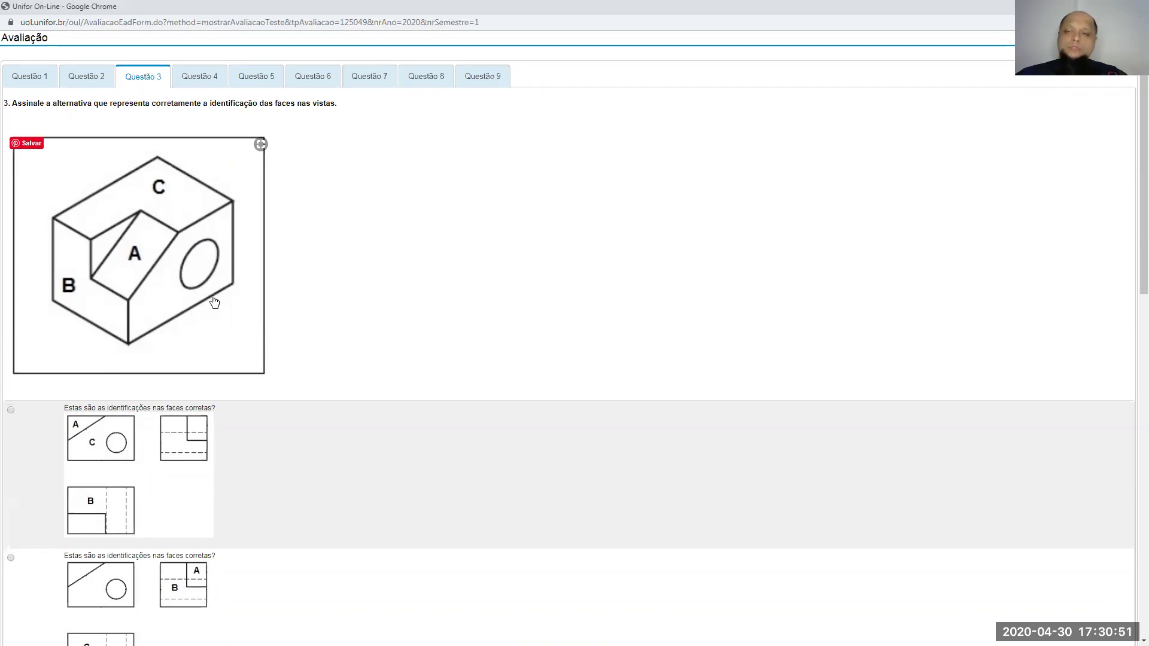
# Answer question 3 with the second alternative, which has A and B labelled in the side view and C in the lower view.
pyautogui.scroll(-2, 213, 300)
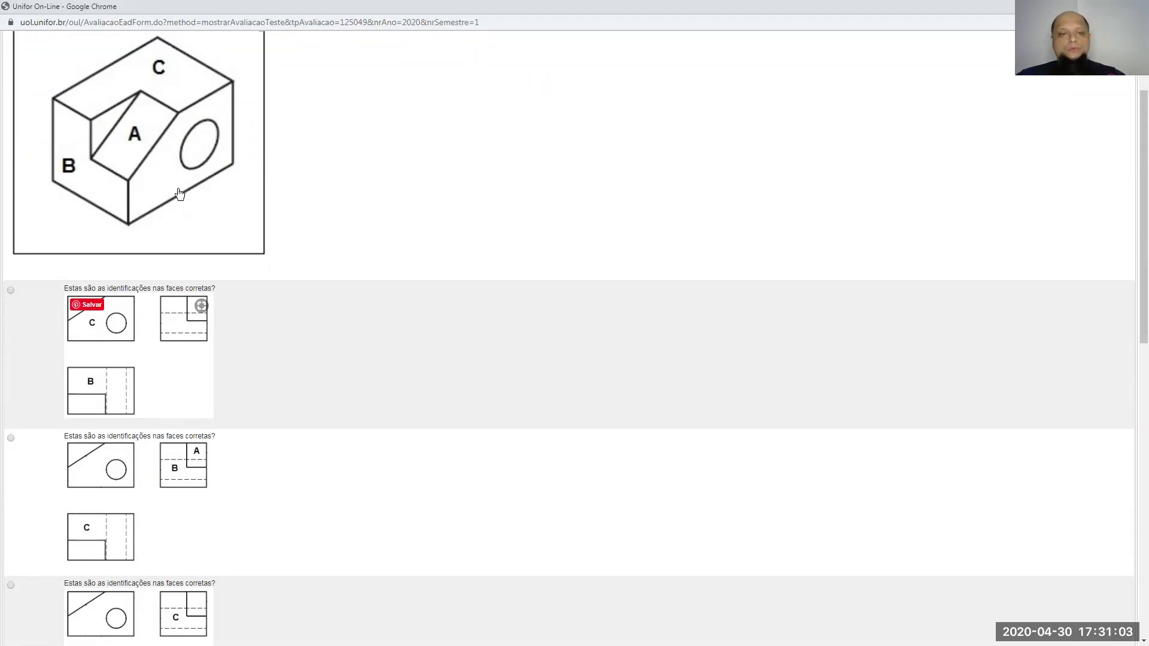
pyautogui.scroll(-3, 179, 193)
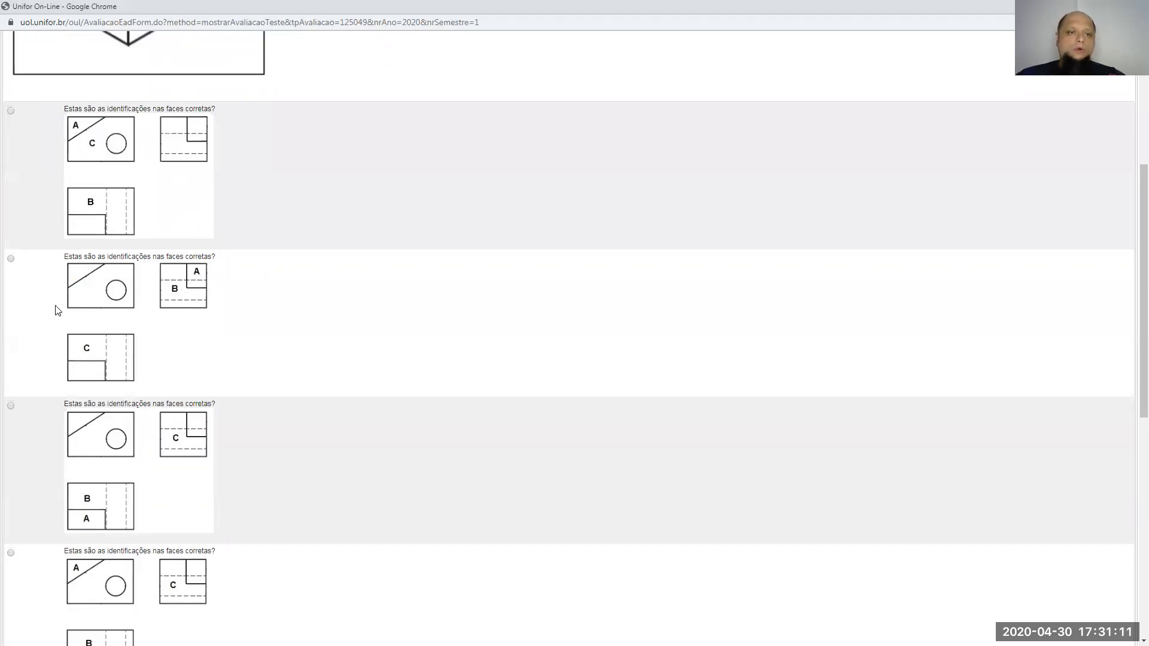
pyautogui.click(11, 258)
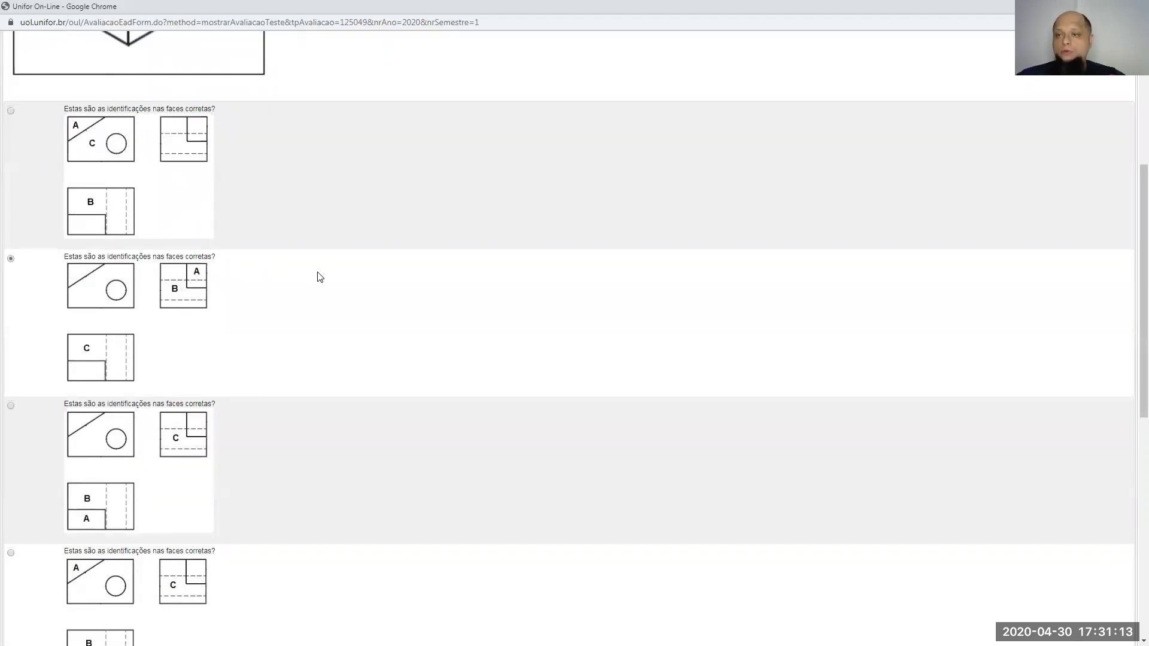
# Compare the remaining question 3 alternatives with the labelled faces A, B and C of the perspective drawing.
pyautogui.scroll(-2, 315, 281)
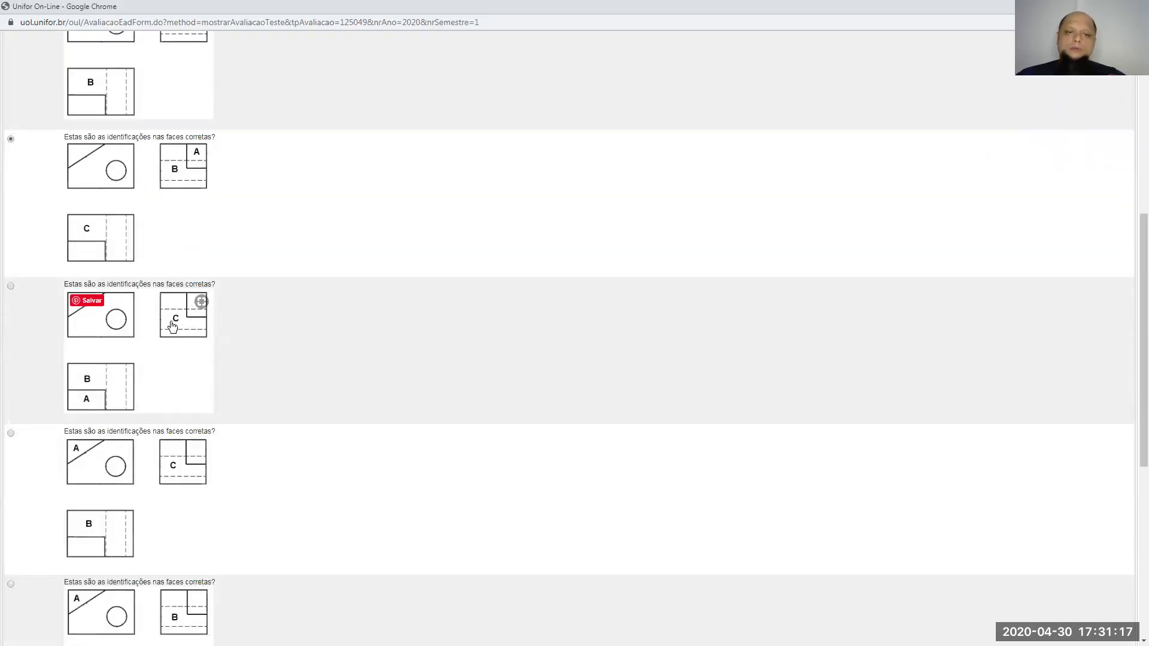
pyautogui.scroll(-1, 114, 371)
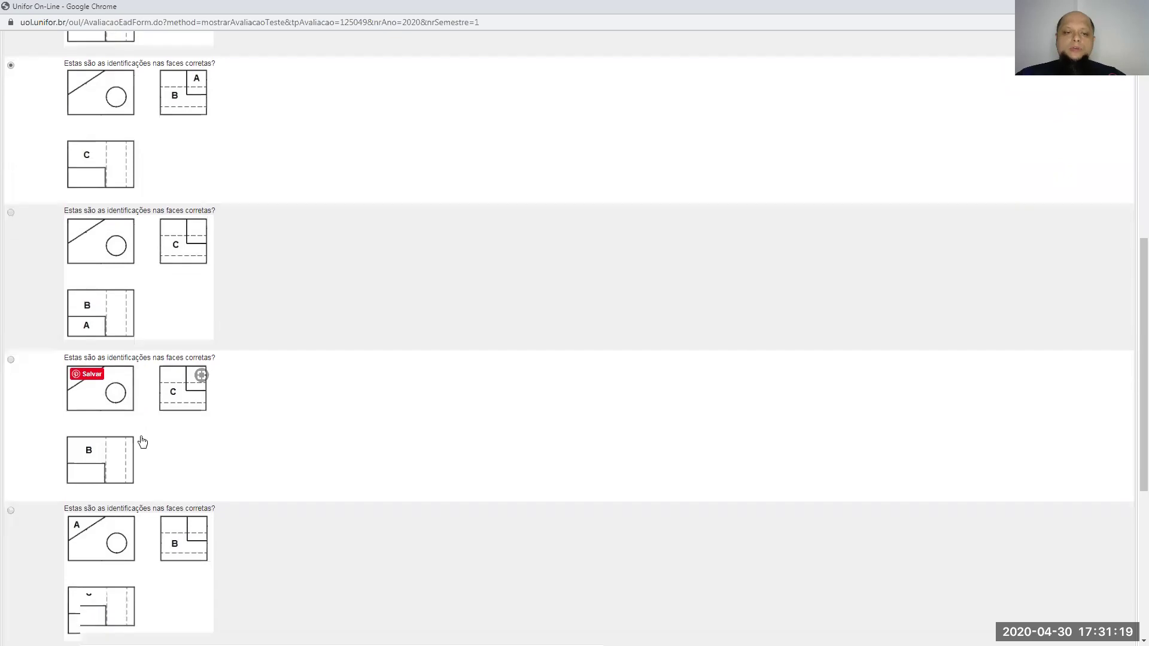
pyautogui.scroll(-2, 142, 441)
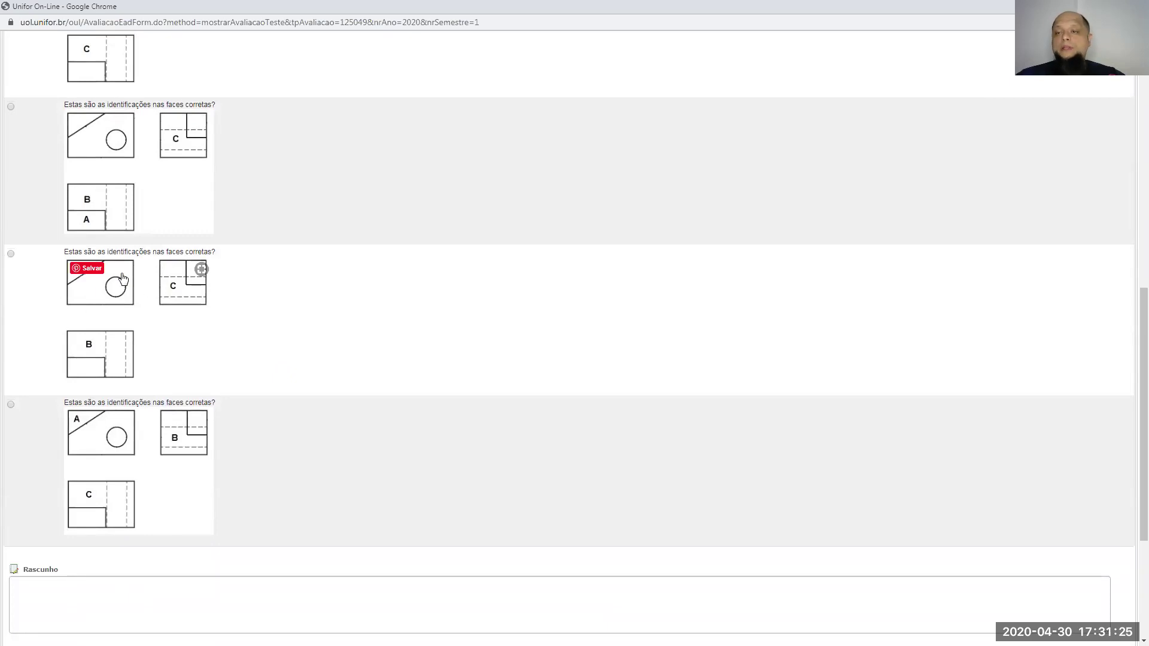
pyautogui.scroll(10, 312, 326)
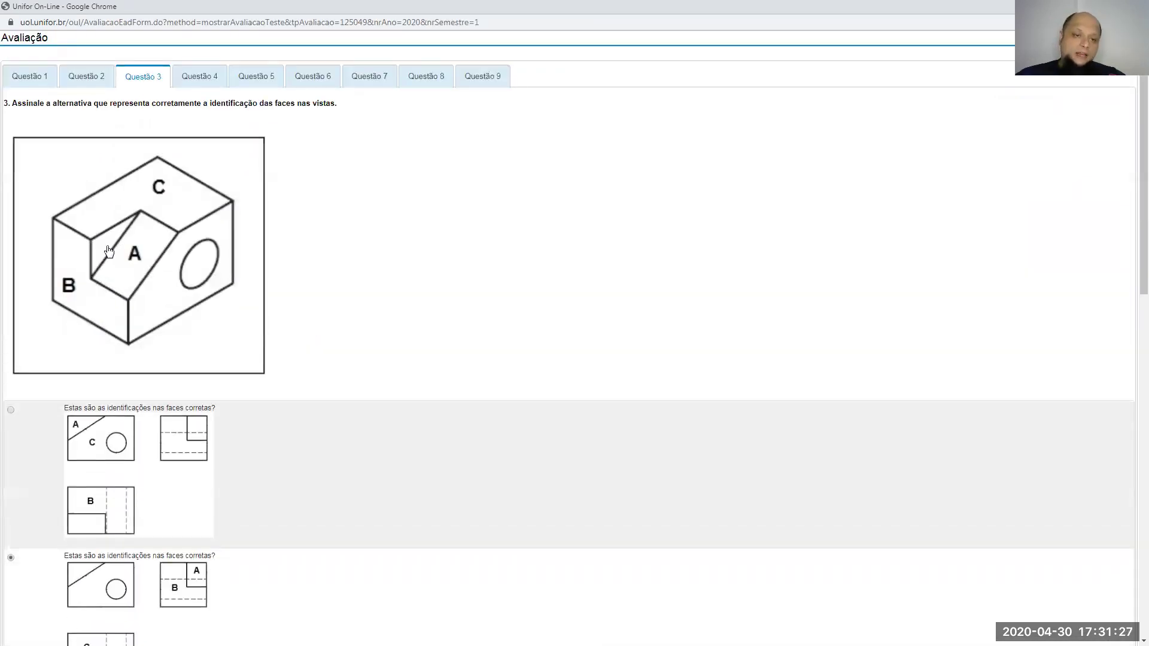
pyautogui.scroll(-4, 272, 269)
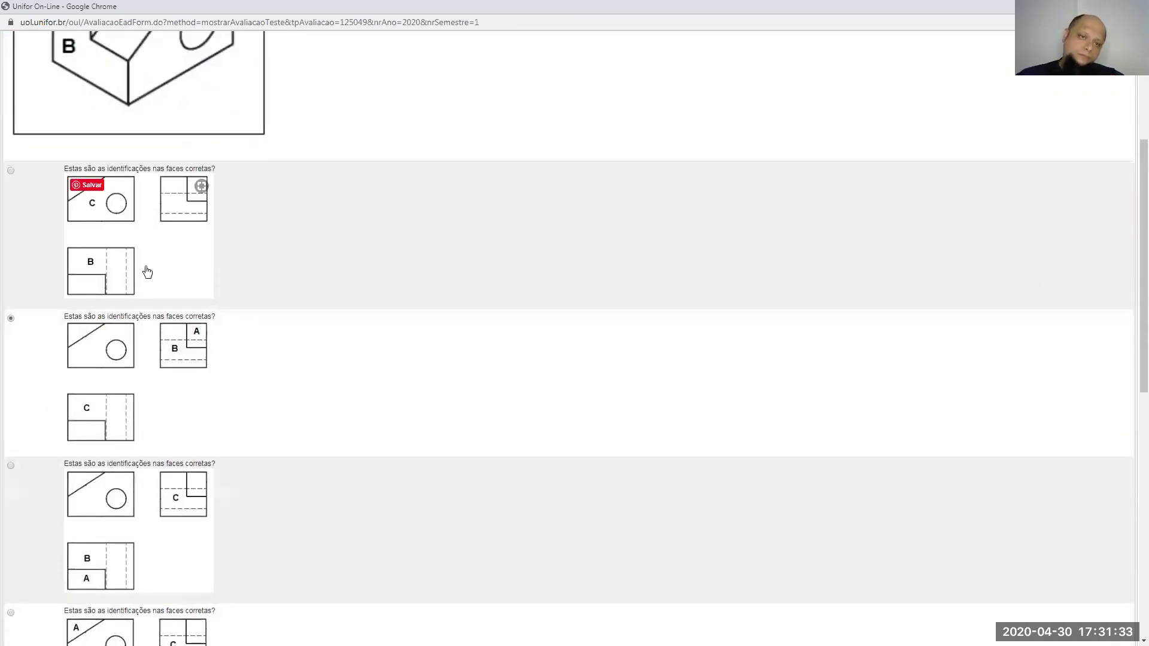
pyautogui.scroll(4, 147, 272)
# Review question 4 on the importance of mechanical drawing and question 5 on the false alternative.
pyautogui.click(187, 83)
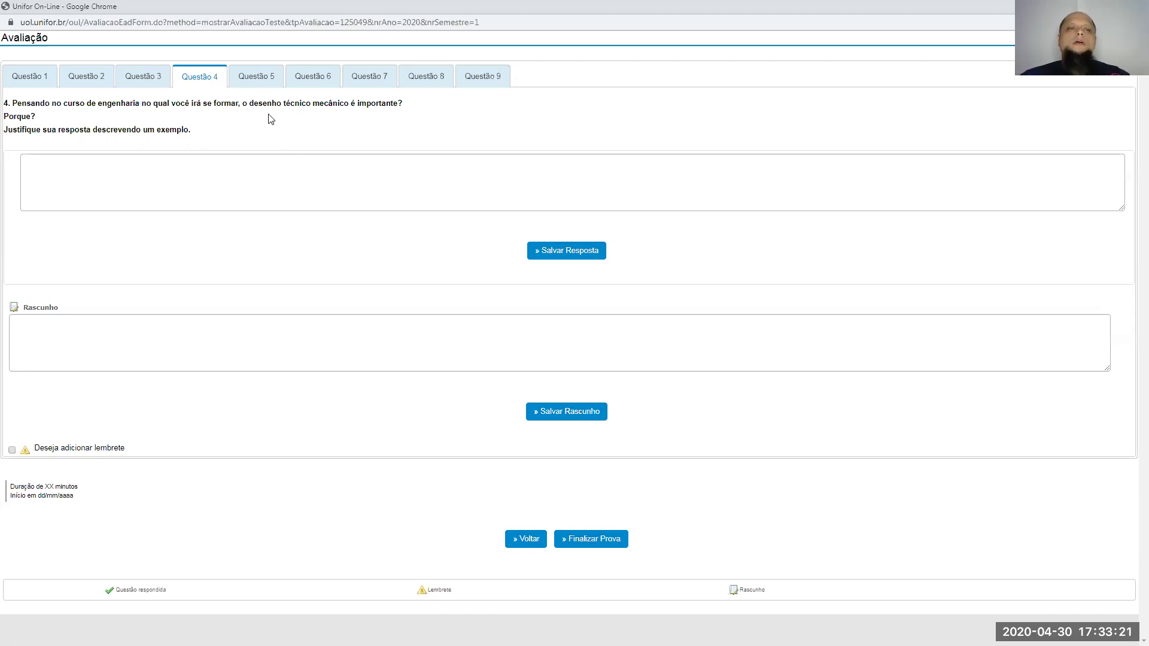
pyautogui.click(258, 78)
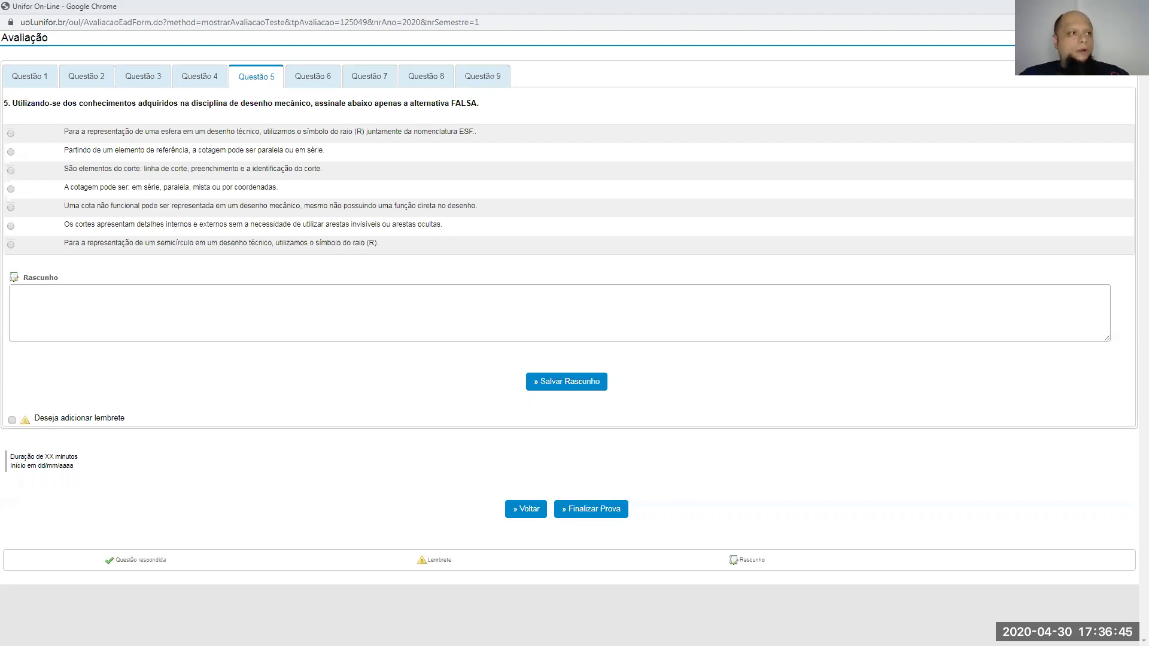
# Examine the enlarged plate drawing in question 6 and answer it with the alternative 12.5, 20, 40, 40.
pyautogui.click(313, 88)
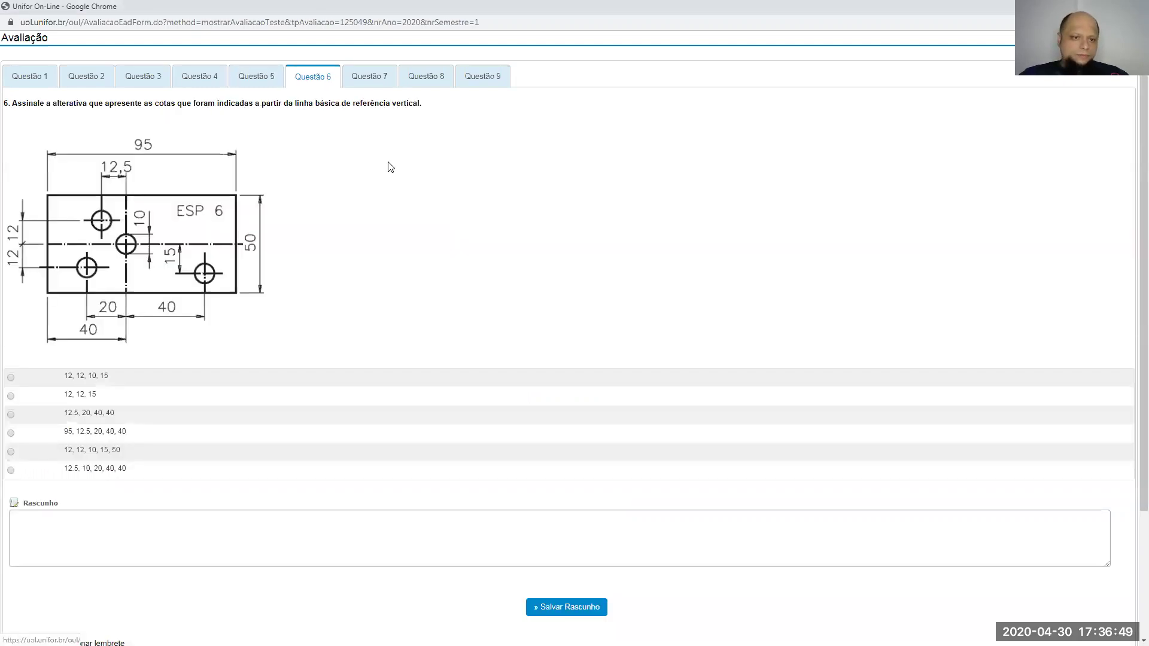
pyautogui.click(144, 255)
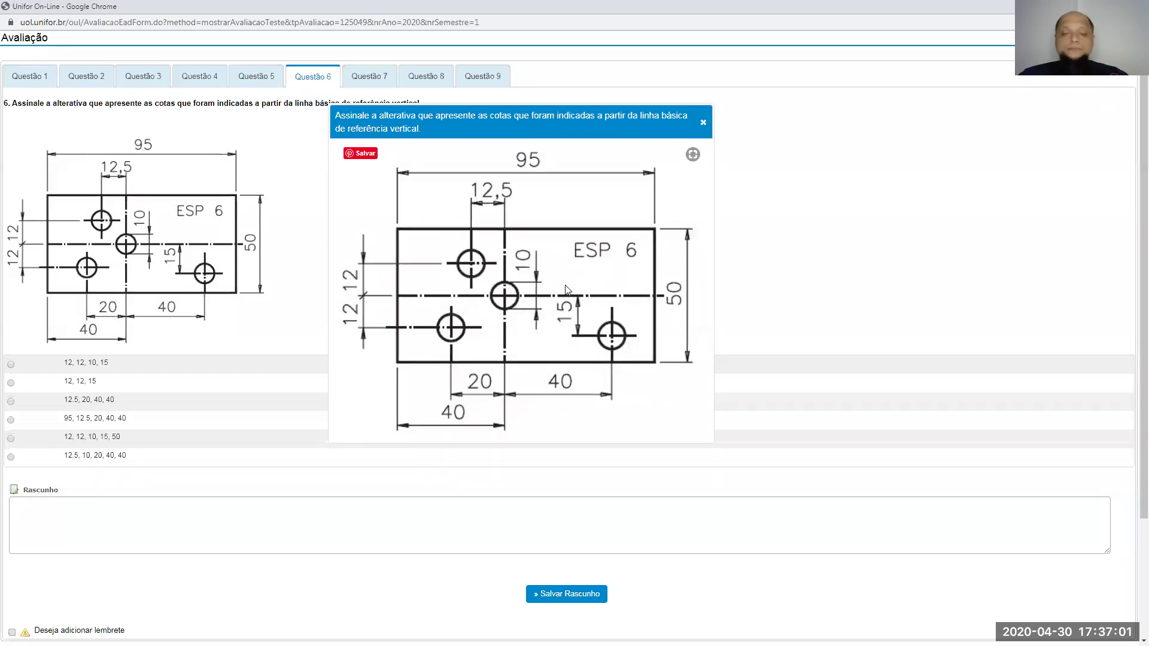
pyautogui.click(703, 123)
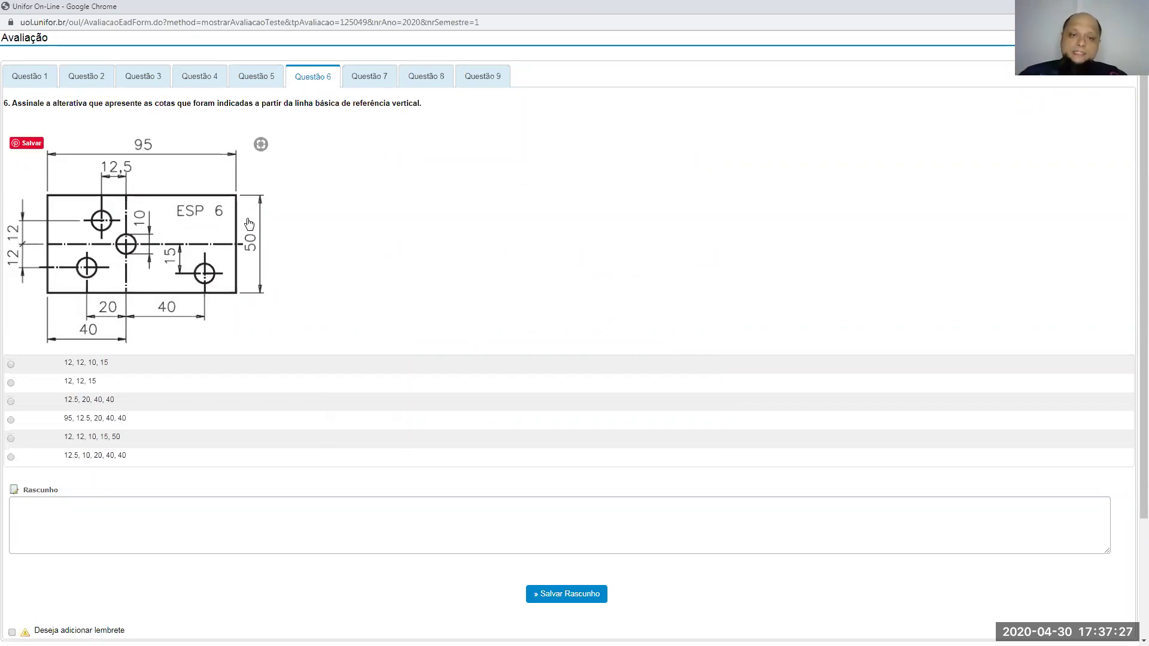
pyautogui.click(233, 241)
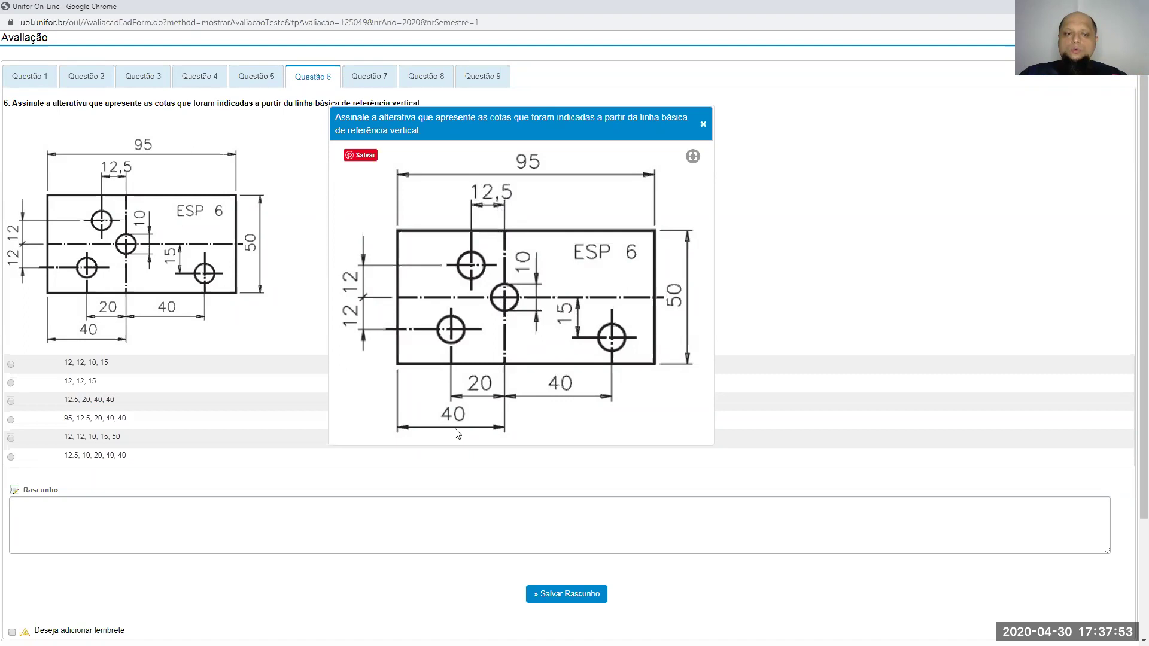
pyautogui.click(11, 401)
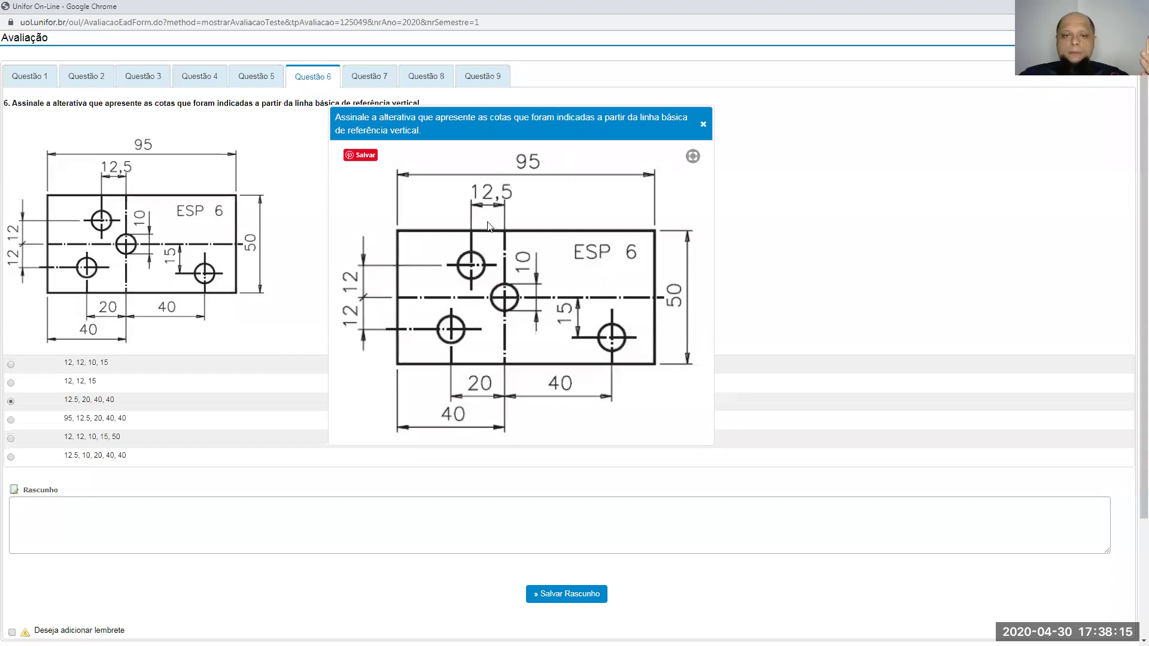
pyautogui.moveTo(123, 404); pyautogui.dragTo(60, 401)
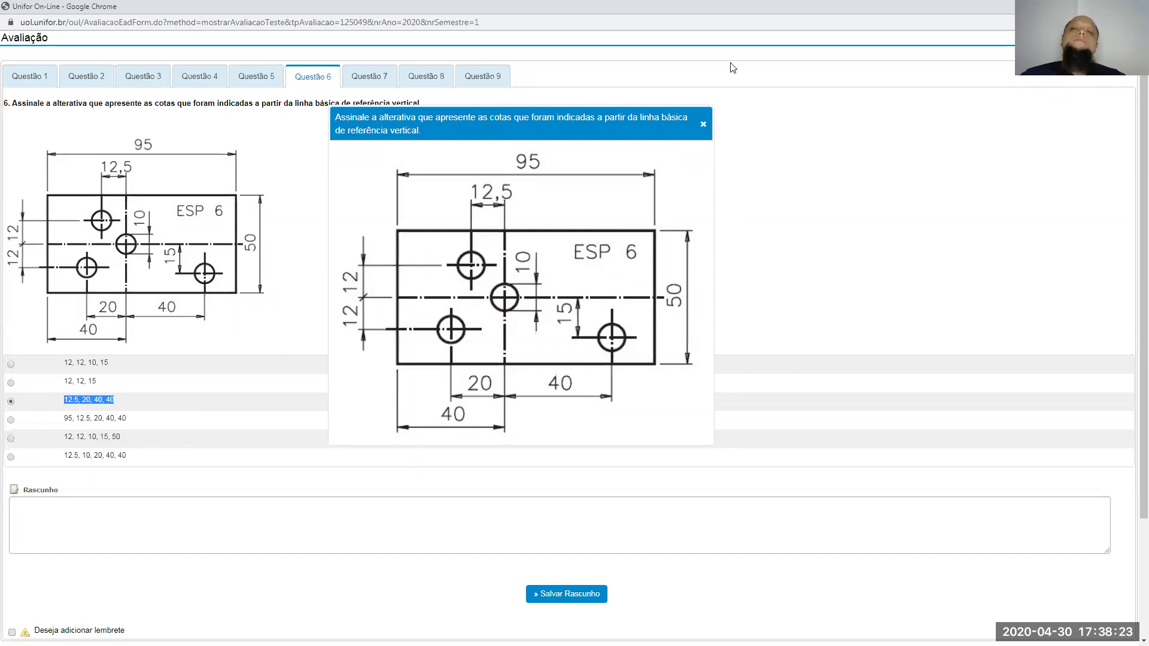
pyautogui.click(703, 124)
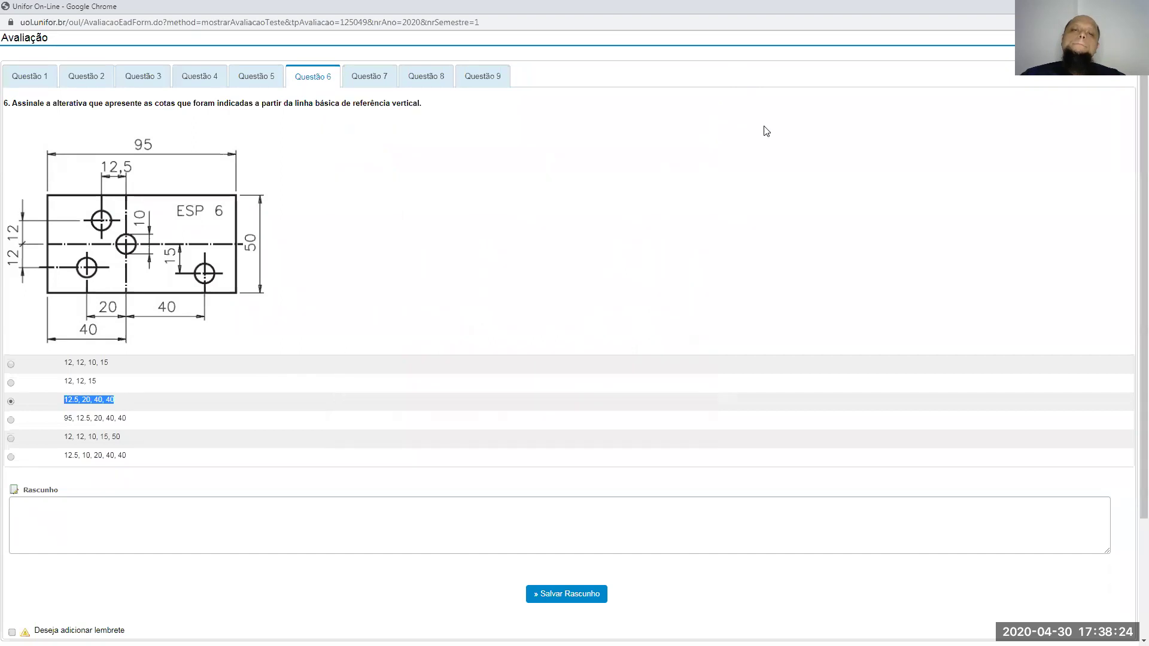
# Compare the section views in question 7 with the flanged part and choose the fifth alternative as the answer.
pyautogui.click(355, 80)
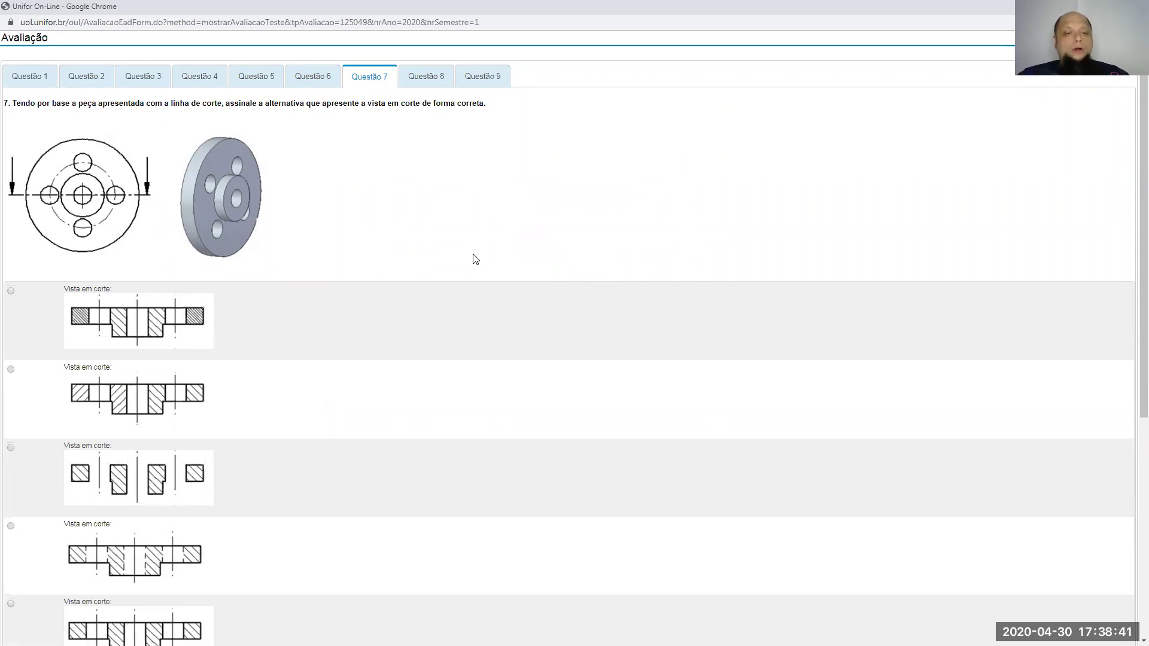
pyautogui.scroll(-1, 470, 266)
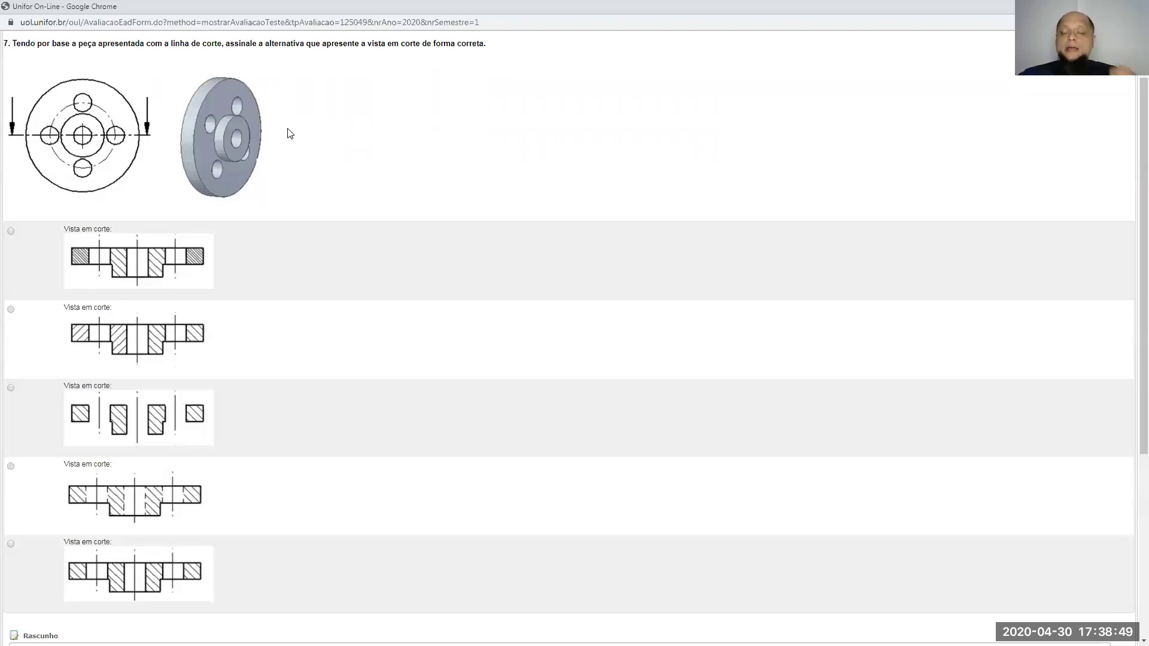
pyautogui.scroll(-1, 201, 333)
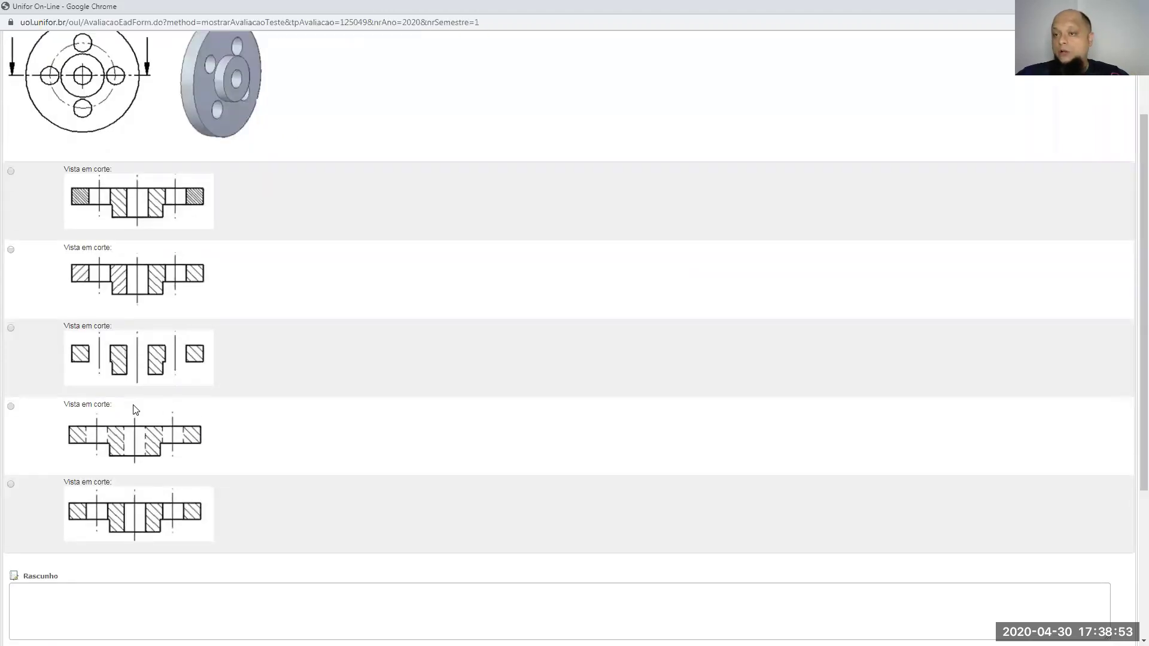
pyautogui.scroll(1, 400, 454)
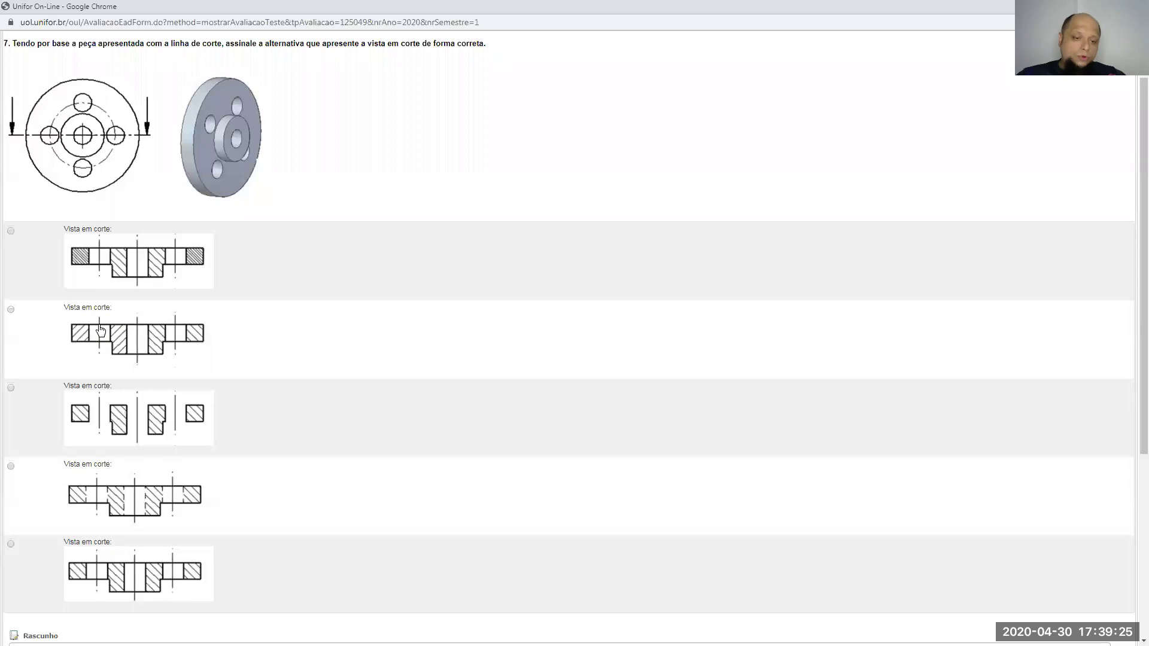
pyautogui.scroll(-1, 168, 507)
pyautogui.click(11, 486)
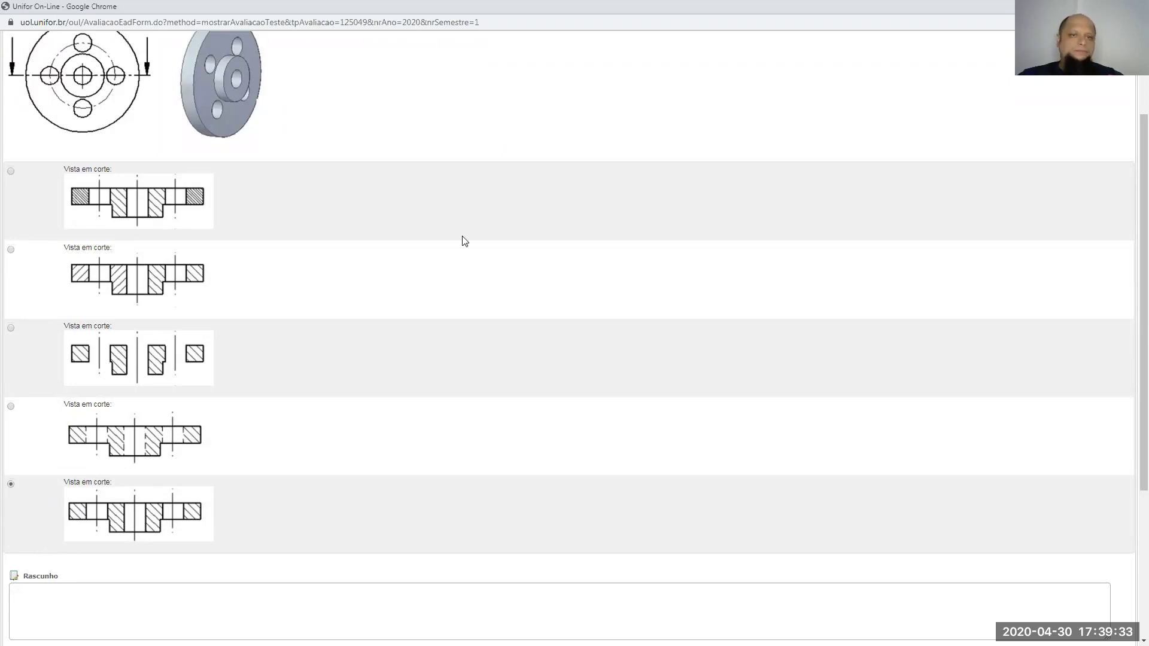
# Go to question 8 and choose the third perspective as the one matching the orthographic views.
pyautogui.scroll(2, 464, 238)
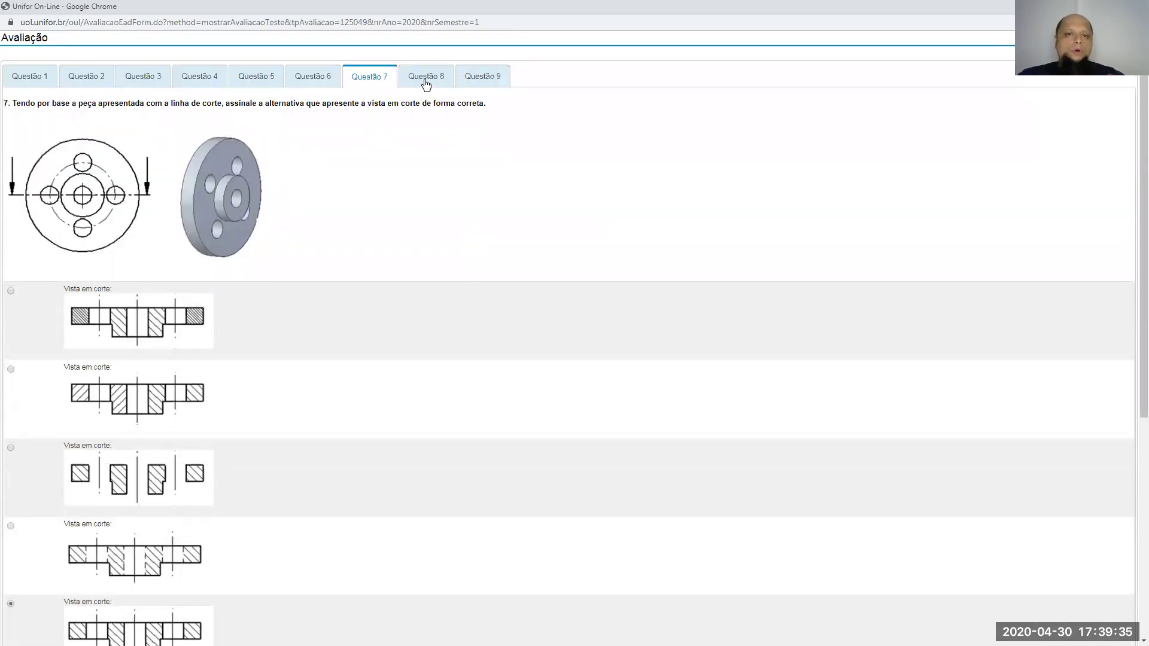
pyautogui.click(426, 81)
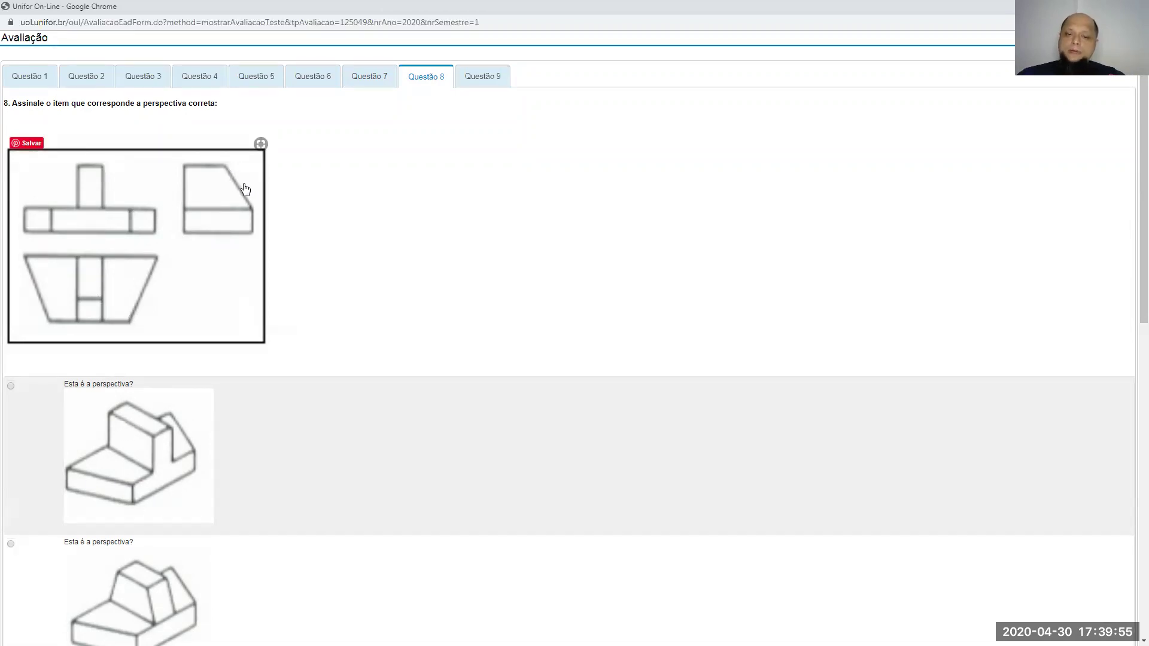
pyautogui.scroll(-1, 260, 218)
pyautogui.scroll(-2, 258, 400)
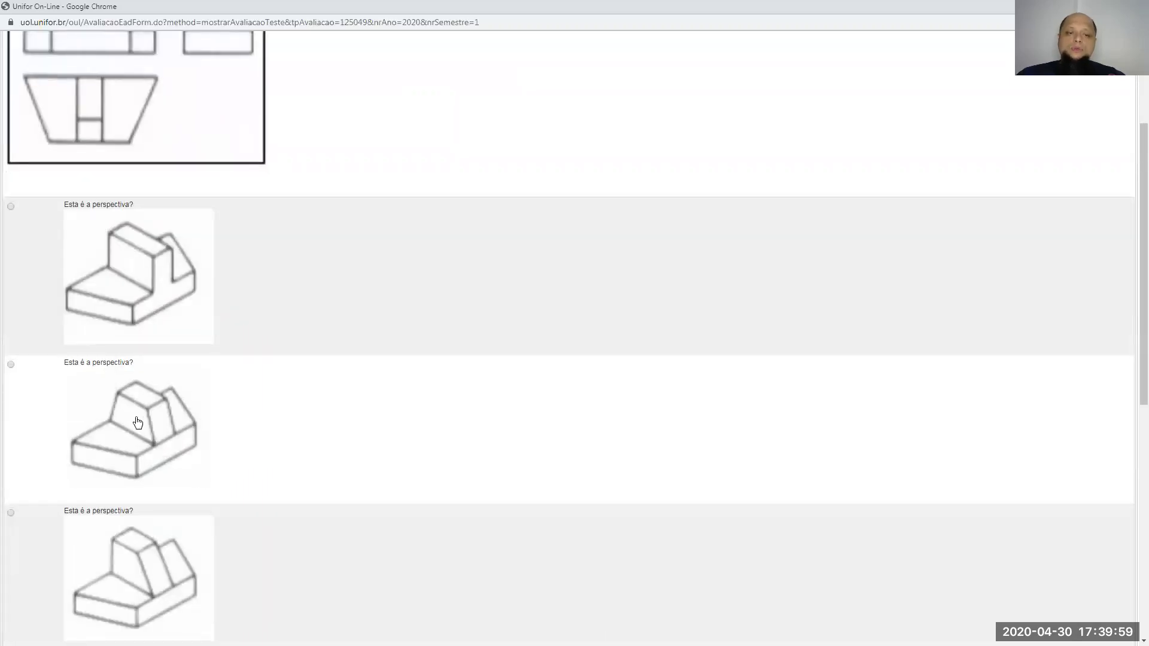
pyautogui.scroll(-4, 137, 388)
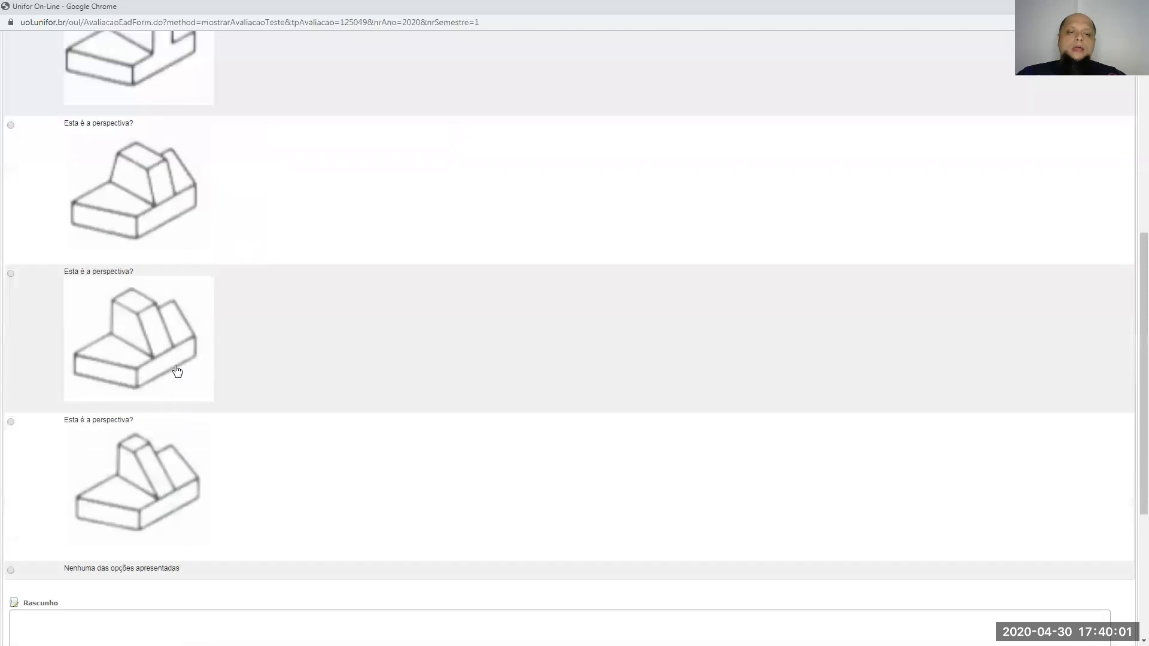
pyautogui.click(10, 273)
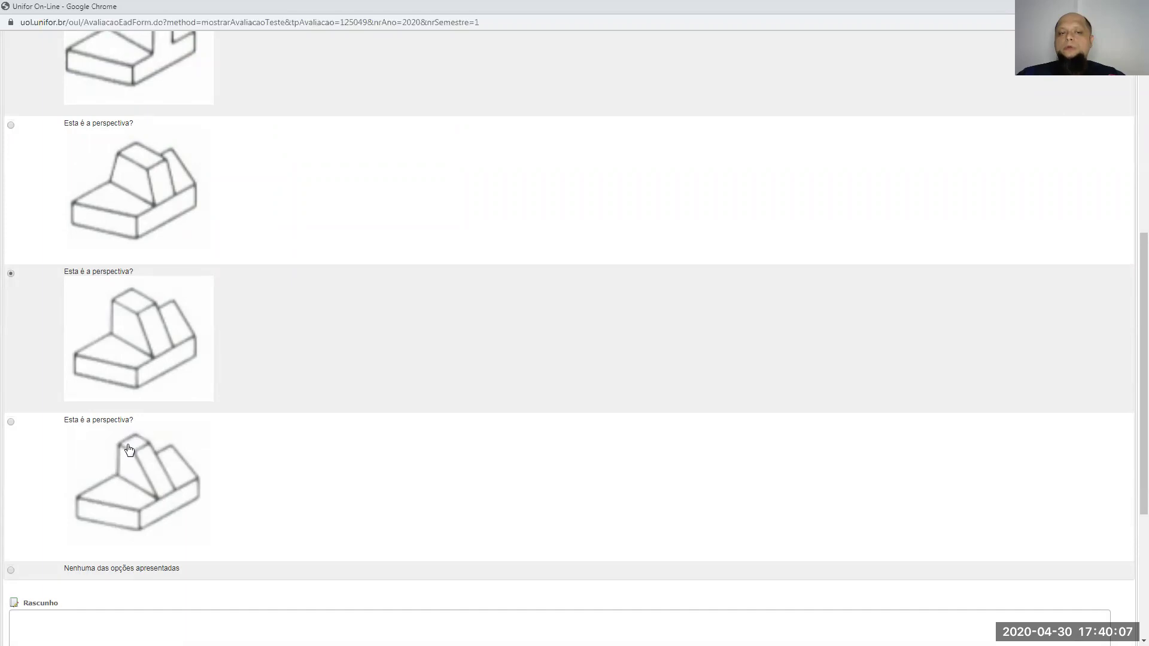
# Compare the enlarged orthographic views of question 8 side by side with the perspective alternatives, and close the enlarged image.
pyautogui.scroll(7, 129, 450)
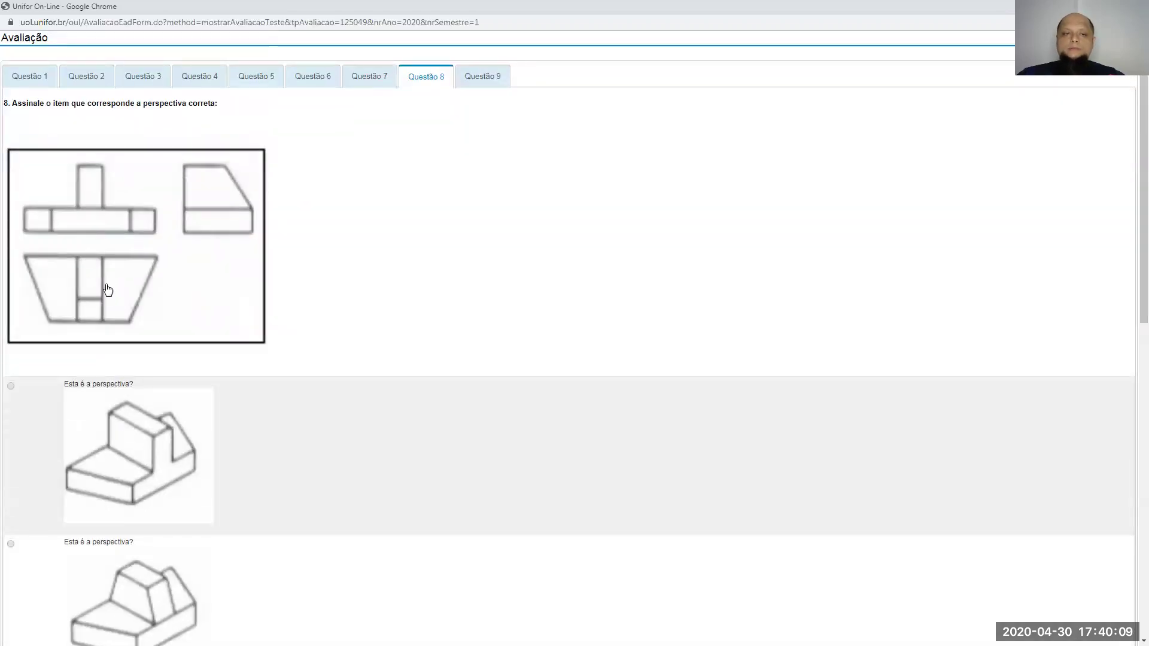
pyautogui.scroll(-3, 123, 324)
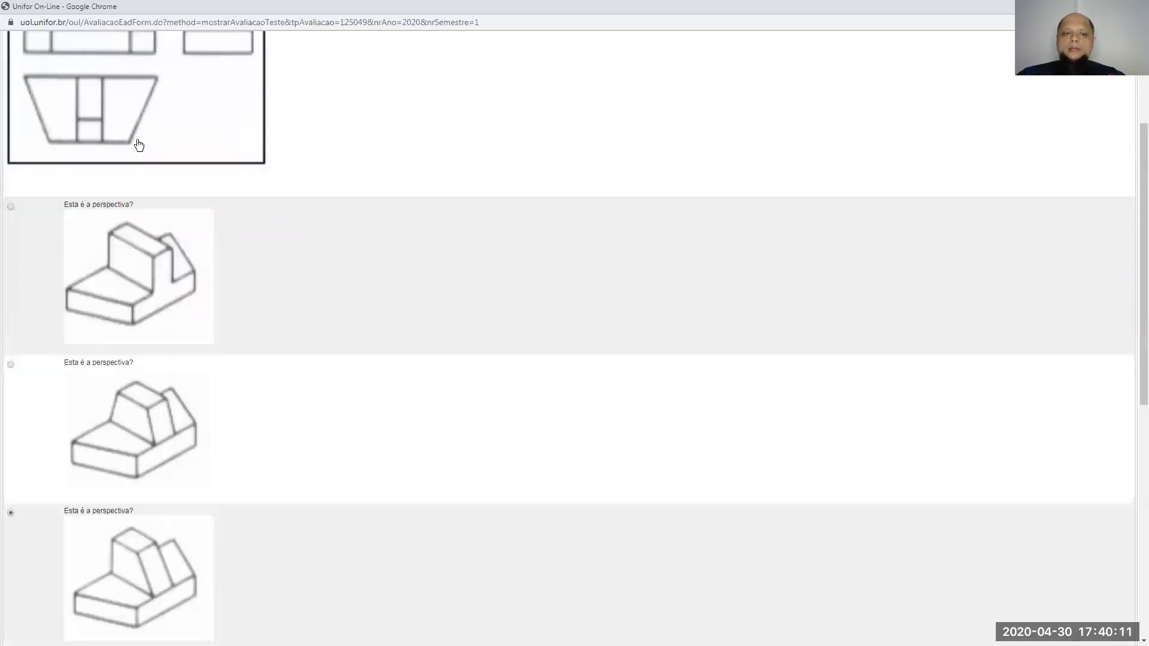
pyautogui.scroll(-1, 142, 120)
pyautogui.click(146, 108)
pyautogui.scroll(-2, 400, 368)
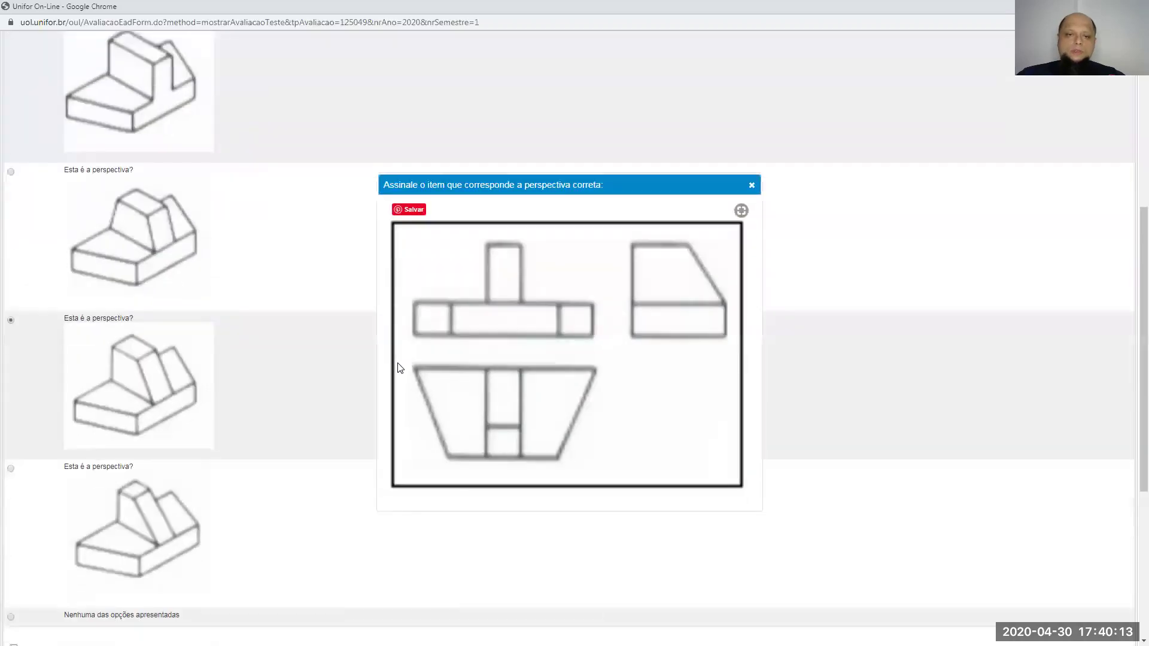
pyautogui.scroll(-2, 400, 368)
pyautogui.moveTo(558, 70); pyautogui.dragTo(462, 186)
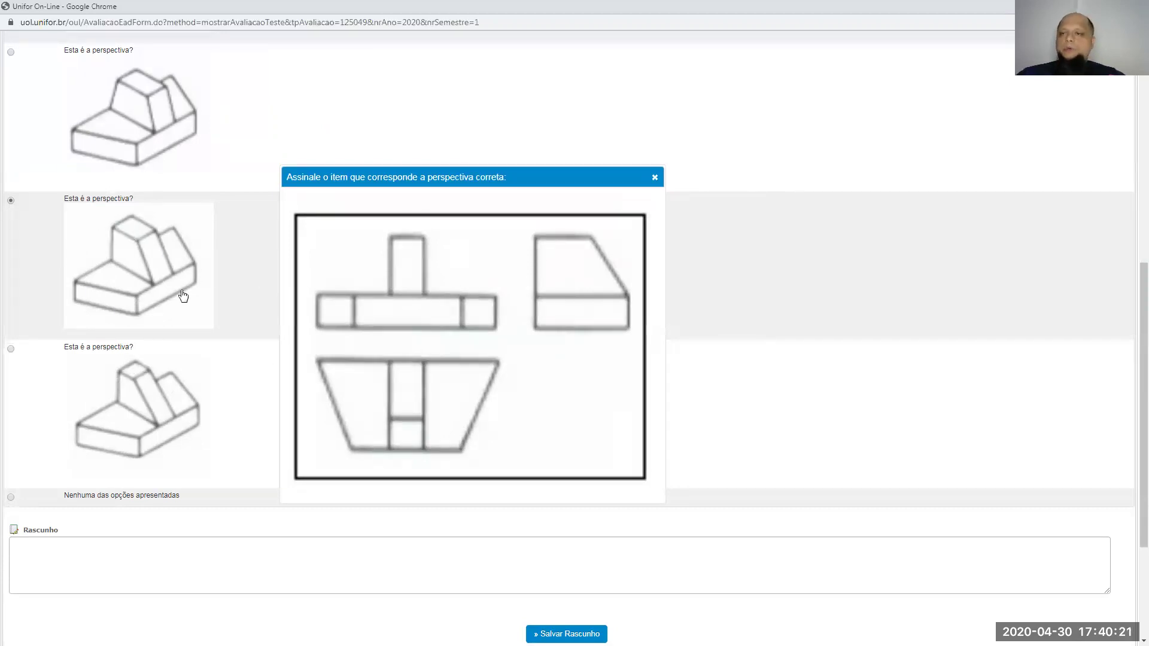
pyautogui.click(654, 177)
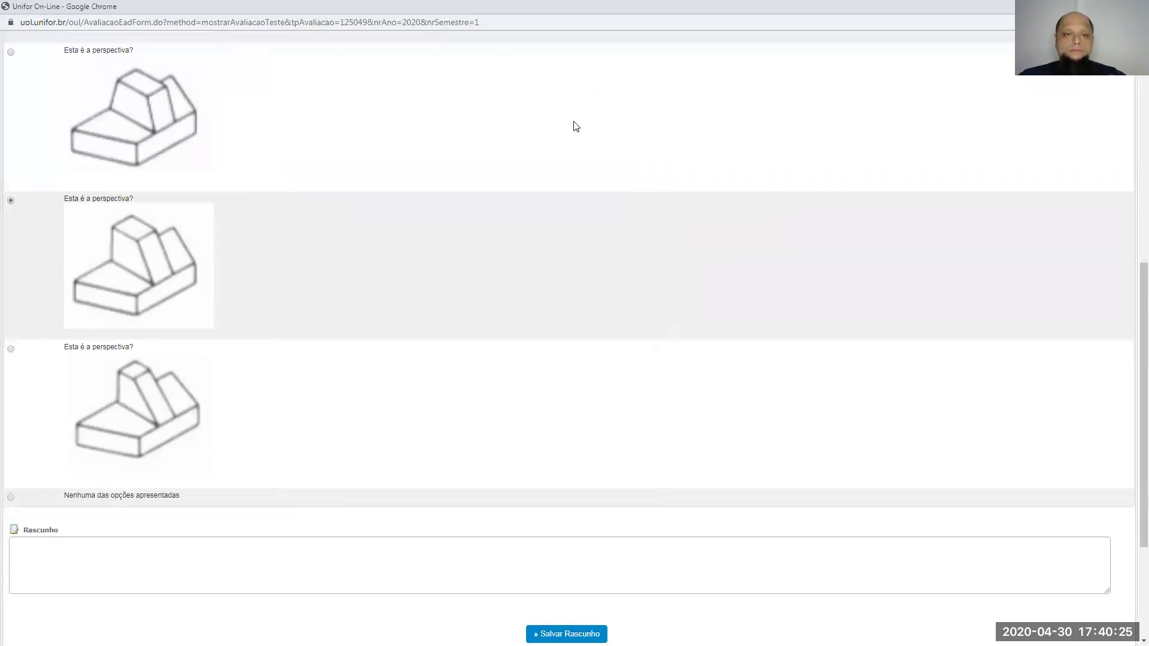
# Go to question 9 and examine the enlarged drawing of the part with the missing front view.
pyautogui.scroll(8, 861, 172)
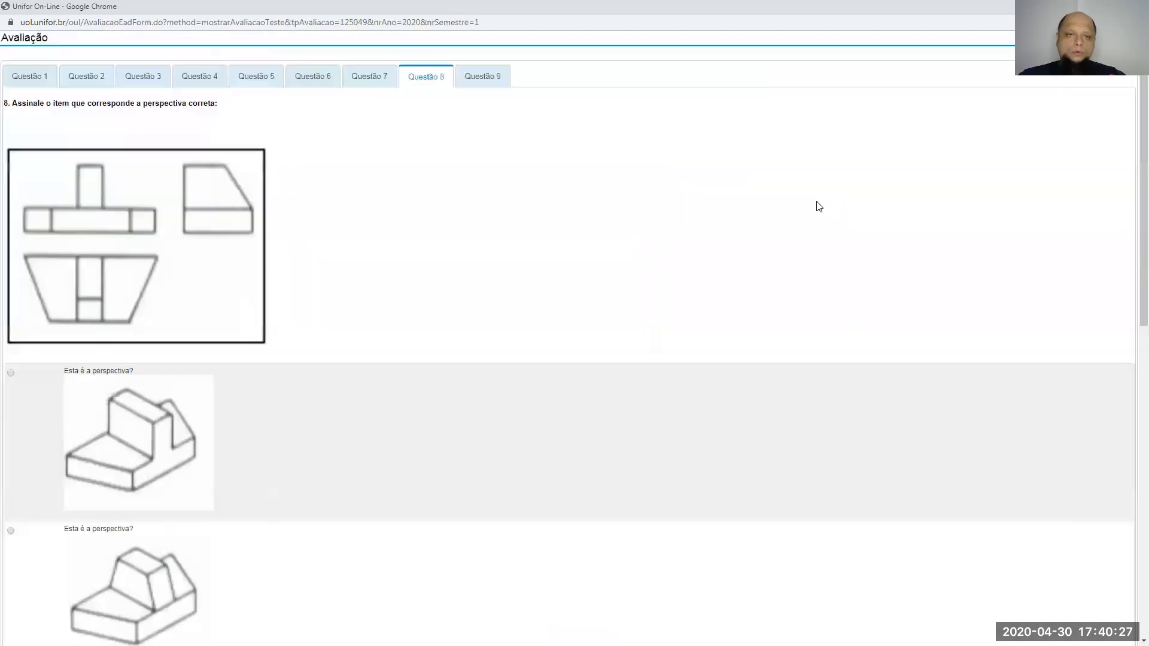
pyautogui.click(498, 79)
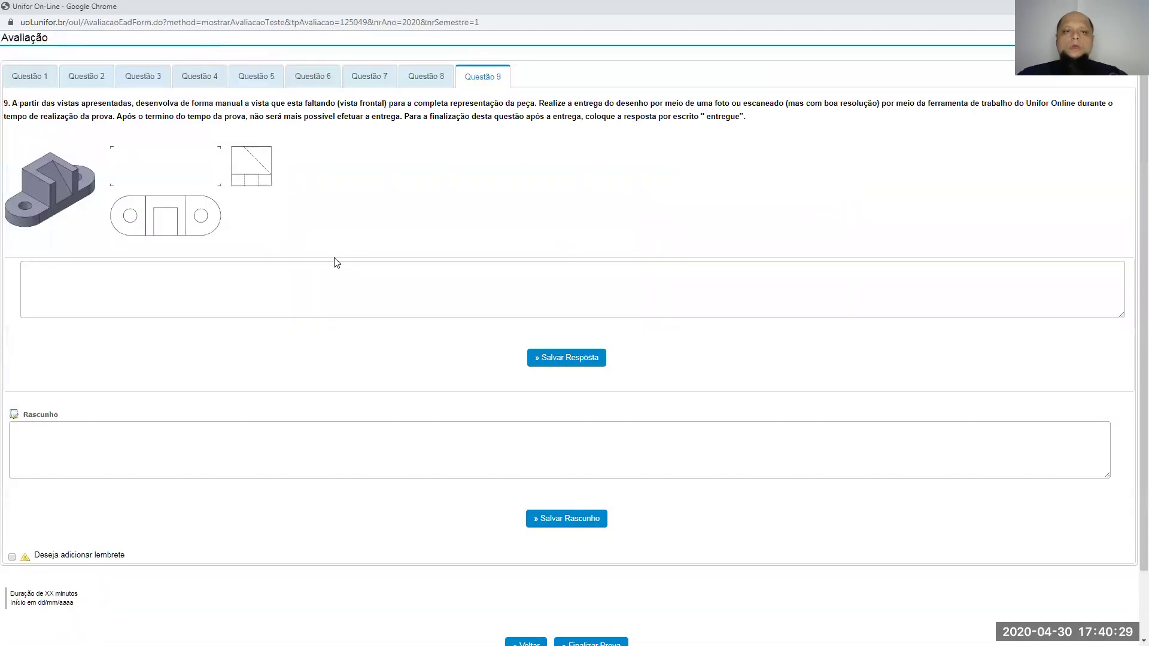
pyautogui.click(251, 166)
pyautogui.scroll(-1, 651, 333)
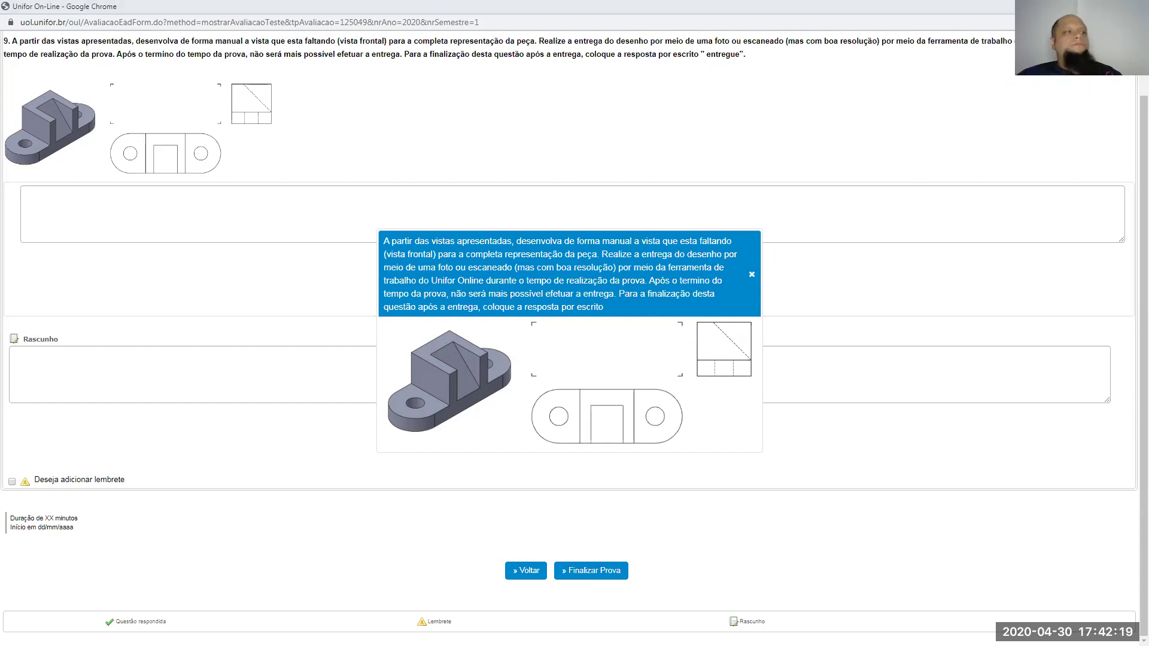
# Switch to SOLIDWORKS and view PEÇA 106 straight from the front with its hidden edges shown as dashed lines.
pyautogui.hotkey('alt', 'Tab')
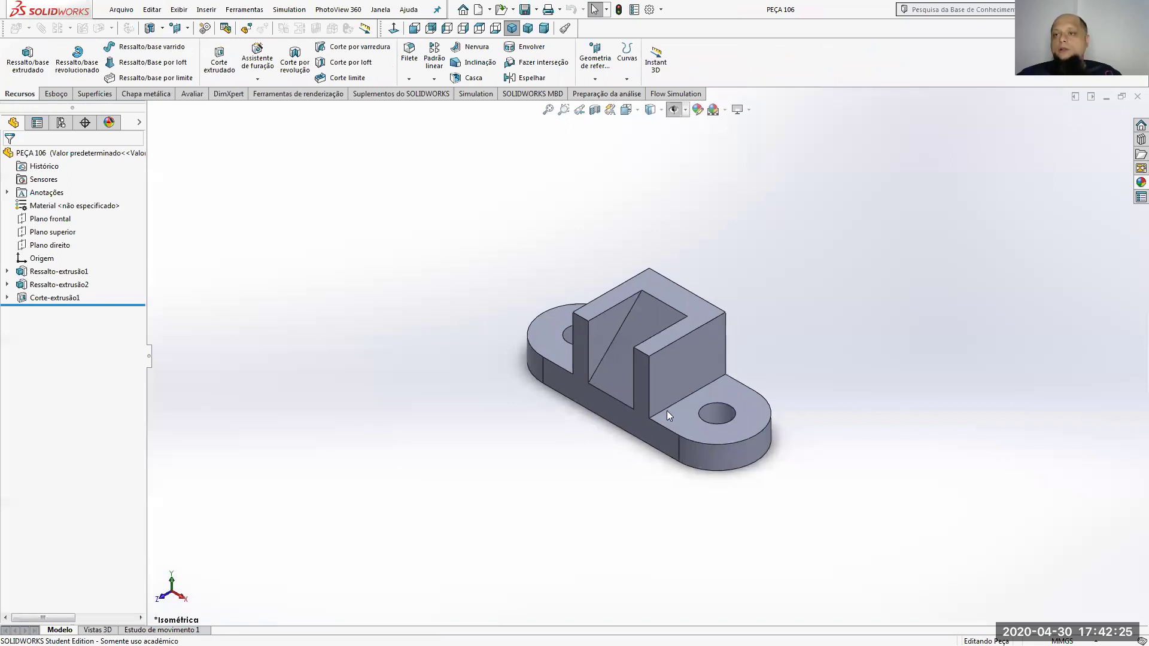
pyautogui.scroll(-2, 643, 392)
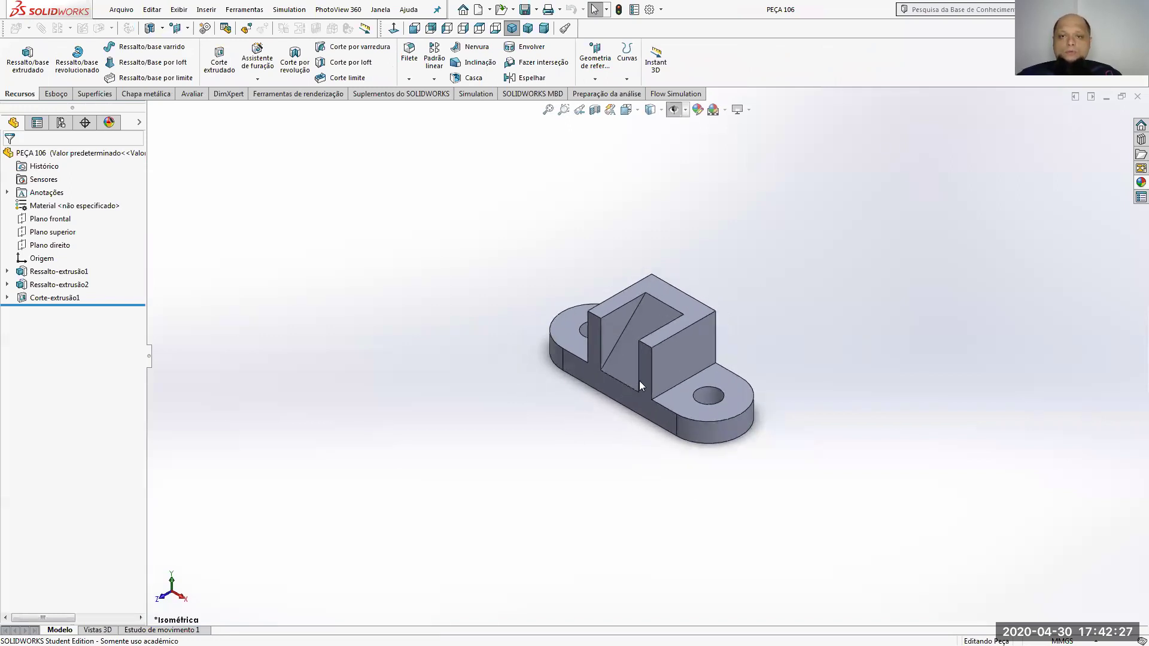
pyautogui.rightClick(573, 377)
pyautogui.click(657, 306)
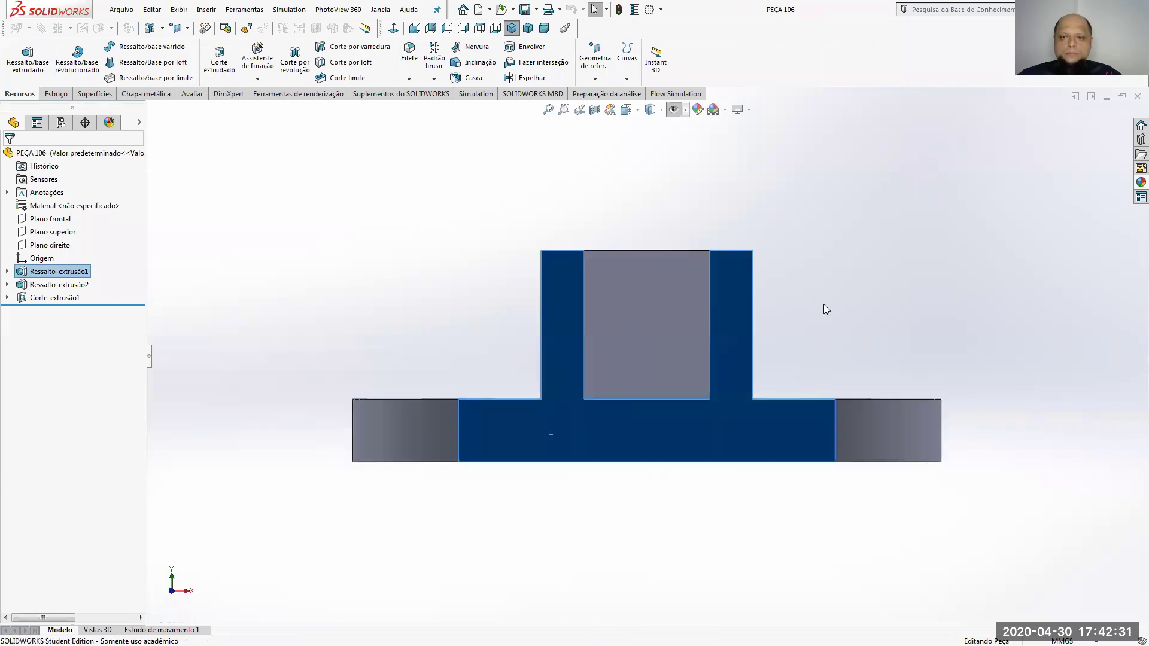
pyautogui.click(823, 304)
pyautogui.click(650, 110)
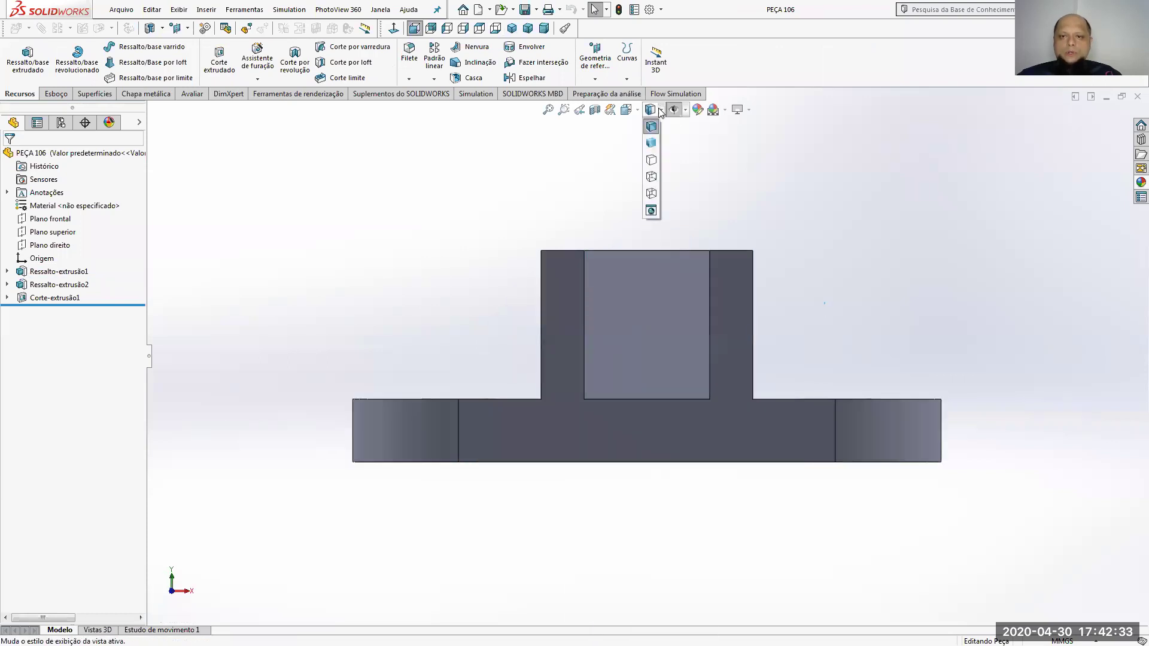
pyautogui.click(652, 176)
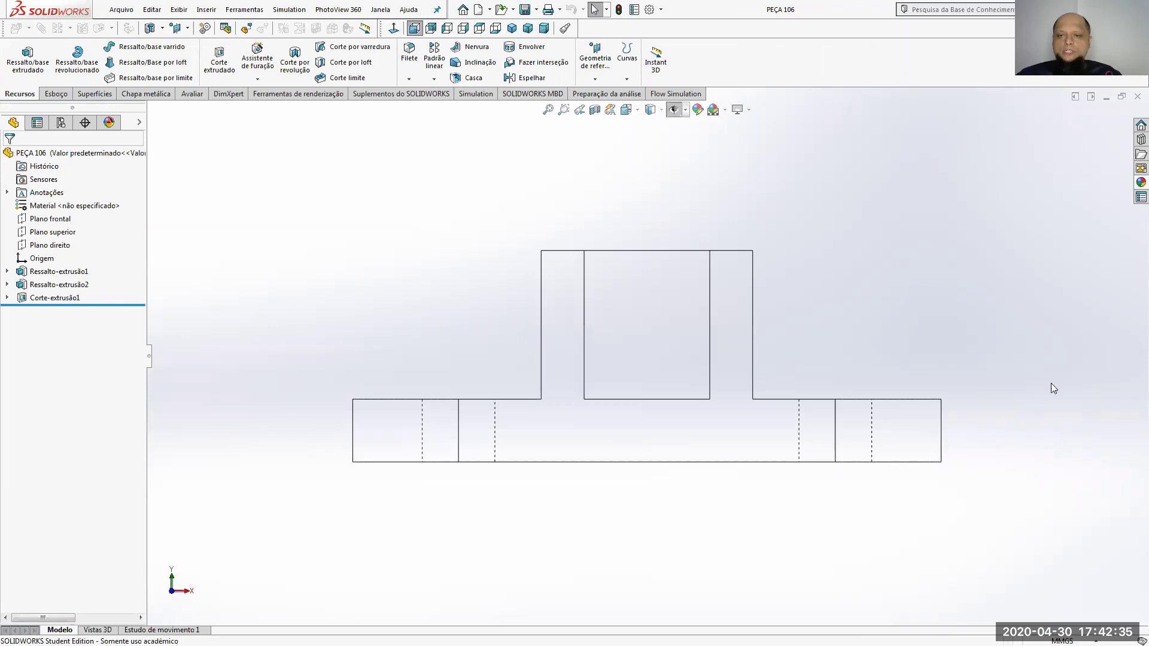
pyautogui.scroll(-2, 865, 532)
pyautogui.scroll(-2, 281, 332)
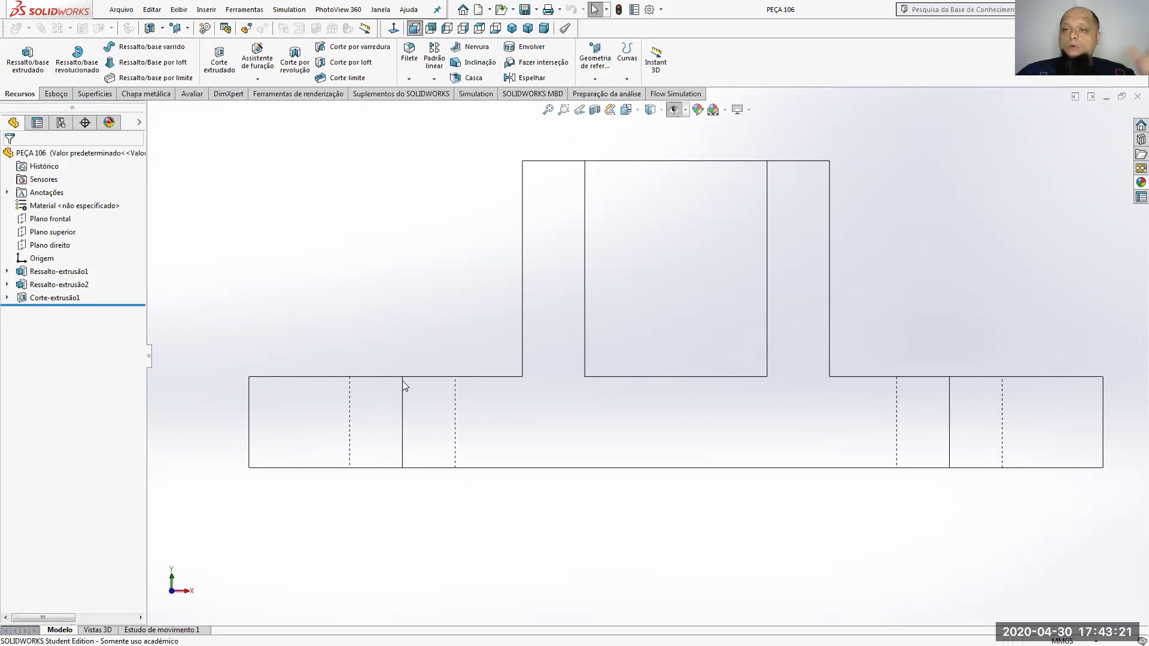
# Tilt PEÇA 106 to examine its holes and rounded ends, and compare its rear view with its front view.
pyautogui.moveTo(402, 381); pyautogui.dragTo(437, 351, button='middle')
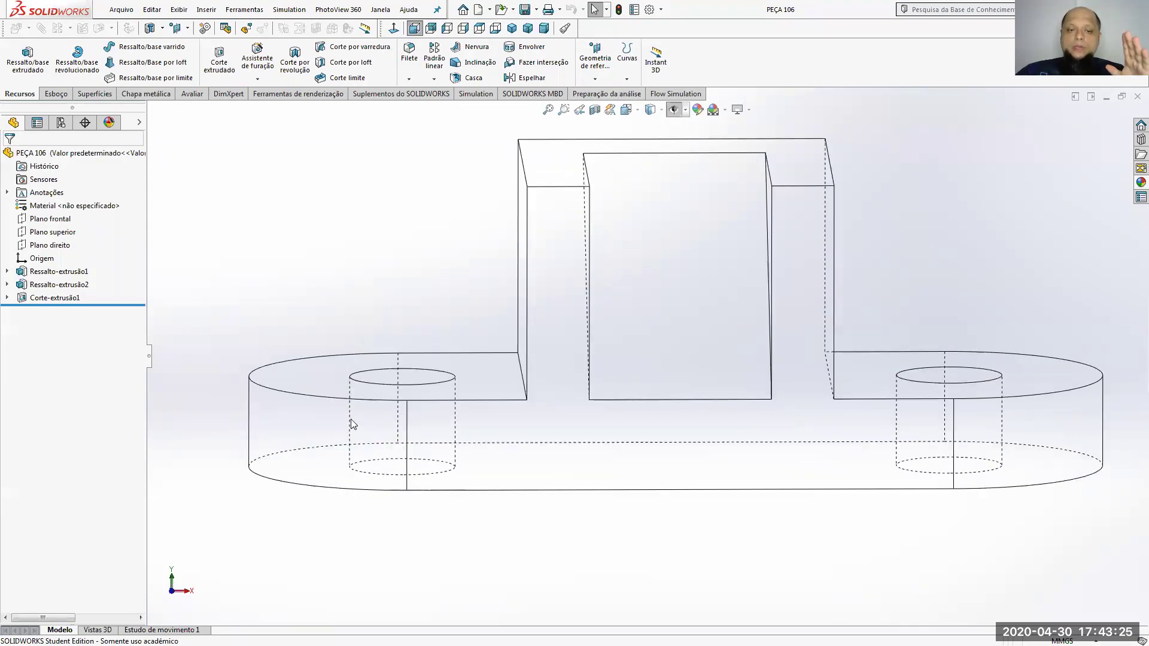
pyautogui.click(287, 392)
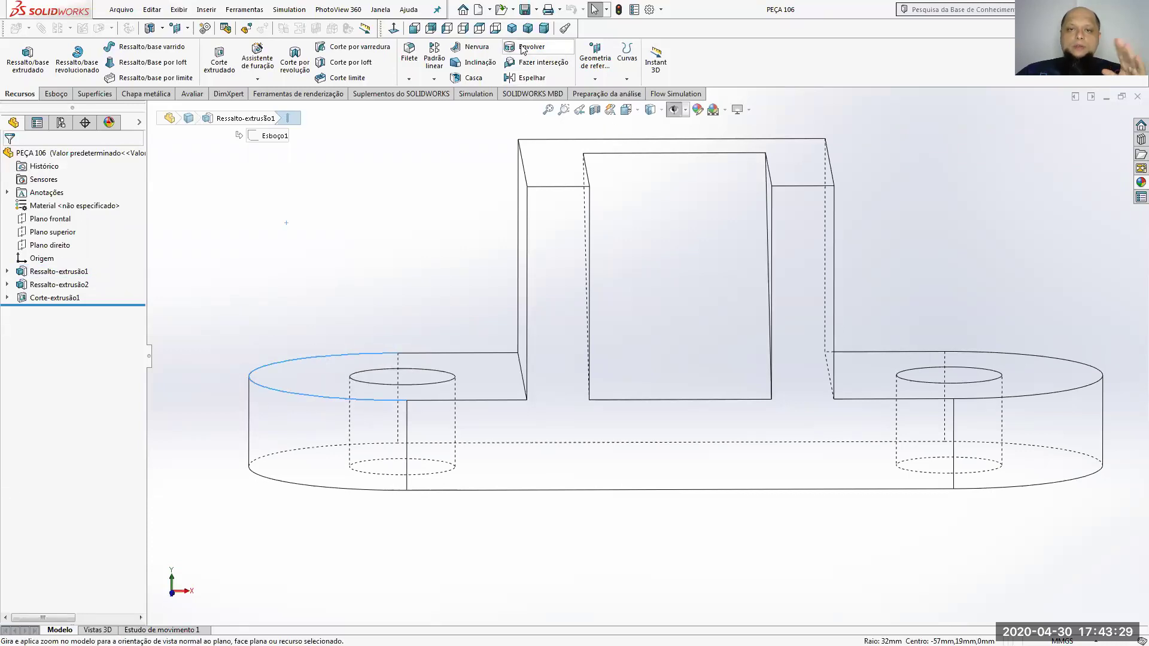
pyautogui.click(431, 28)
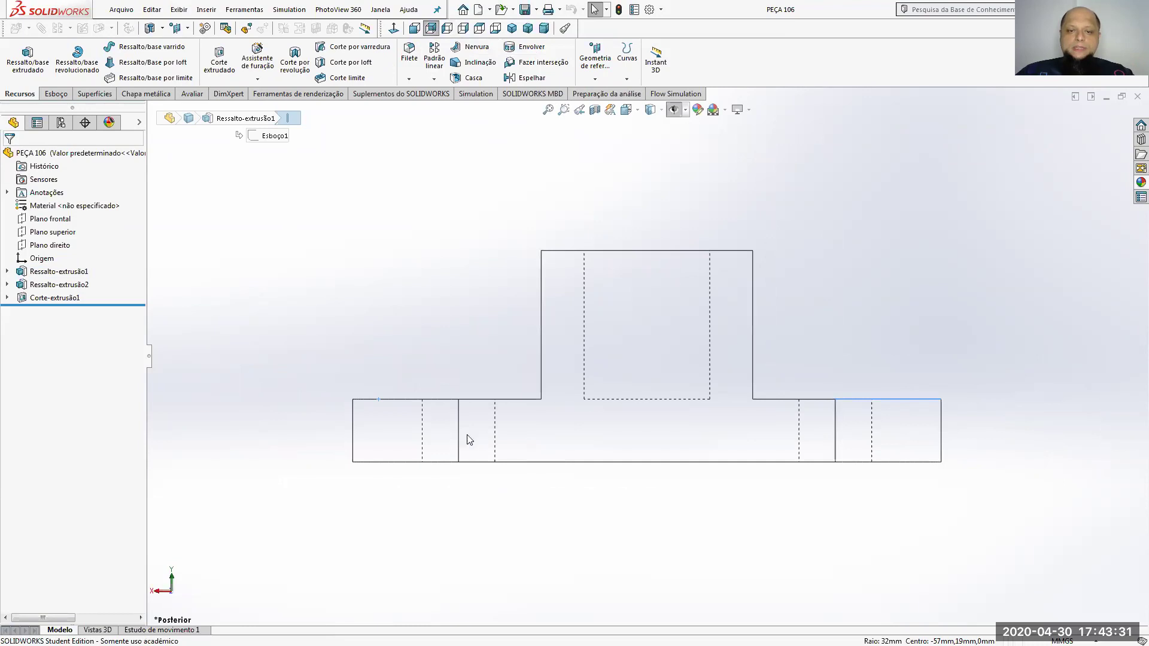
pyautogui.click(414, 28)
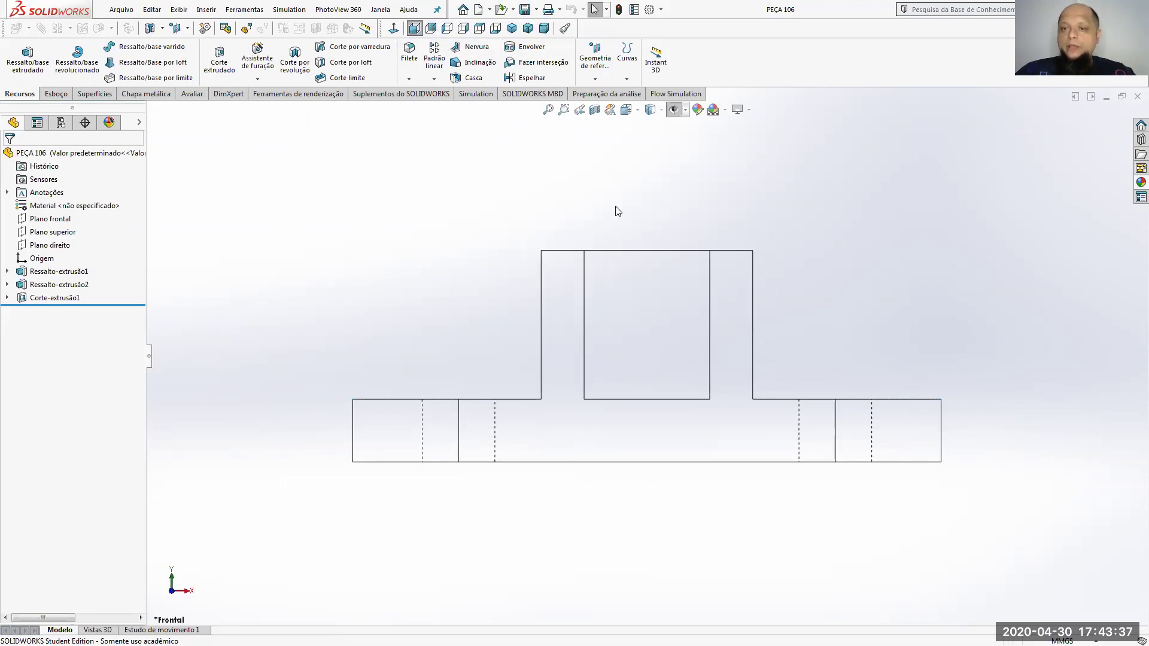
pyautogui.scroll(-1, 674, 494)
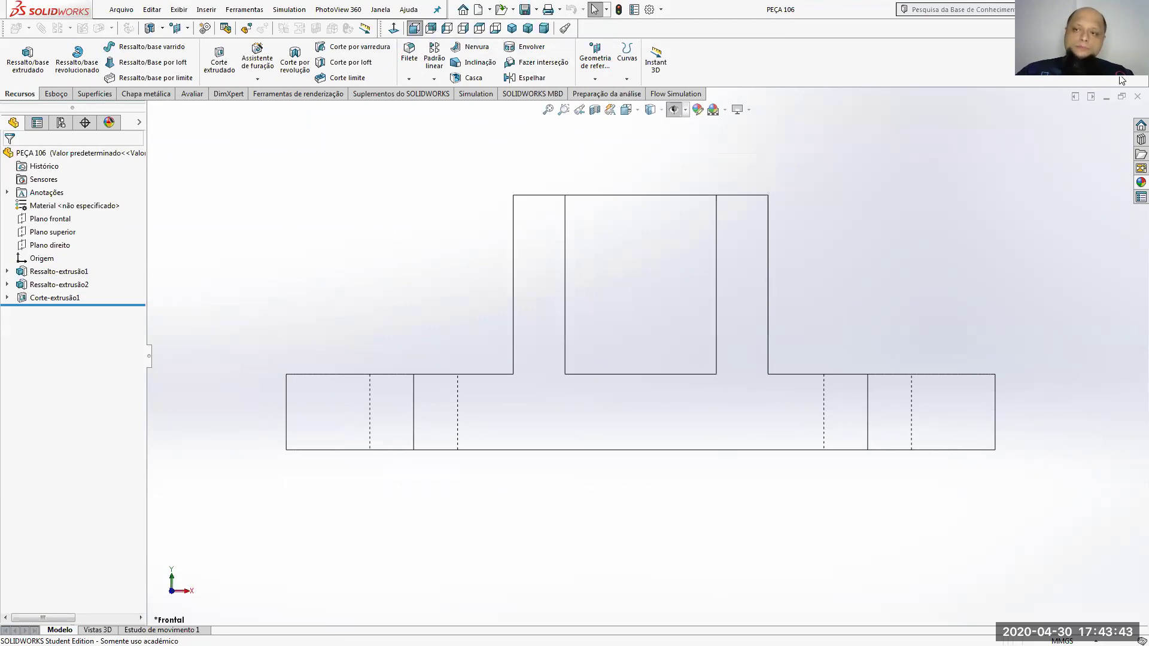
# Close PEÇA 106, return to the test in Chrome, and close the enlarged question 9 drawing and the test window.
pyautogui.click(1137, 97)
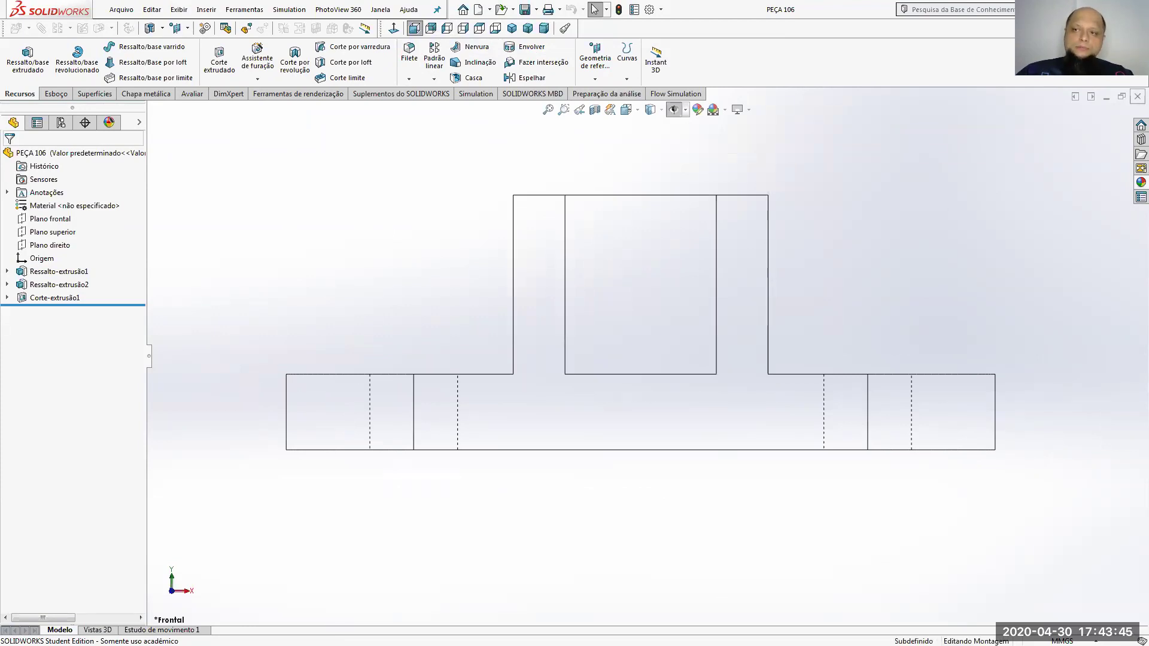
pyautogui.hotkey('alt', 'Tab')
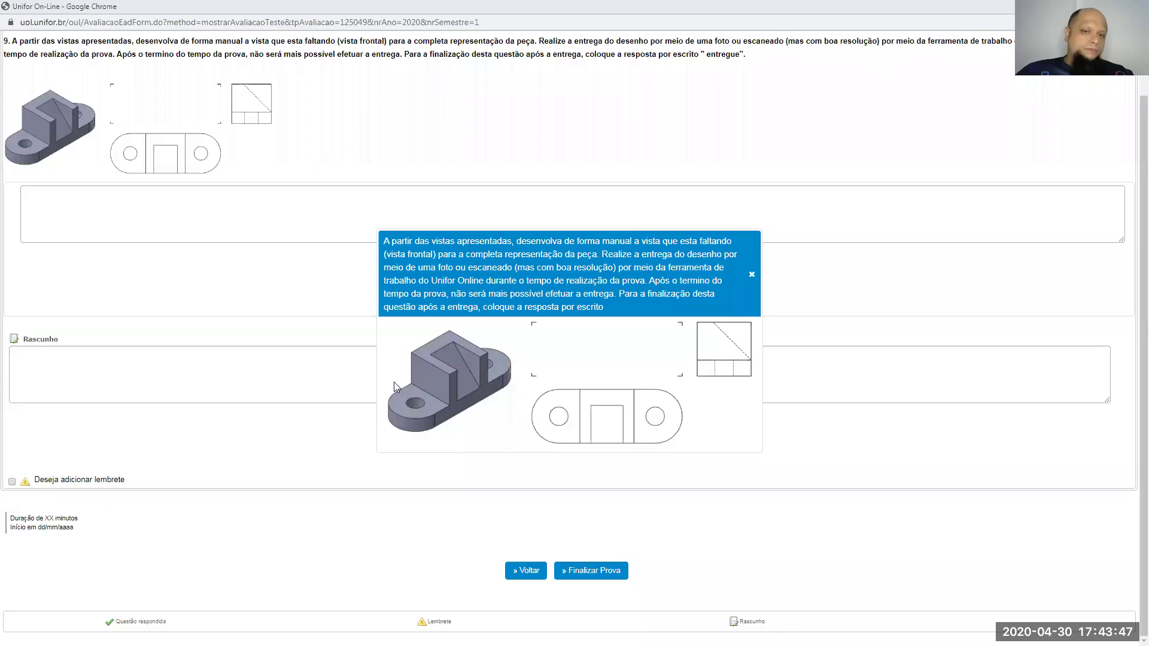
pyautogui.click(751, 276)
pyautogui.scroll(1, 307, 326)
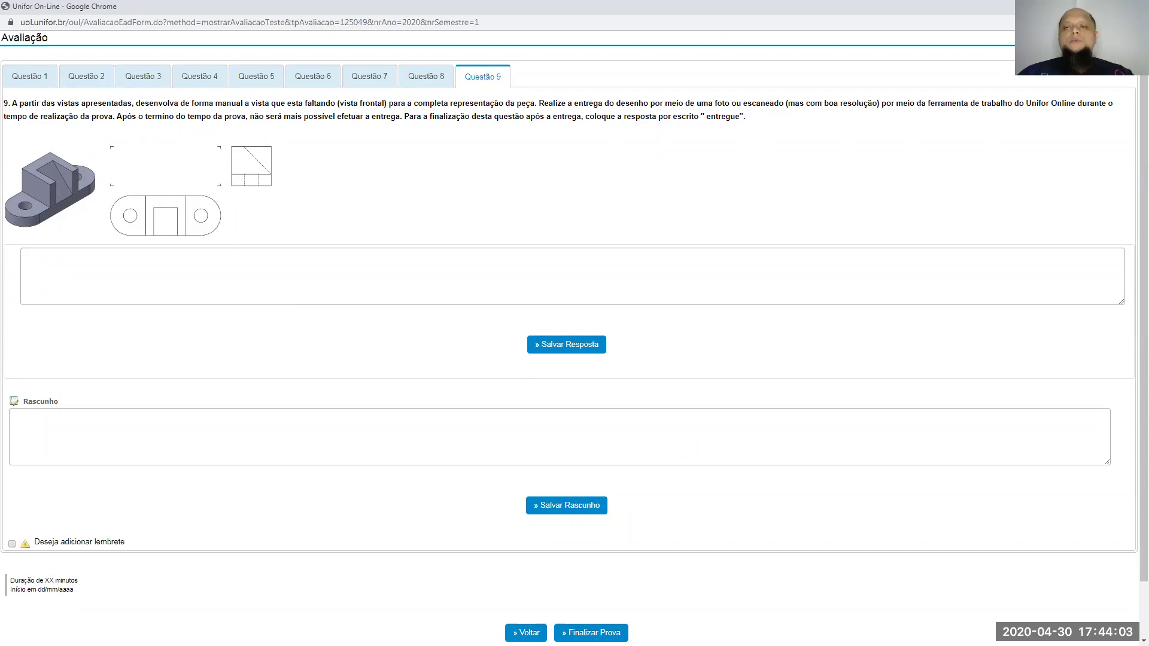
pyautogui.click(1137, 6)
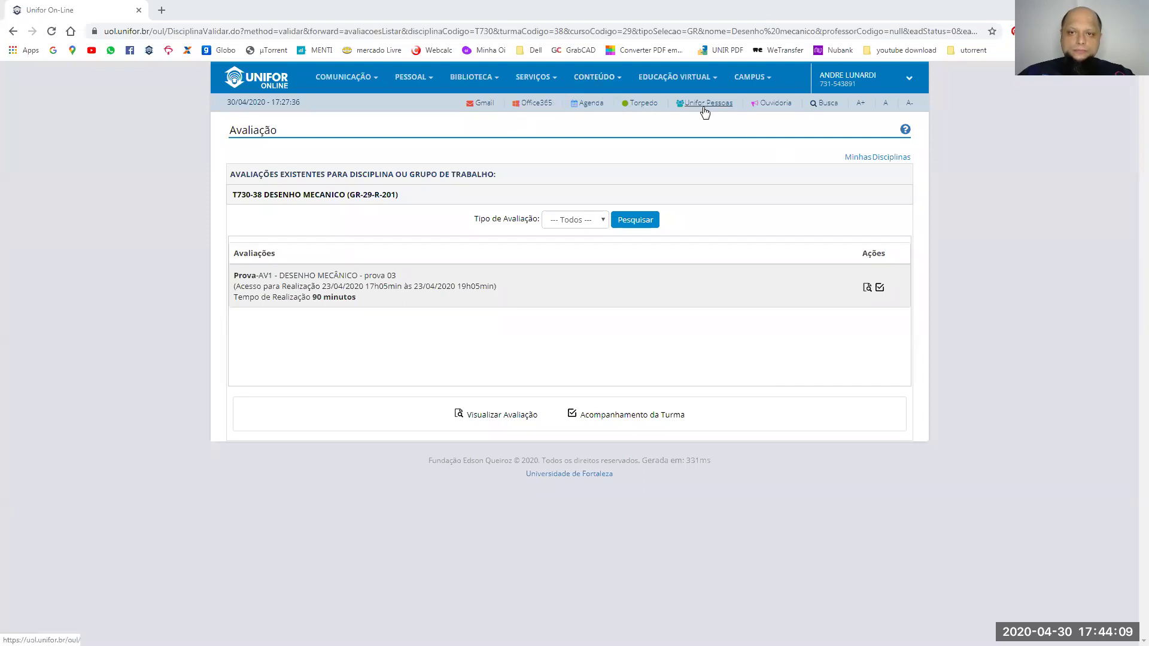
# Open the T730 Desenho mecanico course page and show its list of assignments, pointing out the hinge dimensioning project.
pyautogui.click(853, 158)
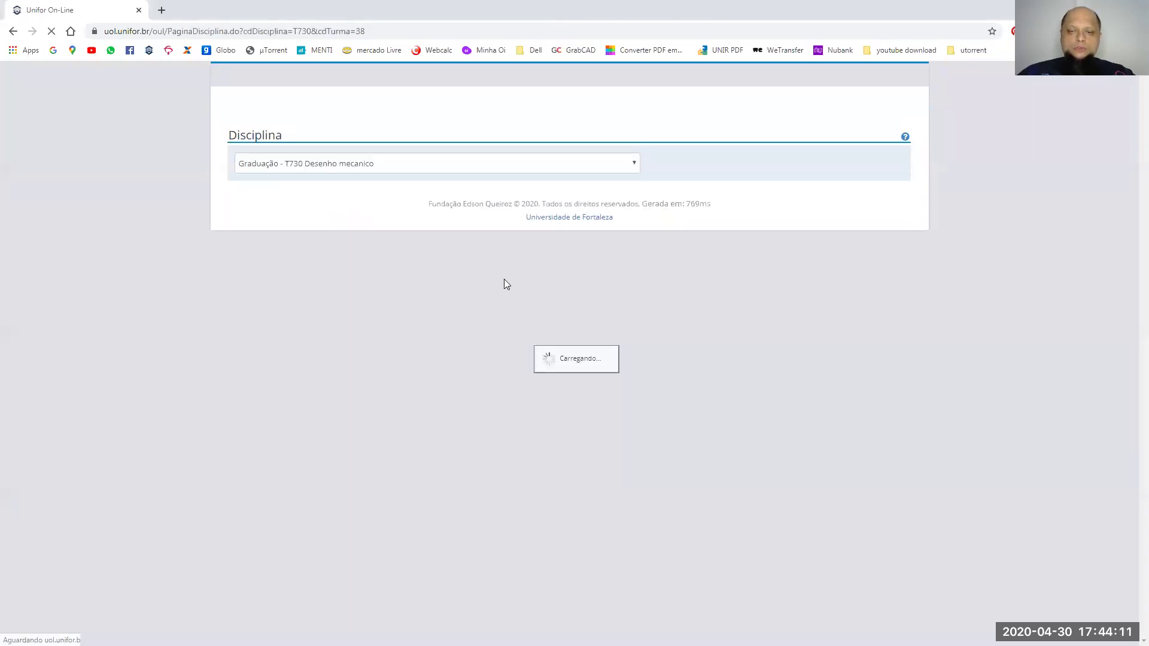
pyautogui.click(432, 231)
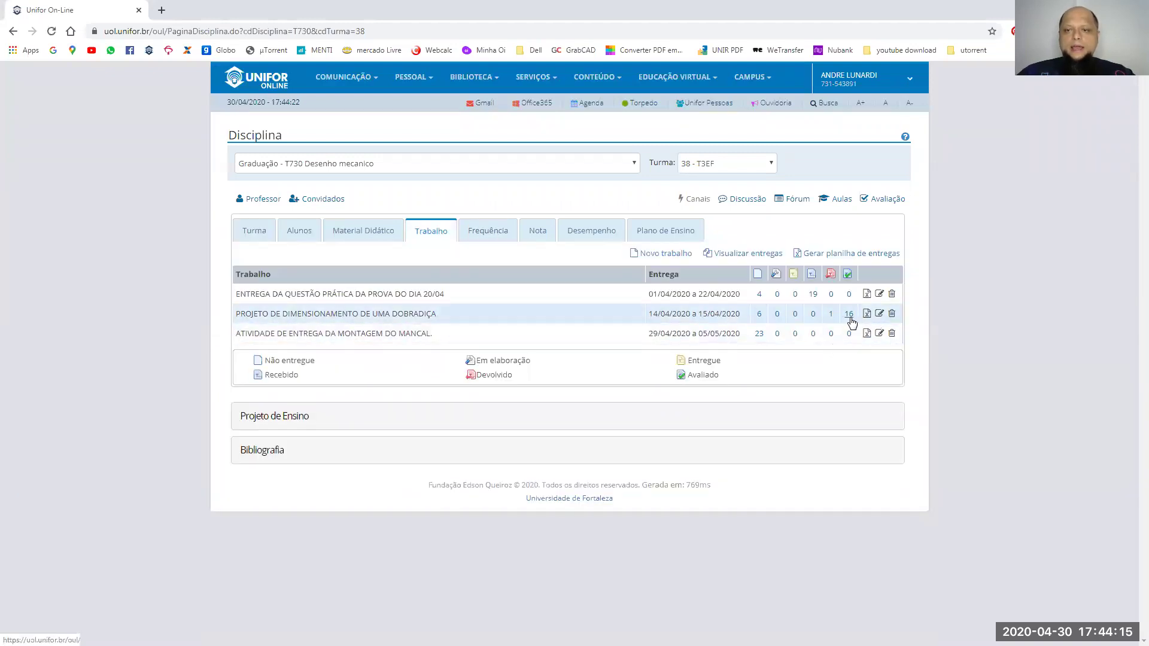
pyautogui.moveTo(441, 316); pyautogui.dragTo(235, 312)
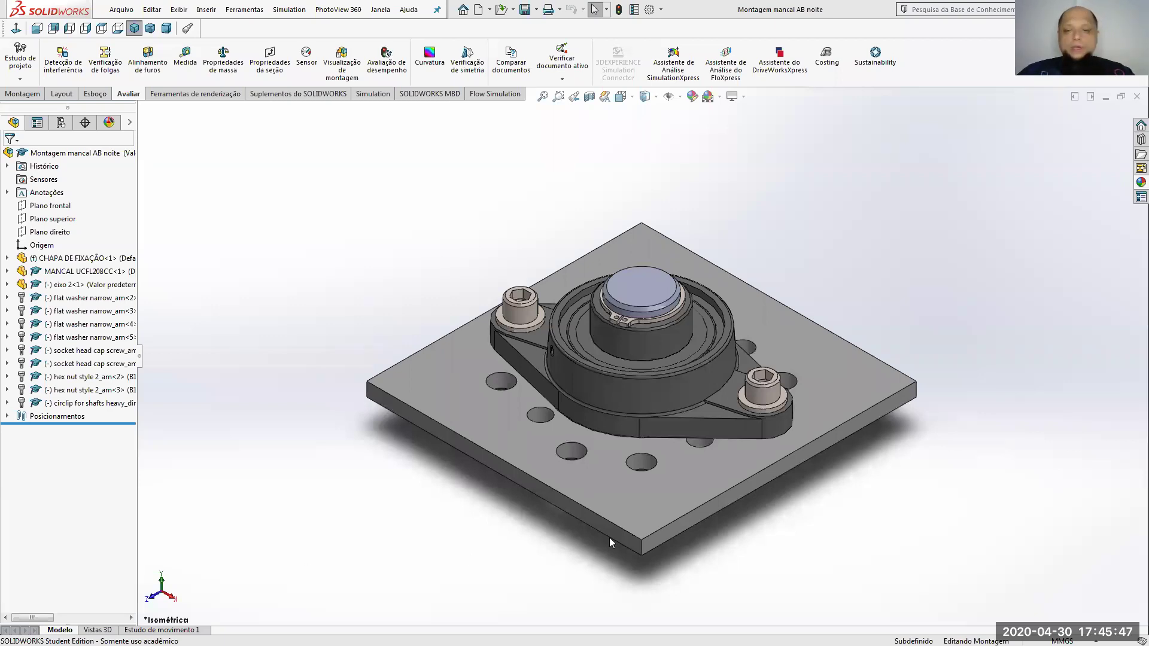
# Examine the Montagem mancal AB noite assembly in SOLIDWORKS from the top, the nut side and the bearing side.
pyautogui.moveTo(625, 480); pyautogui.dragTo(665, 530, button='middle')
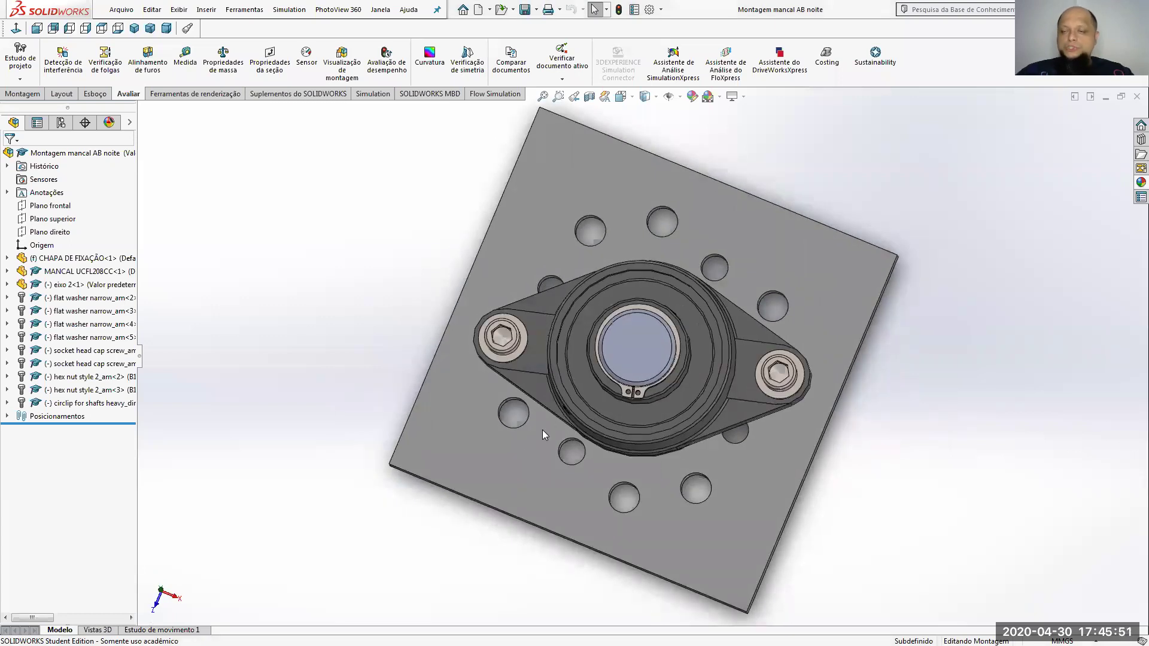
pyautogui.moveTo(399, 378); pyautogui.dragTo(622, 365, button='middle')
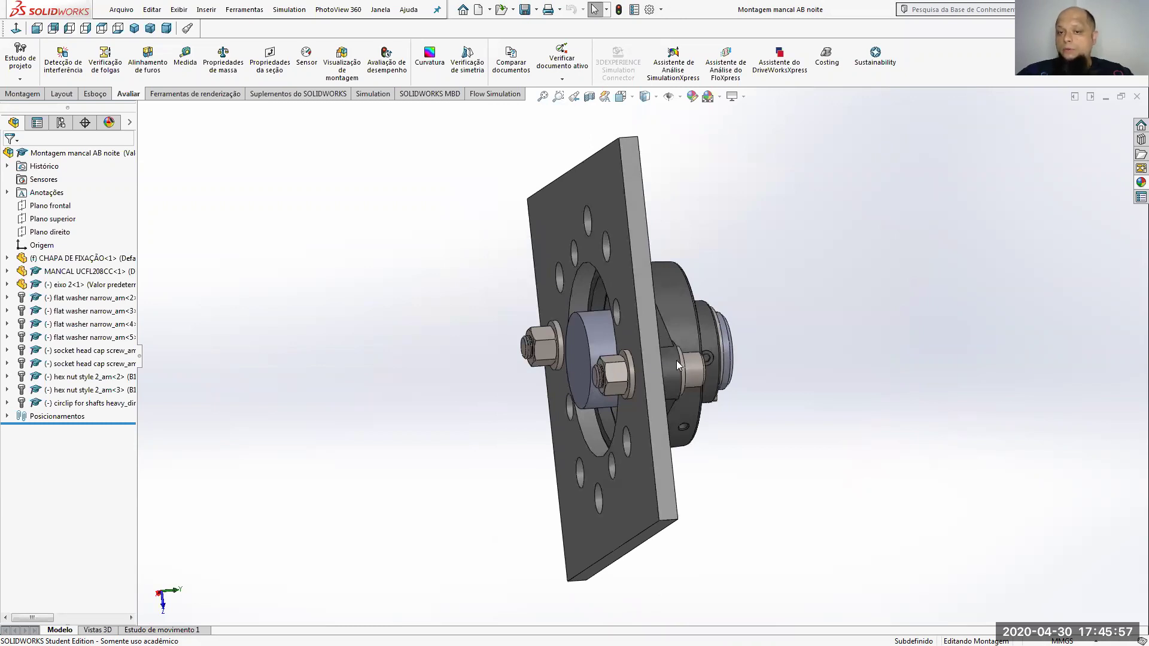
pyautogui.hotkey('ctrl', '1')
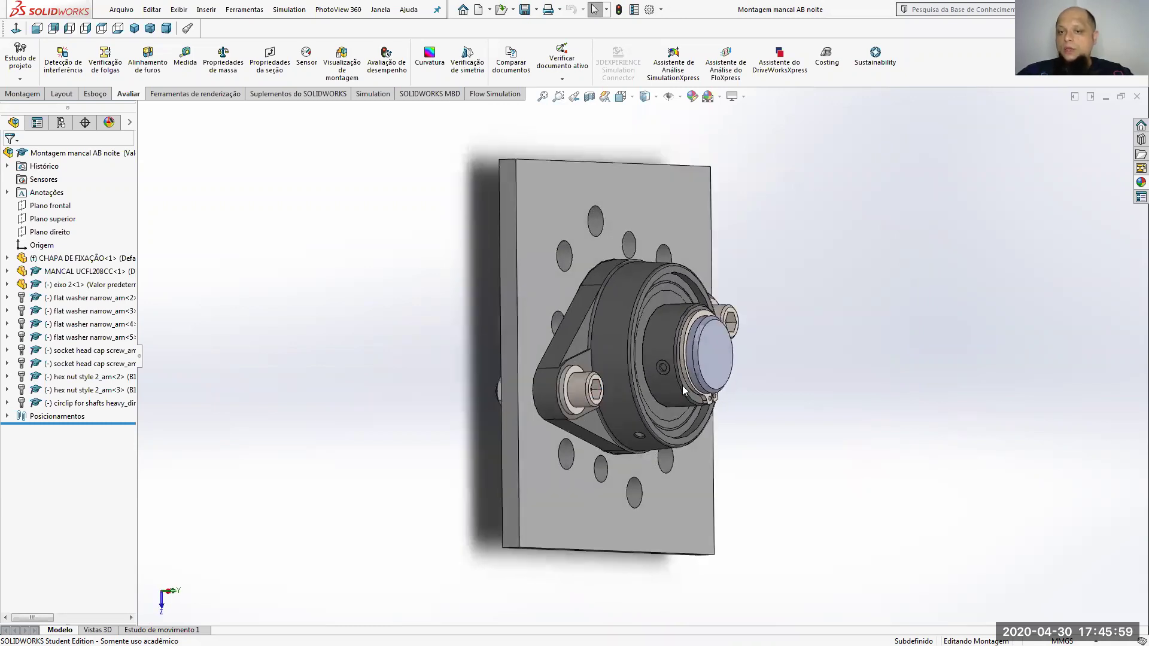
# Turn the retaining ring about a quarter turn around the shaft end and view the whole bearing assembly from the front.
pyautogui.scroll(-5, 684, 390)
pyautogui.click(688, 342)
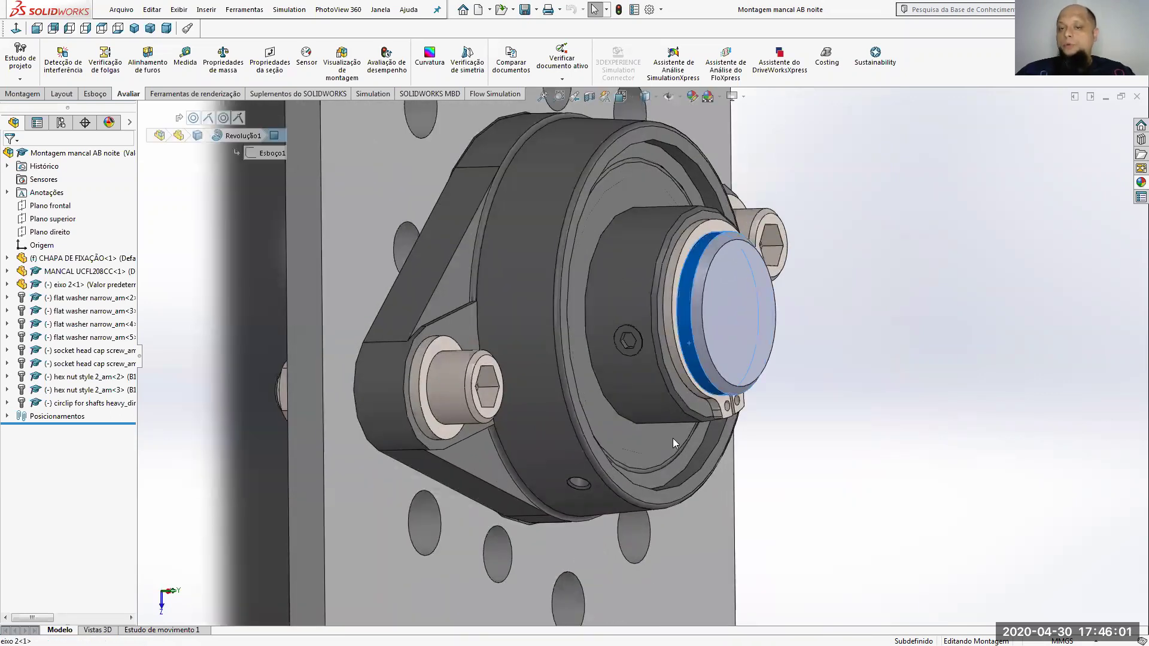
pyautogui.click(717, 401)
pyautogui.moveTo(657, 308); pyautogui.dragTo(657, 282)
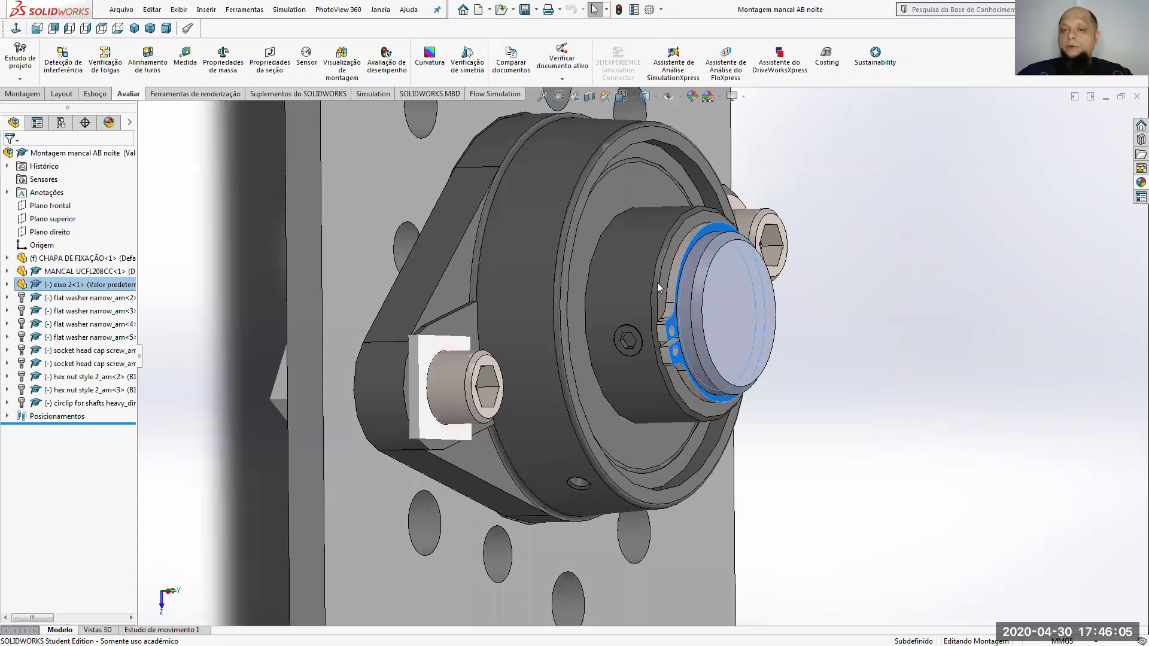
pyautogui.click(898, 349)
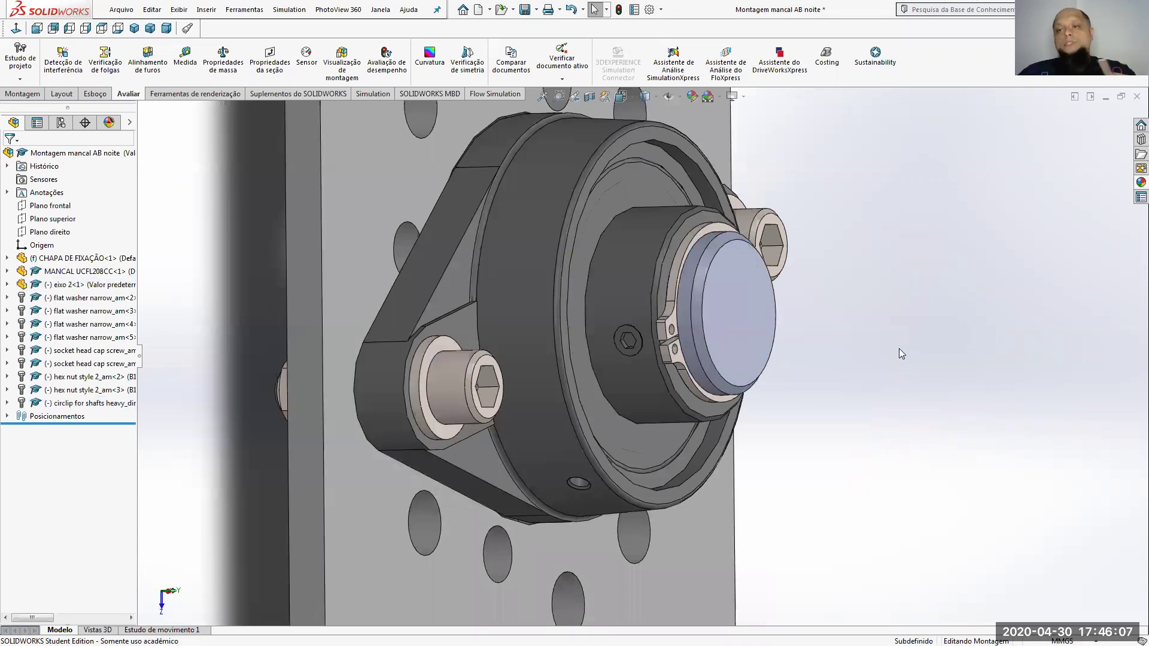
pyautogui.scroll(5, 742, 476)
pyautogui.moveTo(742, 479); pyautogui.dragTo(669, 411, button='middle')
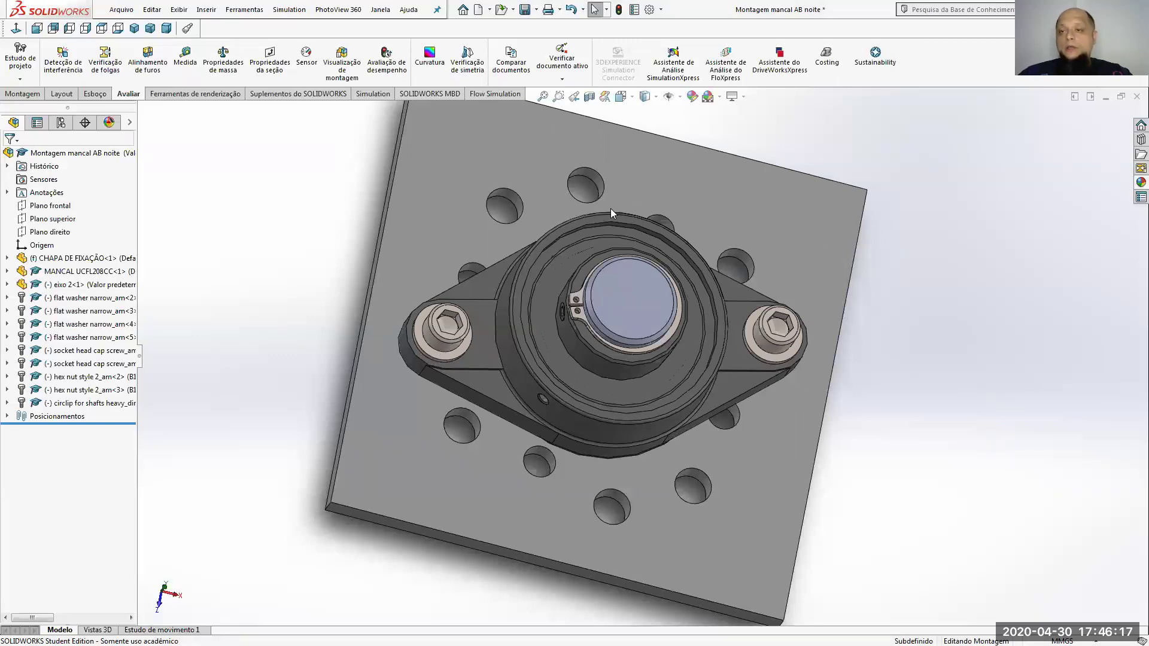
pyautogui.scroll(3, 613, 226)
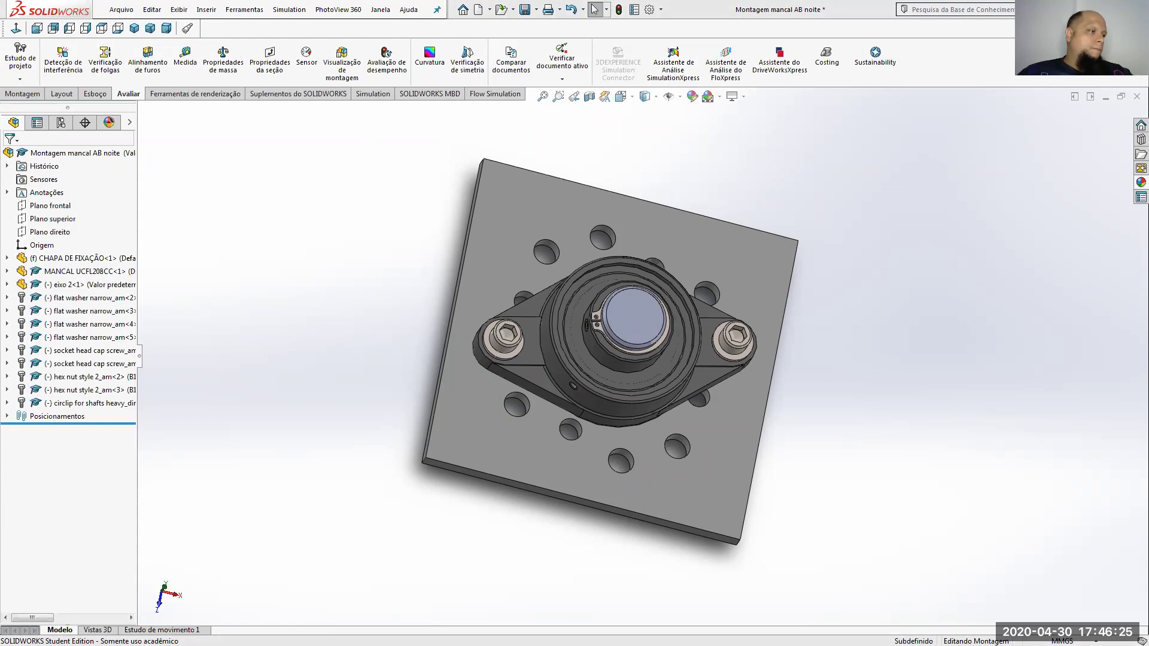
# Switch to MONTAGEM MANCAL 02.PDF in Adobe Acrobat Reader and examine the full sheet and the enlarged section A-A.
pyautogui.hotkey('alt', 'Tab')
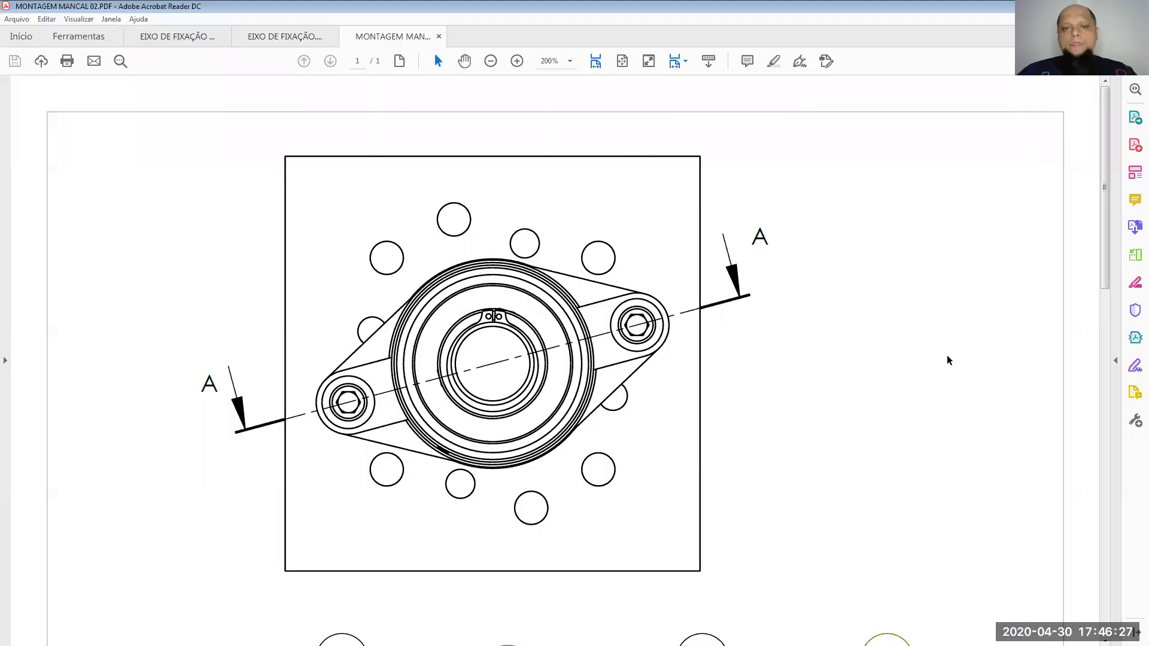
pyautogui.click(621, 61)
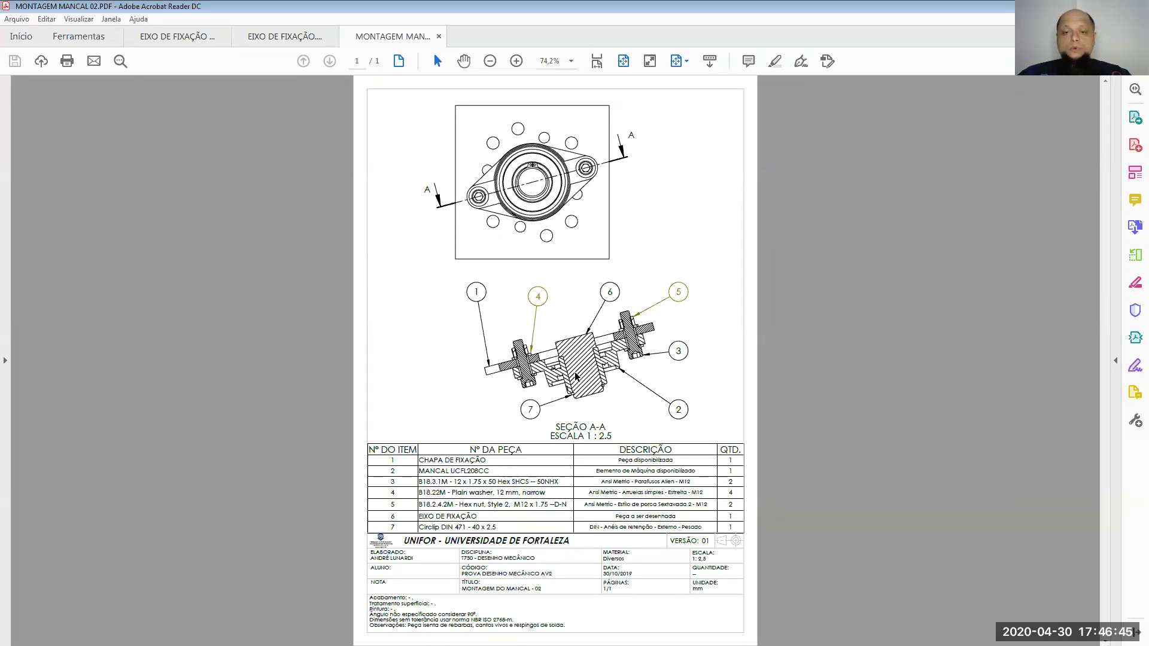
pyautogui.click(603, 62)
pyautogui.scroll(-10, 608, 311)
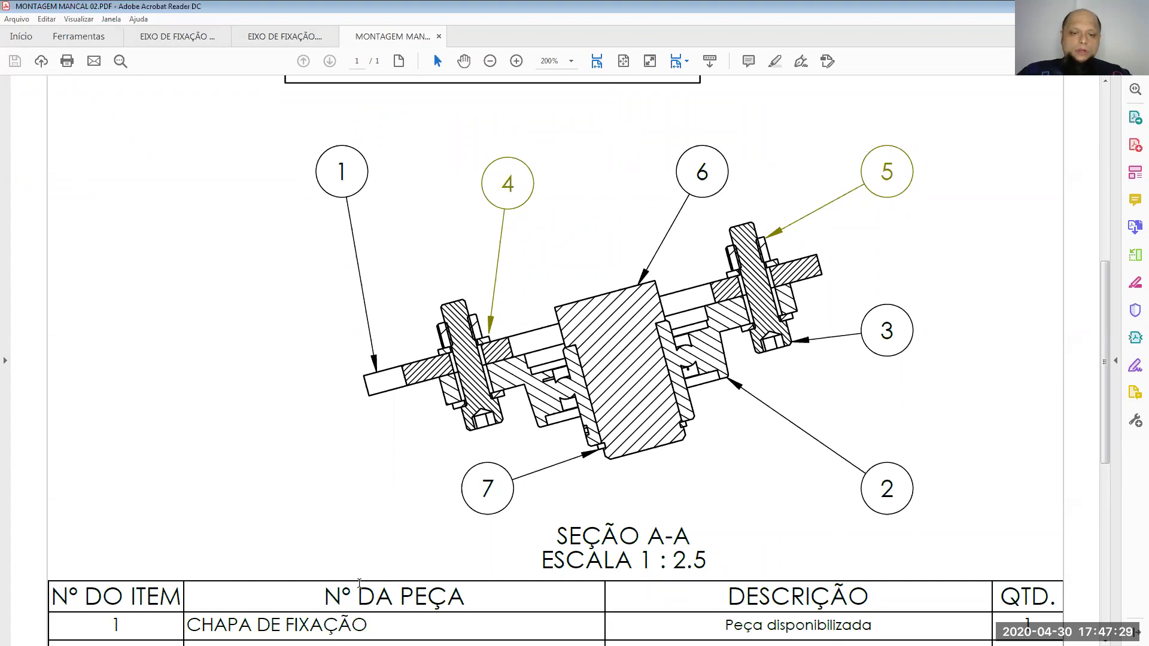
# Read the parts list entry for item 1, marking its number, name, description and quantity, and return to section A-A.
pyautogui.scroll(-3, 478, 326)
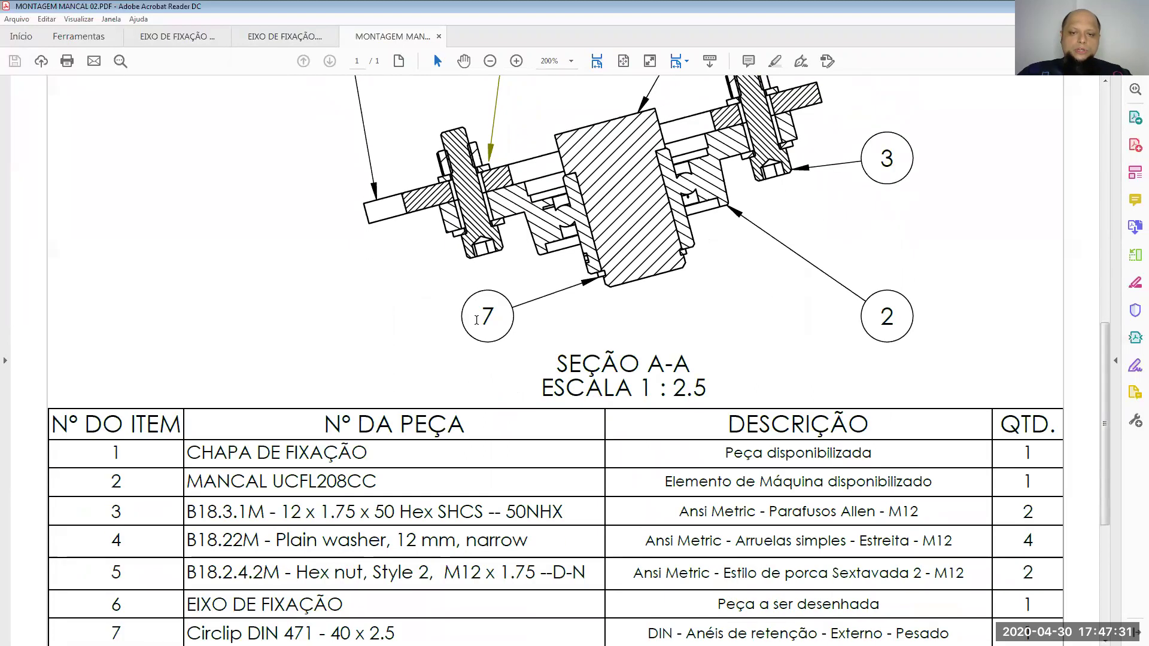
pyautogui.scroll(-2, 477, 320)
pyautogui.moveTo(103, 366)
pyautogui.mouseDown()
pyautogui.moveTo(133, 371)
pyautogui.moveTo(110, 366)
pyautogui.mouseUp()
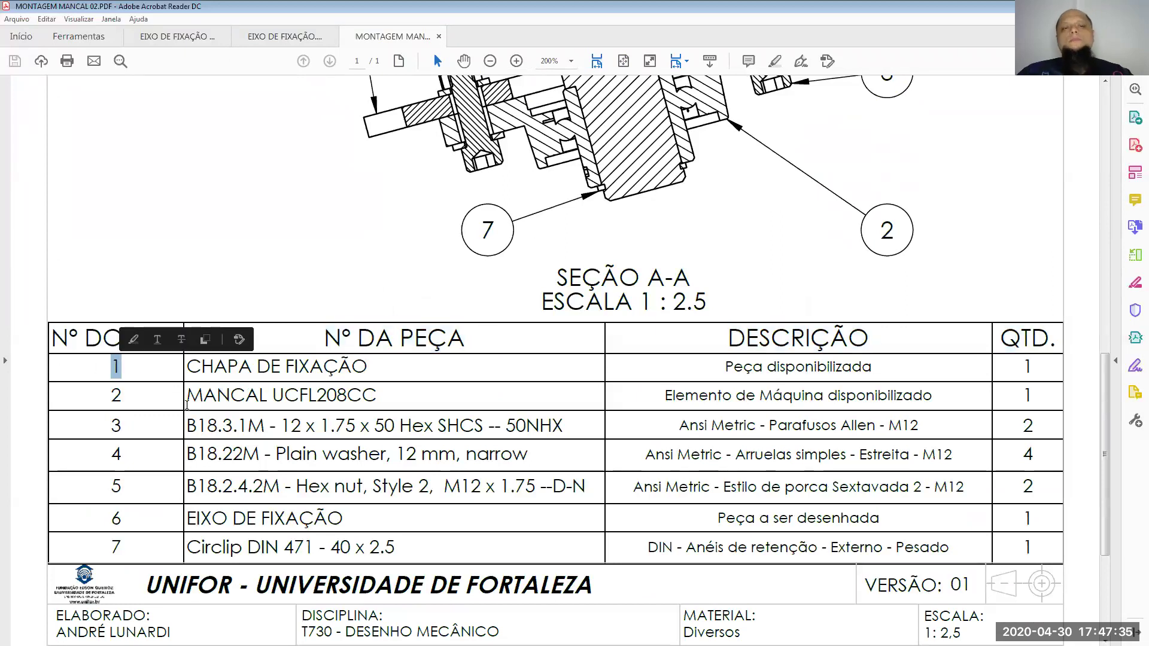
pyautogui.moveTo(368, 366); pyautogui.dragTo(219, 367)
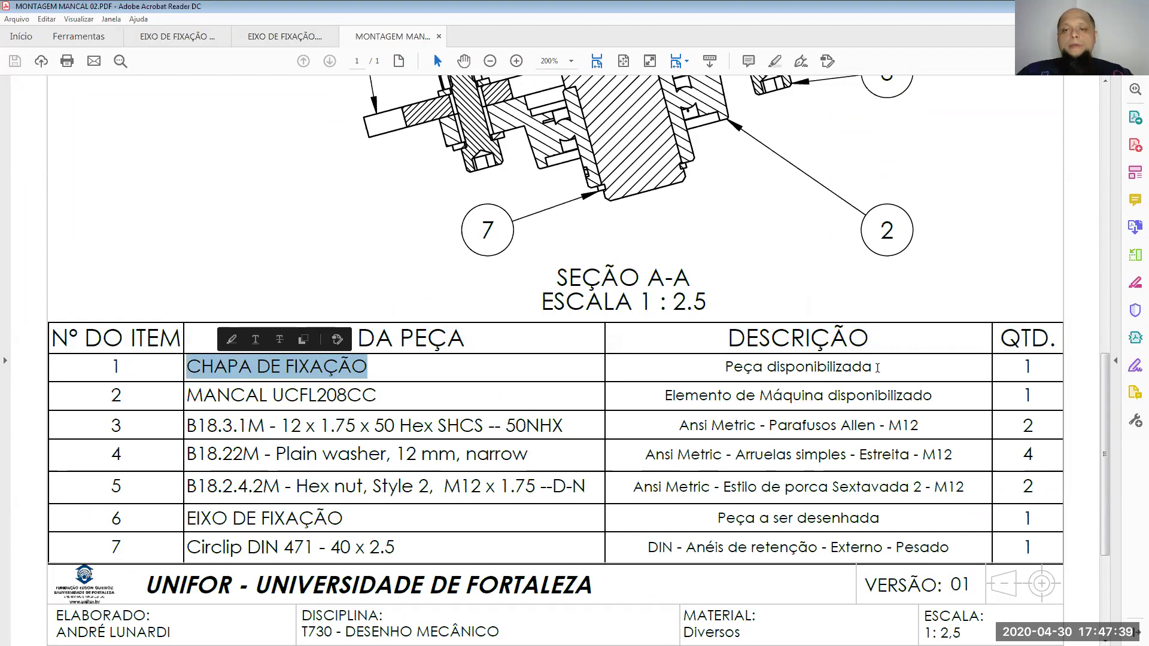
pyautogui.moveTo(877, 368); pyautogui.dragTo(724, 367)
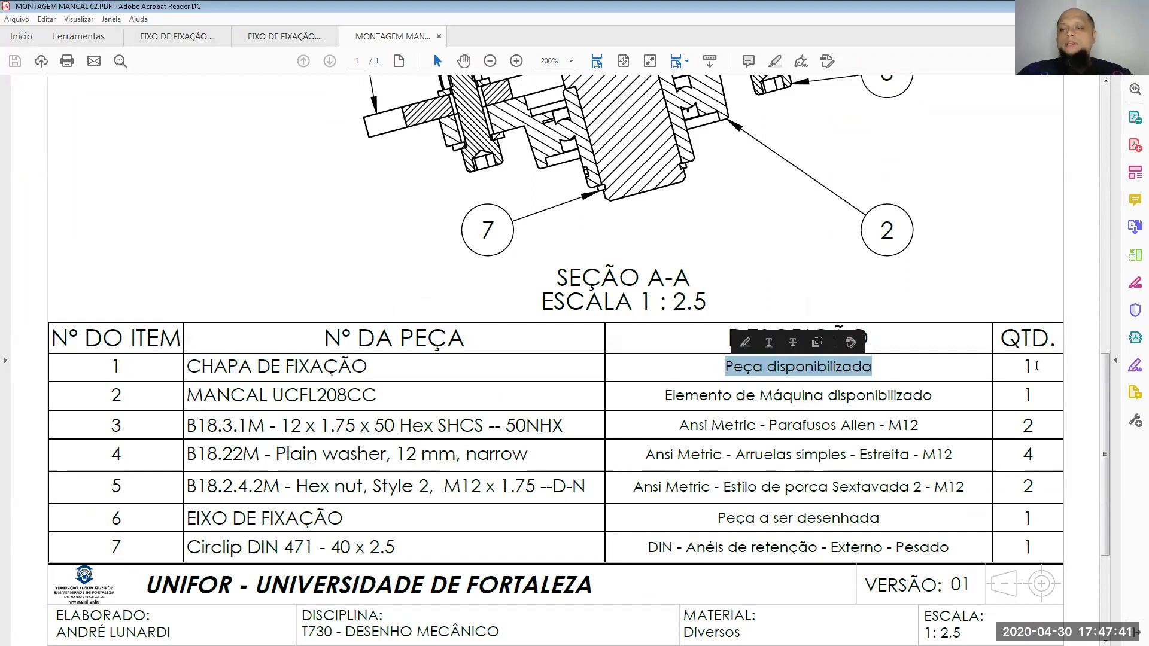
pyautogui.moveTo(1039, 363); pyautogui.dragTo(1020, 366)
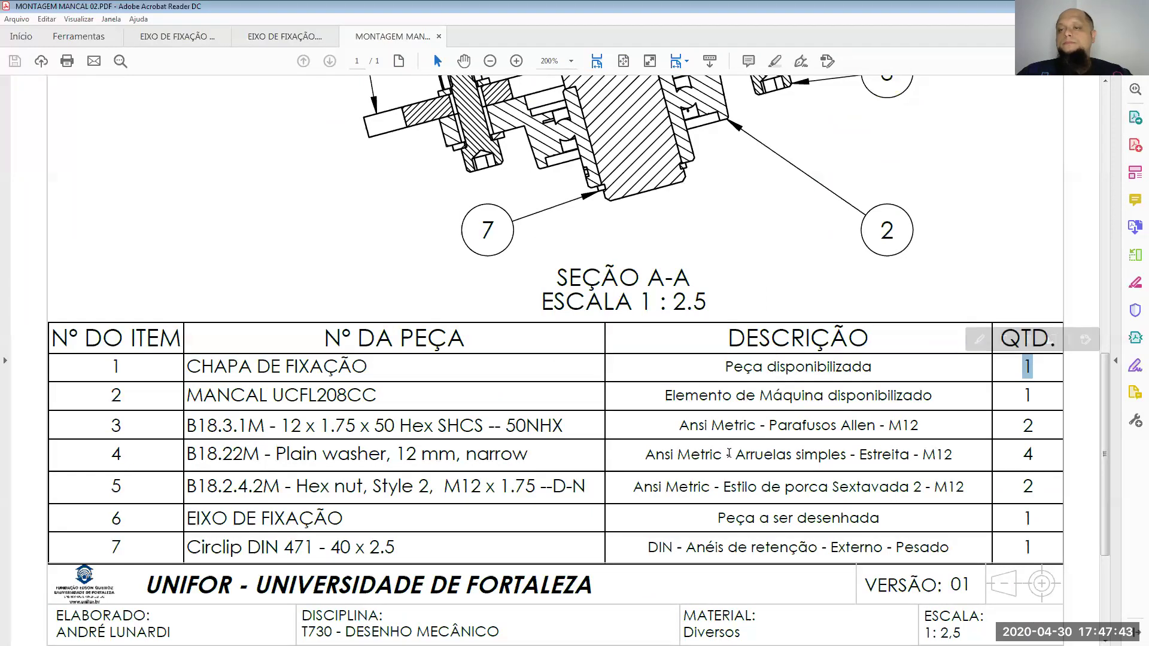
pyautogui.scroll(5, 637, 327)
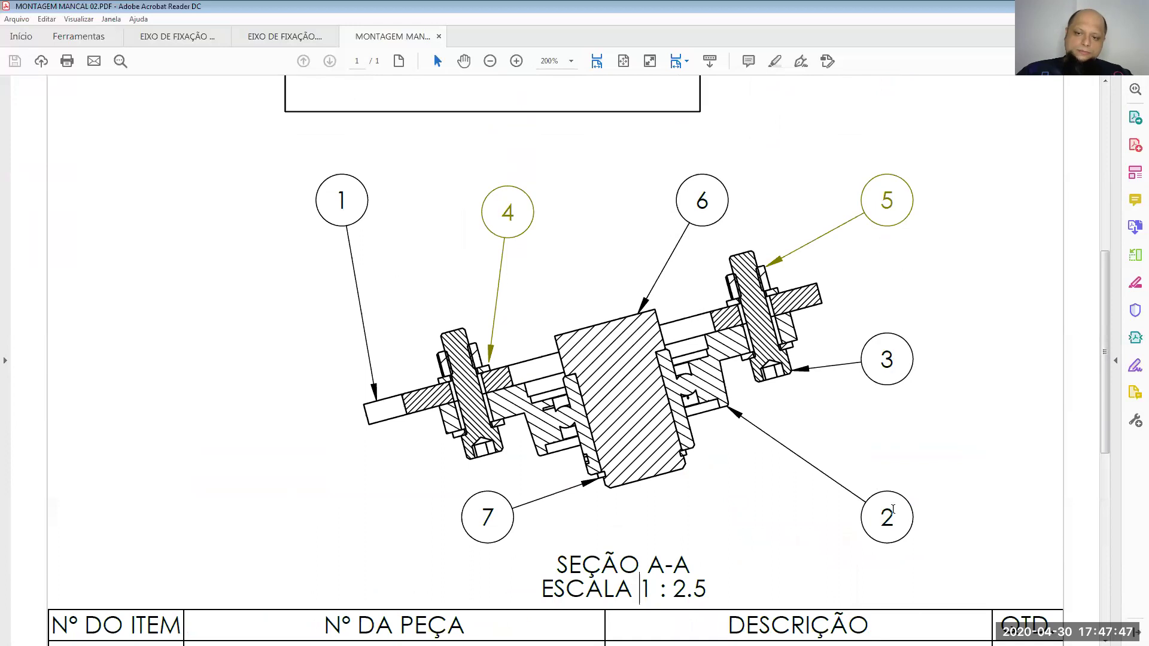
# Read the parts list entry for item 2, marking MANCAL UCFL208CC, its description and its quantity, and return to section A-A.
pyautogui.scroll(-4, 236, 436)
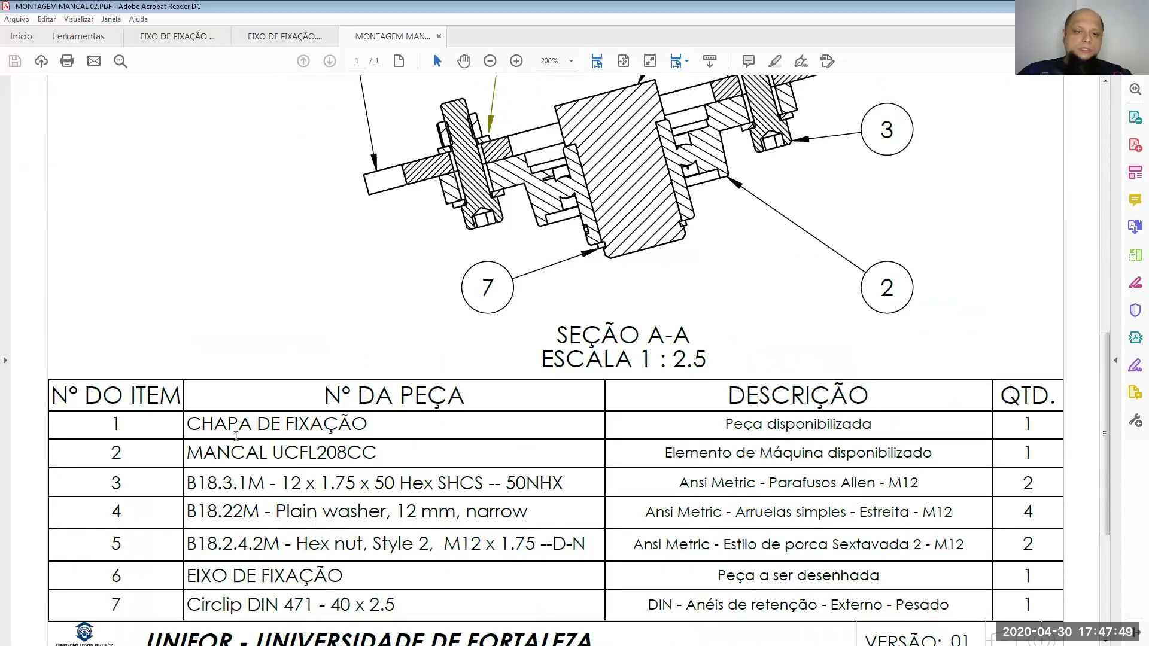
pyautogui.moveTo(109, 446); pyautogui.dragTo(885, 459)
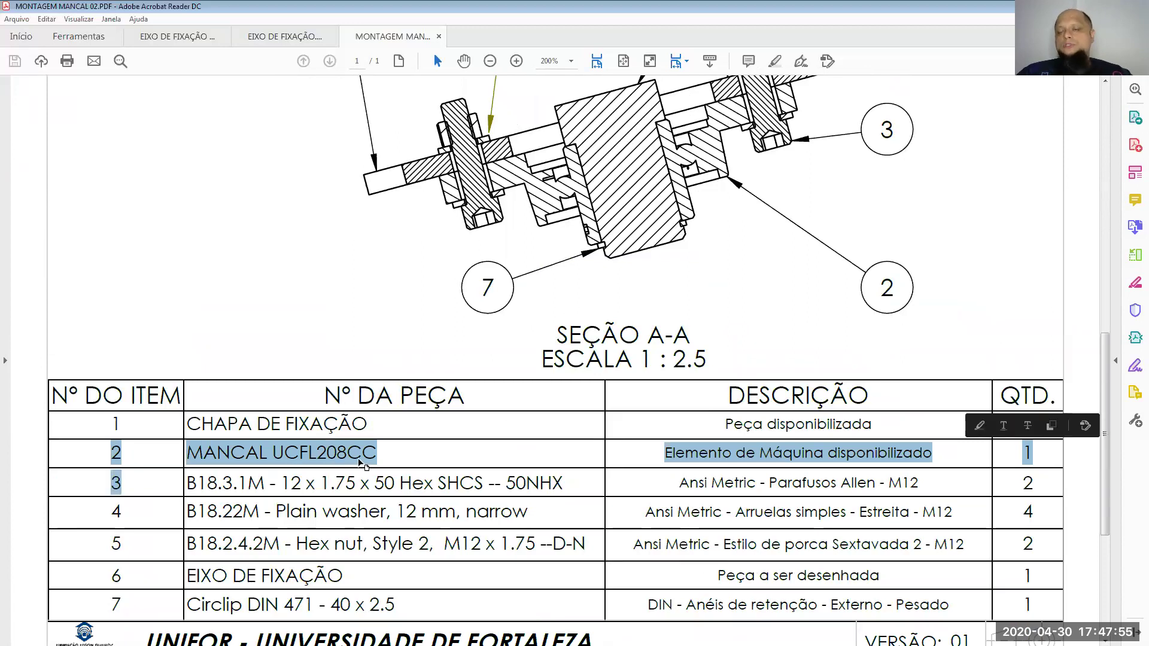
pyautogui.moveTo(377, 456); pyautogui.dragTo(283, 441)
pyautogui.click(694, 432)
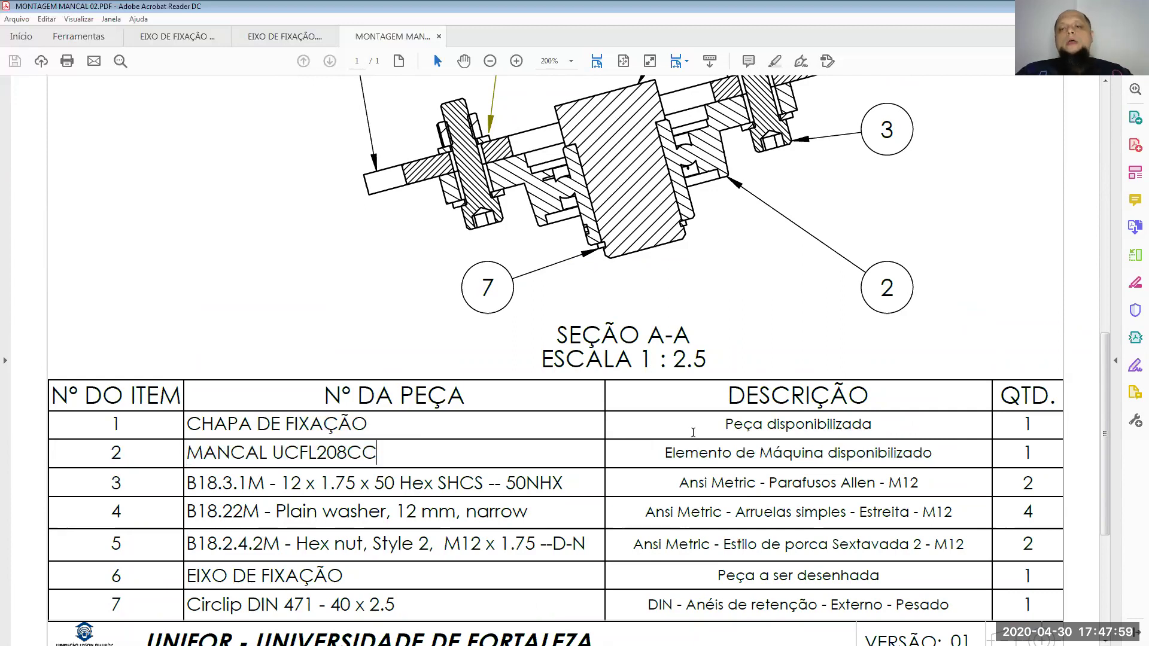
pyautogui.moveTo(658, 456); pyautogui.dragTo(910, 452)
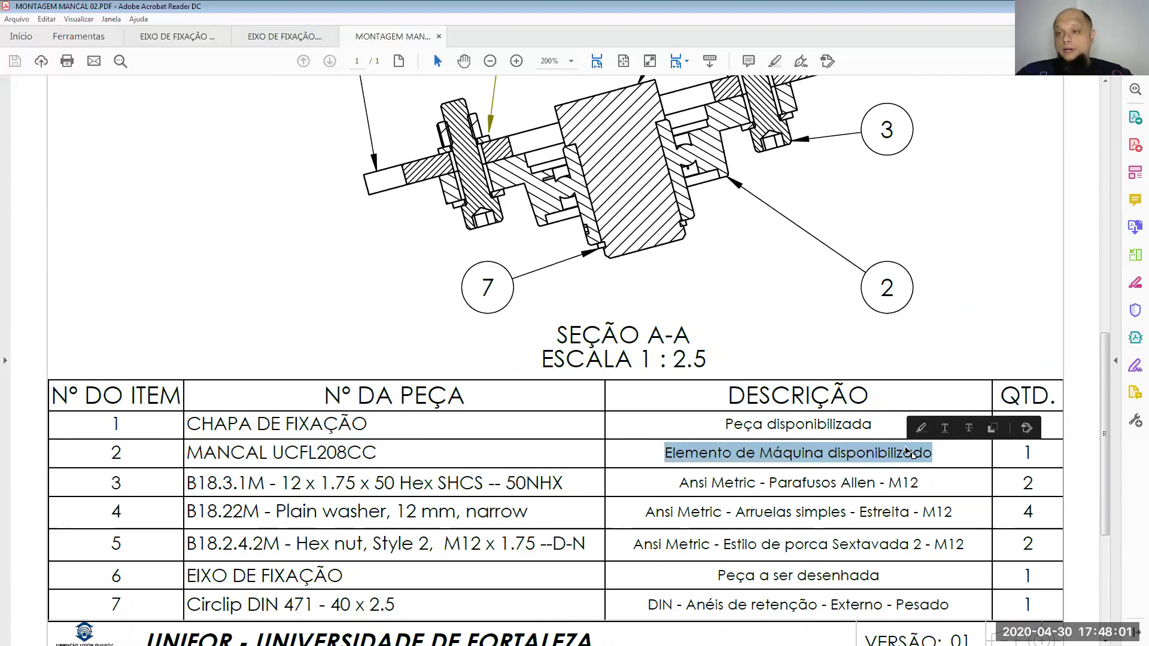
pyautogui.moveTo(1052, 460); pyautogui.dragTo(1024, 455)
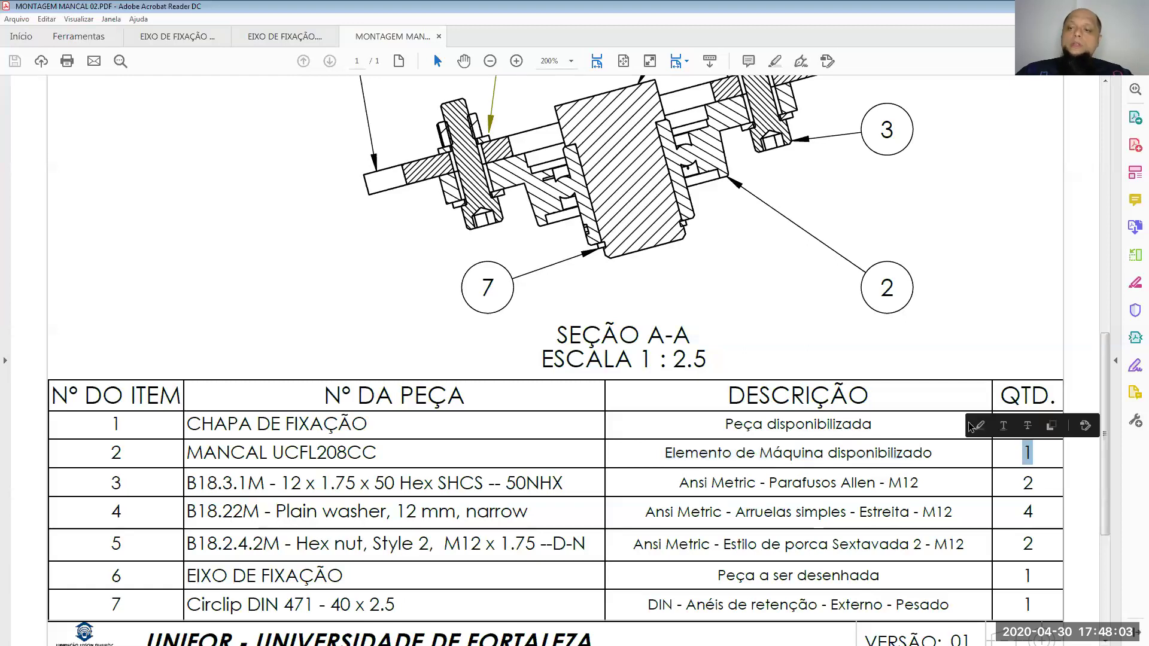
pyautogui.click(706, 249)
pyautogui.scroll(5, 706, 253)
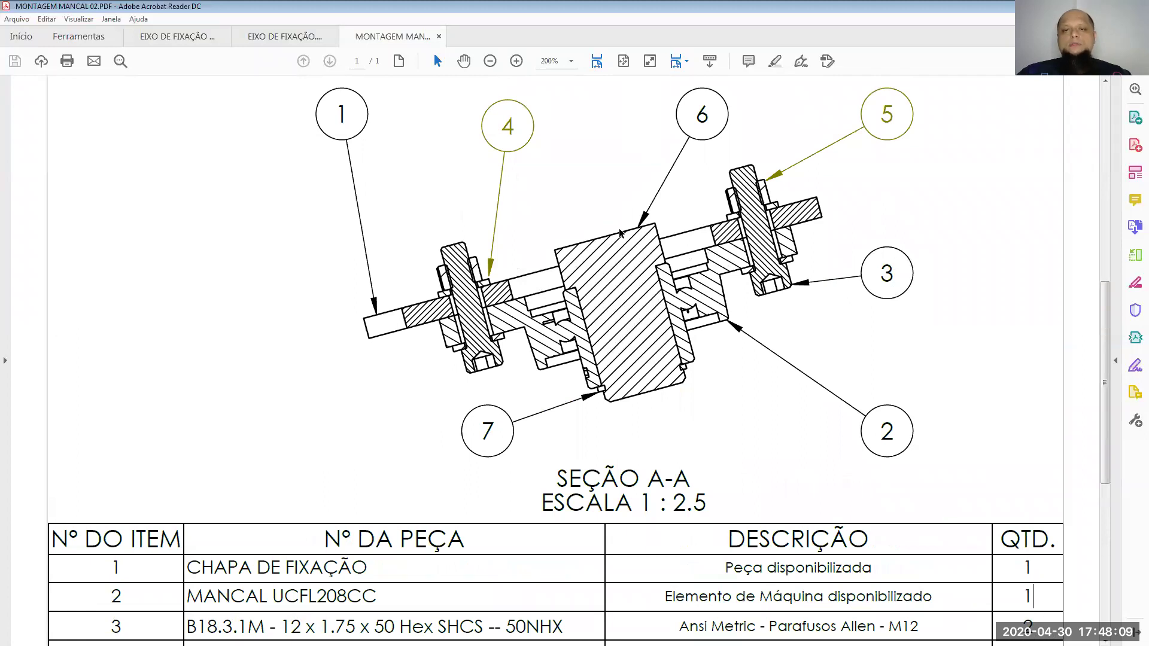
# Read the parts list entries for items 3 to 5, marking their Ansi Metric descriptions and their quantities.
pyautogui.scroll(-8, 703, 320)
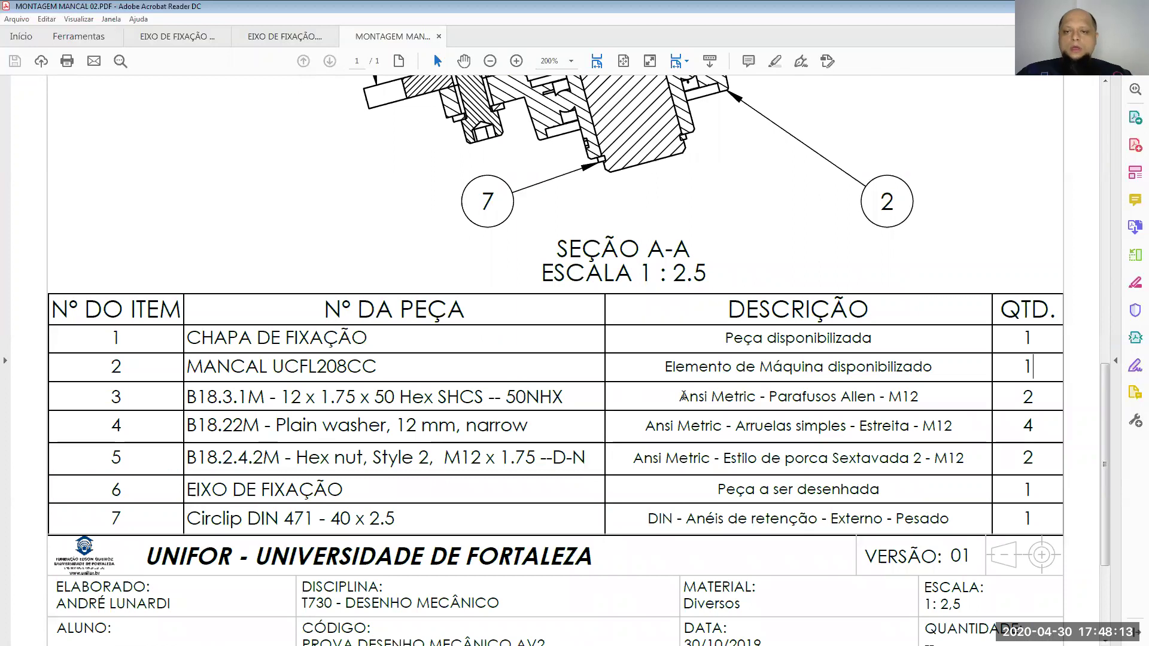
pyautogui.moveTo(787, 396); pyautogui.dragTo(909, 458)
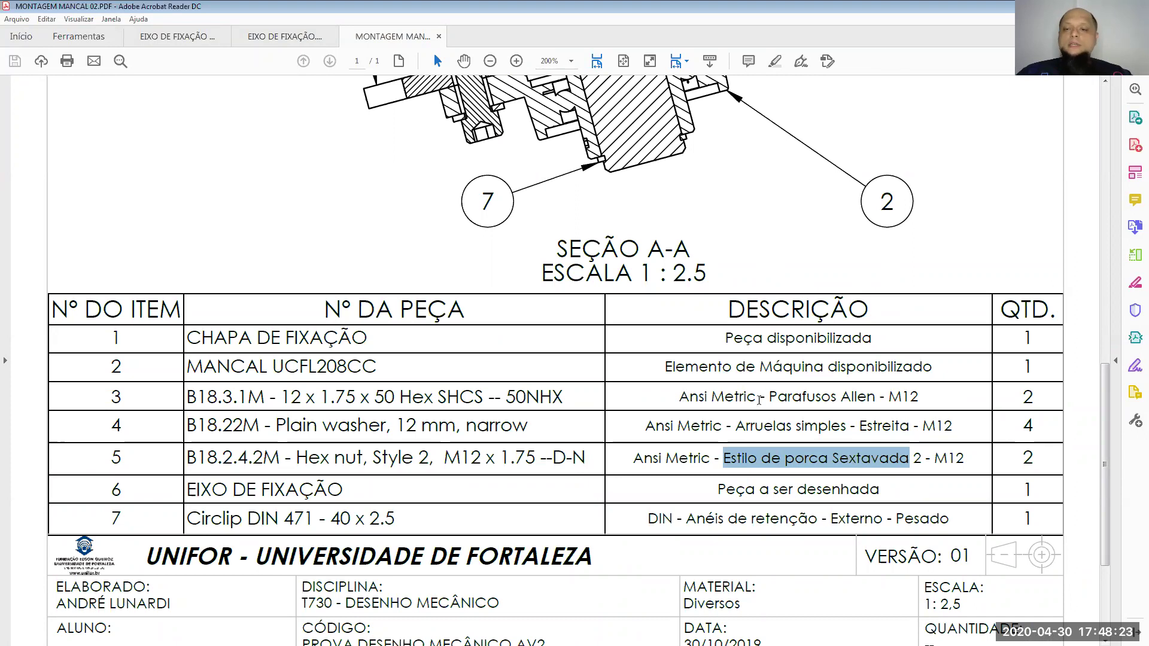
pyautogui.moveTo(681, 397); pyautogui.dragTo(743, 399)
pyautogui.moveTo(646, 426); pyautogui.dragTo(722, 426)
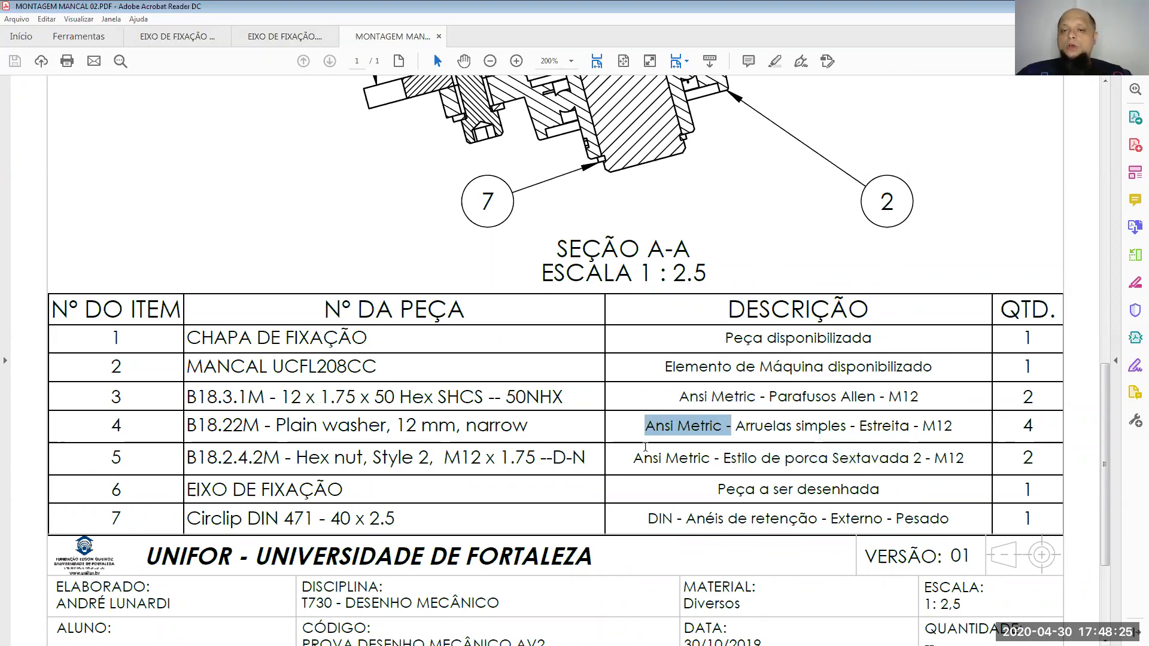
pyautogui.moveTo(633, 458); pyautogui.dragTo(710, 459)
pyautogui.moveTo(1011, 398); pyautogui.dragTo(1005, 468)
pyautogui.click(740, 404)
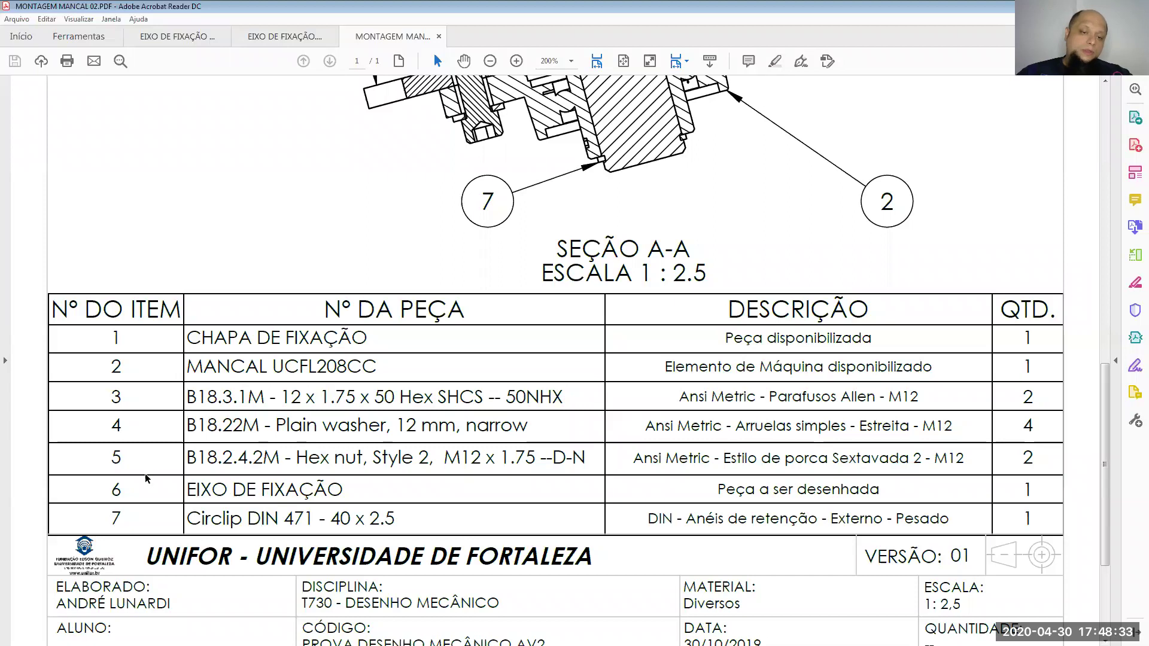
# Read the parts list entries for items 6 and 7, marking "Peça a ser desenhada" and "Circlip DIN 471 - 40 x 2.5".
pyautogui.moveTo(881, 490); pyautogui.dragTo(717, 491)
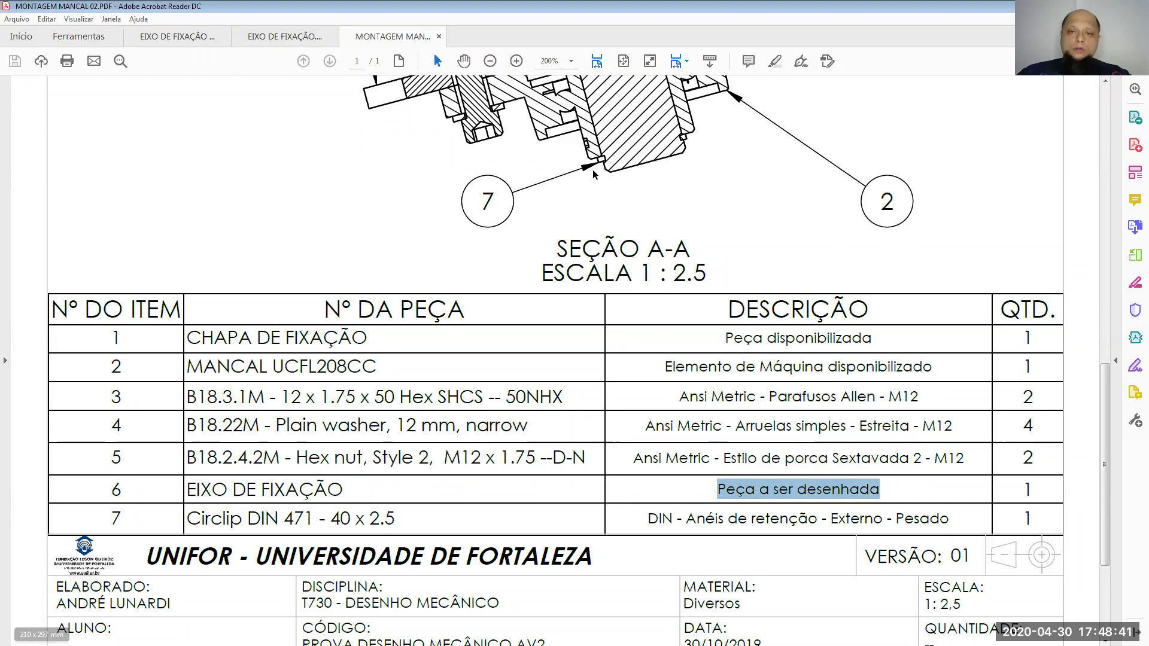
pyautogui.moveTo(727, 518); pyautogui.dragTo(817, 518)
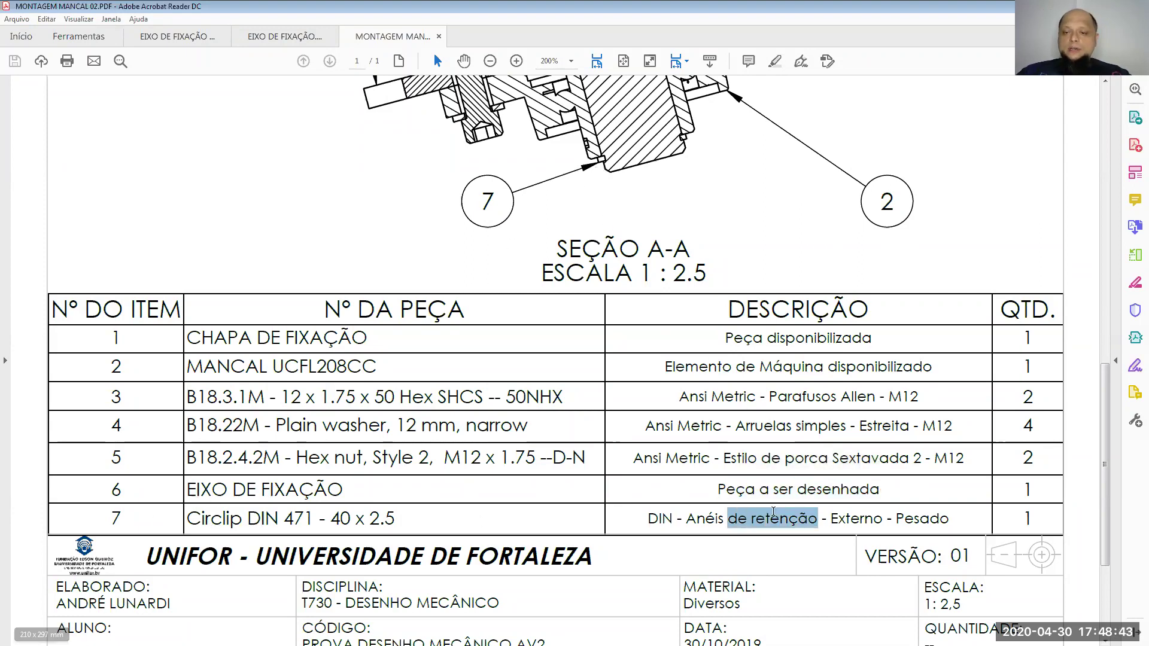
pyautogui.moveTo(185, 518); pyautogui.dragTo(396, 518)
pyautogui.click(703, 205)
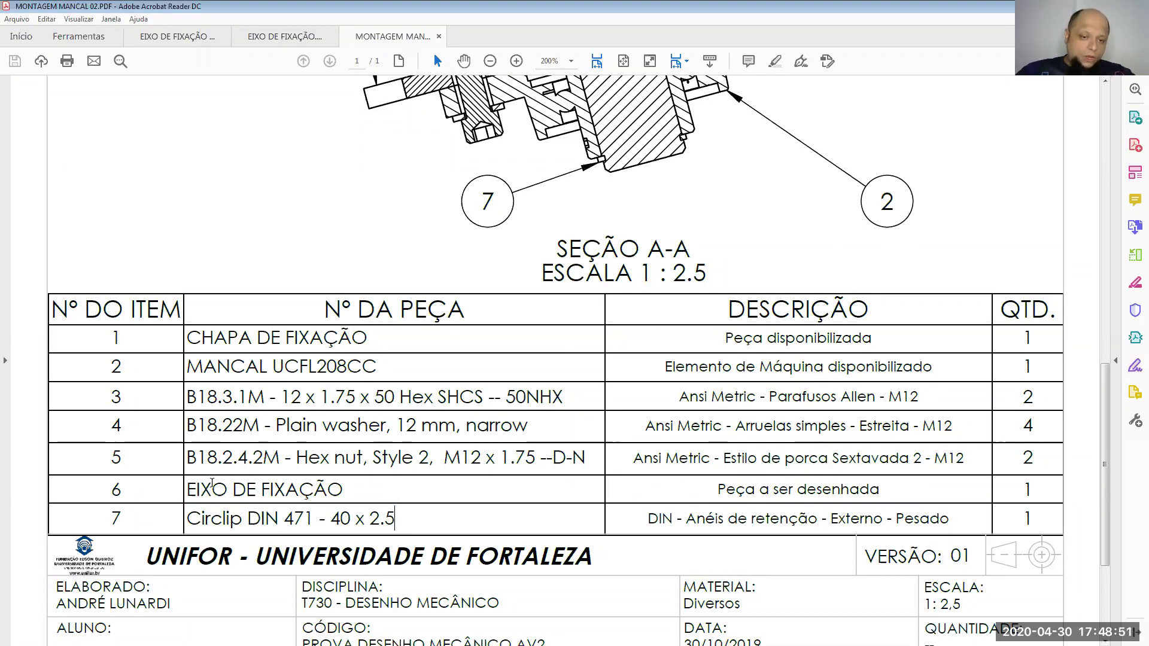
pyautogui.moveTo(888, 490); pyautogui.dragTo(355, 519)
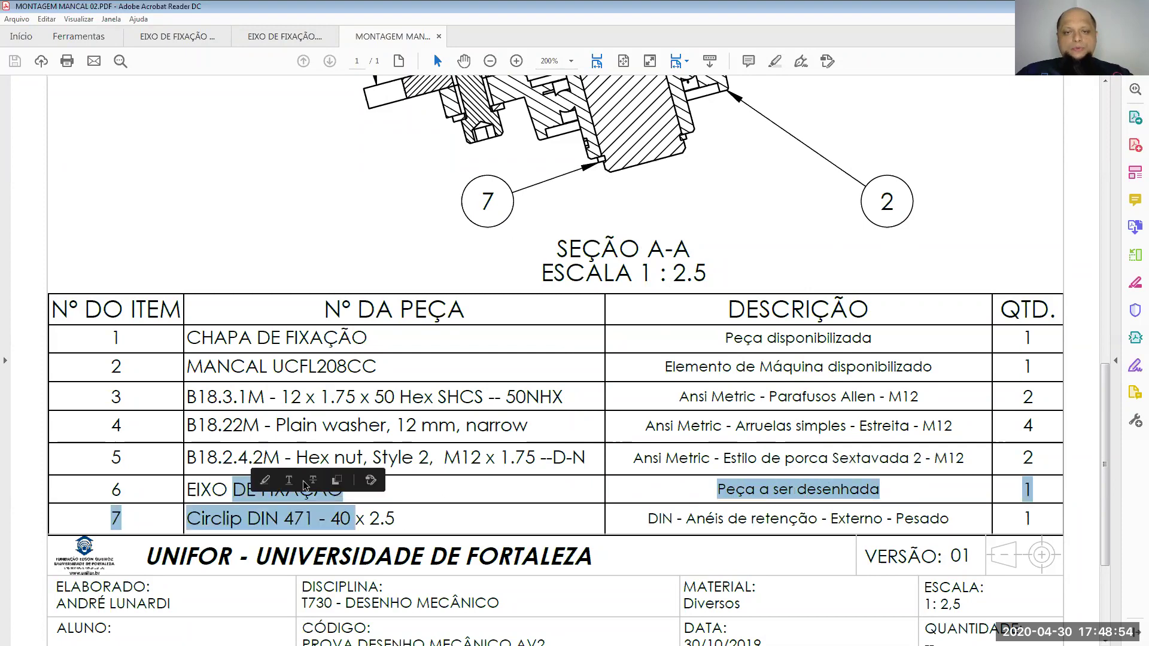
# View the EIXO DE FIXAÇÃO.PDF drawing, switch to the SOLIDWORKS assembly and point out the shaft's end face from an angle.
pyautogui.click(285, 37)
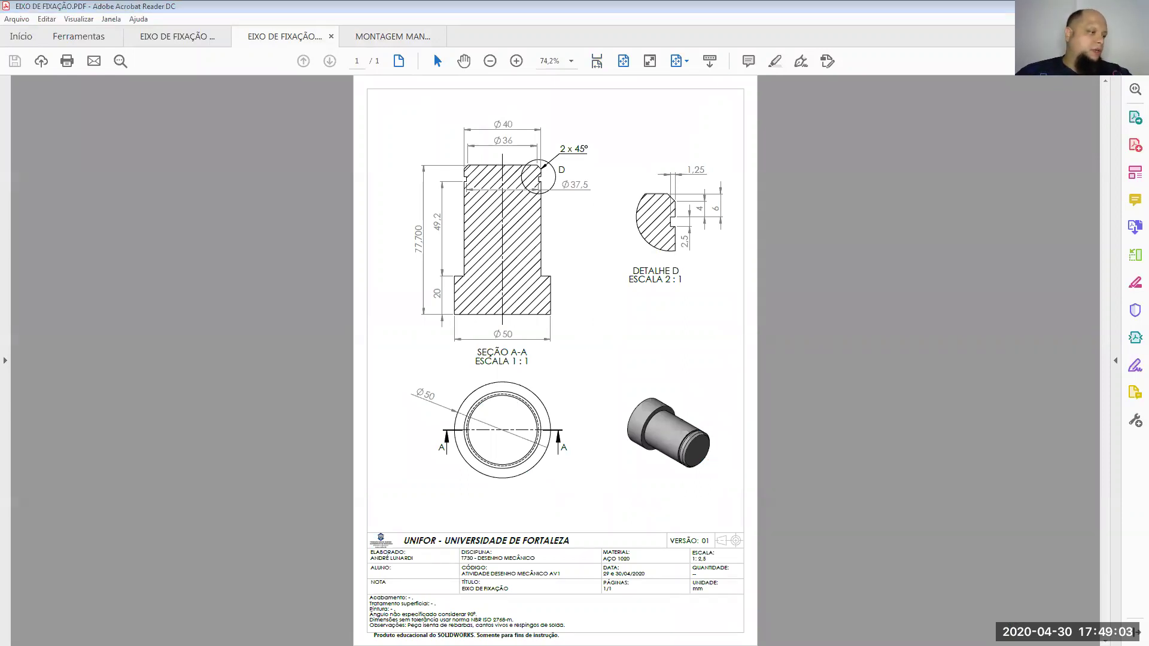
pyautogui.hotkey('alt', 'Tab')
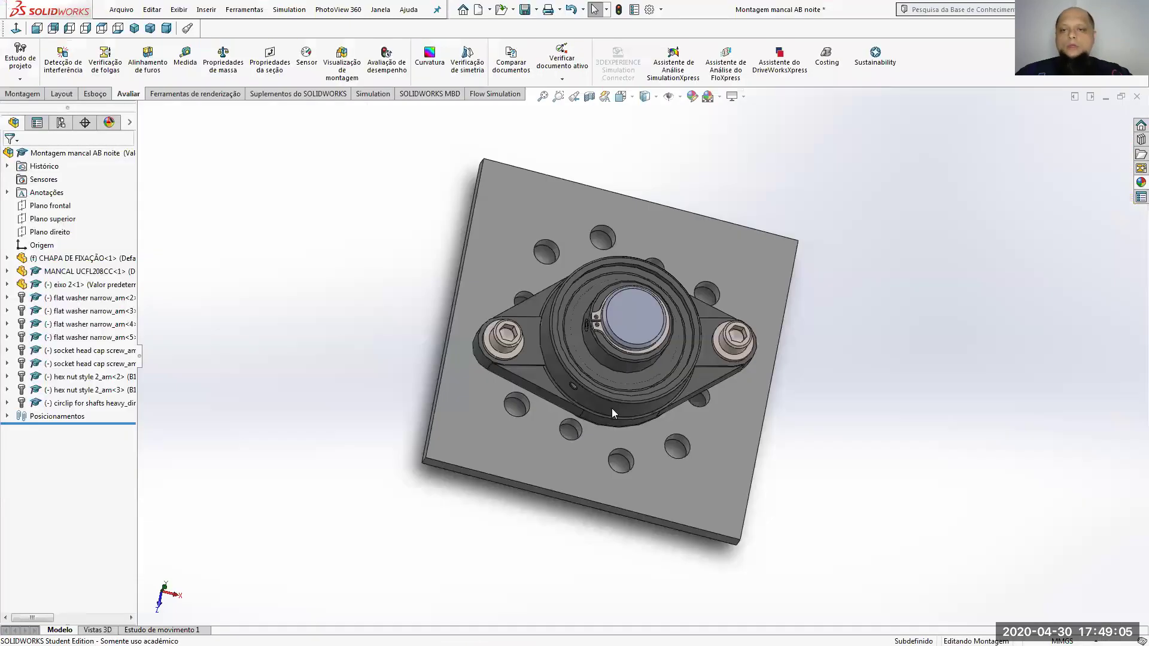
pyautogui.moveTo(622, 389)
pyautogui.mouseDown(button='middle')
pyautogui.moveTo(609, 344)
pyautogui.moveTo(598, 389)
pyautogui.moveTo(616, 371)
pyautogui.mouseUp(button='middle')
pyautogui.click(610, 343)
pyautogui.click(691, 314)
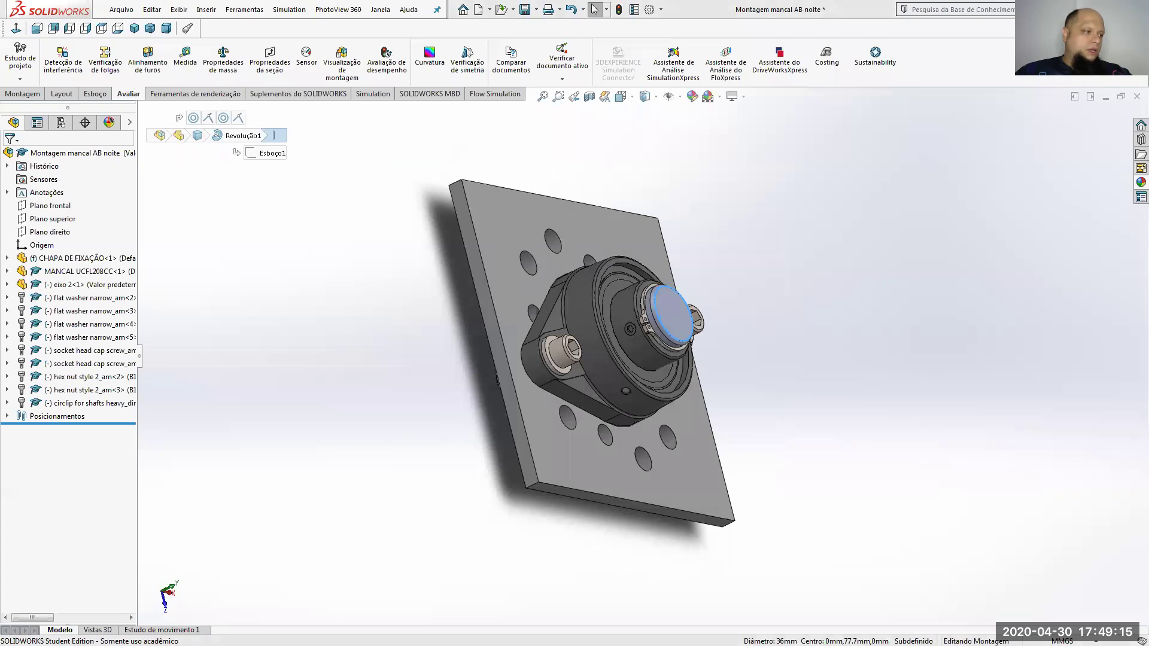
# Switch to EIXO DE FIXAÇÃO - pdf 3D.PDF in Adobe Acrobat Reader, rotate the shaft model upright and close that document.
pyautogui.hotkey('alt', 'Tab')
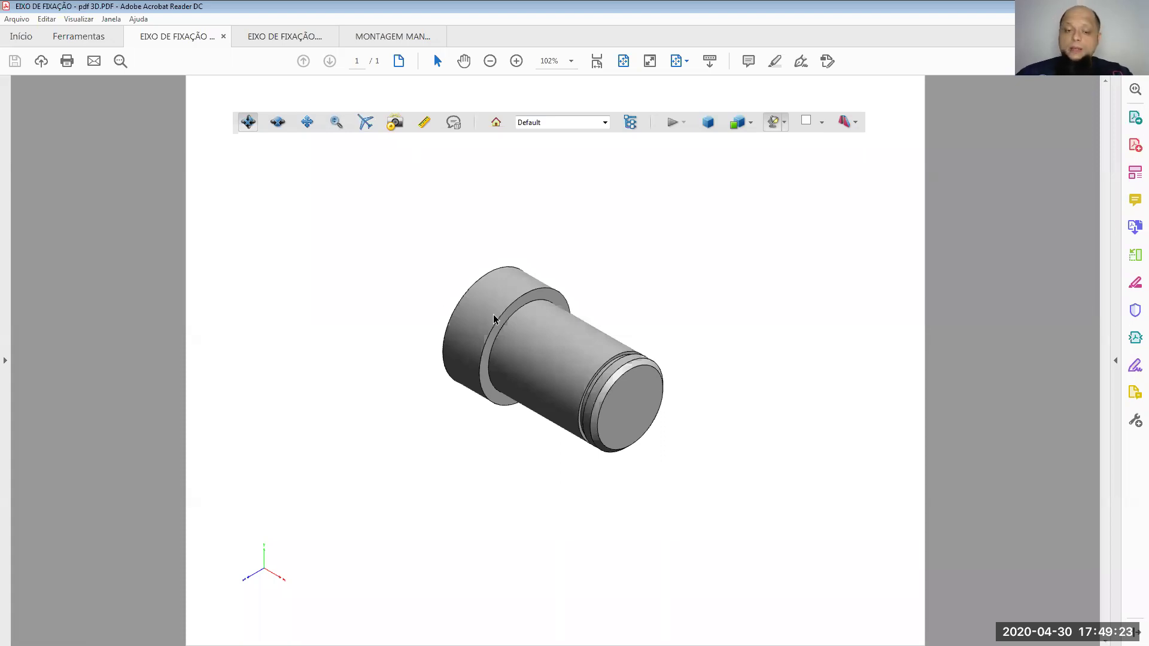
pyautogui.moveTo(448, 329); pyautogui.dragTo(560, 381)
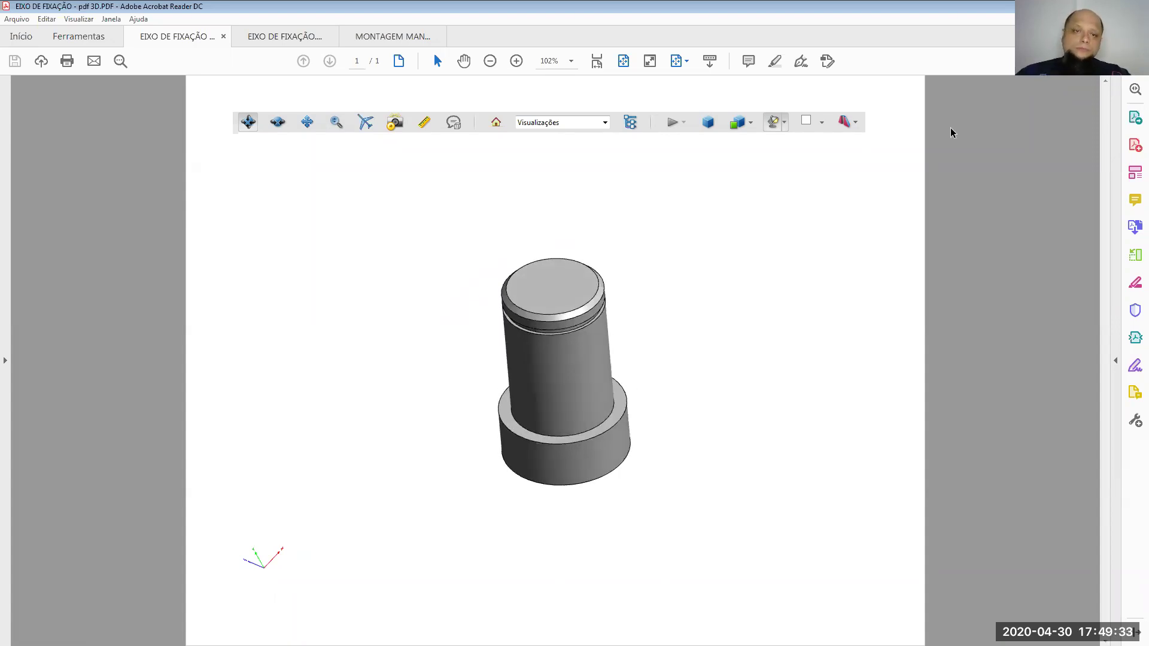
pyautogui.click(223, 37)
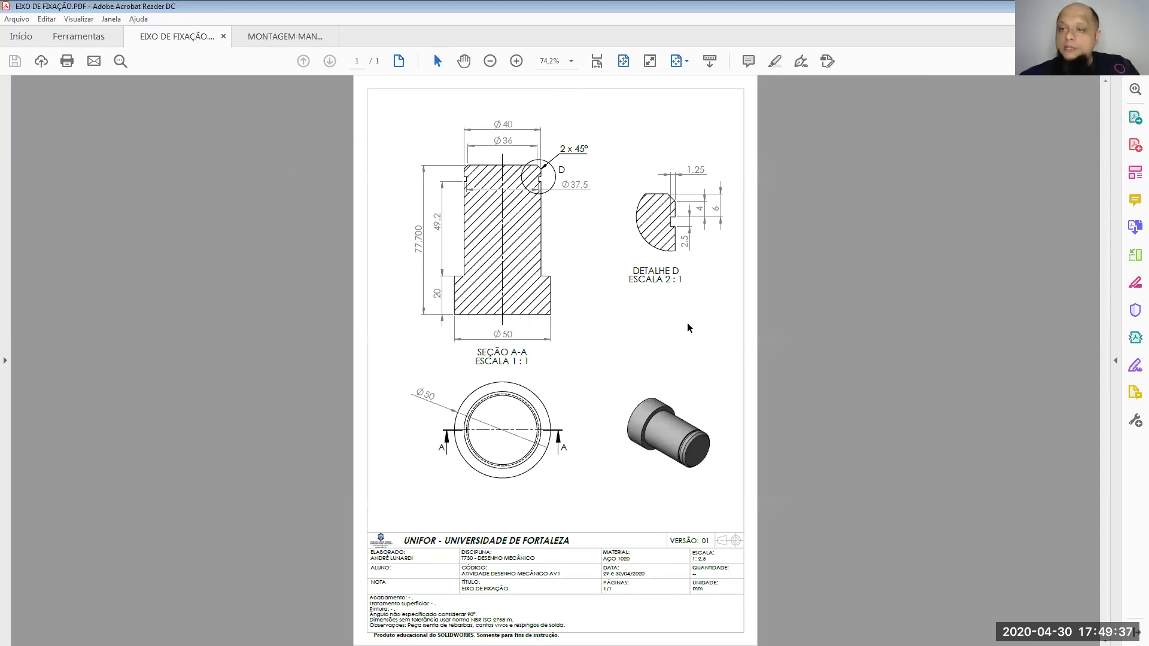
# Switch to SOLIDWORKS and close the Montagem mancal AB noite assembly without saving its changes.
pyautogui.doubleClick(540, 7)
pyautogui.click(712, 7)
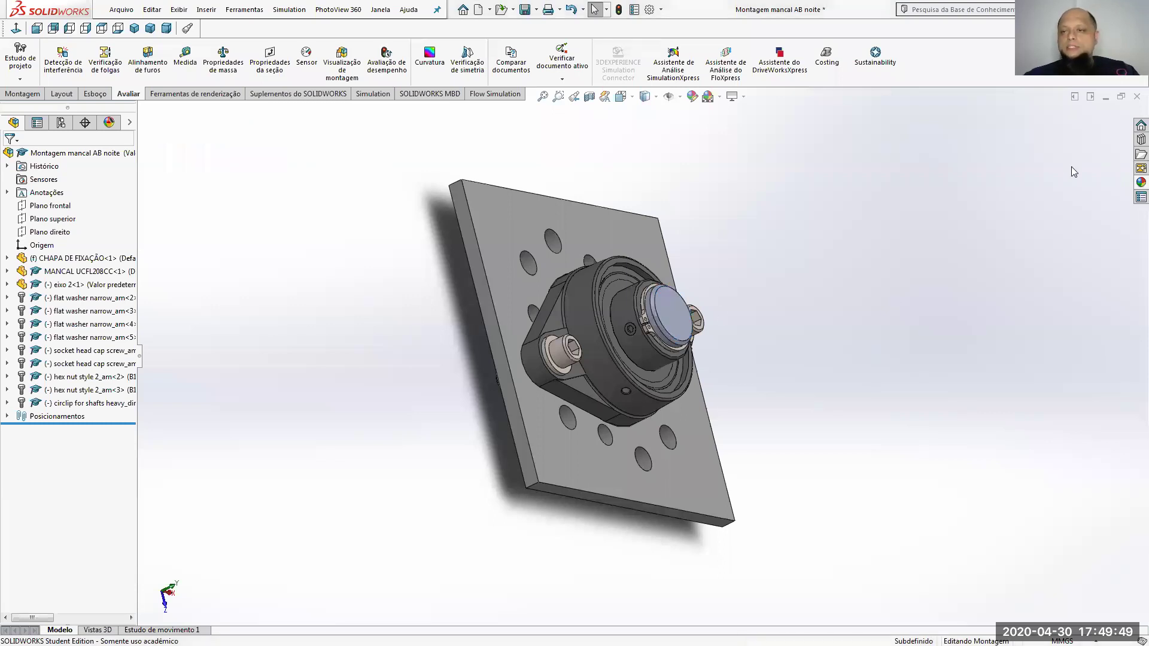
pyautogui.hotkey('ctrl', 'w')
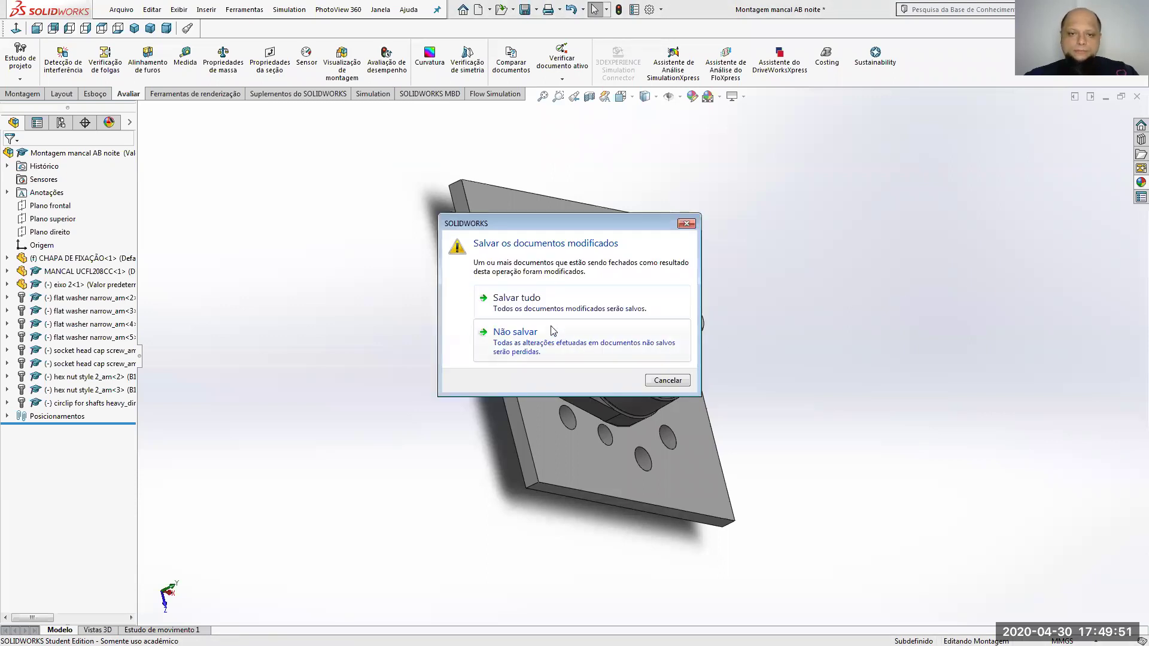
pyautogui.press('Return')
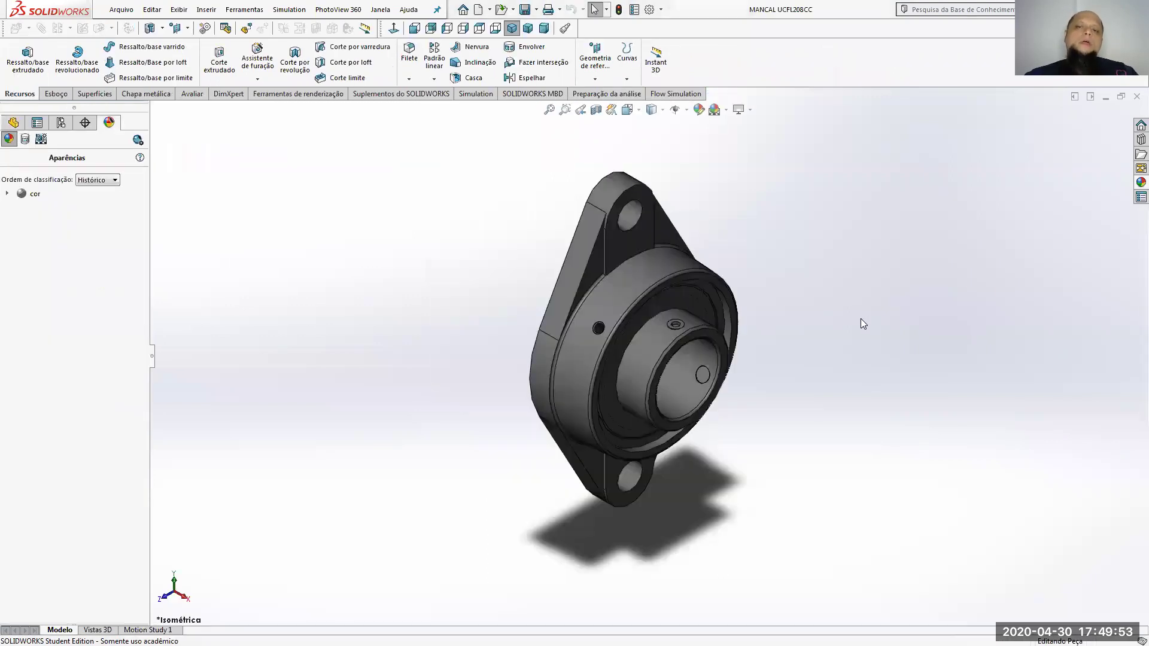
# Examine the MANCAL UCFL208CC part from its bearing side and look at the top-level contents of the design library.
pyautogui.scroll(2, 724, 451)
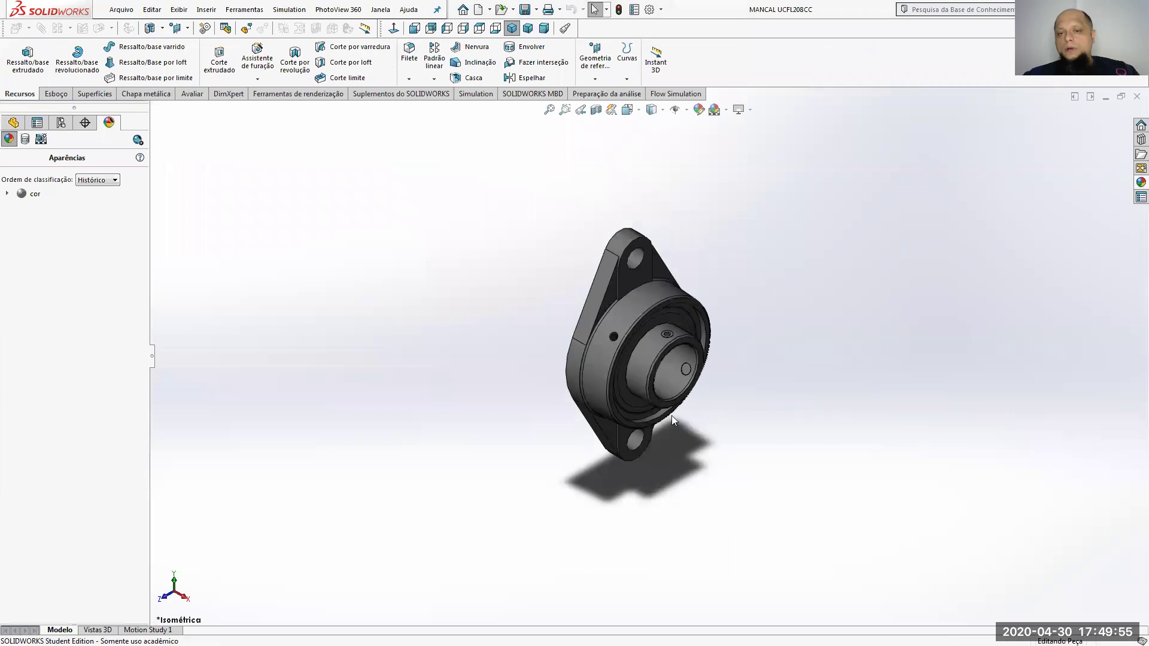
pyautogui.moveTo(650, 426); pyautogui.dragTo(587, 269, button='middle')
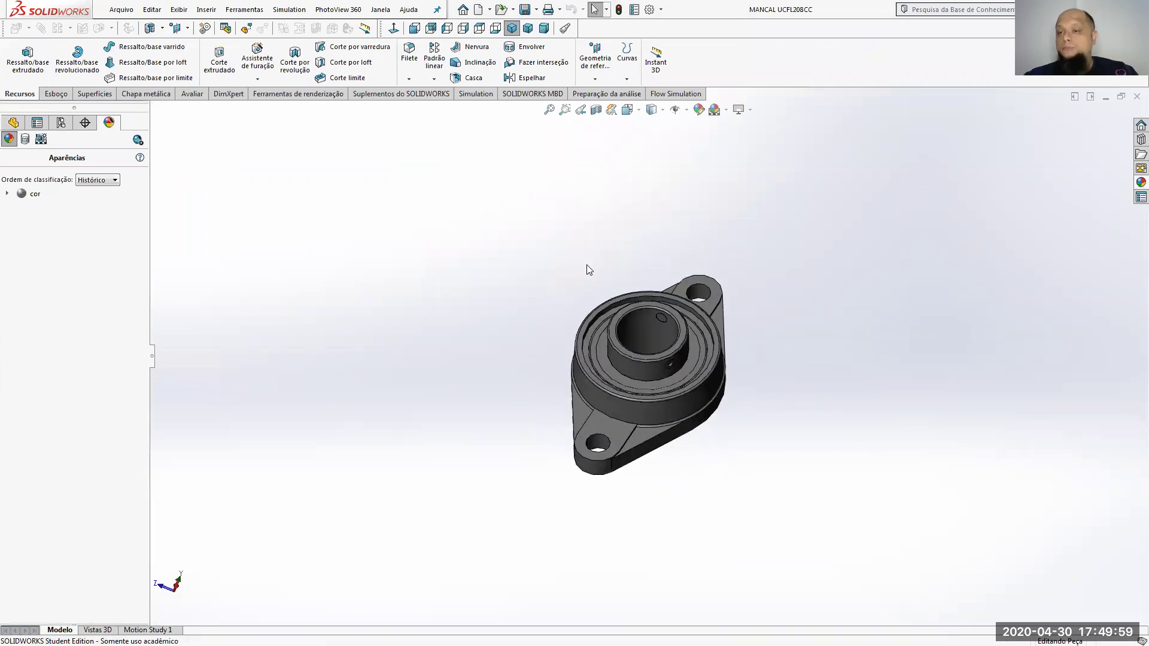
pyautogui.click(1138, 138)
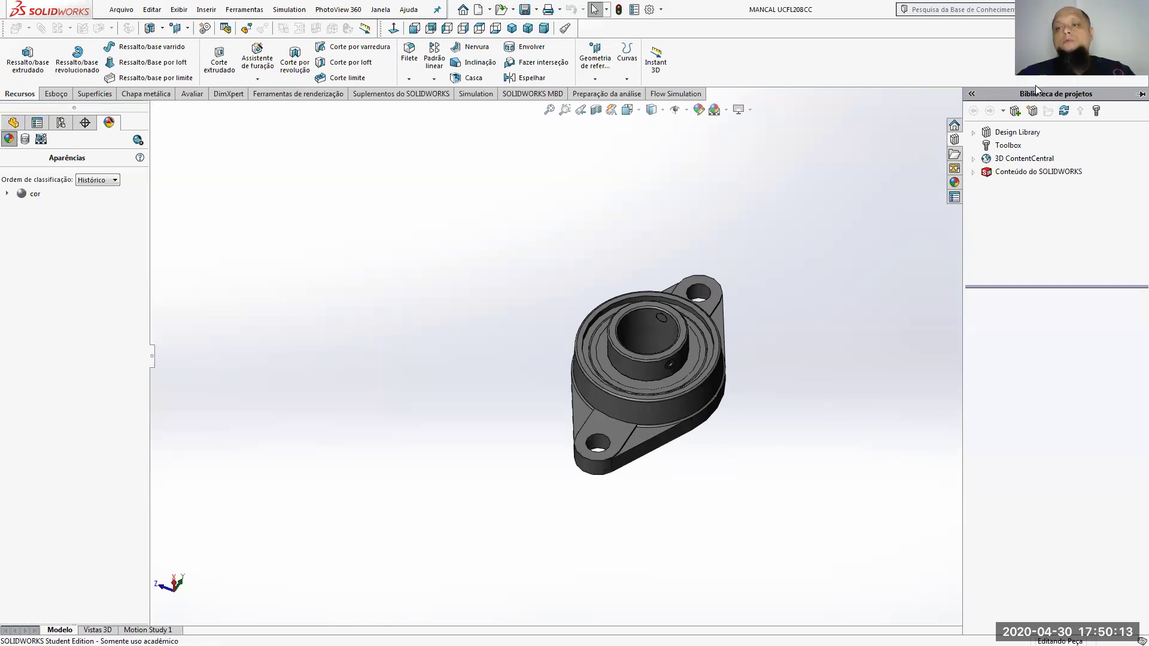
pyautogui.click(883, 306)
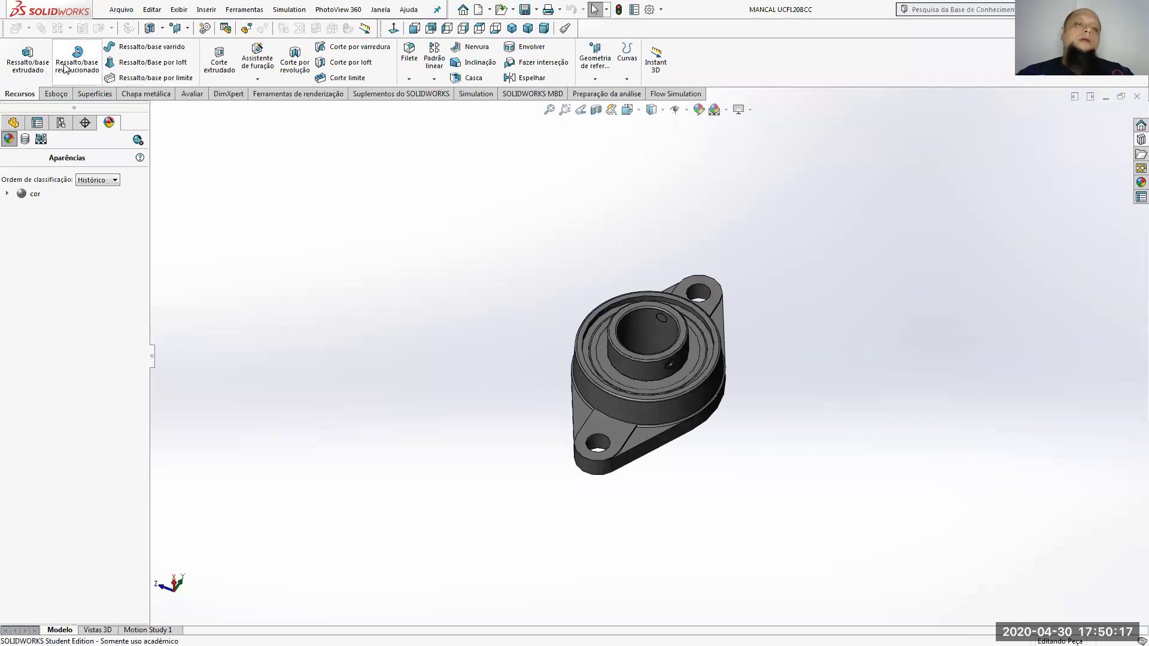
# Examine the CHAPA DE FIXAÇÃO plate from above and at an angle, and return to the MANCAL UCFL208CC part.
pyautogui.hotkey('ctrl', 'Tab')
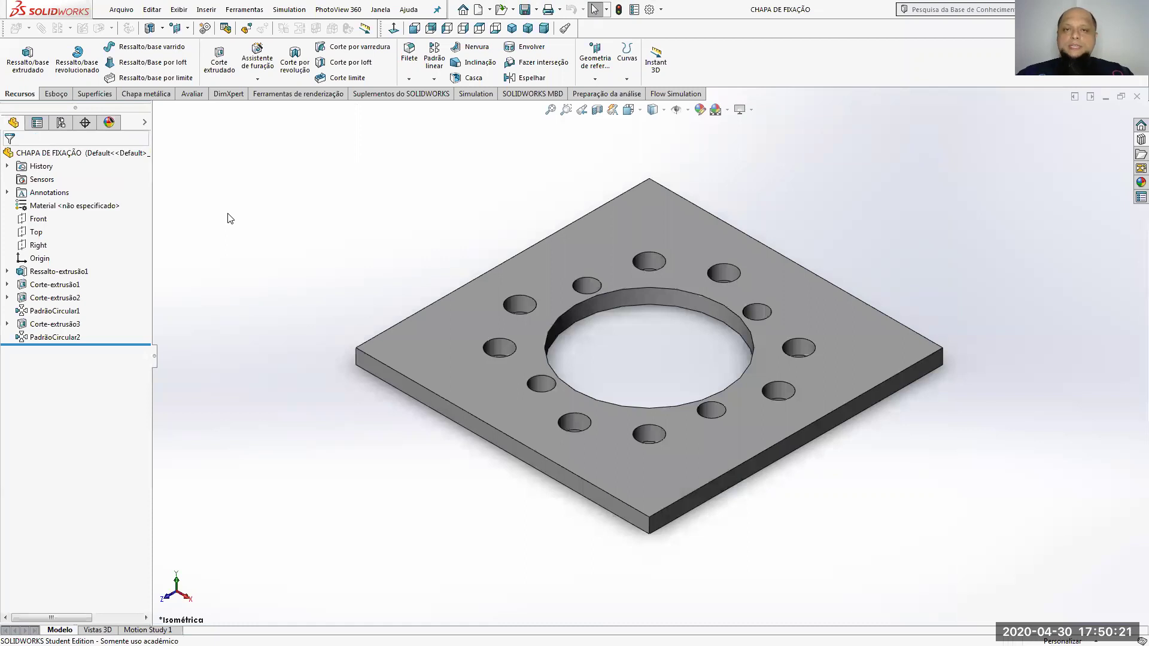
pyautogui.moveTo(742, 261); pyautogui.dragTo(750, 318, button='middle')
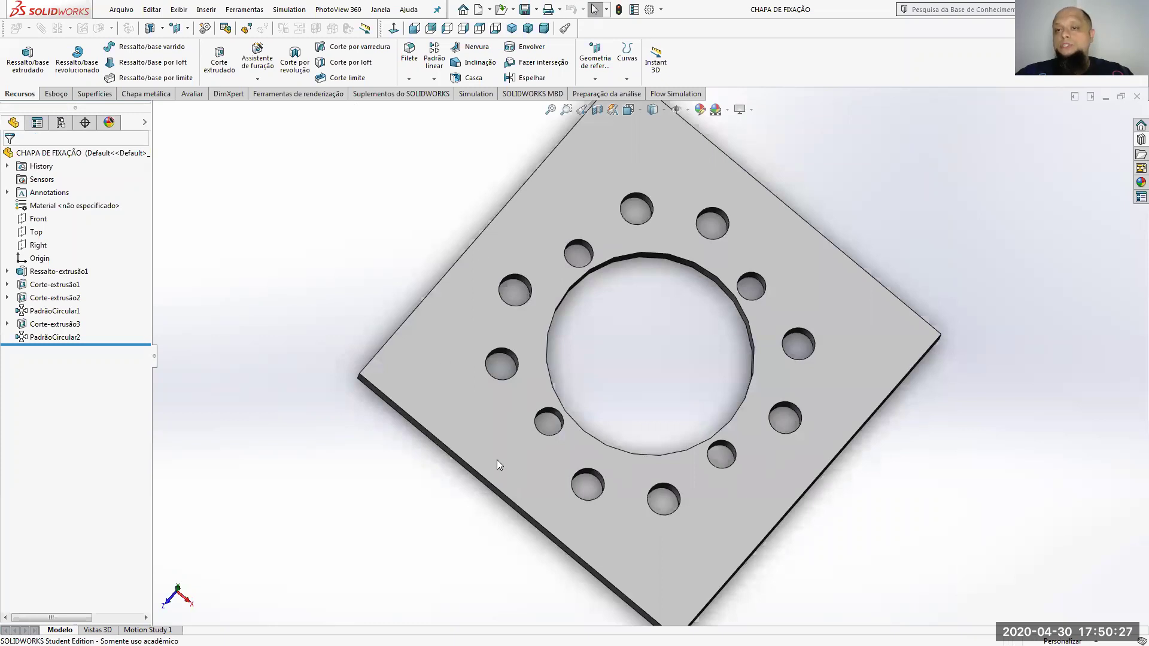
pyautogui.hotkey('ctrl', '7')
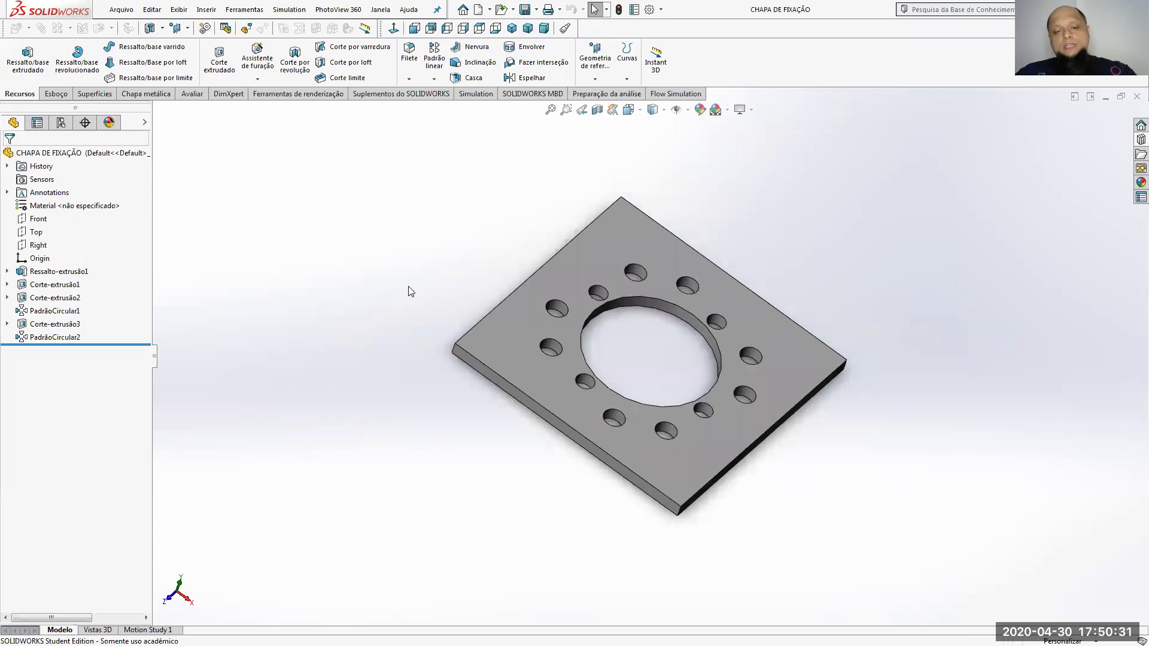
pyautogui.hotkey('ctrl', 'Tab')
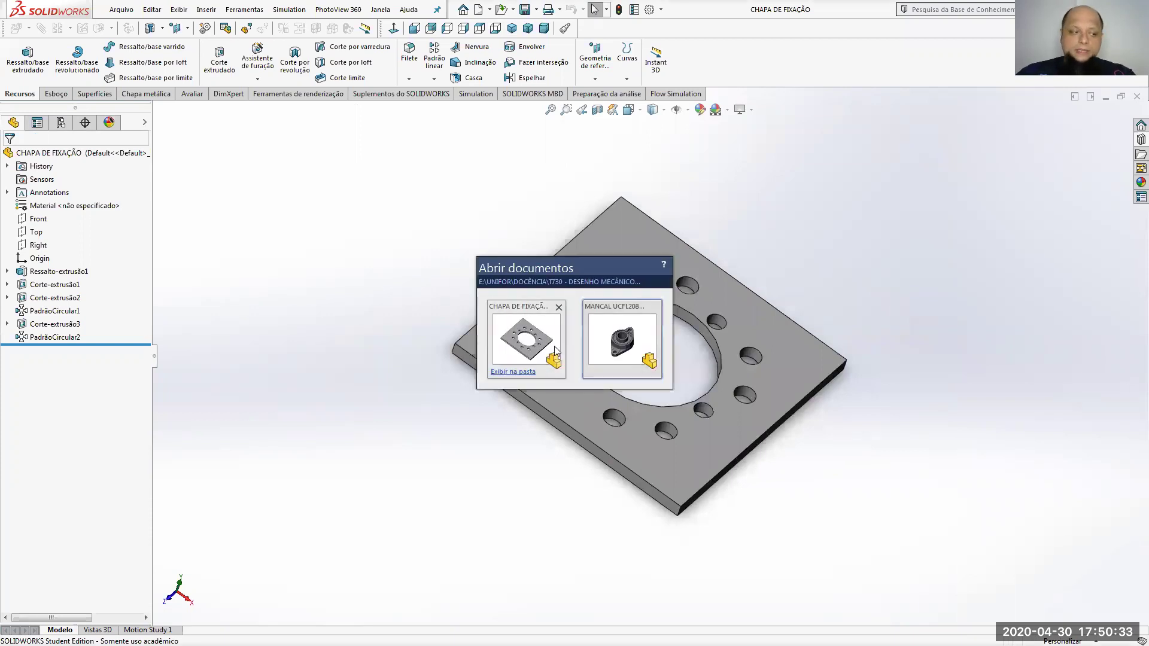
pyautogui.hotkey('ctrl', 'Tab')
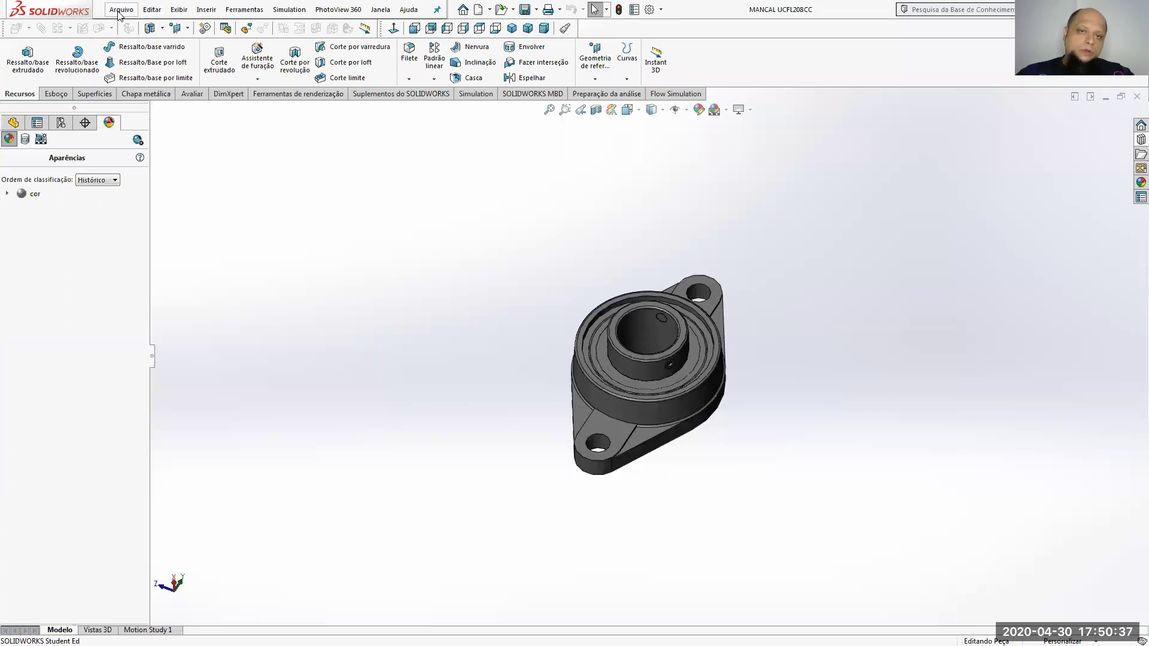
# Create a new part document and set its view to isometric.
pyautogui.click(478, 9)
pyautogui.click(414, 262)
pyautogui.click(591, 448)
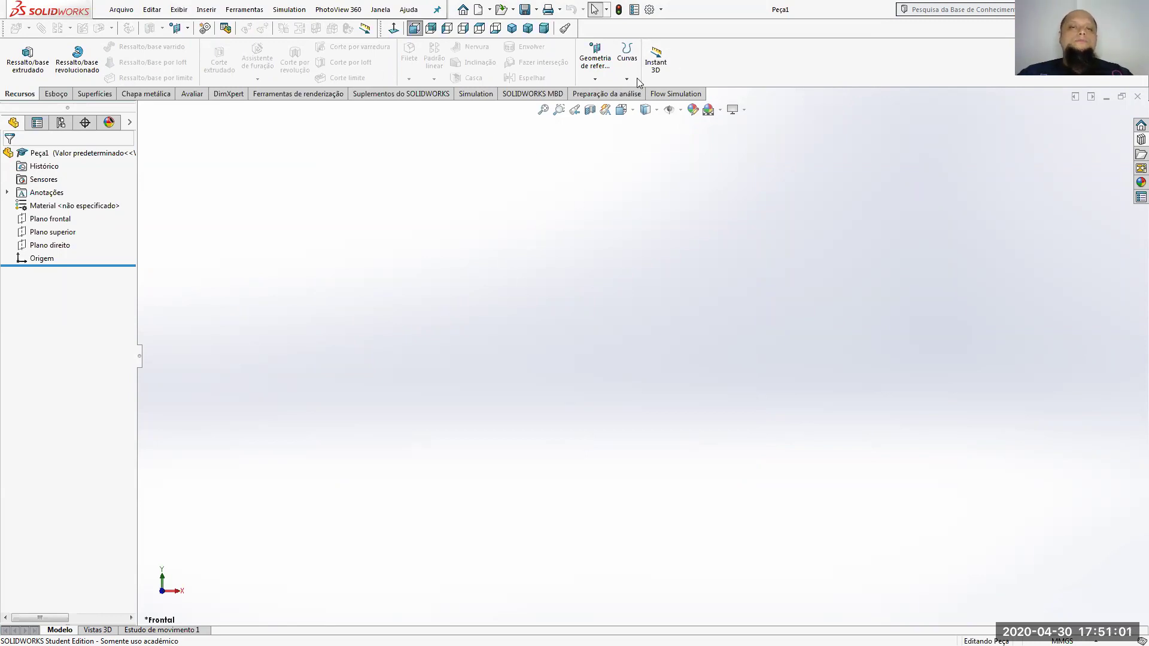
pyautogui.click(621, 109)
pyautogui.click(620, 145)
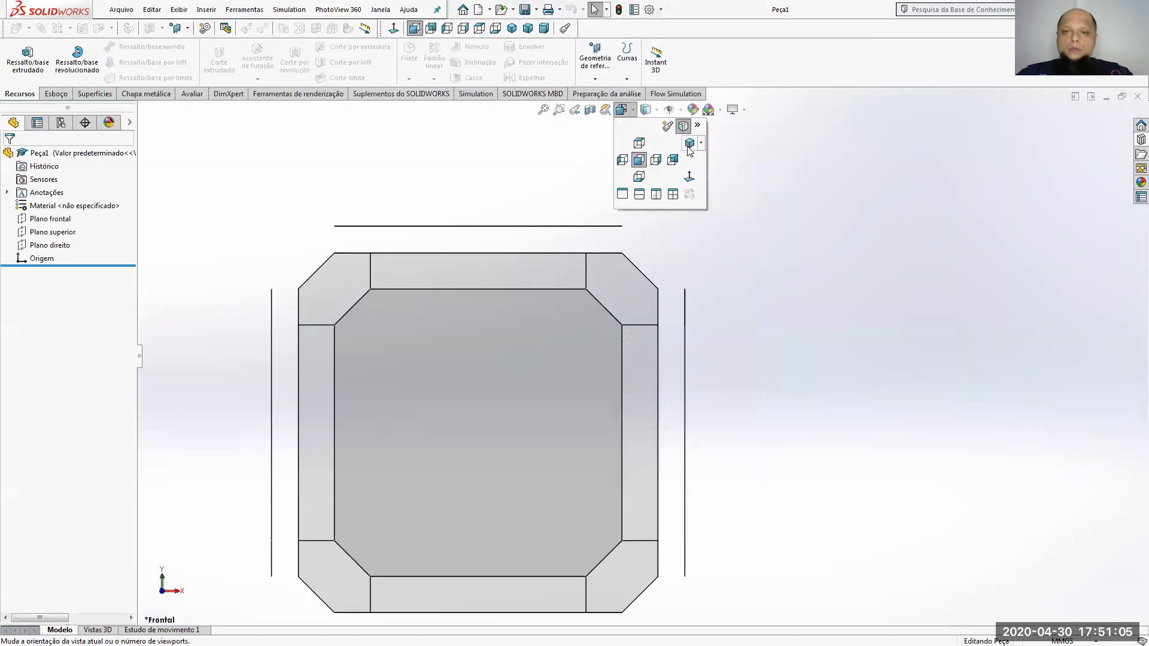
pyautogui.click(688, 146)
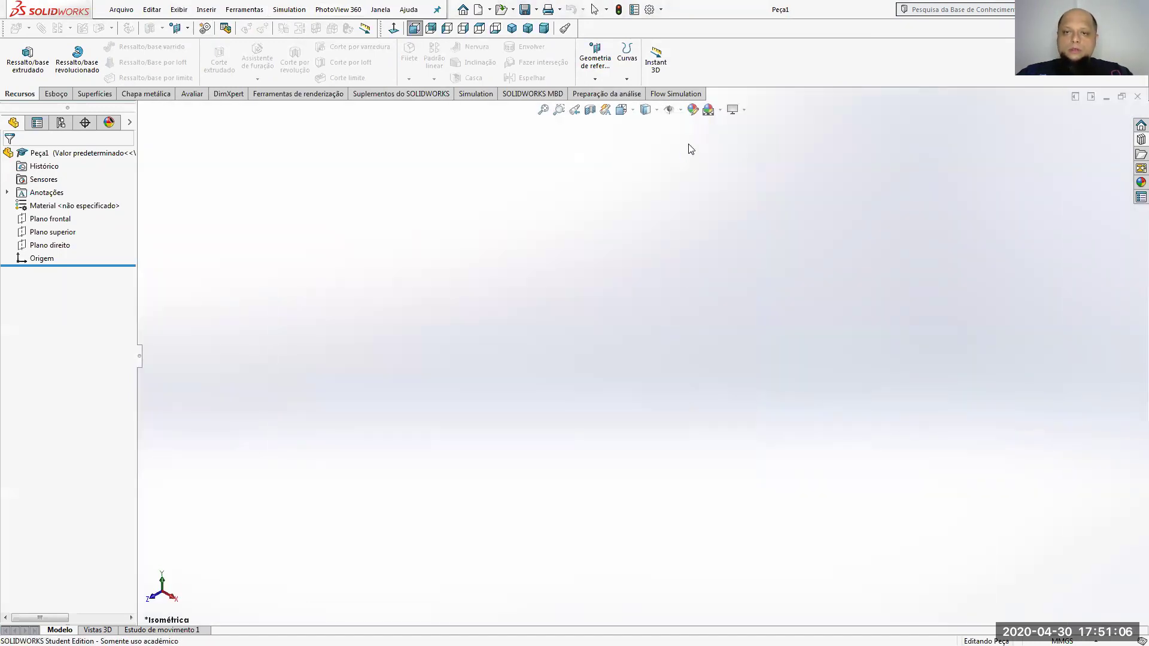
# Start a new sketch on the top plane (Plano superior).
pyautogui.click(54, 94)
pyautogui.click(17, 55)
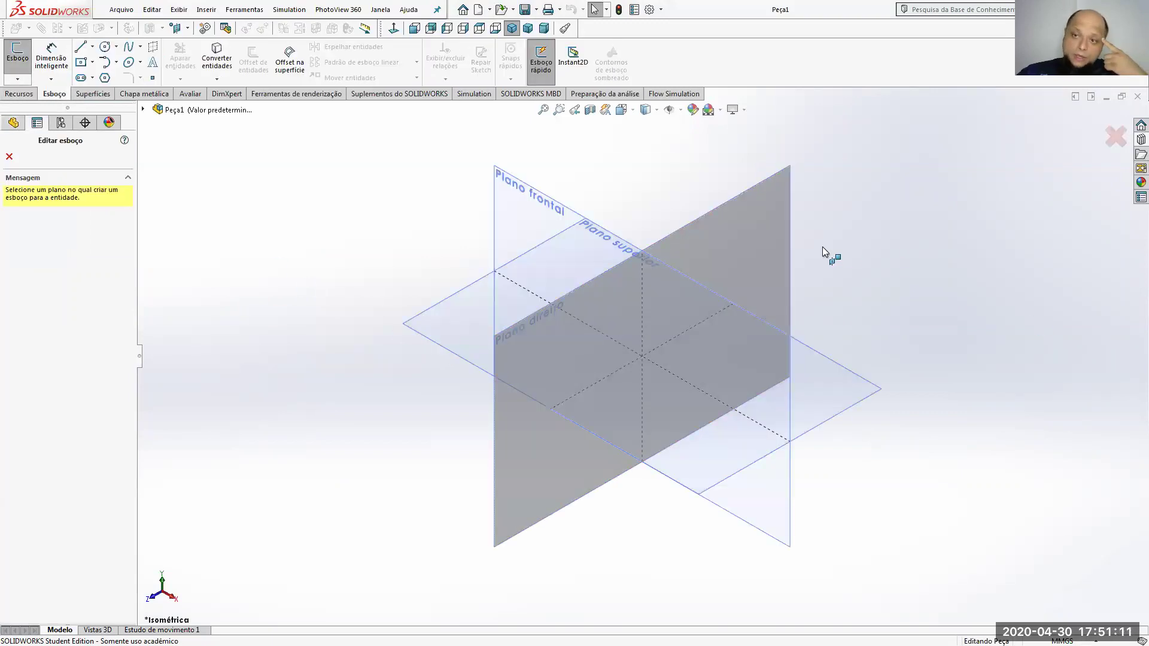
pyautogui.click(825, 369)
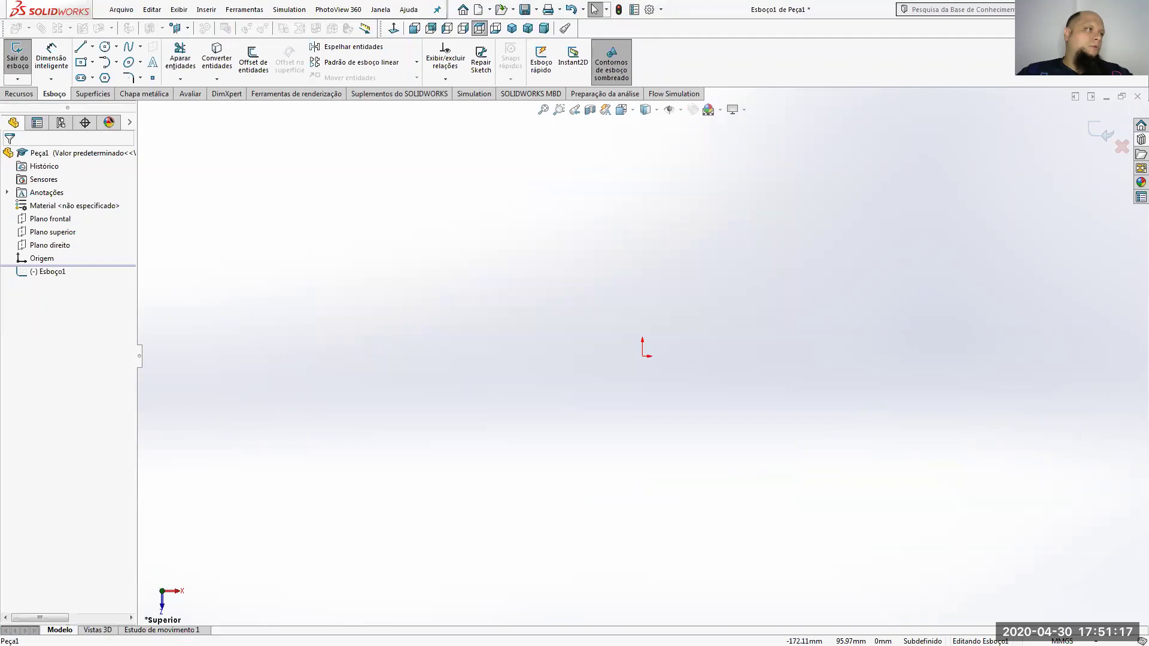
# Examine the section A-A, end view and base dimensions in the EIXO DE FIXAÇÃO drawing in Adobe Acrobat Reader, and return to SOLIDWORKS.
pyautogui.hotkey('alt', 'Tab')
pyautogui.doubleClick(670, 174)
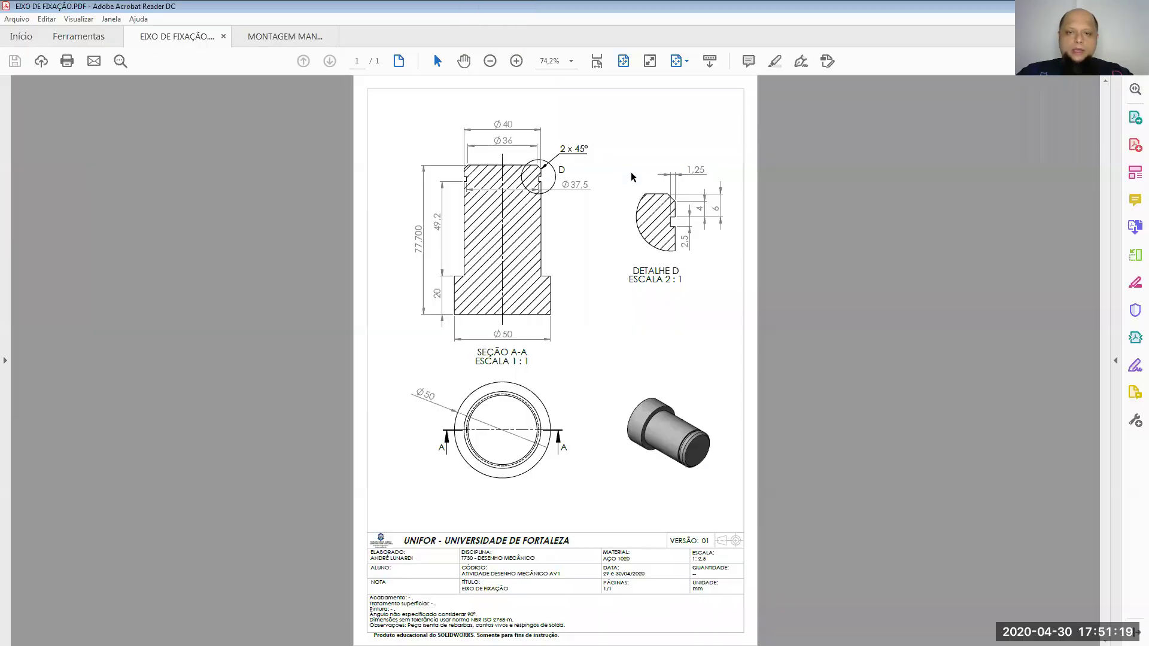
pyautogui.click(597, 61)
pyautogui.scroll(-8, 628, 179)
pyautogui.scroll(-2, 632, 222)
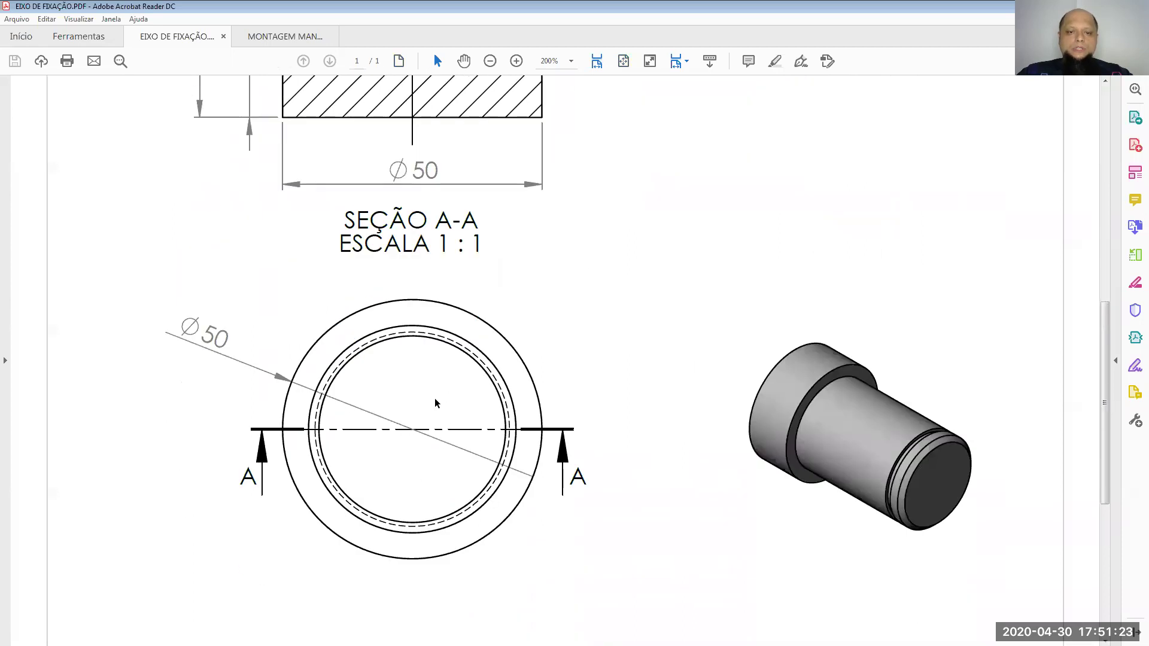
pyautogui.scroll(6, 436, 397)
pyautogui.scroll(2, 442, 406)
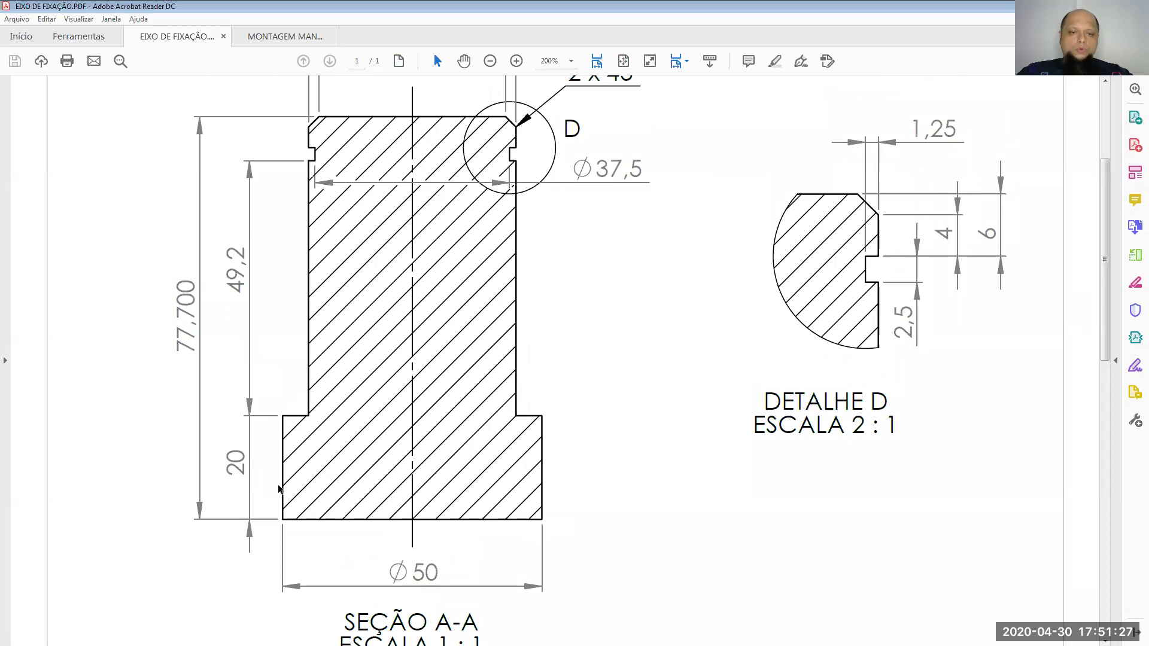
pyautogui.hotkey('alt', 'Tab')
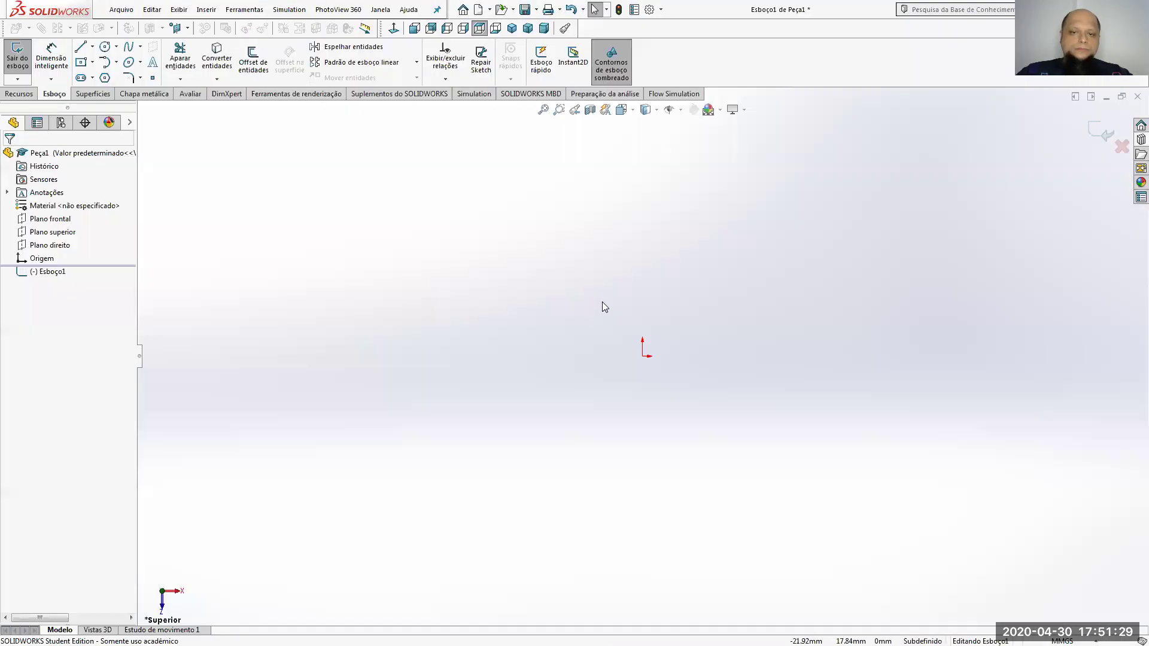
# Sketch a circle centred on the origin and dimension its diameter to 50 mm.
pyautogui.click(105, 46)
pyautogui.click(644, 357)
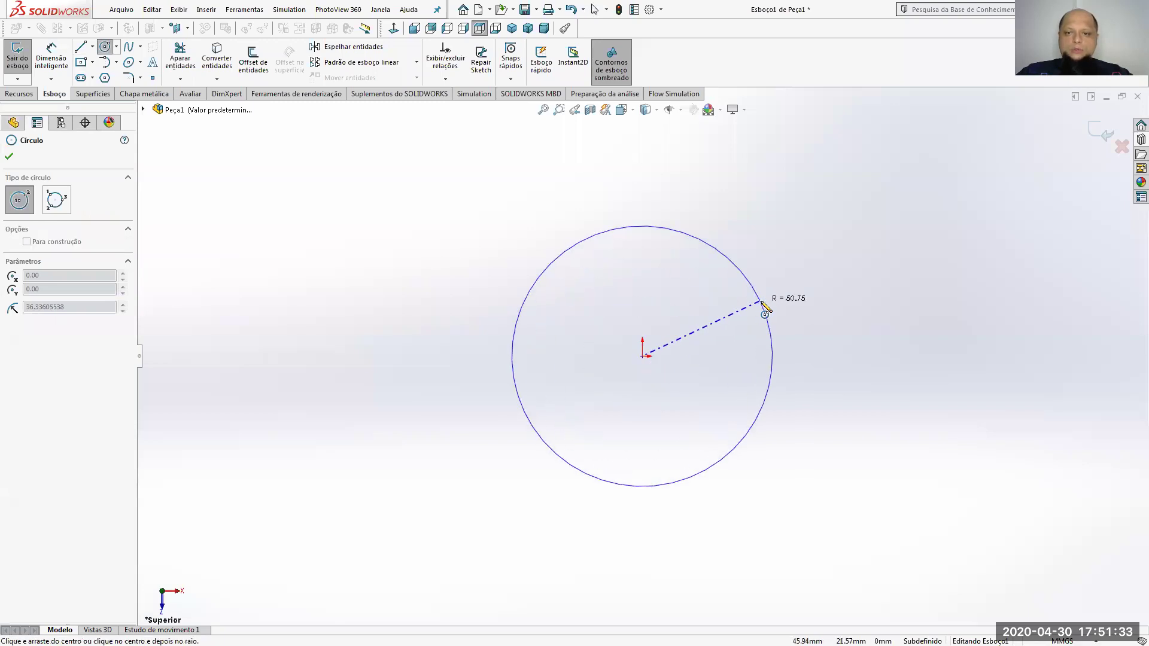
pyautogui.click(771, 377)
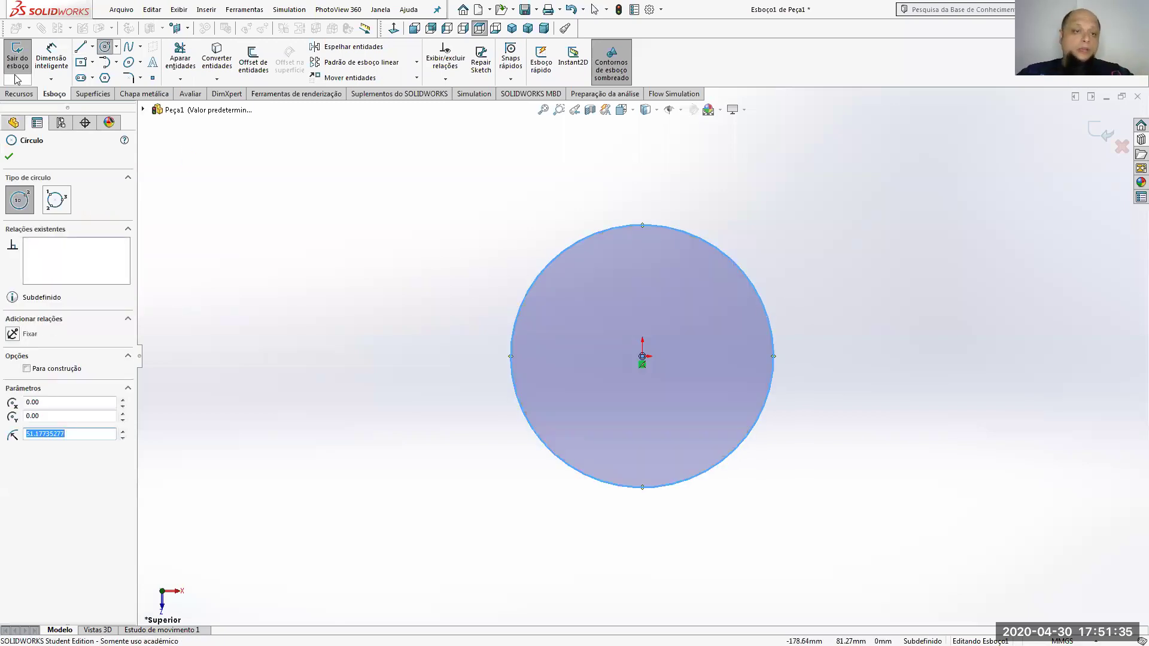
pyautogui.click(51, 58)
pyautogui.click(754, 289)
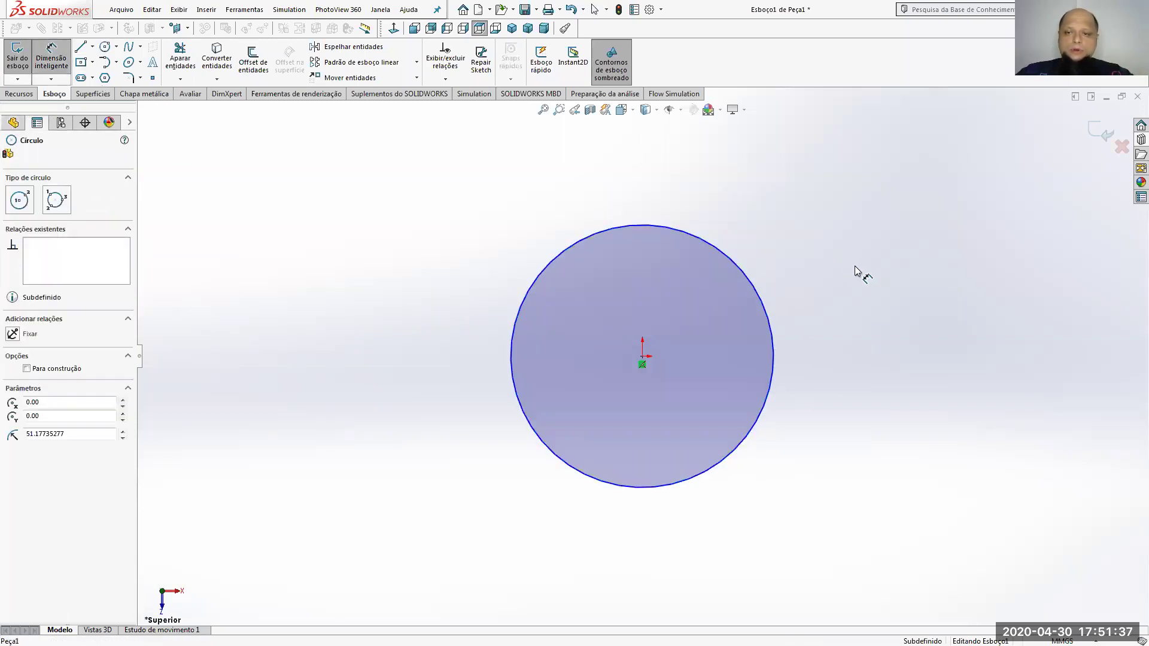
pyautogui.click(858, 269)
pyautogui.write('50')
pyautogui.press('Return')
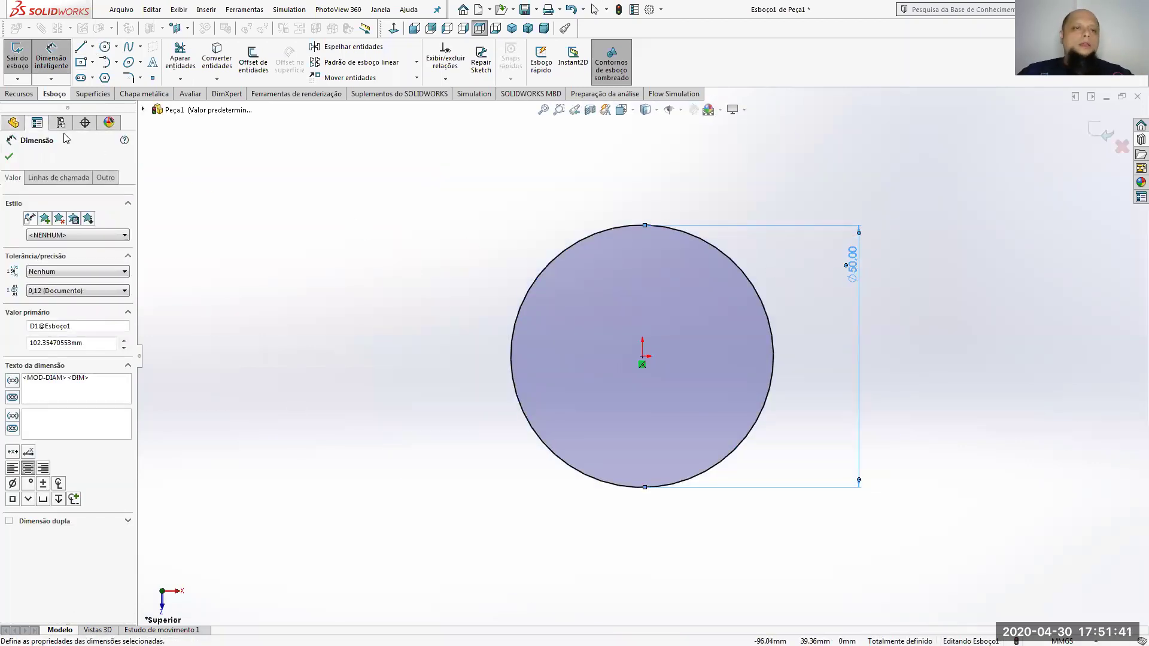
# Extrude the 50 mm circle as a blind boss 20 mm deep.
pyautogui.click(19, 94)
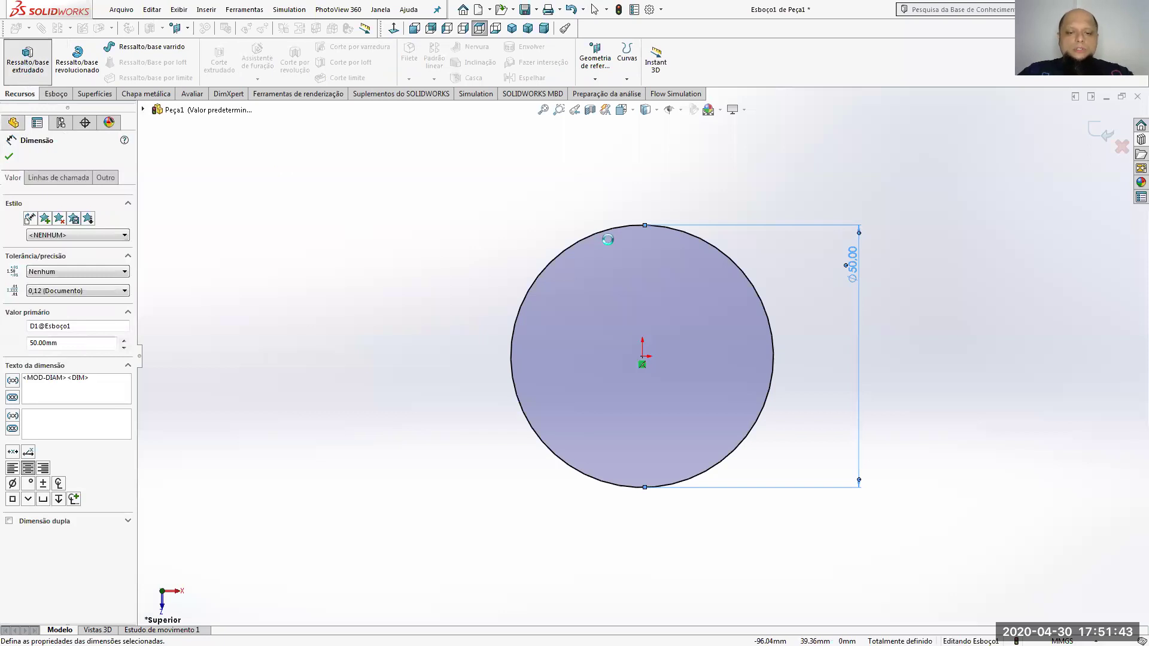
pyautogui.write('20')
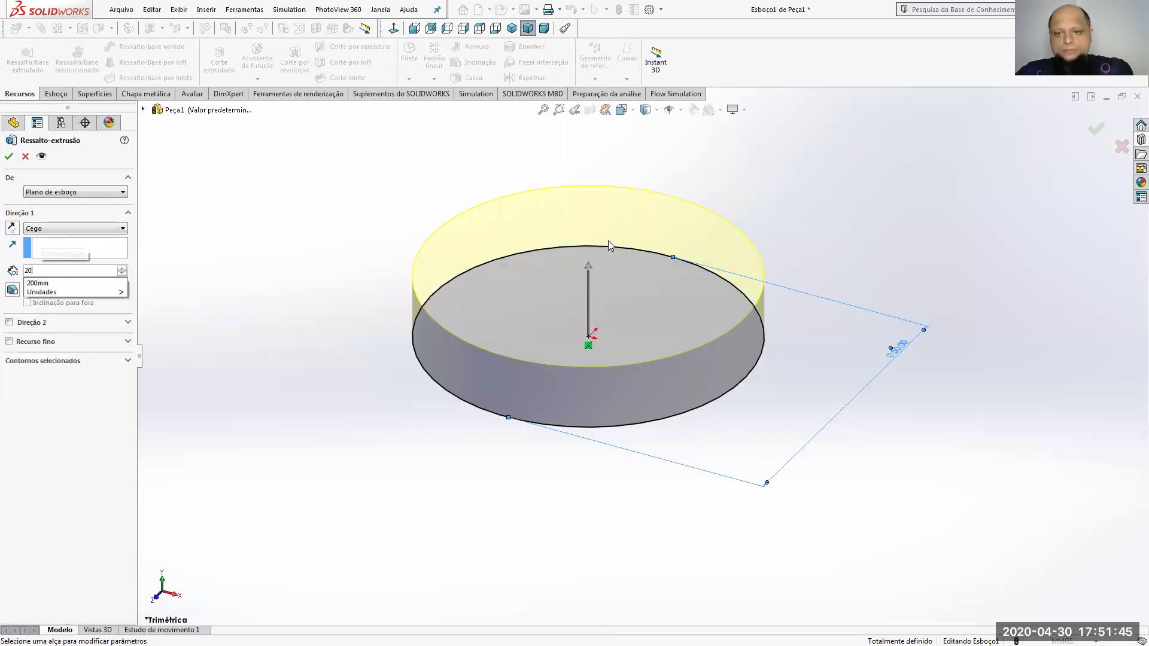
pyautogui.press('Return')
pyautogui.click(8, 156)
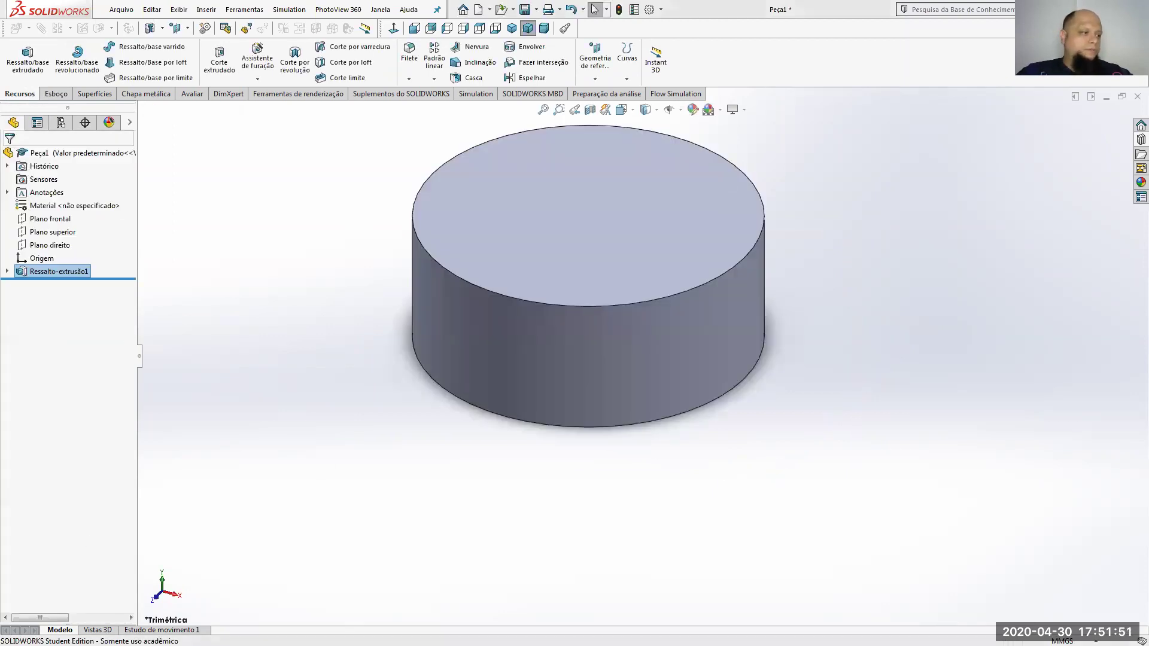
# Check the upper shaft dimensions in the PDF drawing, and sketch an origin-centred circle about 30 mm in diameter on the base cylinder's top face in SOLIDWORKS.
pyautogui.hotkey('alt', 'Tab')
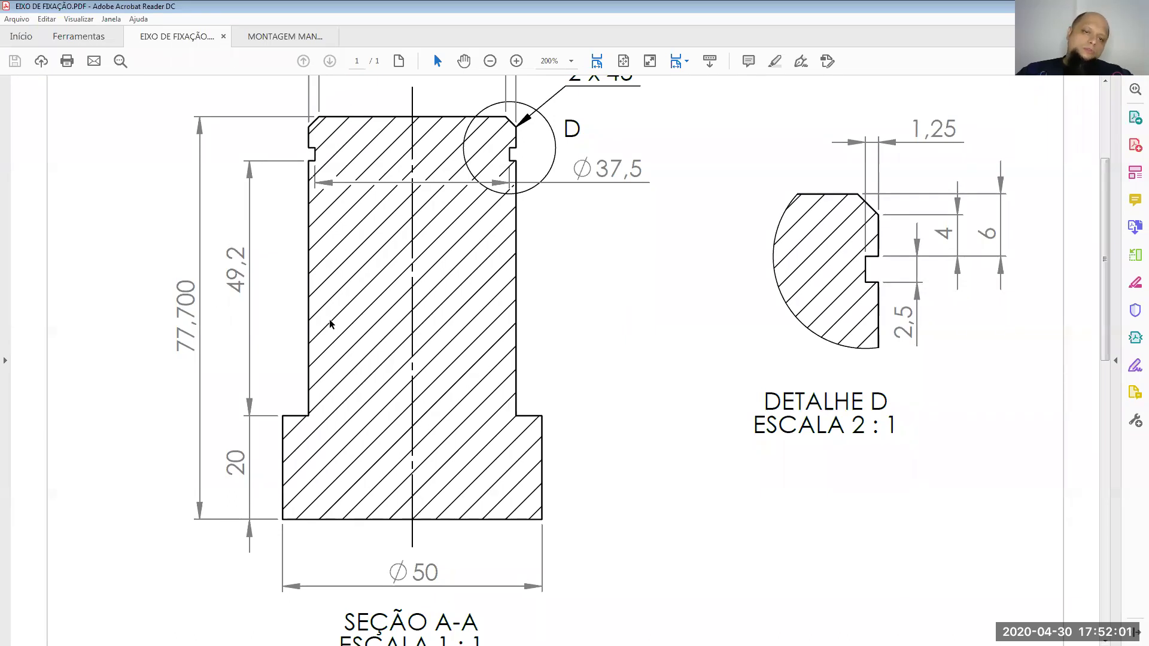
pyautogui.scroll(3, 336, 323)
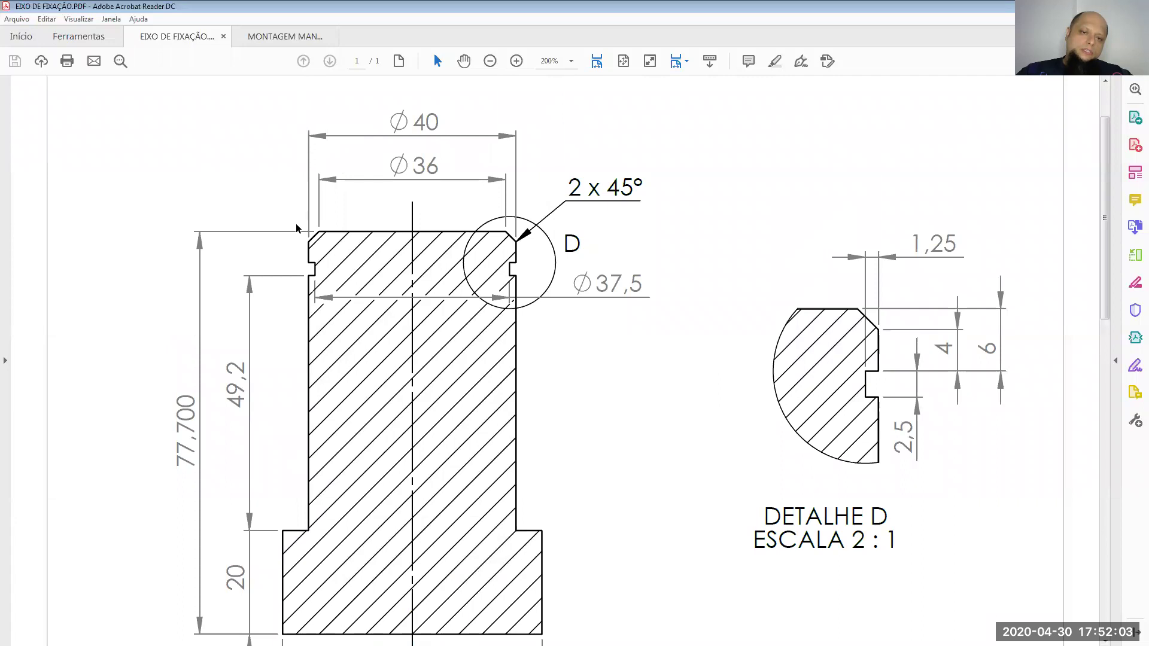
pyautogui.scroll(-2, 295, 333)
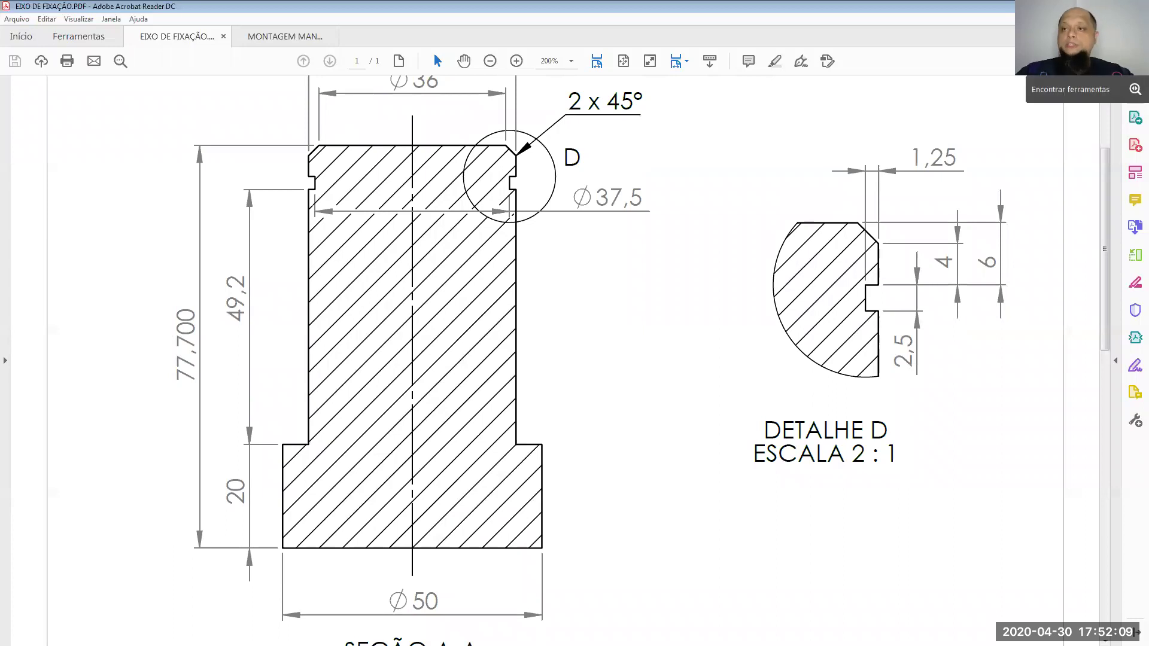
pyautogui.hotkey('alt', 'Tab')
pyautogui.click(734, 250)
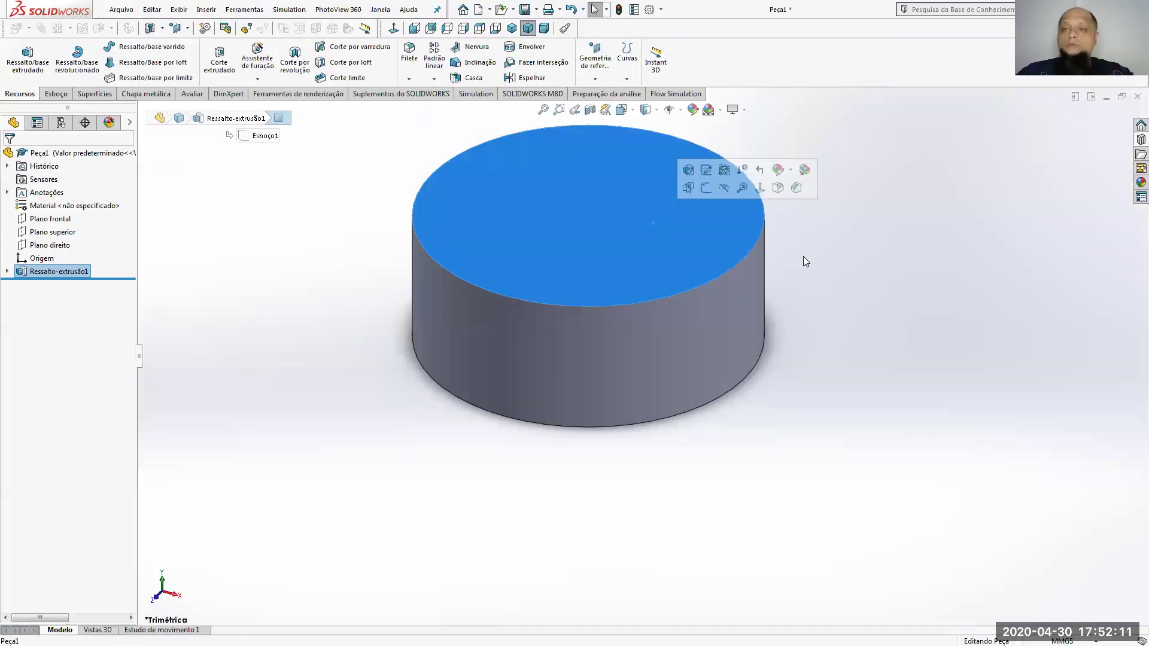
pyautogui.click(54, 94)
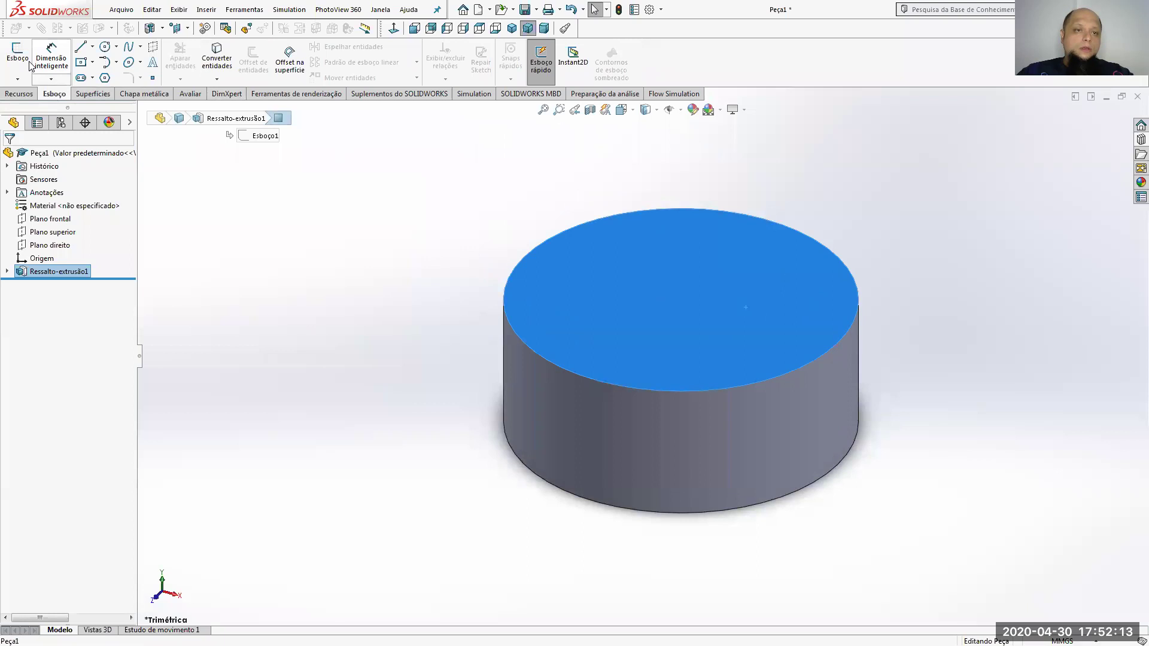
pyautogui.click(18, 57)
pyautogui.click(105, 46)
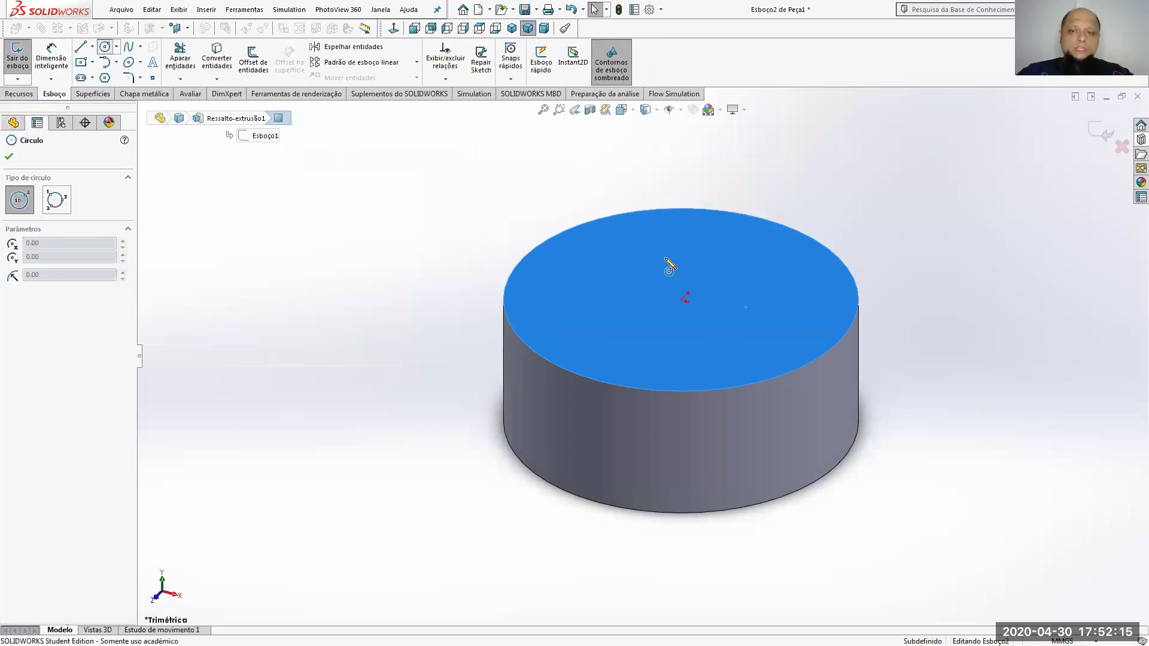
pyautogui.click(685, 300)
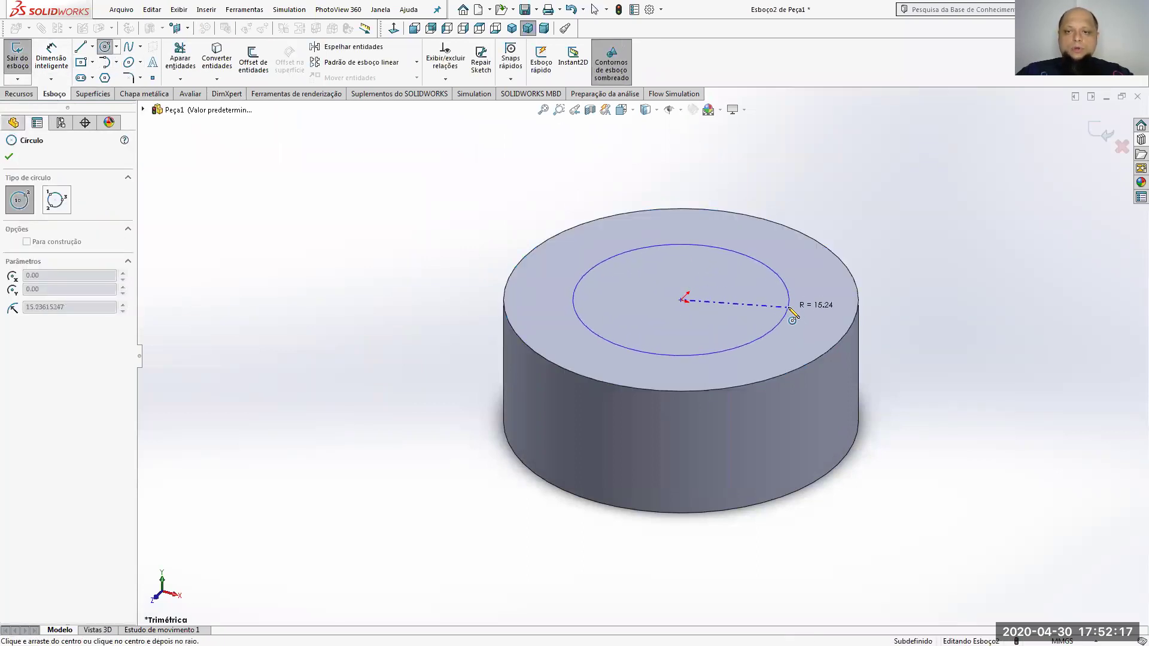
pyautogui.click(789, 309)
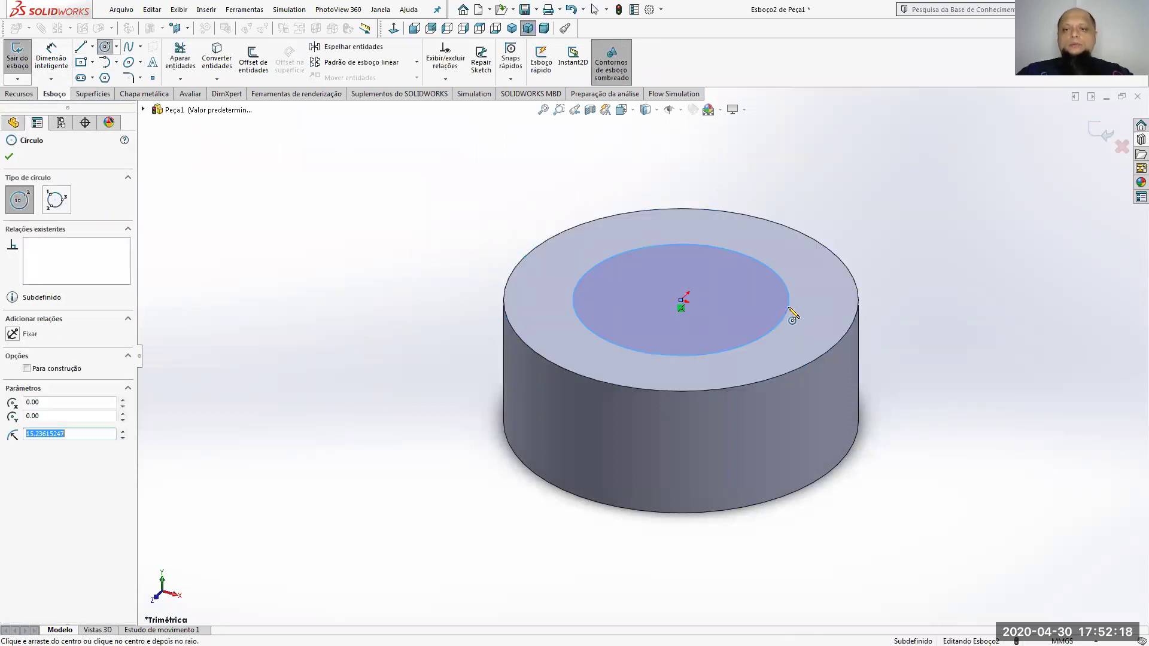
pyautogui.click(106, 47)
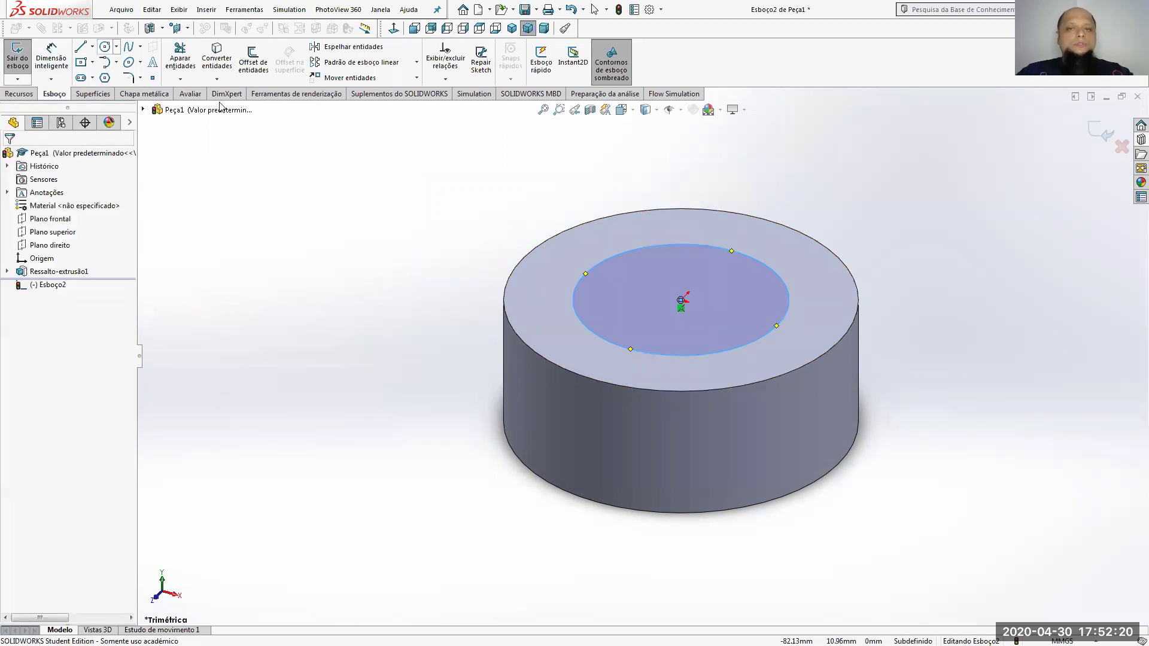
# Make the new circle concentric with the base cylinder's top edge and set its diameter to 40 mm.
pyautogui.click(782, 322)
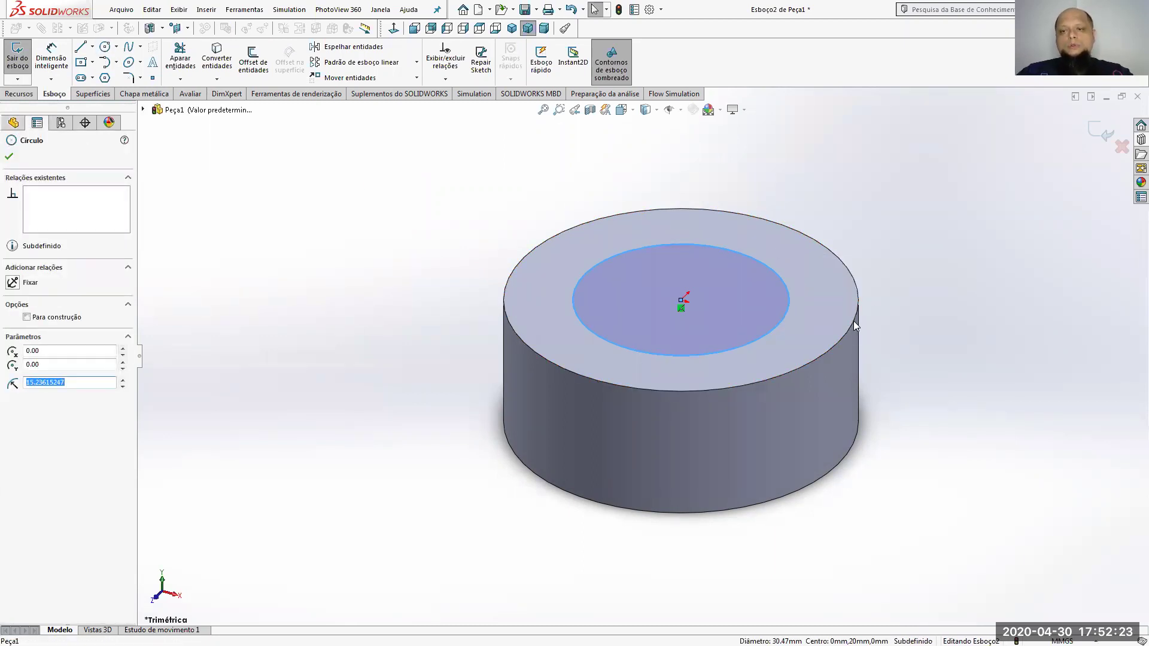
pyautogui.keyDown('ctrl'); pyautogui.click(855, 326); pyautogui.keyUp('ctrl')
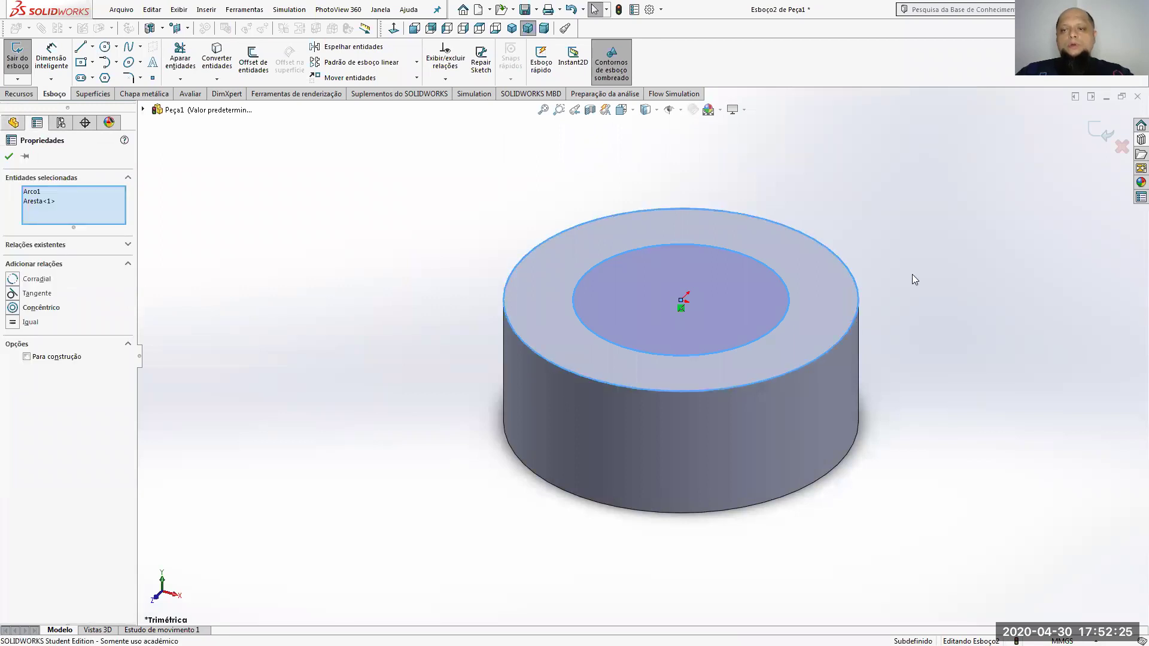
pyautogui.click(956, 269)
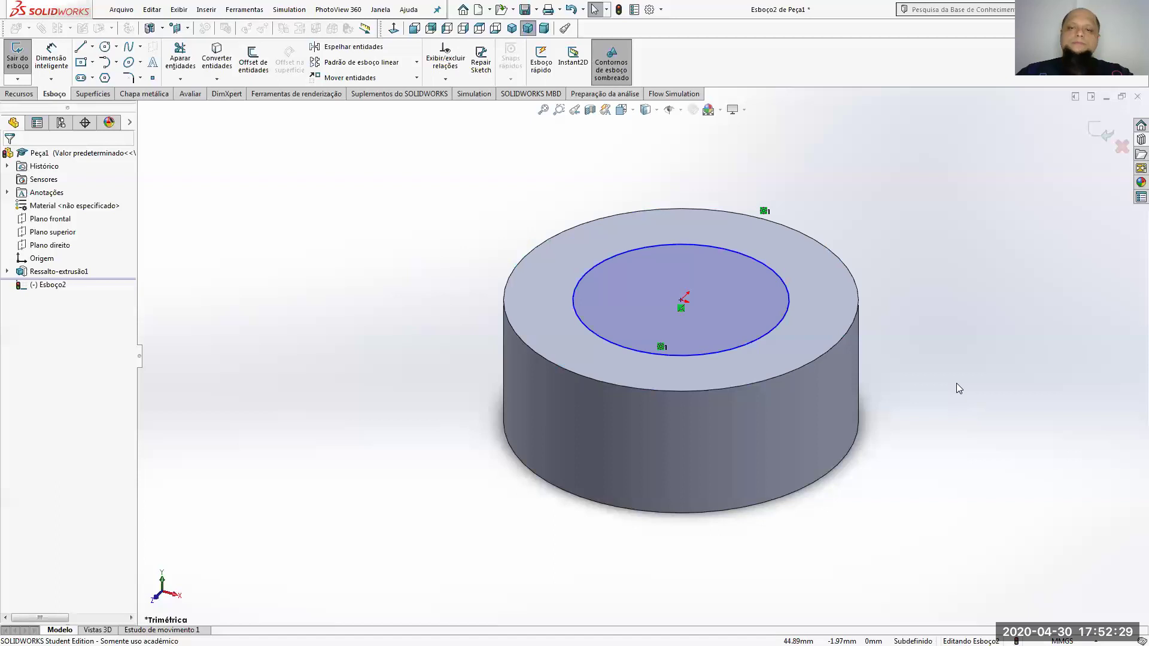
pyautogui.click(51, 59)
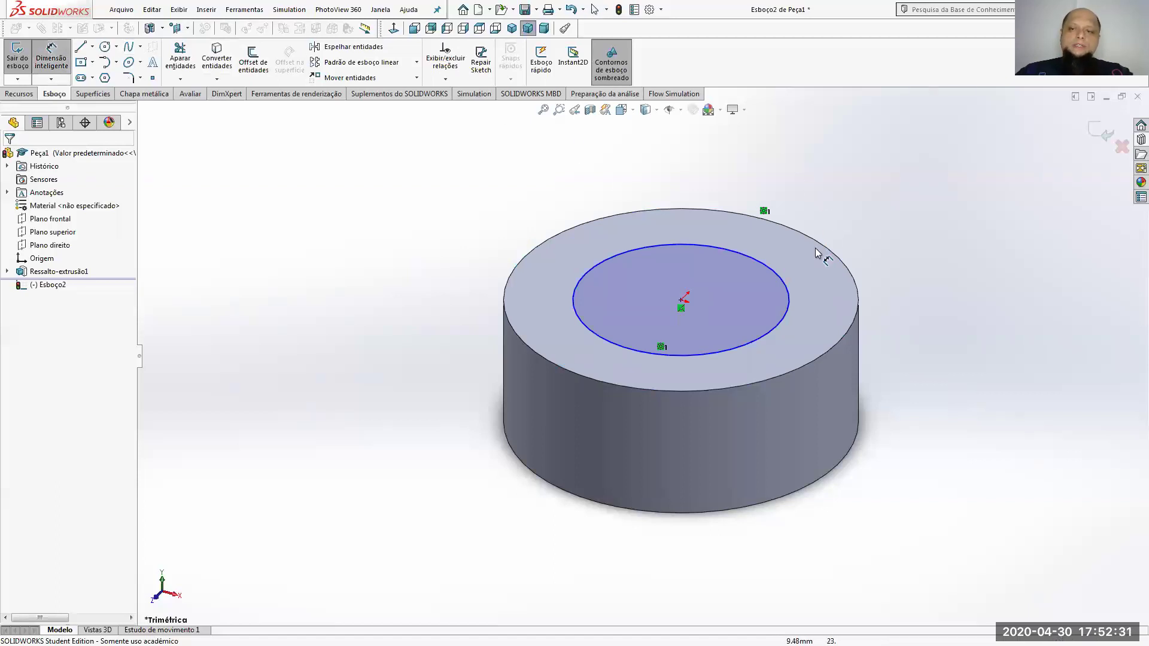
pyautogui.click(789, 295)
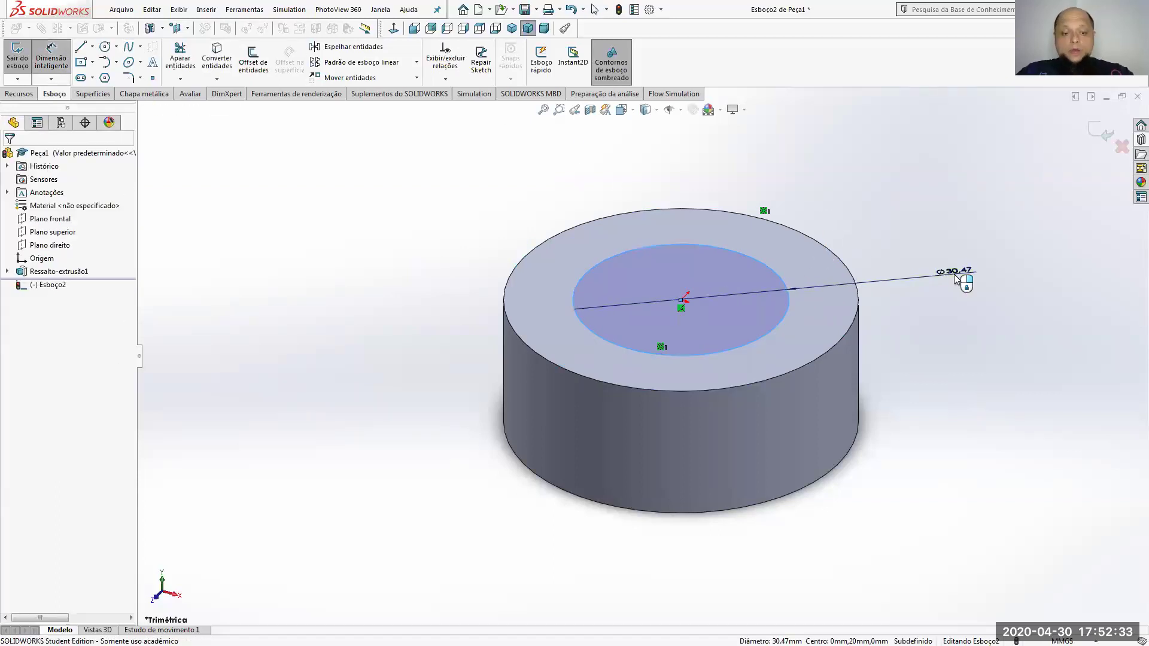
pyautogui.click(955, 279)
pyautogui.write('40')
pyautogui.press('Return')
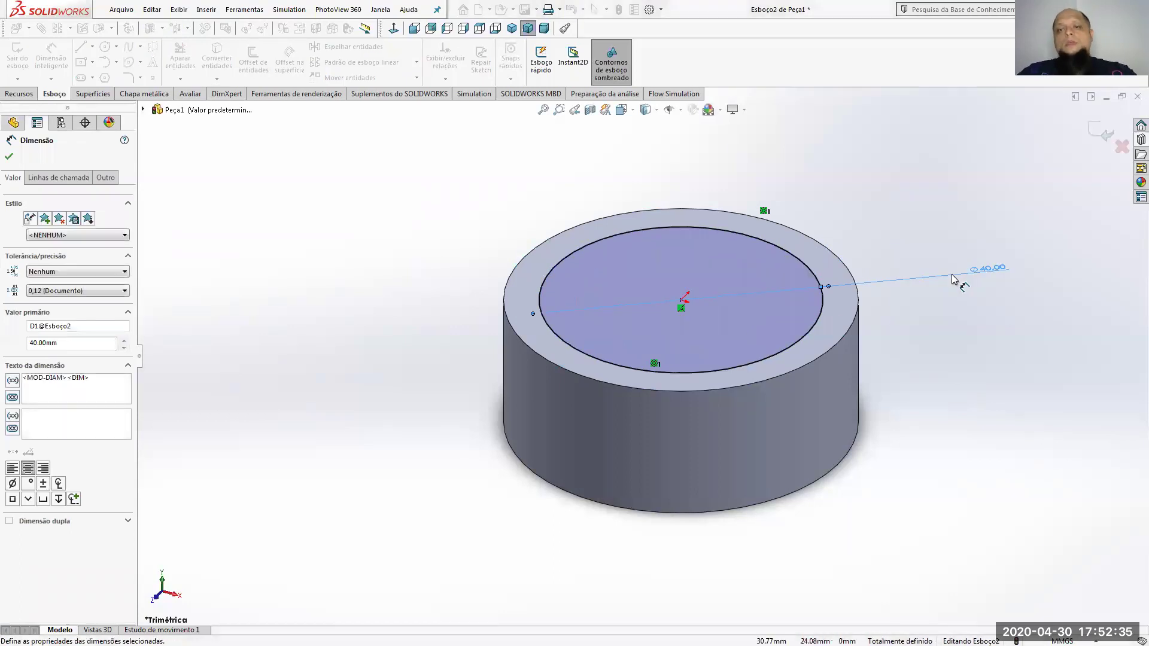
# Extrude the 40 mm circle as a blind boss 49.2 mm high, merged with the base.
pyautogui.click(20, 94)
pyautogui.click(27, 60)
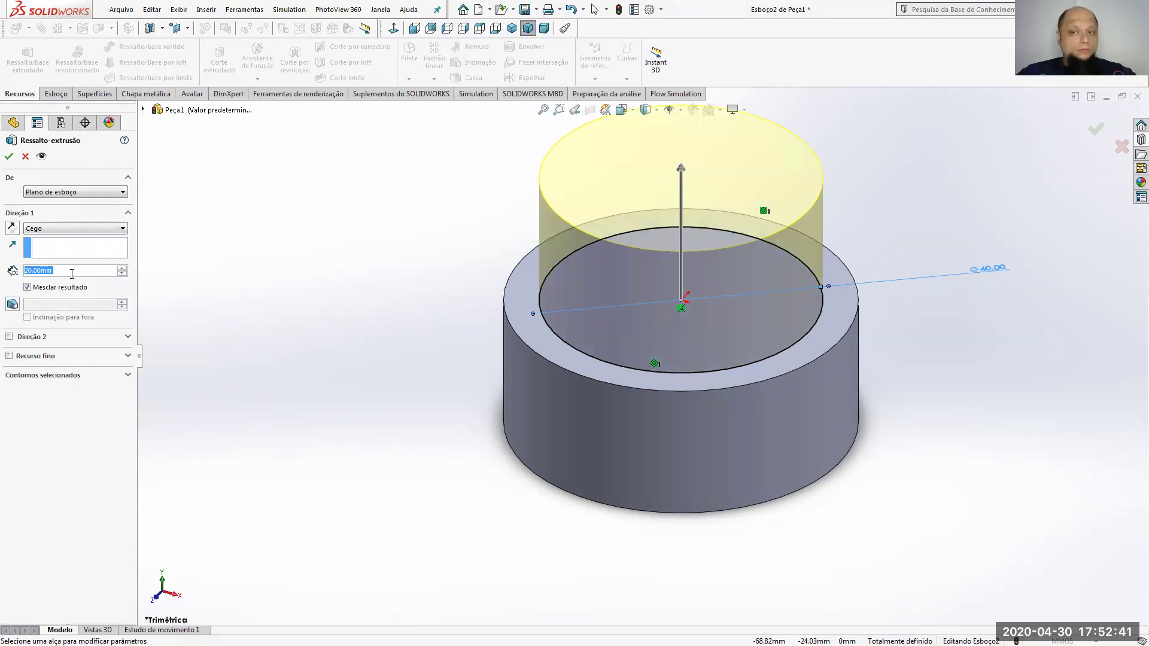
pyautogui.write('49')
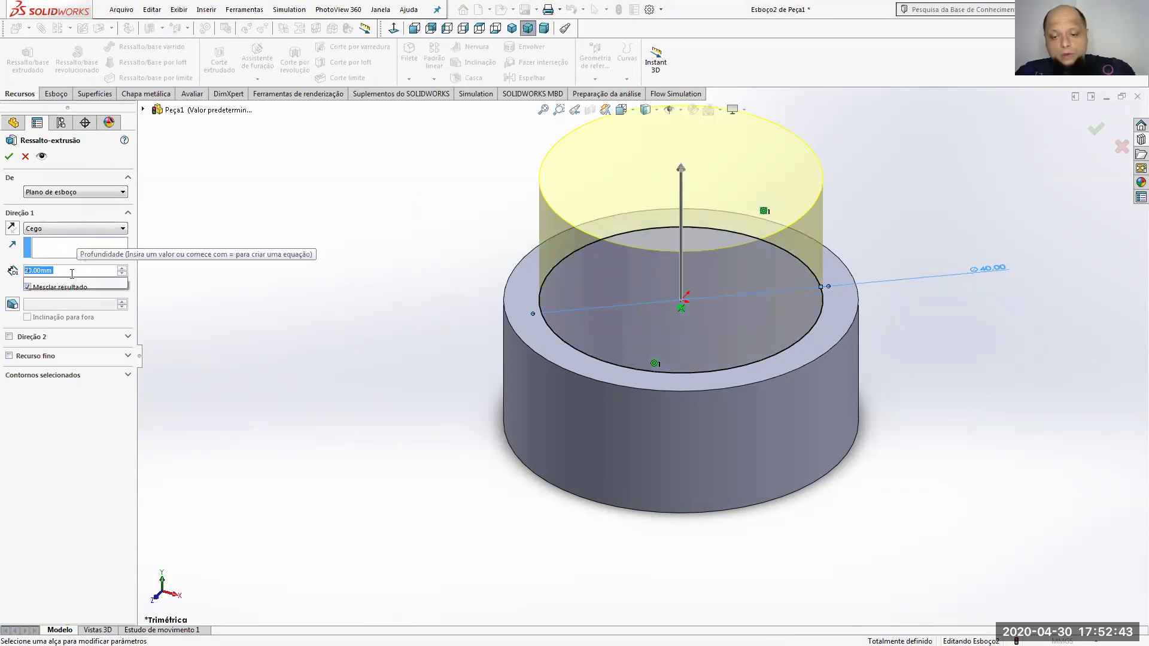
pyautogui.write('.2')
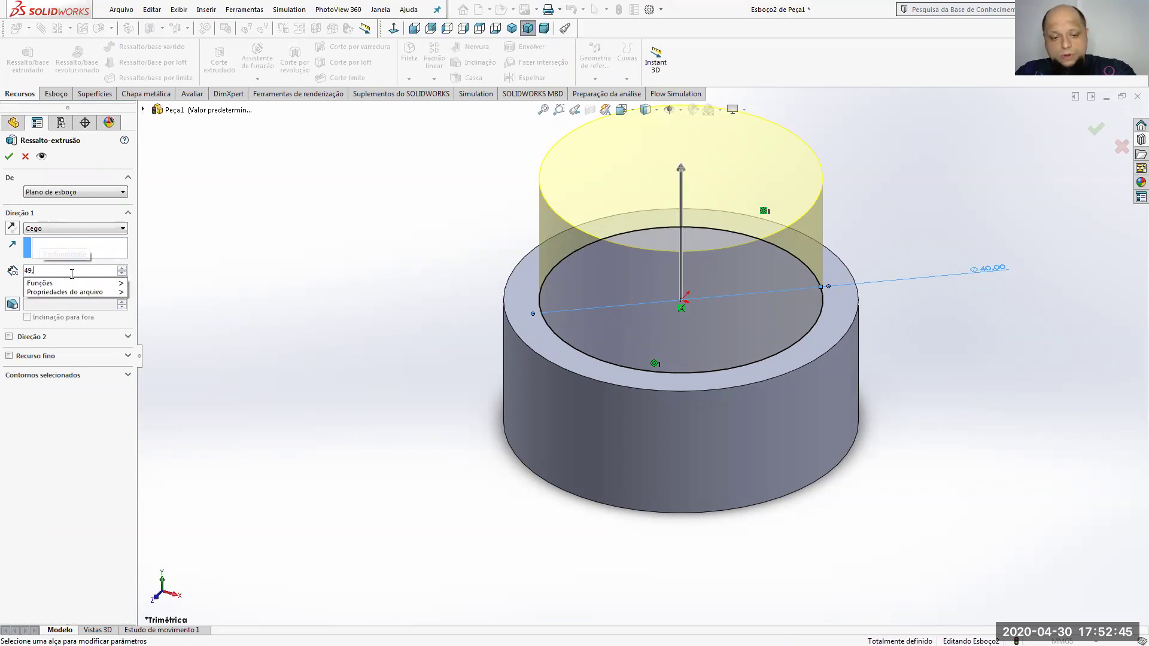
pyautogui.press('Return')
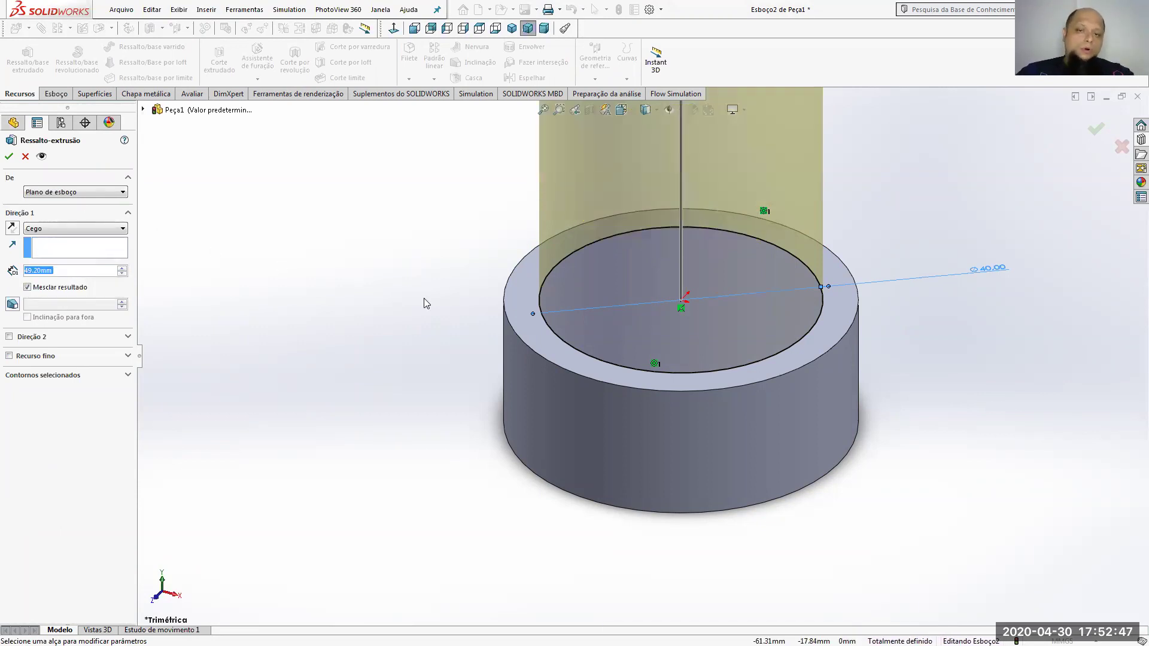
pyautogui.scroll(4, 423, 303)
pyautogui.click(9, 157)
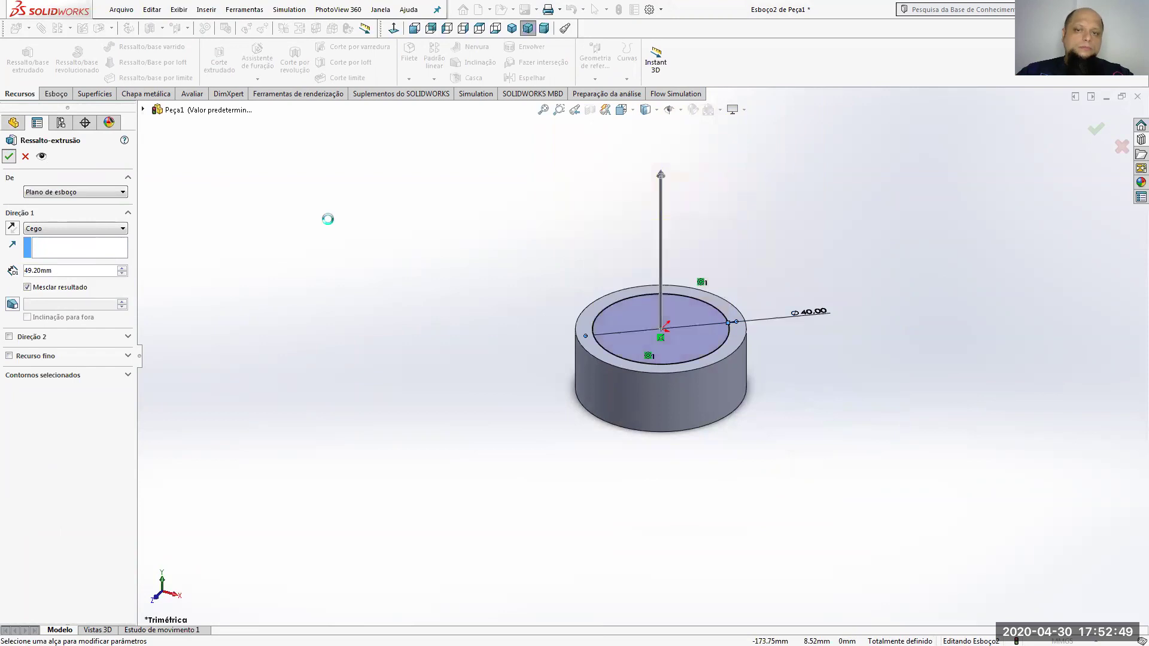
pyautogui.scroll(-5, 847, 282)
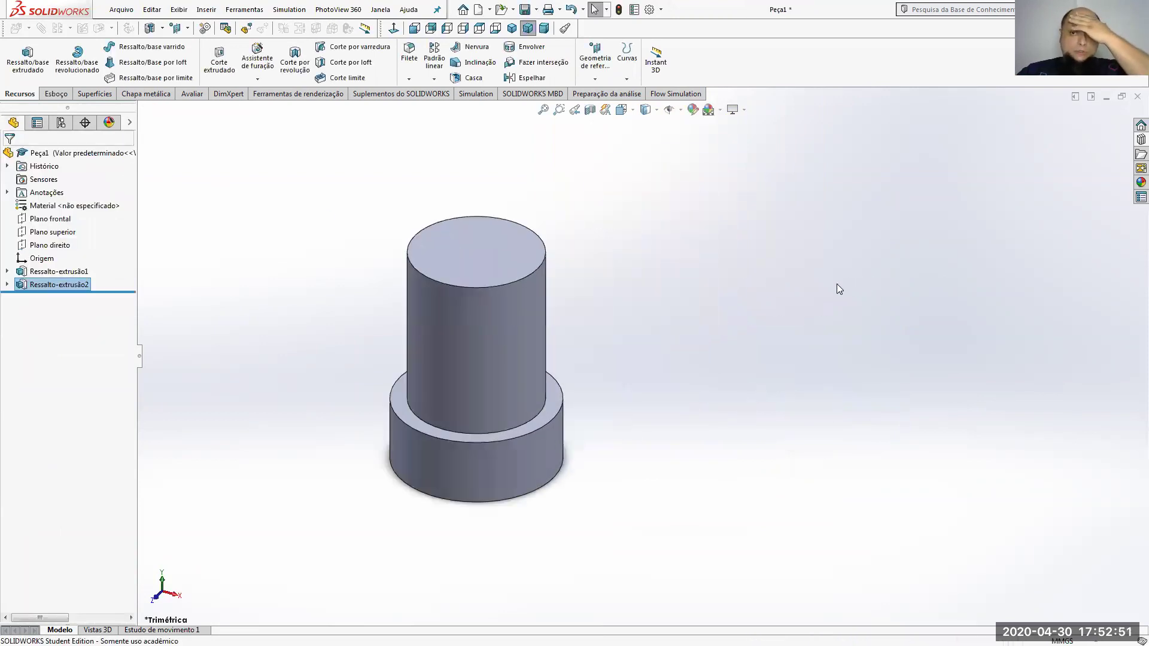
pyautogui.scroll(3, 732, 365)
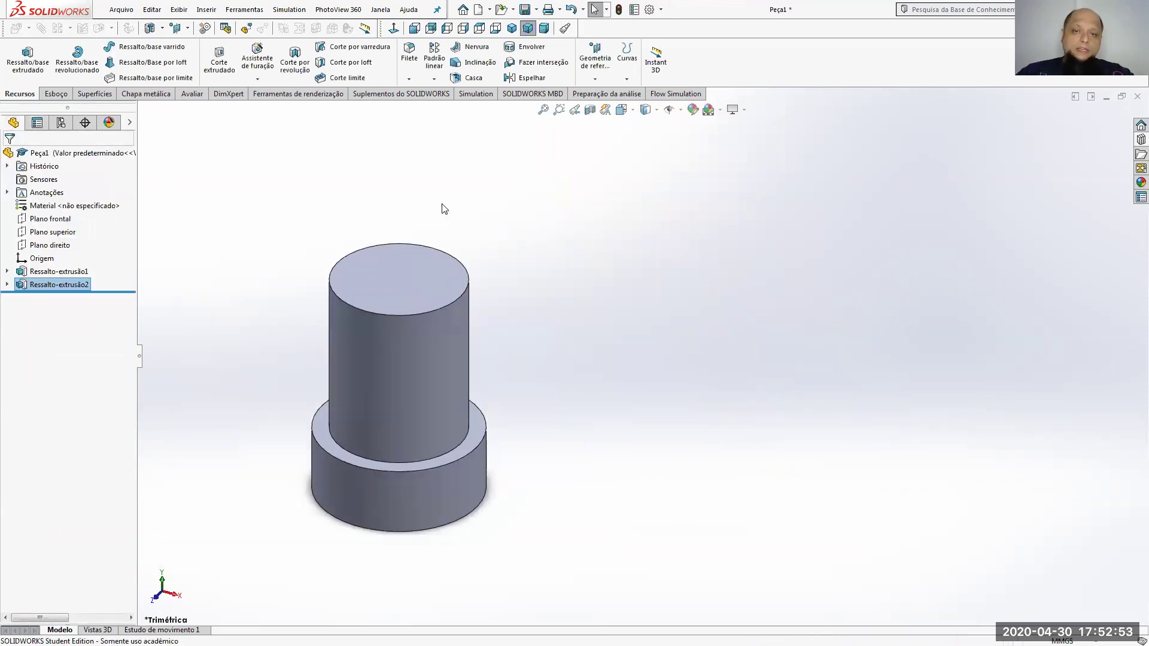
# Check the groove dimensions in the PDF drawing, and sketch an origin-centred circle about 28 mm in diameter on the shaft's top face in SOLIDWORKS.
pyautogui.click(512, 28)
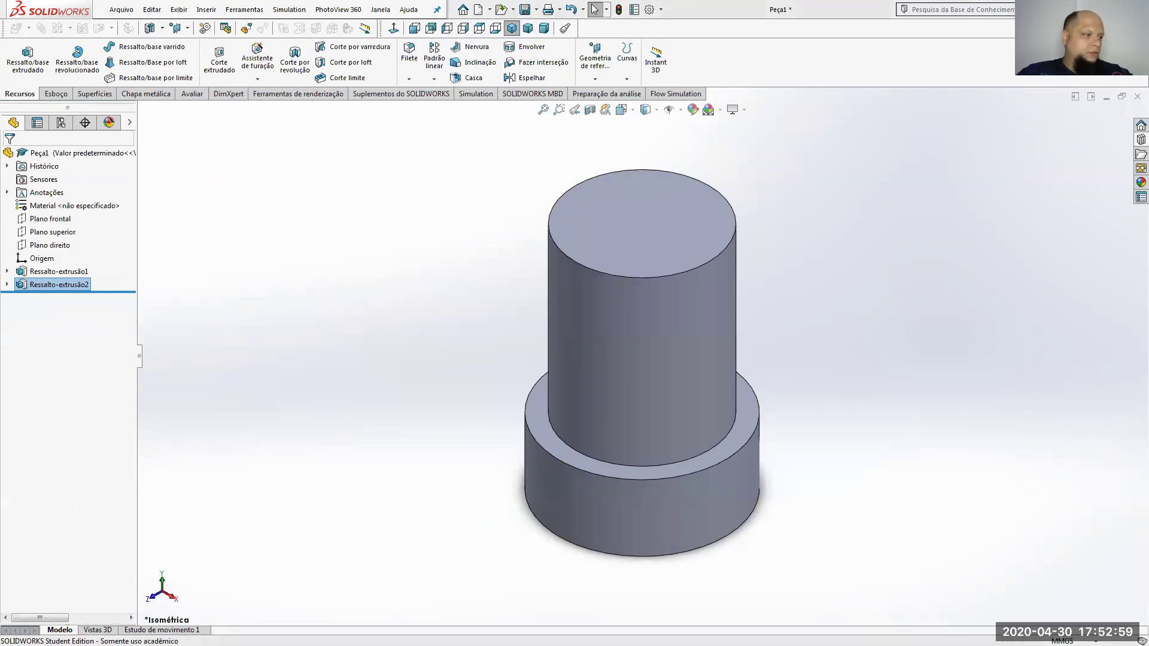
pyautogui.hotkey('alt', 'Tab')
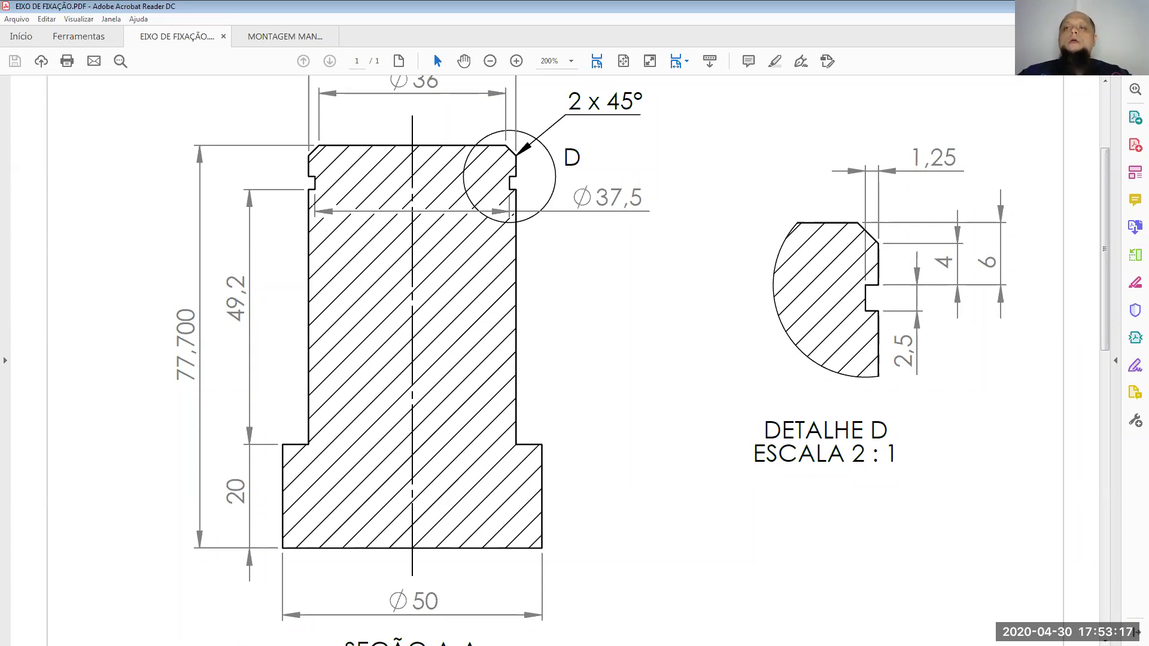
pyautogui.hotkey('alt', 'Tab')
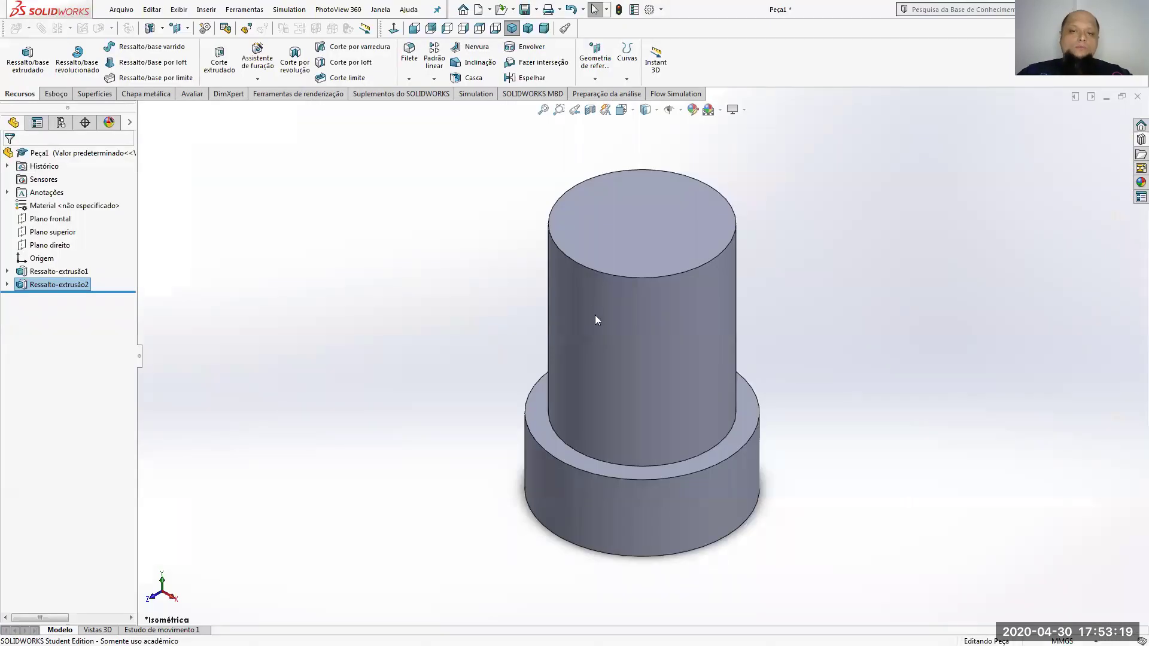
pyautogui.click(604, 247)
pyautogui.click(55, 94)
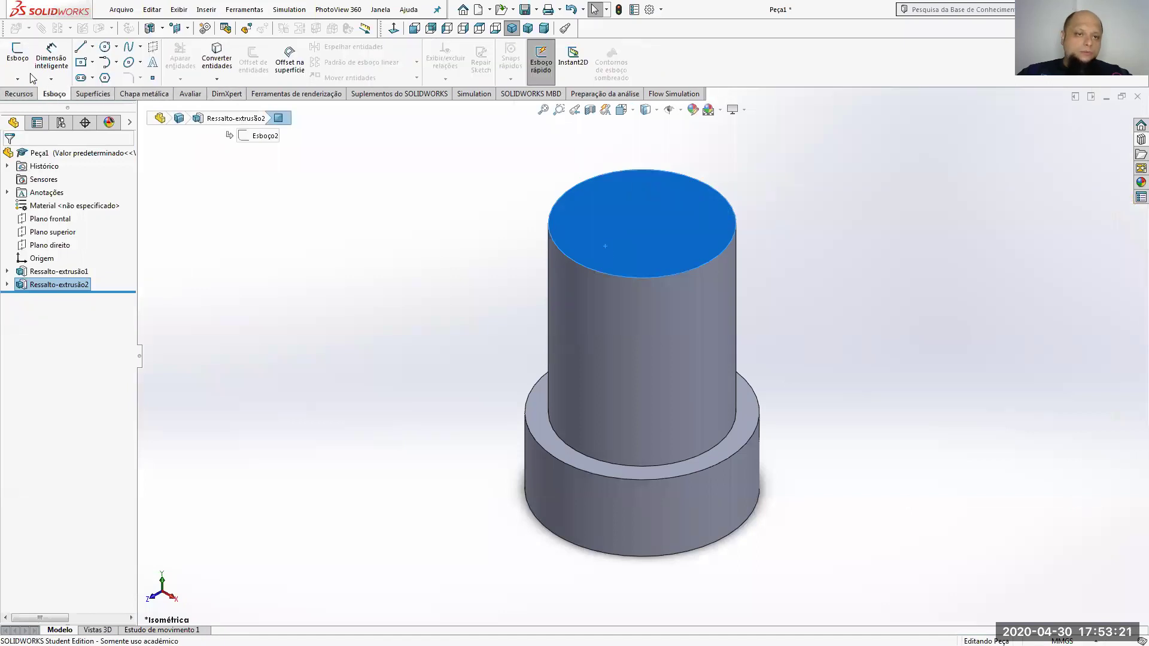
pyautogui.click(18, 56)
pyautogui.click(105, 47)
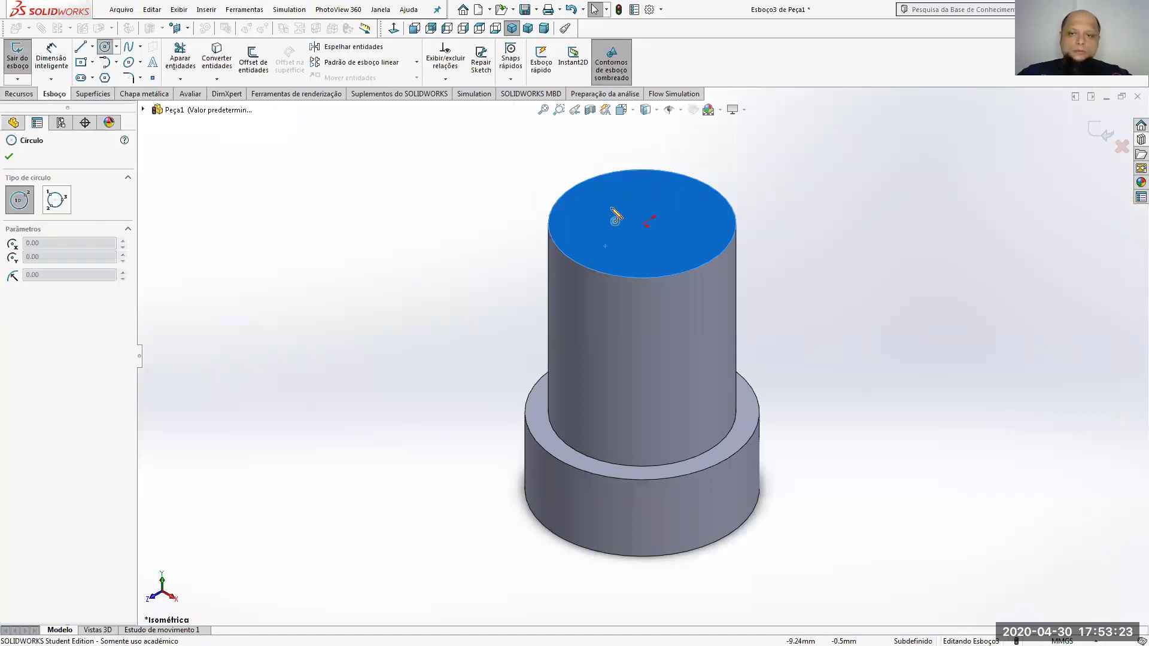
pyautogui.click(643, 224)
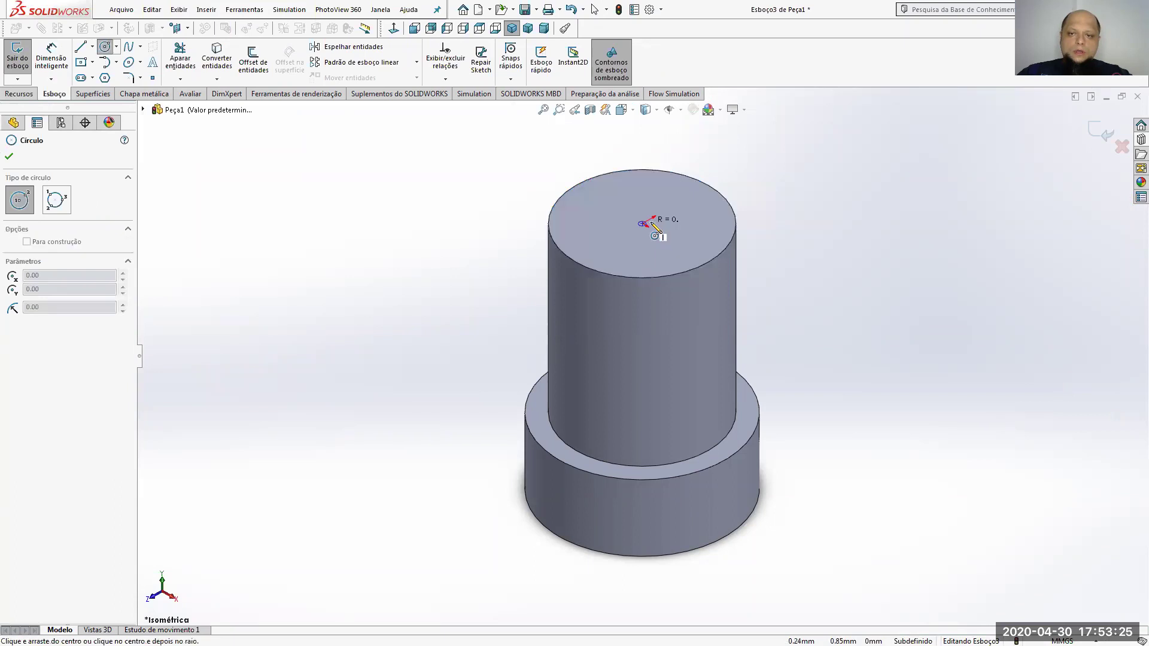
pyautogui.click(706, 247)
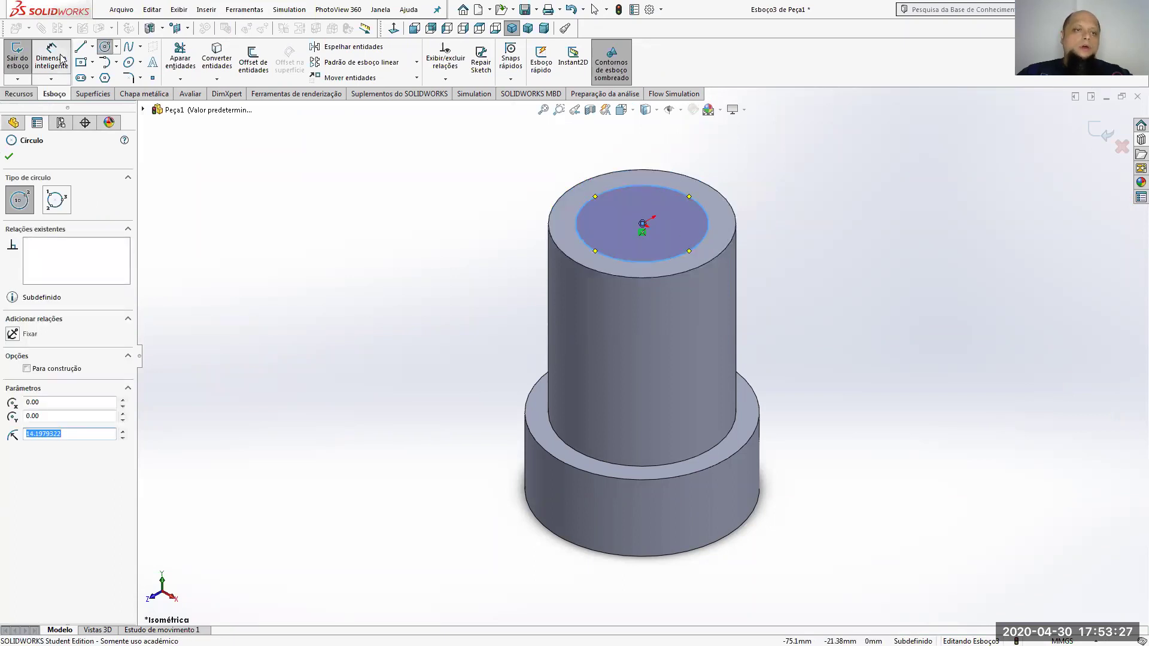
# Set the new circle's diameter to 37.5 mm and extrude it as a blind boss 2.5 mm high.
pyautogui.moveTo(707, 247); pyautogui.dragTo(711, 226, button='right')
pyautogui.click(710, 226)
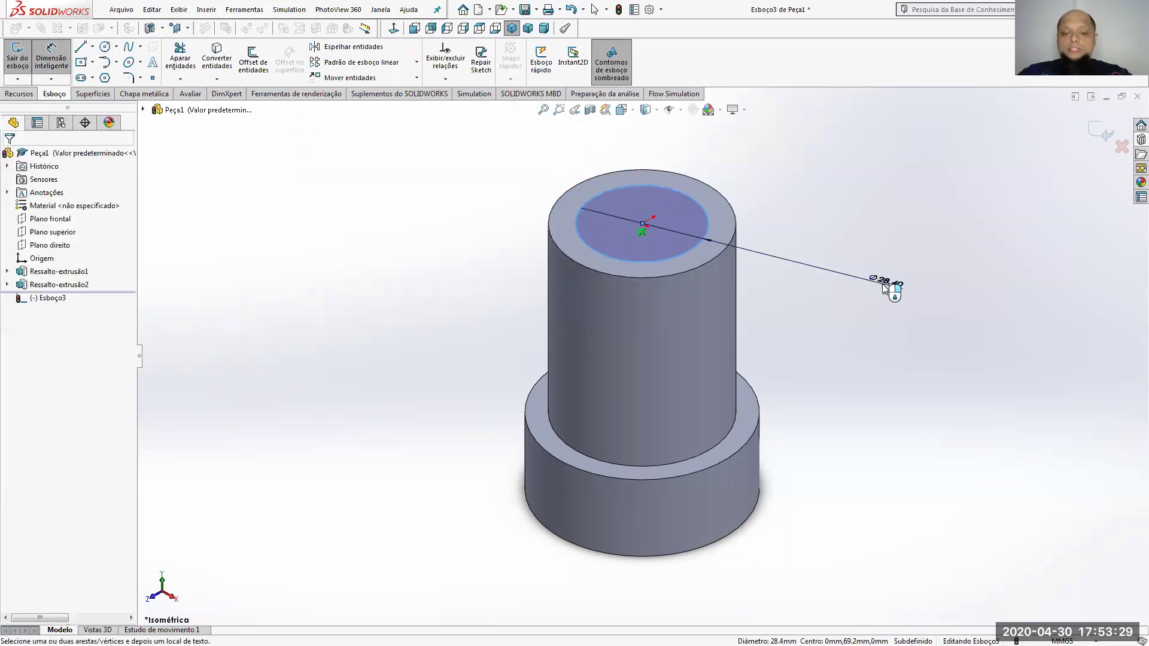
pyautogui.click(887, 286)
pyautogui.write('37.5')
pyautogui.press('Return')
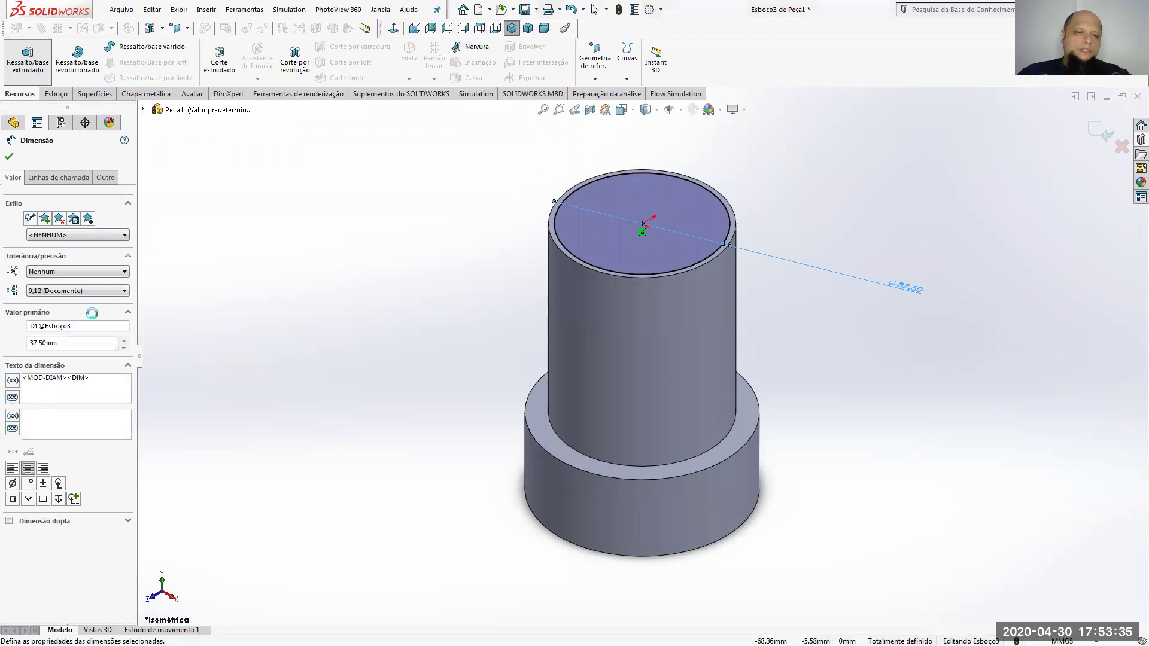
pyautogui.write('2,5')
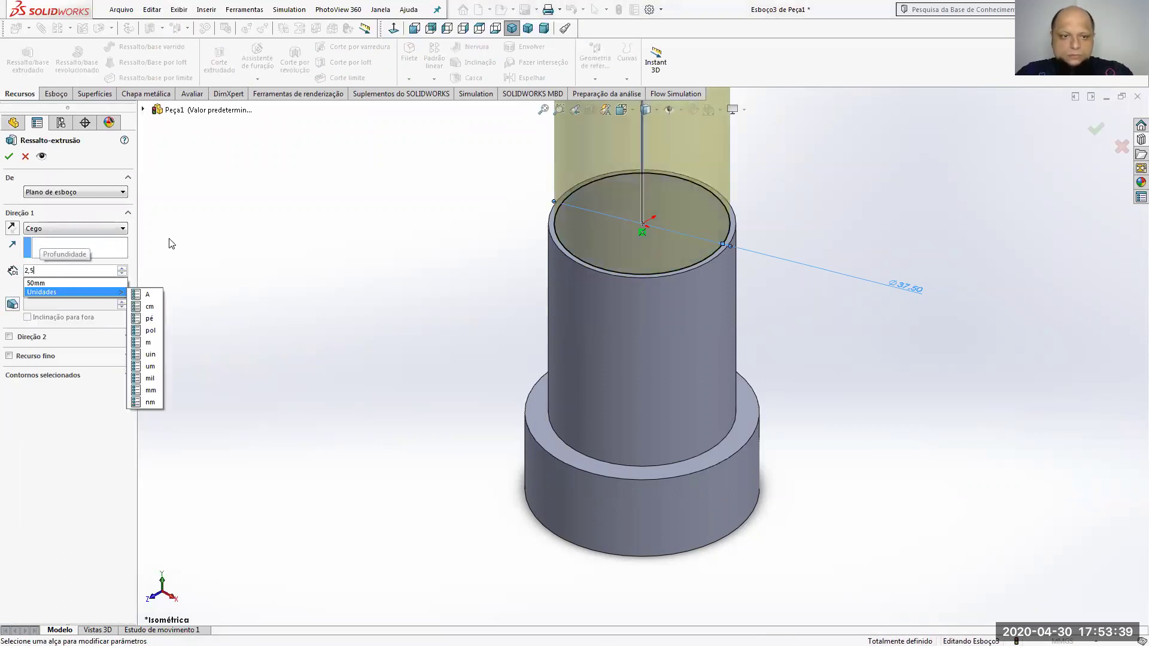
pyautogui.press('Return')
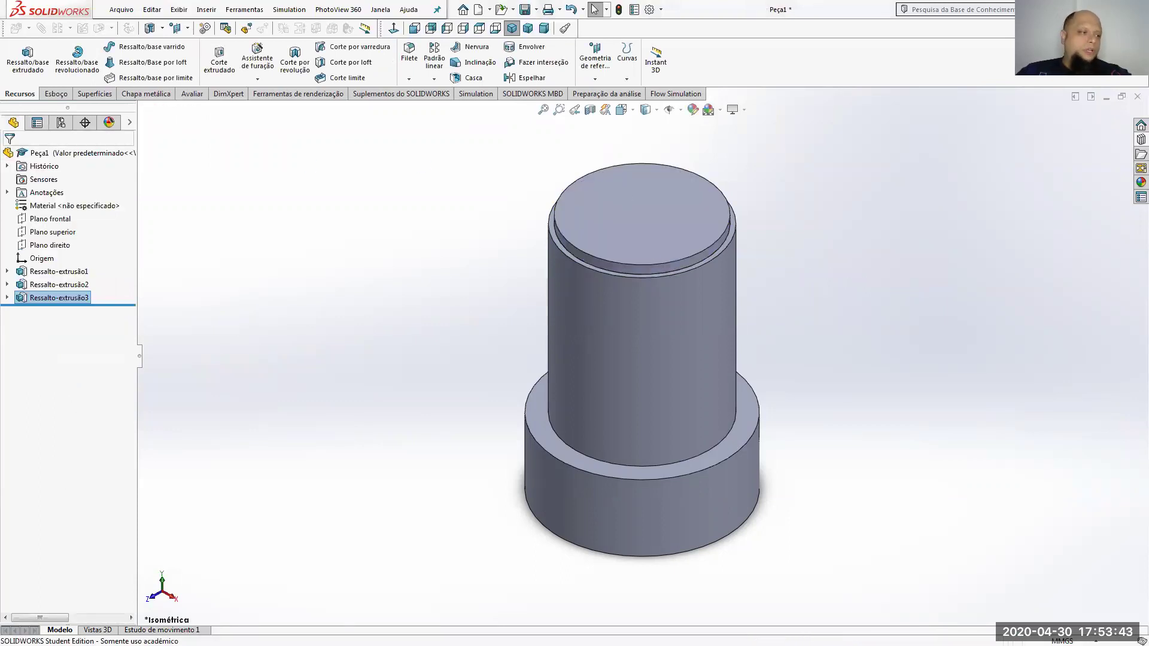
# Check the shaft head dimensions in the PDF drawing, and sketch an origin-centred circle about 72 mm in diameter on the 37.5 mm boss's top face in SOLIDWORKS.
pyautogui.hotkey('alt', 'Tab')
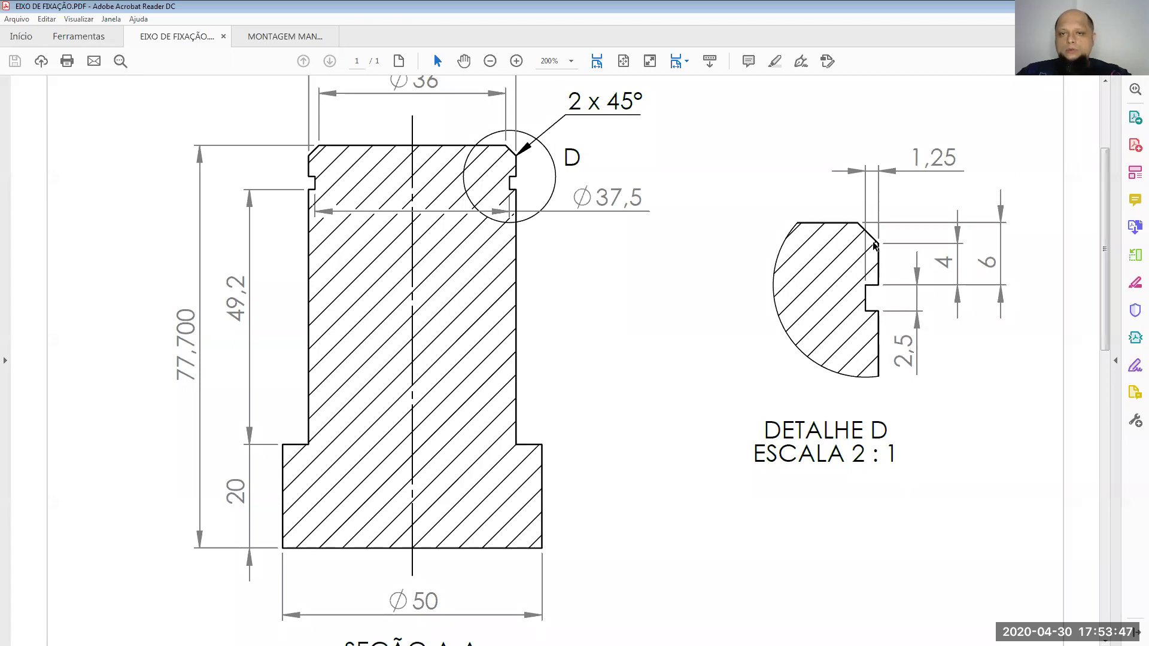
pyautogui.scroll(2, 520, 221)
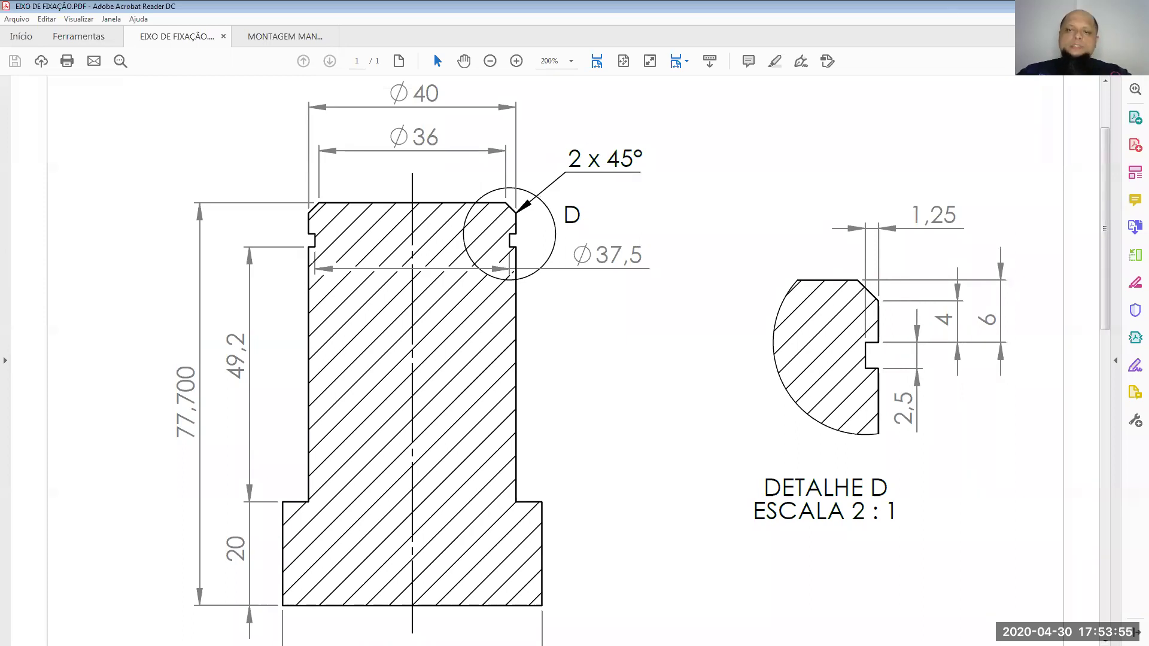
pyautogui.hotkey('alt', 'Tab')
pyautogui.click(597, 222)
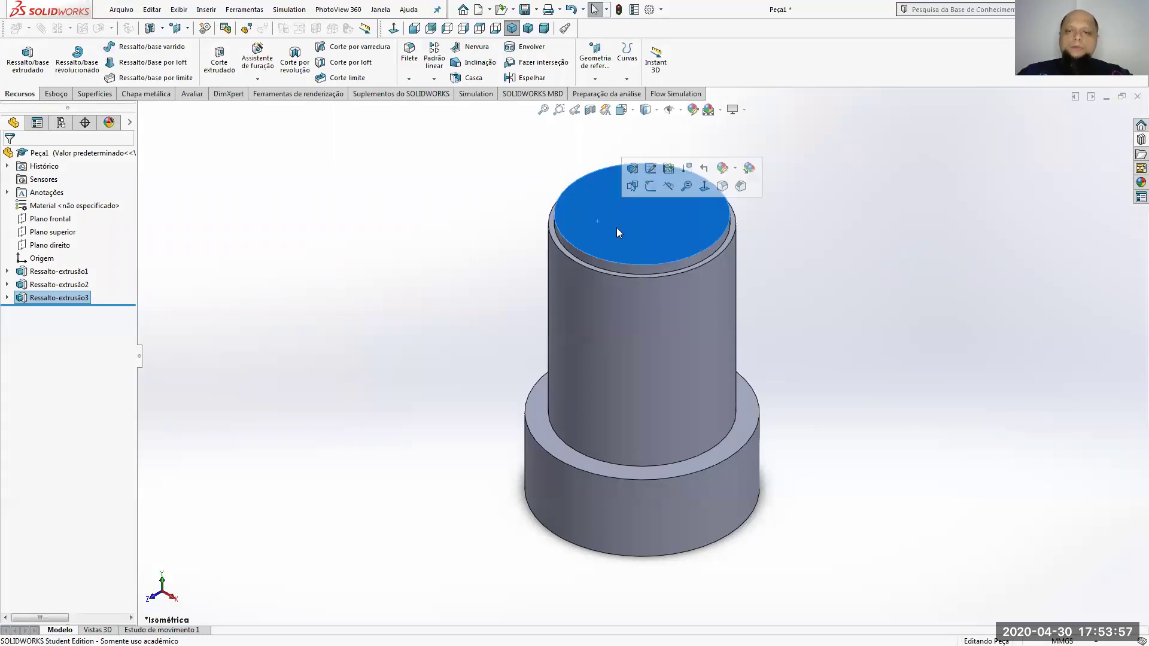
pyautogui.click(50, 94)
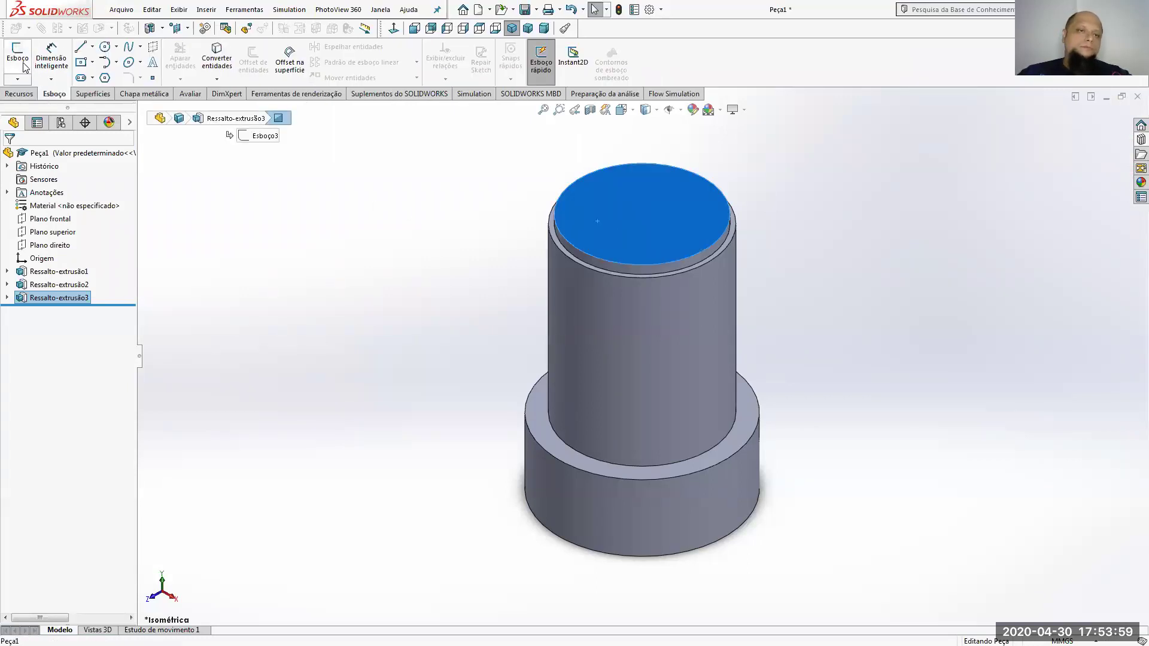
pyautogui.click(18, 55)
pyautogui.click(105, 47)
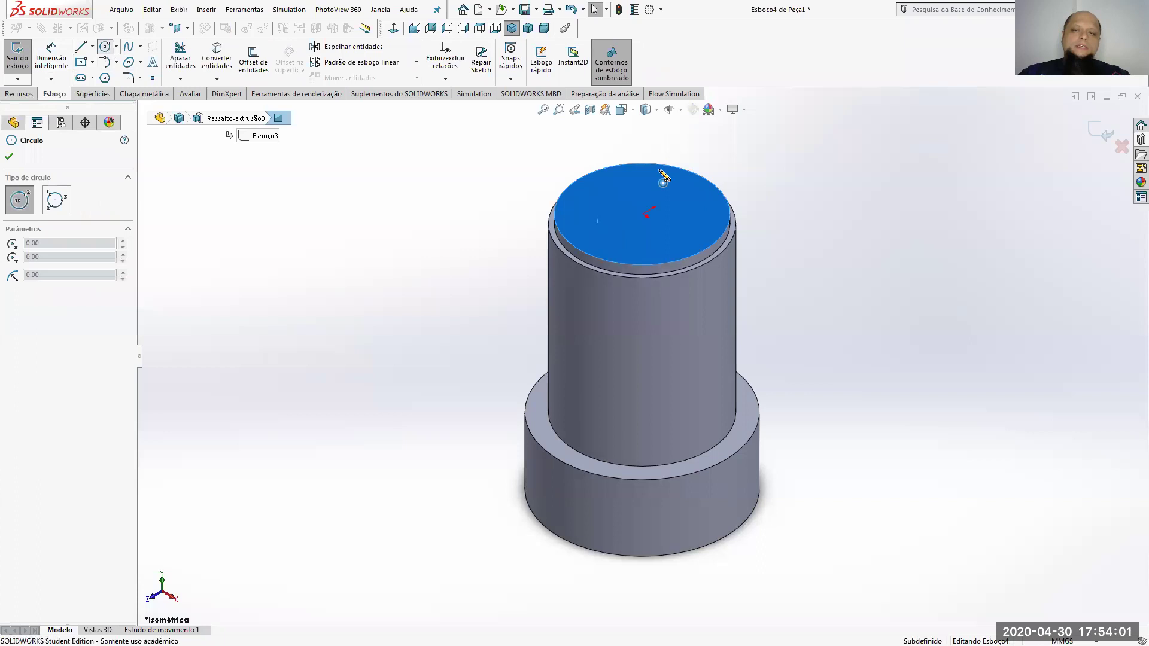
pyautogui.click(642, 213)
pyautogui.click(812, 225)
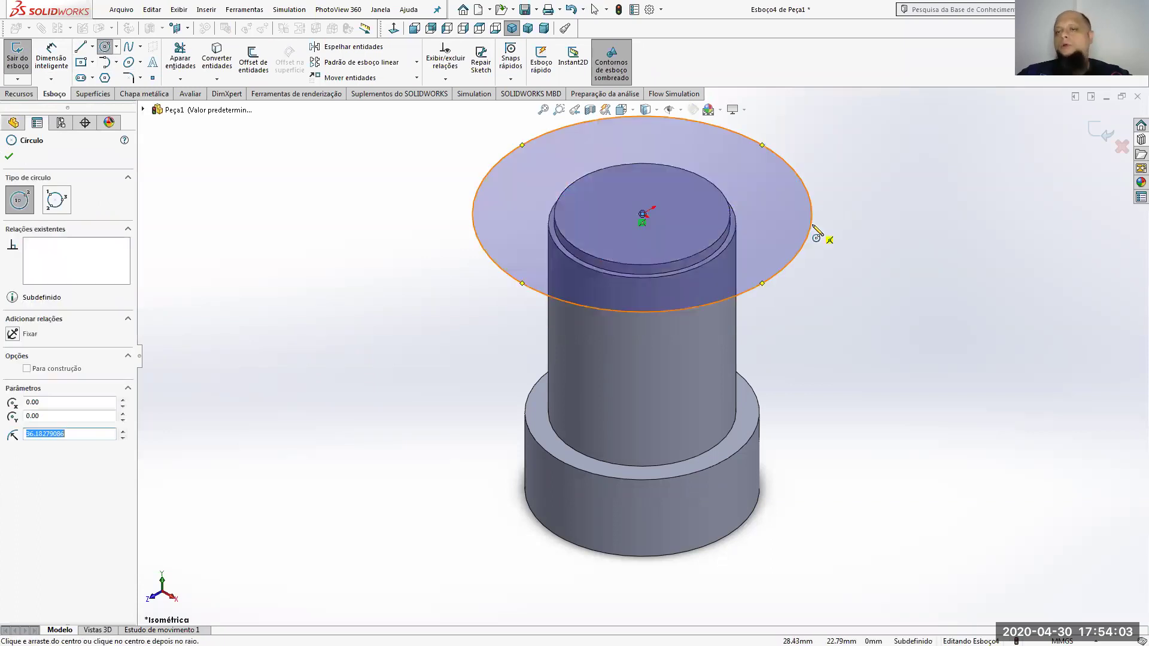
# Dimension the new circle on the groove section's top face with a diameter of 40 mm.
pyautogui.click(59, 55)
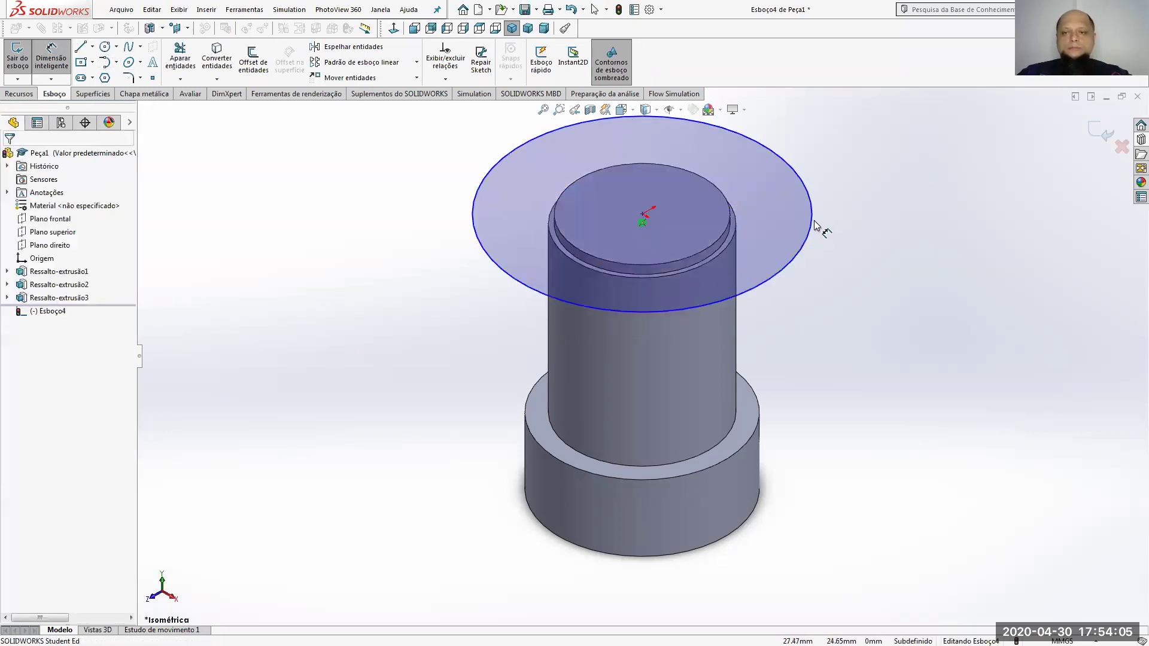
pyautogui.click(815, 226)
pyautogui.click(918, 218)
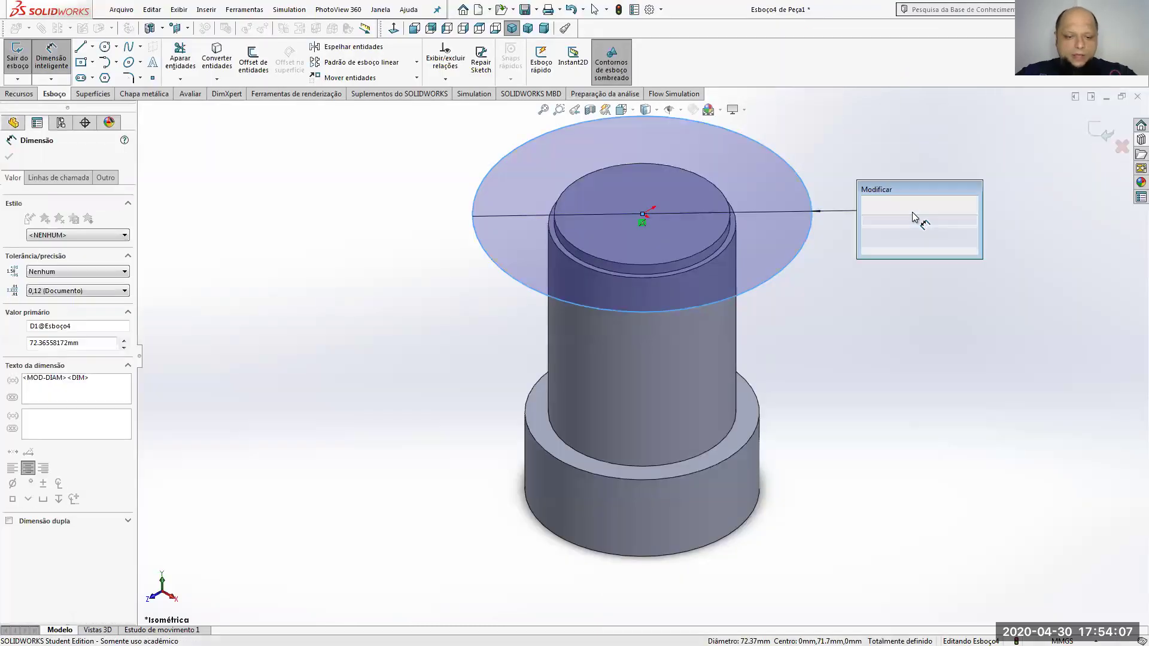
pyautogui.write('40')
pyautogui.press('Return')
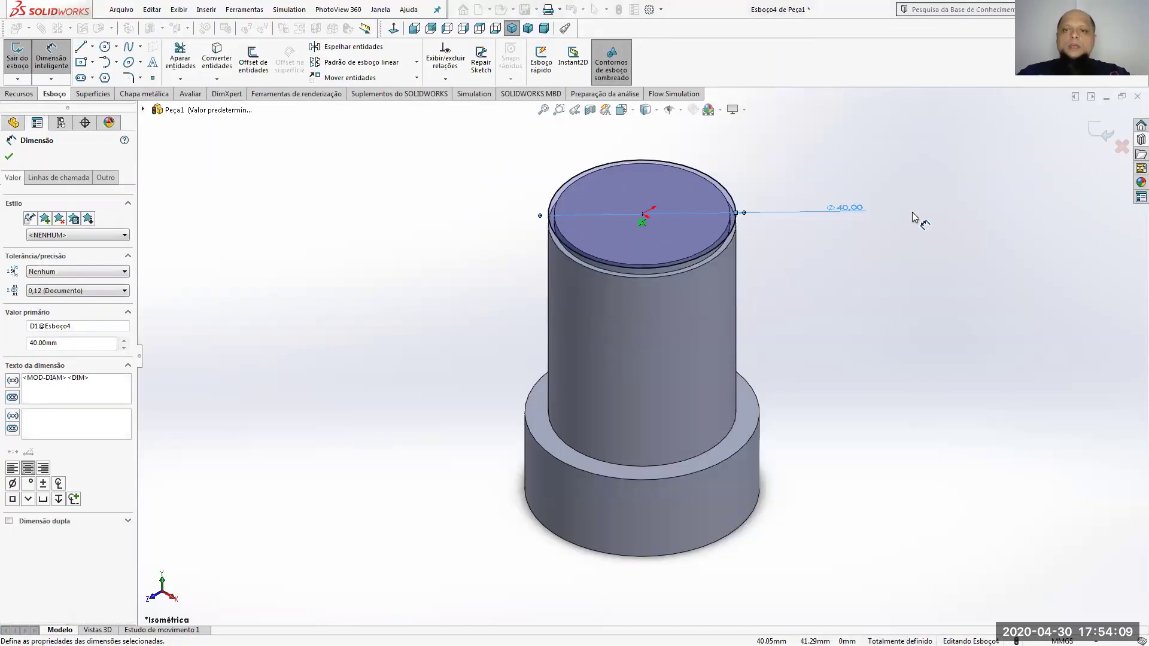
# Extrude the 40 mm head circle as a blind boss 6 mm high, merged with the shaft.
pyautogui.click(18, 94)
pyautogui.click(26, 73)
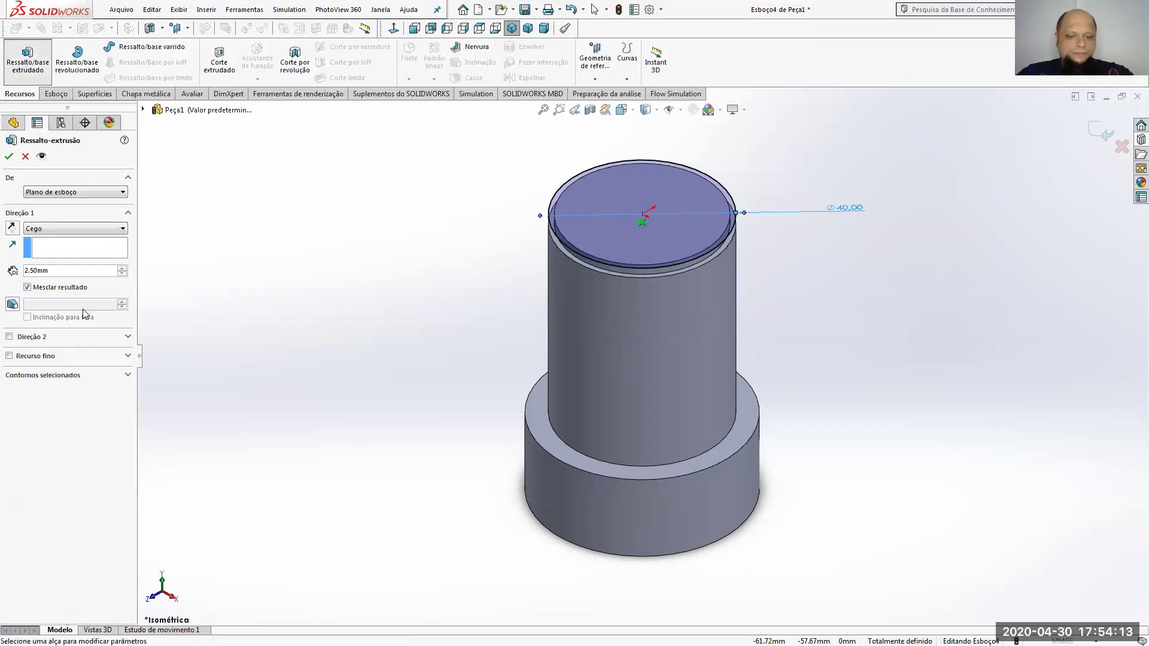
pyautogui.write('6')
pyautogui.press('Return')
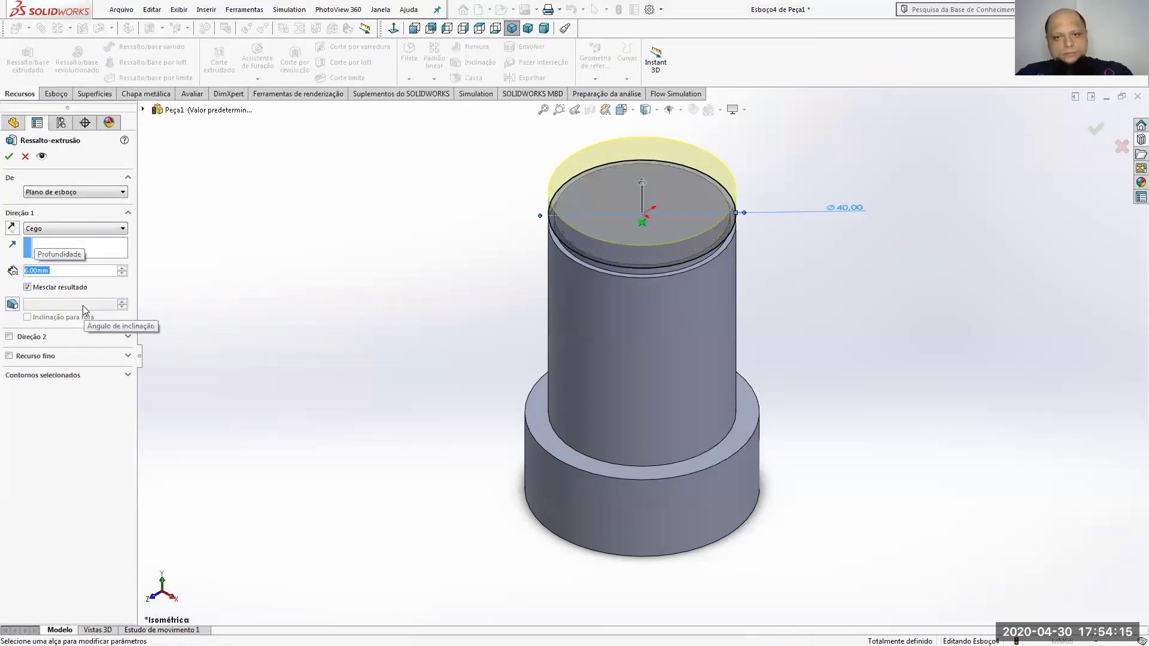
pyautogui.click(7, 155)
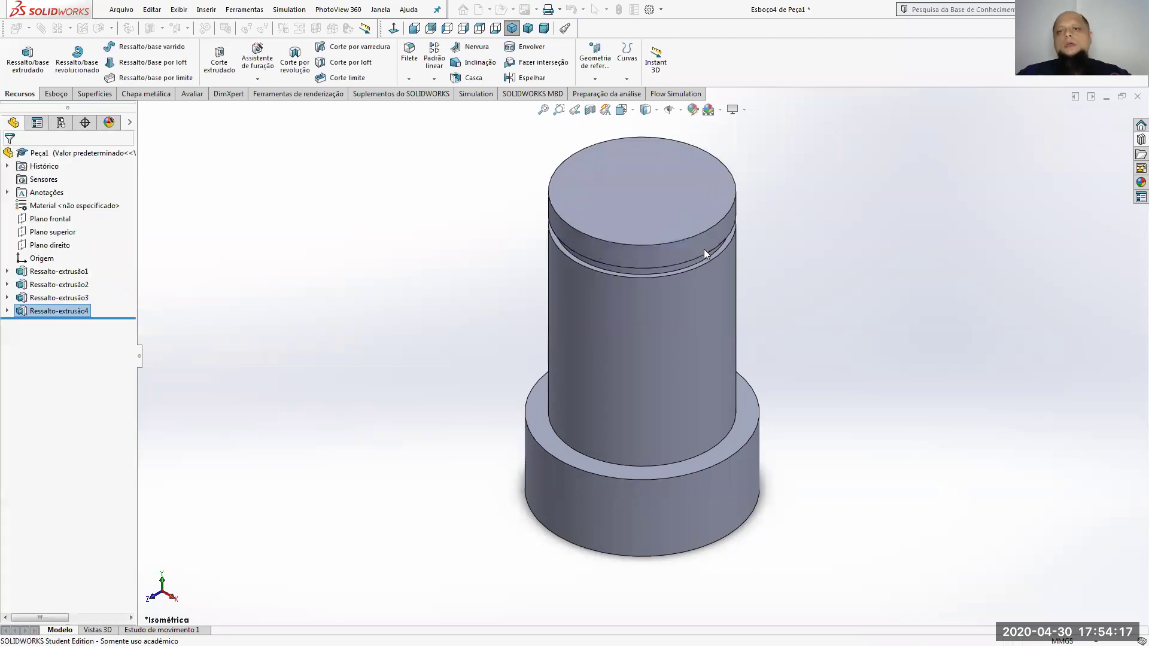
# Chamfer the outer top edge of the shaft head with a 2 mm distance at 45°.
pyautogui.scroll(-2, 734, 278)
pyautogui.moveTo(735, 278); pyautogui.dragTo(736, 208, button='middle')
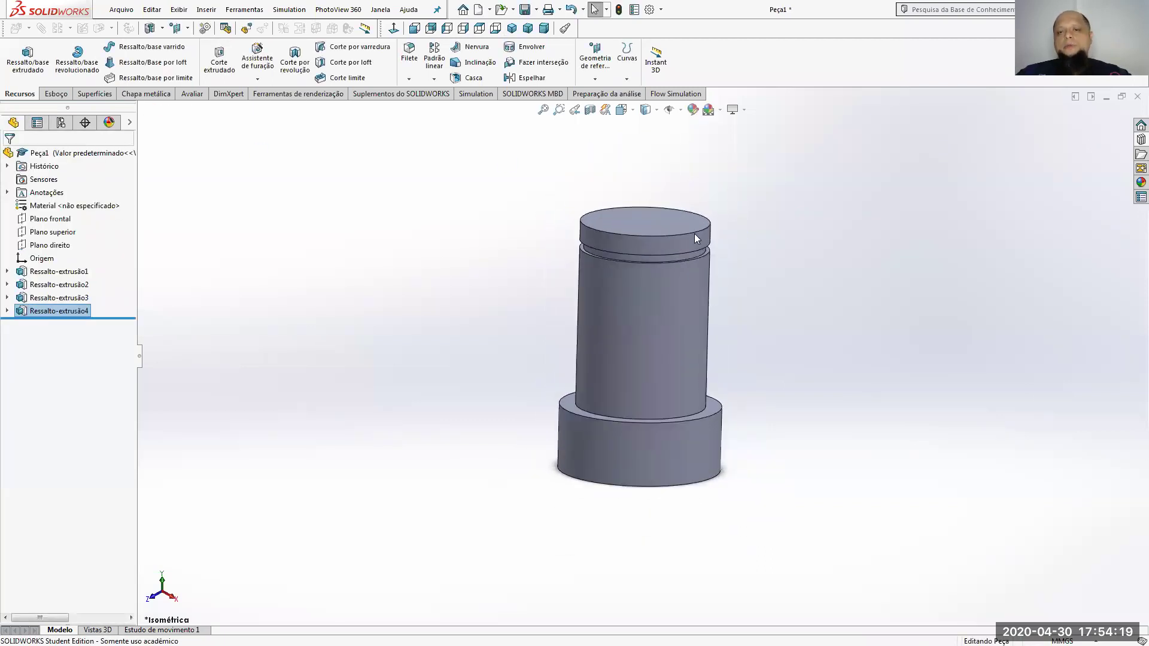
pyautogui.scroll(-5, 694, 233)
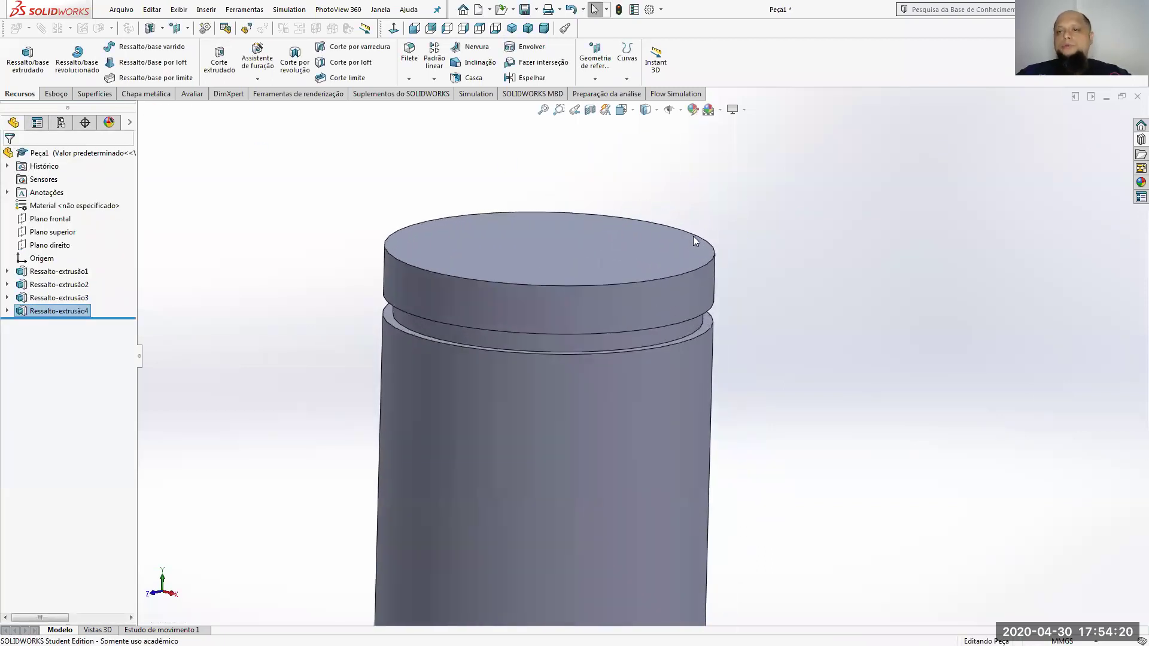
pyautogui.click(415, 80)
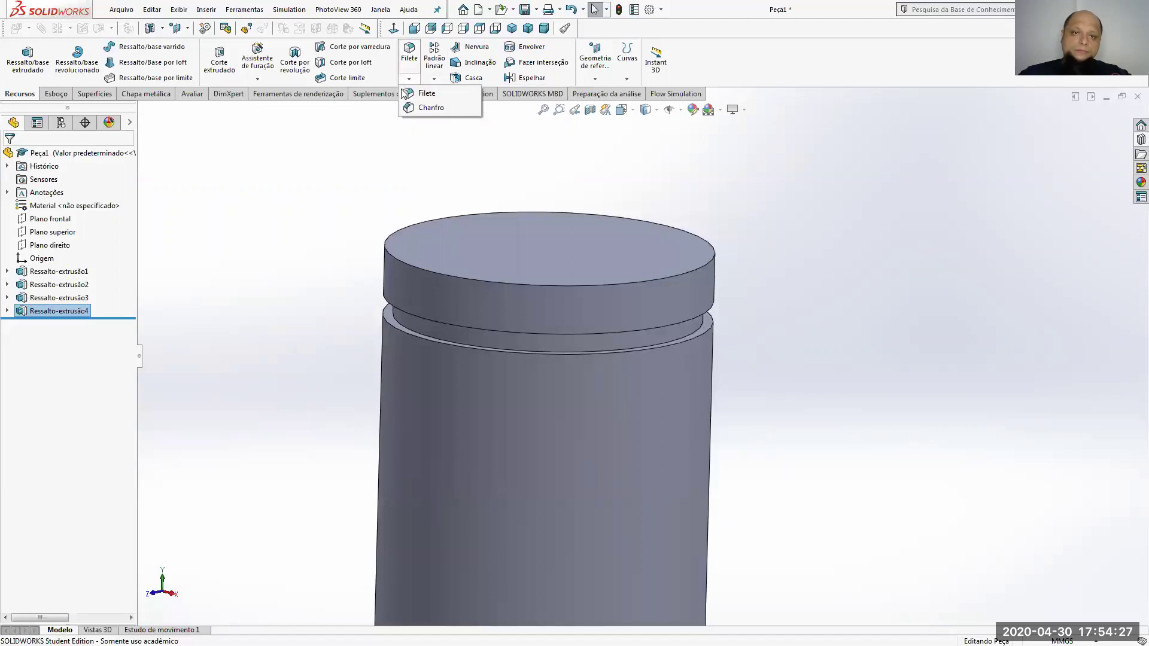
pyautogui.click(411, 109)
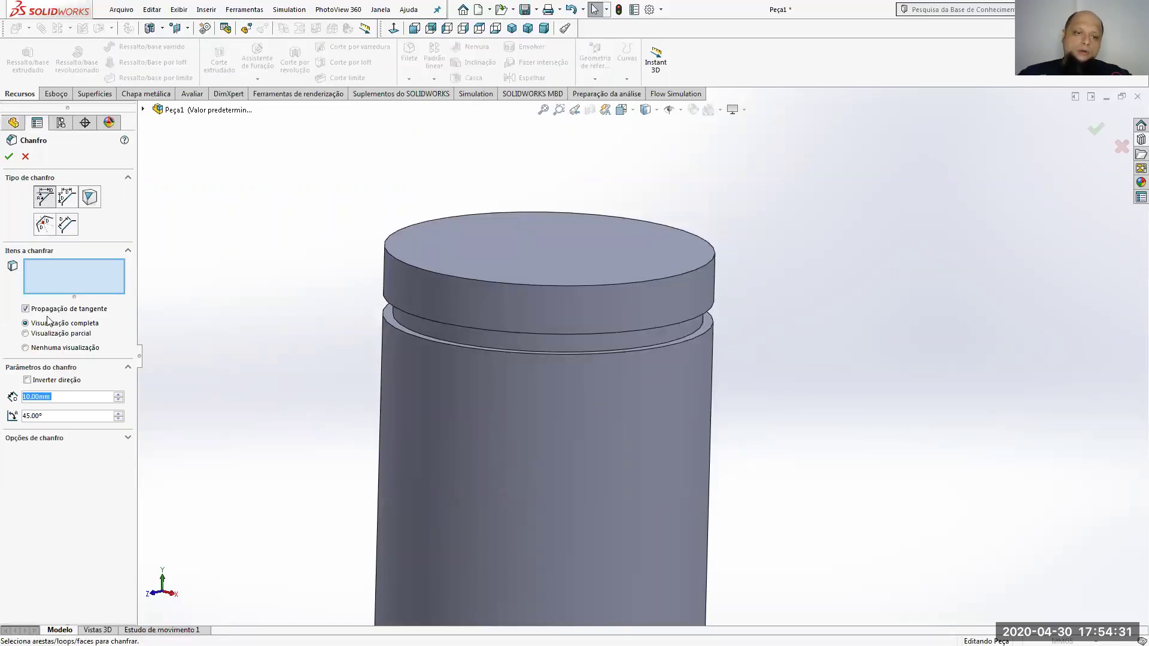
pyautogui.write('2')
pyautogui.click(27, 417)
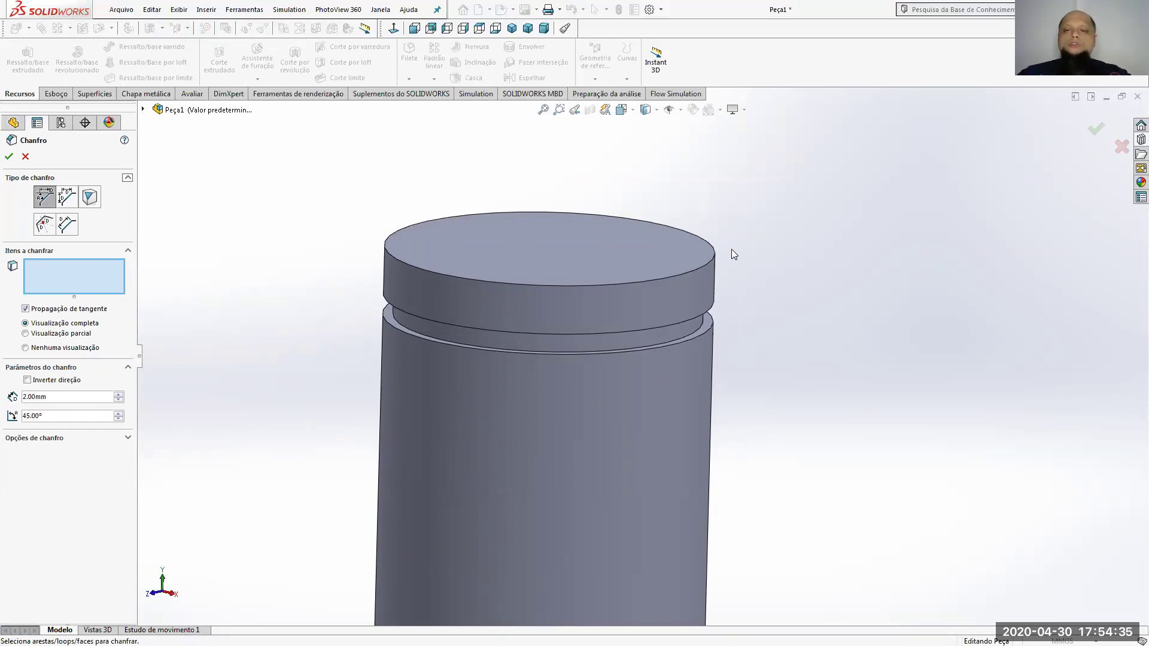
pyautogui.click(713, 264)
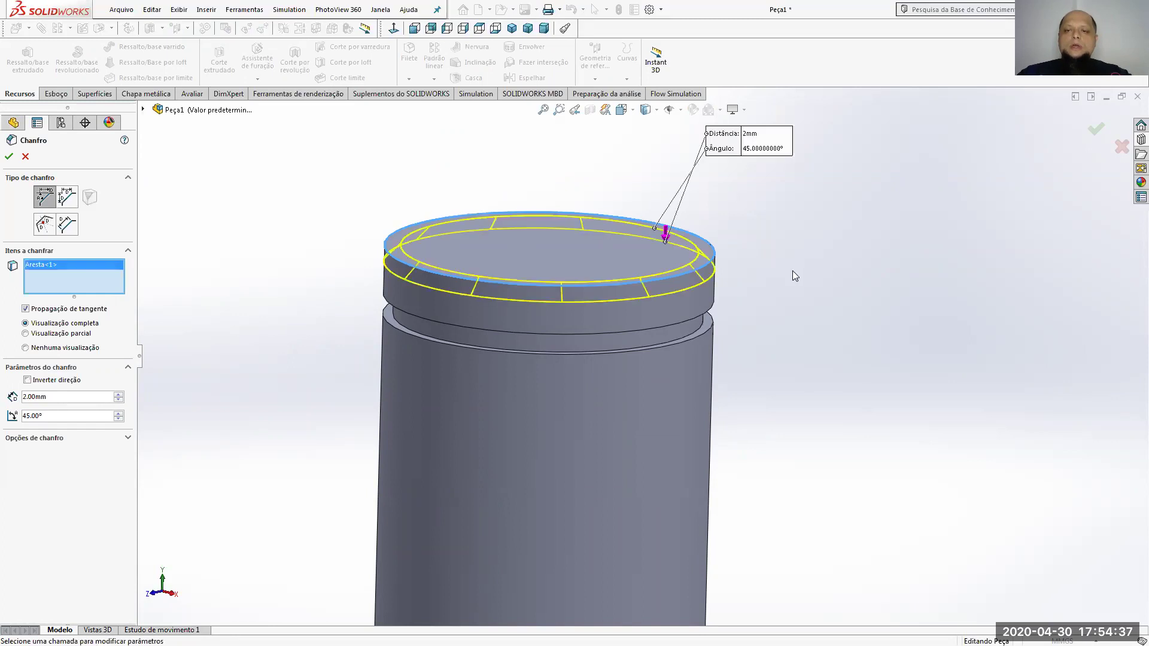
pyautogui.click(9, 158)
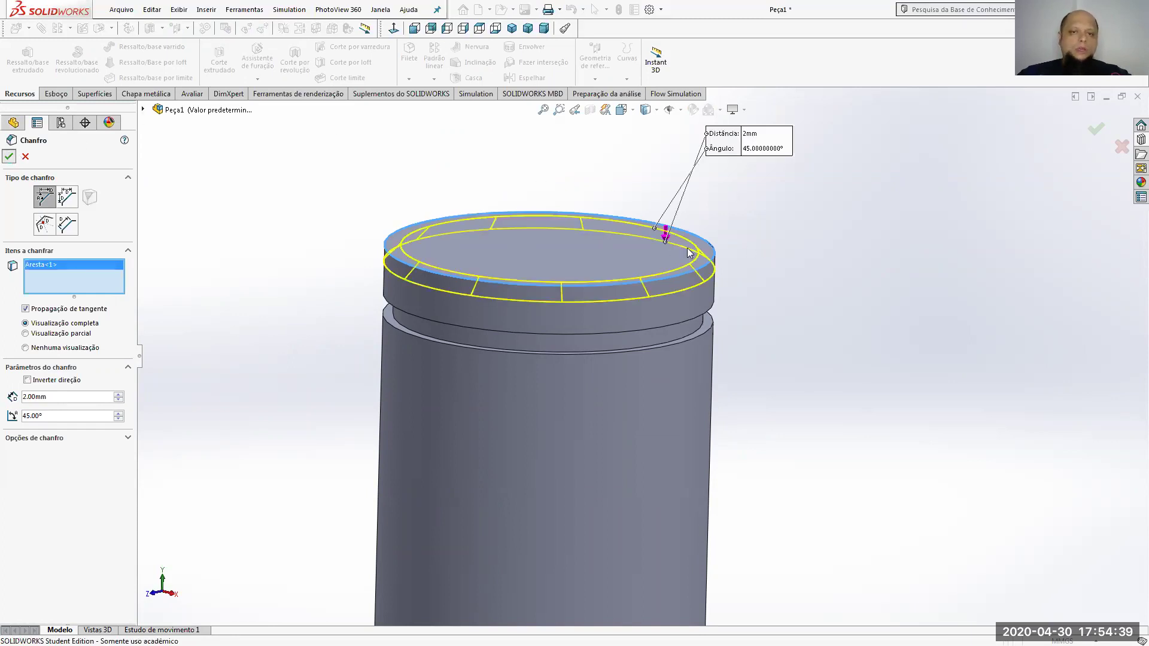
# Inspect the chamfered shaft from several angles, compare it with the section, detail and pictorial views in the PDF drawing, and return to SOLIDWORKS.
pyautogui.scroll(3, 726, 351)
pyautogui.moveTo(723, 372); pyautogui.dragTo(613, 463, button='middle')
pyautogui.scroll(-3, 613, 463)
pyautogui.scroll(1, 640, 304)
pyautogui.moveTo(640, 304); pyautogui.dragTo(736, 292, button='middle')
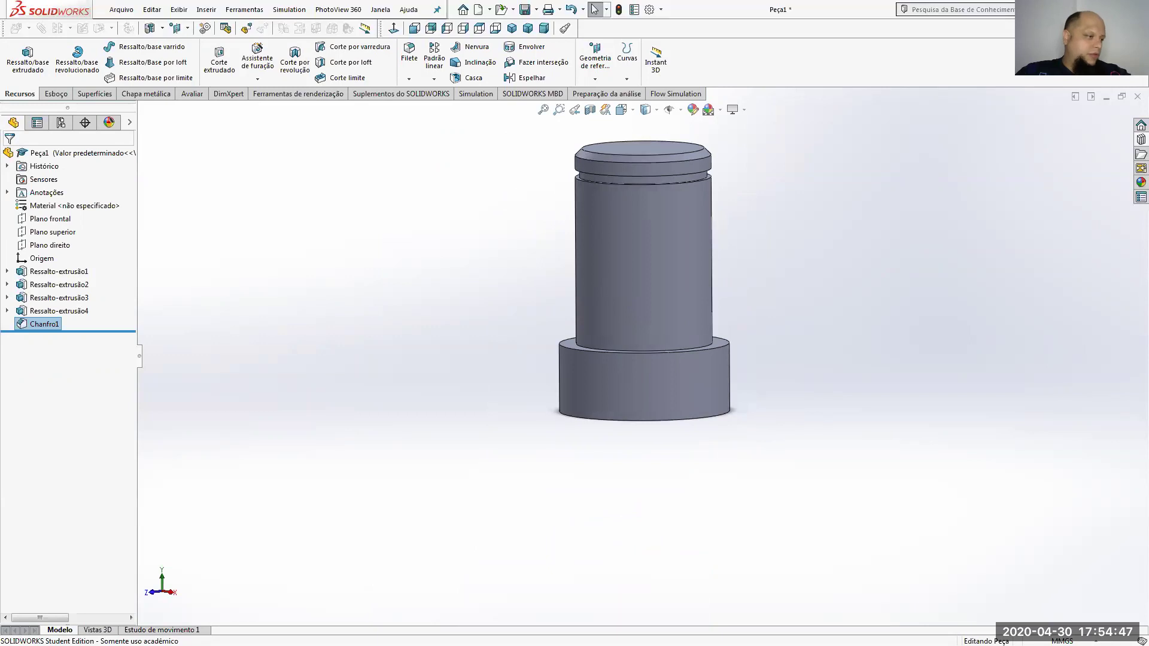
pyautogui.hotkey('alt', 'Tab')
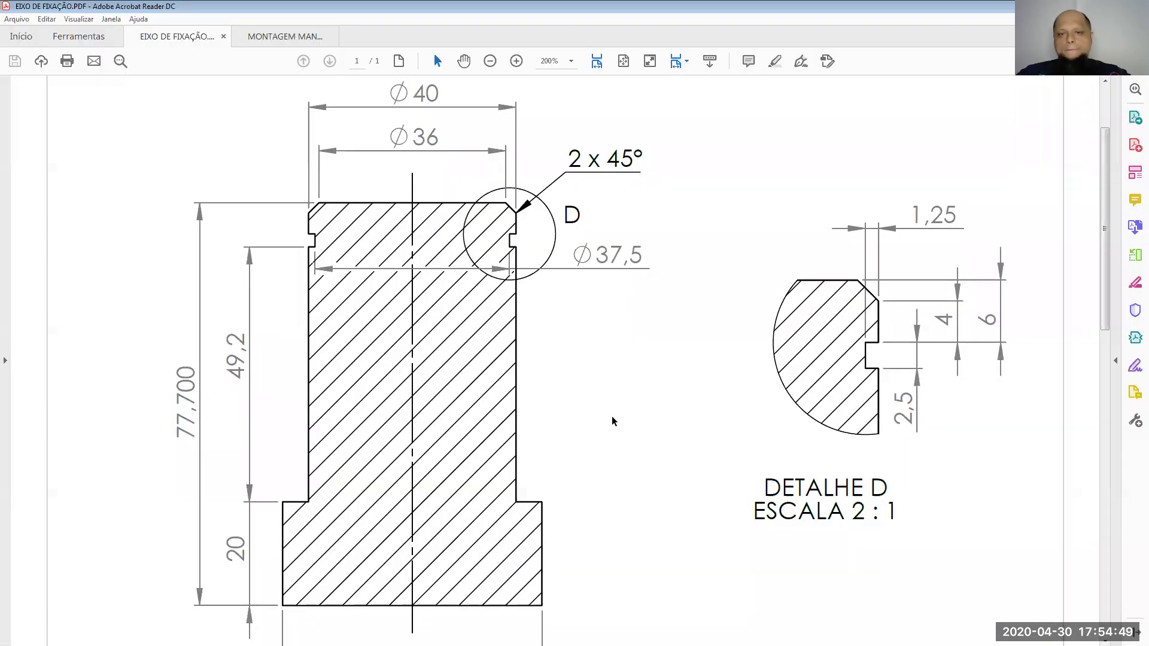
pyautogui.scroll(-5, 612, 423)
pyautogui.scroll(-2, 620, 426)
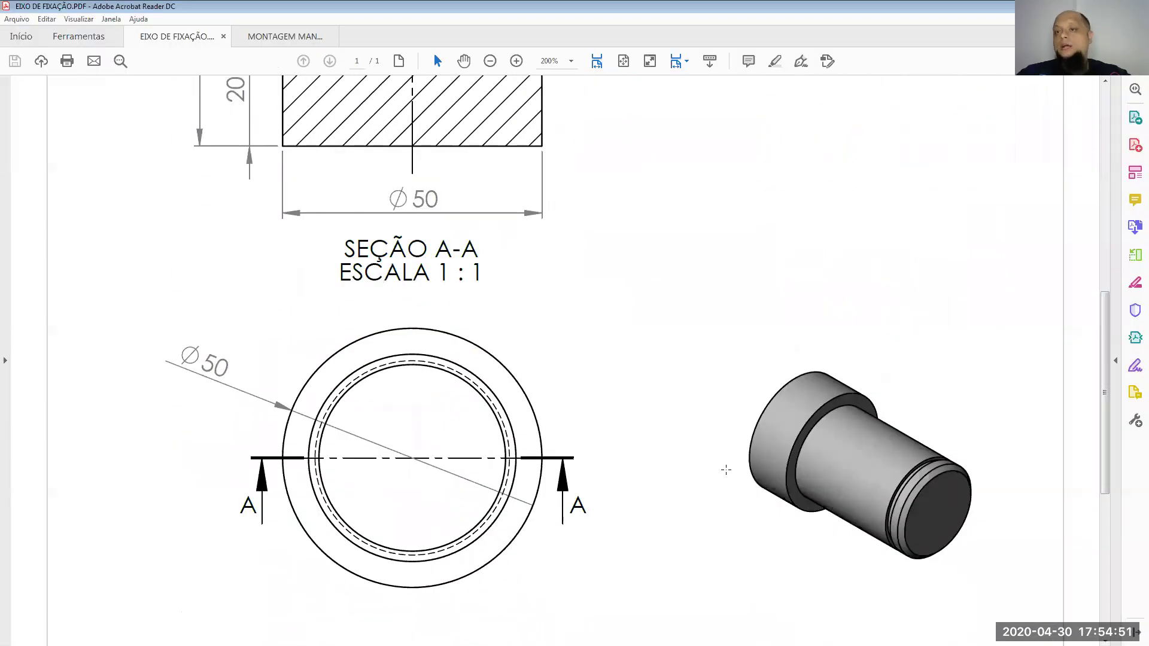
pyautogui.scroll(7, 727, 467)
pyautogui.scroll(2, 728, 462)
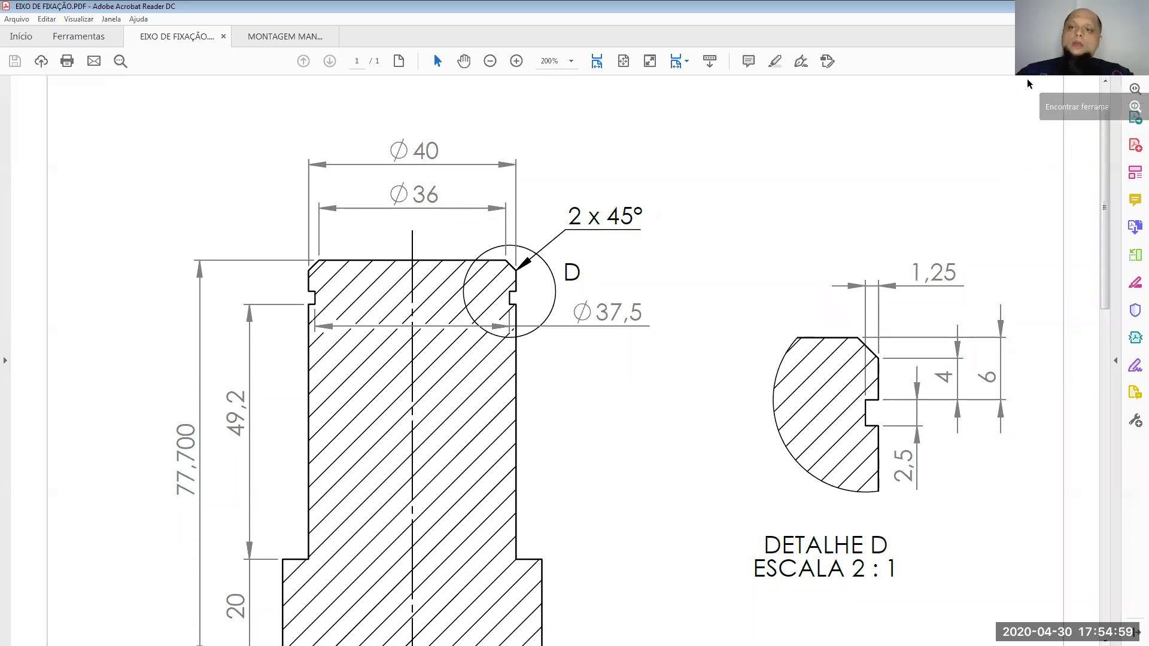
pyautogui.hotkey('alt', 'Tab')
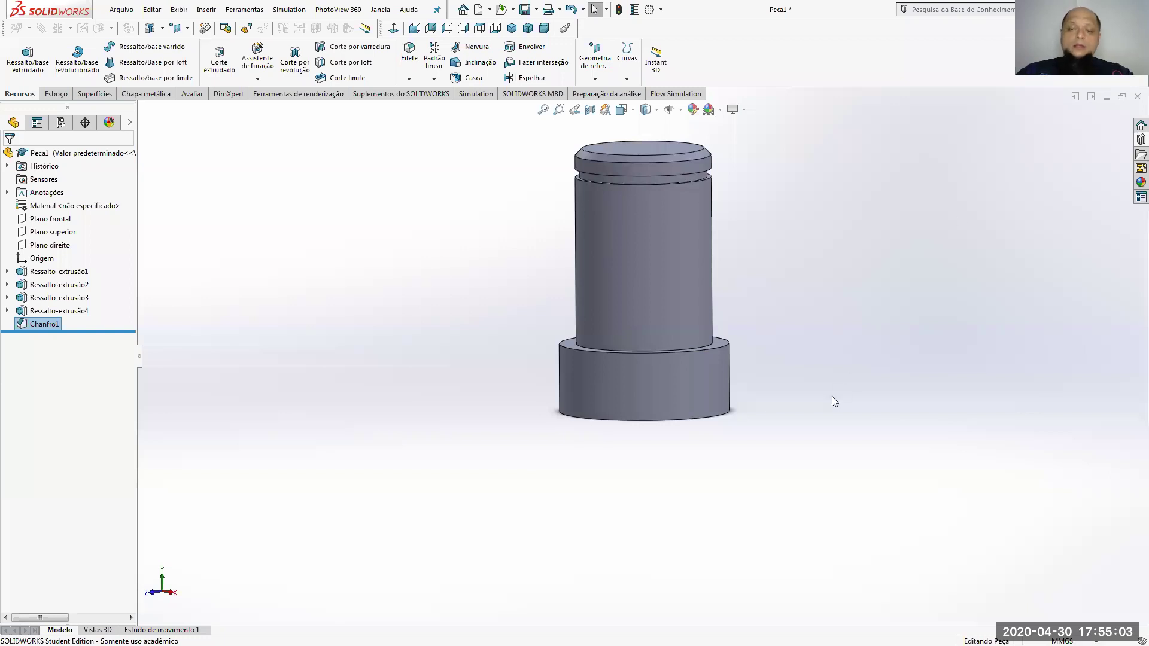
# Close the extruded shaft part without saving its changes.
pyautogui.press('z')
pyautogui.click(1136, 98)
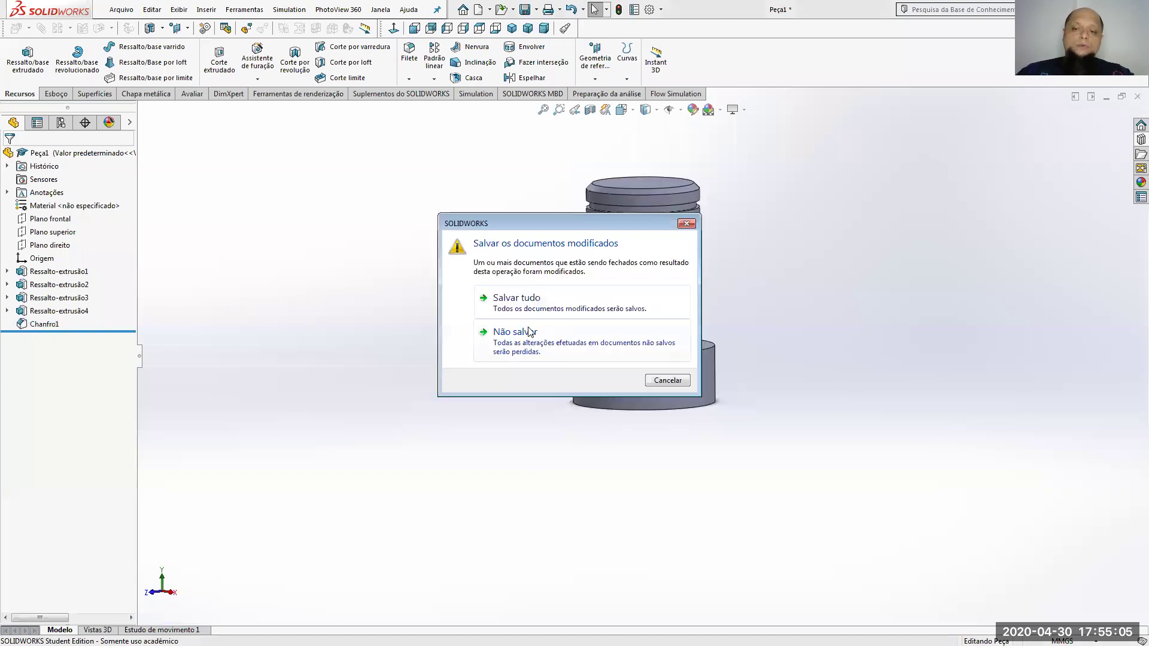
pyautogui.click(688, 340)
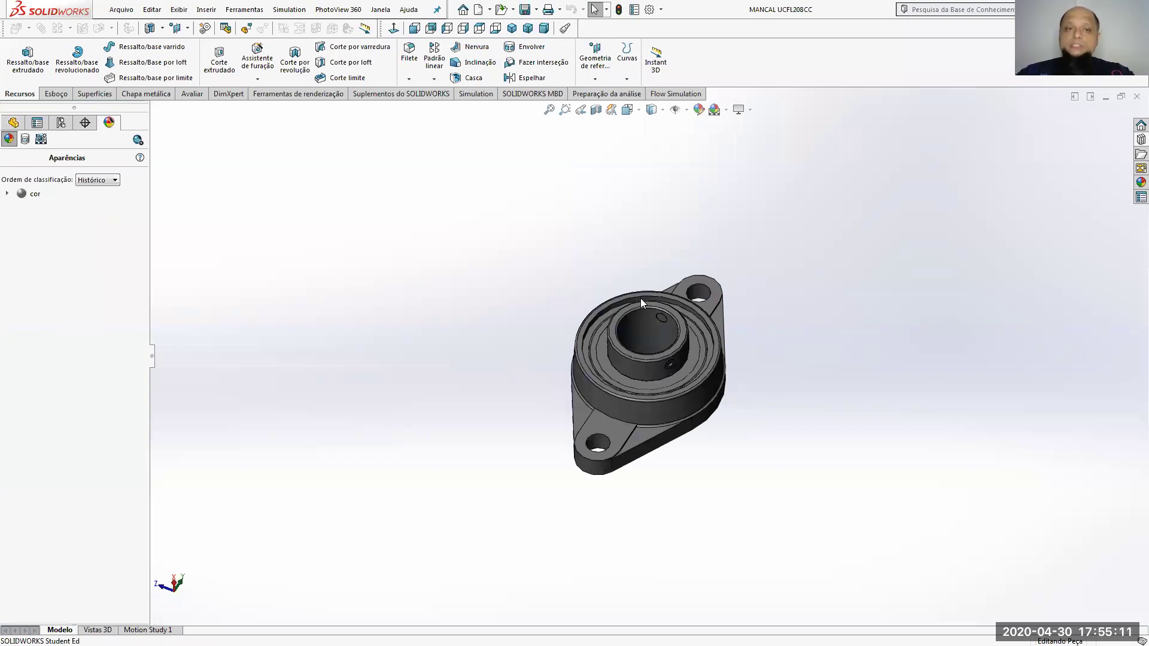
# Create a new part document and open a sketch on its front plane (Plano frontal).
pyautogui.click(55, 94)
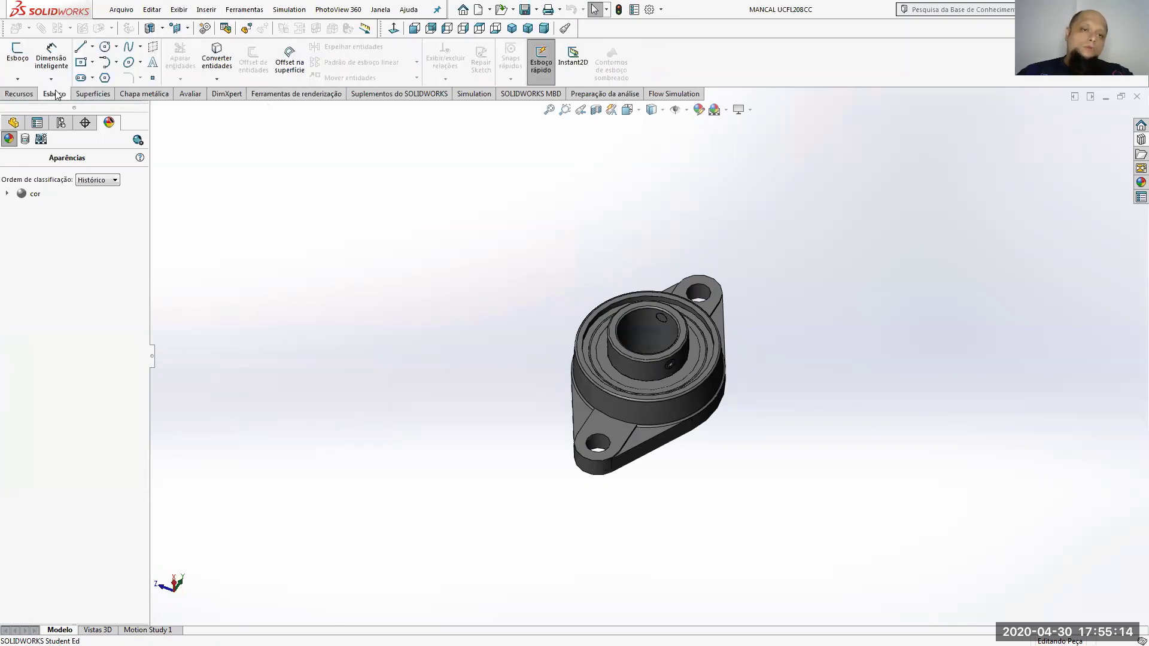
pyautogui.click(478, 10)
pyautogui.click(579, 450)
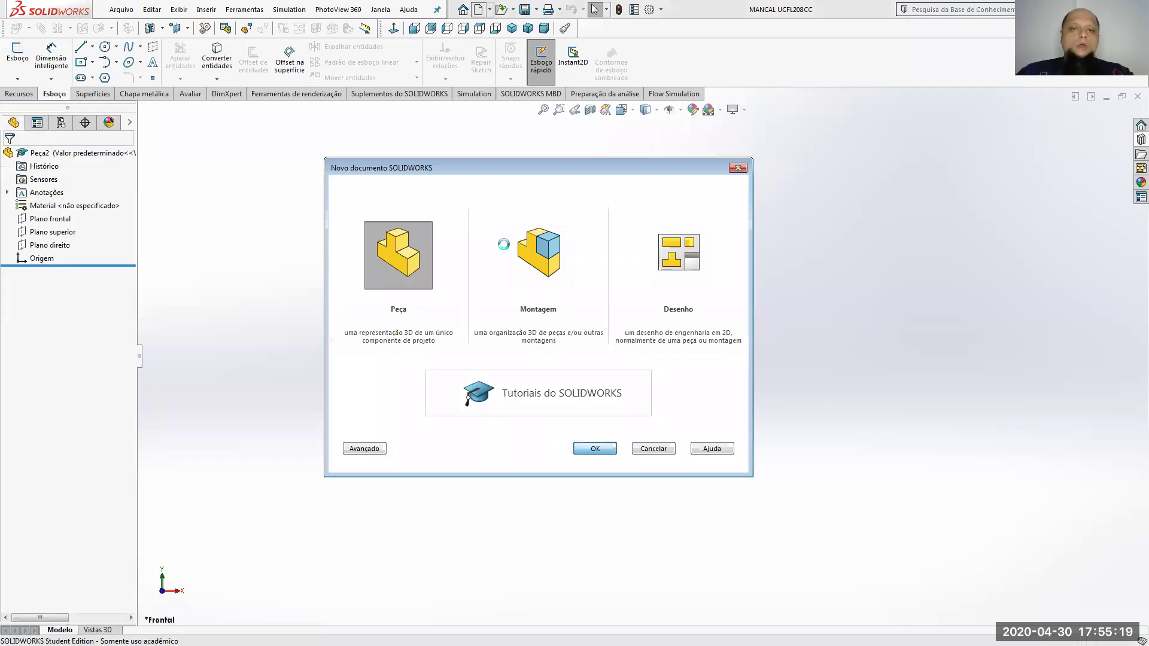
pyautogui.click(632, 110)
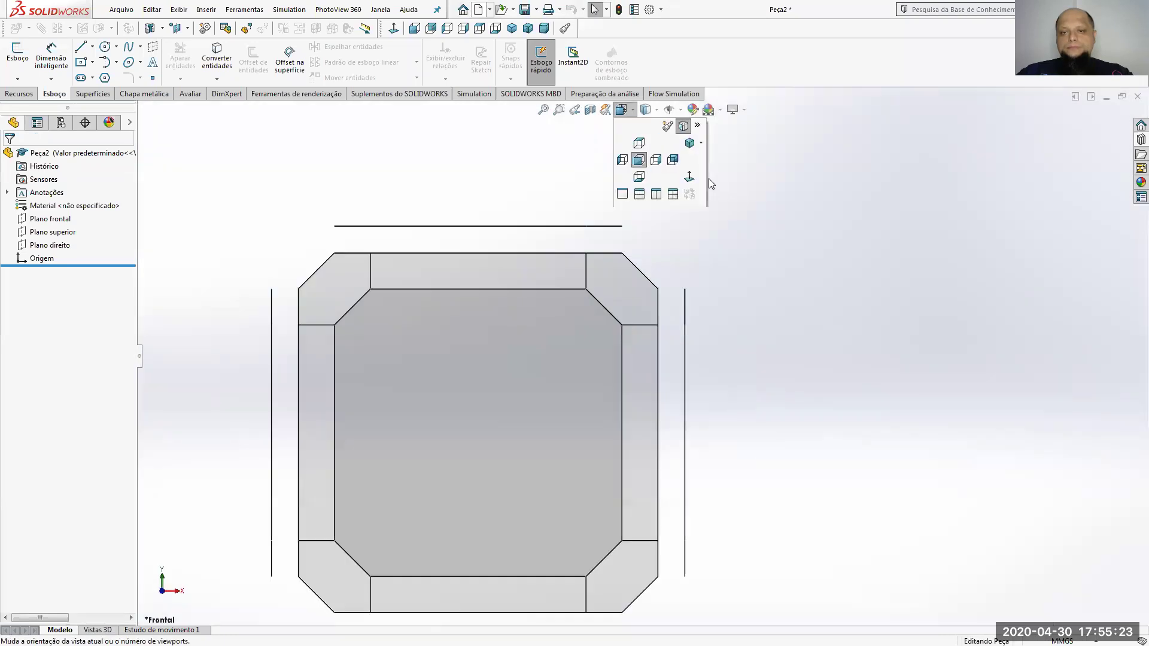
pyautogui.click(691, 149)
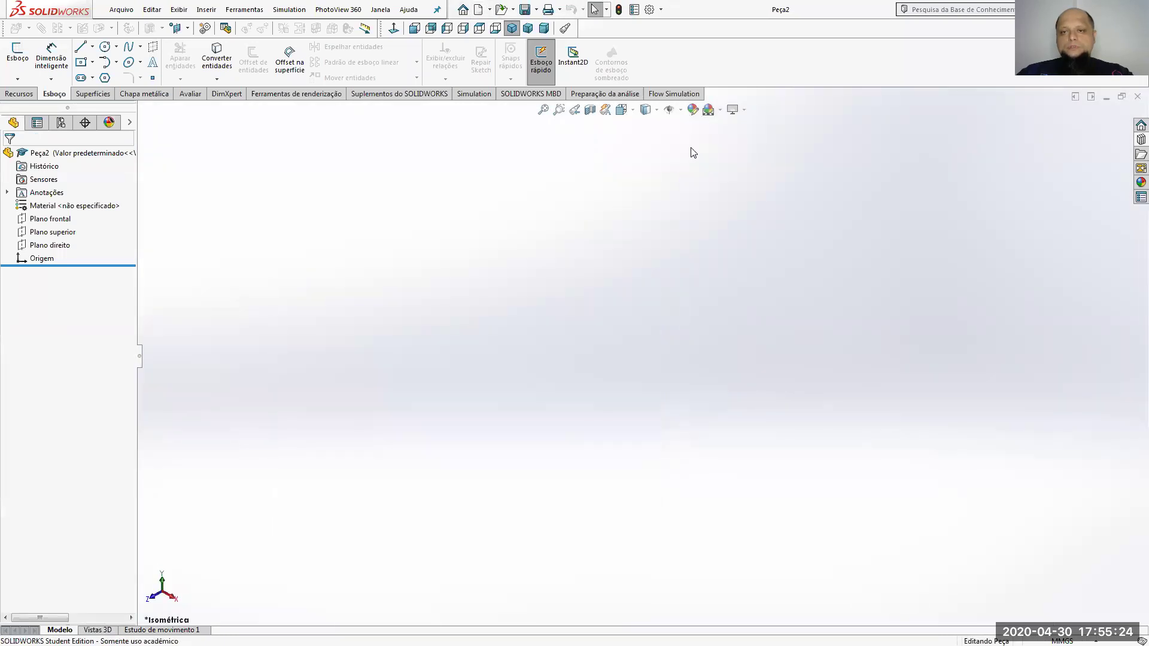
pyautogui.click(18, 54)
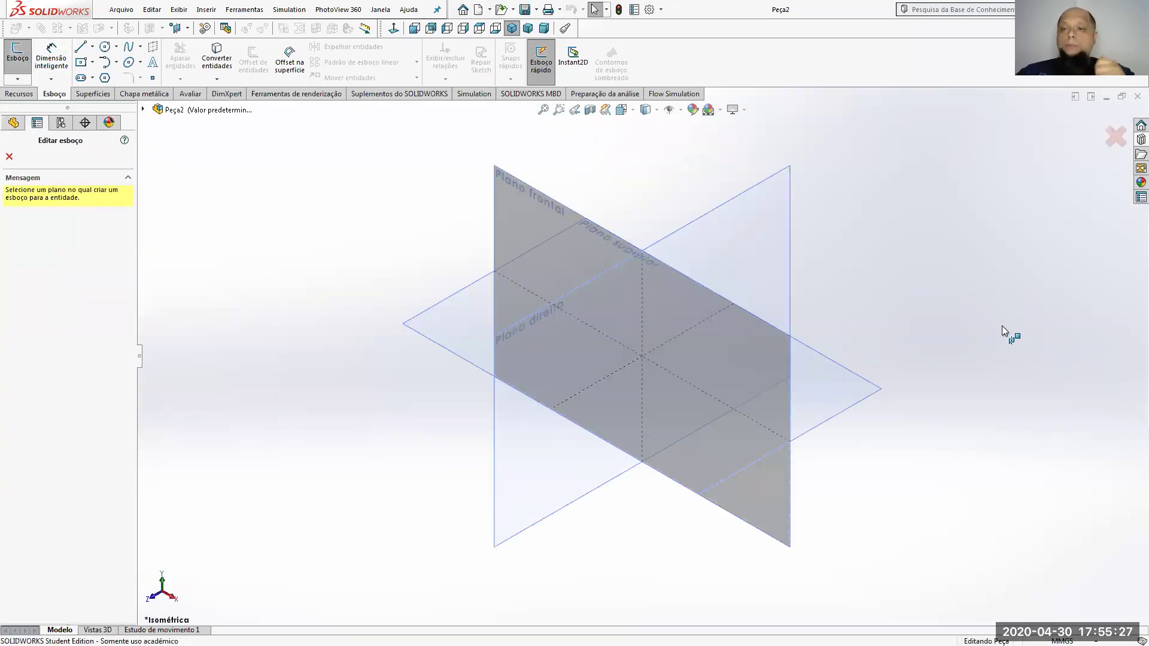
pyautogui.click(526, 202)
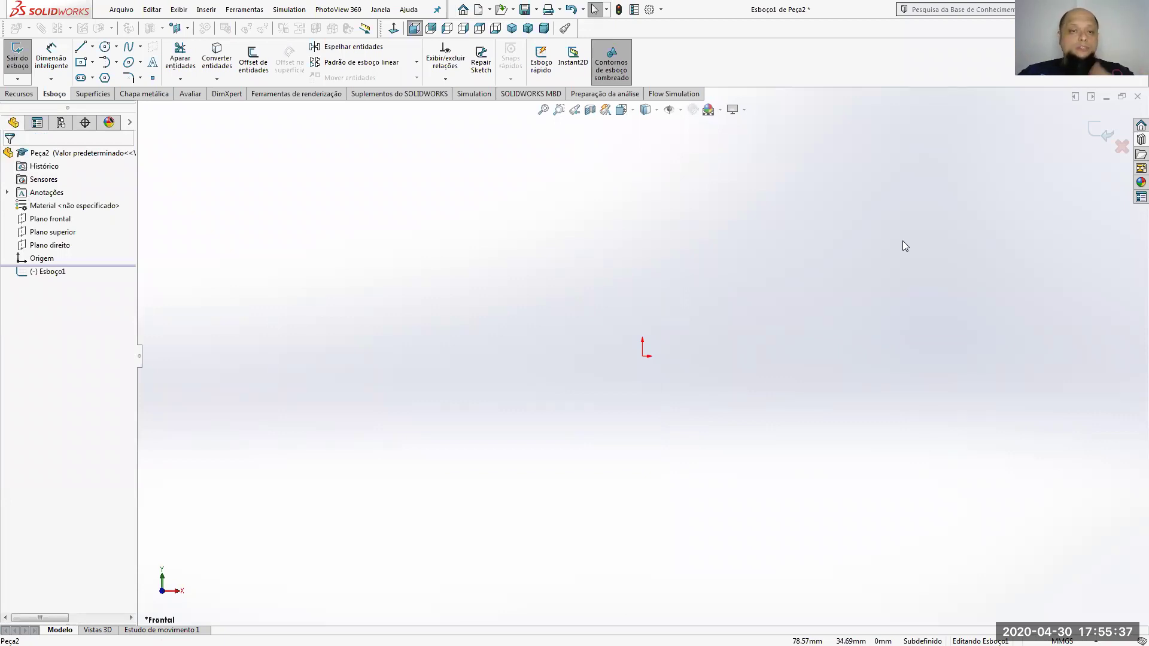
# Sketch the lower half-profile from the origin: a horizontal base about 39 mm long, a vertical flange edge, an inward shoulder and the vertical shaft side.
pyautogui.click(81, 47)
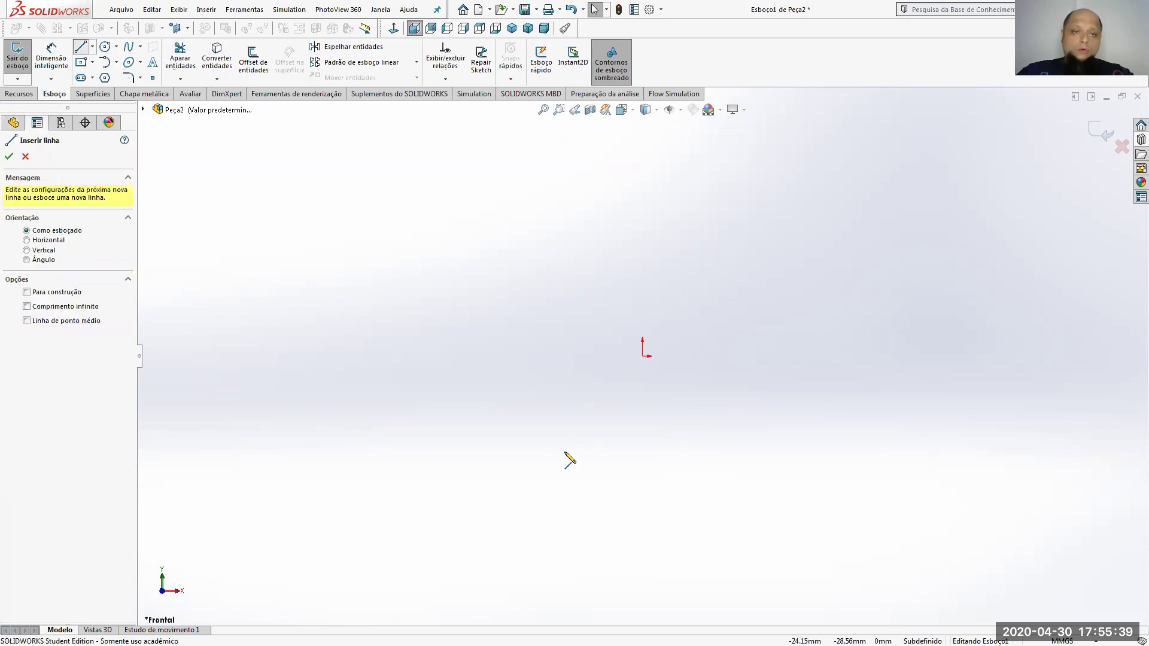
pyautogui.click(642, 356)
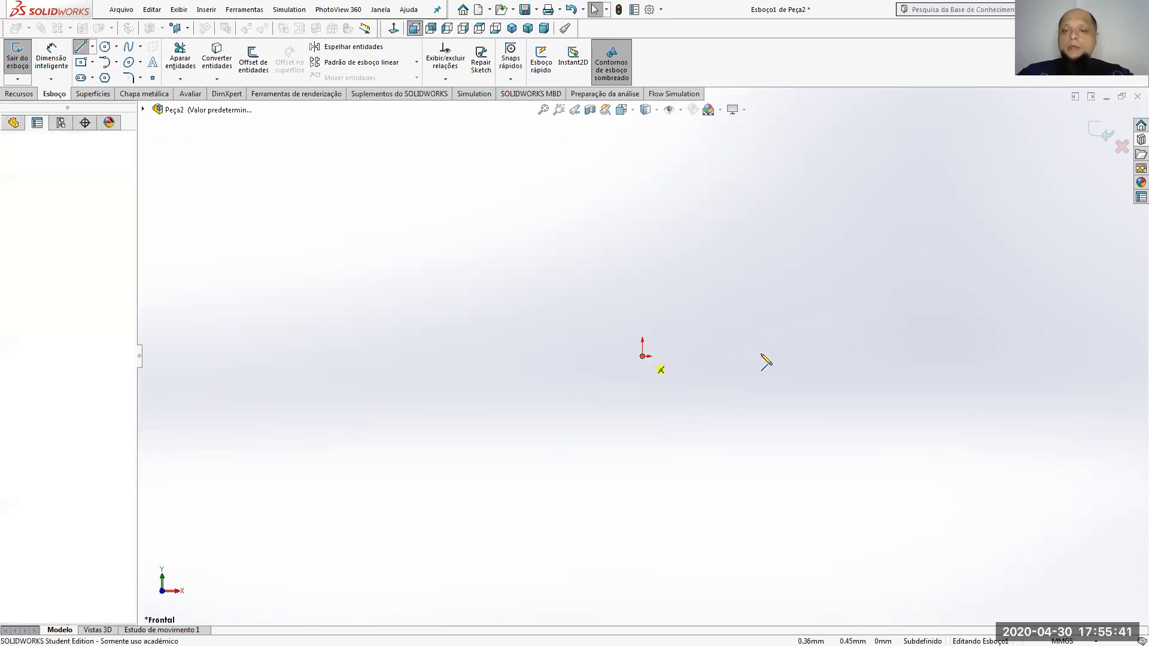
pyautogui.click(772, 356)
pyautogui.click(773, 293)
pyautogui.click(745, 293)
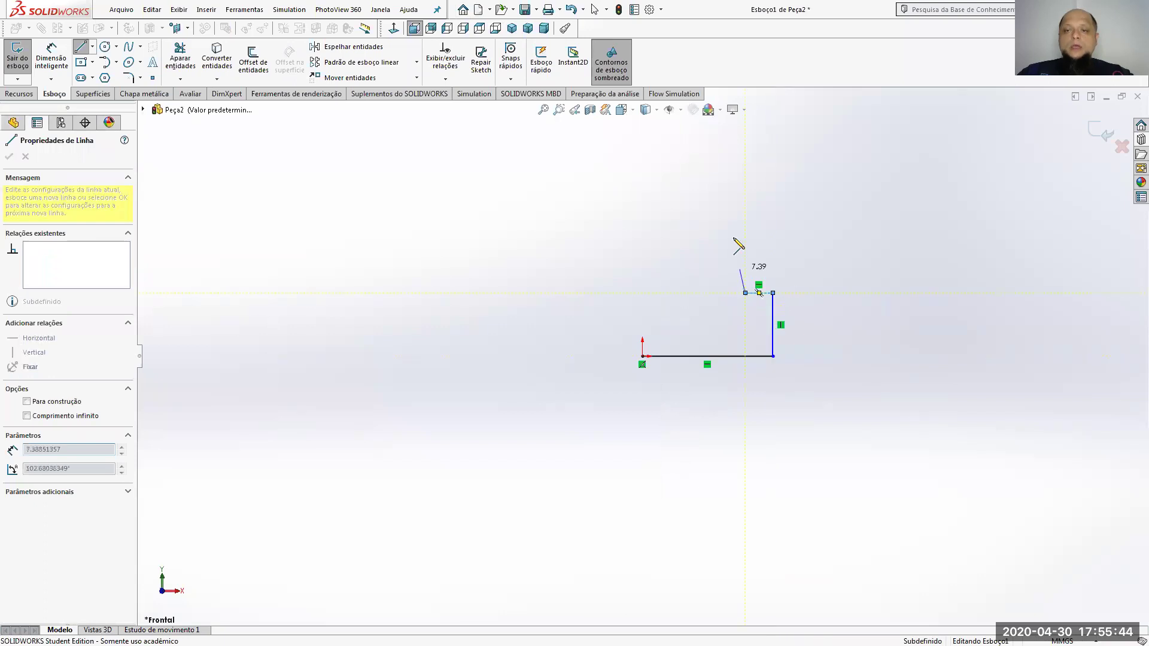
pyautogui.click(745, 184)
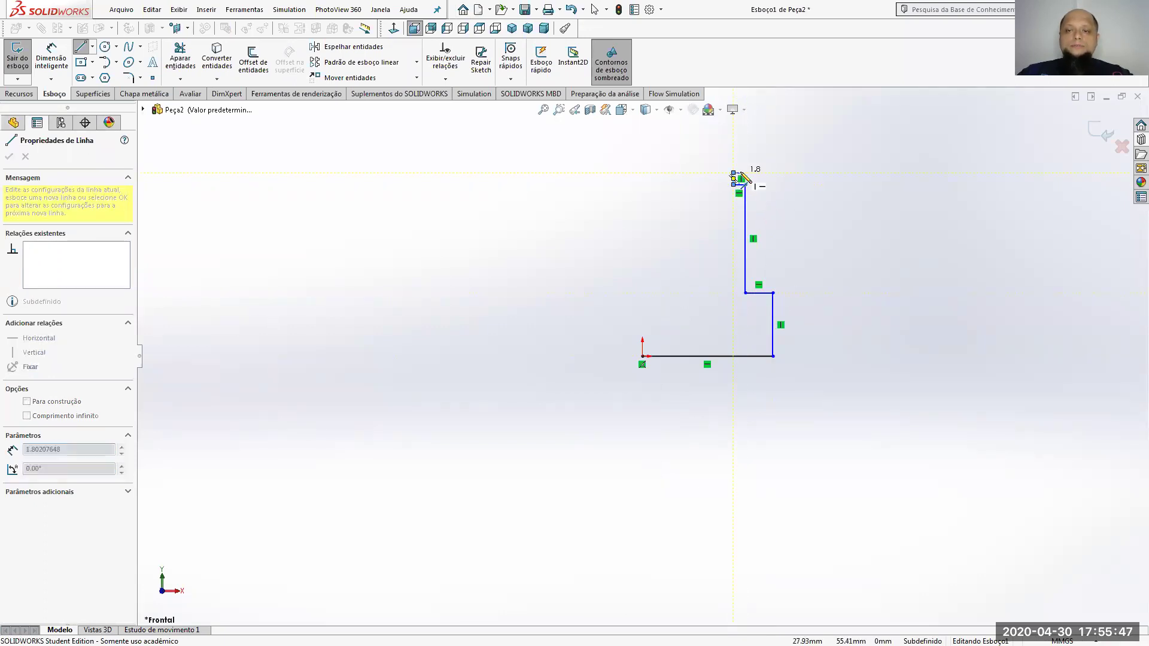
# Complete the profile with a small rectangular groove, a 45° chamfer and the top edge, closing it down to the origin with a vertical line about 65 mm long.
pyautogui.click(733, 173)
pyautogui.click(745, 173)
pyautogui.click(745, 155)
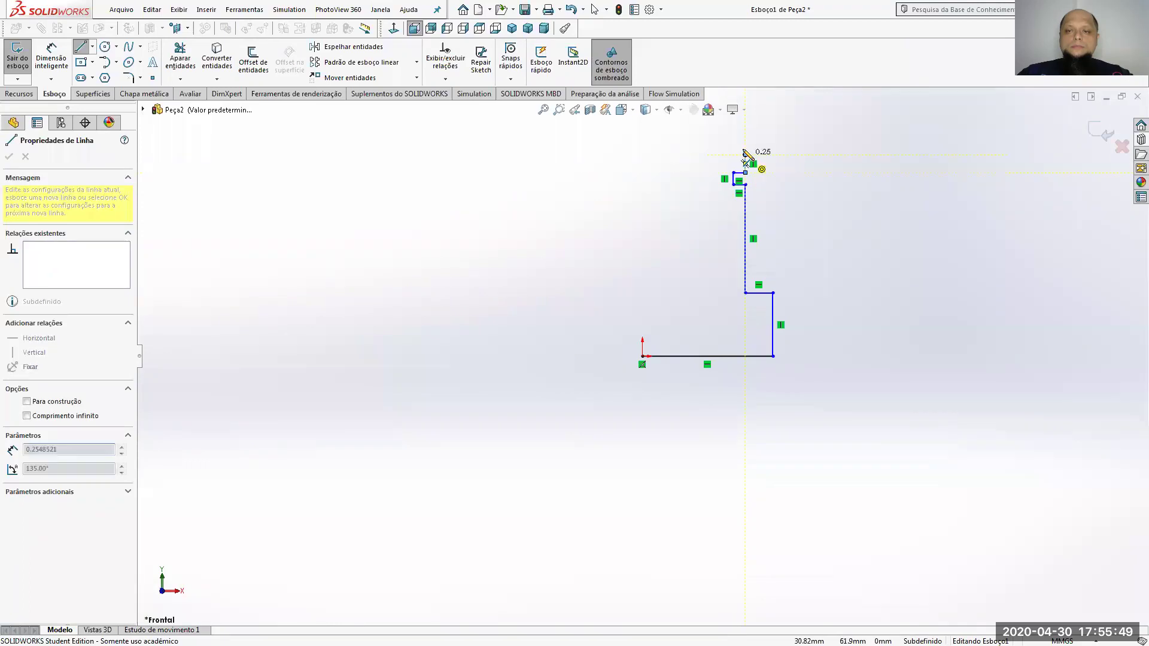
pyautogui.doubleClick(731, 139)
pyautogui.click(642, 139)
pyautogui.click(642, 356)
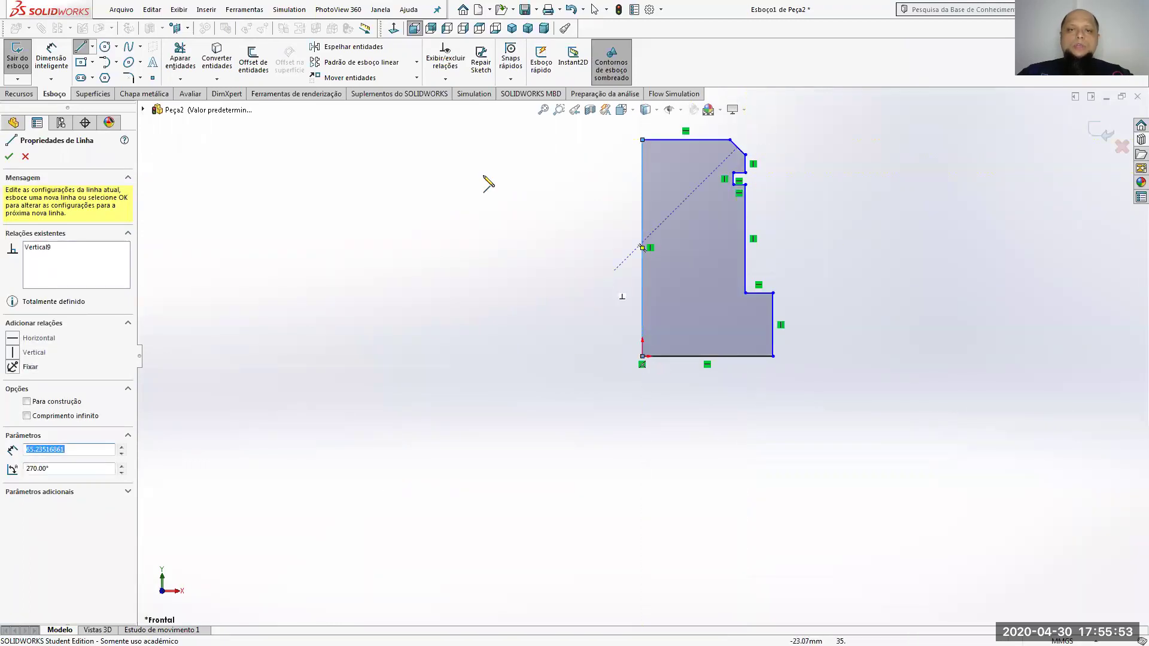
pyautogui.click(9, 157)
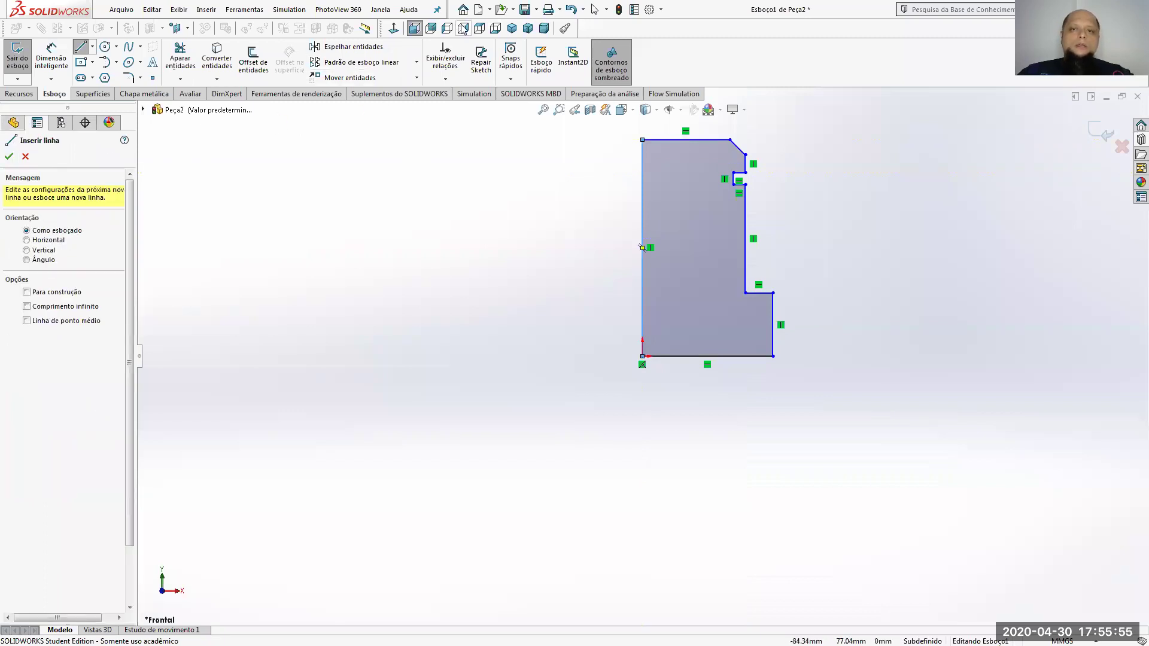
# Dimension the profile's horizontal base line at 25 mm.
pyautogui.press('f')
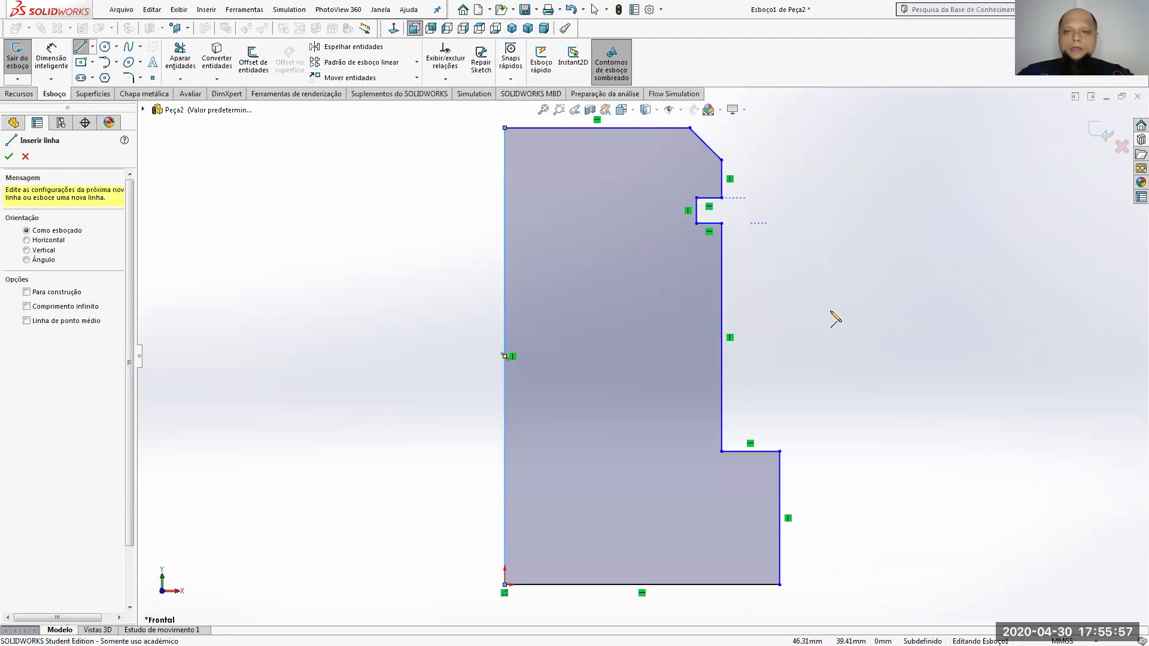
pyautogui.scroll(-2, 831, 312)
pyautogui.scroll(3, 831, 311)
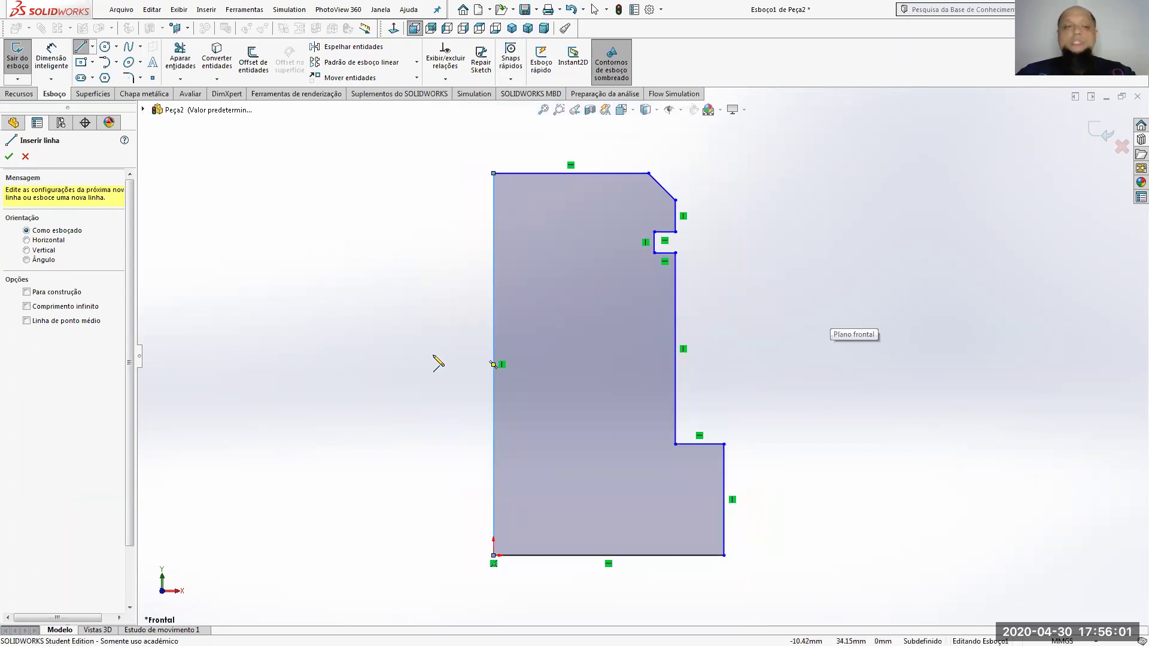
pyautogui.click(52, 57)
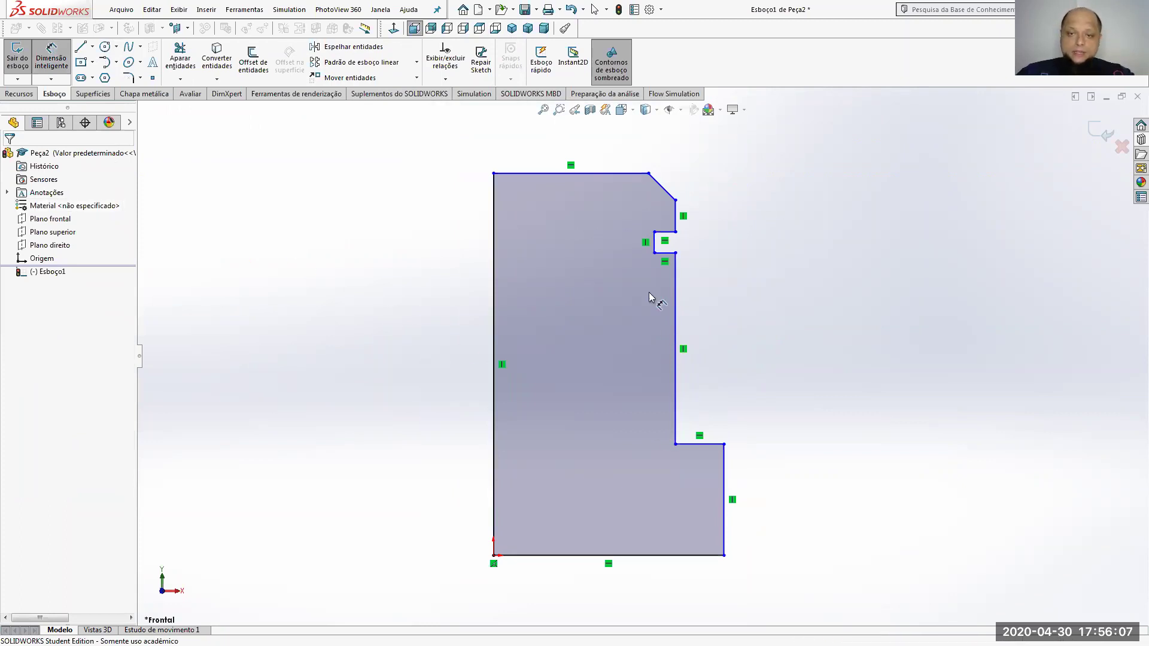
pyautogui.click(654, 243)
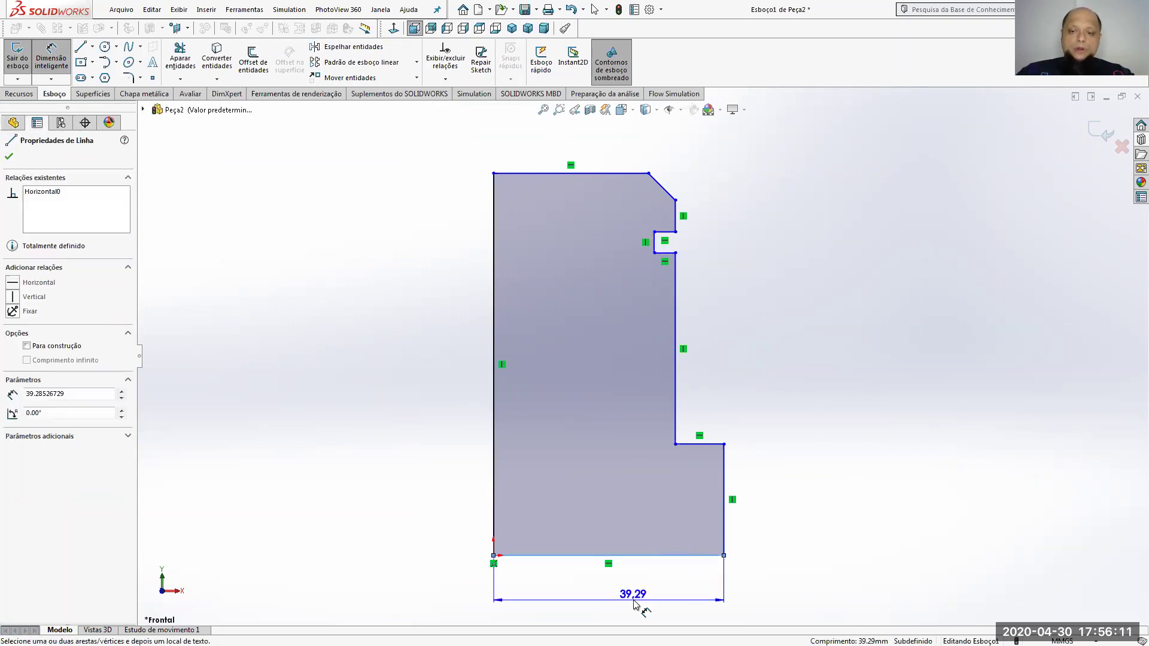
pyautogui.click(635, 601)
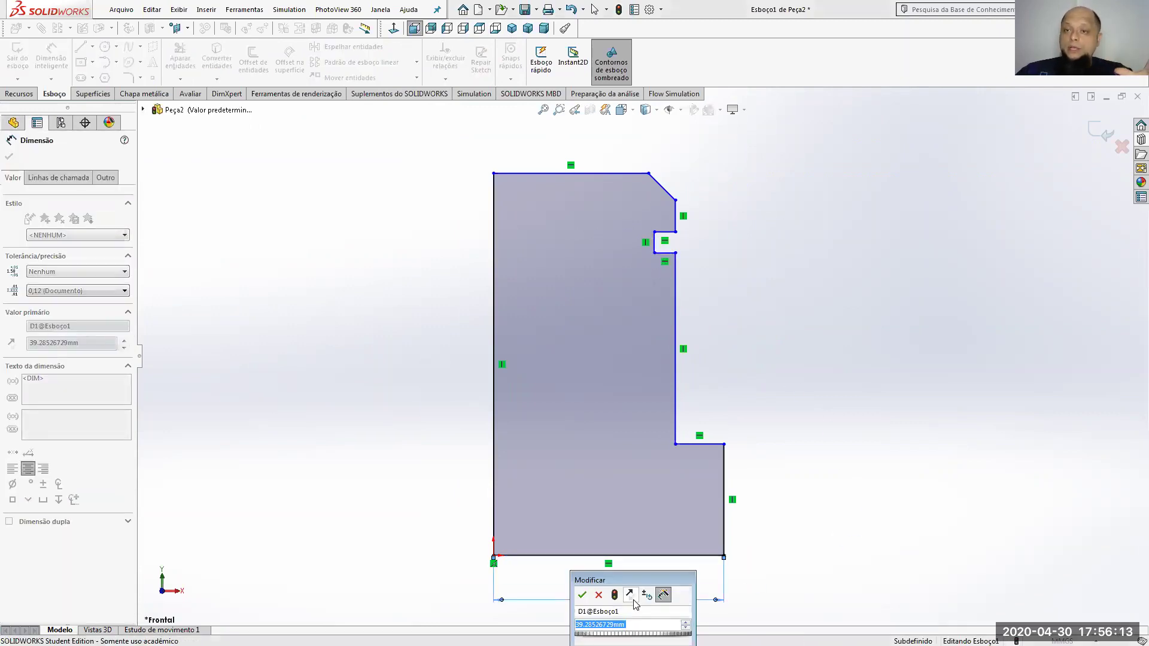
pyautogui.write('25')
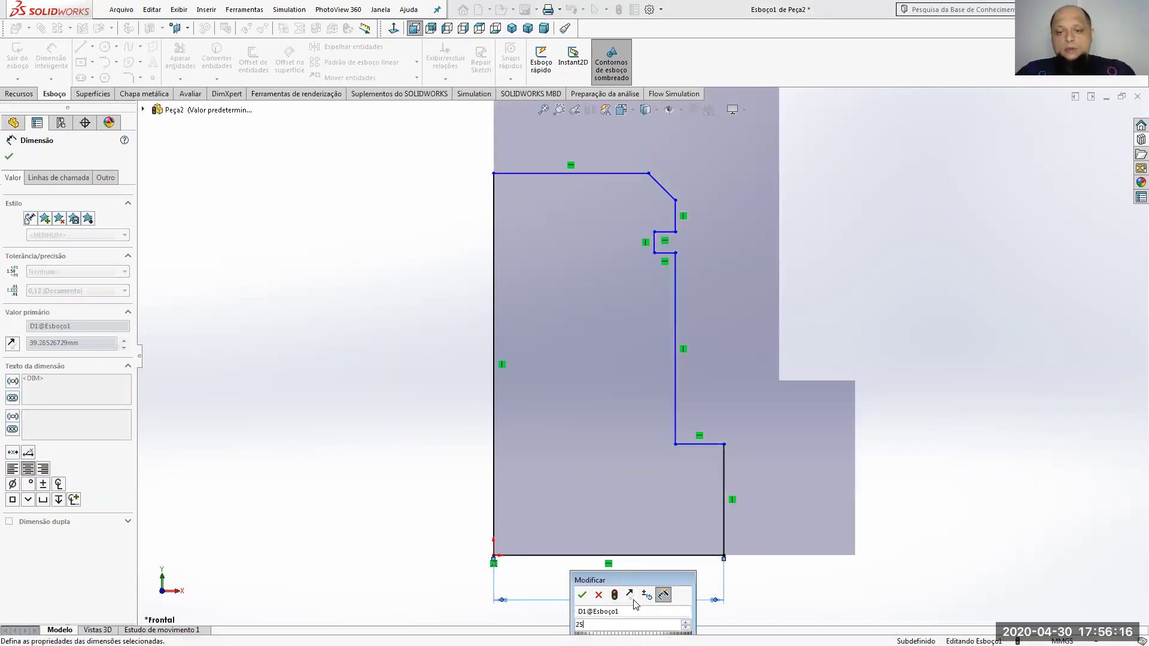
pyautogui.press('Return')
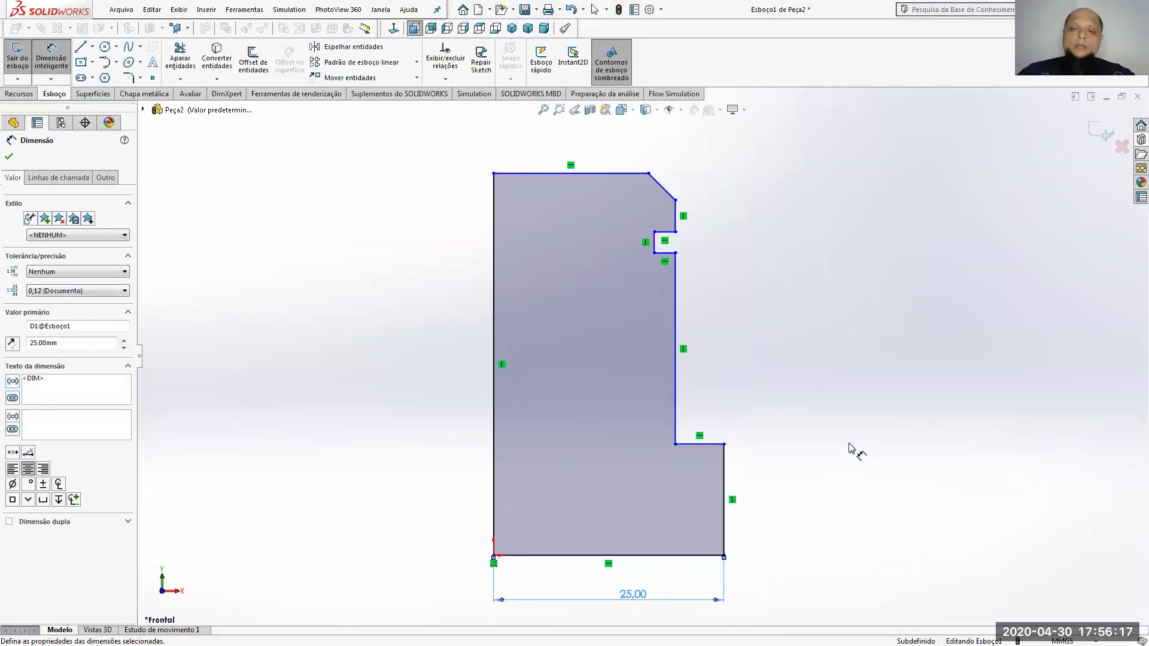
# Dimension the distance between the long shaft side and the vertical axis line at 20 mm.
pyautogui.click(676, 410)
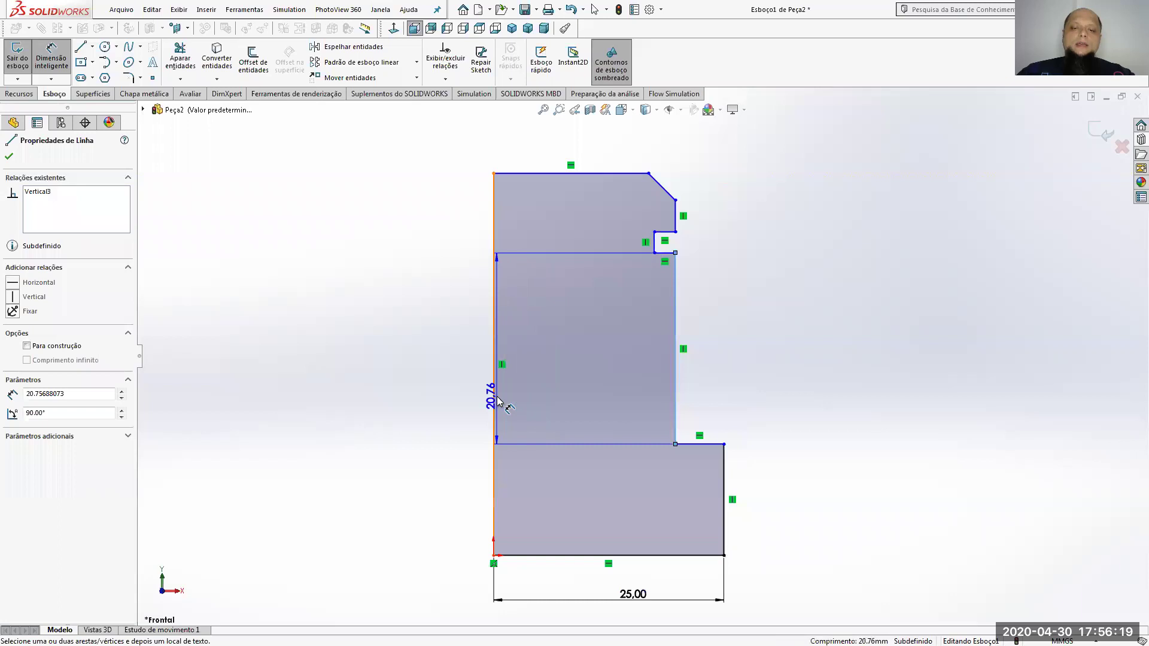
pyautogui.click(548, 391)
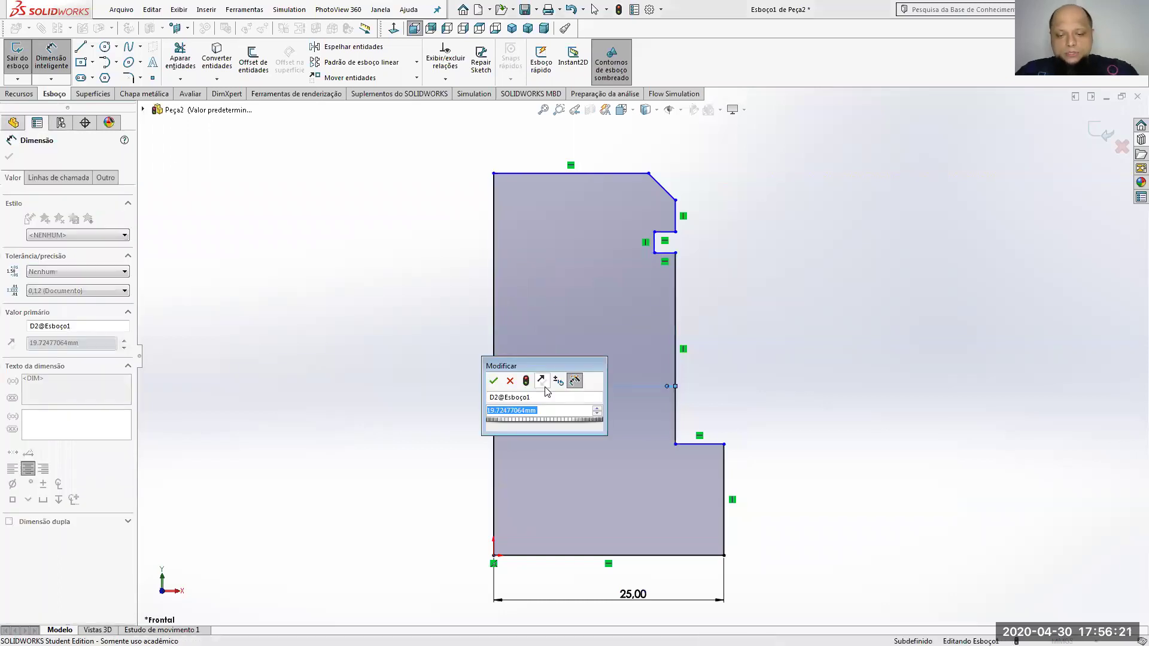
pyautogui.write('20')
pyautogui.press('Return')
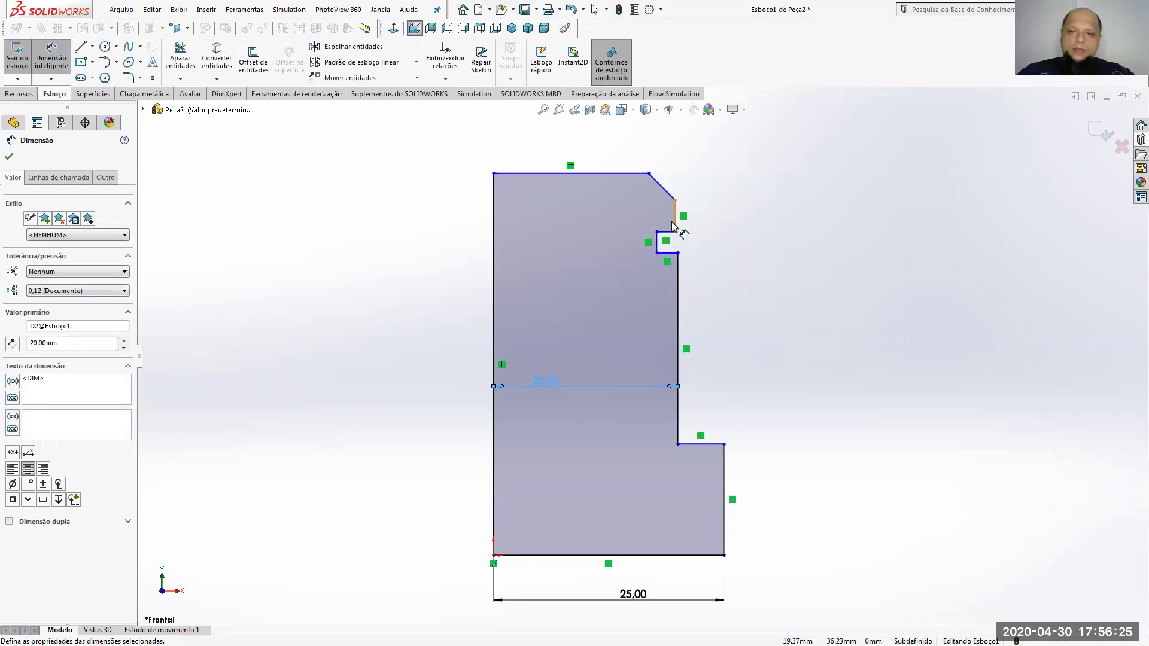
pyautogui.press('Escape')
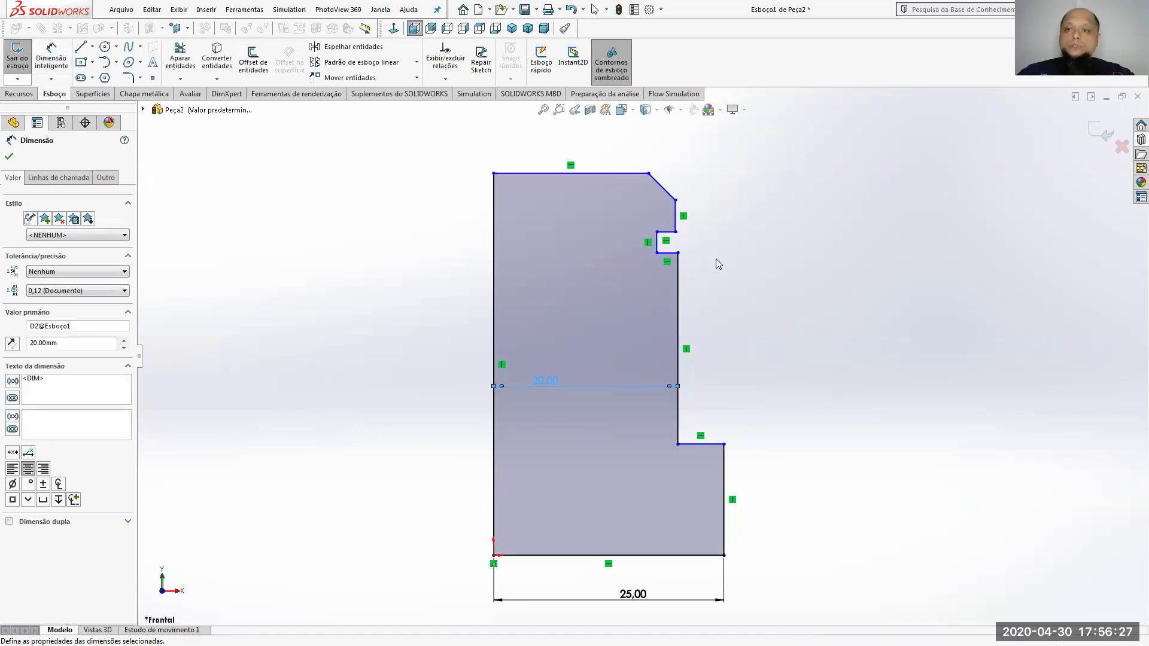
# Make the short vertical line above the groove collinear with the long shaft side below it.
pyautogui.click(676, 219)
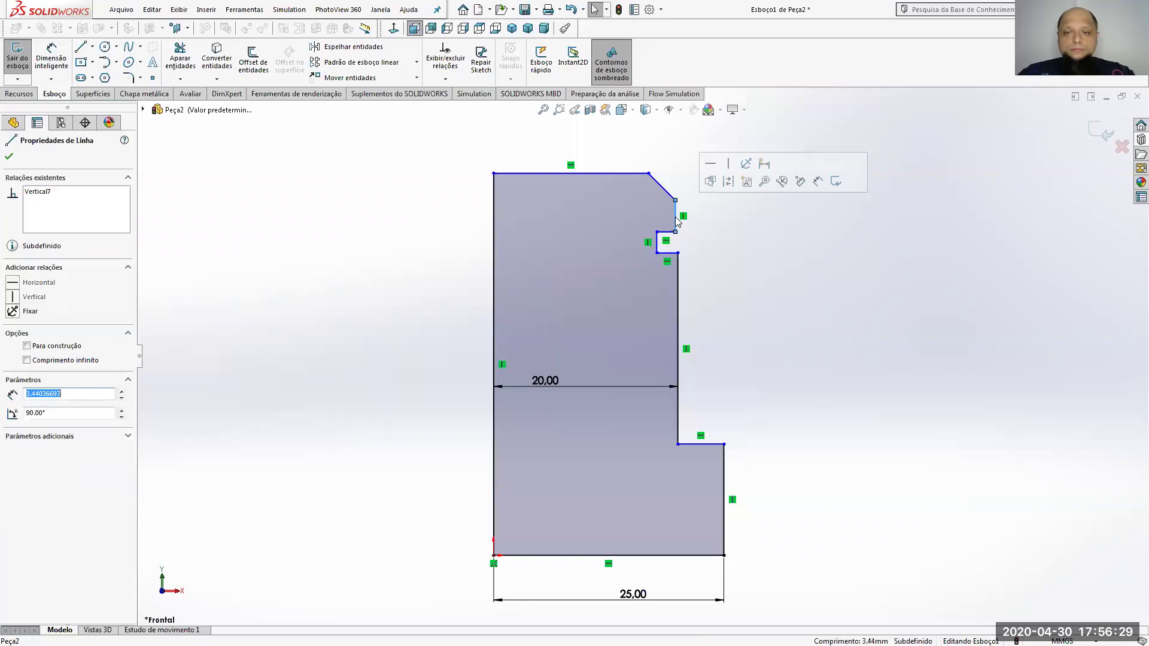
pyautogui.keyDown('ctrl'); pyautogui.click(679, 274); pyautogui.keyUp('ctrl')
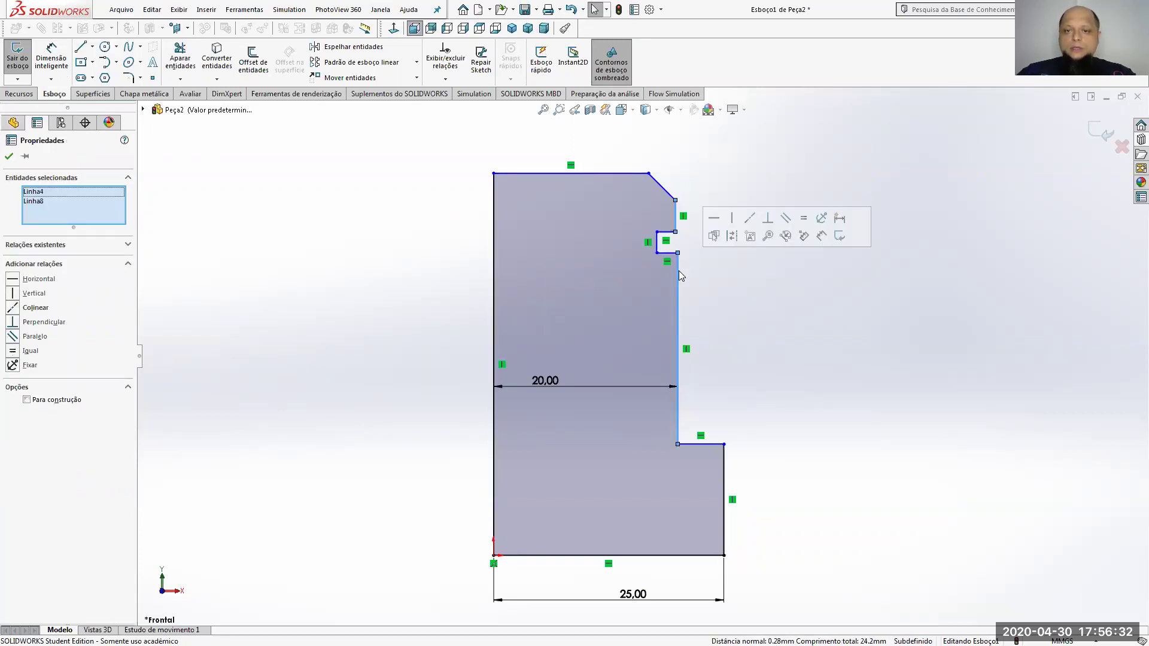
pyautogui.click(747, 220)
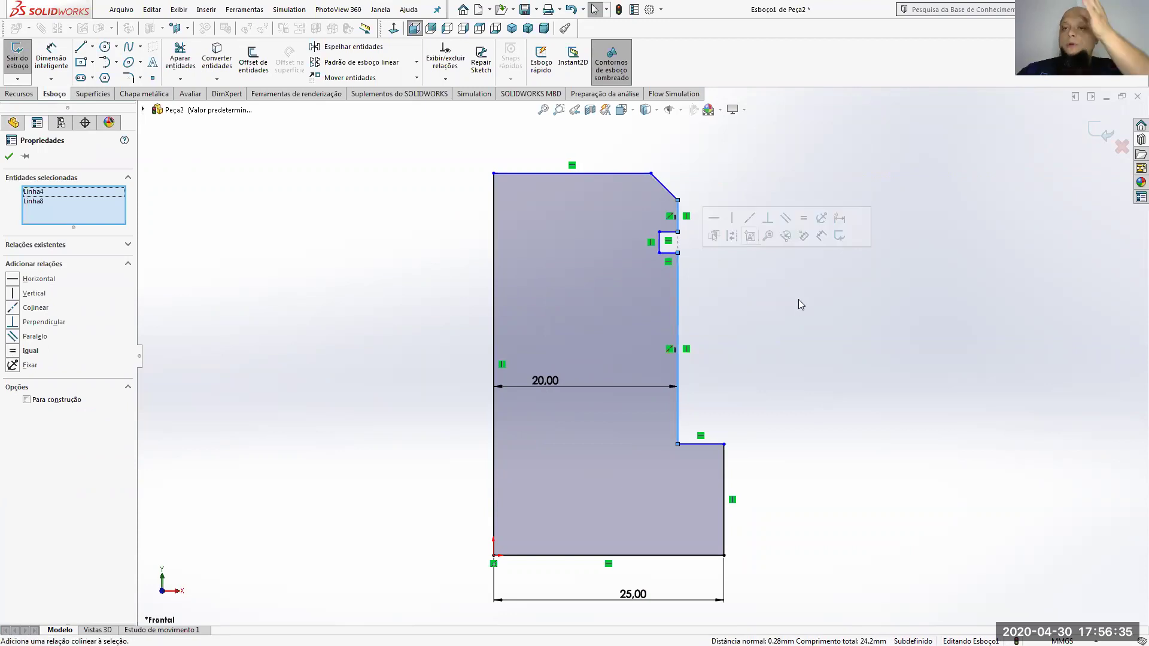
# Add a 45° angular dimension between the profile's top edge and the chamfer line.
pyautogui.click(51, 59)
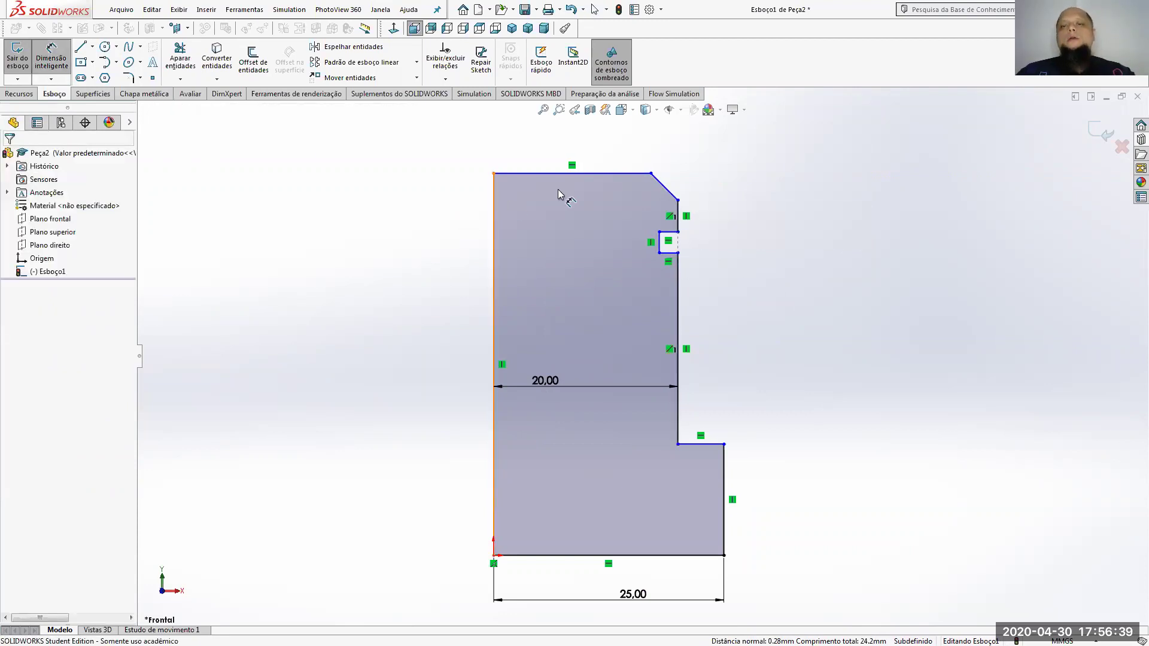
pyautogui.click(643, 174)
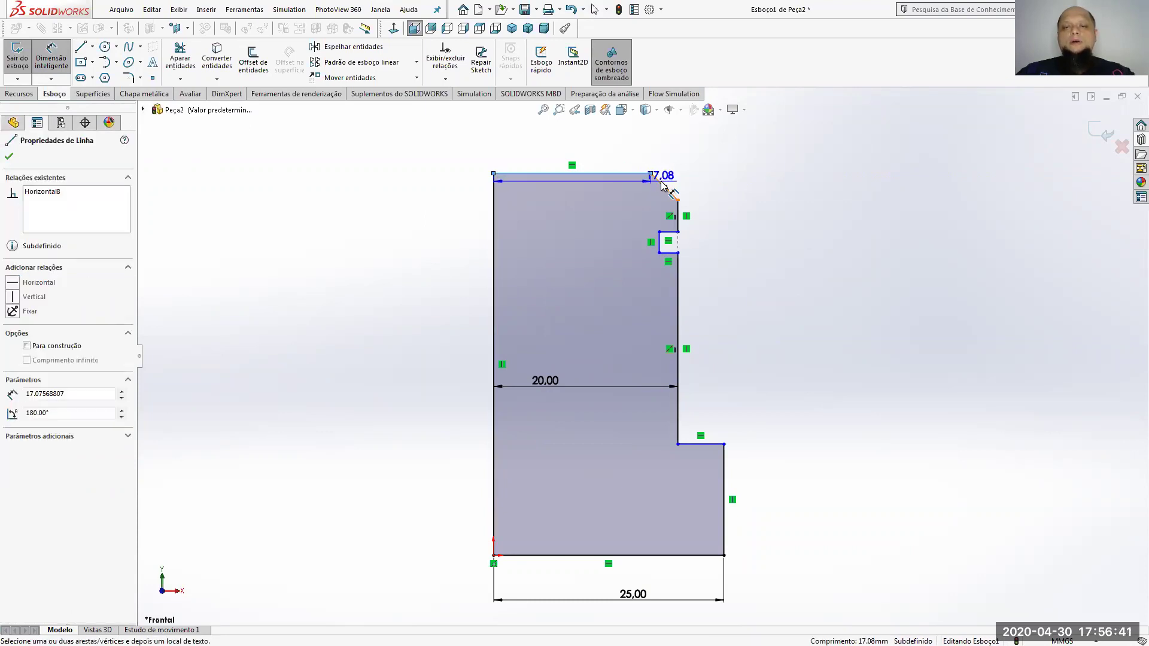
pyautogui.click(663, 186)
pyautogui.click(727, 186)
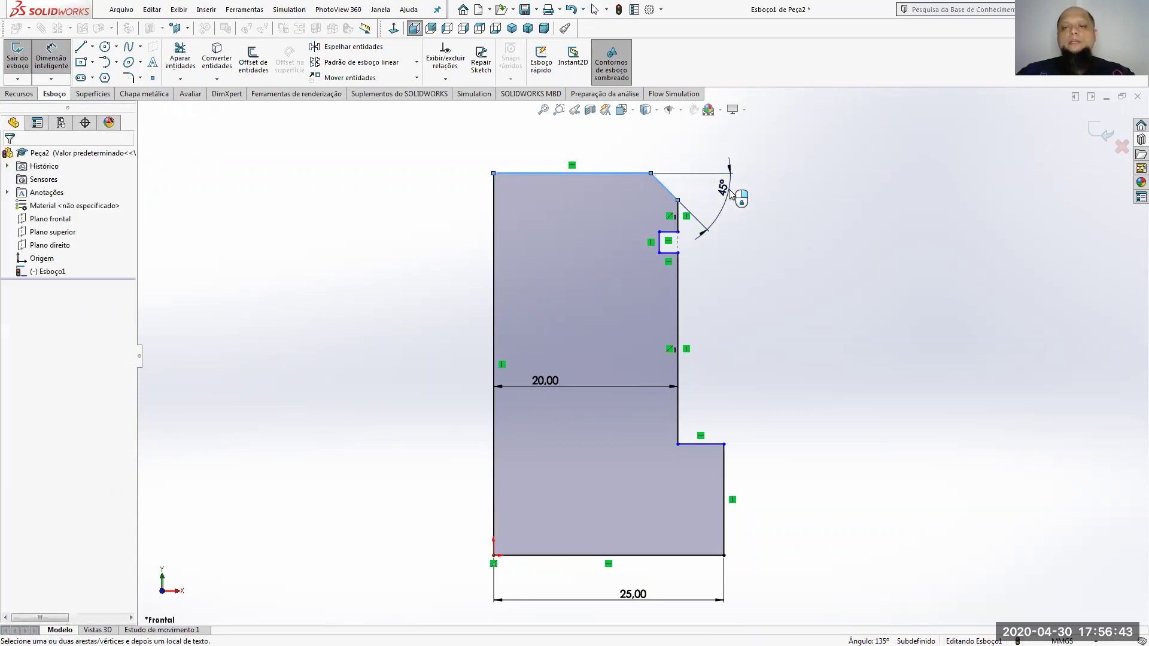
pyautogui.click(789, 214)
pyautogui.click(677, 184)
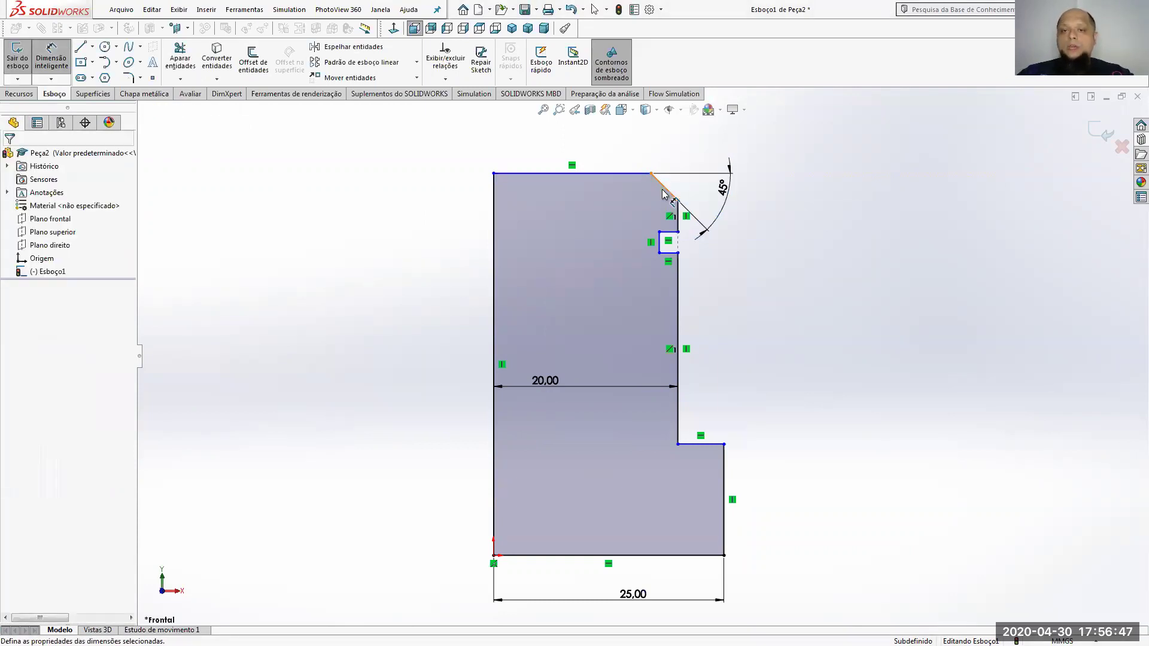
pyautogui.click(638, 175)
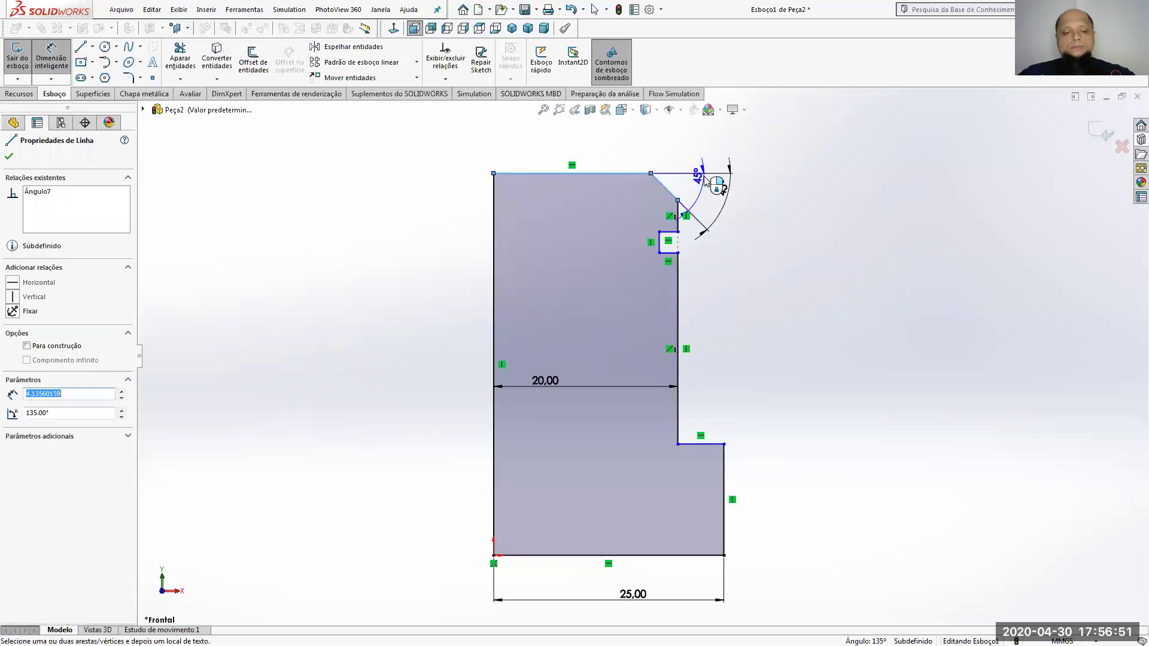
pyautogui.press('Escape')
pyautogui.click(640, 173)
pyautogui.press('Escape')
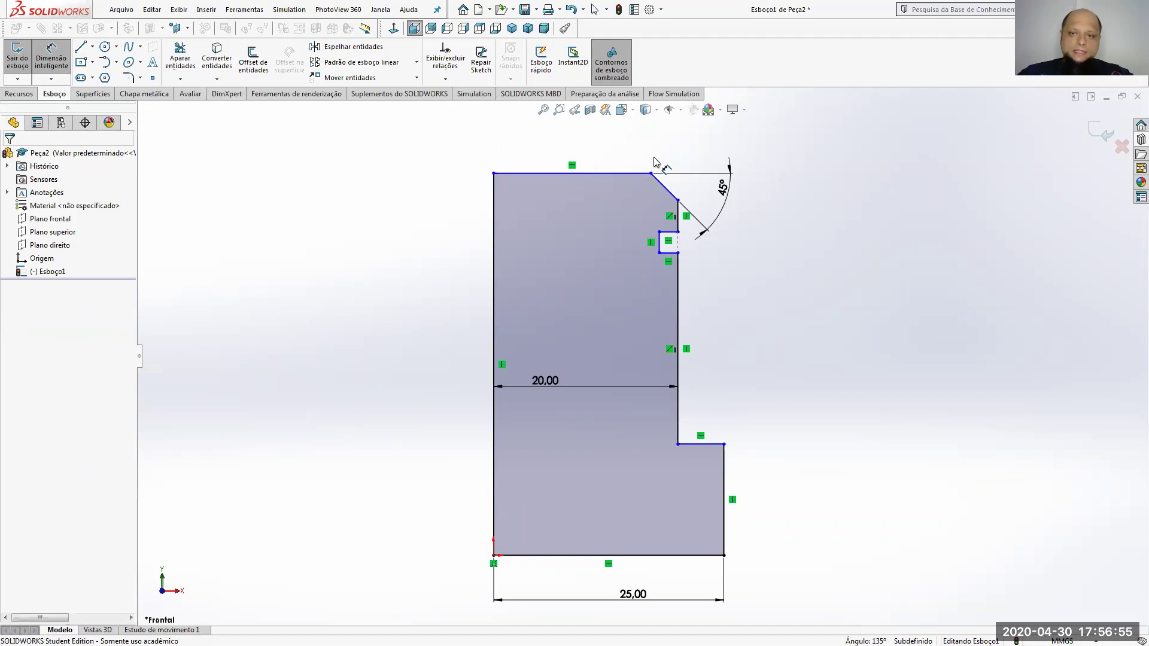
# Dimension the vertical distance between the profile's top edge and the groove's upper edge at 6 mm.
pyautogui.click(636, 173)
pyautogui.click(678, 231)
pyautogui.click(797, 212)
pyautogui.write('6')
pyautogui.press('Return')
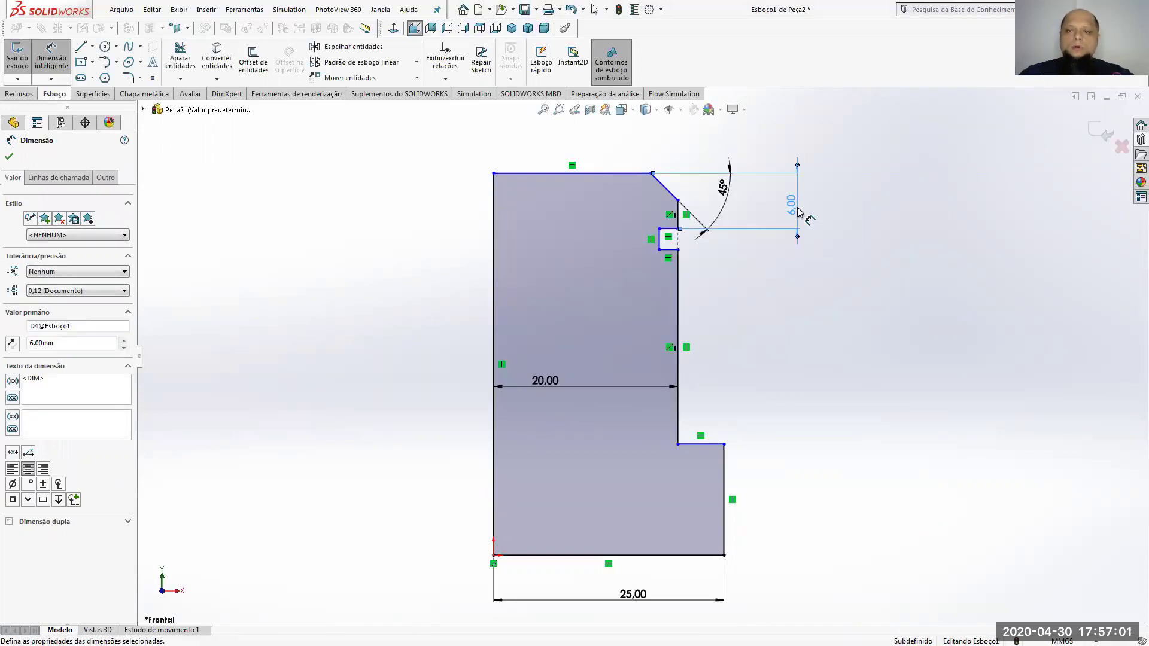
pyautogui.click(859, 213)
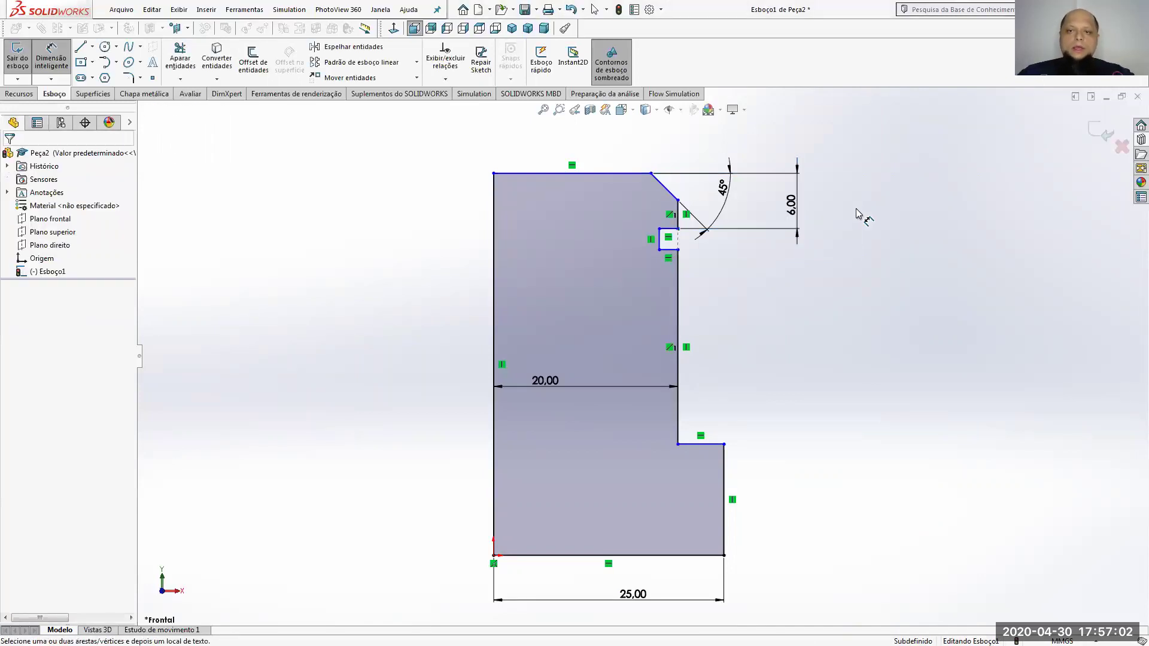
# Dimension the groove's inner vertical line to set the groove width to 2.5 mm.
pyautogui.click(661, 242)
pyautogui.click(612, 239)
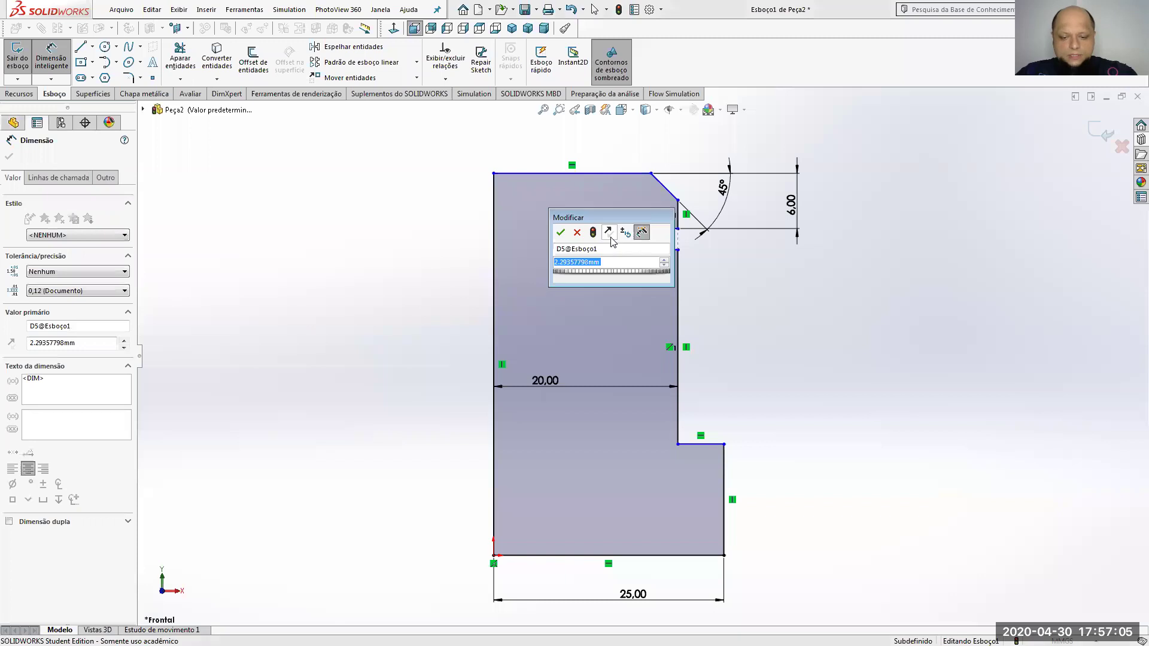
pyautogui.write('2,5')
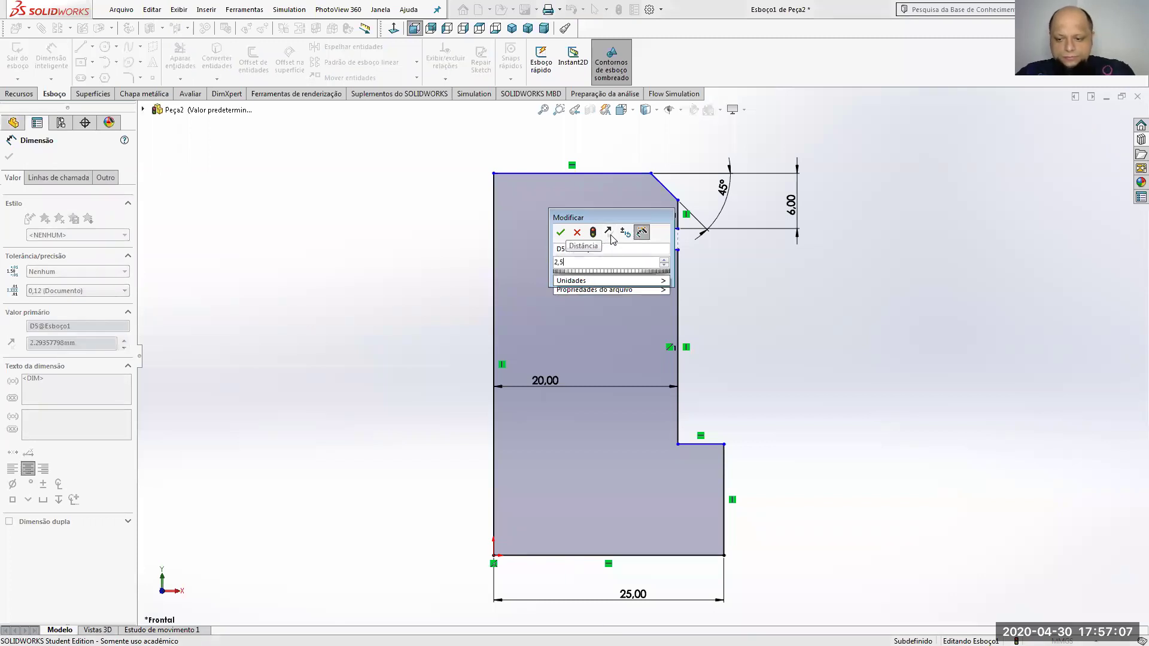
pyautogui.press('Return')
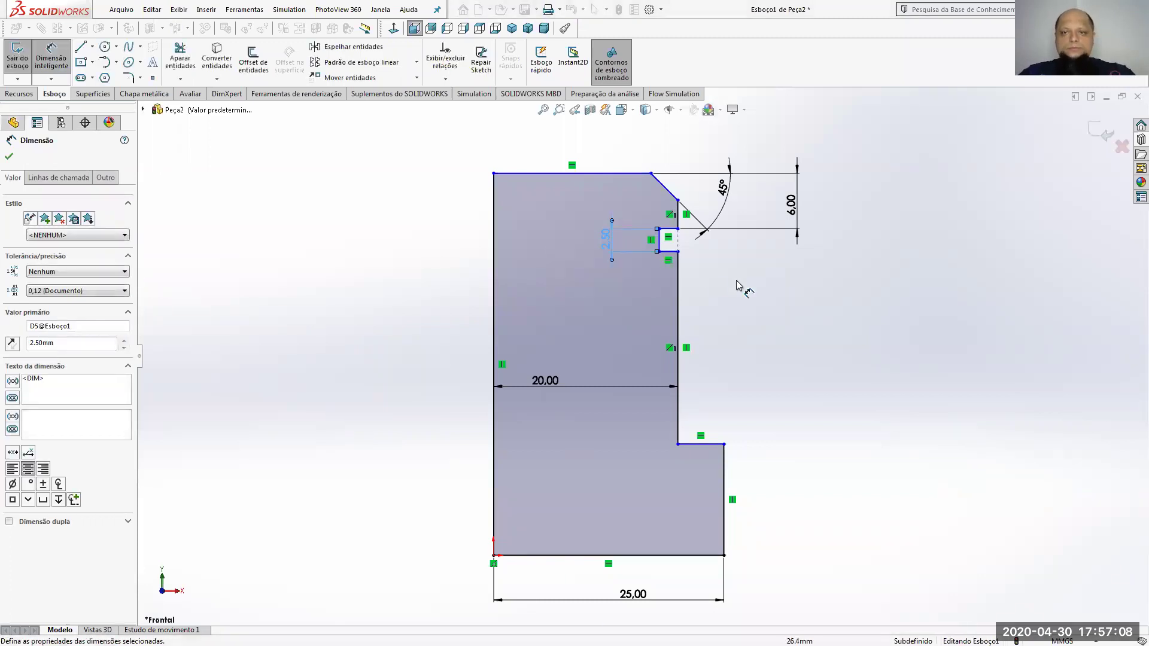
# Dimension the distance from the vertical axis line to the groove's inner line as 37,5/2.
pyautogui.click(678, 243)
pyautogui.click(494, 236)
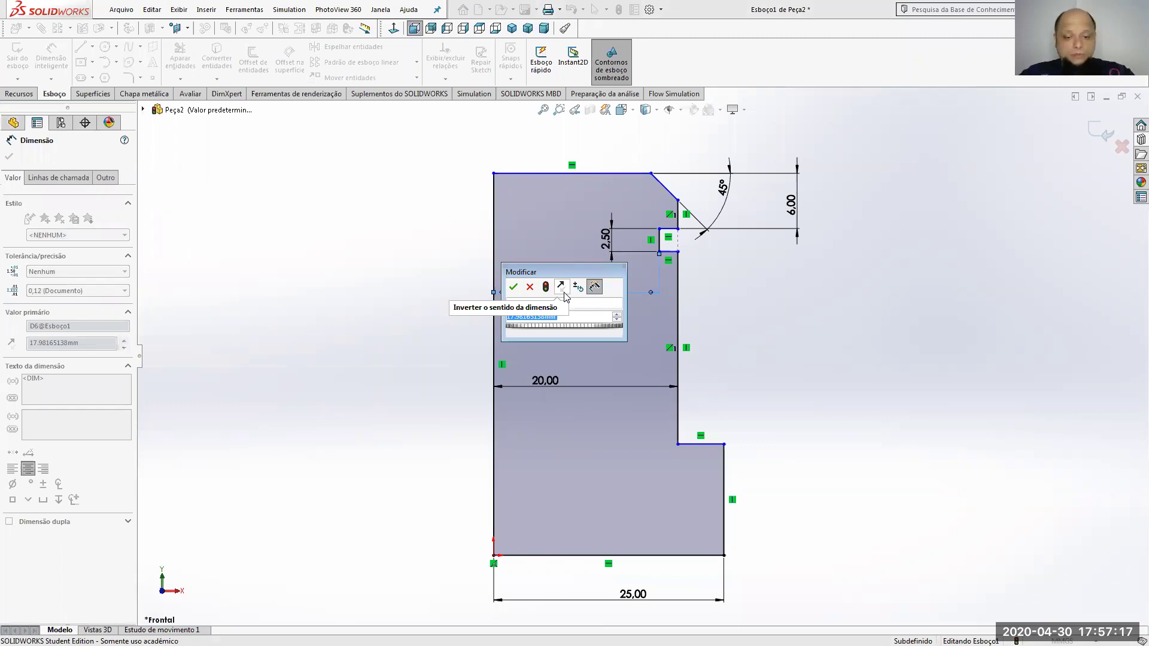
pyautogui.write('37')
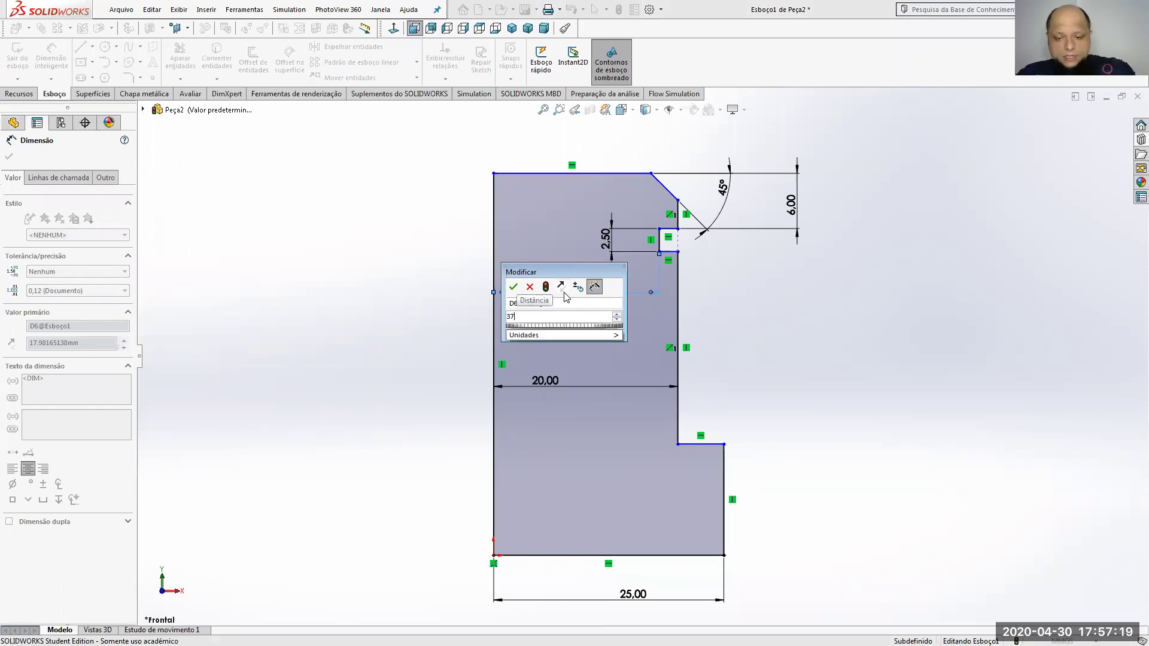
pyautogui.write(',5')
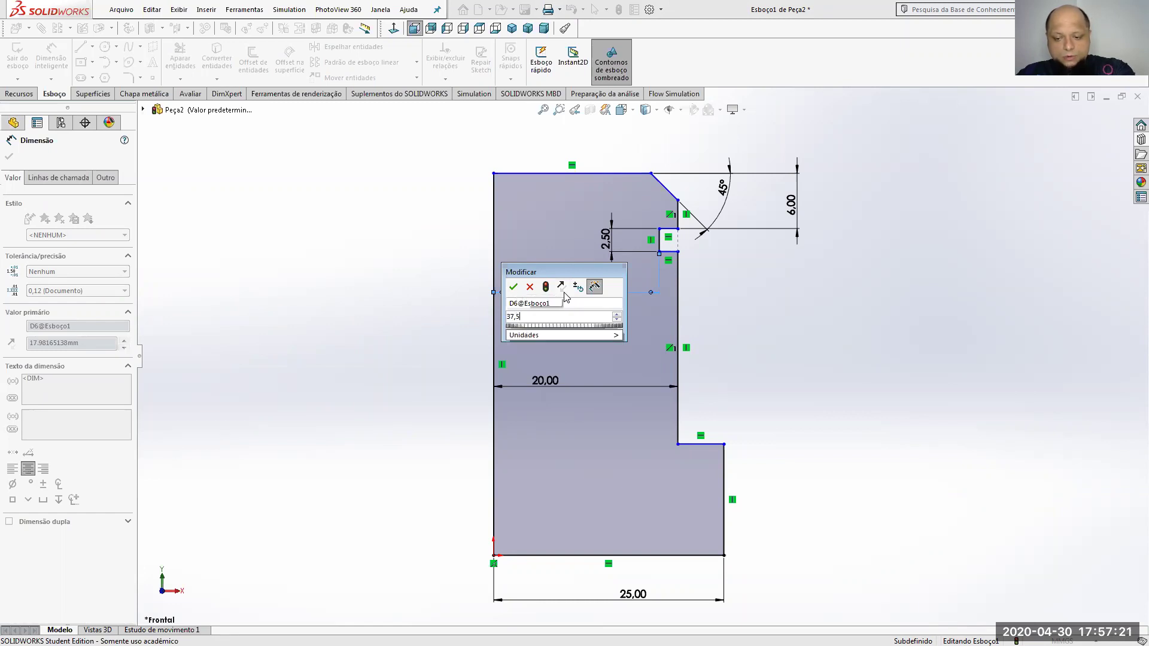
pyautogui.write('/2')
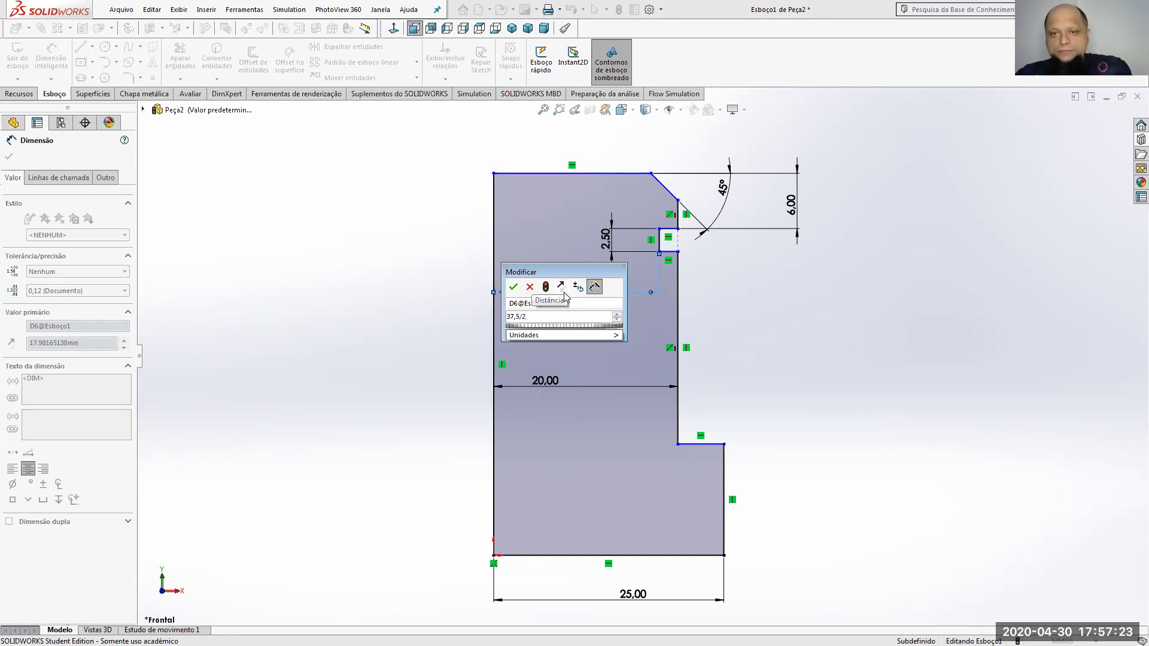
pyautogui.press('Return')
pyautogui.click(832, 319)
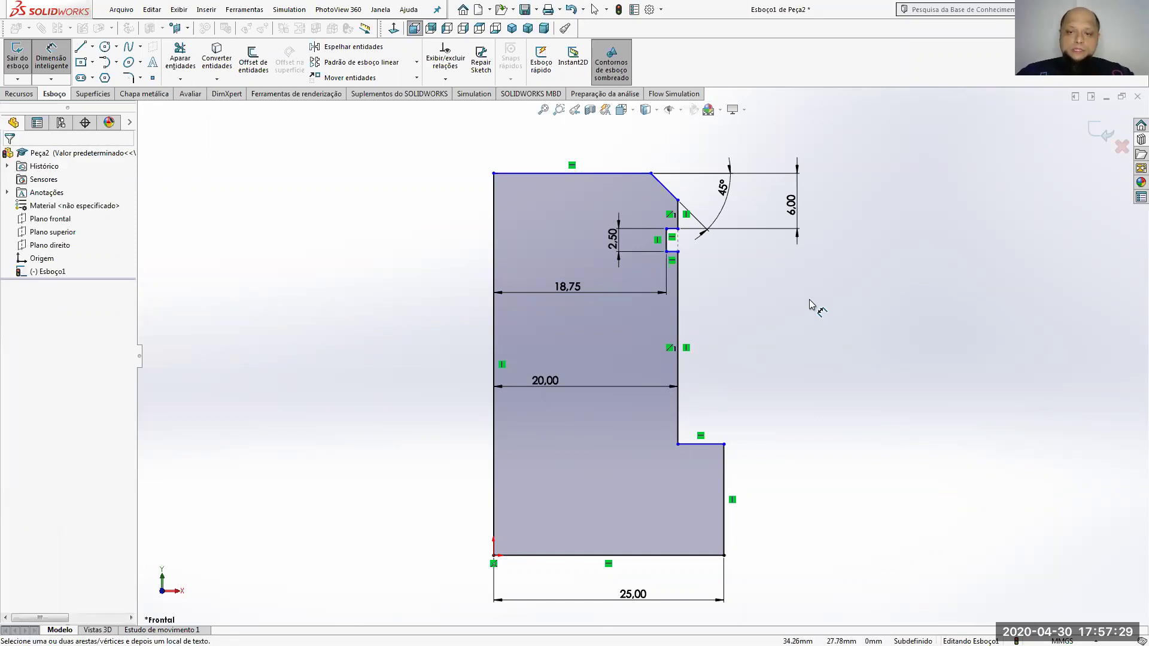
# Dimension the outer vertical line of the wider base section at 20 mm.
pyautogui.click(724, 487)
pyautogui.click(829, 503)
pyautogui.write('20')
pyautogui.press('Return')
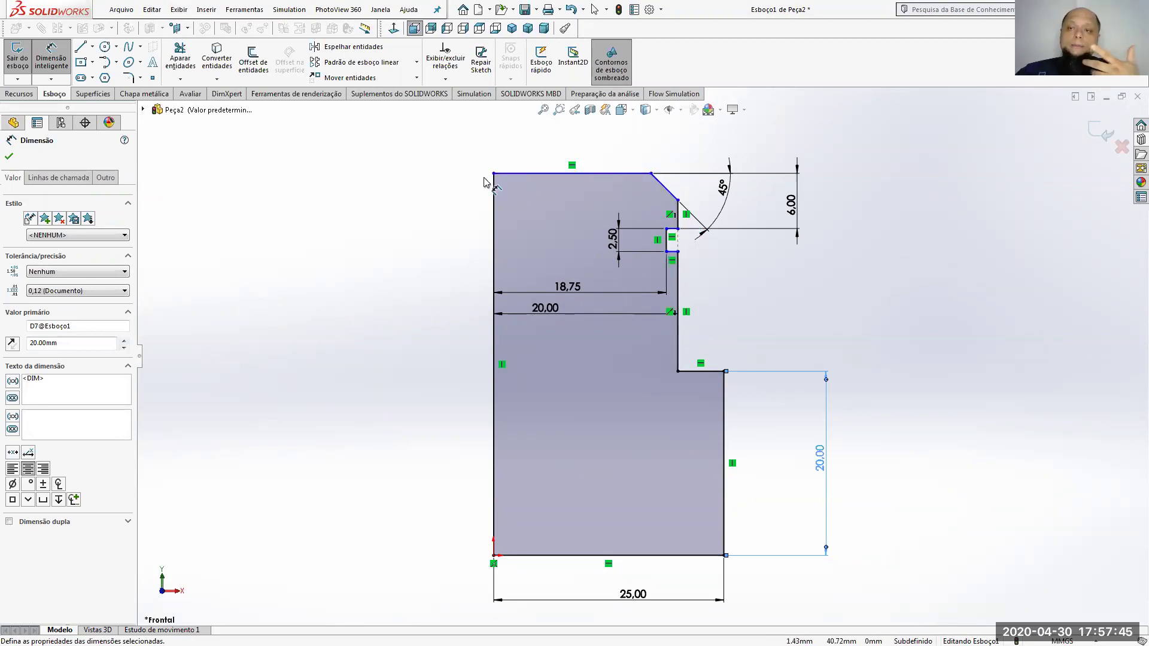
# Test the remaining freedom of the profile's top edge by shifting it slightly.
pyautogui.click(611, 174)
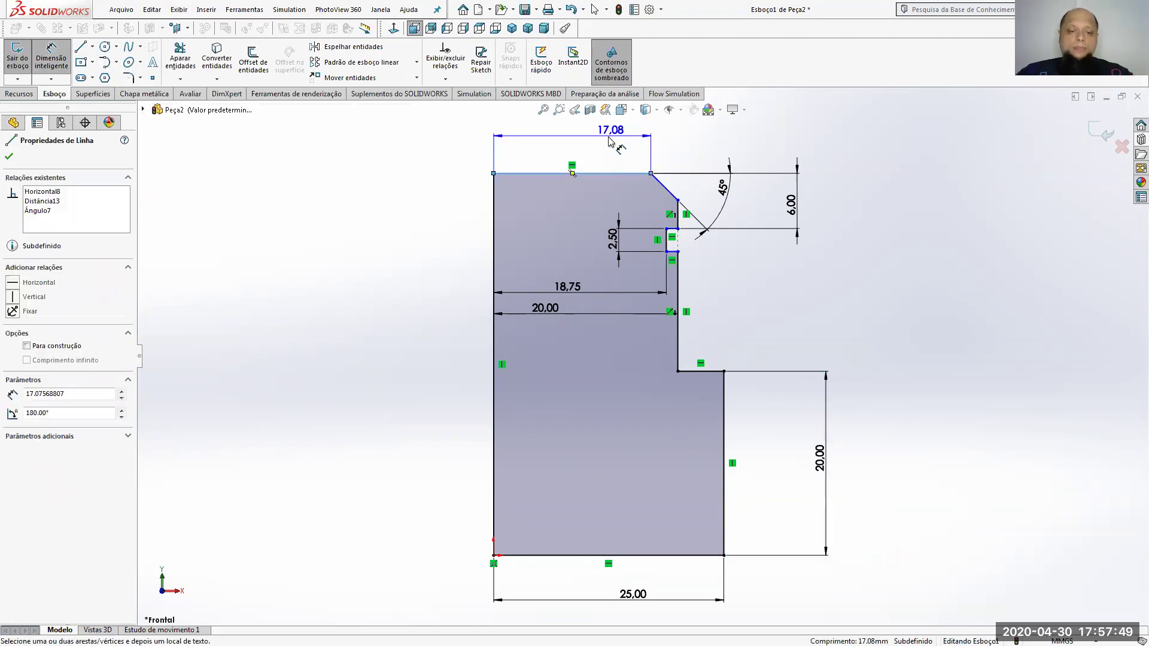
pyautogui.press('Escape')
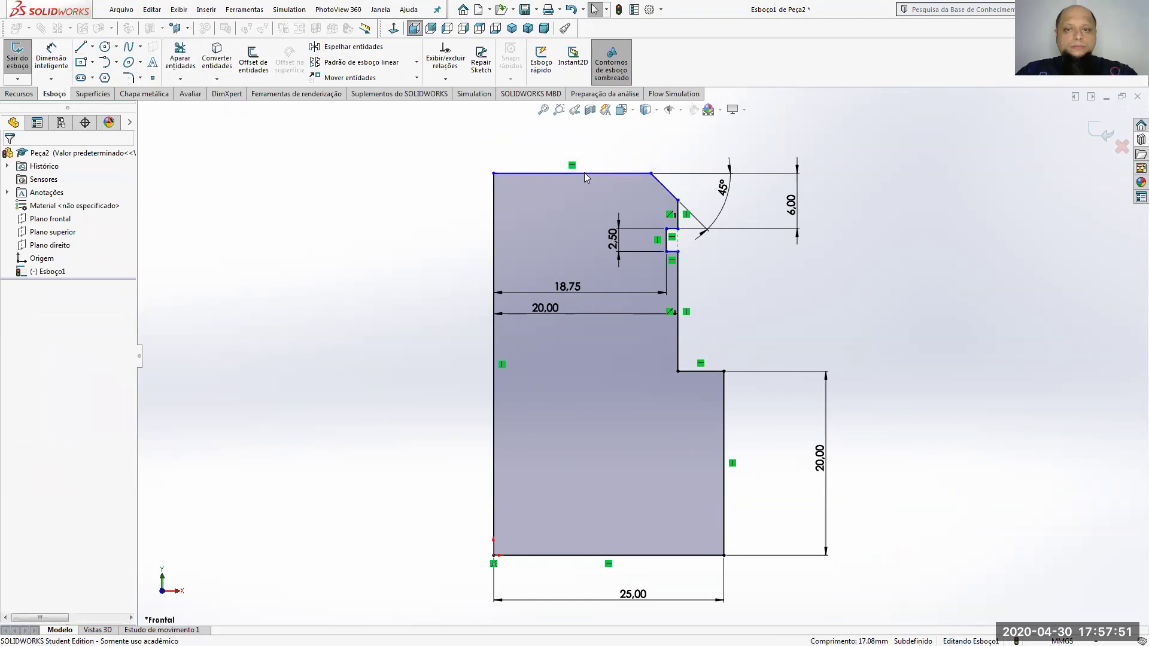
pyautogui.moveTo(612, 175); pyautogui.dragTo(577, 176)
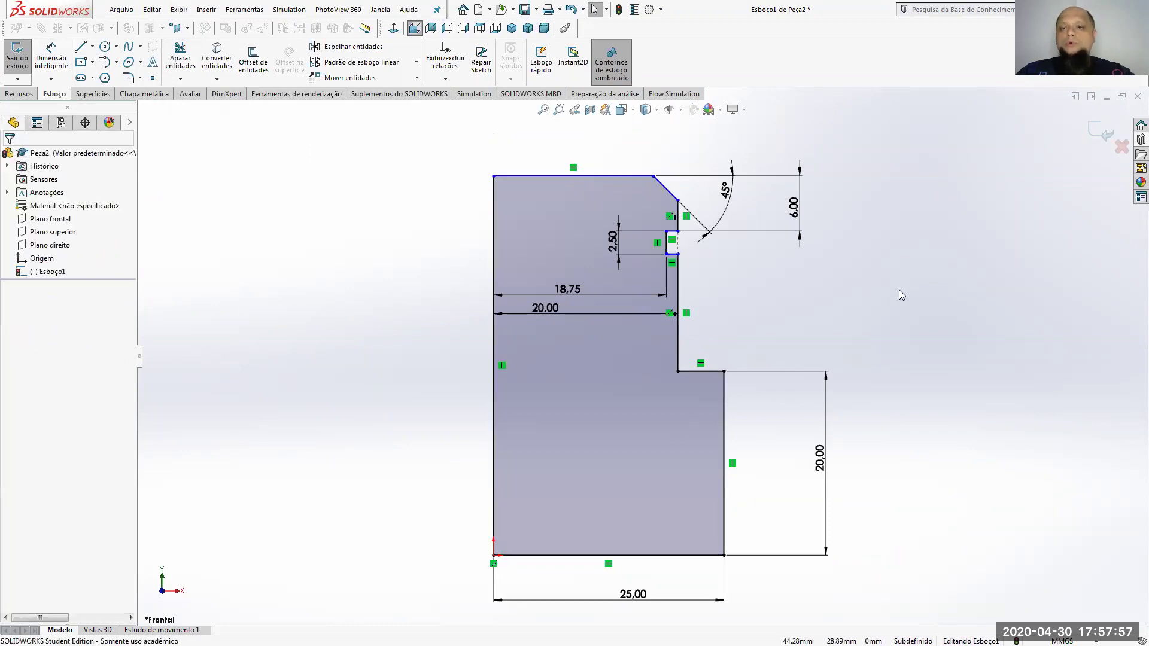
# Dimension the short vertical line between the chamfer and the groove at 4 mm.
pyautogui.click(52, 58)
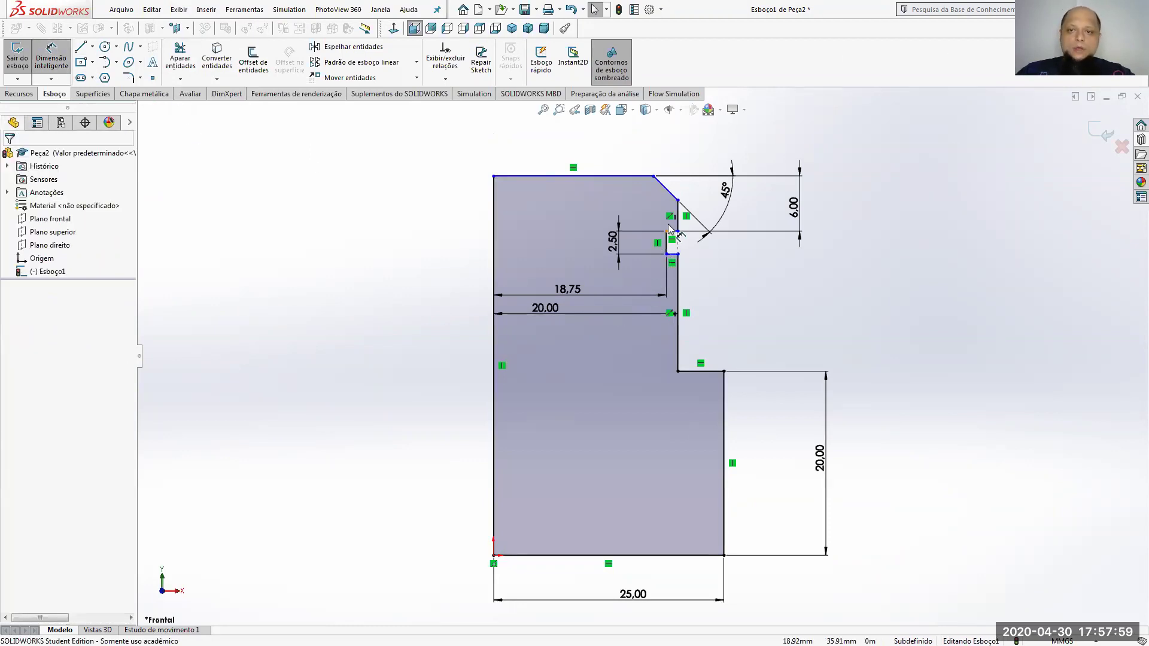
pyautogui.click(677, 216)
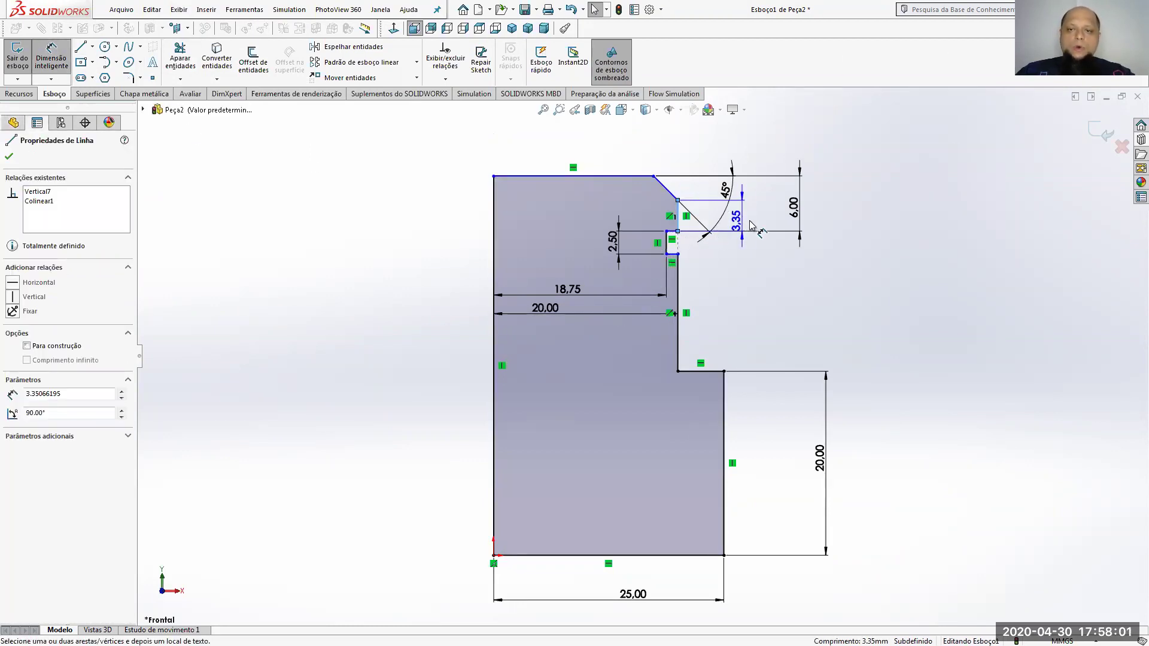
pyautogui.click(745, 221)
pyautogui.write('4')
pyautogui.press('Return')
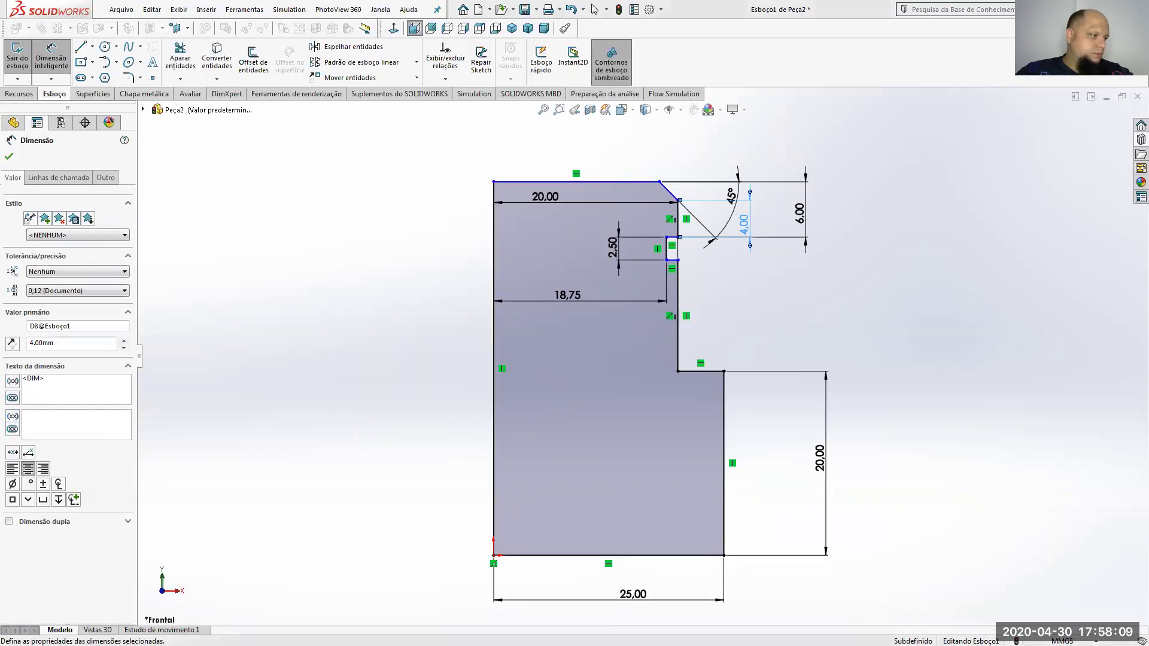
# Check the overall height in the EIXO DE FIXAÇÃO drawing in Acrobat Reader and dimension the vertical axis line at 77.7 mm in SOLIDWORKS.
pyautogui.hotkey('alt', 'Tab')
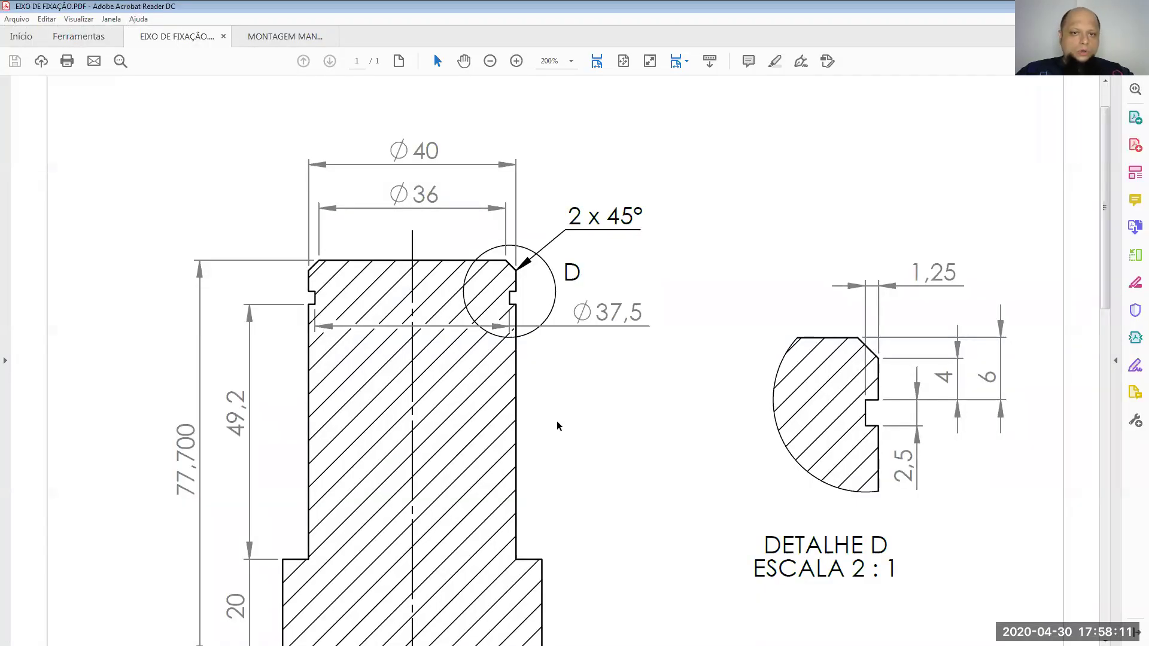
pyautogui.scroll(-3, 190, 524)
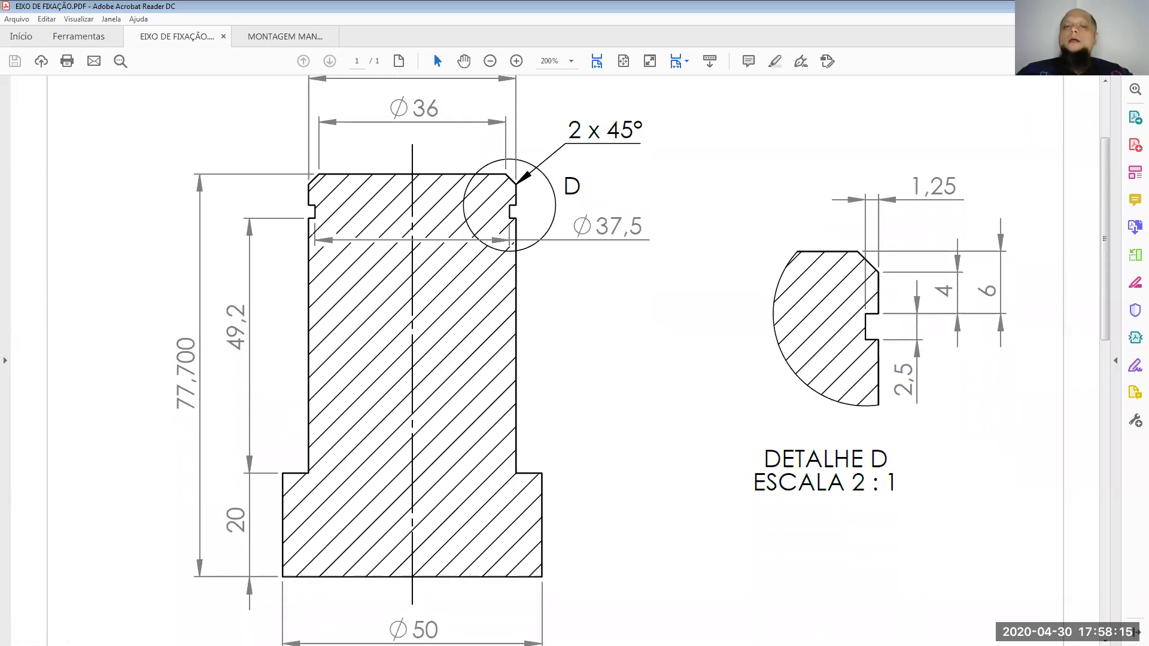
pyautogui.hotkey('alt', 'Tab')
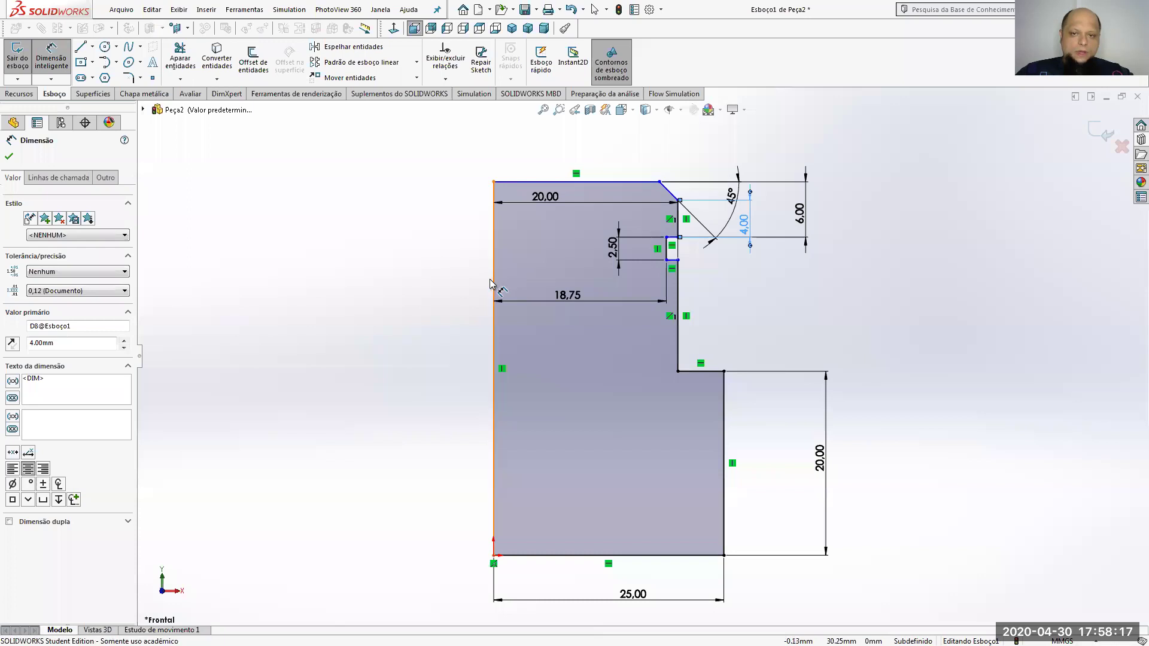
pyautogui.click(493, 281)
pyautogui.click(384, 322)
pyautogui.write('7')
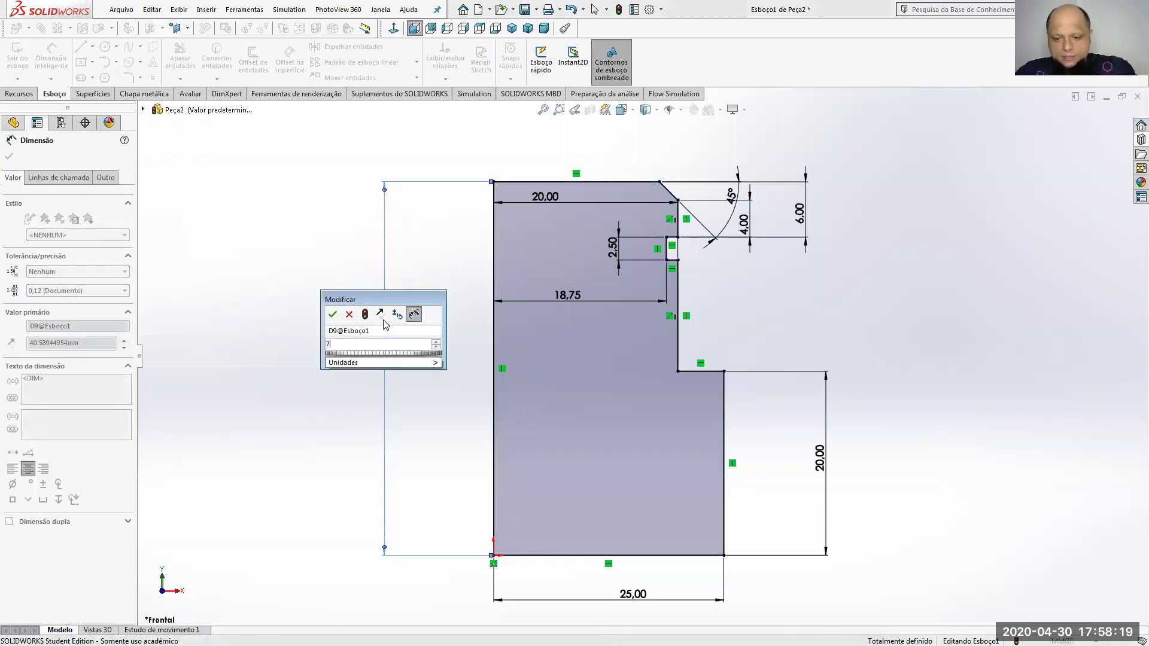
pyautogui.write('7,7')
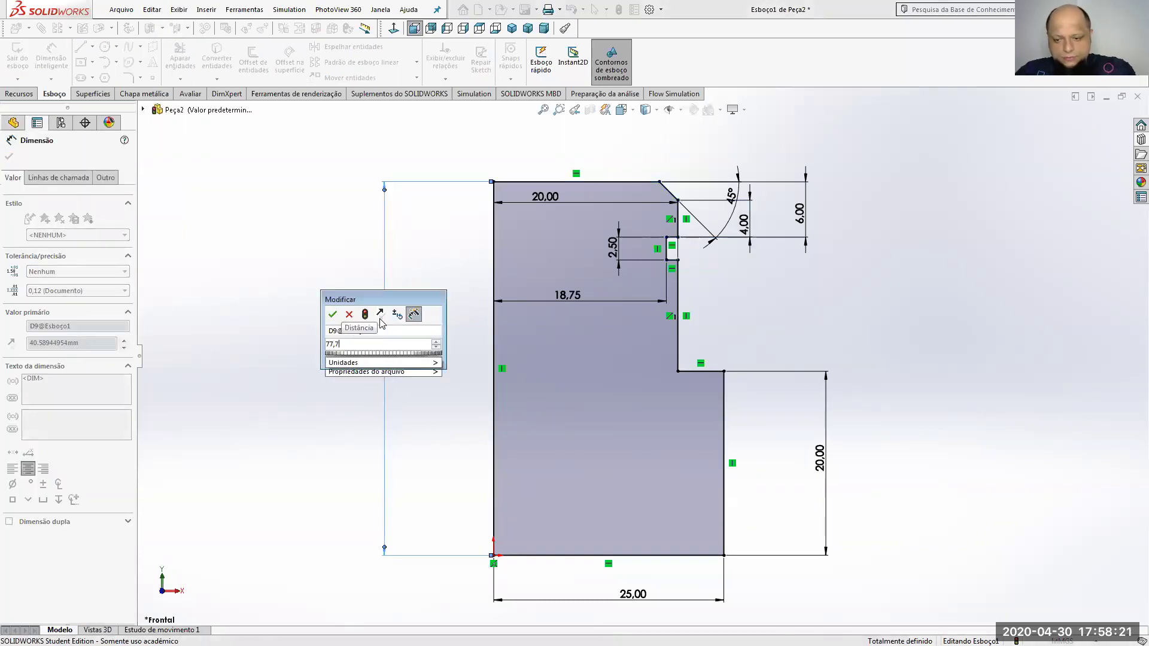
pyautogui.press('Return')
pyautogui.press('f')
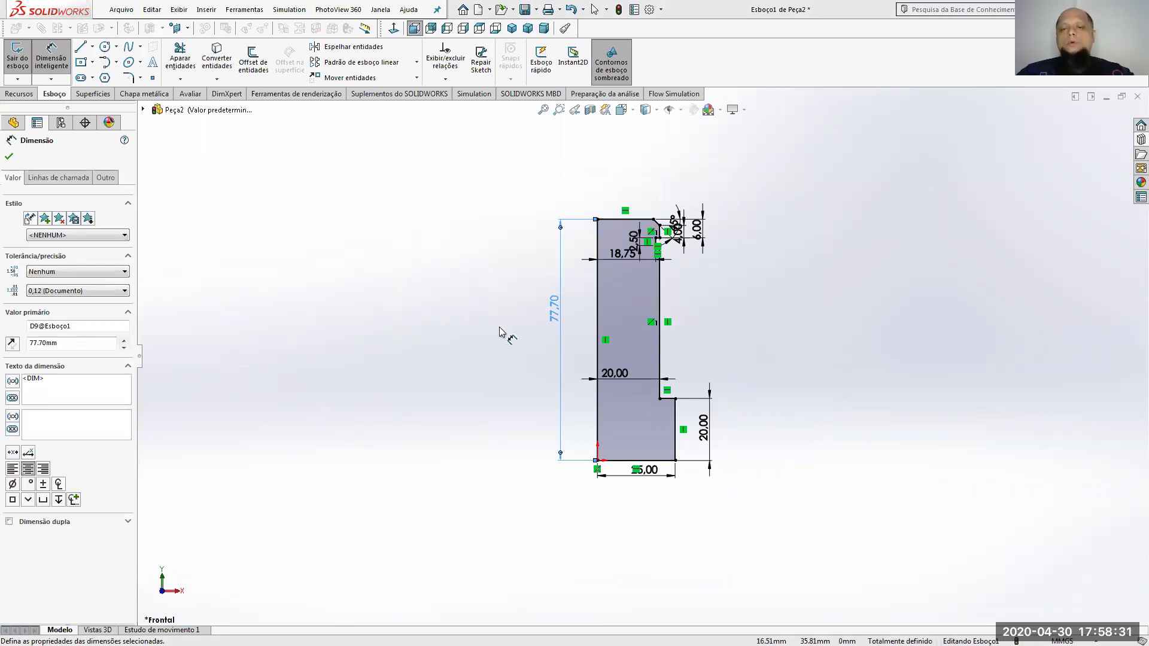
pyautogui.press('Escape')
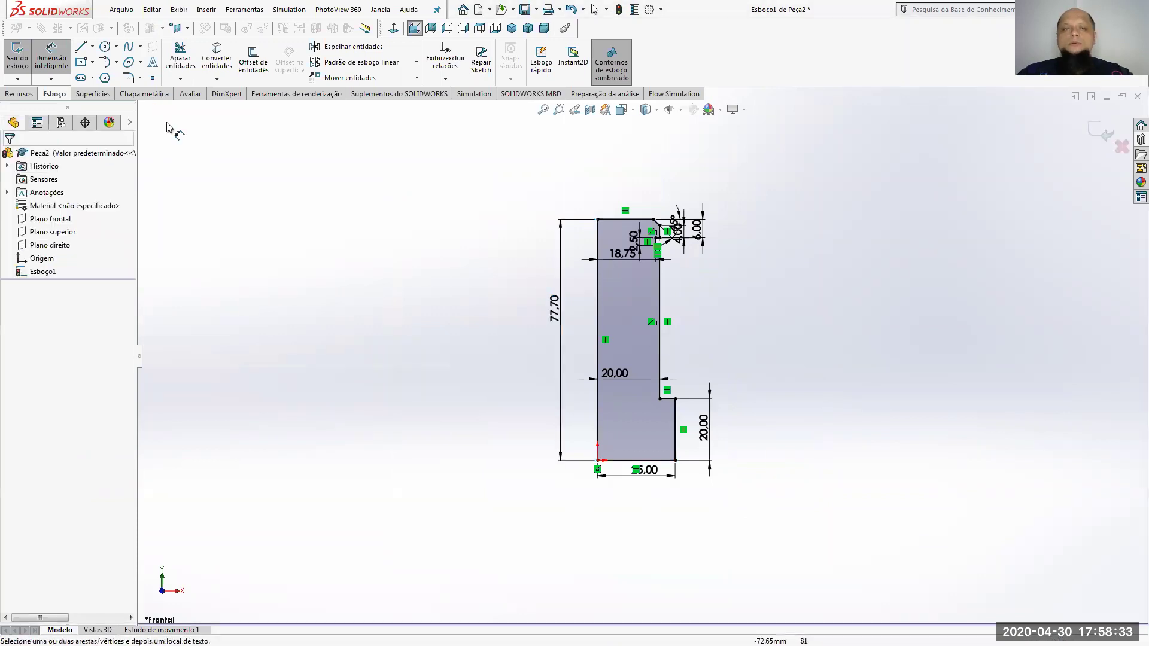
# Create a revolved boss from the half-profile, turning it 360° around its vertical axis line.
pyautogui.click(20, 93)
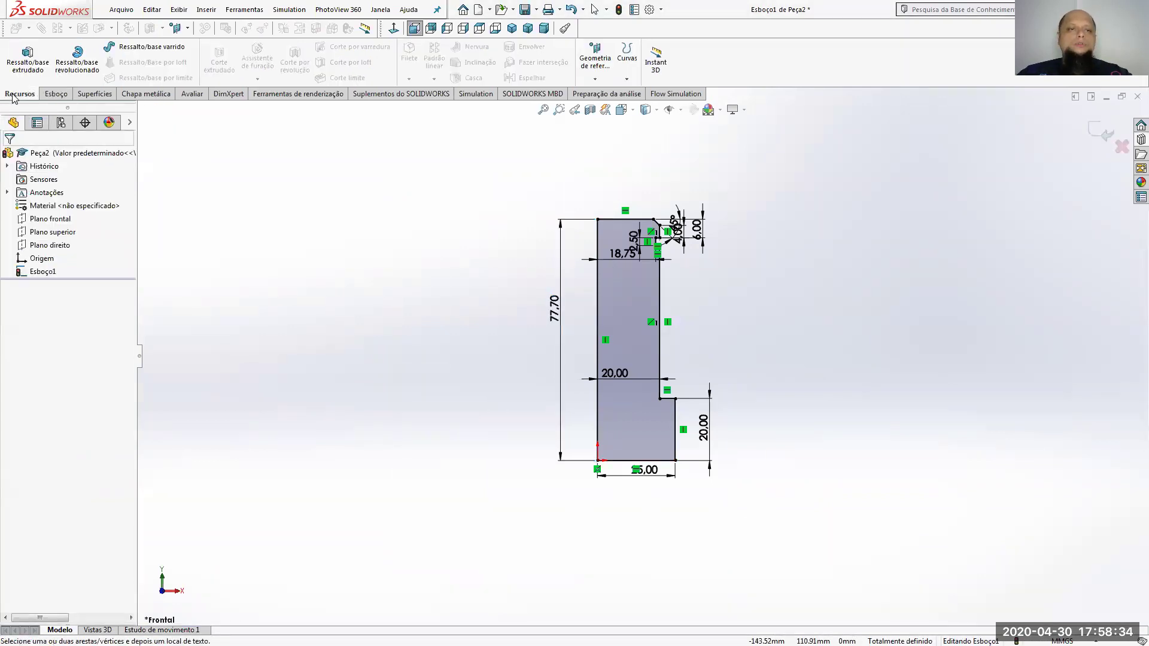
pyautogui.click(67, 69)
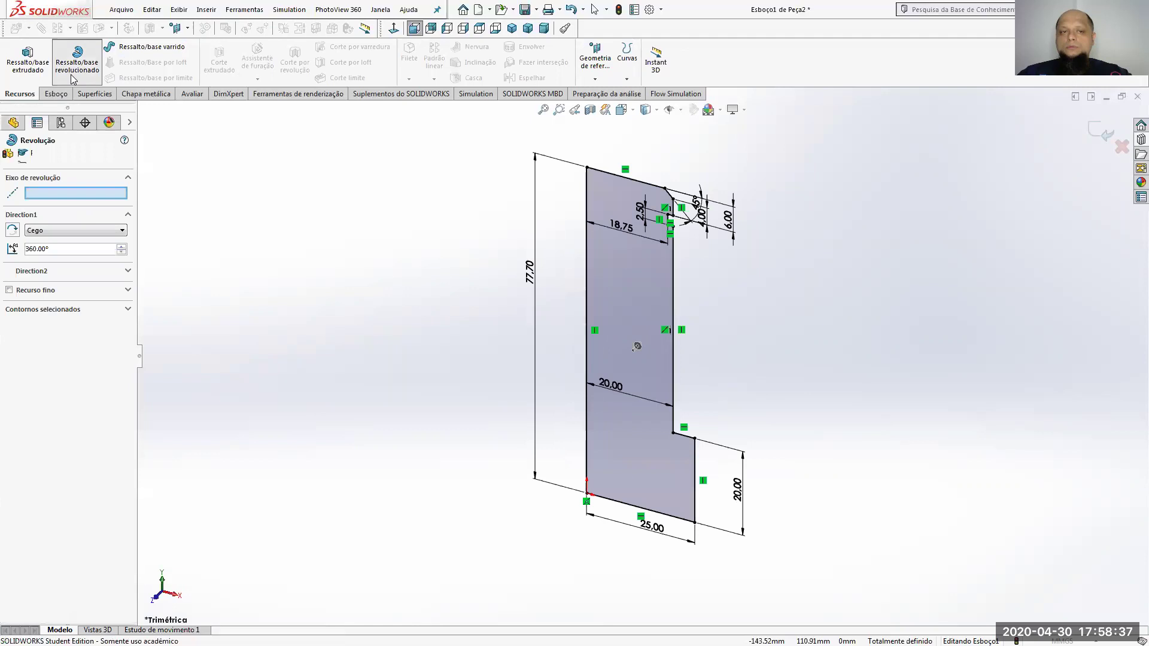
pyautogui.click(587, 273)
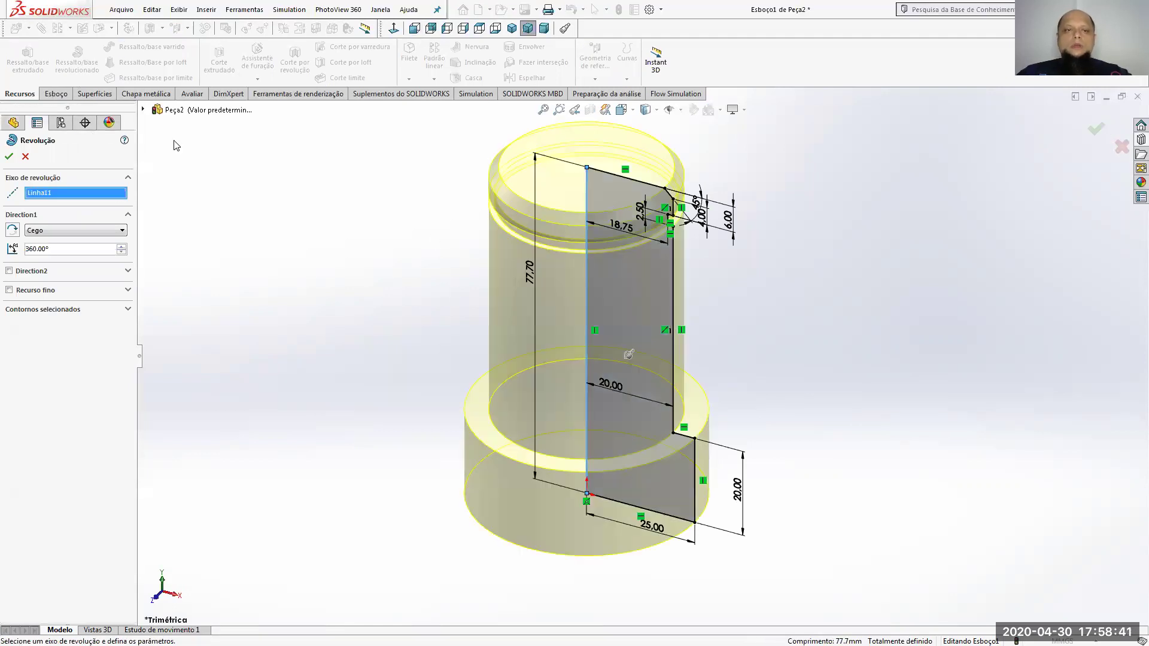
pyautogui.click(8, 158)
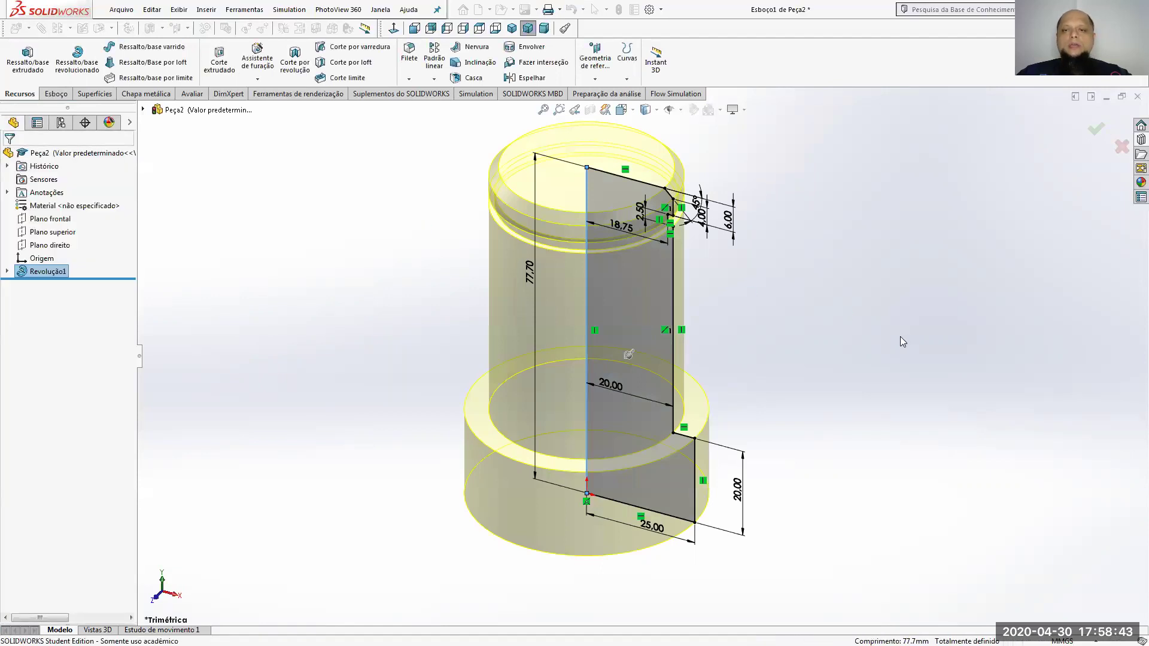
pyautogui.moveTo(632, 335); pyautogui.dragTo(653, 204, button='middle')
# Start saving the new part and browse to the T730 - DESENHO MECÂNICO folder inside DOCÊNCIA.
pyautogui.click(524, 9)
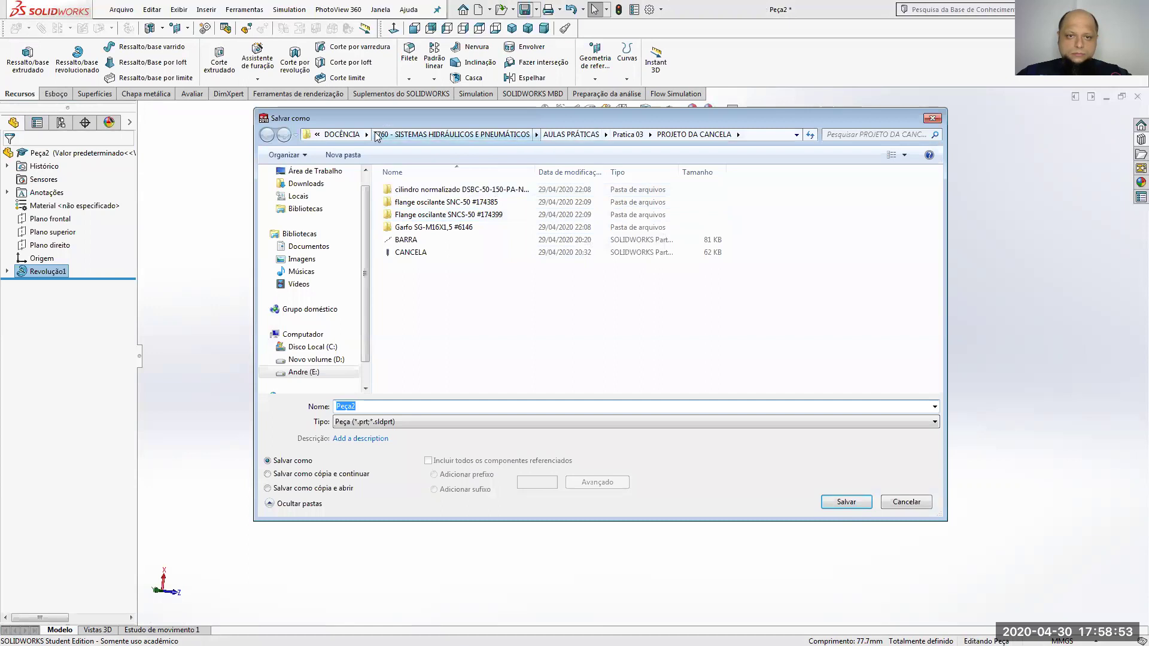
pyautogui.click(342, 134)
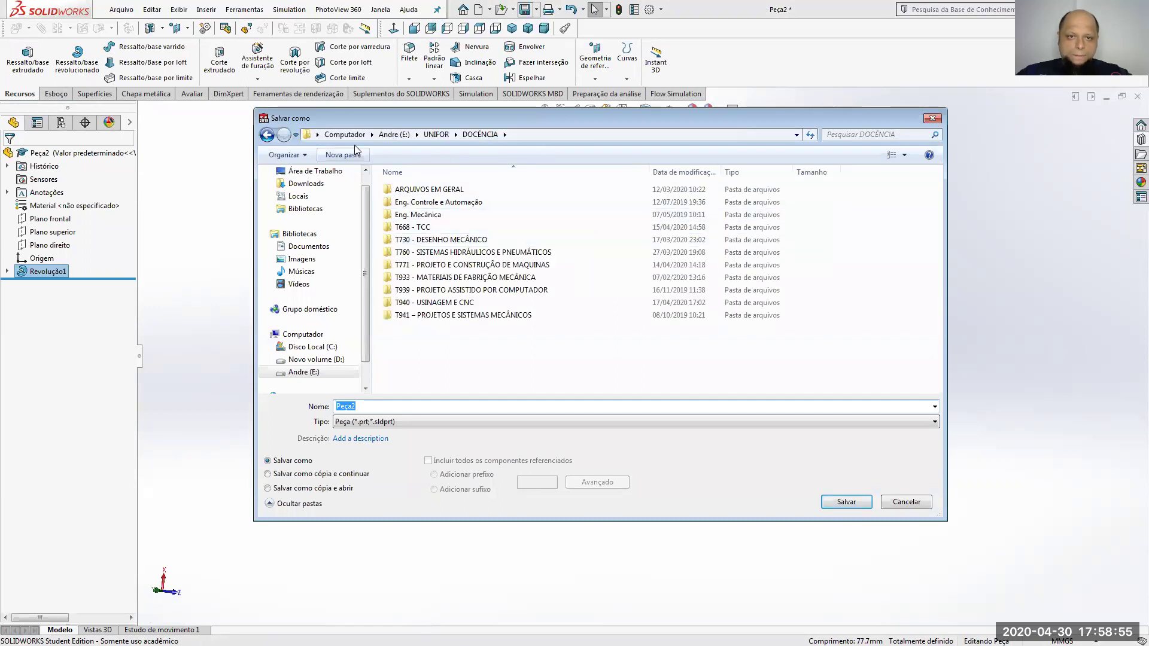
pyautogui.doubleClick(443, 240)
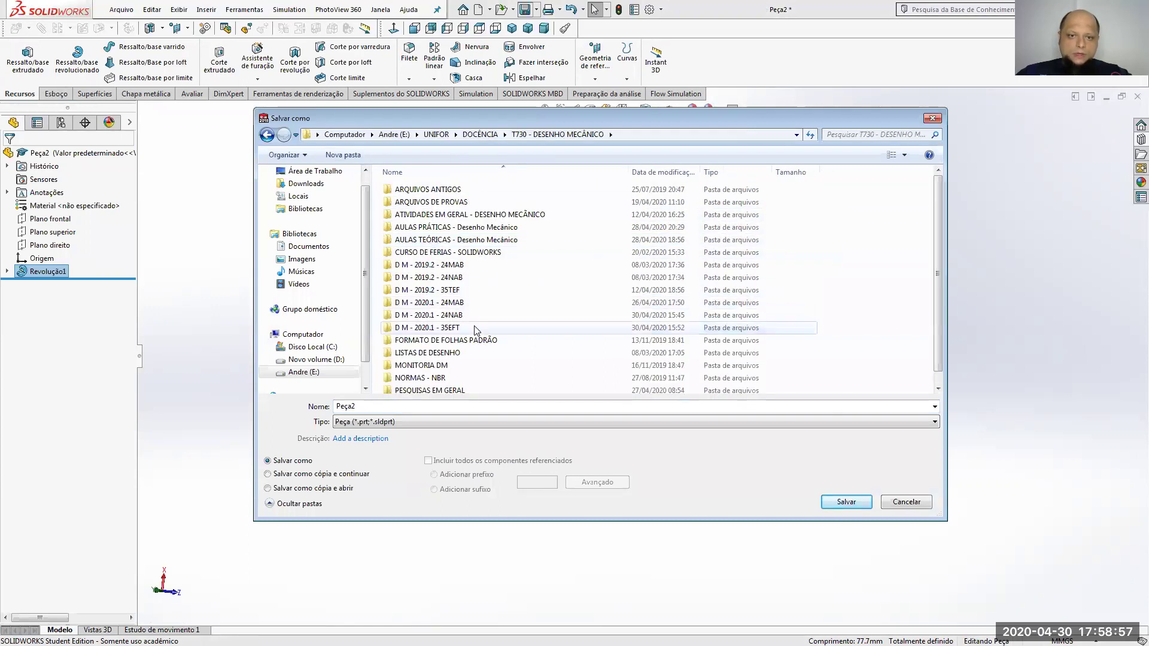
pyautogui.click(445, 204)
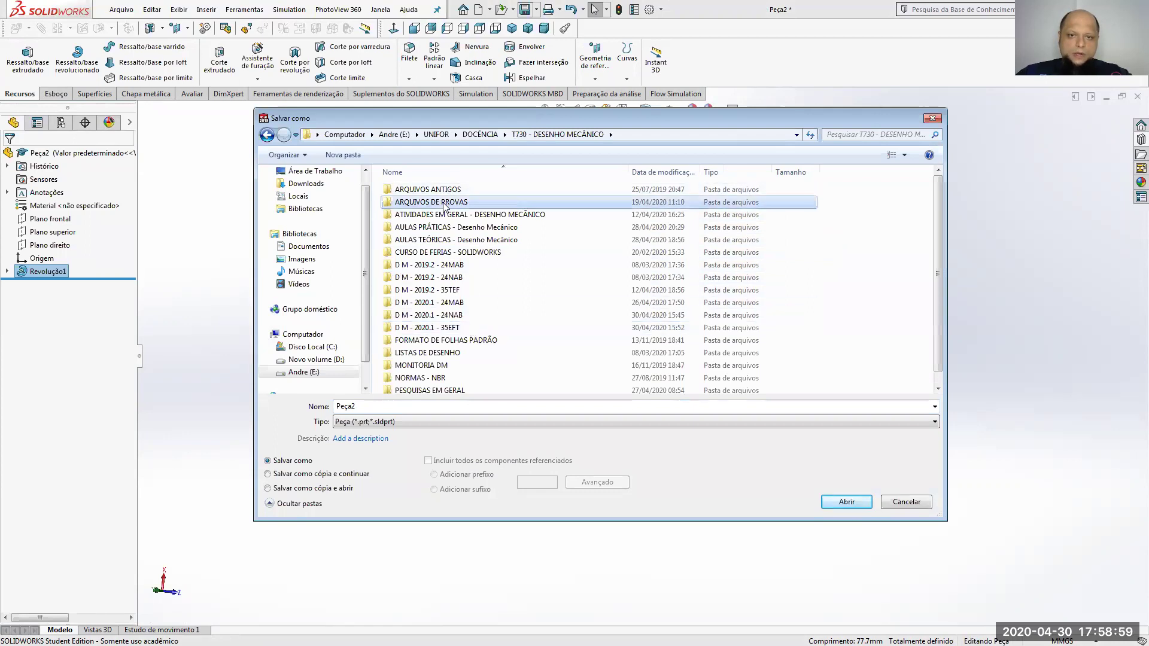
pyautogui.doubleClick(444, 203)
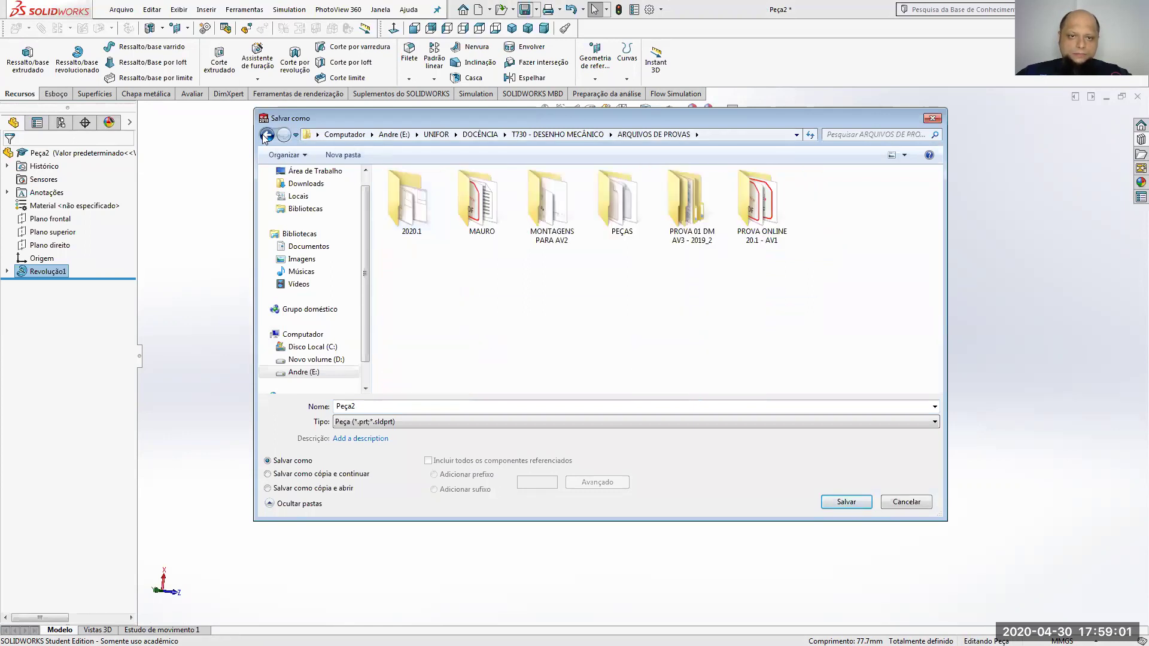
pyautogui.click(267, 135)
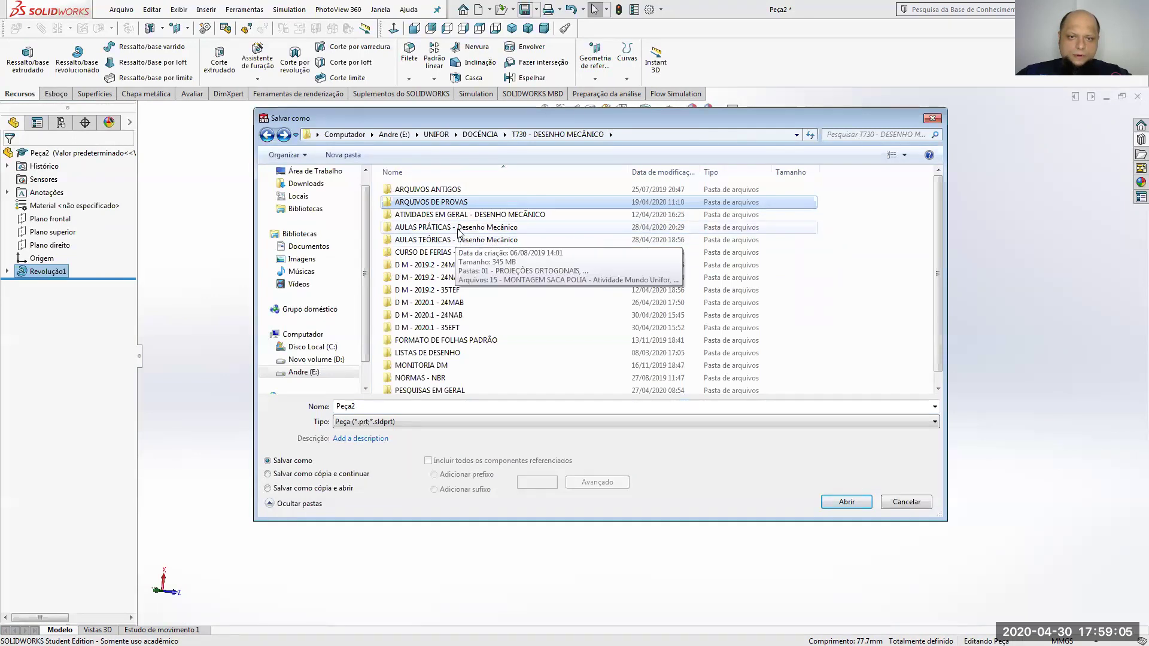
# Browse through AULAS PRÁTICAS - Desenho Mecânico and 18 - MONTAGEM ROLAMENTOS to the MANCAIS DE FLANGE folder and show its files as large icons.
pyautogui.doubleClick(457, 227)
pyautogui.doubleClick(495, 292)
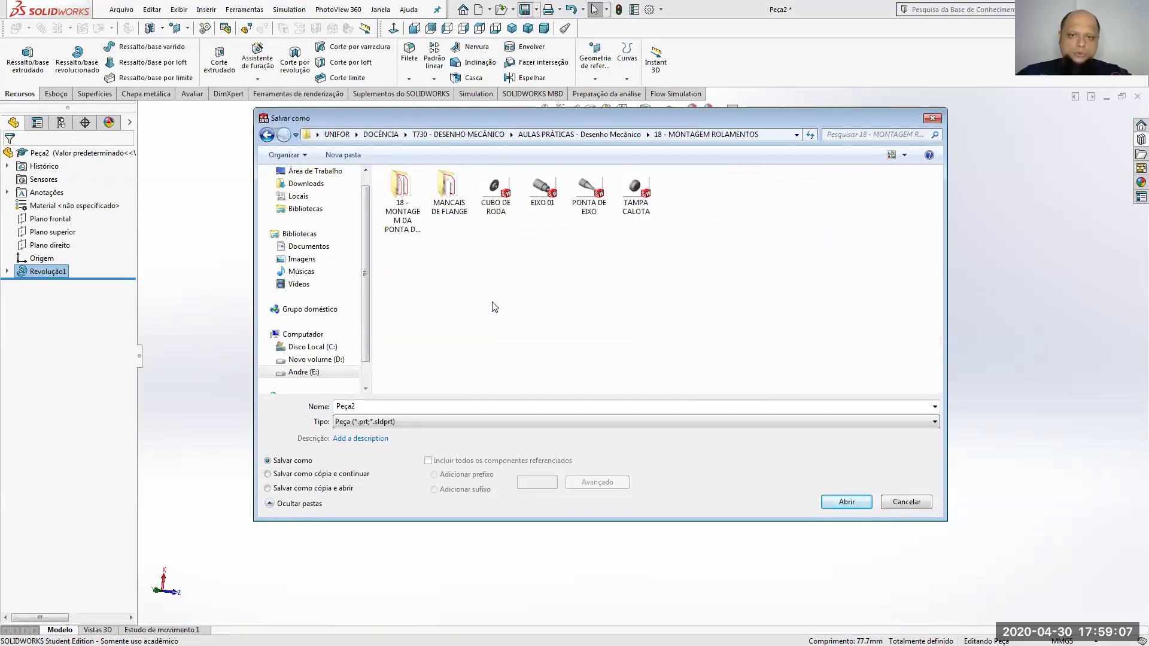
pyautogui.doubleClick(449, 191)
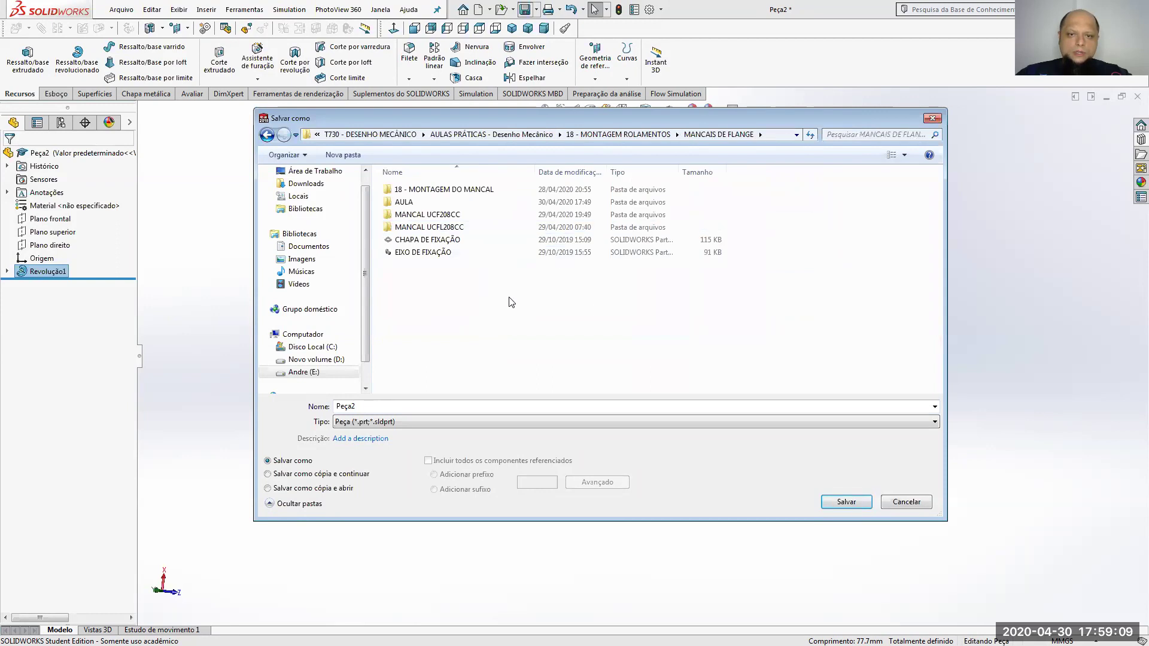
pyautogui.click(904, 157)
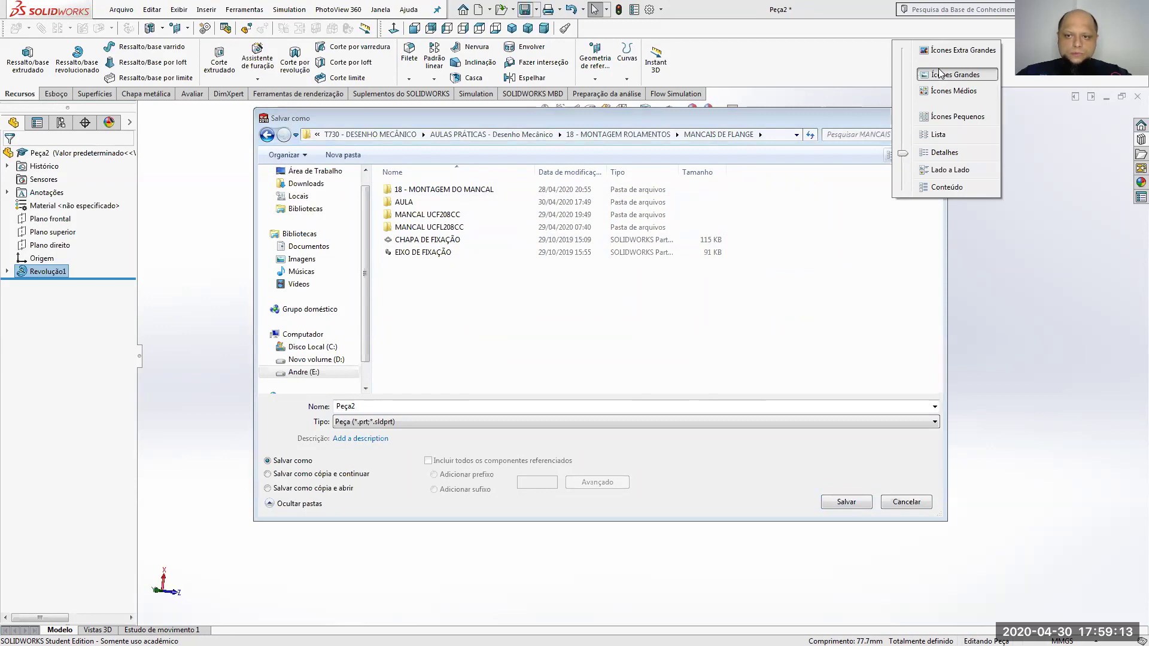
pyautogui.click(939, 73)
# Save the shaft part in the MANCAIS DE FLANGE folder under the name EIXO DE FIXAÇÃO 2.
pyautogui.click(762, 203)
pyautogui.click(412, 407)
pyautogui.write('2')
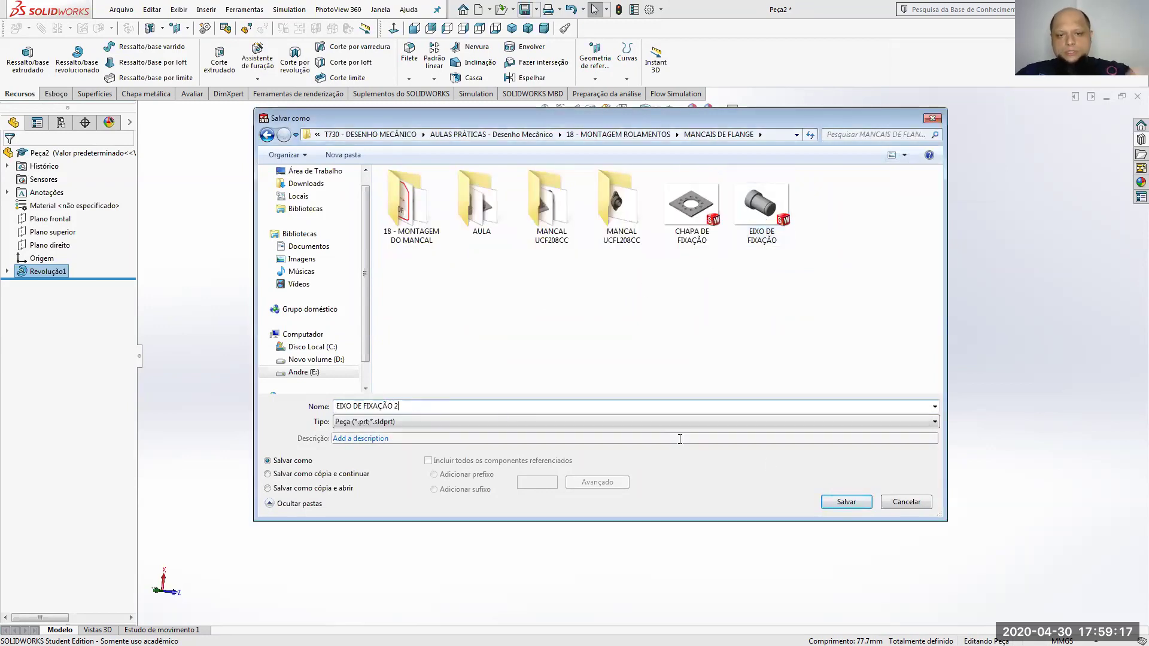
pyautogui.click(841, 502)
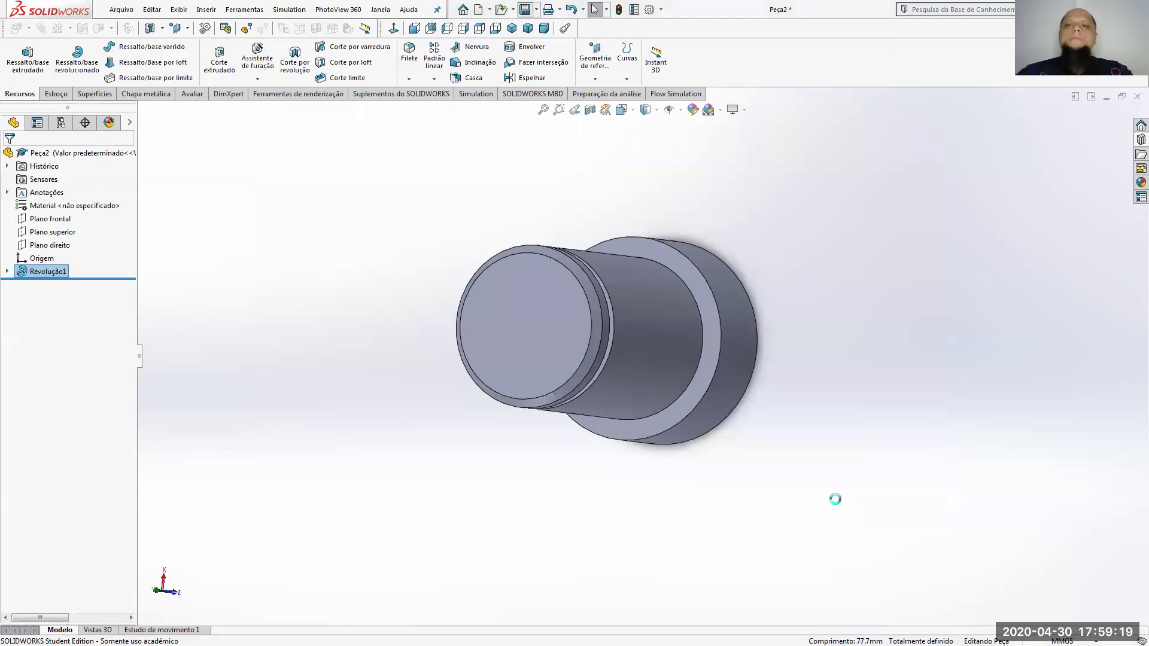
pyautogui.moveTo(779, 377); pyautogui.dragTo(748, 422, button='middle')
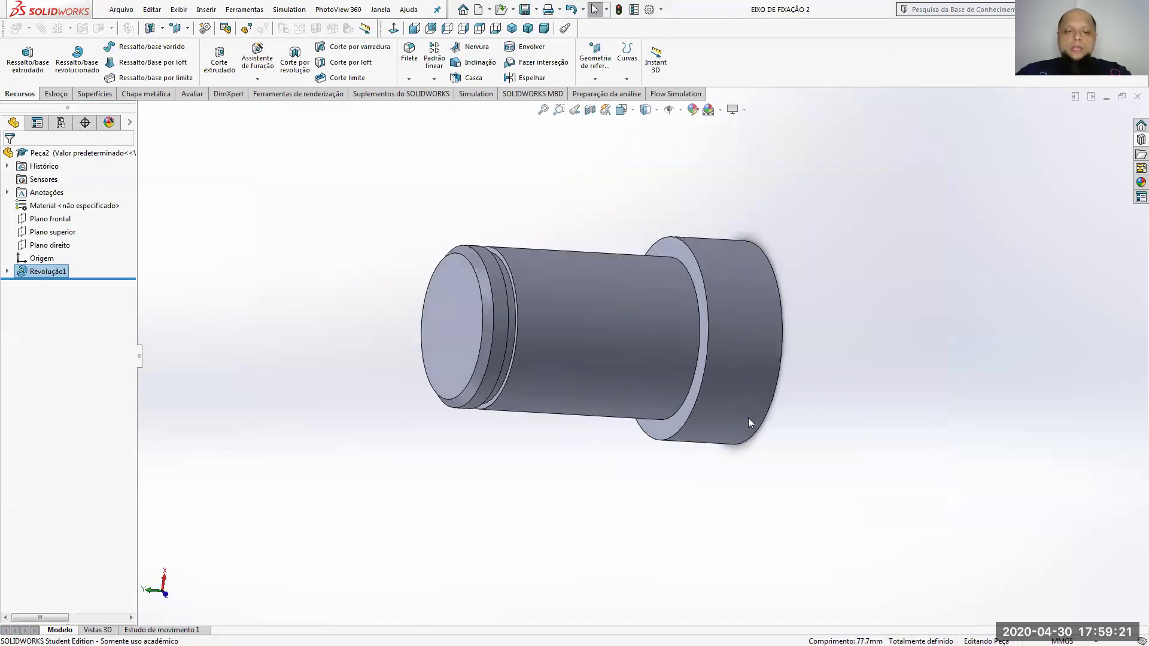
# Review the open part documents for the shaft, the bearing and the fixing plate.
pyautogui.hotkey('ctrl', 'Tab')
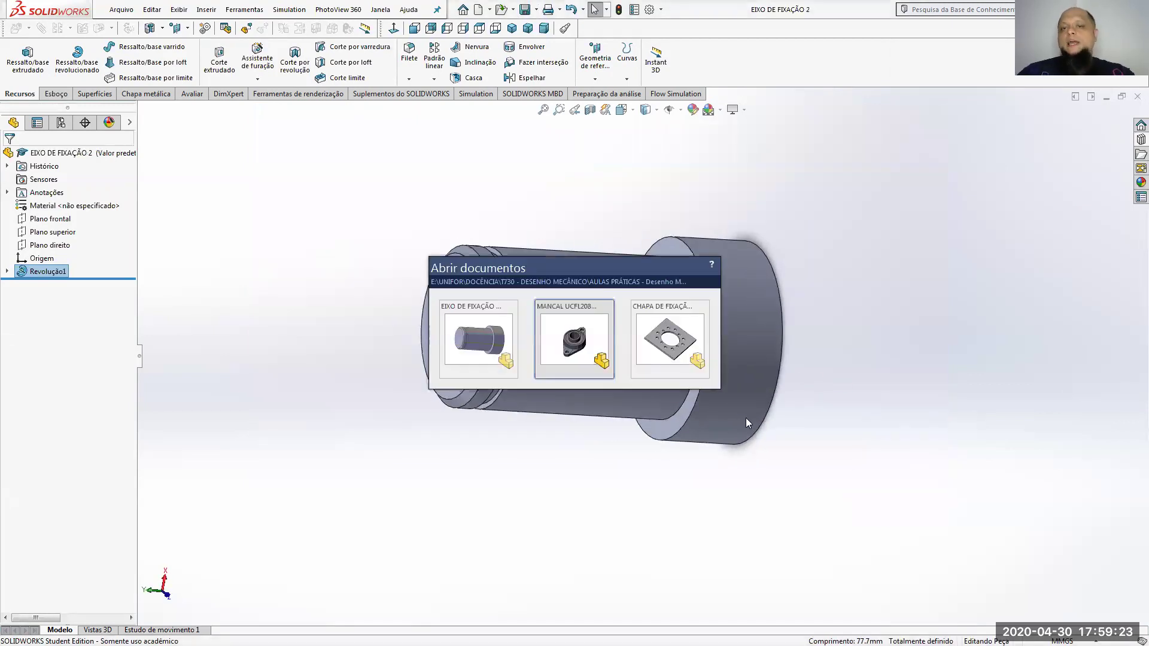
pyautogui.moveTo(678, 344)
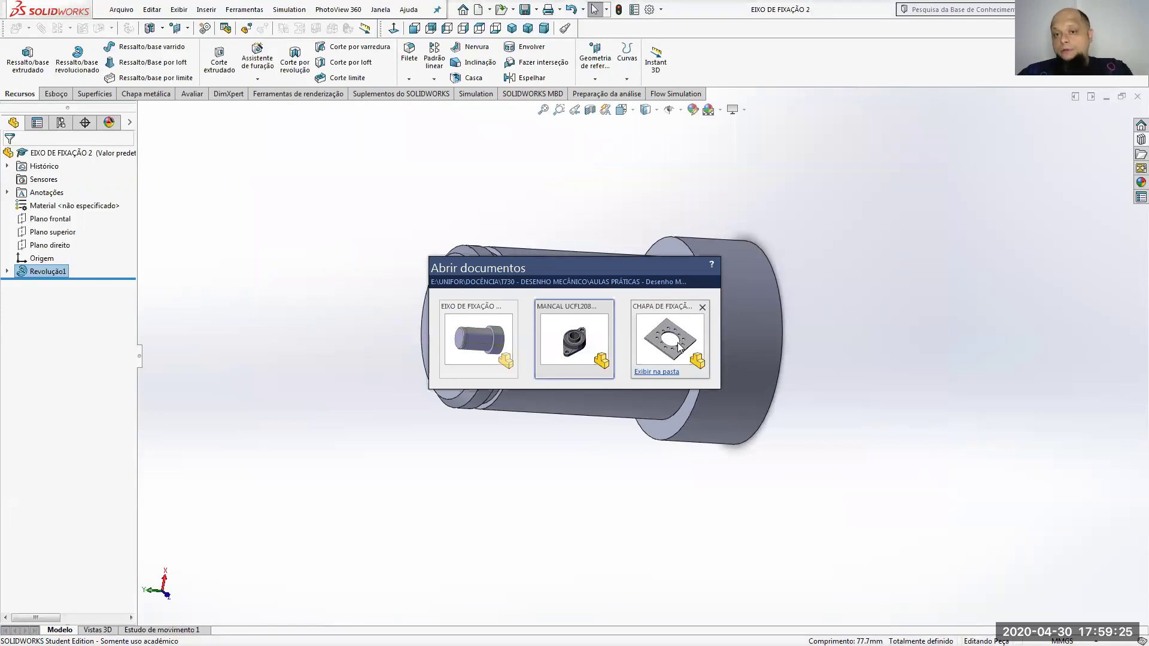
pyautogui.moveTo(480, 343)
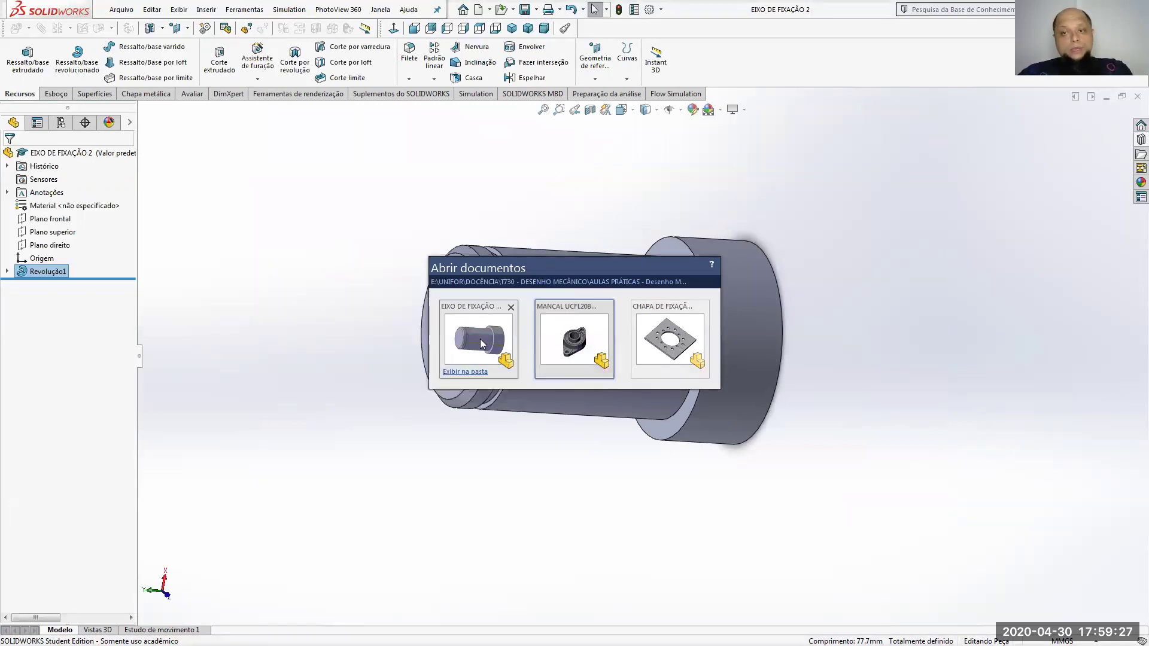
pyautogui.click(589, 474)
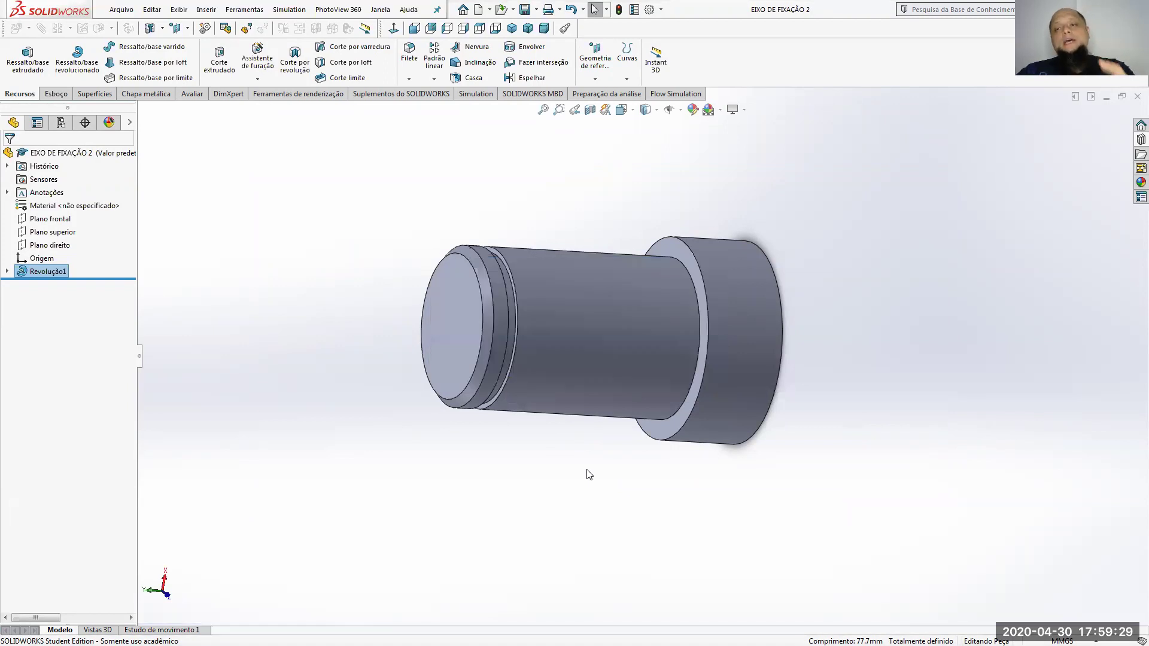
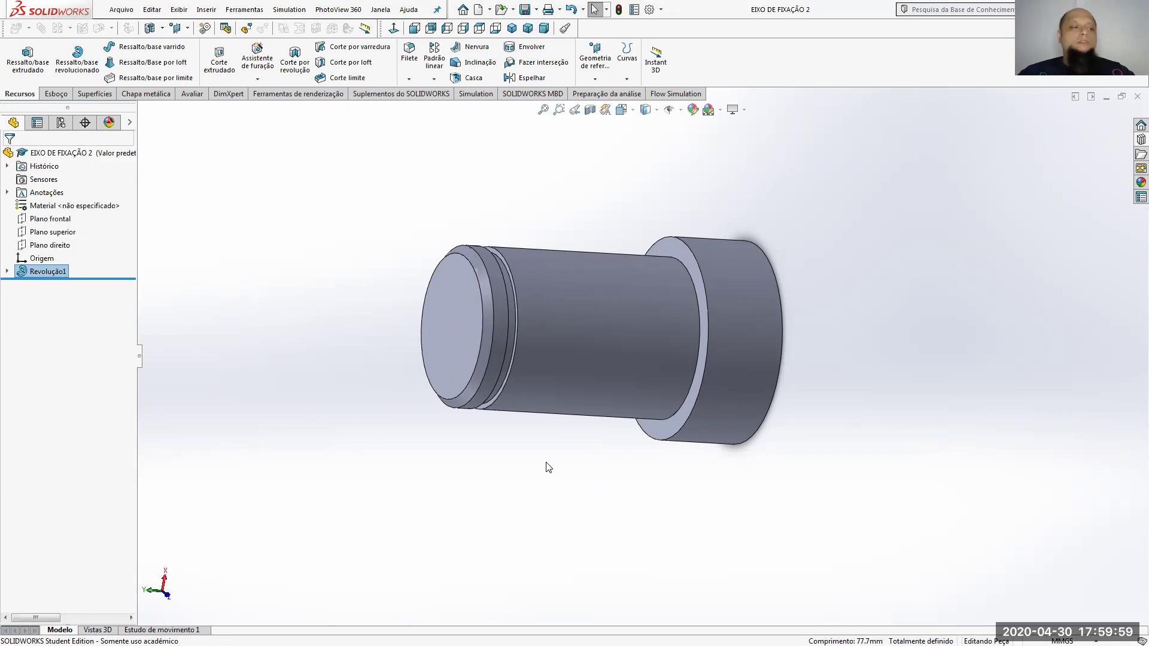
# Switch to Acrobat Reader to view the whole page of the MONTAGEM MANCAL 02 drawing, and return to SOLIDWORKS.
pyautogui.hotkey('alt', 'Tab')
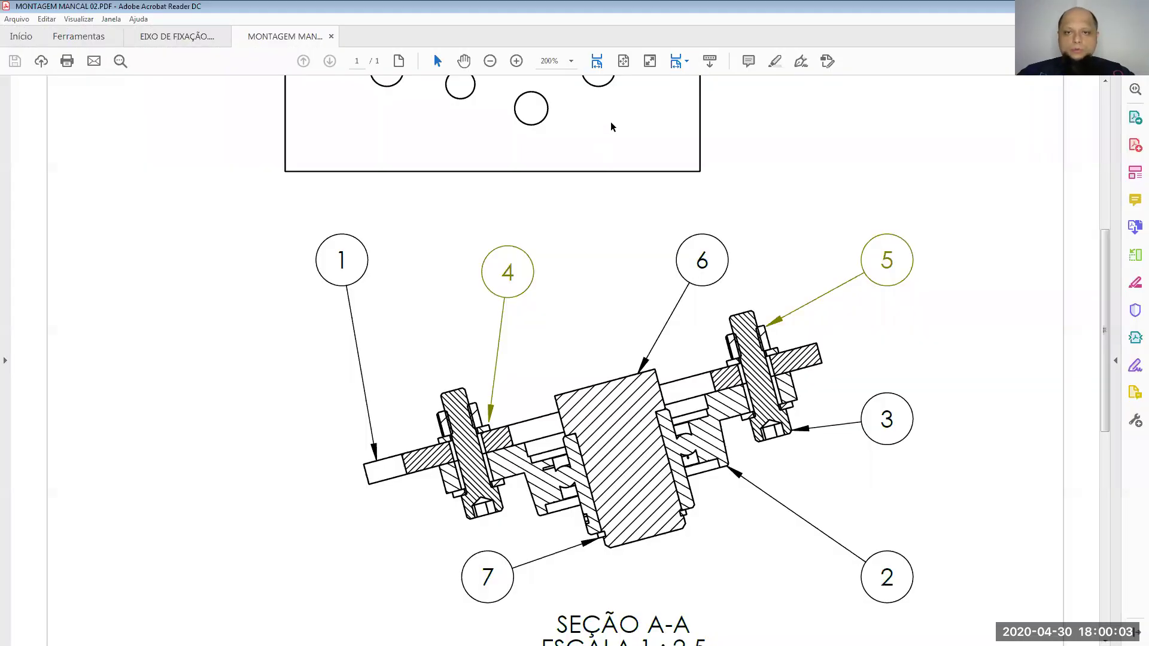
pyautogui.click(623, 61)
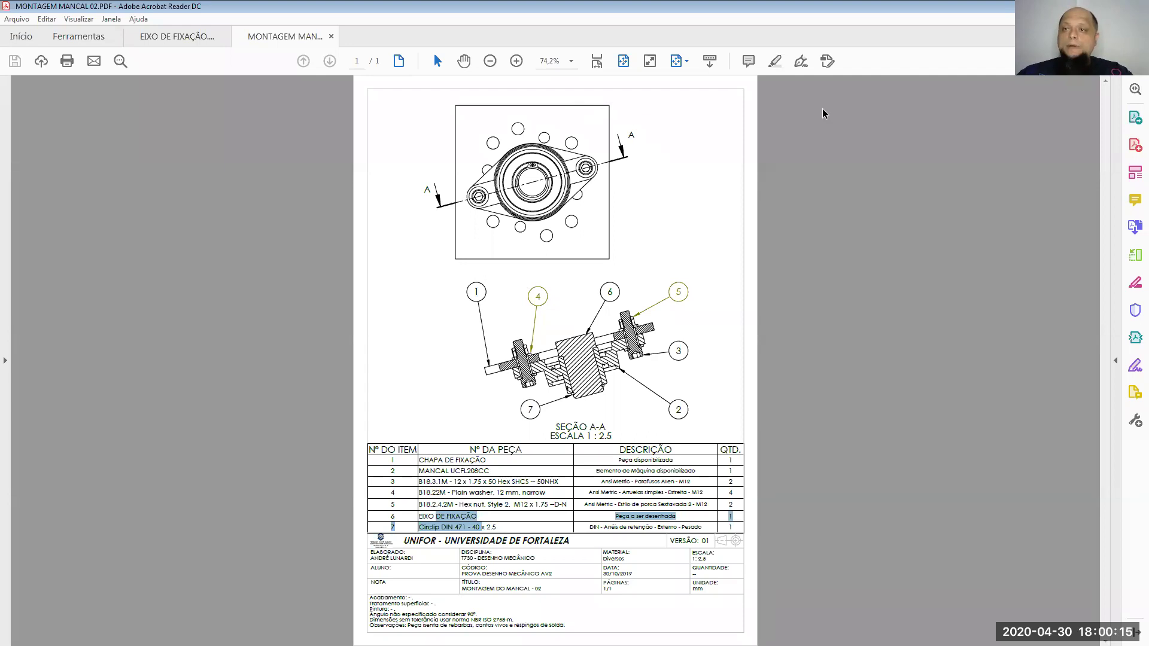
pyautogui.hotkey('alt', 'Tab')
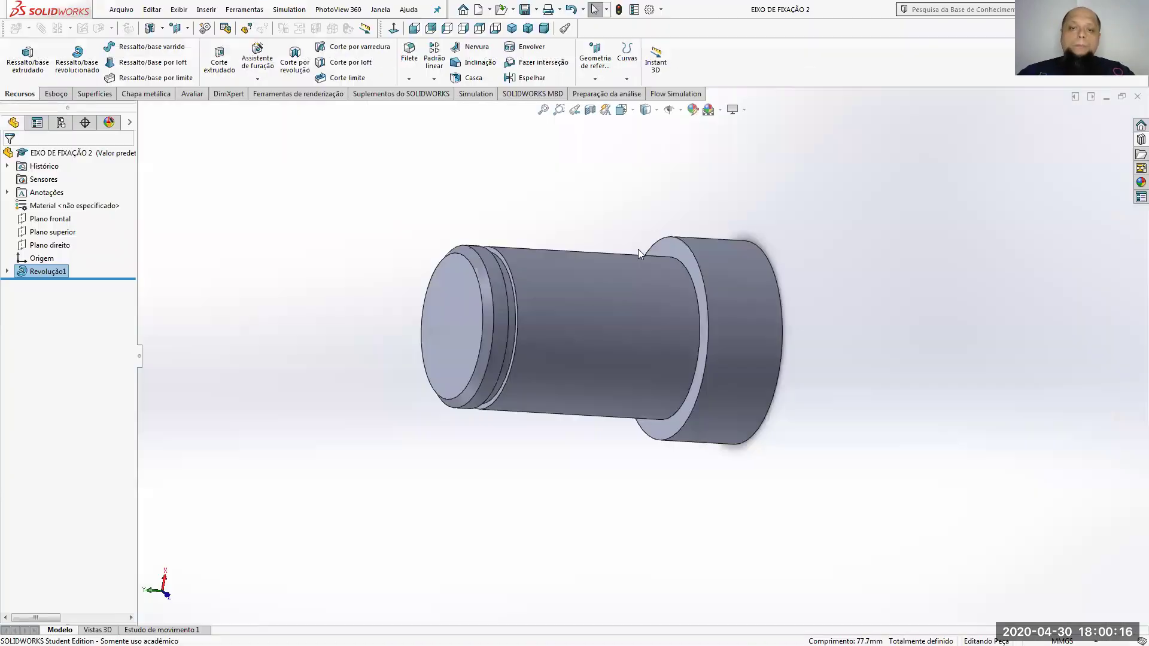
# Create a new assembly and place CHAPA DE FIXAÇÃO in it as the first component.
pyautogui.click(477, 10)
pyautogui.click(538, 256)
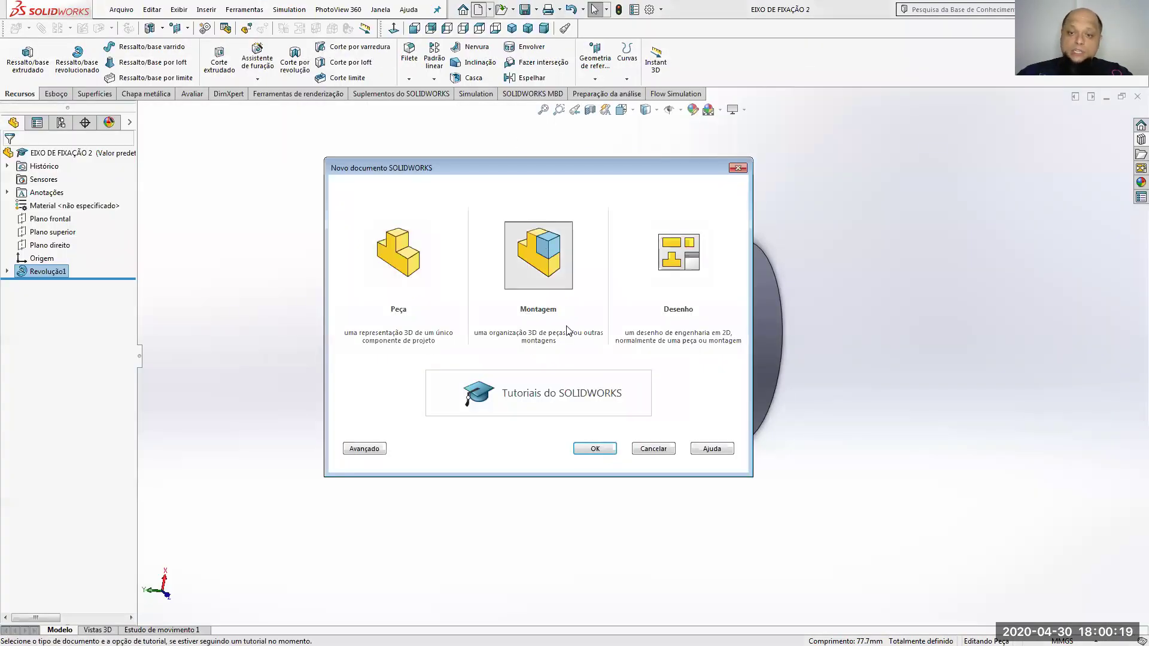
pyautogui.click(587, 441)
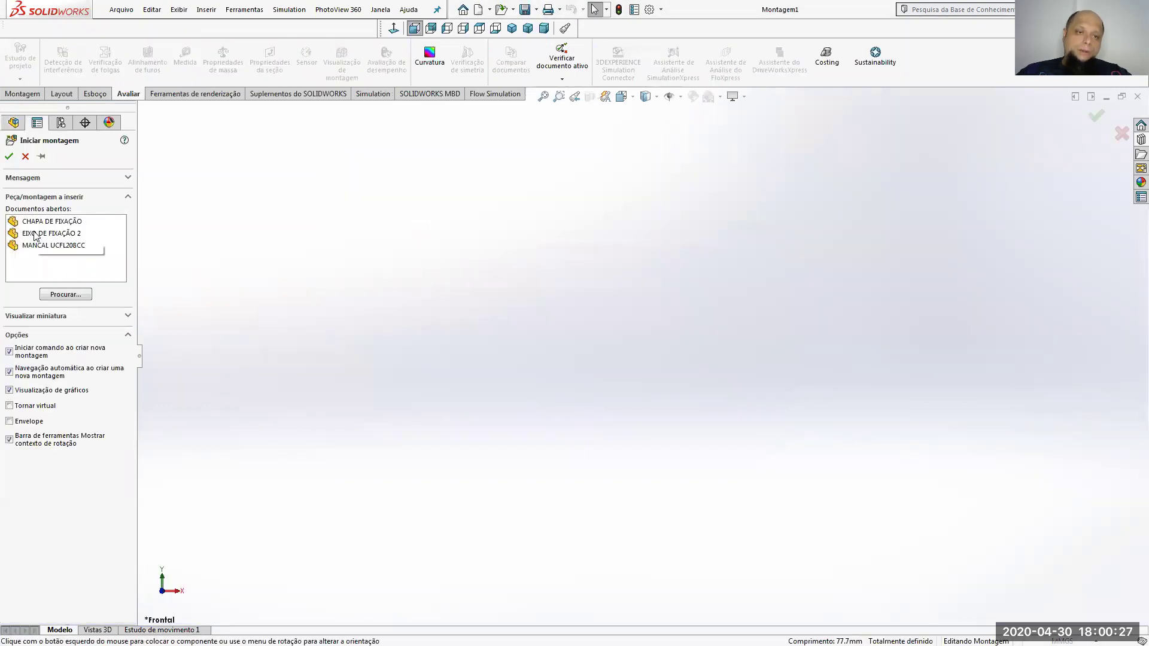
pyautogui.click(34, 233)
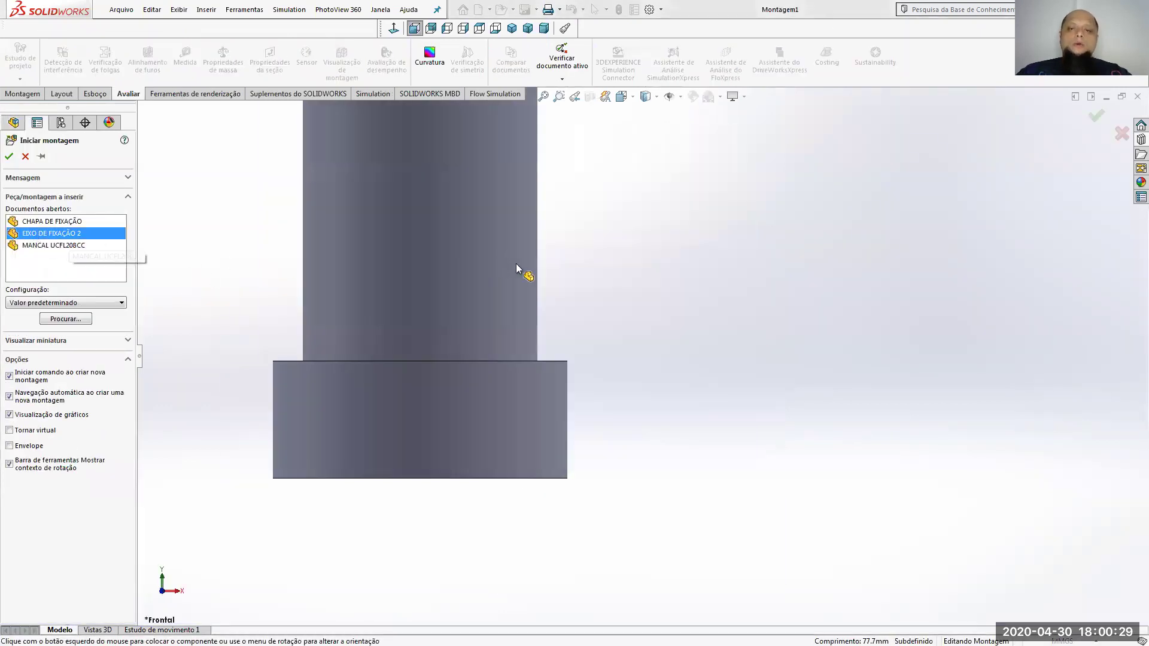
pyautogui.click(232, 264)
pyautogui.click(52, 221)
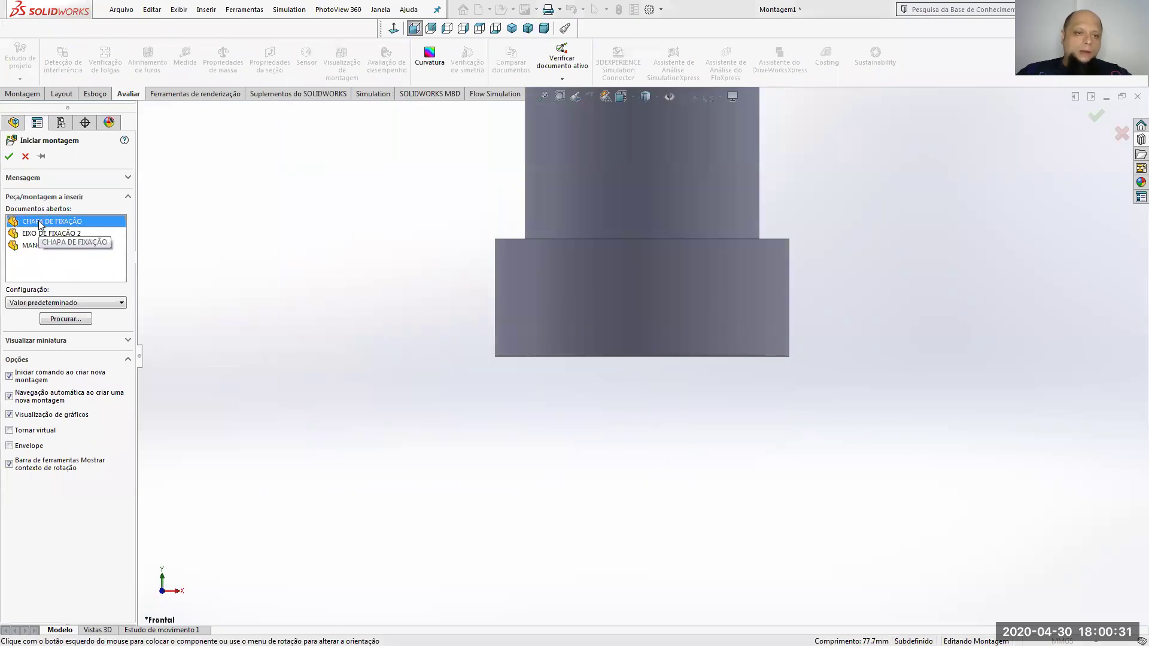
pyautogui.click(650, 328)
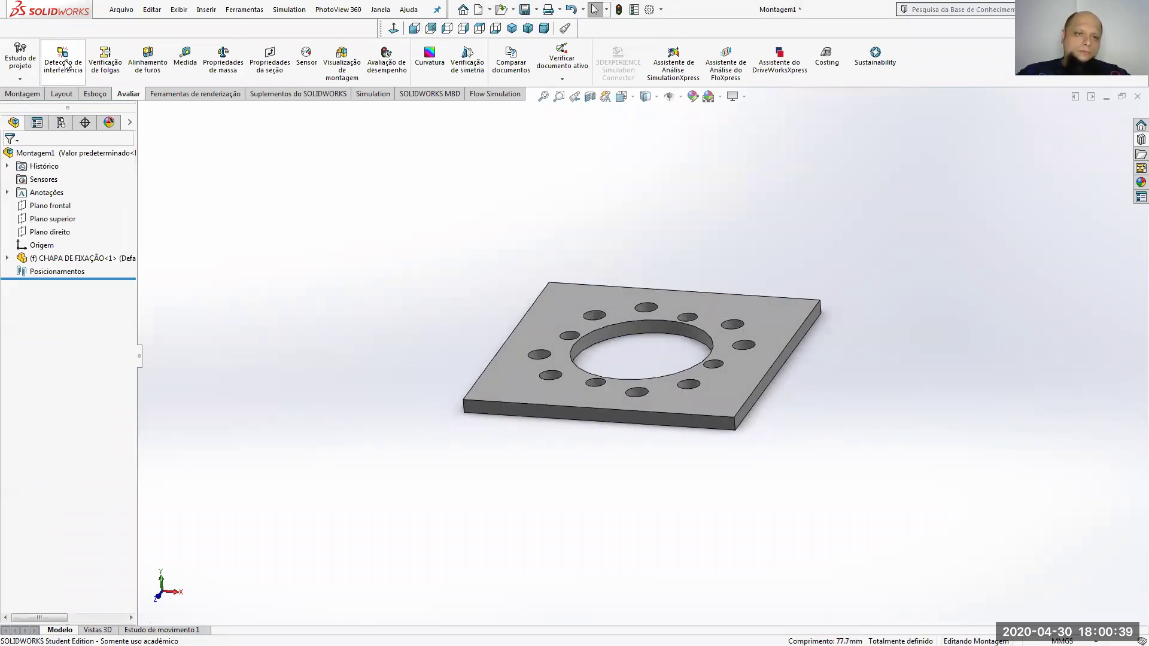
# Insert the MANCAL UCFL208CC bearing into the assembly beside the fixing plate.
pyautogui.click(22, 94)
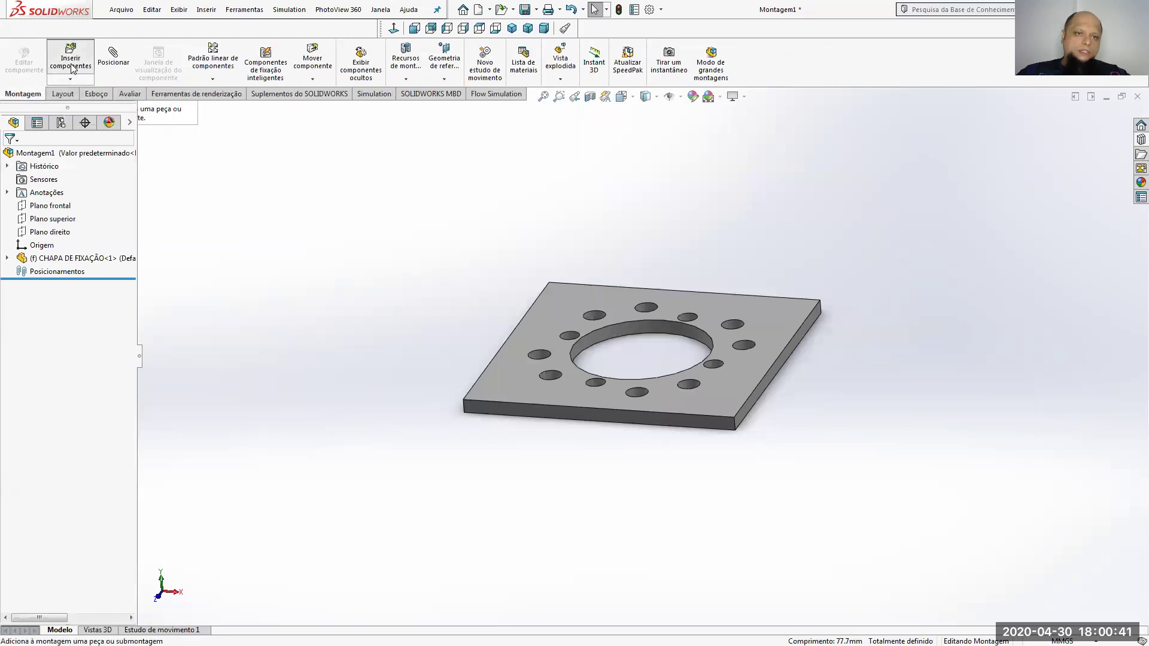
pyautogui.click(70, 60)
pyautogui.click(60, 246)
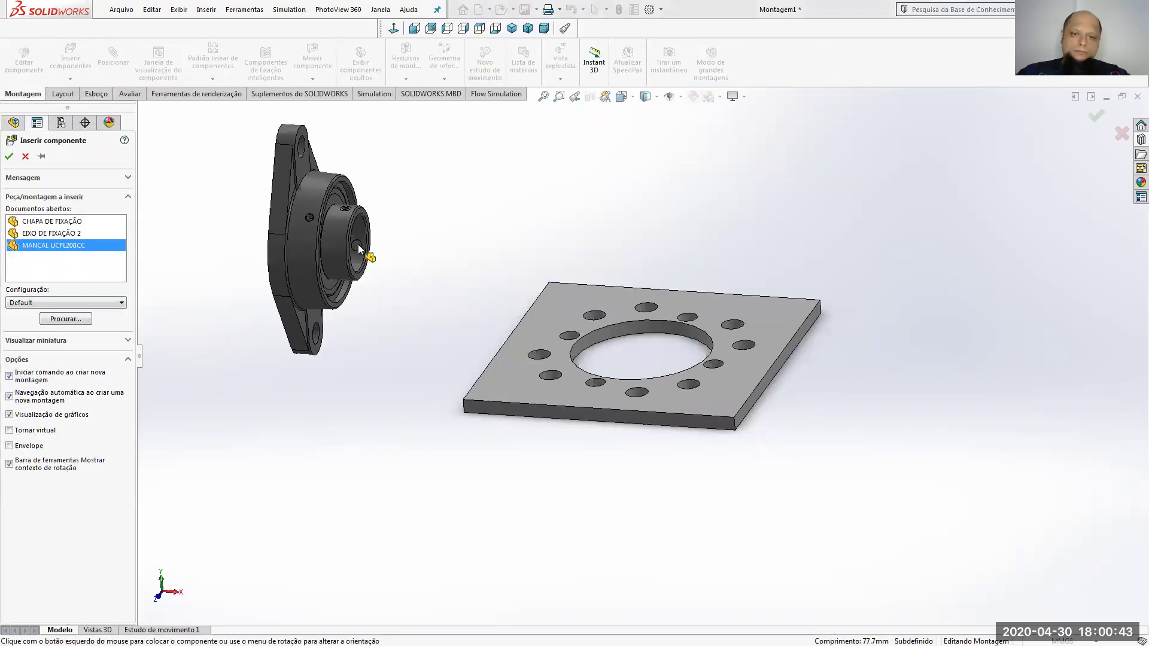
pyautogui.click(383, 260)
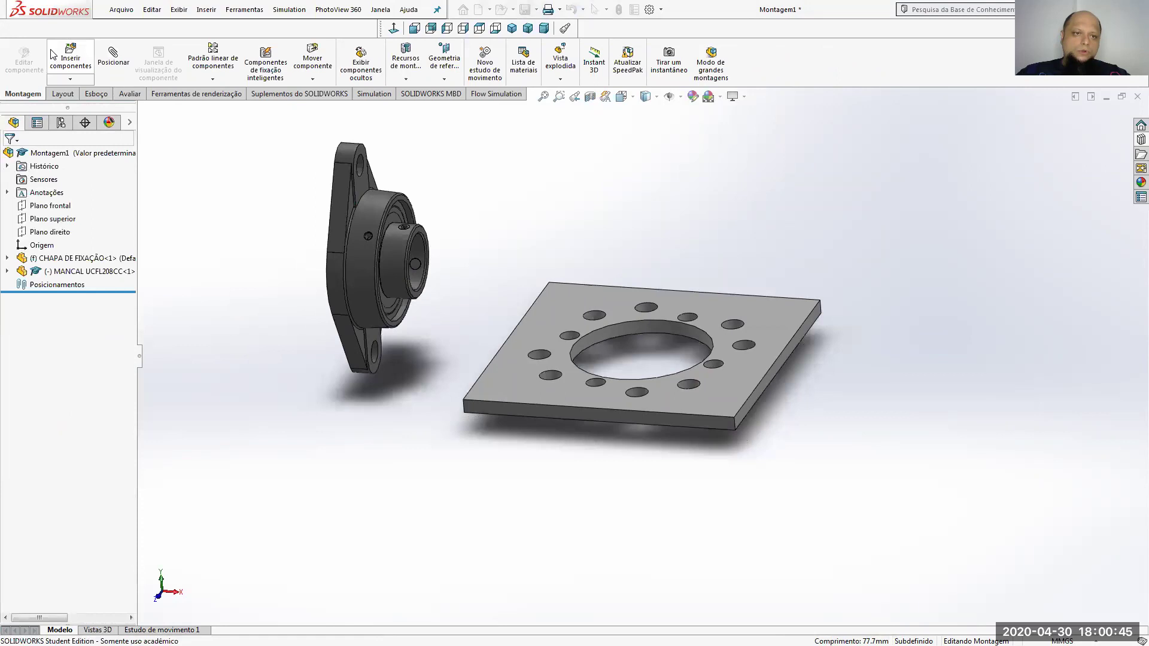
# Insert the EIXO DE FIXAÇÃO 2 shaft into the assembly below the bearing, beside the plate.
pyautogui.click(70, 59)
pyautogui.click(27, 221)
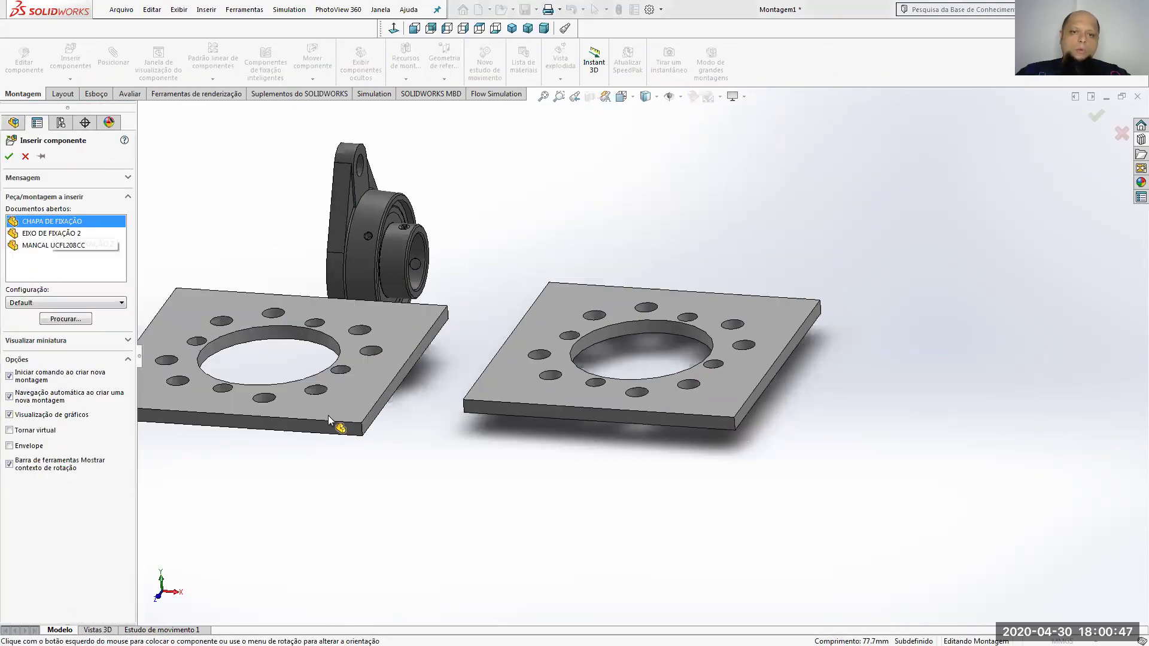
pyautogui.click(70, 234)
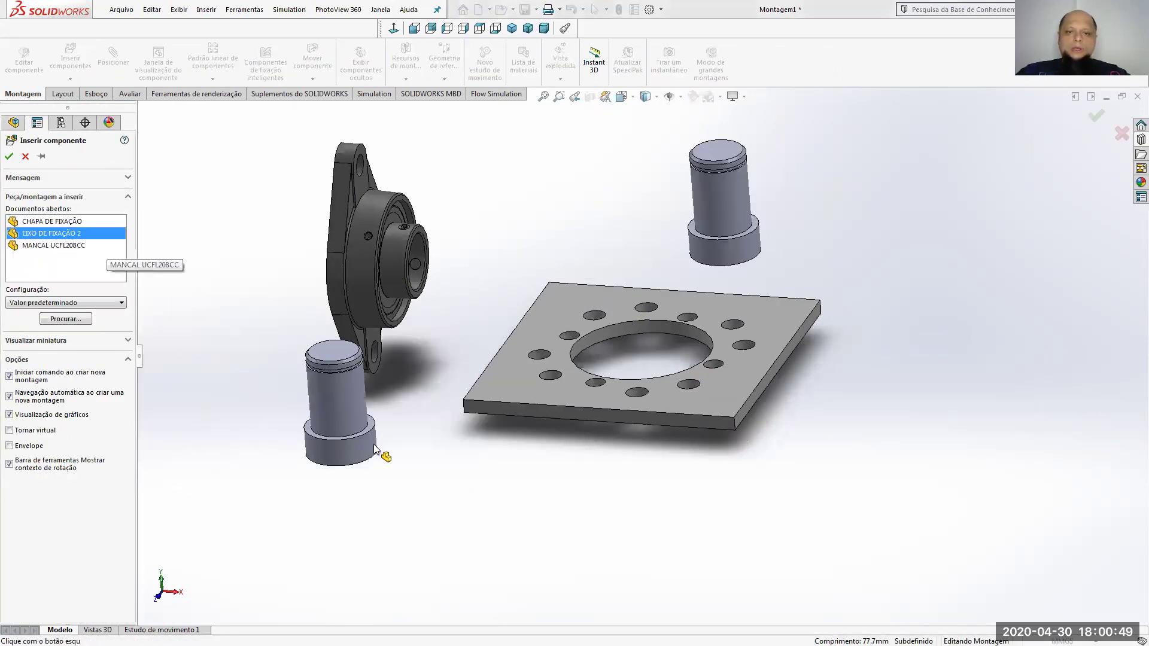
pyautogui.click(388, 435)
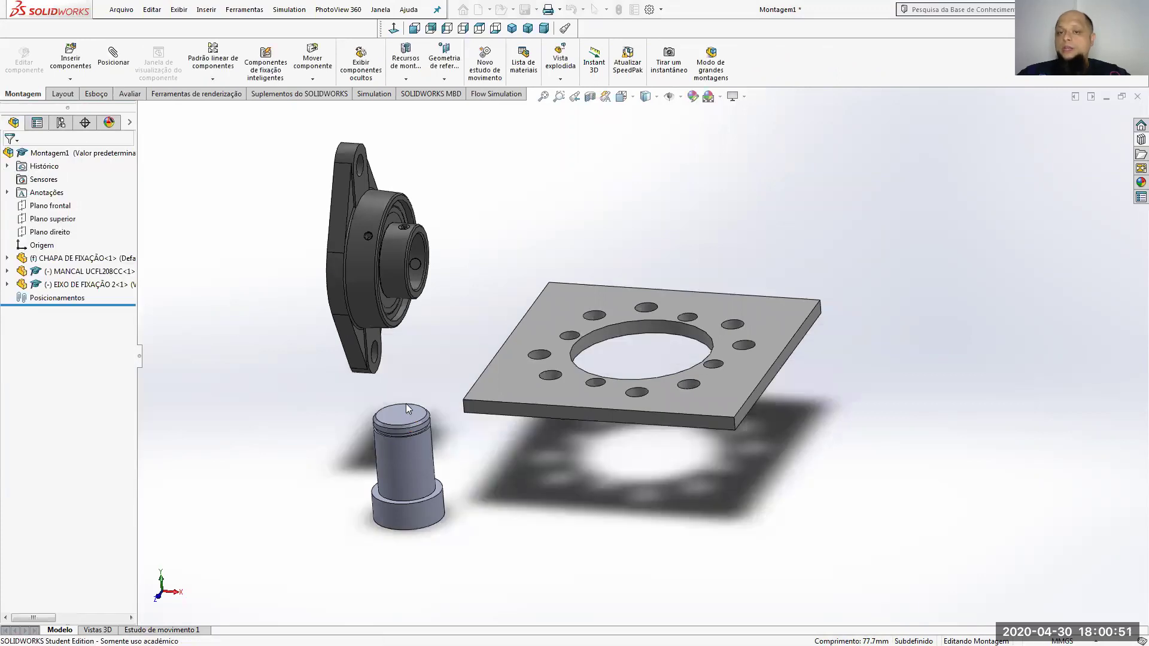
# Examine the bearing's flat flange face and the plate's upper face as the contact faces between the two components.
pyautogui.moveTo(552, 402); pyautogui.dragTo(547, 462, button='middle')
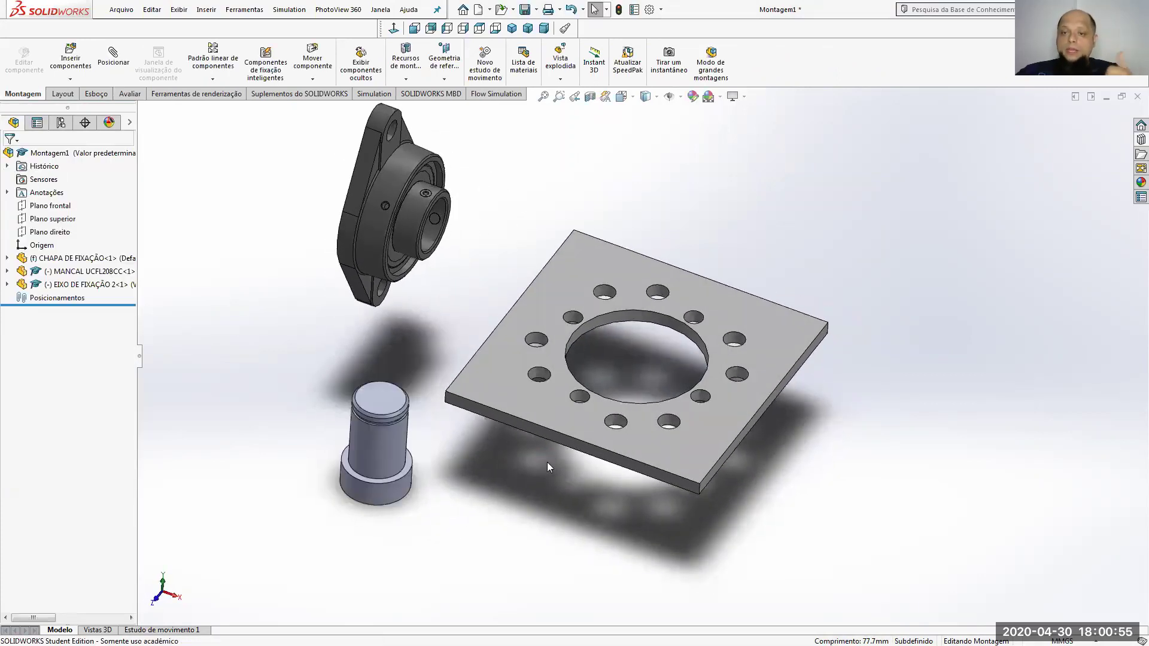
pyautogui.moveTo(544, 312); pyautogui.dragTo(541, 221, button='middle')
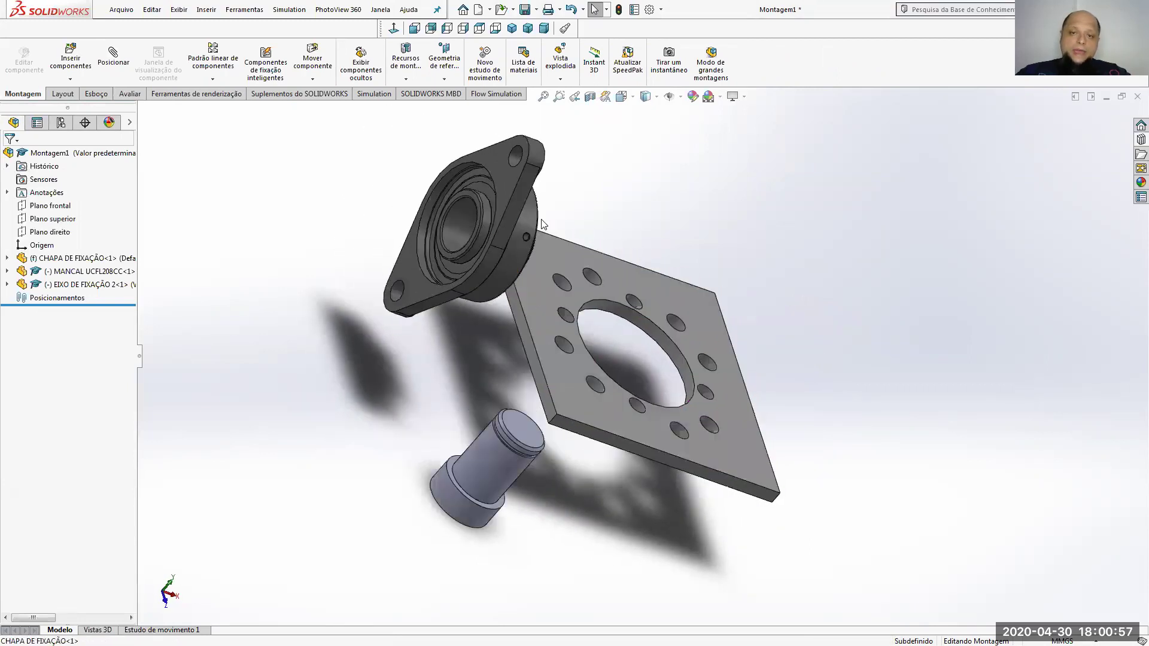
pyautogui.click(500, 153)
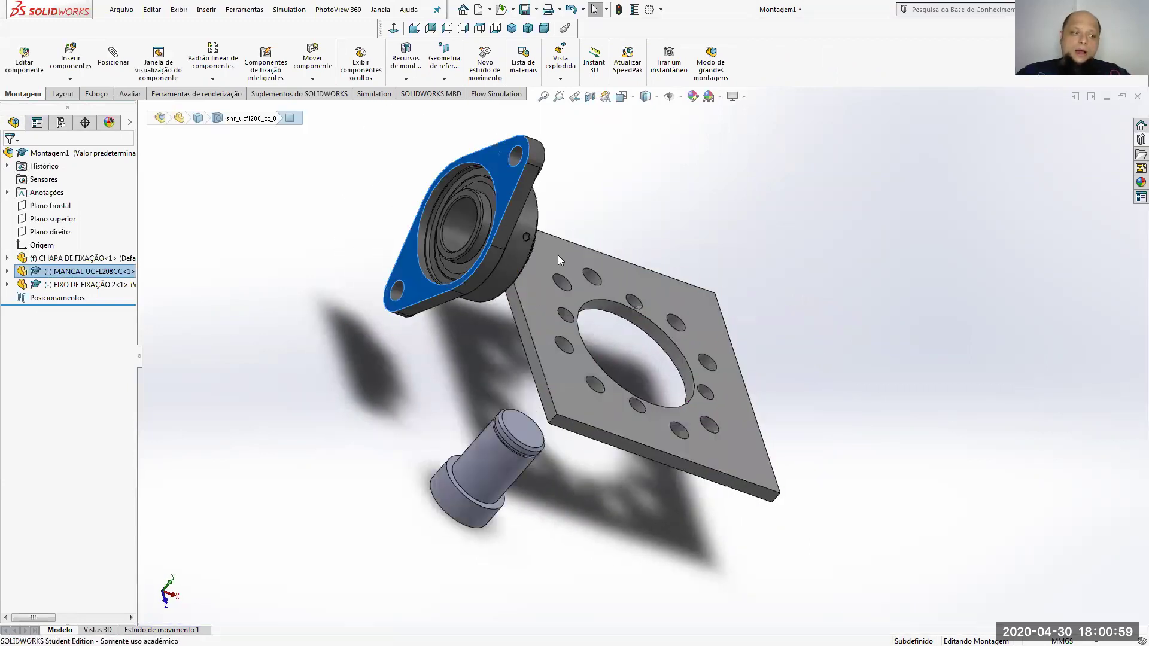
pyautogui.click(578, 254)
pyautogui.moveTo(929, 266); pyautogui.dragTo(841, 220, button='middle')
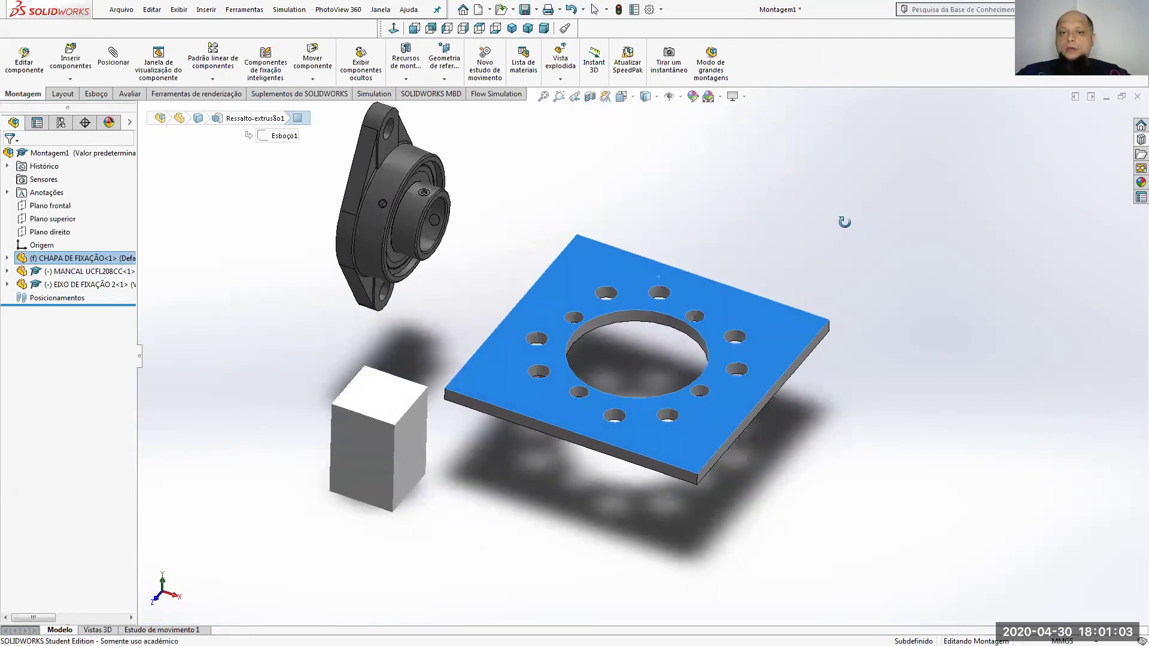
pyautogui.press('Escape')
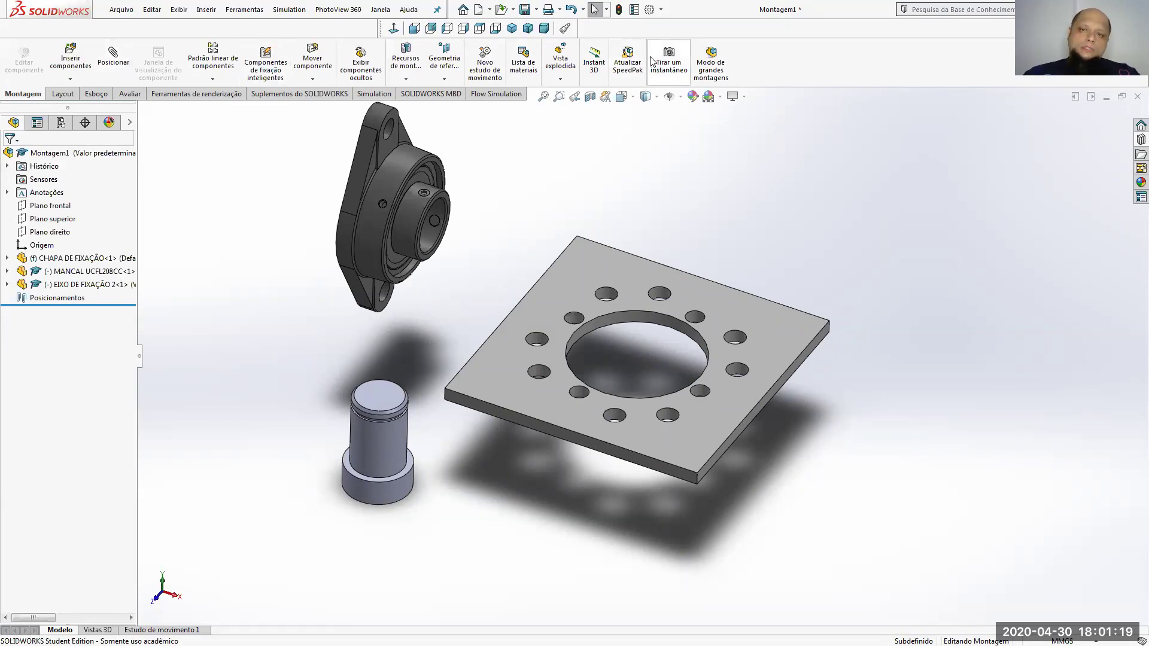
# Measure the centre distance between the two mounting holes in the bearing flange.
pyautogui.click(125, 95)
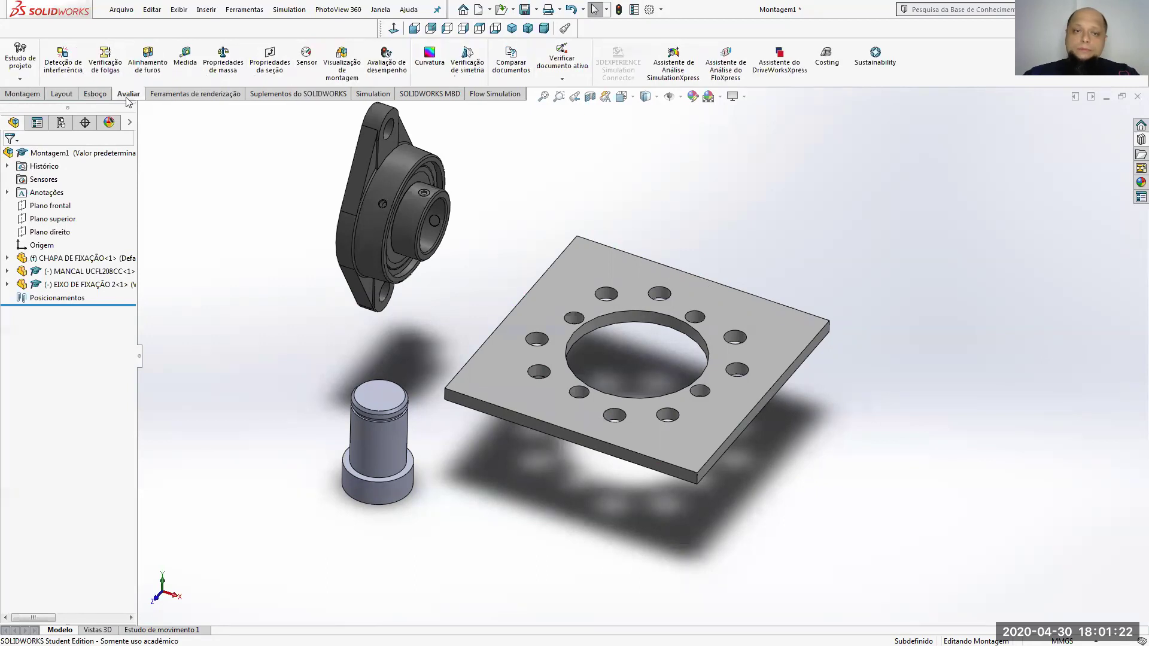
pyautogui.click(184, 65)
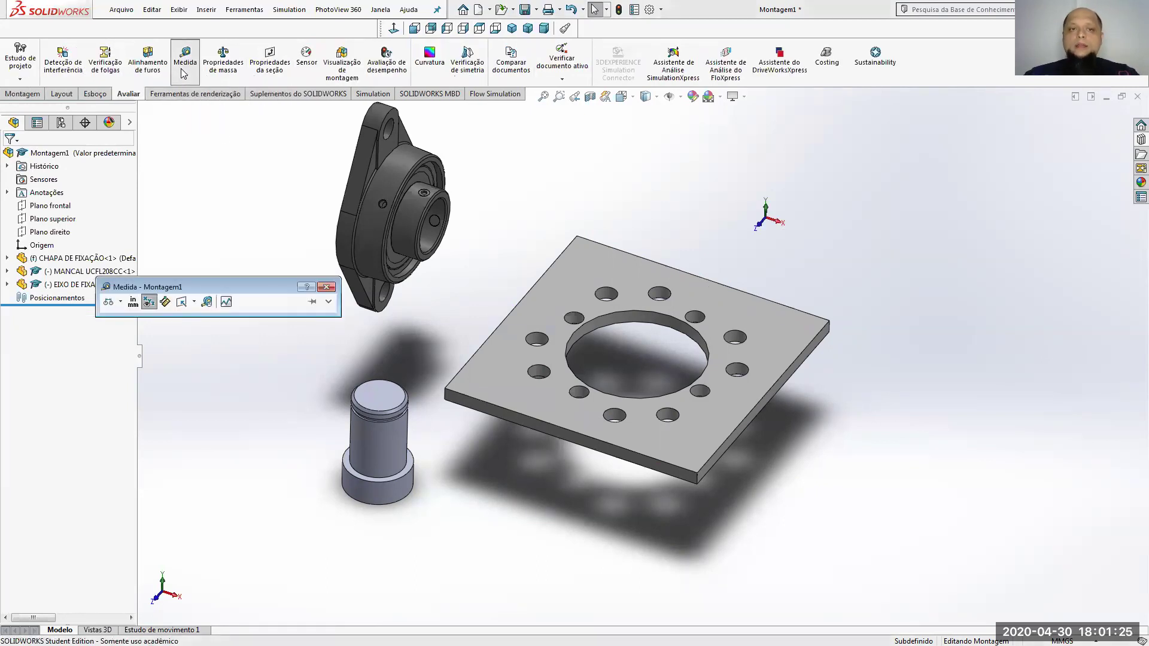
pyautogui.moveTo(284, 228); pyautogui.dragTo(392, 265, button='middle')
pyautogui.scroll(-3, 392, 265)
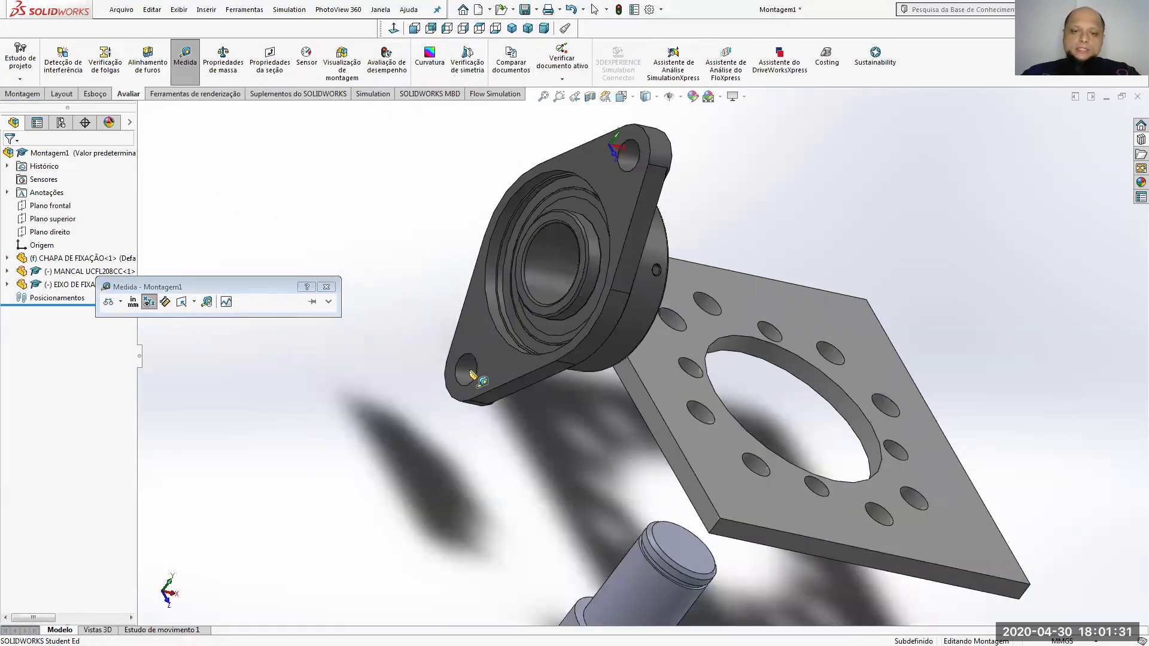
pyautogui.click(465, 369)
pyautogui.click(630, 156)
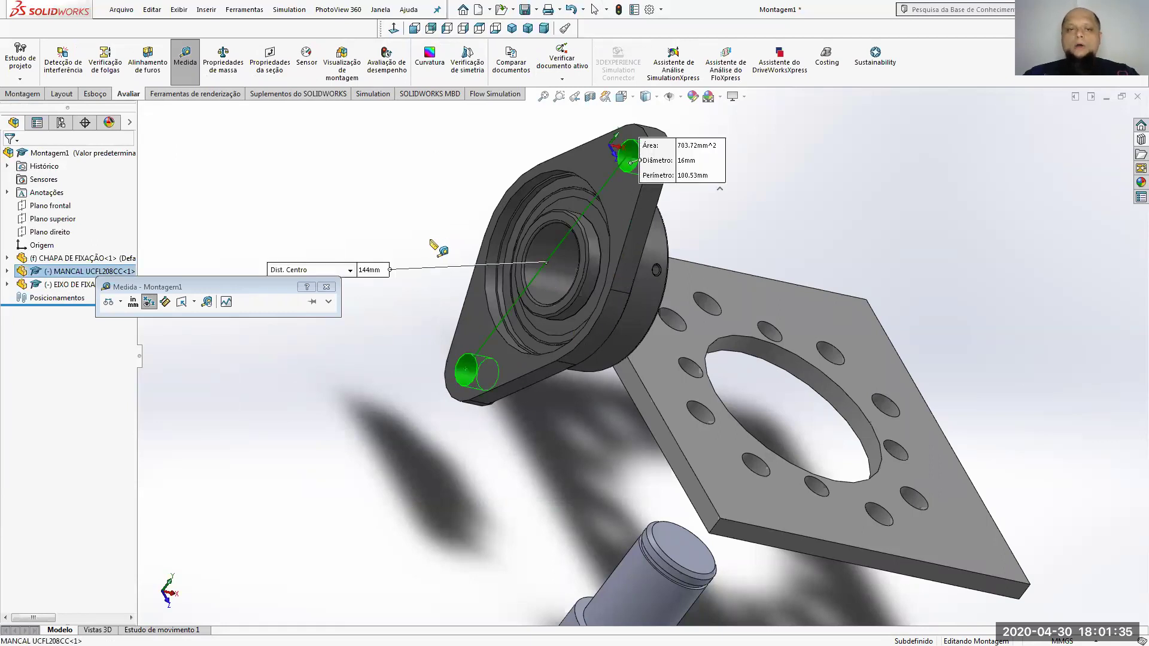
pyautogui.scroll(-4, 386, 285)
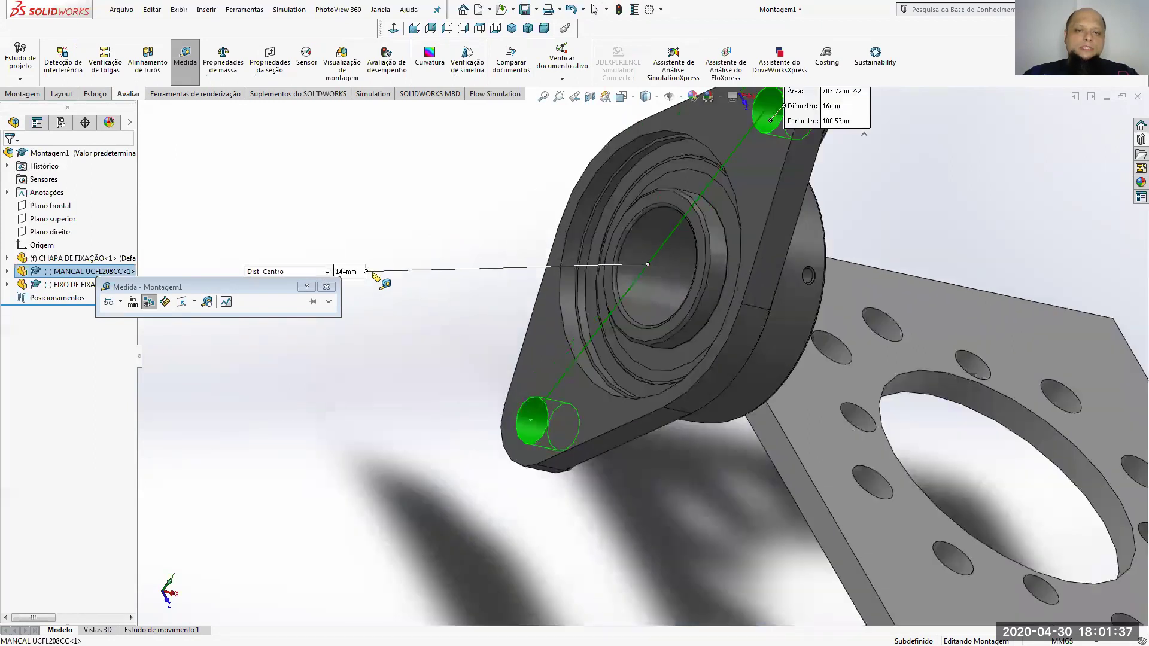
# Measure the centre distance between two opposite 14 mm holes around the plate's large opening.
pyautogui.scroll(1, 379, 287)
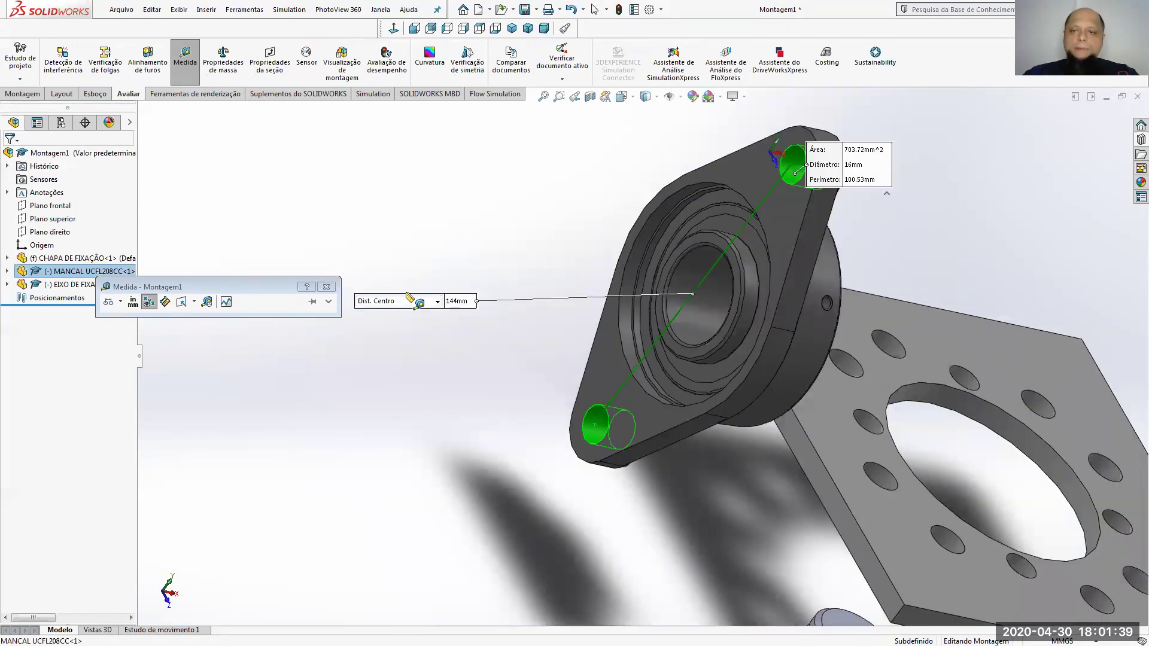
pyautogui.moveTo(479, 299); pyautogui.dragTo(649, 332, button='middle')
pyautogui.click(608, 300)
pyautogui.scroll(3, 654, 337)
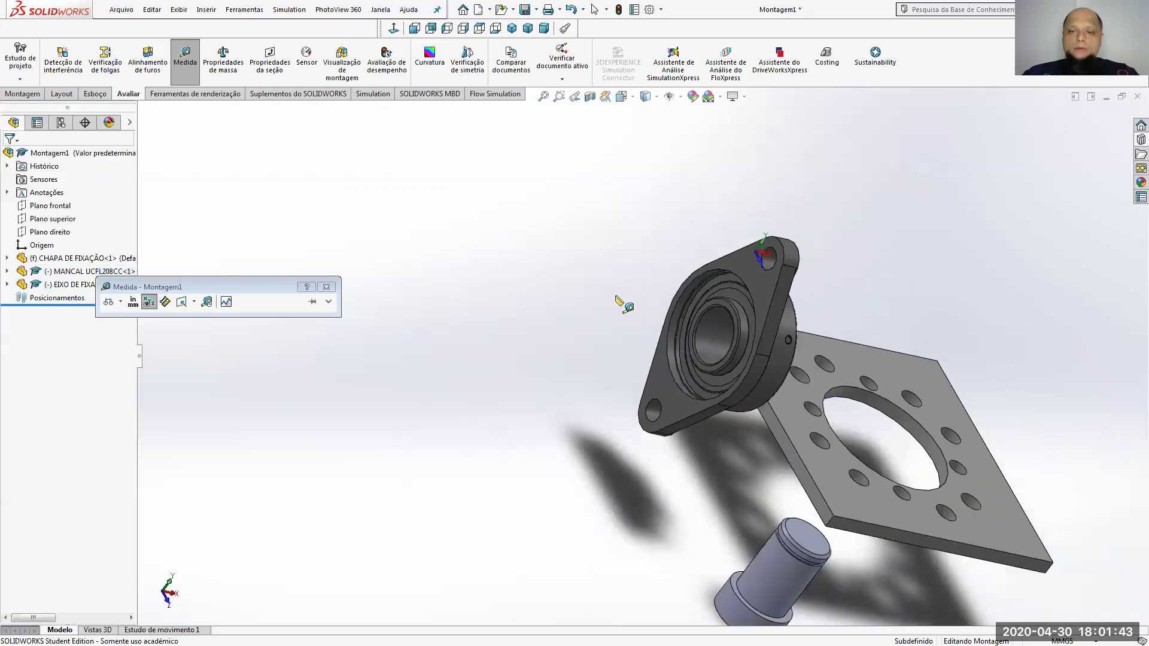
pyautogui.moveTo(909, 510); pyautogui.dragTo(959, 518, button='middle')
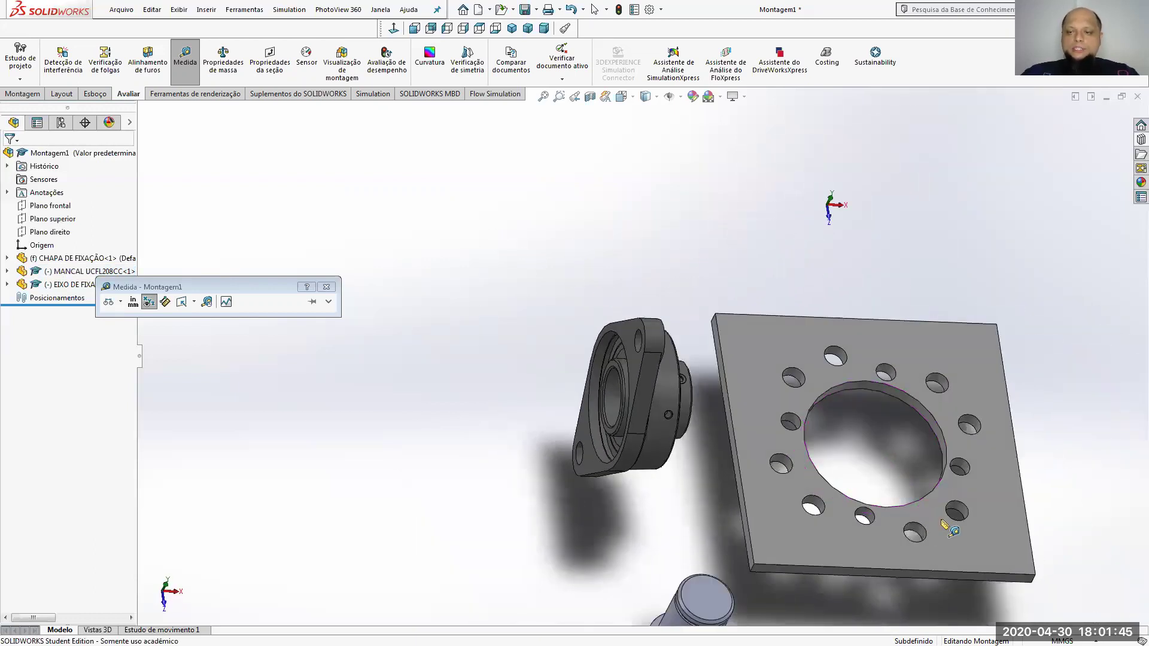
pyautogui.scroll(3, 766, 419)
pyautogui.scroll(-3, 766, 419)
pyautogui.scroll(-2, 772, 437)
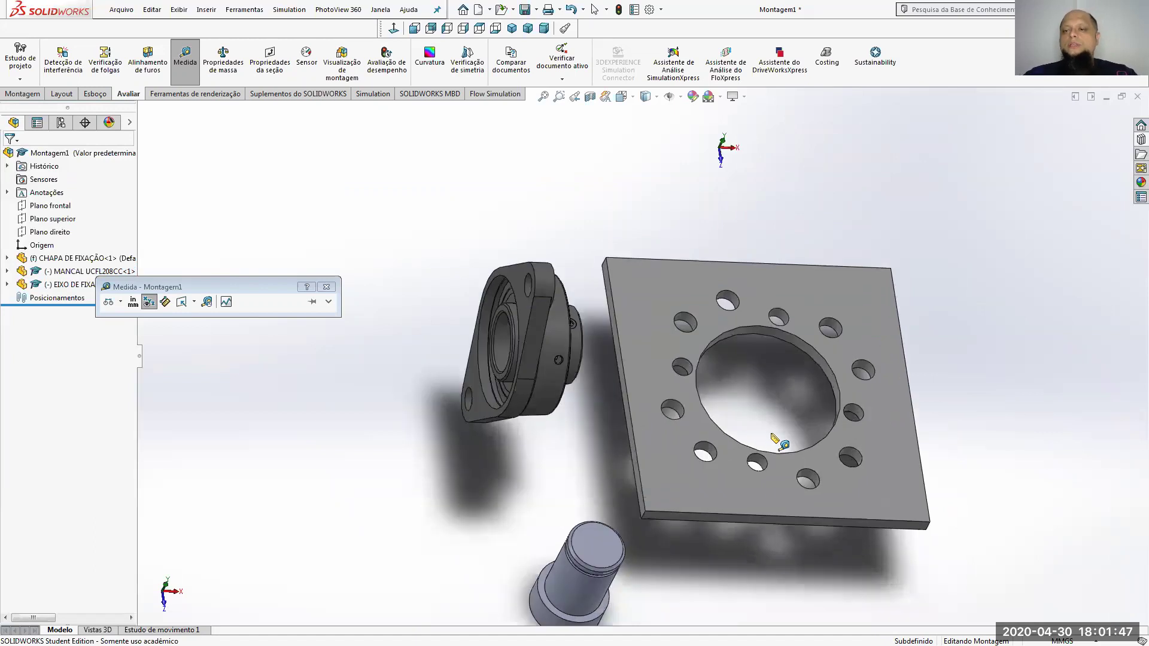
pyautogui.scroll(-2, 776, 441)
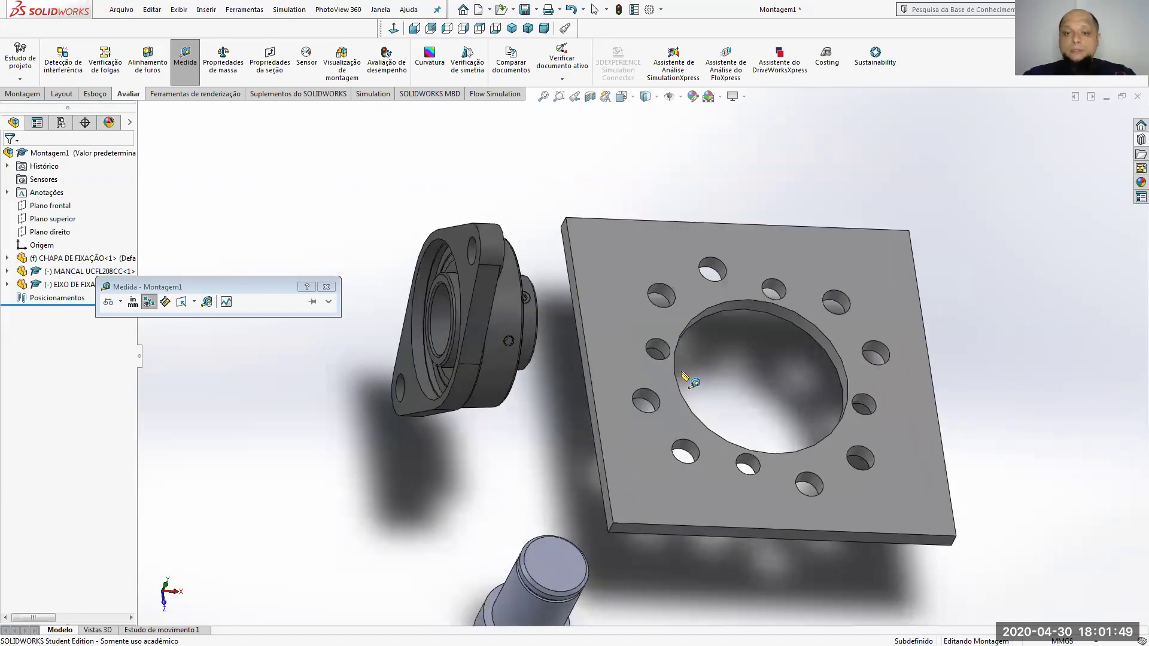
pyautogui.click(665, 347)
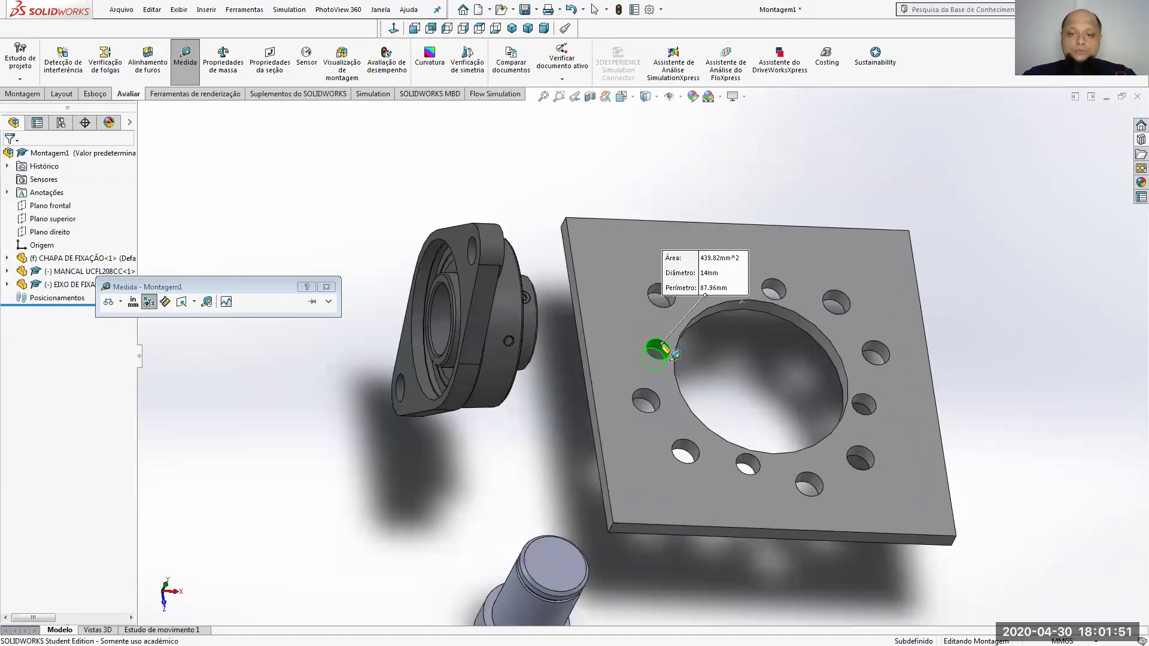
pyautogui.click(863, 405)
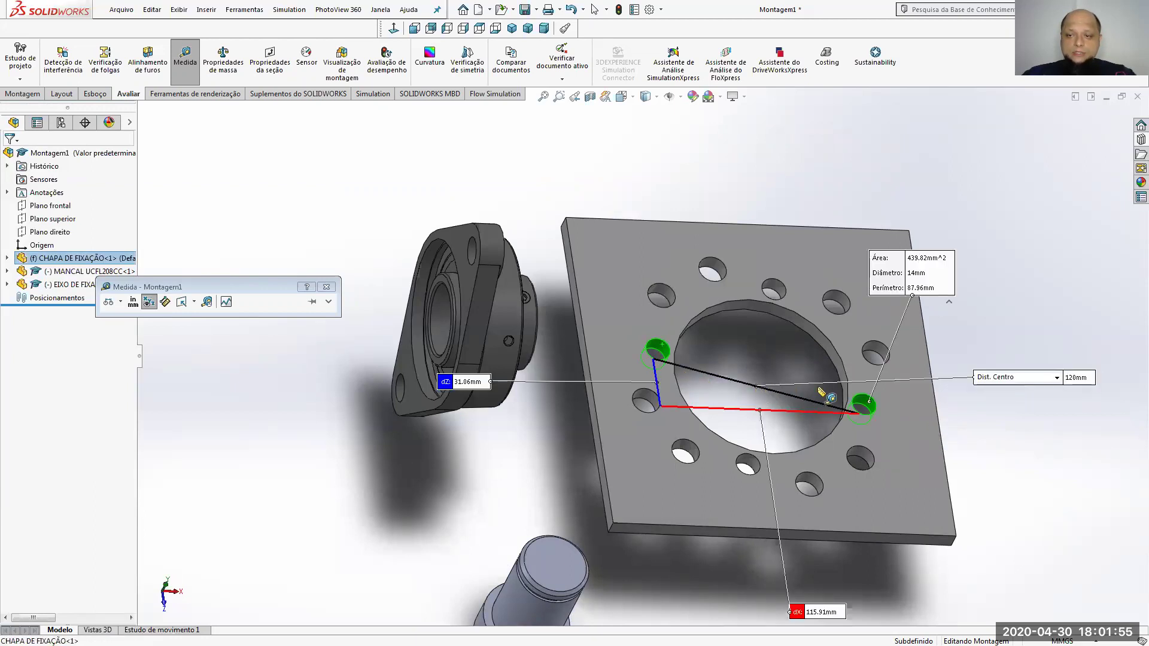
pyautogui.click(1064, 400)
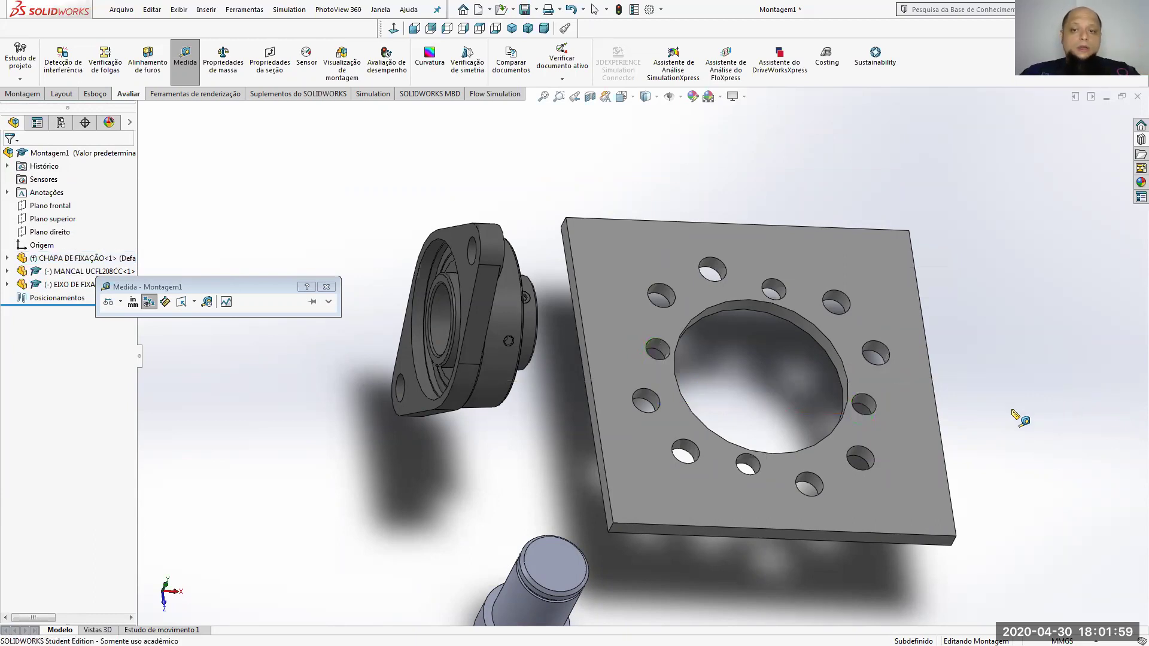
# Measure the centre distance of two different pairs of opposite 16 mm holes in the plate.
pyautogui.click(660, 296)
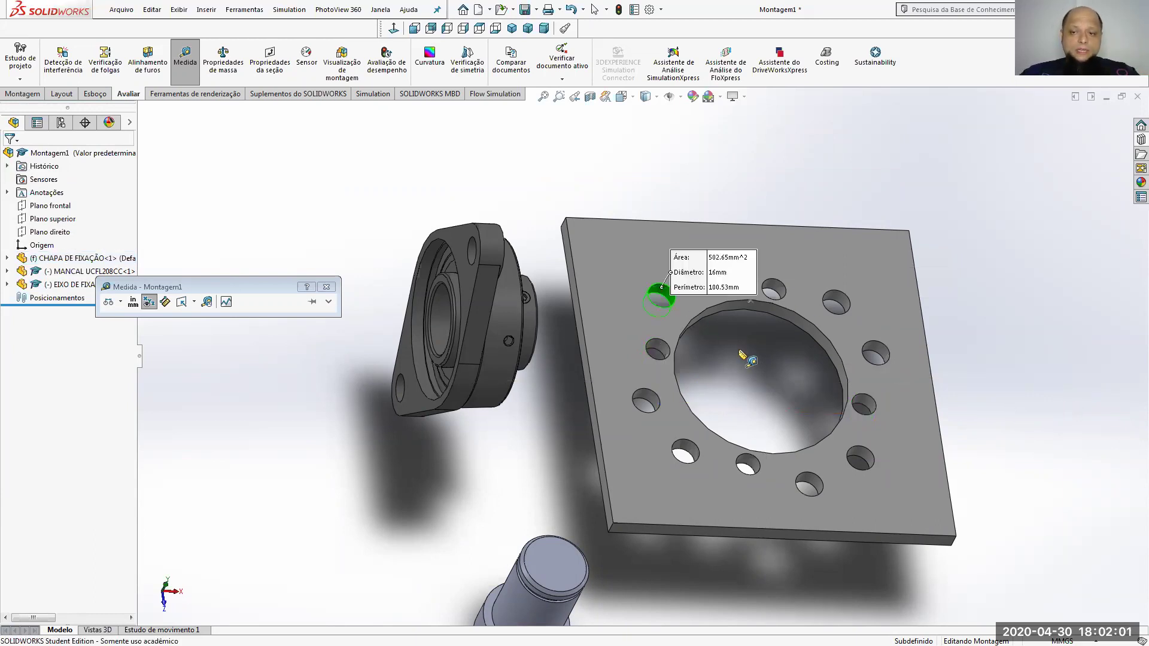
pyautogui.click(868, 460)
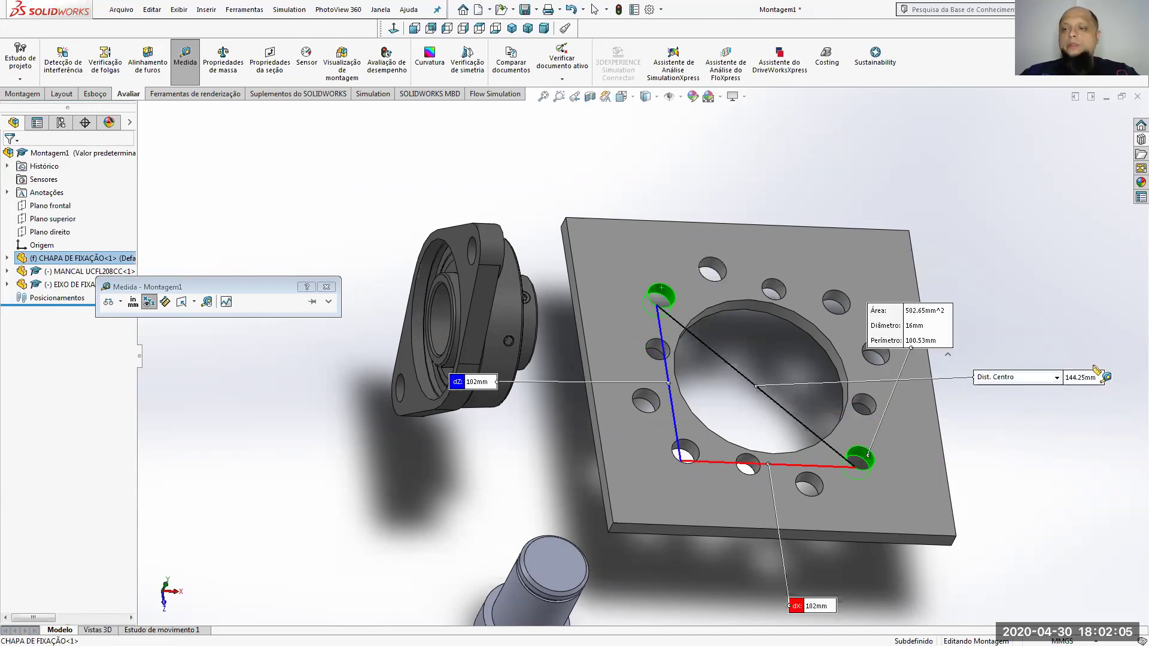
pyautogui.click(1064, 444)
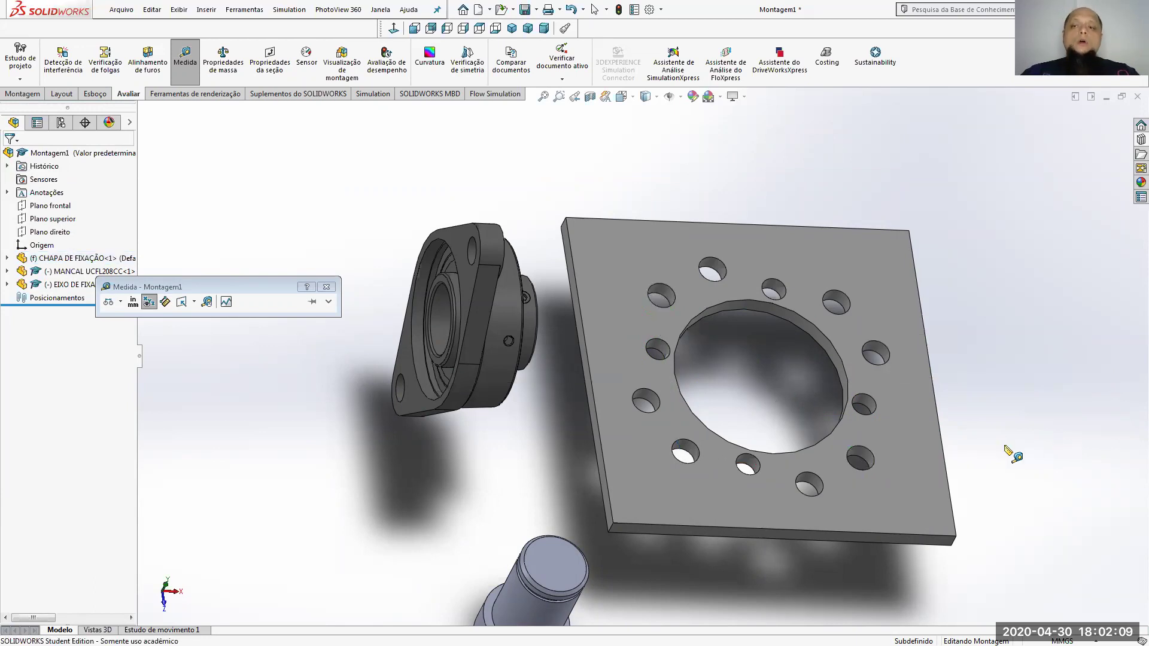
pyautogui.click(879, 352)
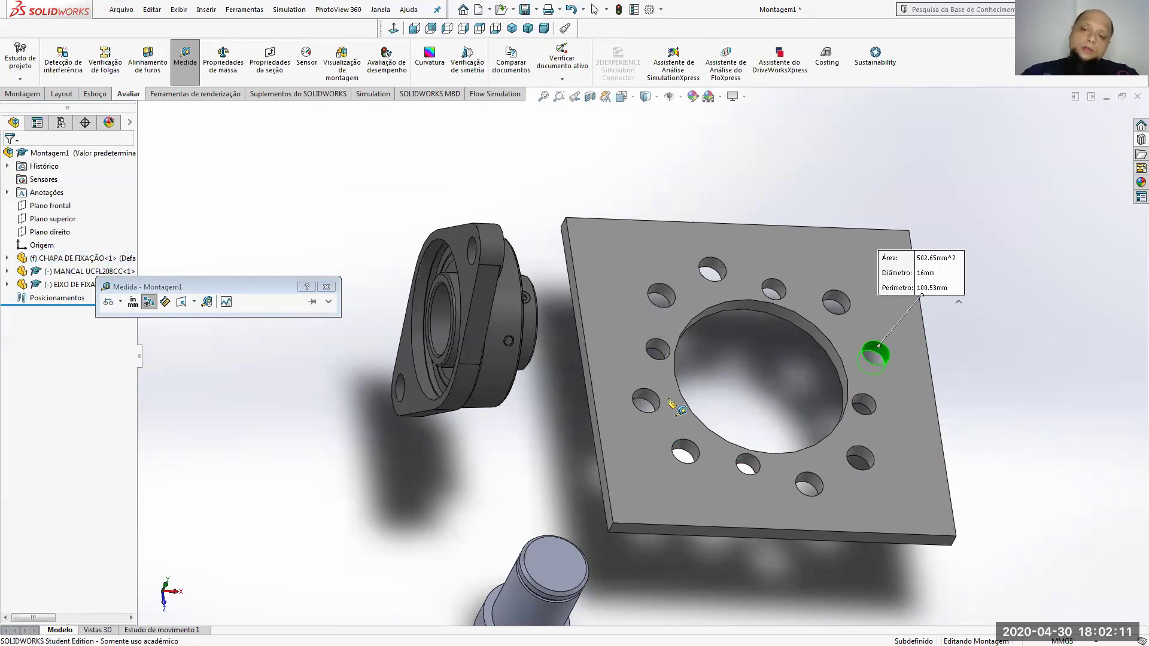
pyautogui.click(645, 400)
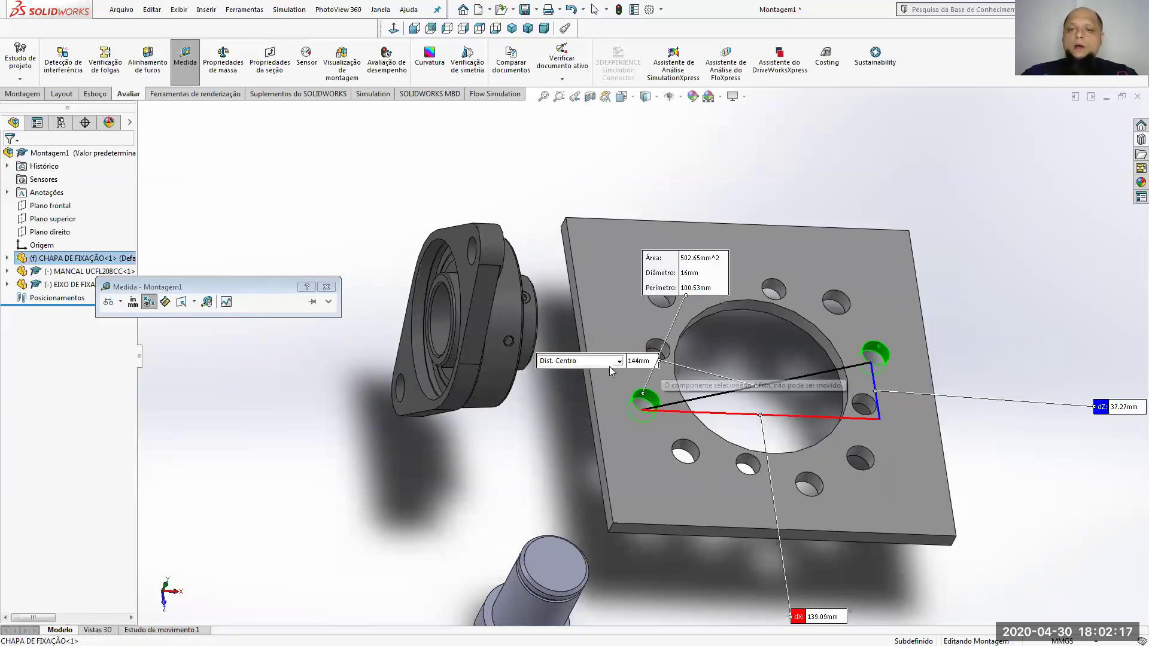
pyautogui.click(988, 255)
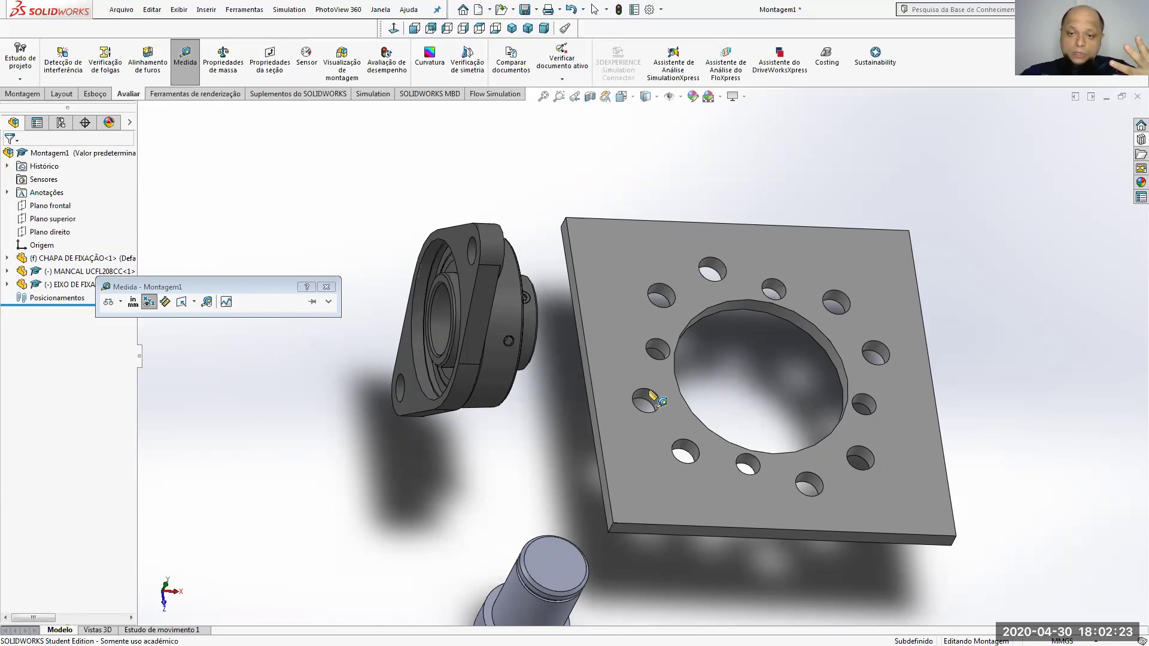
# Measure the centre distance between two 16 mm plate holes that are not directly opposite each other and close the Measure tool.
pyautogui.click(653, 396)
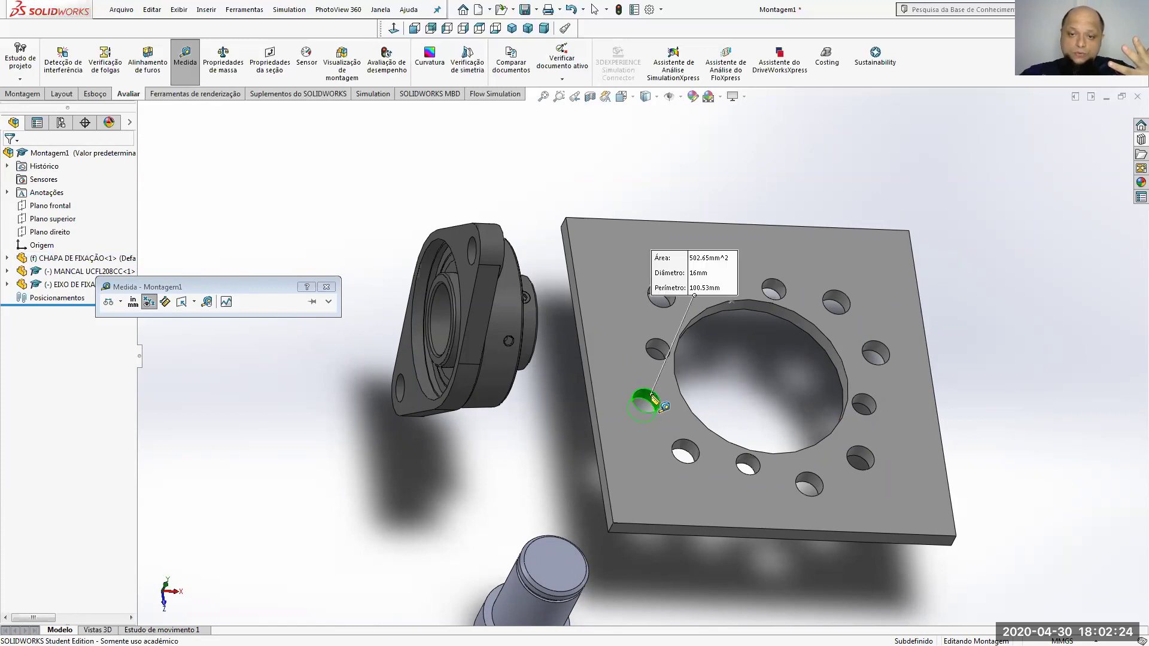
pyautogui.click(836, 301)
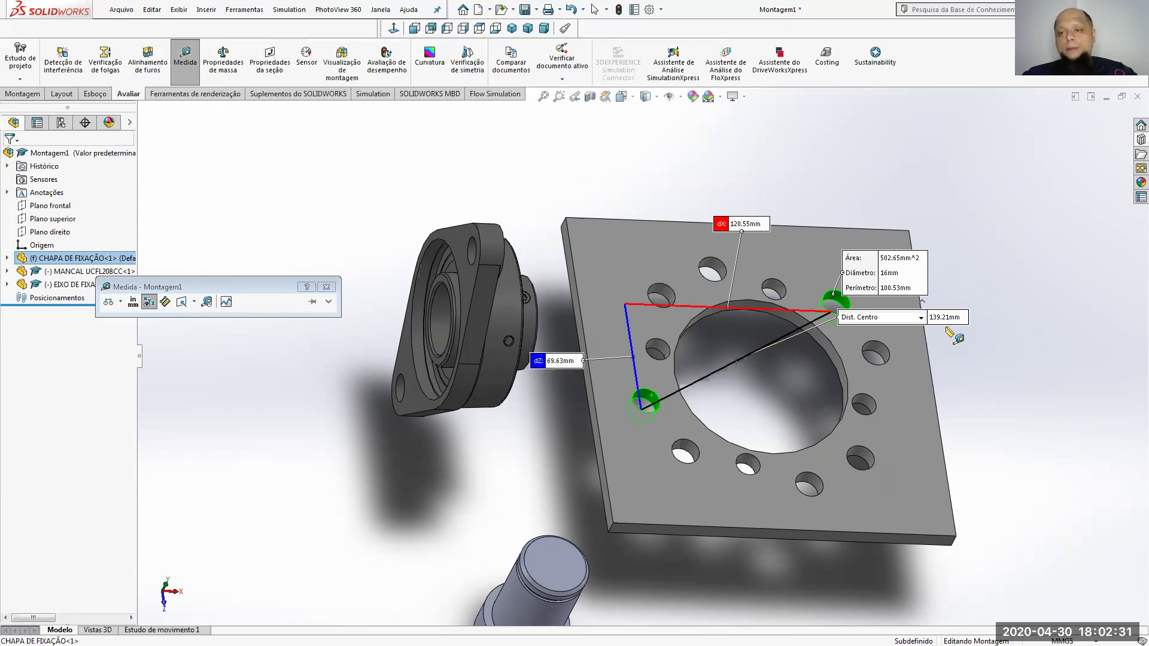
pyautogui.click(1020, 414)
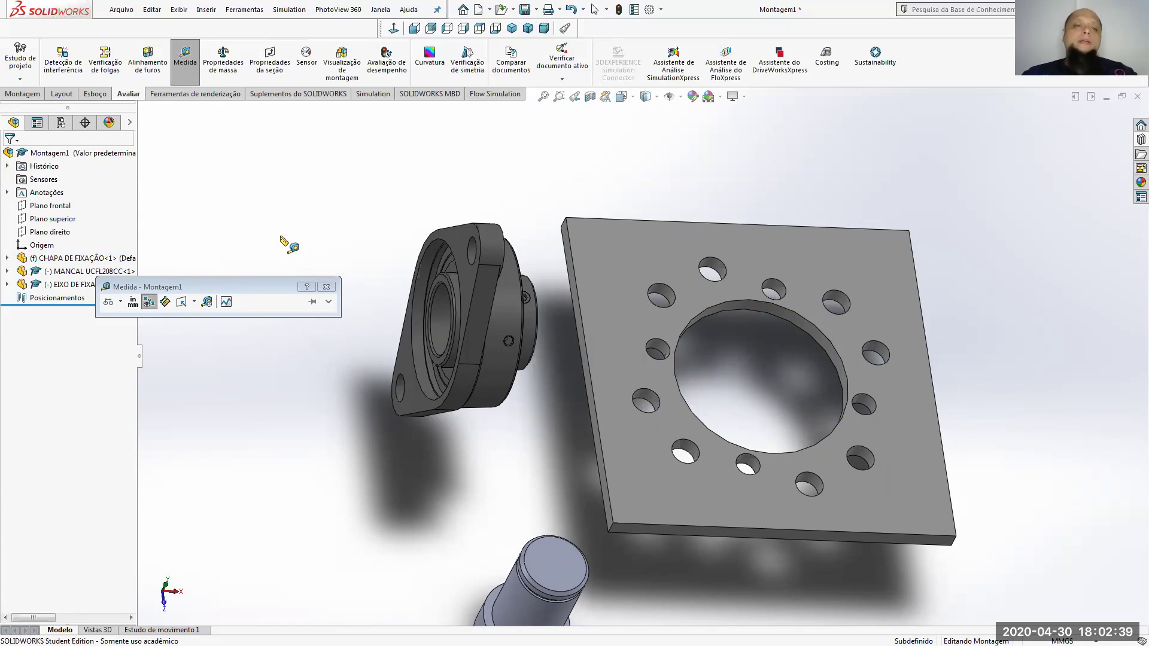
pyautogui.click(185, 59)
# Test which components move freely by trying to shift the plate, moving the bearing slightly upward and the shaft farther from the plate.
pyautogui.scroll(2, 462, 359)
pyautogui.moveTo(462, 356); pyautogui.dragTo(438, 341, button='middle')
pyautogui.moveTo(780, 324); pyautogui.dragTo(687, 393)
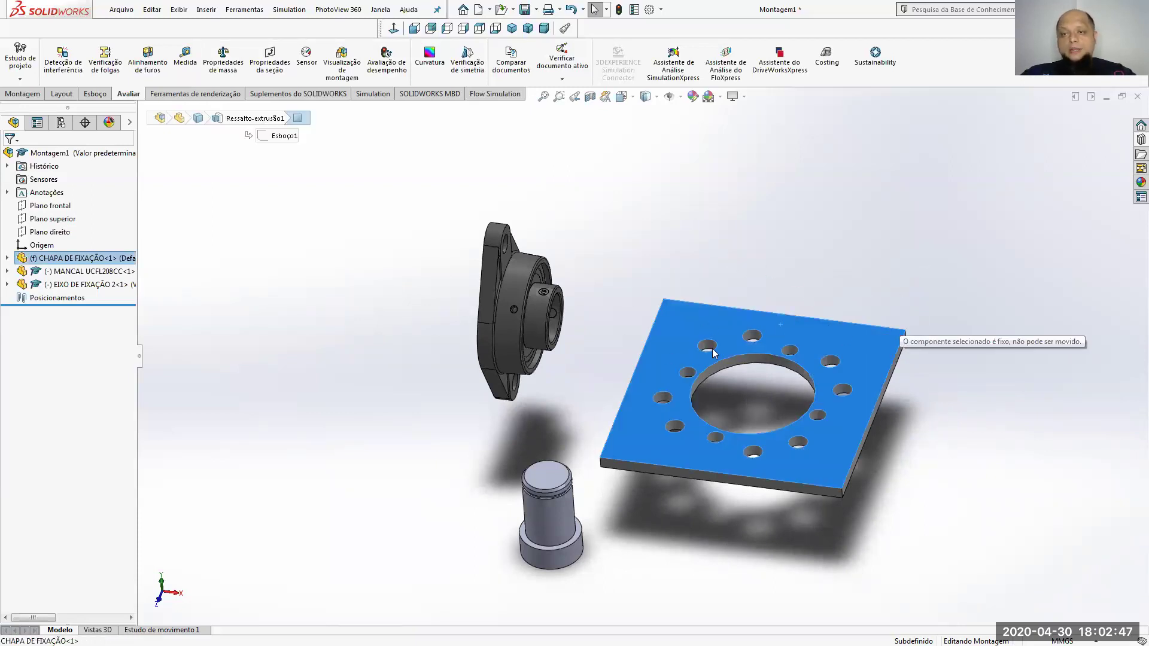
pyautogui.moveTo(712, 353); pyautogui.dragTo(712, 353)
pyautogui.click(509, 284)
pyautogui.moveTo(501, 283); pyautogui.dragTo(515, 254)
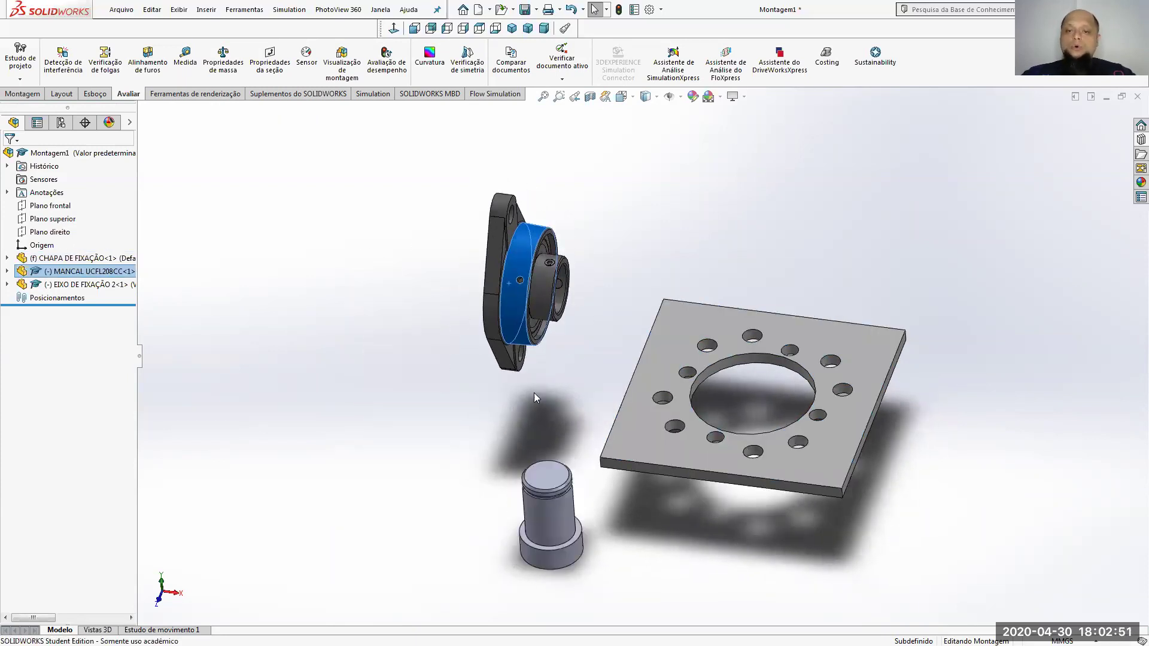
pyautogui.moveTo(541, 470); pyautogui.dragTo(428, 392)
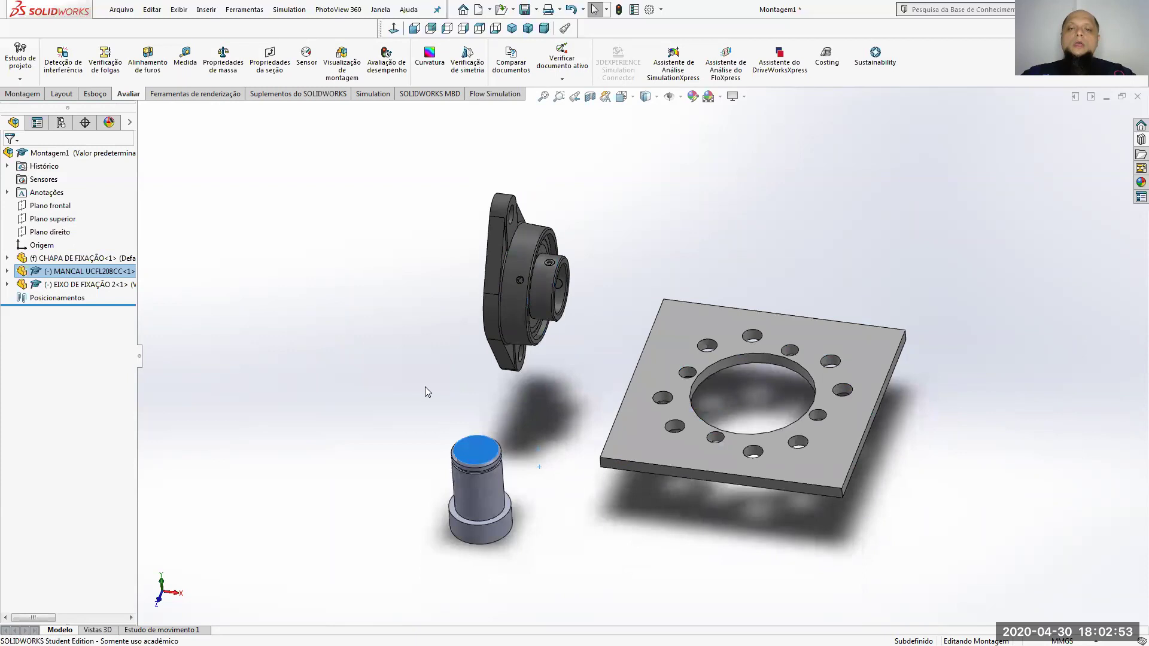
pyautogui.click(426, 389)
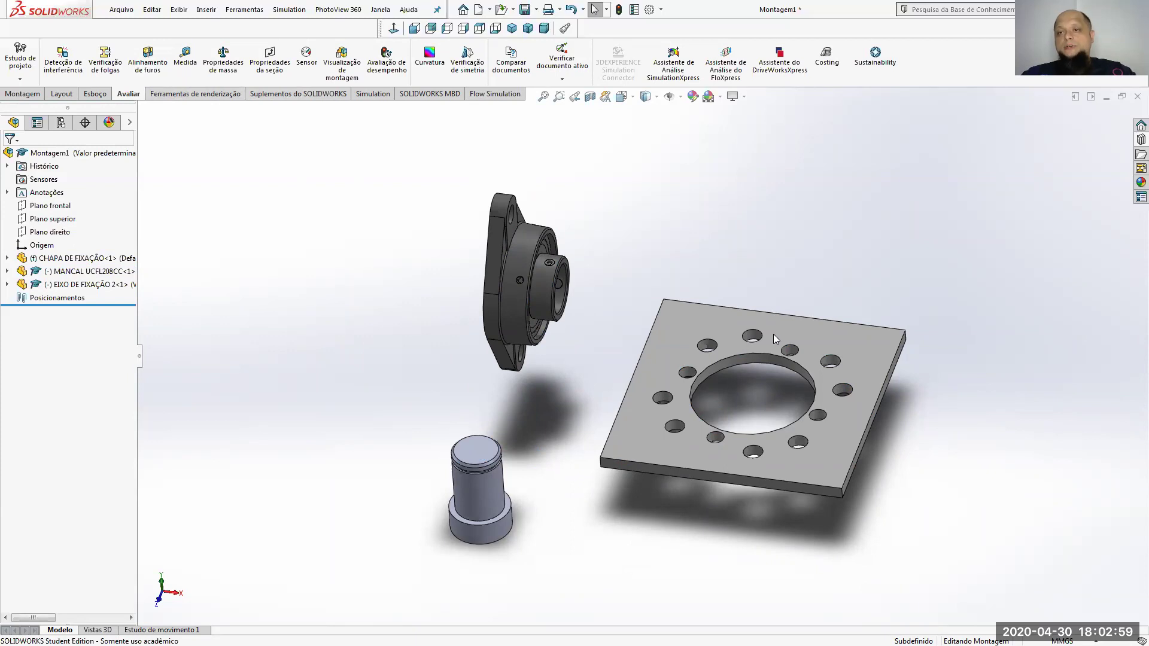
# Rotate the MANCAL UCFL208CC bearing with the move triad so its flange base points down towards the plate's level.
pyautogui.rightClick(520, 259)
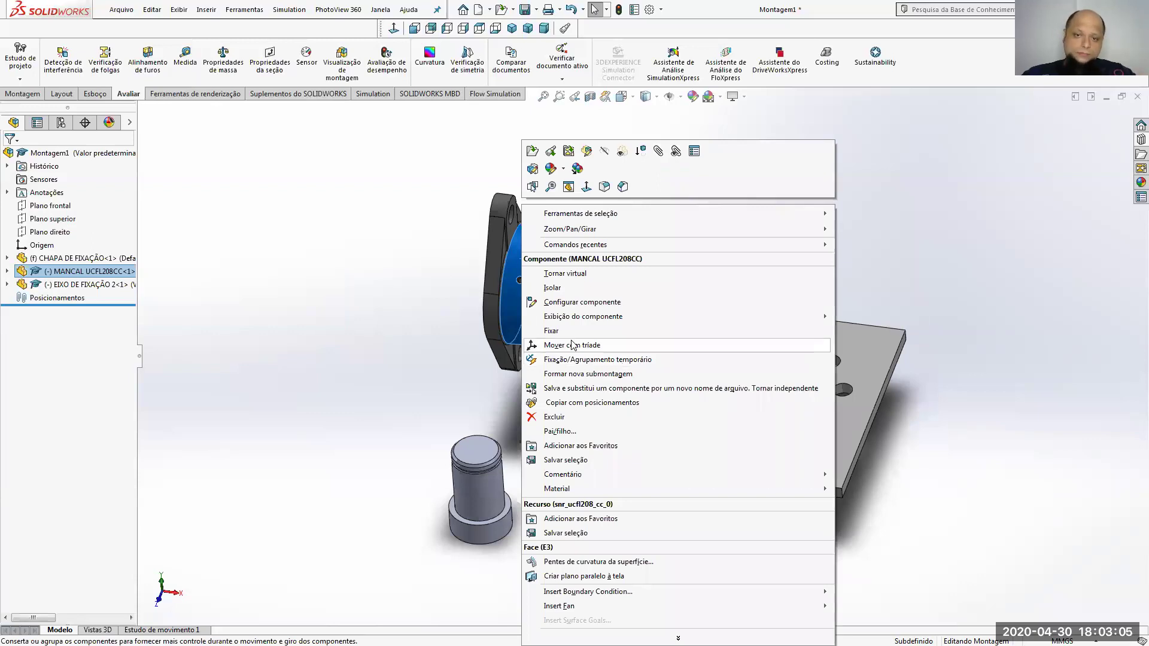
pyautogui.click(607, 346)
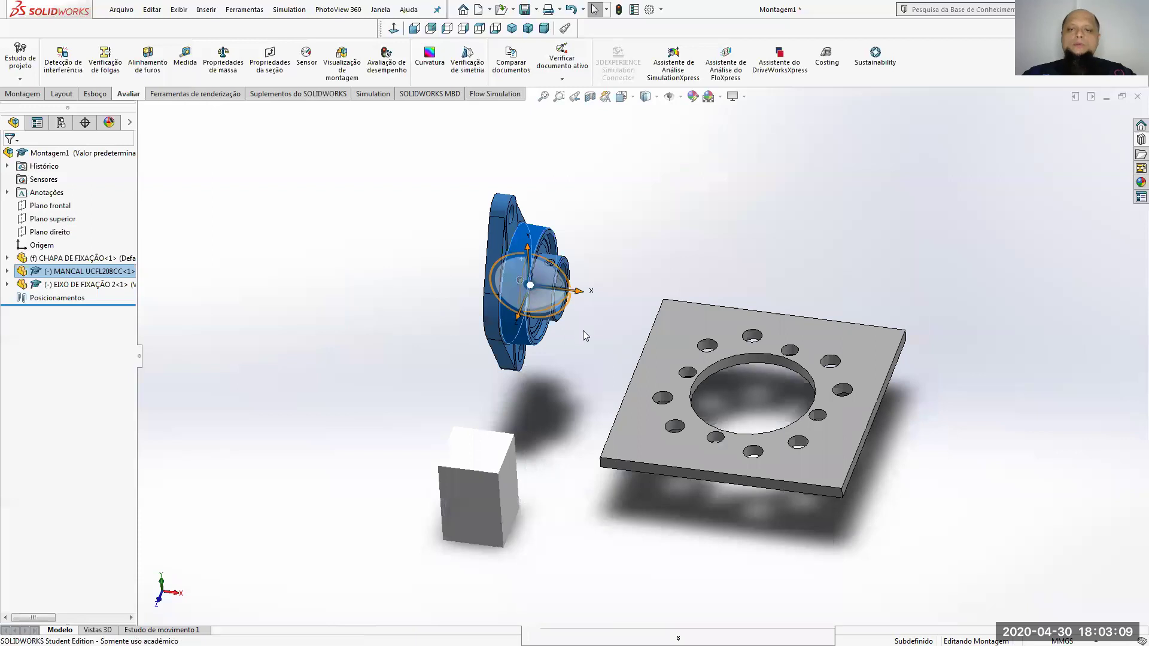
pyautogui.moveTo(594, 265); pyautogui.dragTo(596, 332, button='middle')
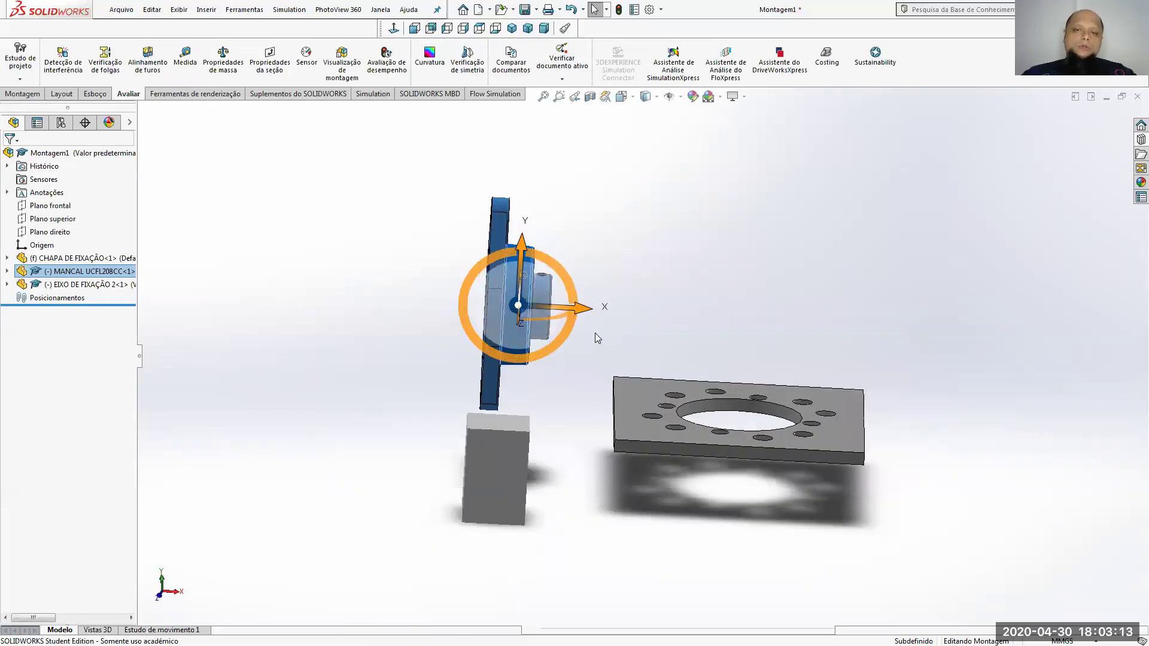
pyautogui.scroll(-1, 566, 283)
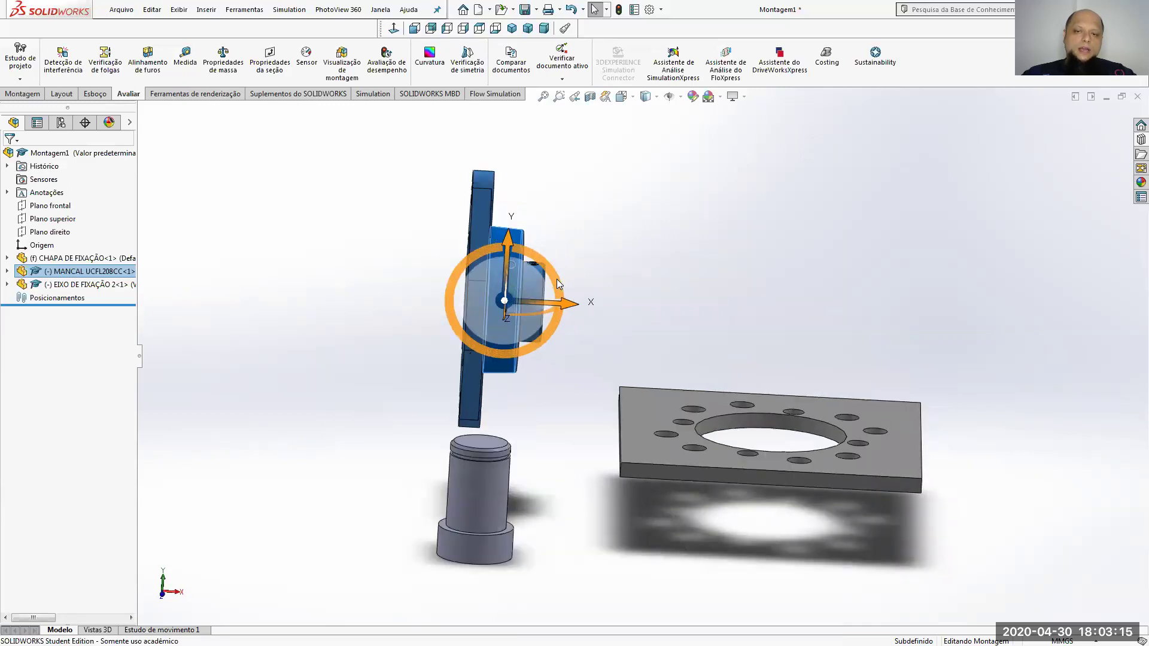
pyautogui.moveTo(557, 279)
pyautogui.mouseDown()
pyautogui.moveTo(487, 243)
pyautogui.moveTo(441, 258)
pyautogui.moveTo(421, 186)
pyautogui.moveTo(386, 167)
pyautogui.mouseUp()
pyautogui.click(385, 167)
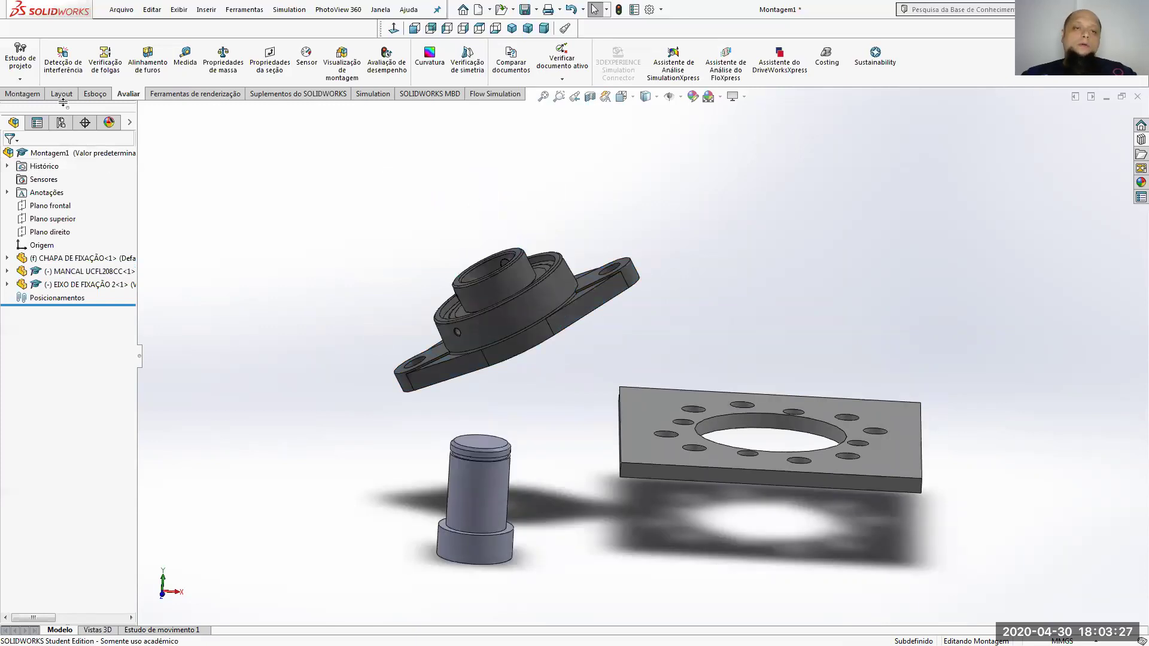
# Add a coincident mate between the bearing's flat flange base and the plate's upper face.
pyautogui.click(22, 94)
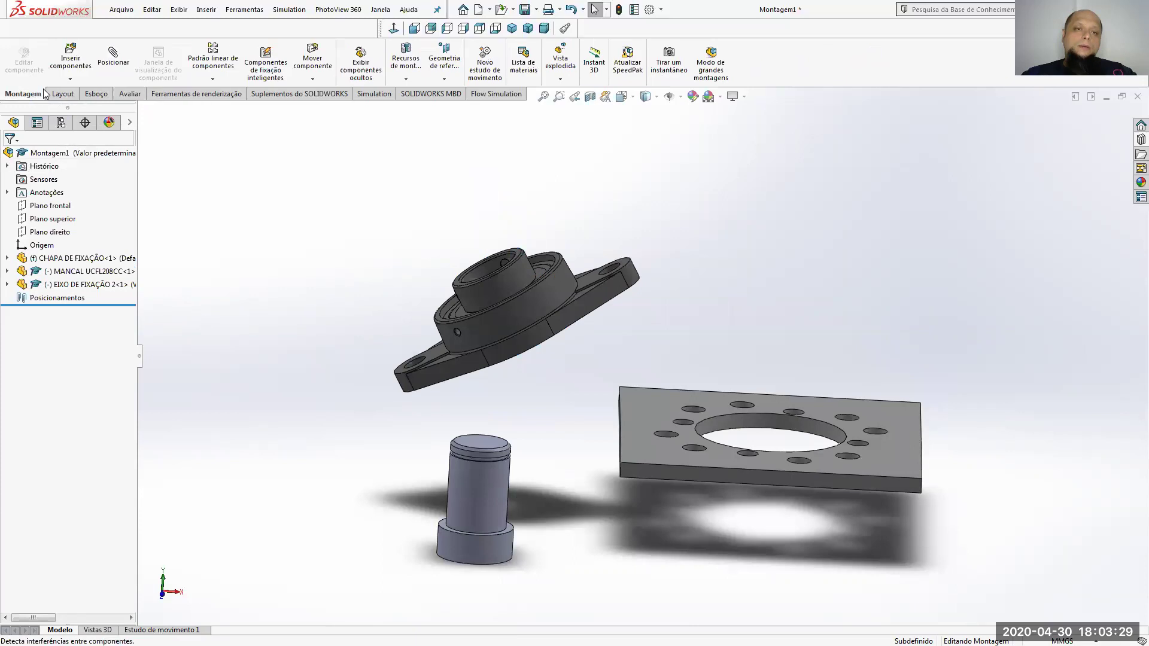
pyautogui.click(110, 71)
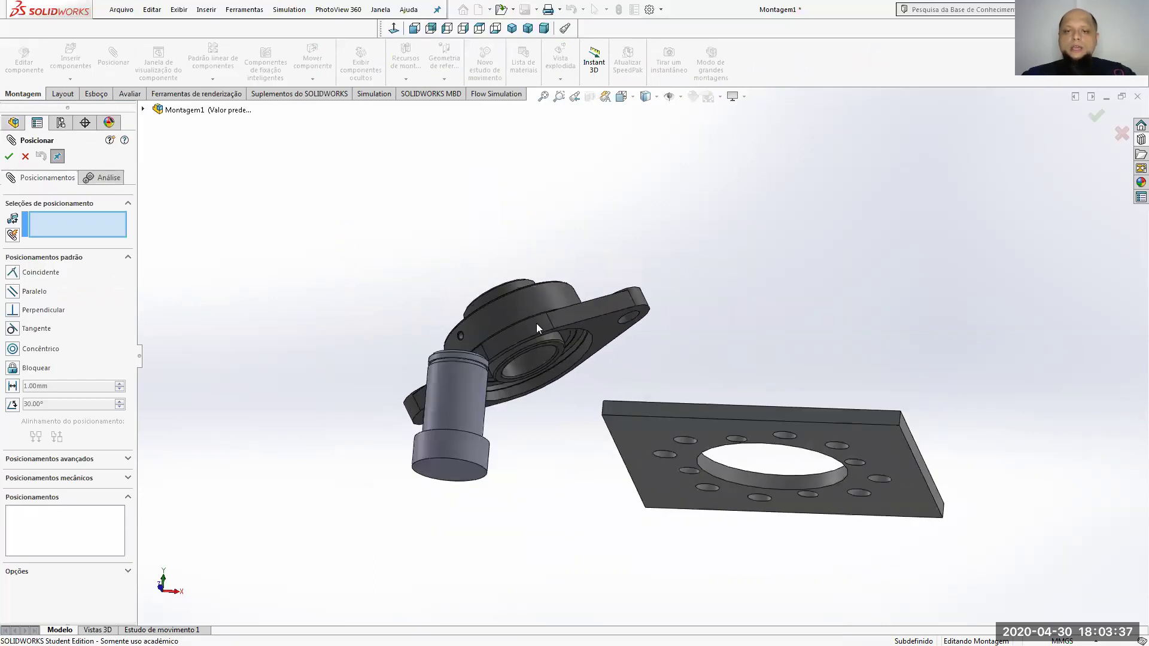
pyautogui.moveTo(695, 298); pyautogui.dragTo(639, 403, button='middle')
pyautogui.click(660, 395)
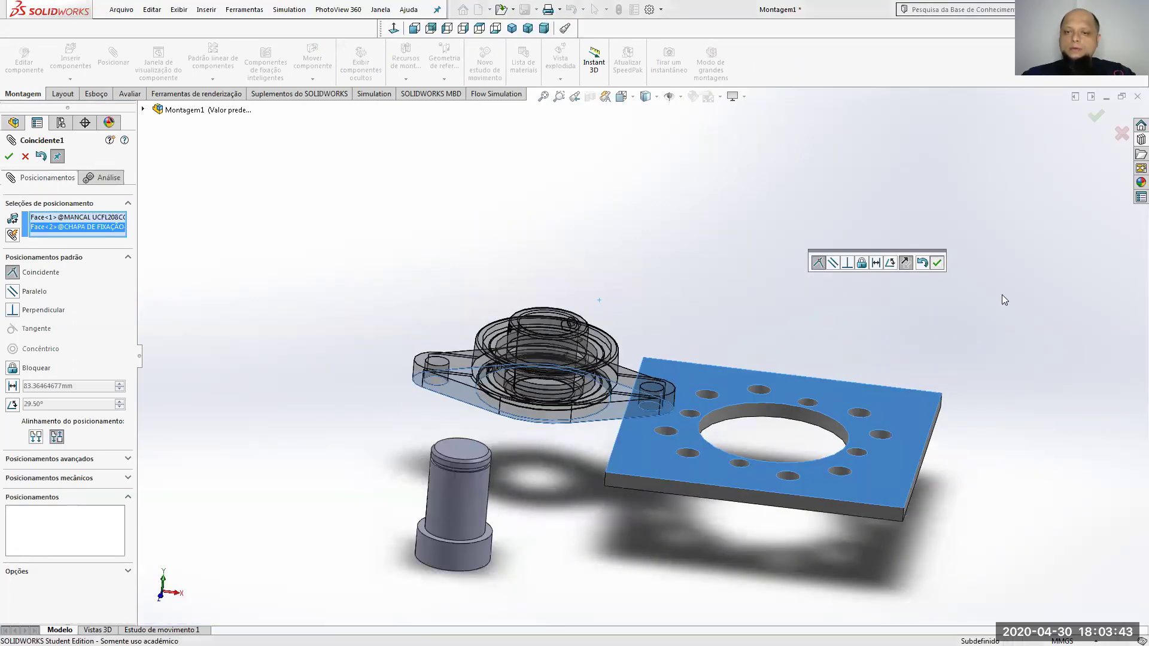
pyautogui.press('Return')
# Add a concentric mate between one bearing flange hole and a 16 mm plate hole, leaving rotation unlocked.
pyautogui.scroll(-3, 664, 395)
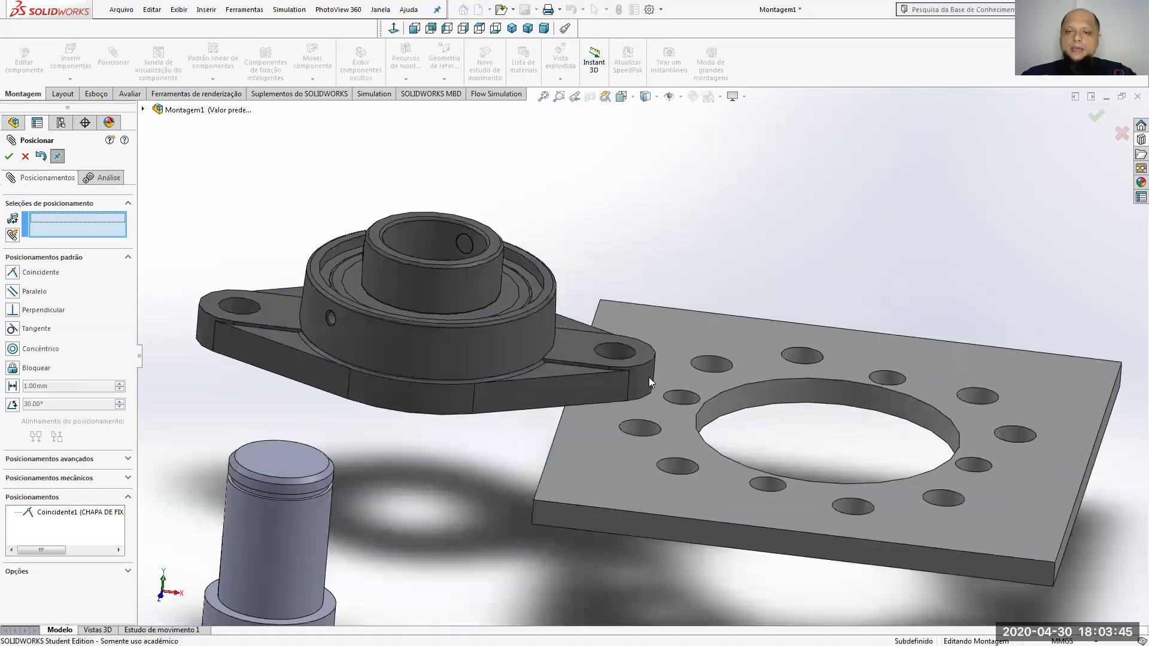
pyautogui.click(621, 351)
pyautogui.click(1020, 434)
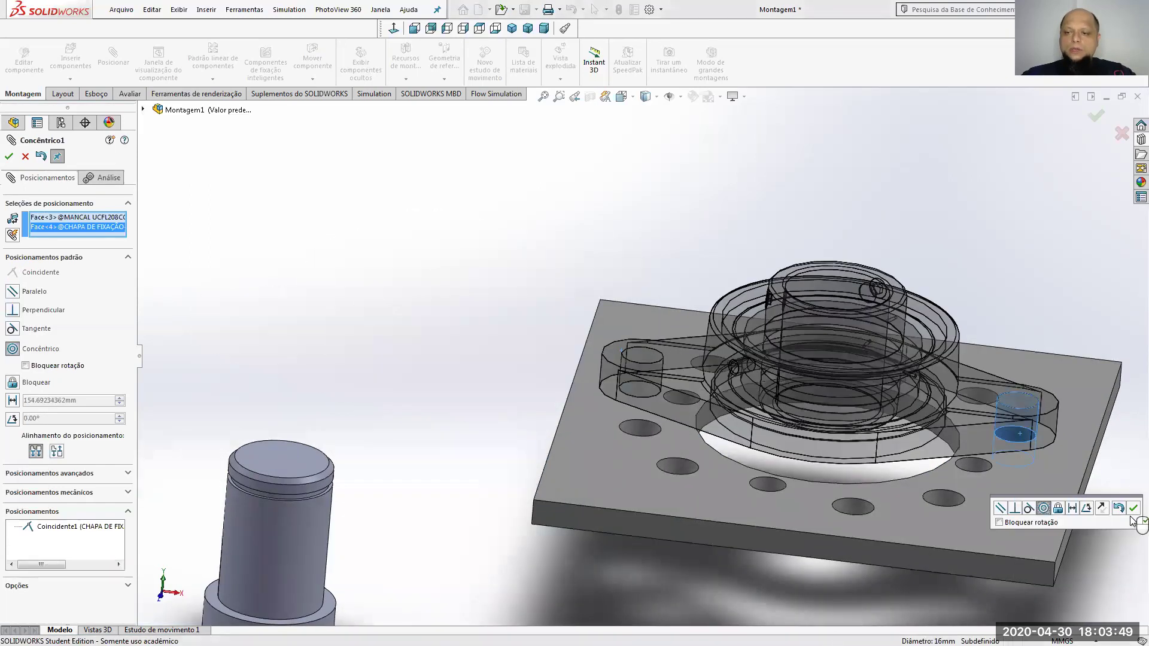
pyautogui.click(1134, 508)
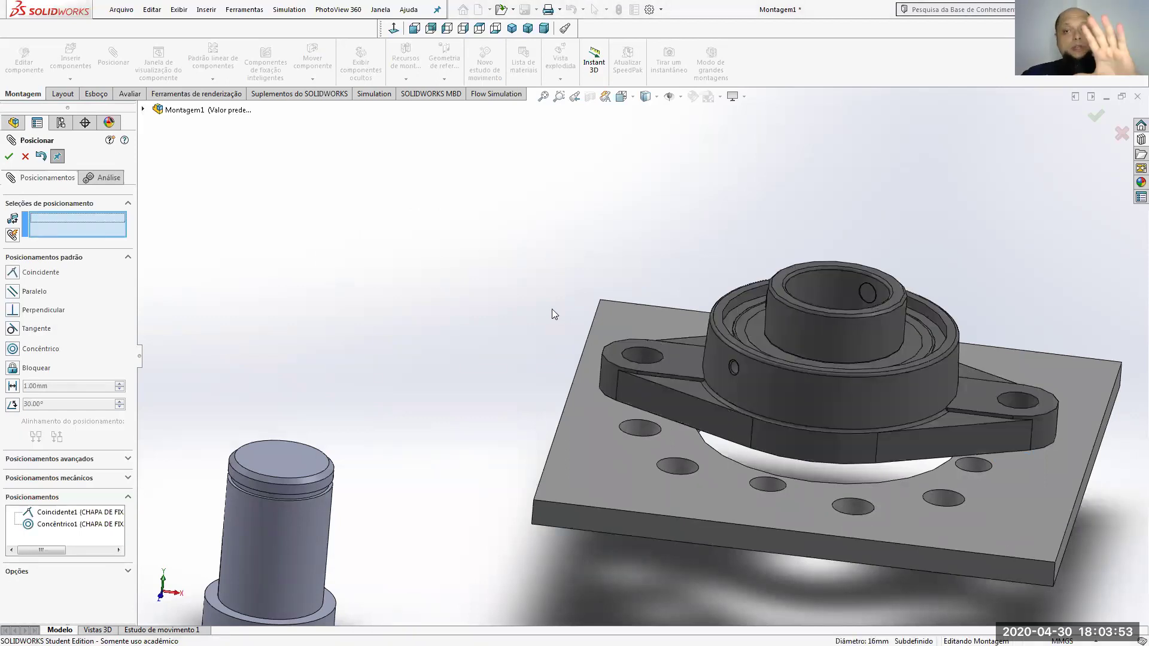
# Try to add a concentric mate between the bearing's remaining flange hole and the plate hole adjacent to the one directly beneath it.
pyautogui.click(640, 354)
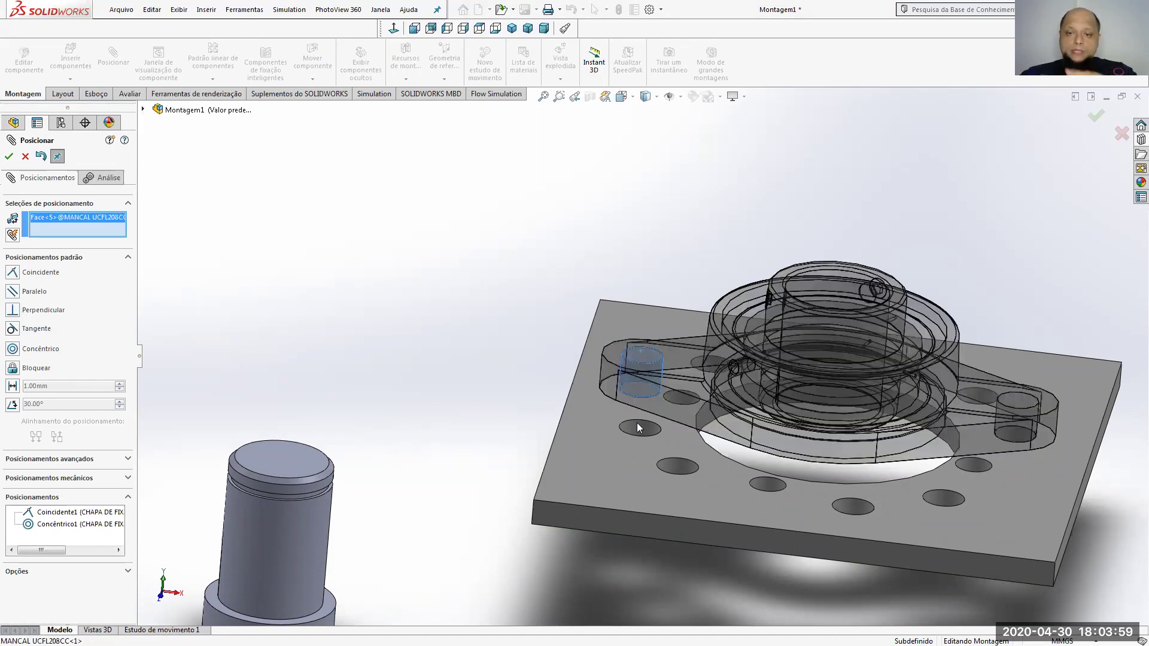
pyautogui.click(679, 468)
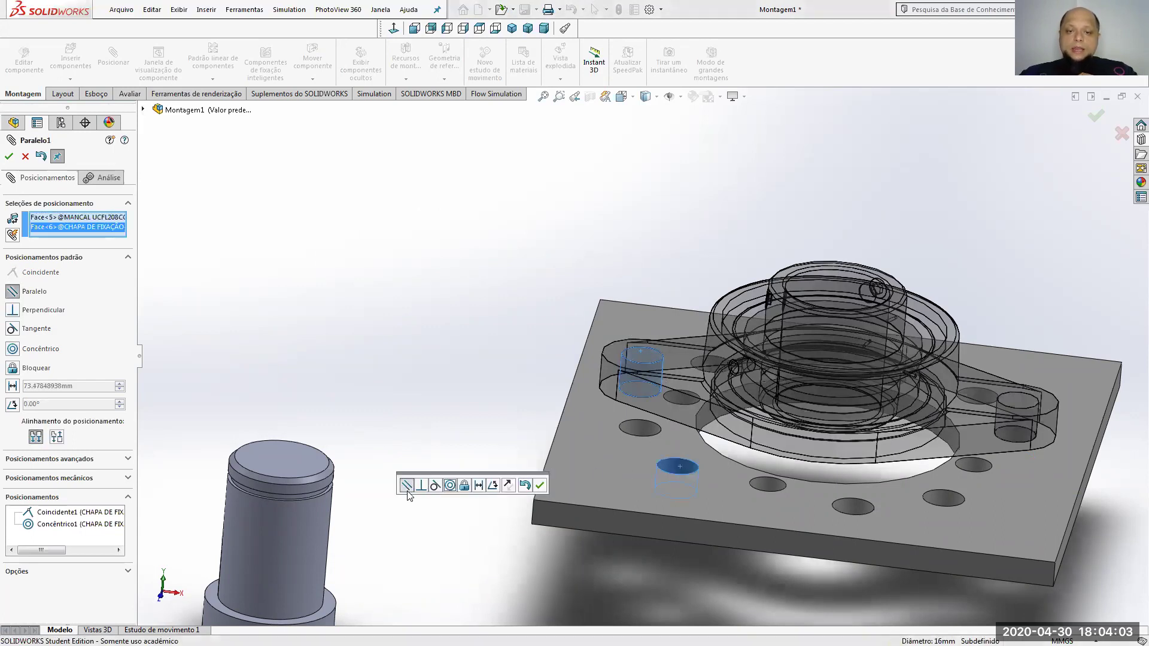
pyautogui.click(450, 487)
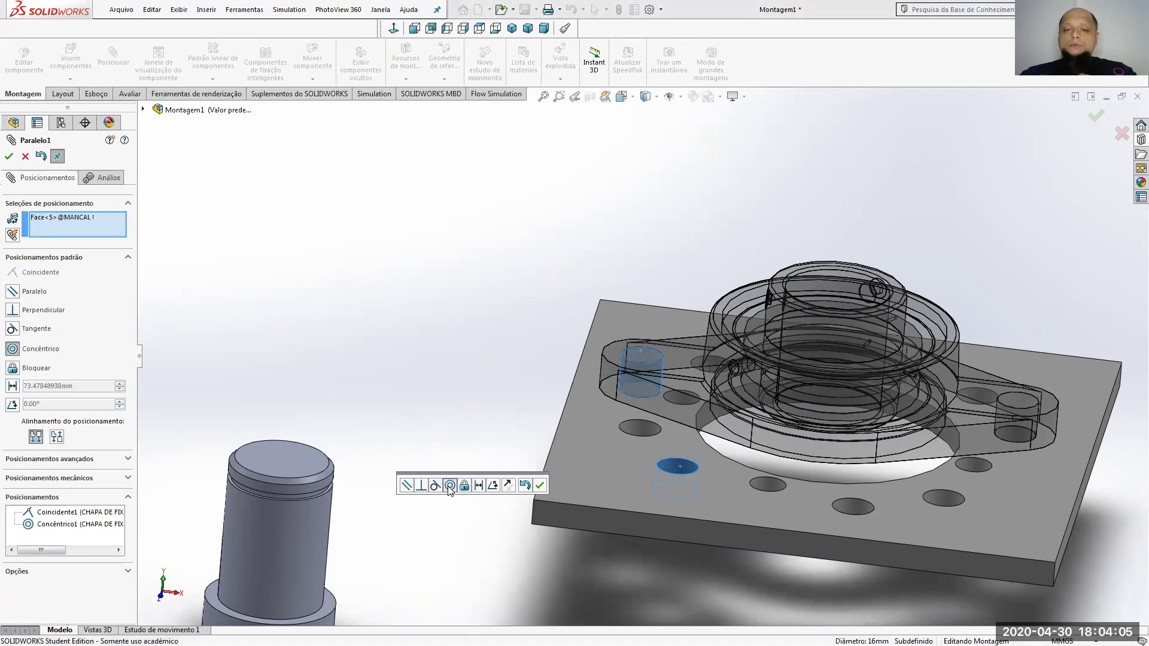
pyautogui.click(539, 485)
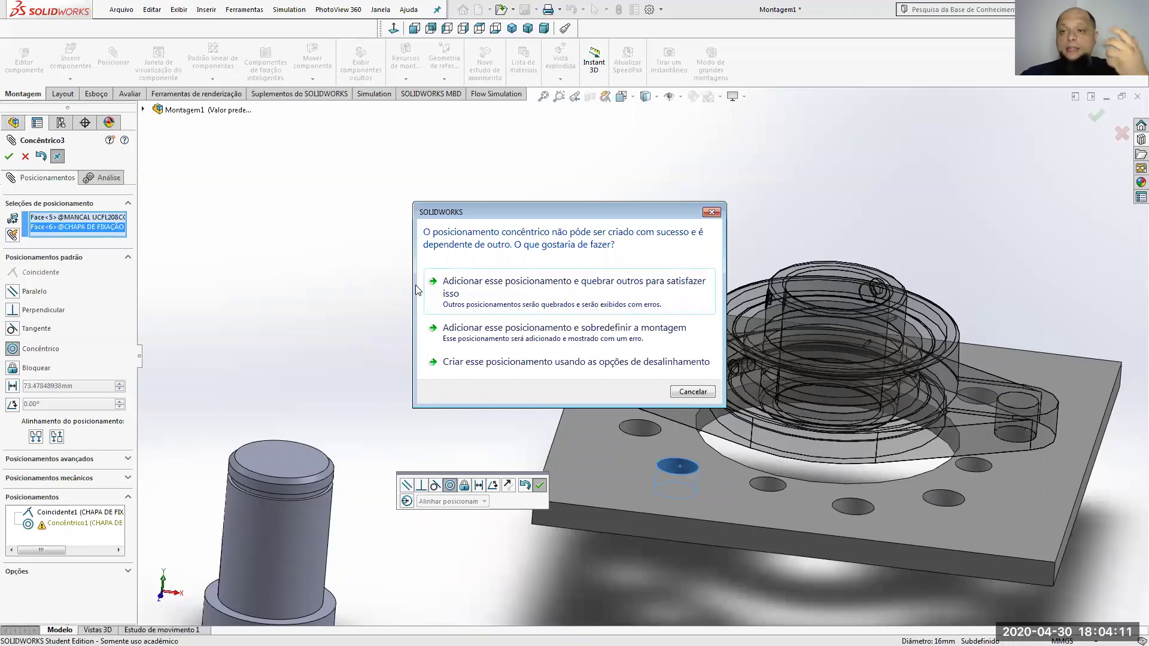
pyautogui.click(664, 339)
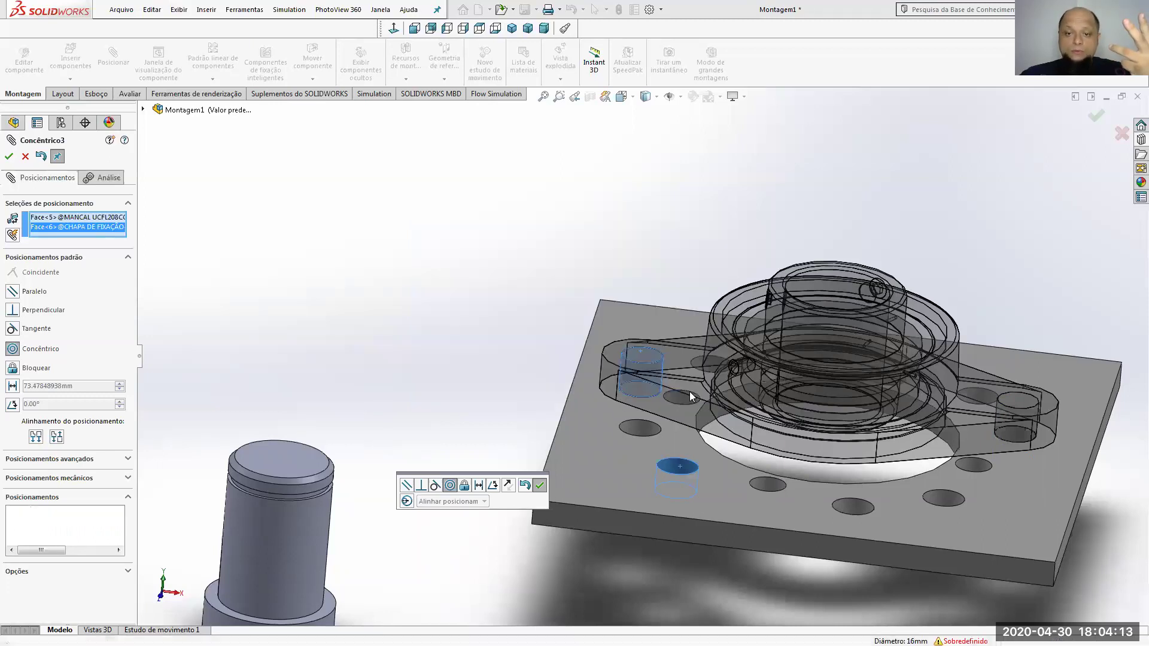
pyautogui.press('Escape')
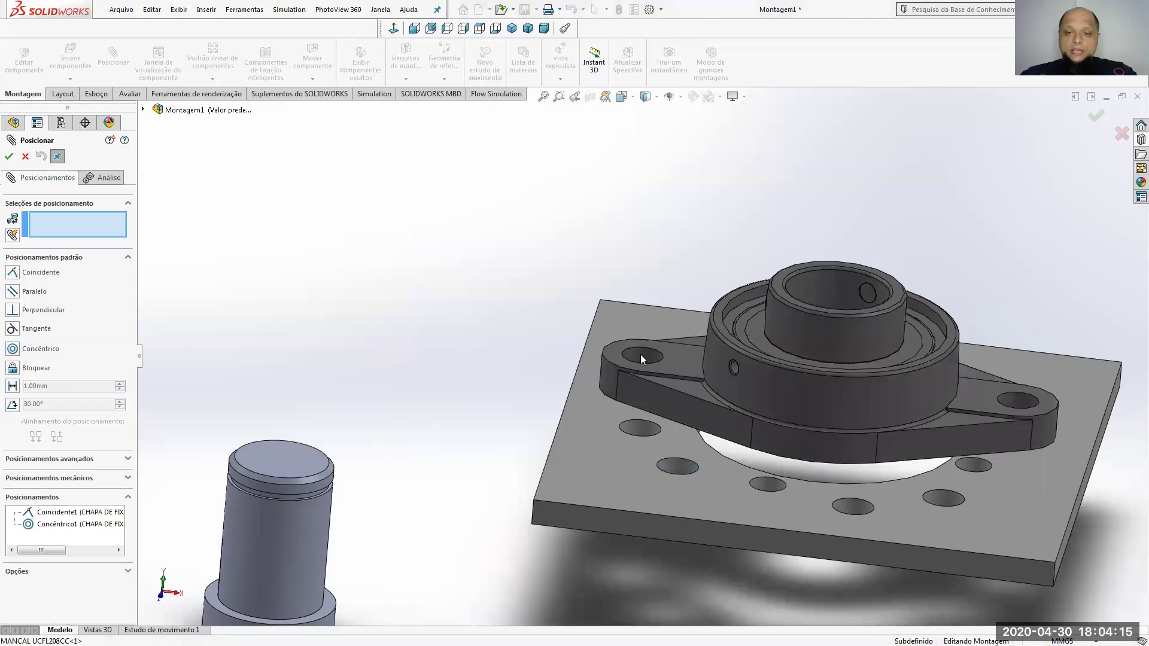
# Add a concentric mate between the bearing's remaining flange hole and the 16 mm plate hole directly beneath it, then finish mating.
pyautogui.click(639, 428)
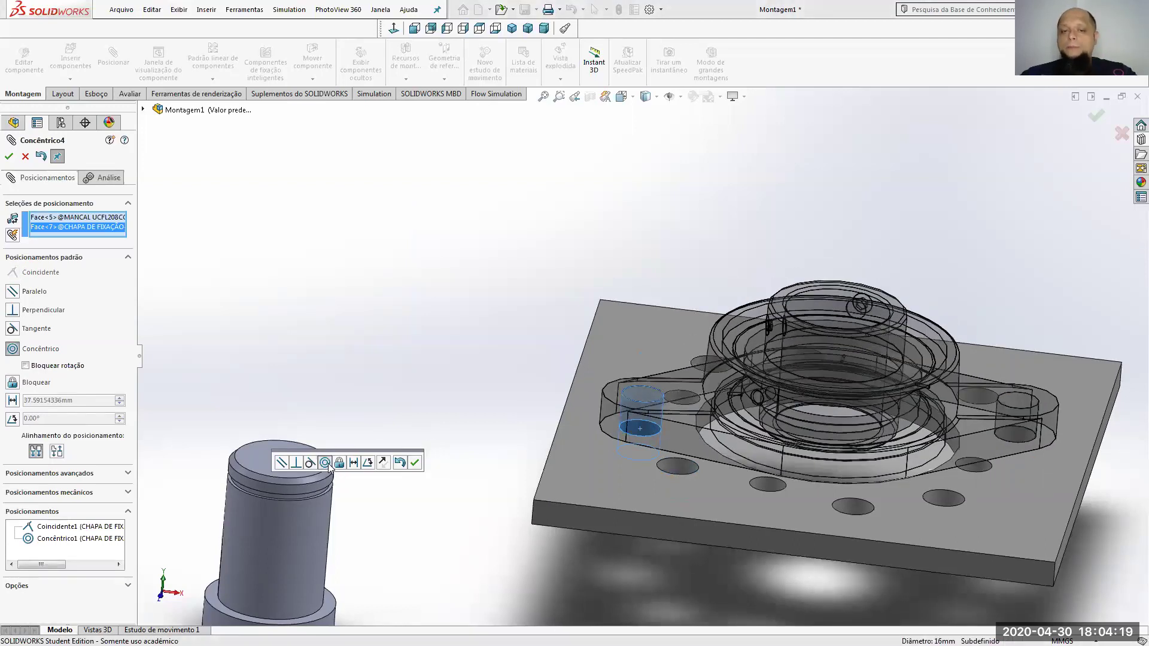
pyautogui.click(415, 462)
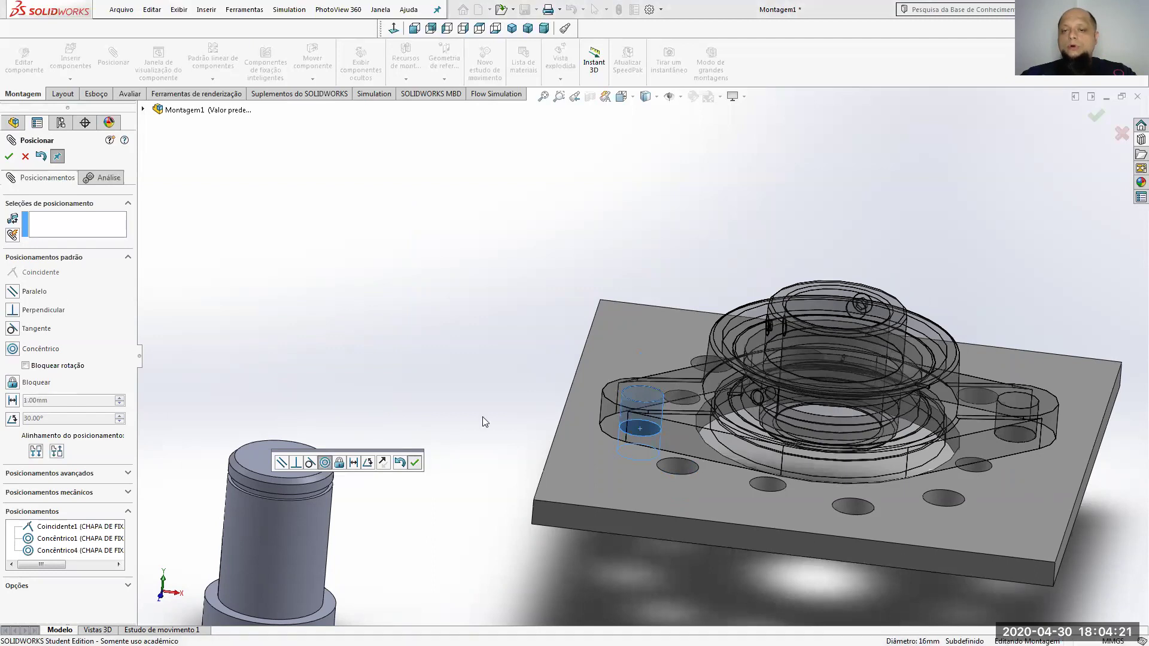
pyautogui.scroll(3, 527, 419)
pyautogui.moveTo(538, 415); pyautogui.dragTo(657, 378, button='middle')
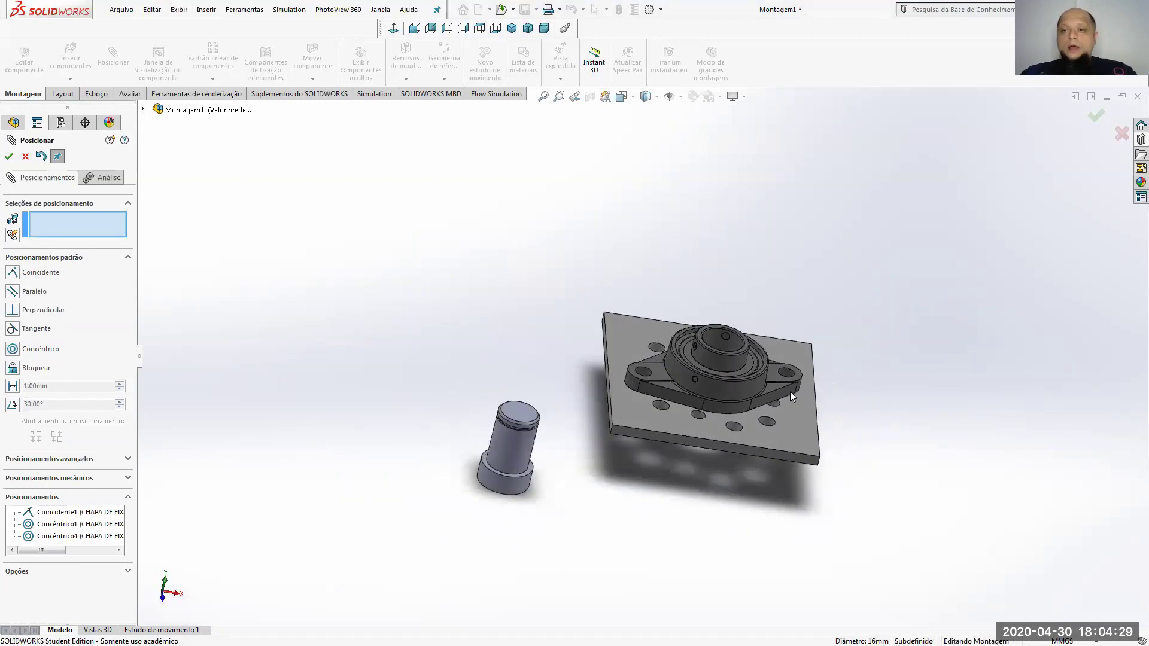
pyautogui.click(1093, 118)
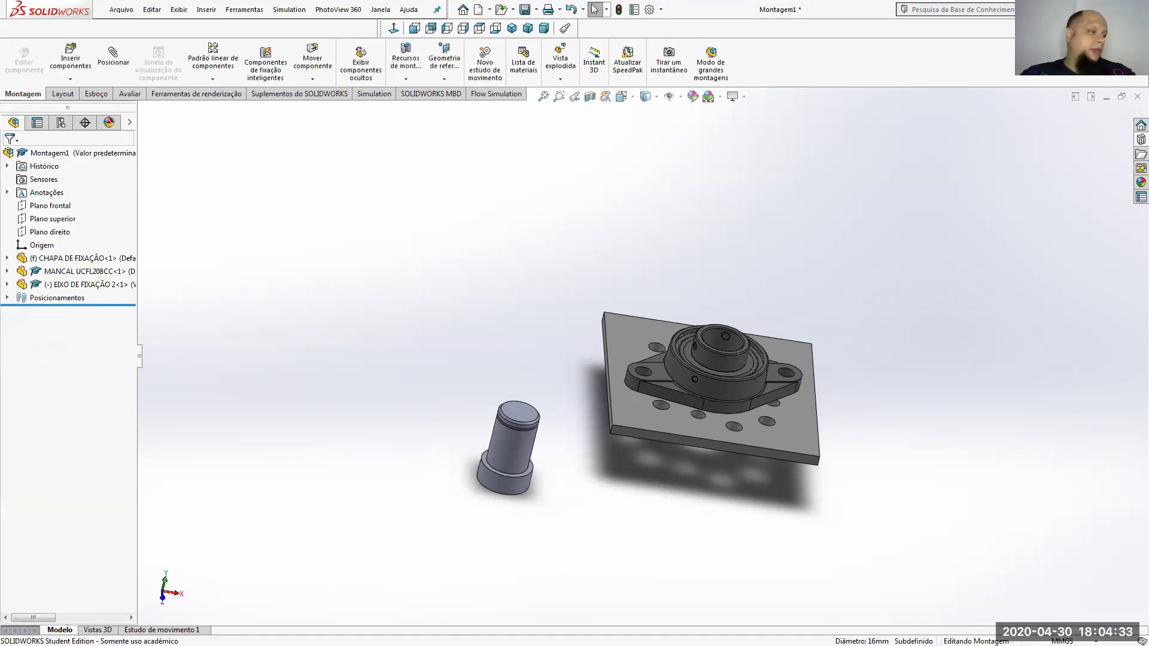
# Switch to Adobe Acrobat Reader and examine section A-A of the MONTAGEM MANCAL 02 drawing for the position of shaft item 6.
pyautogui.hotkey('alt', 'Tab')
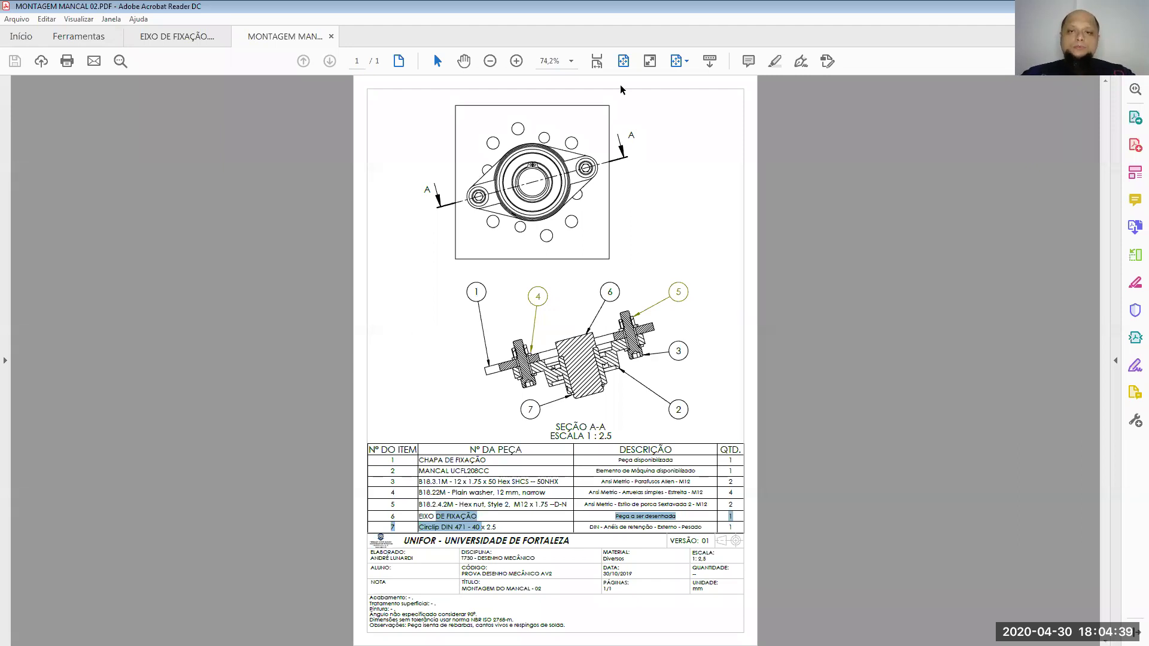
pyautogui.click(596, 61)
pyautogui.scroll(-6, 576, 404)
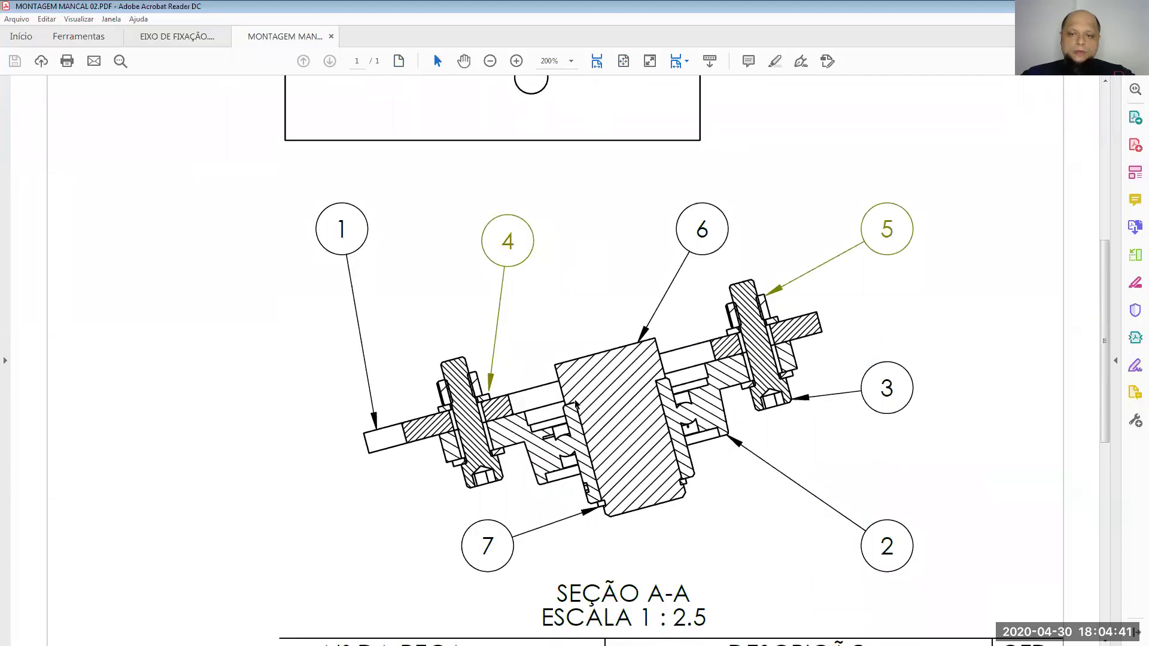
pyautogui.scroll(-1, 576, 403)
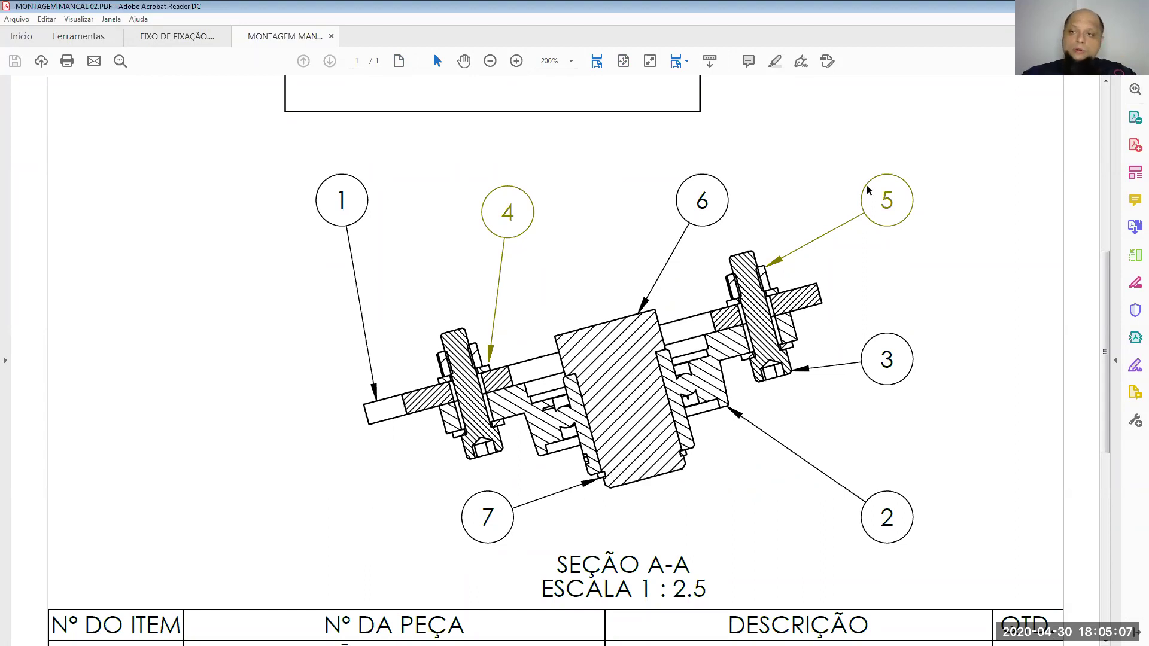
# Return to SOLIDWORKS and add a concentric mate between the EIXO DE FIXAÇÃO 2 shaft's cylindrical face and the bearing's 40 mm bore.
pyautogui.hotkey('alt', 'Tab')
pyautogui.hotkey('ctrl', 'Tab')
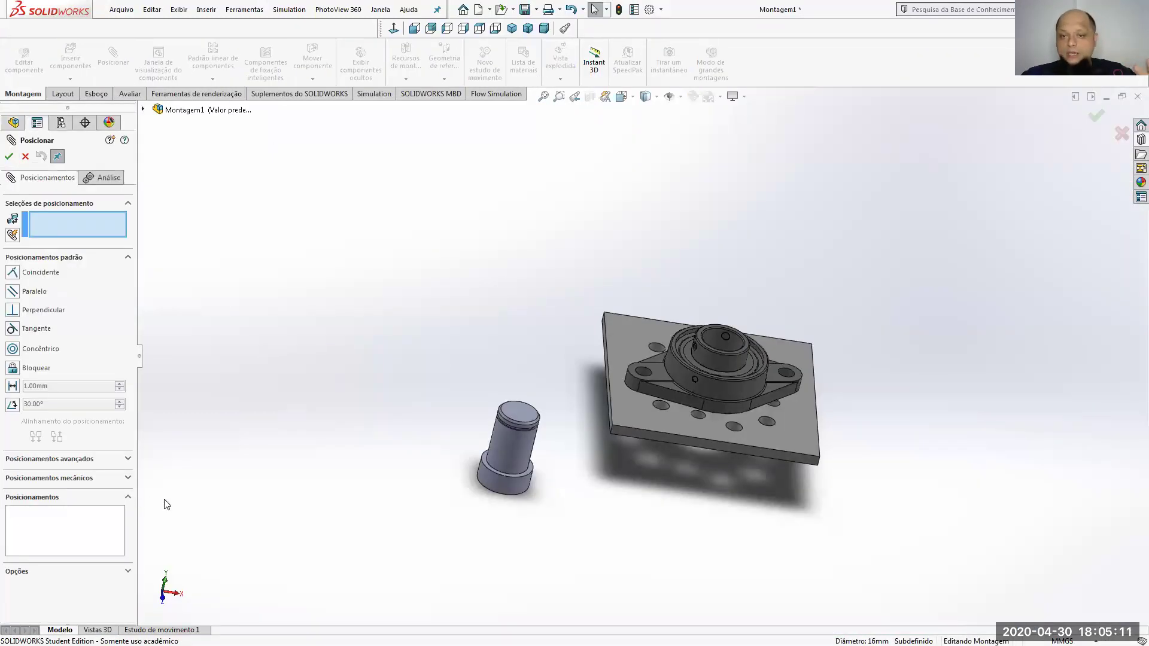
pyautogui.click(508, 449)
pyautogui.click(718, 339)
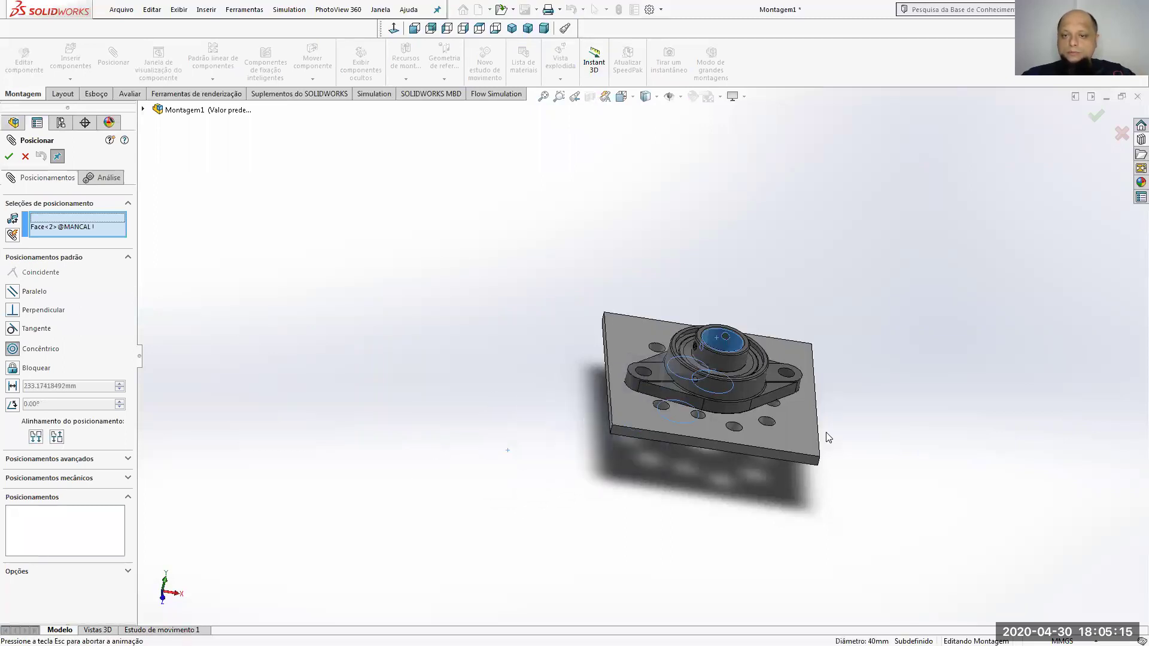
pyautogui.click(974, 452)
# Add a coincident mate between the plate-side end face of the bearing's inner ring and the shoulder face of the shaft.
pyautogui.moveTo(713, 513); pyautogui.dragTo(723, 396, button='middle')
pyautogui.scroll(-10, 723, 395)
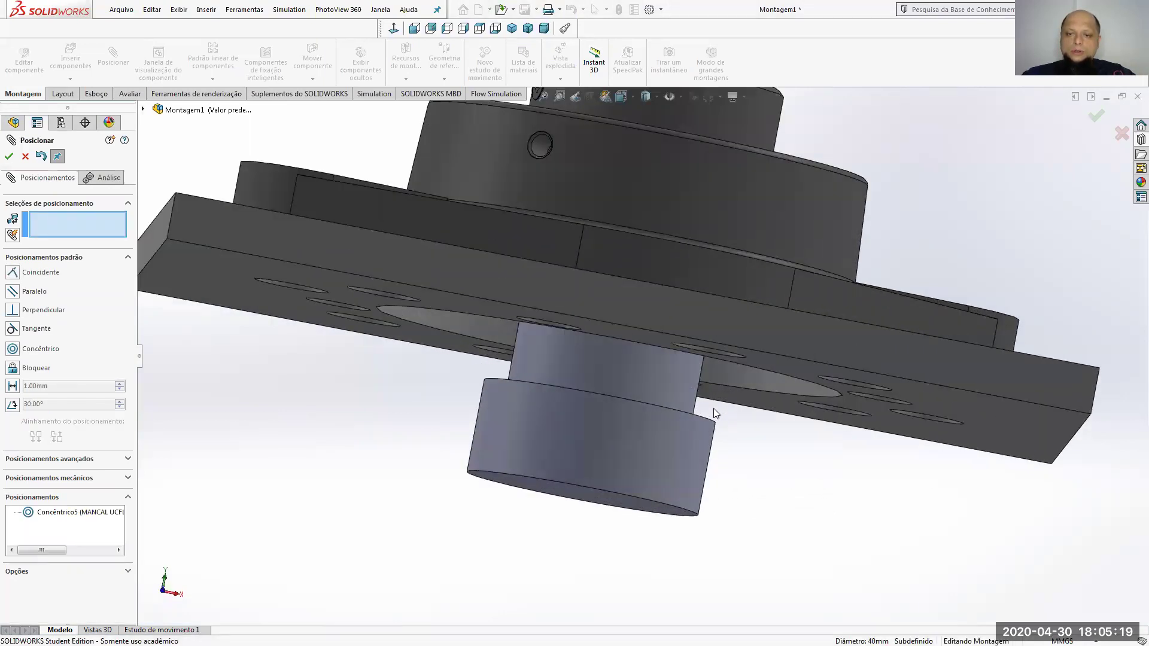
pyautogui.scroll(5, 750, 481)
pyautogui.moveTo(749, 443); pyautogui.dragTo(749, 353, button='middle')
pyautogui.scroll(-5, 733, 311)
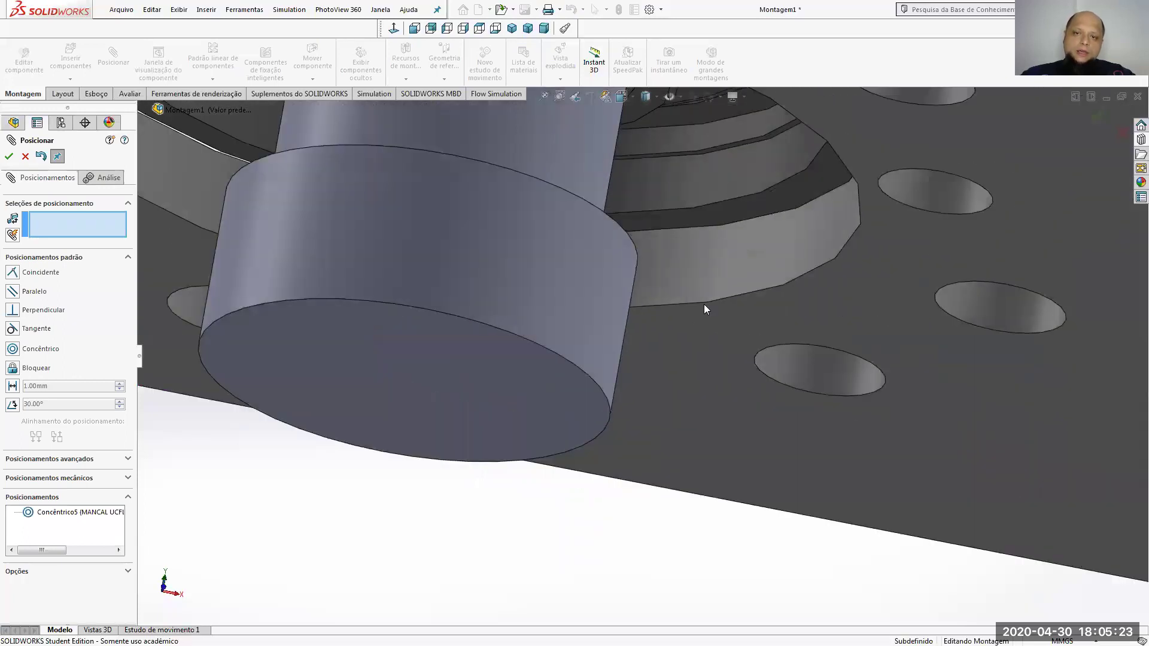
pyautogui.scroll(5, 703, 304)
pyautogui.click(649, 197)
pyautogui.moveTo(650, 446); pyautogui.dragTo(621, 526, button='middle')
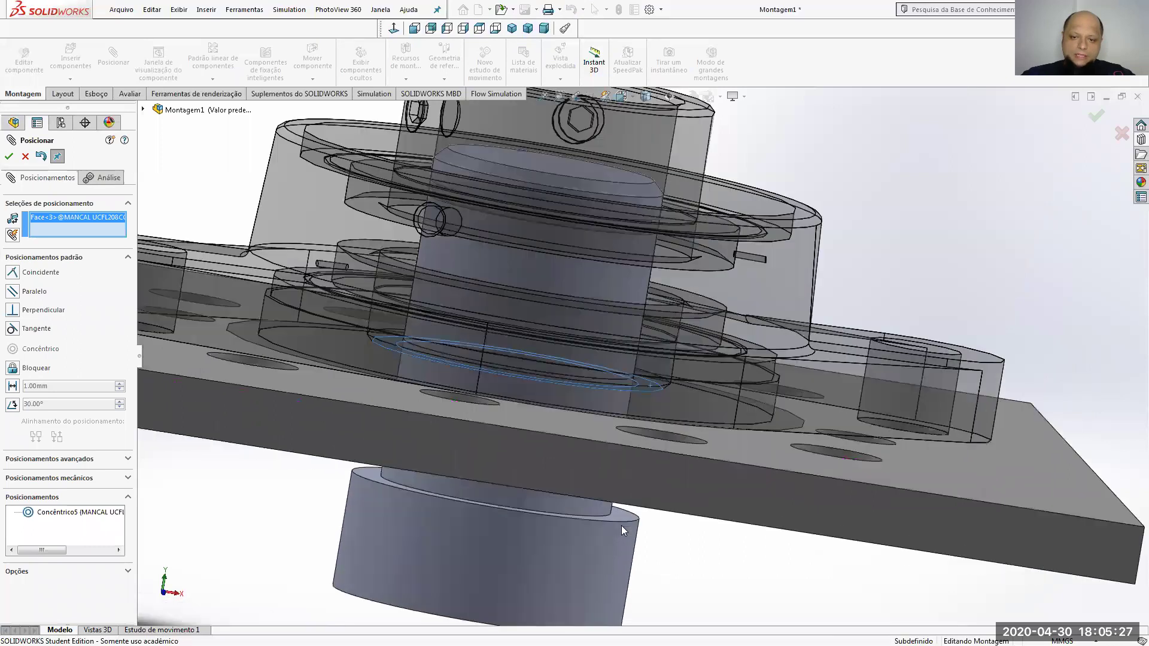
pyautogui.scroll(-3, 621, 526)
pyautogui.click(625, 475)
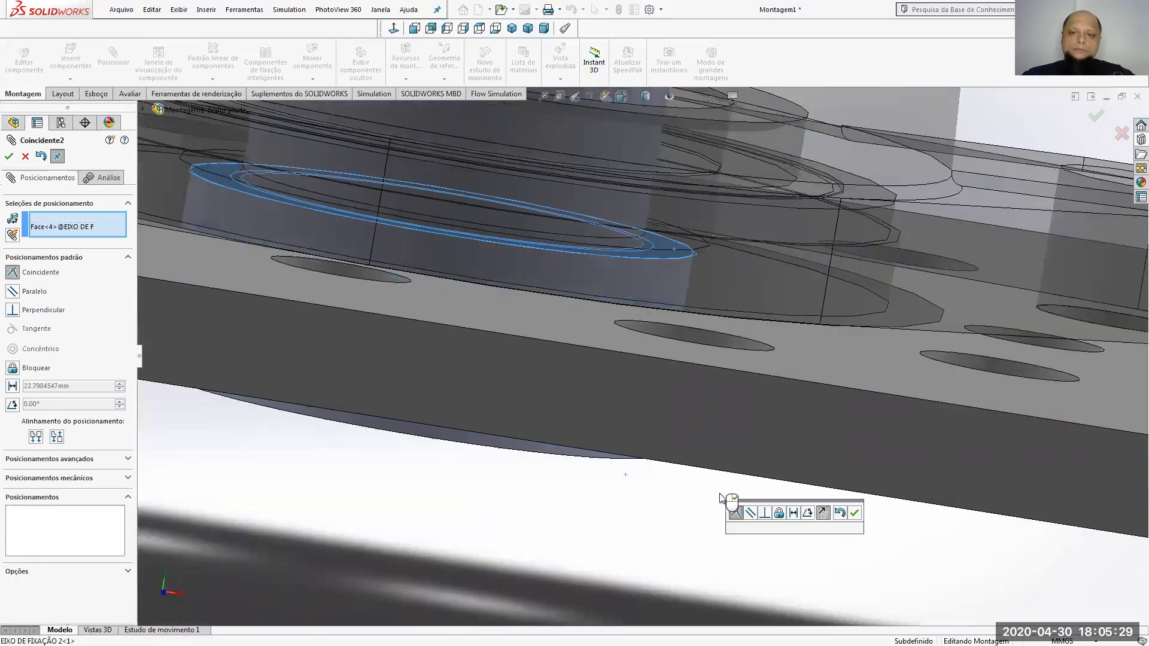
pyautogui.click(855, 513)
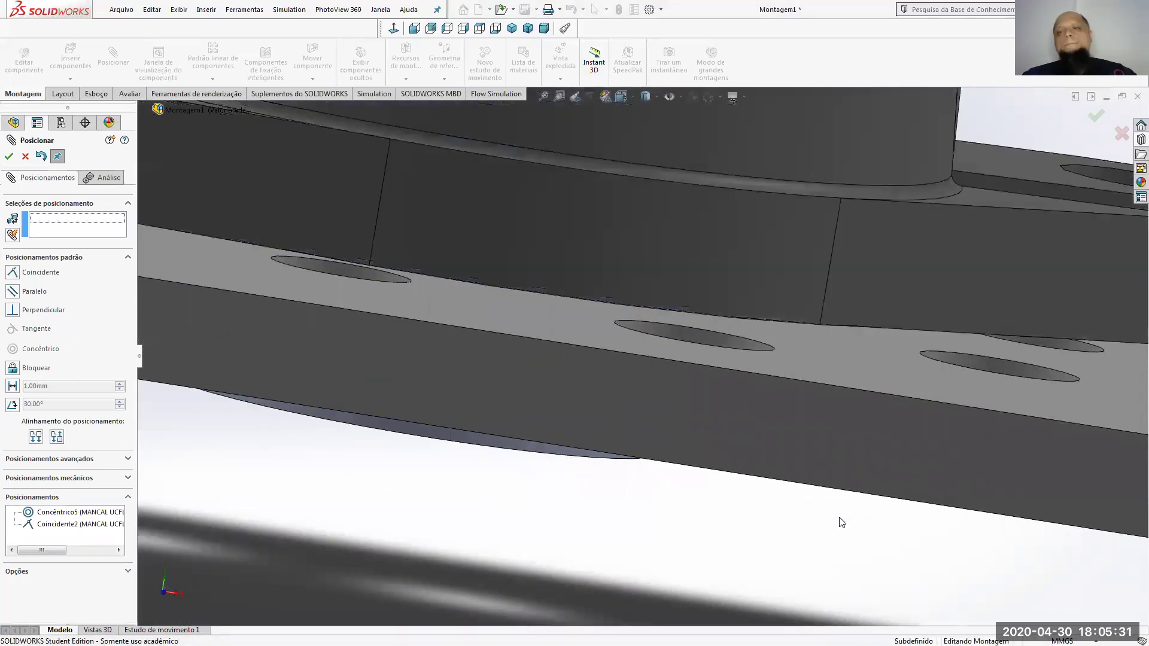
# Start another mate from the lower side face of the shaft's retaining-ring groove near the bearing's upper end.
pyautogui.scroll(5, 816, 526)
pyautogui.scroll(-8, 627, 237)
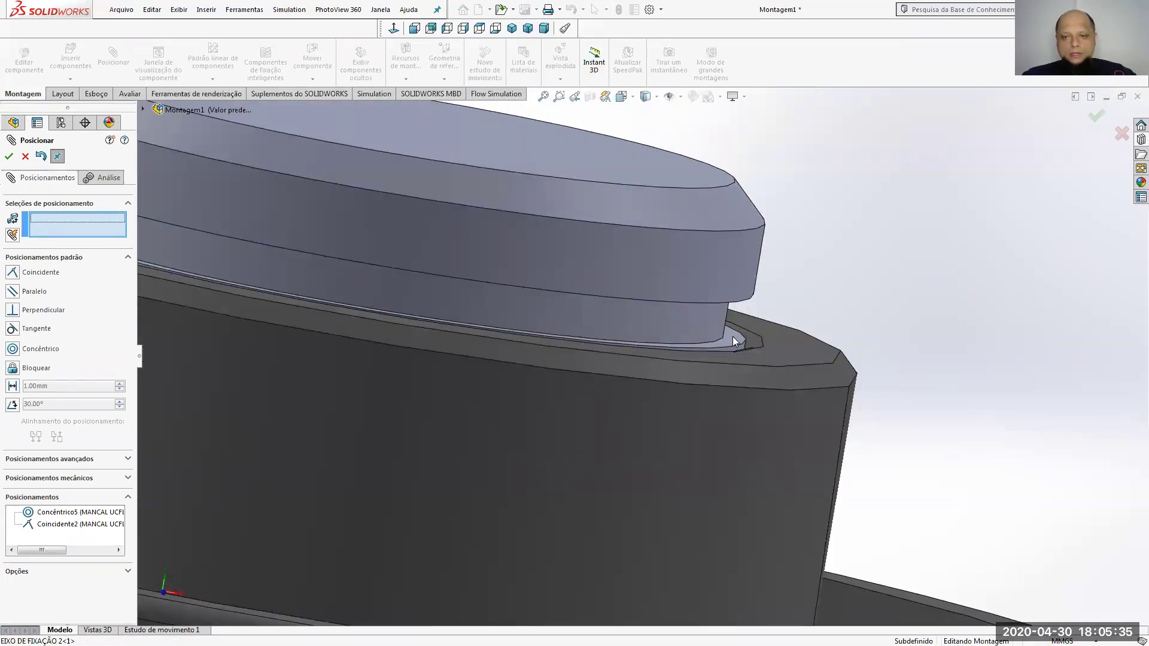
pyautogui.click(728, 341)
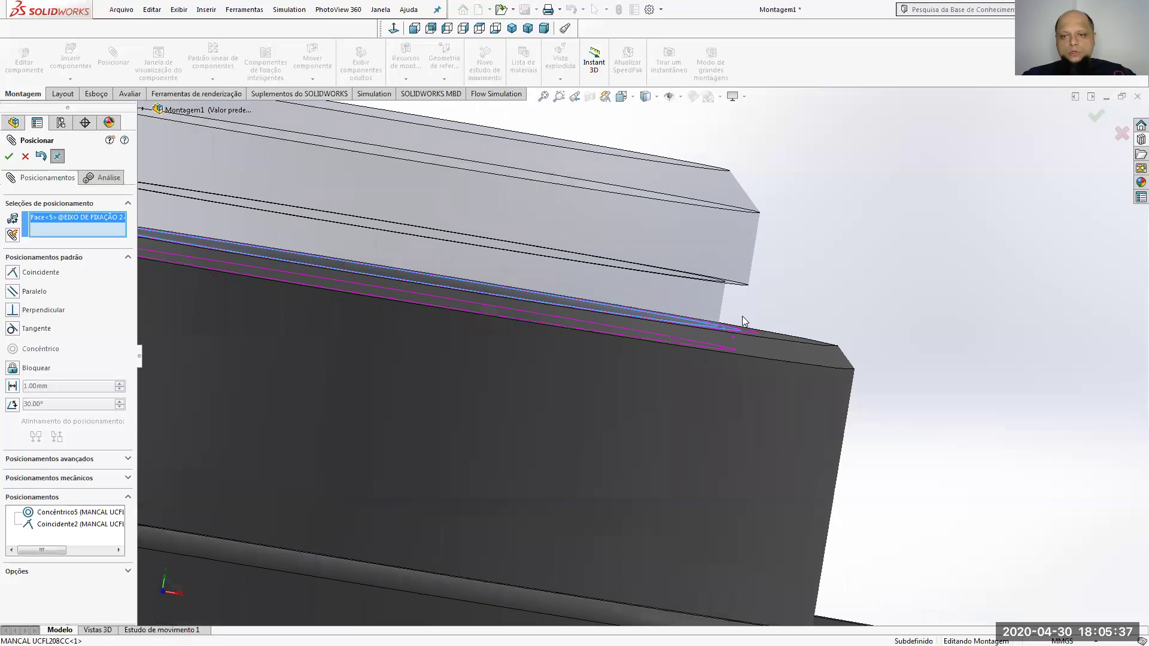
pyautogui.moveTo(821, 299); pyautogui.dragTo(810, 325, button='middle')
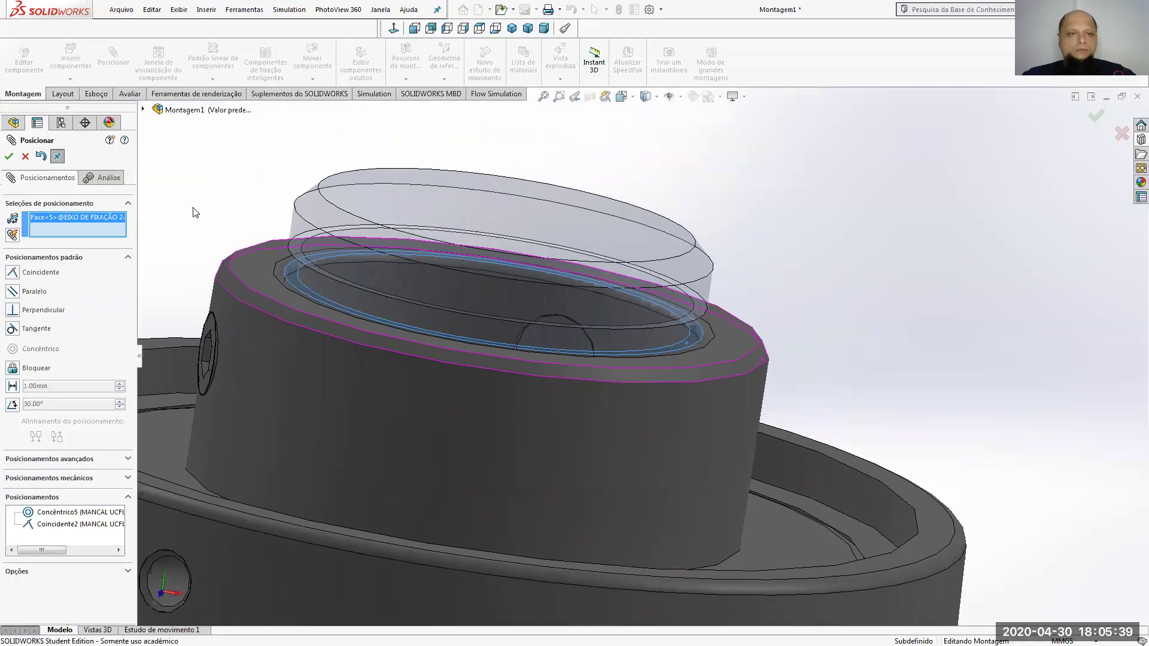
# Close the mate command, discarding the pending face selection, and show the whole assembly in isometric view.
pyautogui.click(25, 156)
pyautogui.scroll(8, 847, 299)
pyautogui.moveTo(837, 336); pyautogui.dragTo(646, 473, button='middle')
pyautogui.scroll(3, 646, 473)
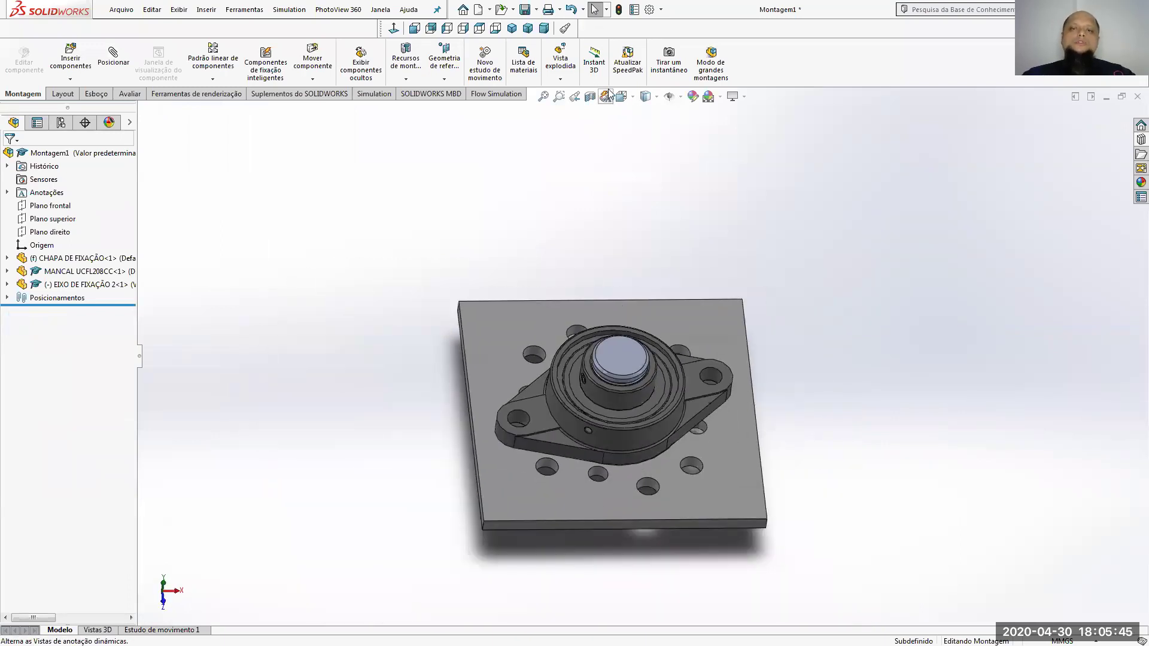
pyautogui.click(511, 28)
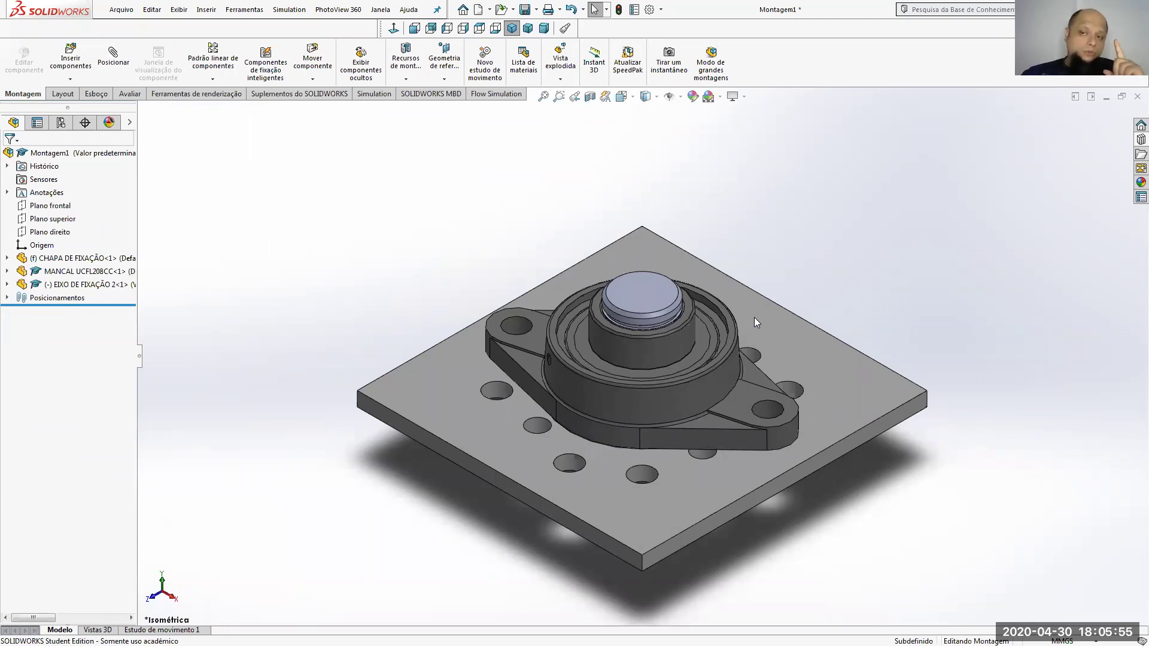
# Save the assembly in the AULA folder as "Montagem mancal EF TARDE".
pyautogui.click(525, 9)
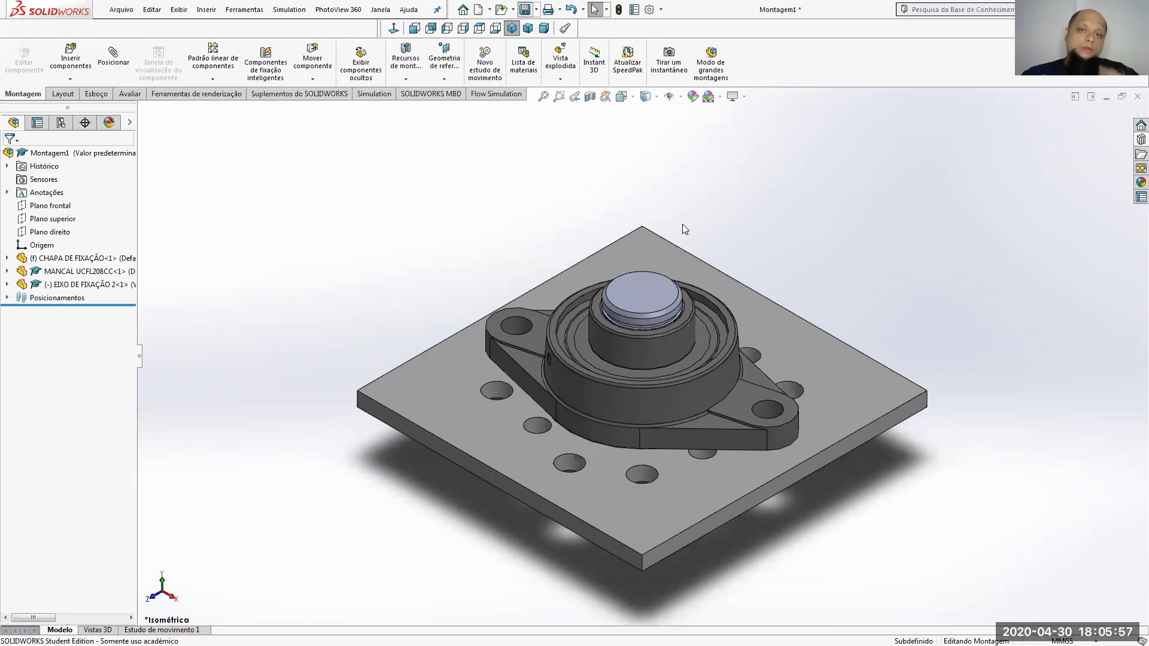
pyautogui.doubleClick(481, 215)
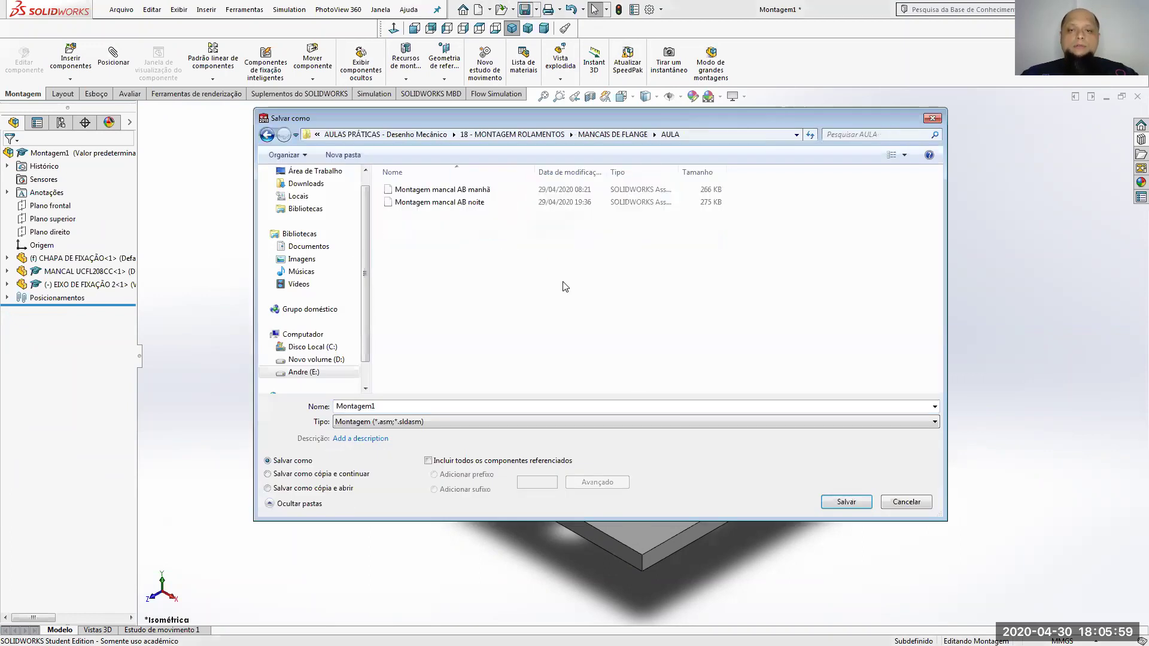
pyautogui.click(452, 203)
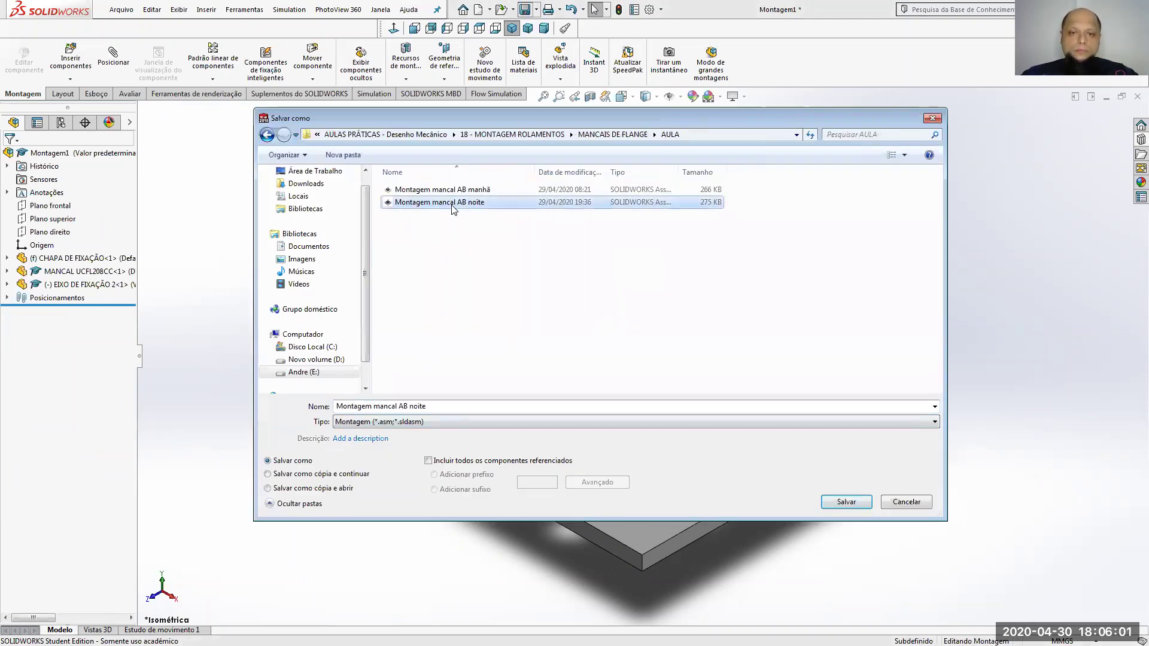
pyautogui.click(413, 407)
pyautogui.moveTo(398, 407); pyautogui.dragTo(514, 414)
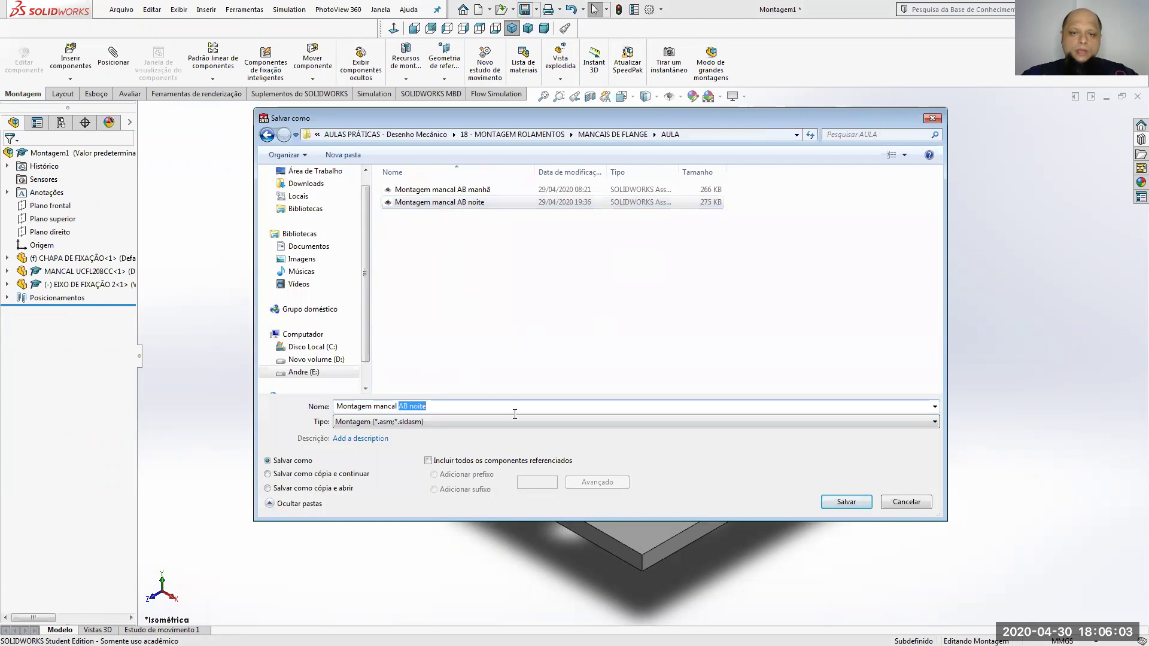
pyautogui.write('EF TARDE')
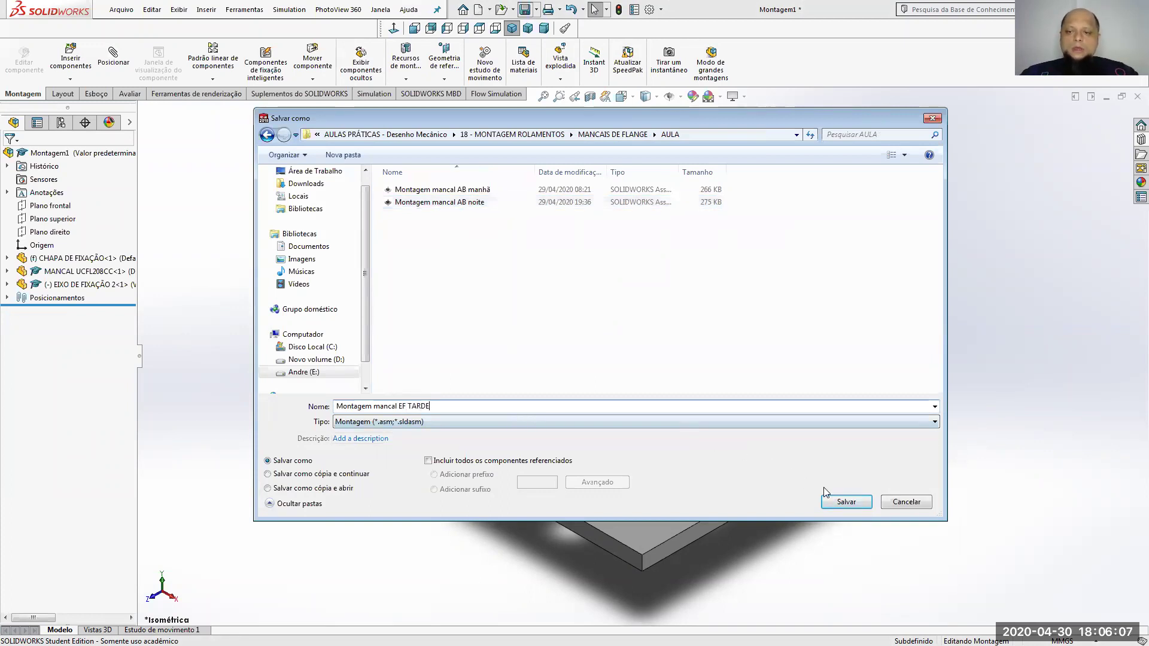
pyautogui.click(831, 499)
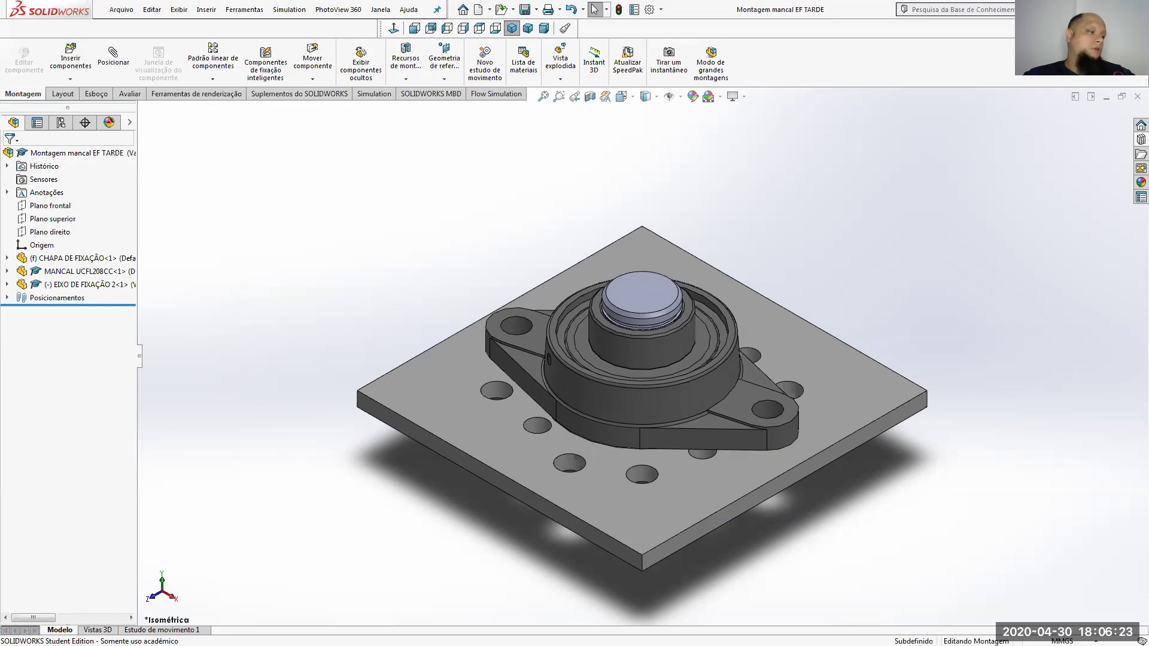
# Switch to the MONTAGEM MANCAL 02 drawing in Adobe Acrobat Reader and examine section A-A and the parts list's fastener and retaining ring descriptions.
pyautogui.hotkey('alt', 'Tab')
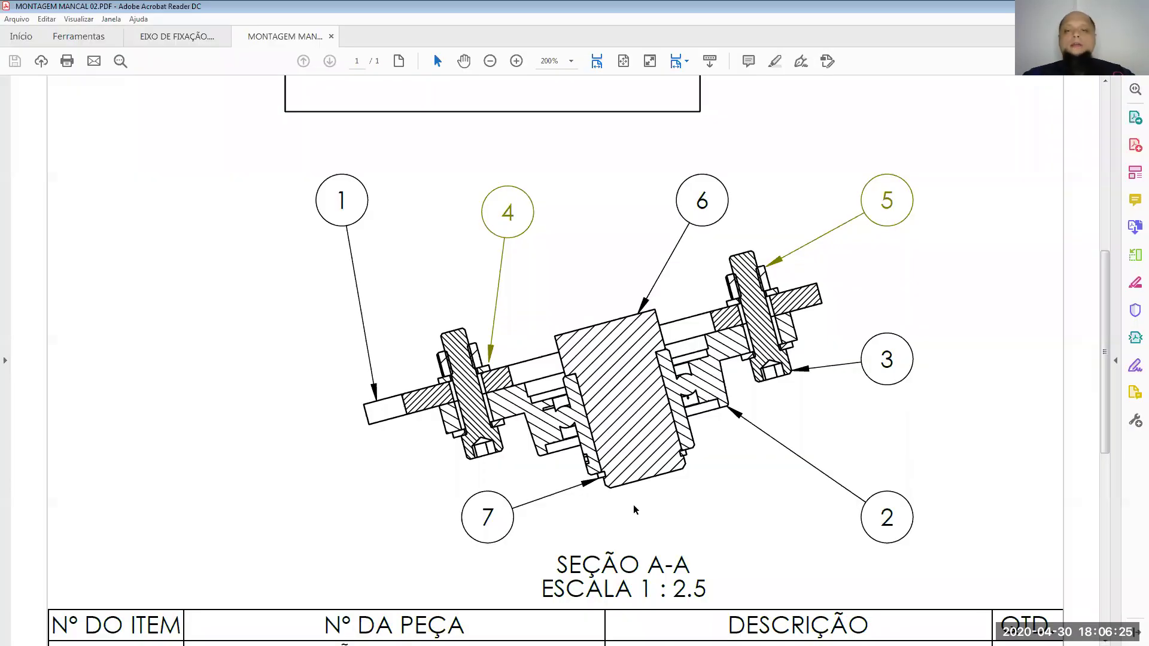
pyautogui.scroll(-7, 646, 503)
pyautogui.click(649, 497)
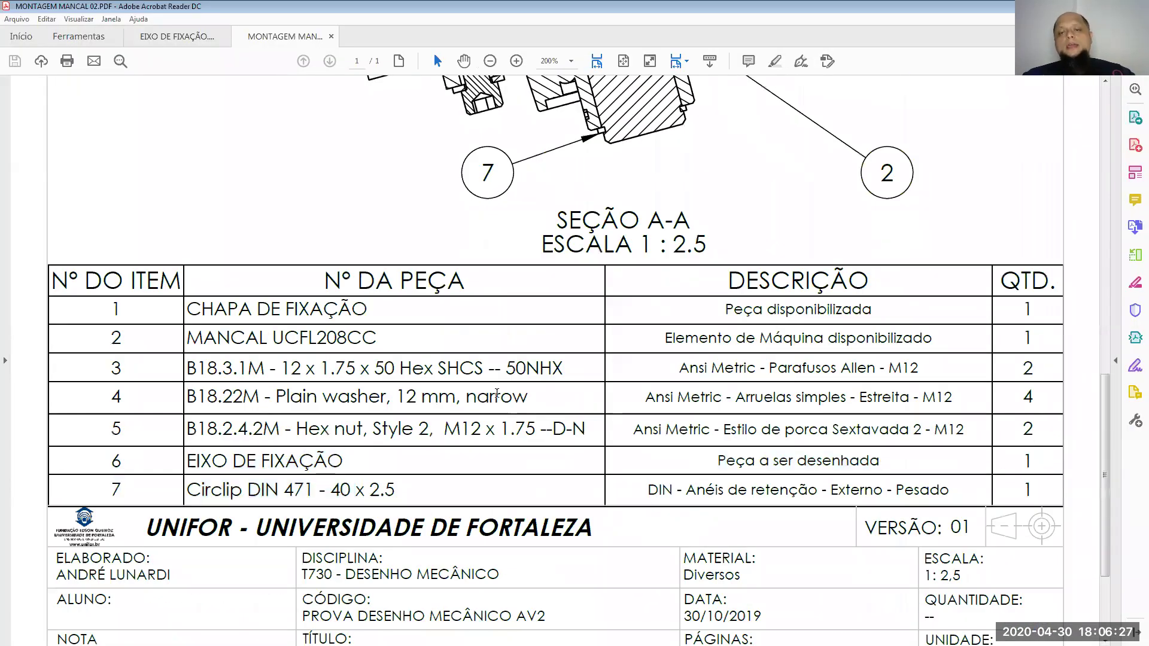
pyautogui.scroll(5, 733, 430)
pyautogui.scroll(2, 734, 435)
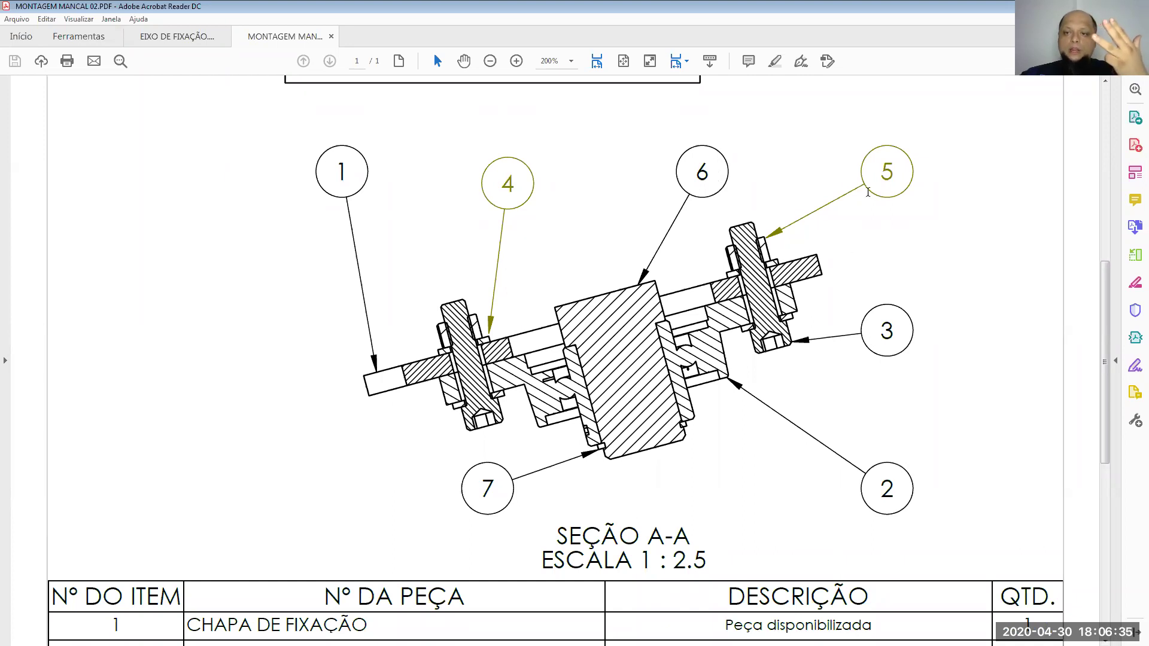
pyautogui.scroll(-8, 536, 437)
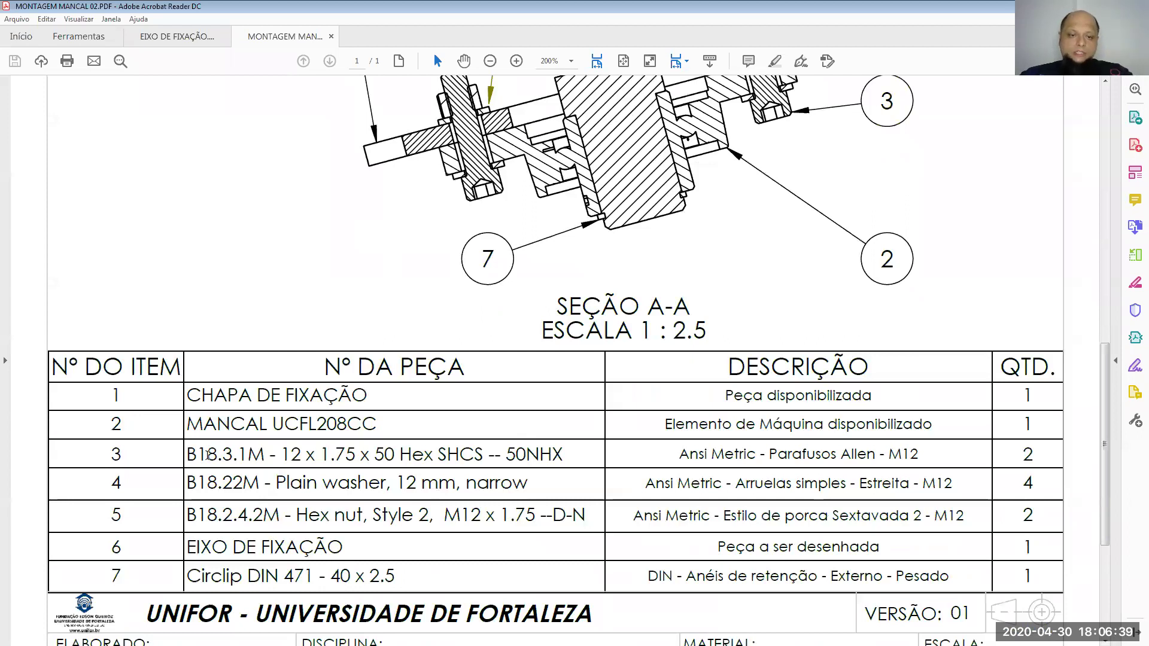
pyautogui.moveTo(712, 455); pyautogui.dragTo(836, 456)
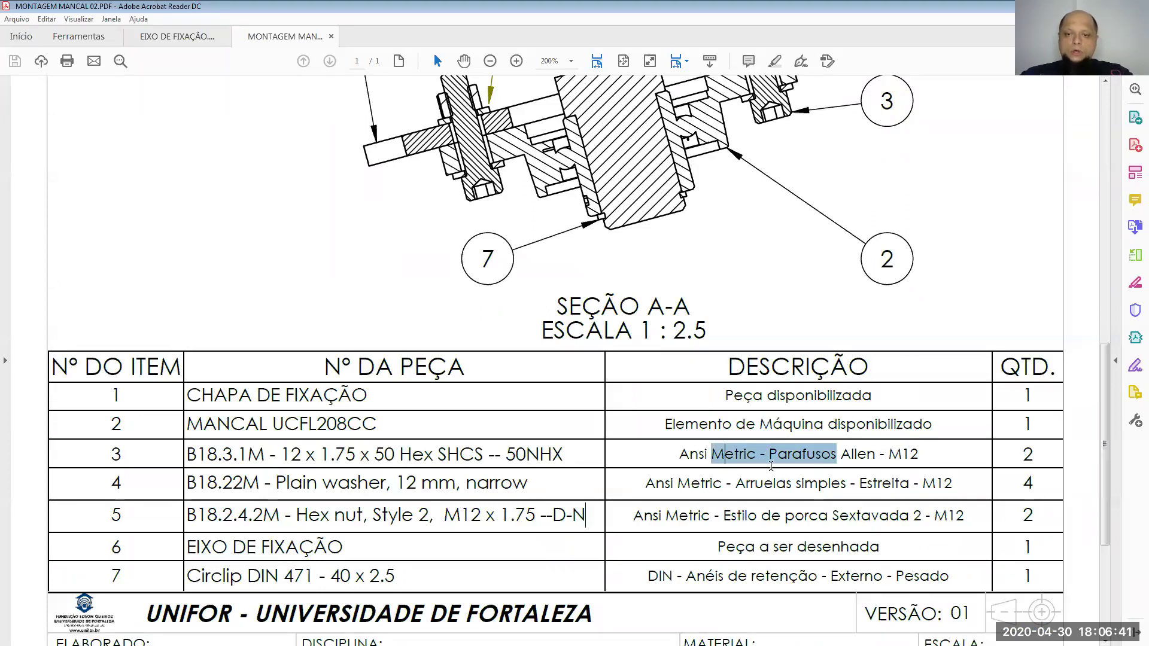
pyautogui.moveTo(735, 483); pyautogui.dragTo(845, 483)
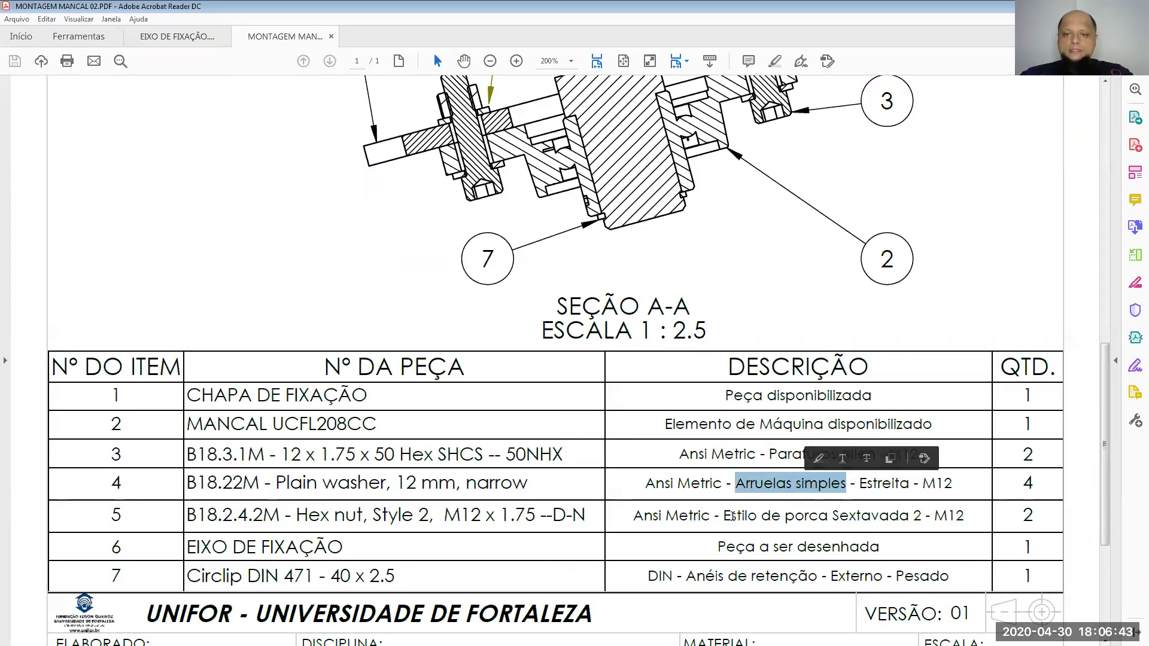
pyautogui.moveTo(724, 516); pyautogui.dragTo(909, 516)
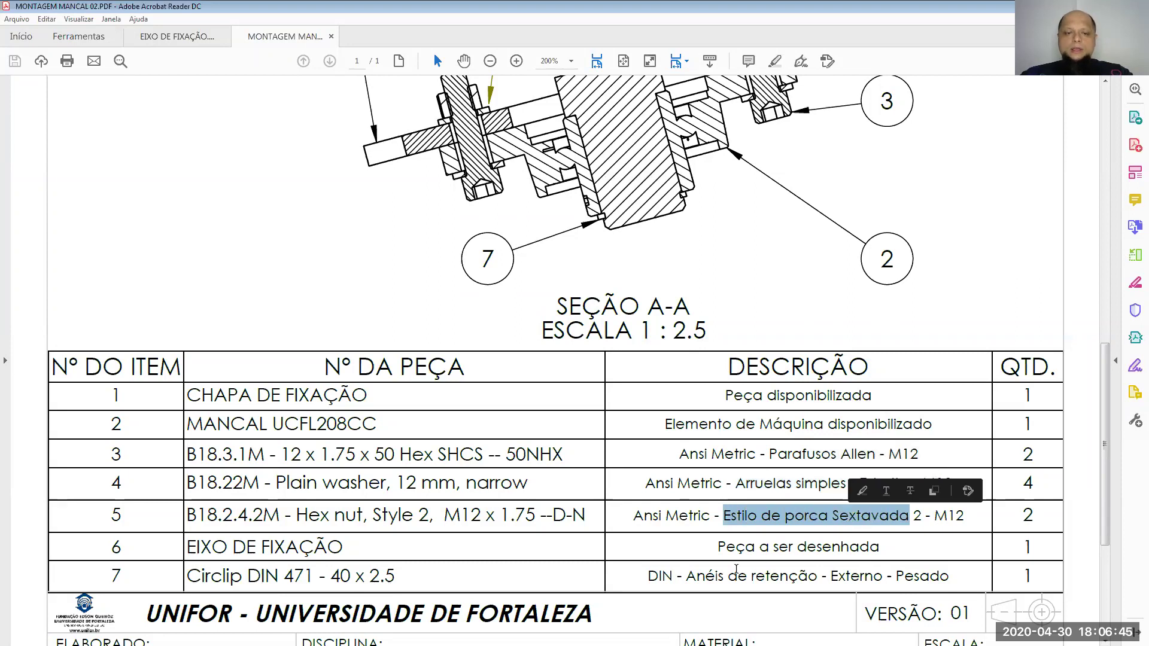
pyautogui.moveTo(728, 576); pyautogui.dragTo(817, 576)
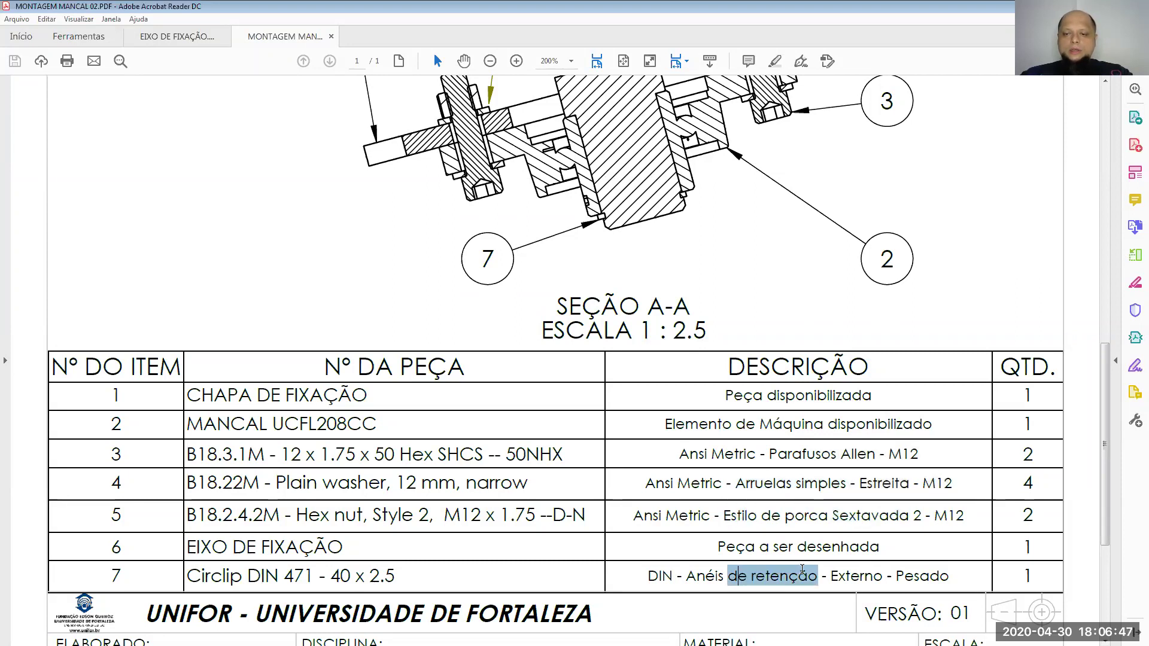
pyautogui.click(895, 329)
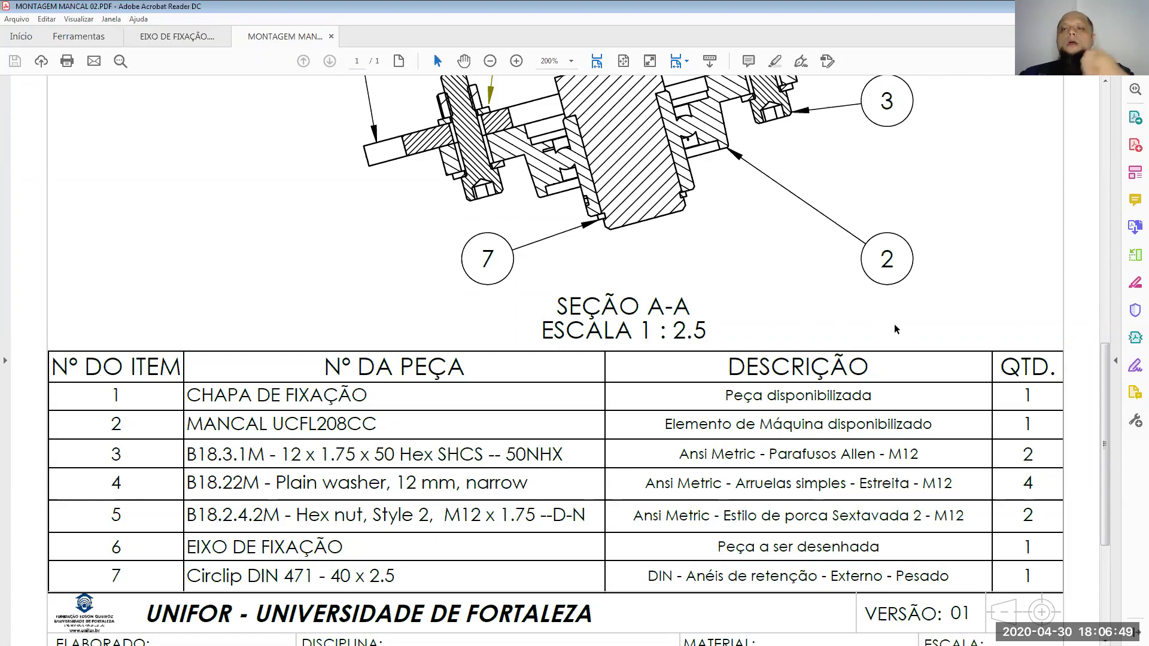
# Examine the plain washer's row in the parts list for its quantity, standard, type, size and part number, comparing it with section A-A.
pyautogui.scroll(5, 896, 329)
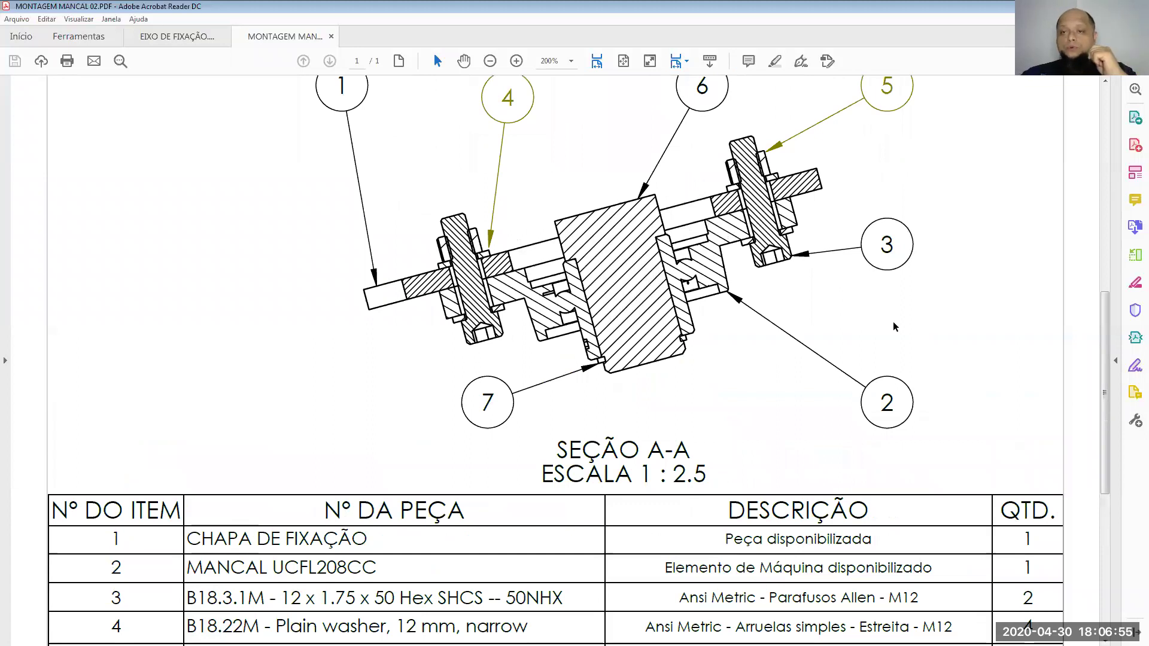
pyautogui.scroll(-2, 772, 180)
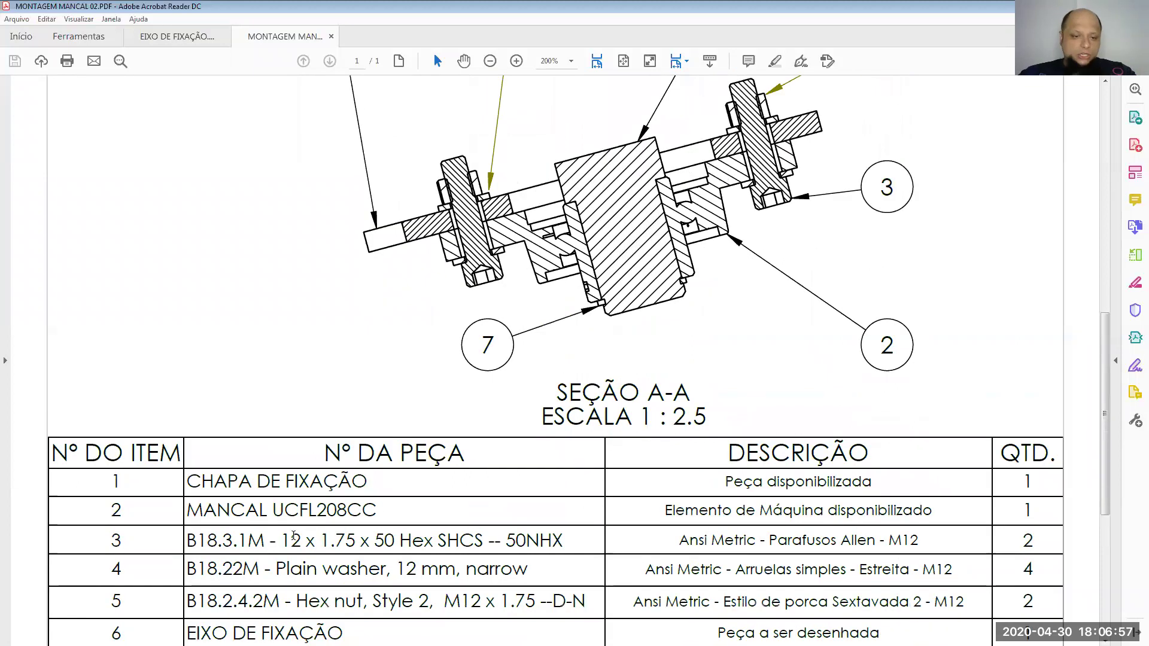
pyautogui.scroll(-2, 394, 581)
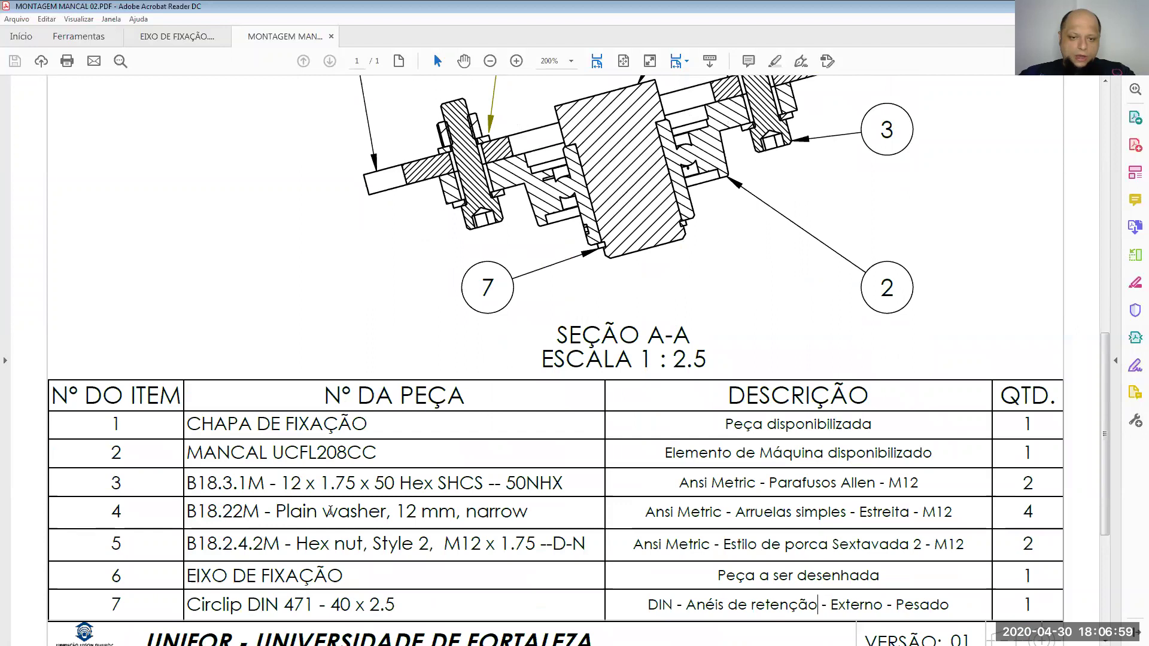
pyautogui.moveTo(1036, 510); pyautogui.dragTo(1019, 512)
pyautogui.scroll(4, 718, 353)
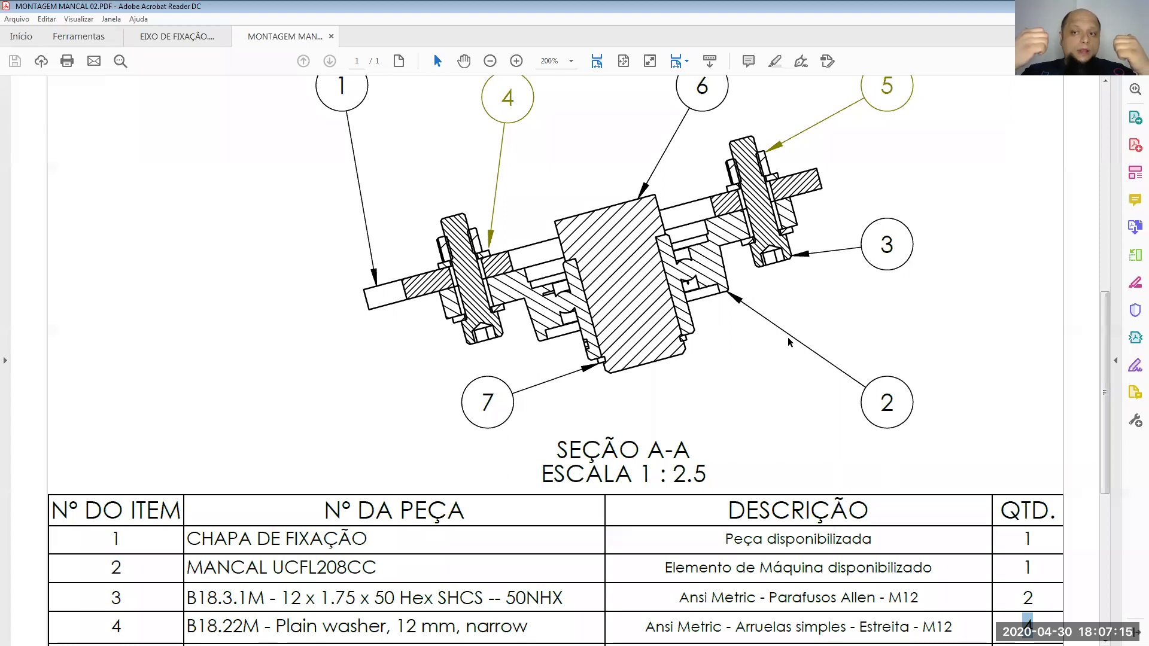
pyautogui.scroll(-3, 523, 256)
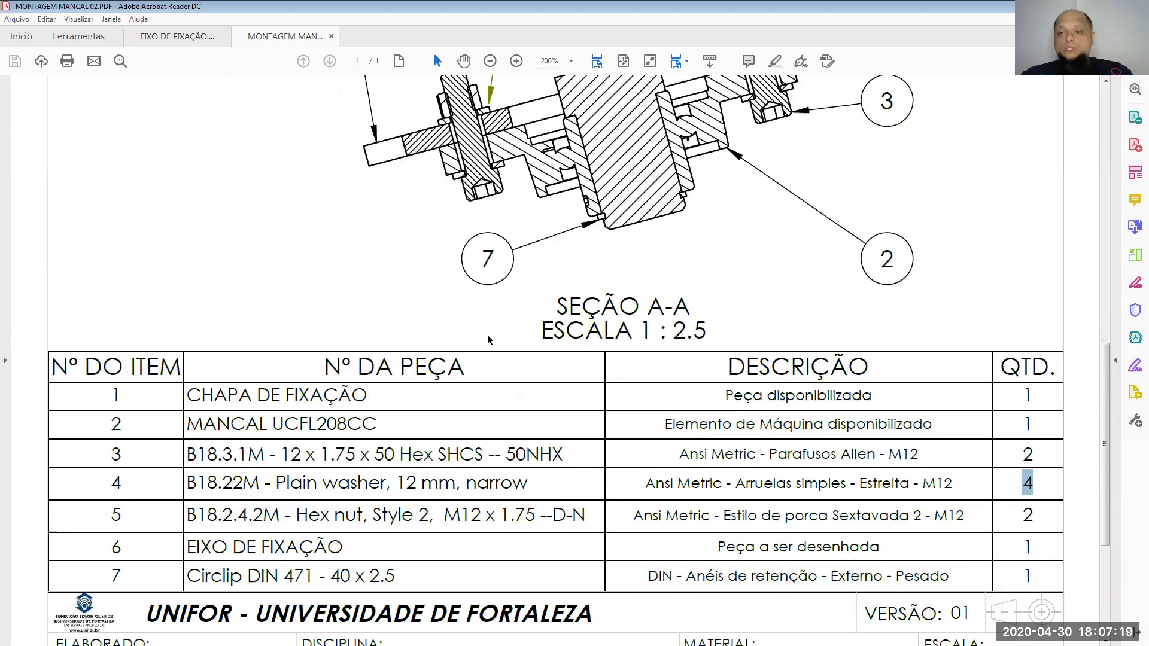
pyautogui.scroll(-1, 450, 249)
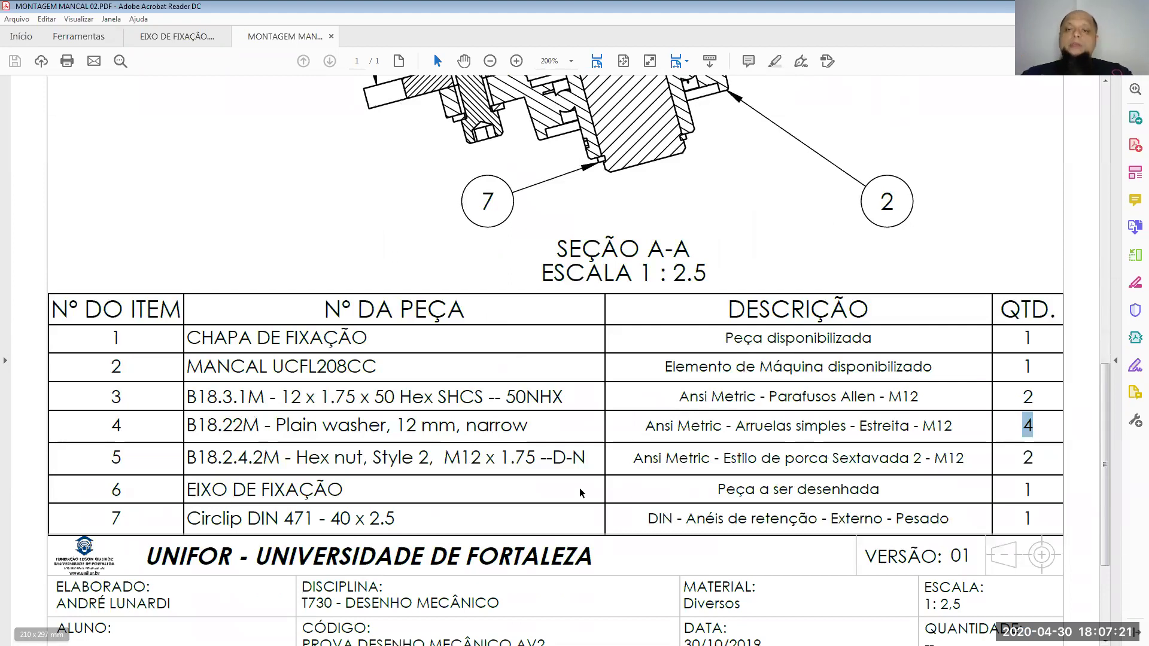
pyautogui.moveTo(737, 427); pyautogui.dragTo(845, 428)
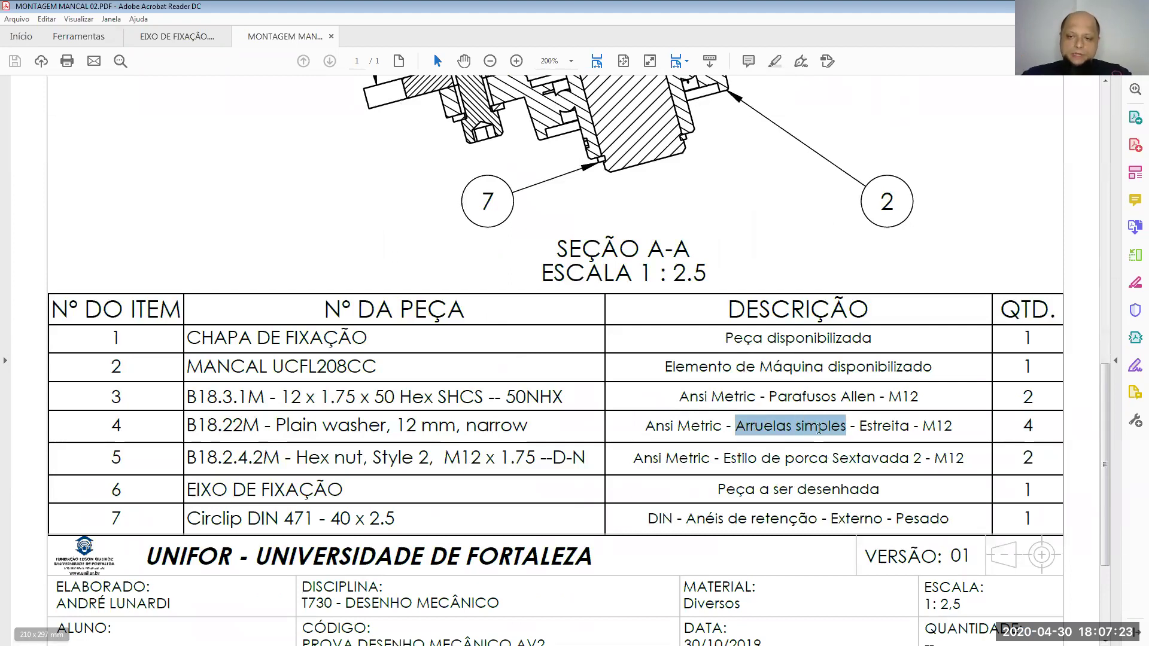
pyautogui.moveTo(645, 427); pyautogui.dragTo(716, 430)
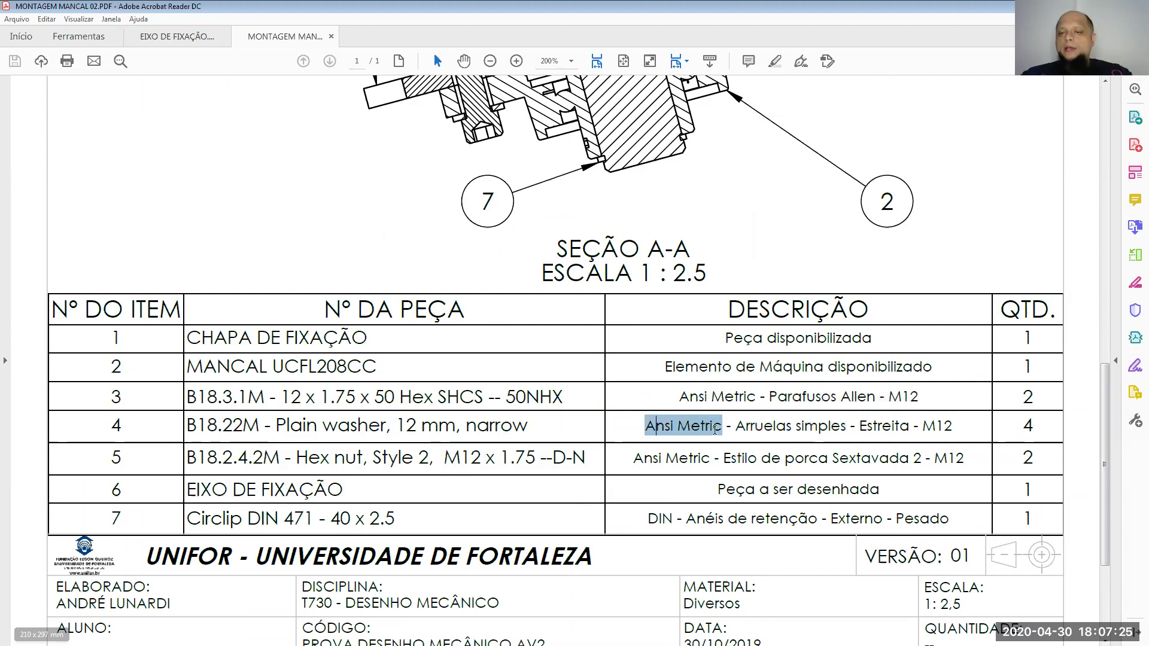
pyautogui.moveTo(899, 429); pyautogui.dragTo(973, 433)
pyautogui.click(891, 426)
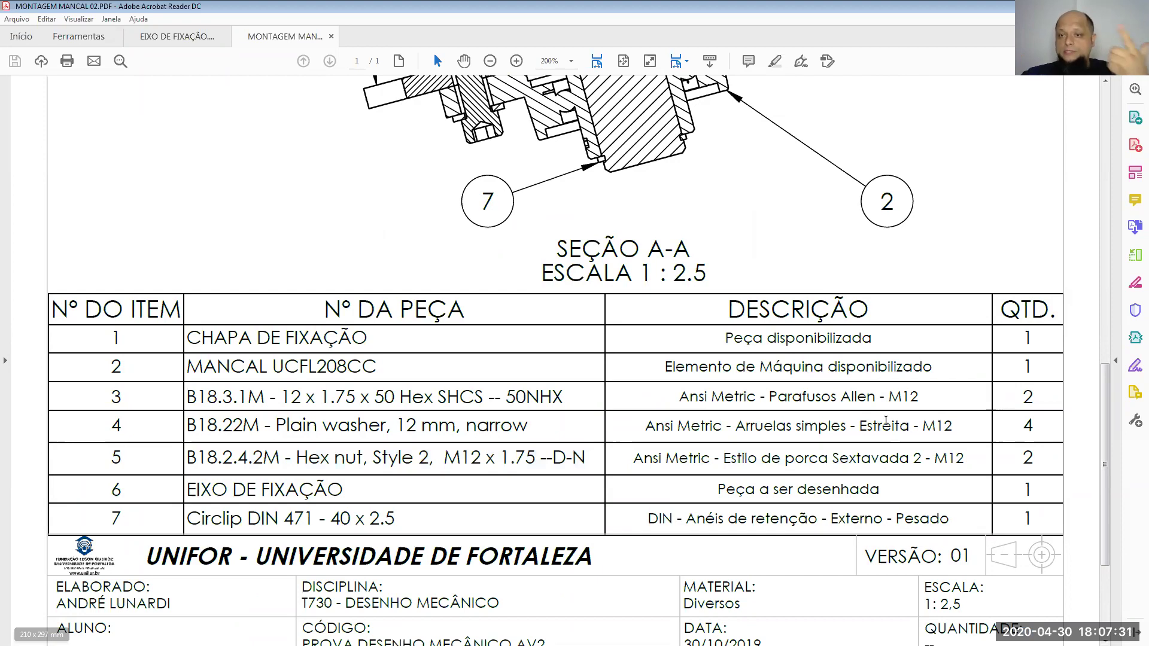
pyautogui.moveTo(197, 427); pyautogui.dragTo(258, 430)
# Switch back to the SOLIDWORKS assembly and add the Toolbox in from the design library.
pyautogui.hotkey('alt', 'Tab')
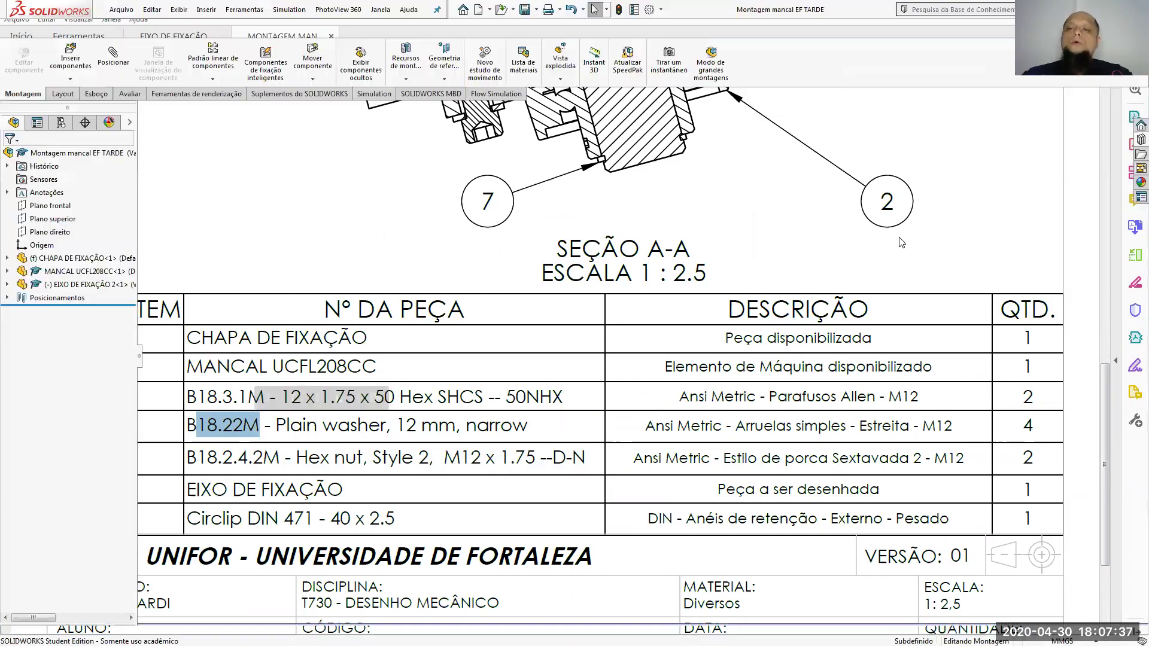
pyautogui.hotkey('ctrl', 'Tab')
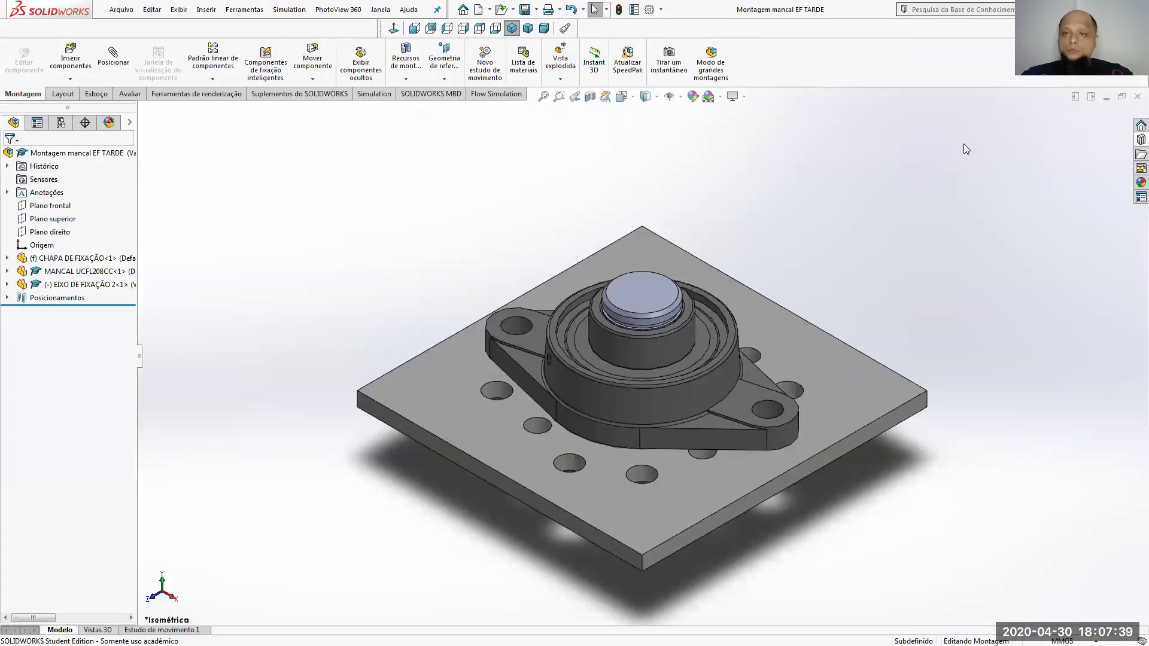
pyautogui.click(1132, 144)
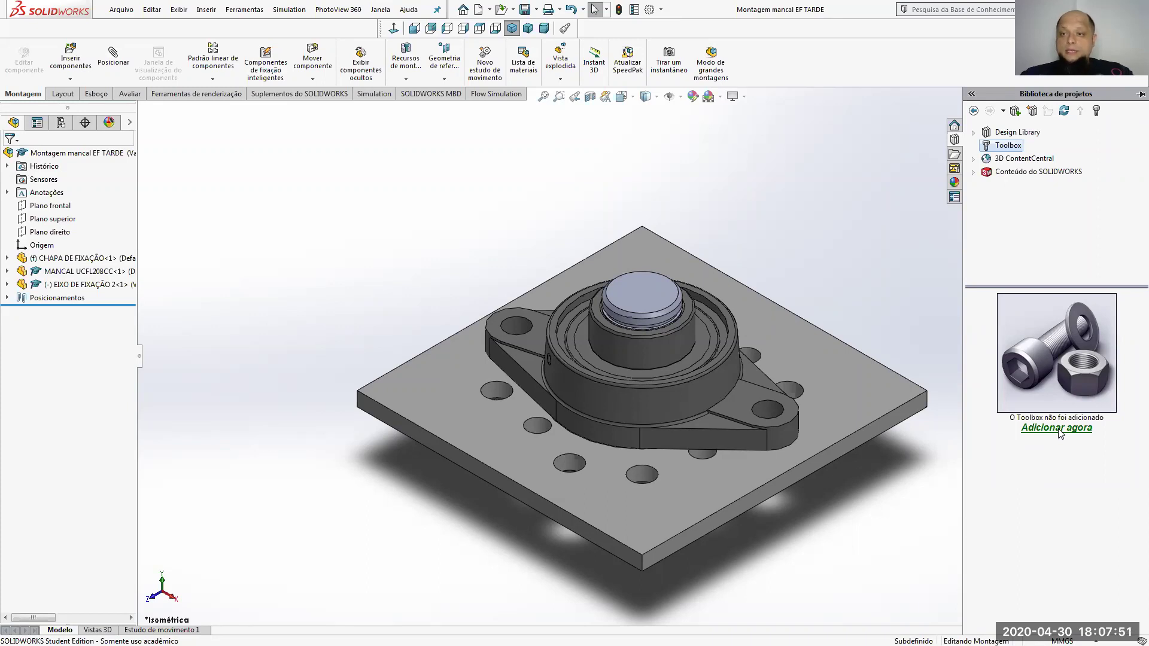
pyautogui.click(1058, 428)
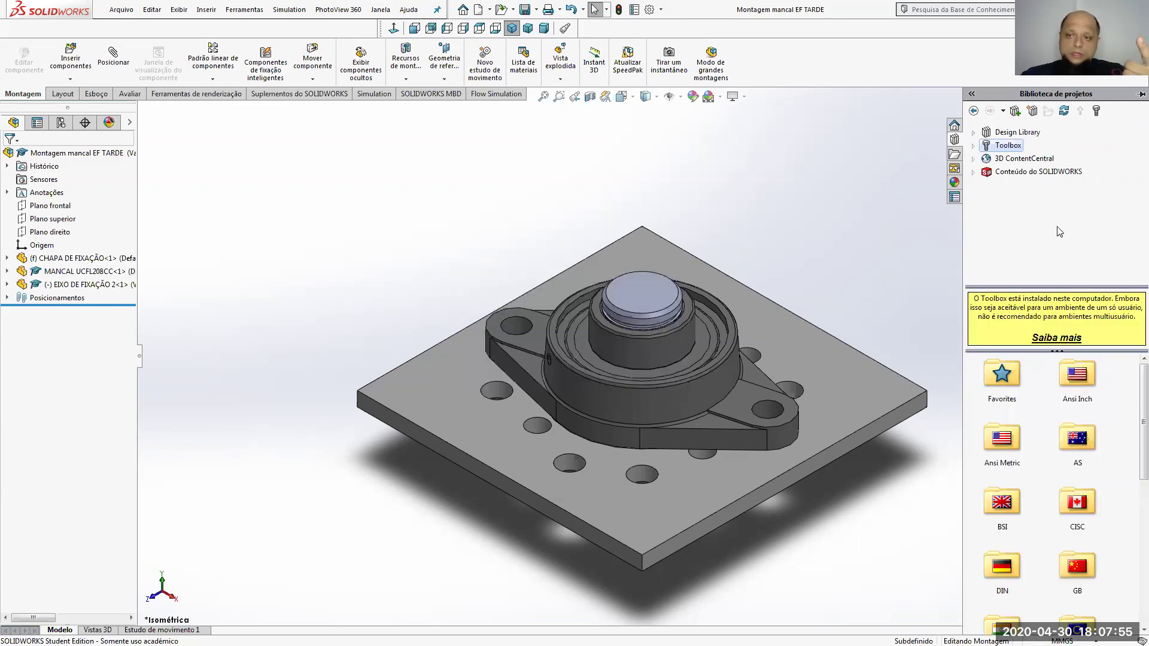
# Open the plain washers (Arruelas simples) category of the Ansi Metric standard in the Toolbox library.
pyautogui.click(1002, 440)
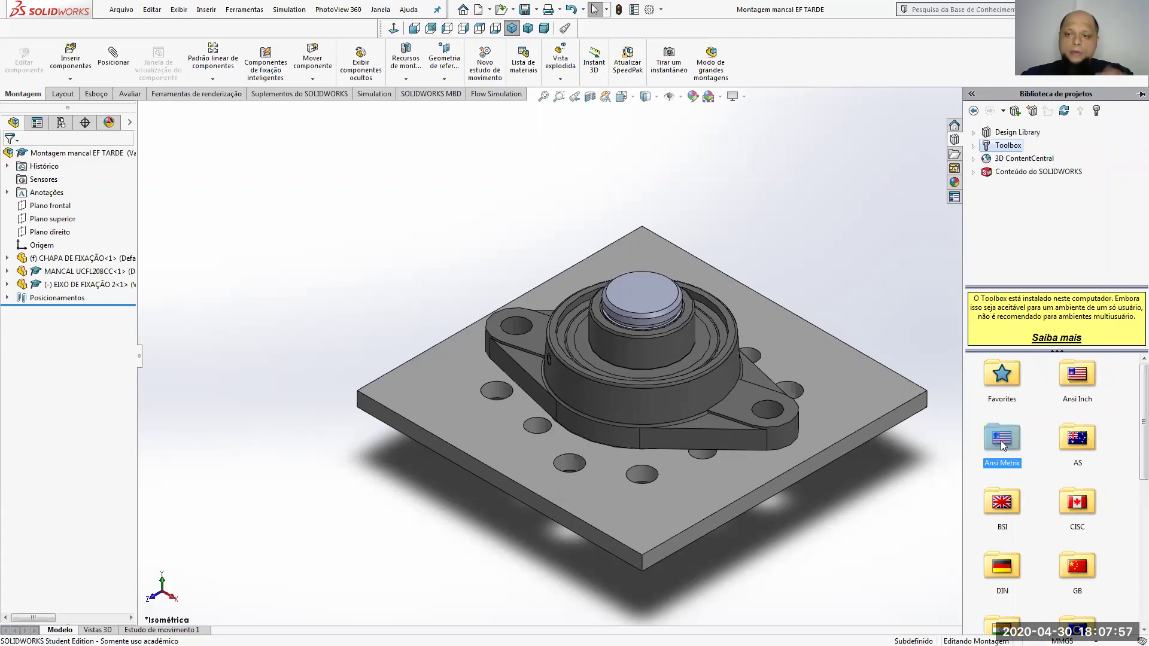
pyautogui.doubleClick(1002, 145)
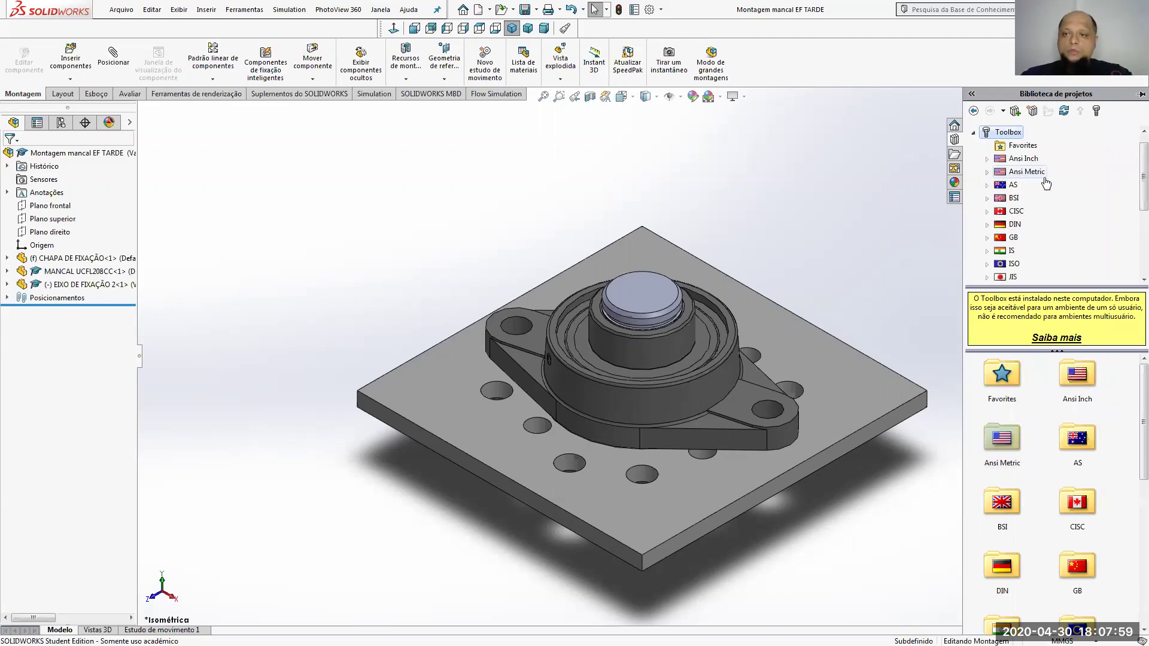
pyautogui.click(987, 172)
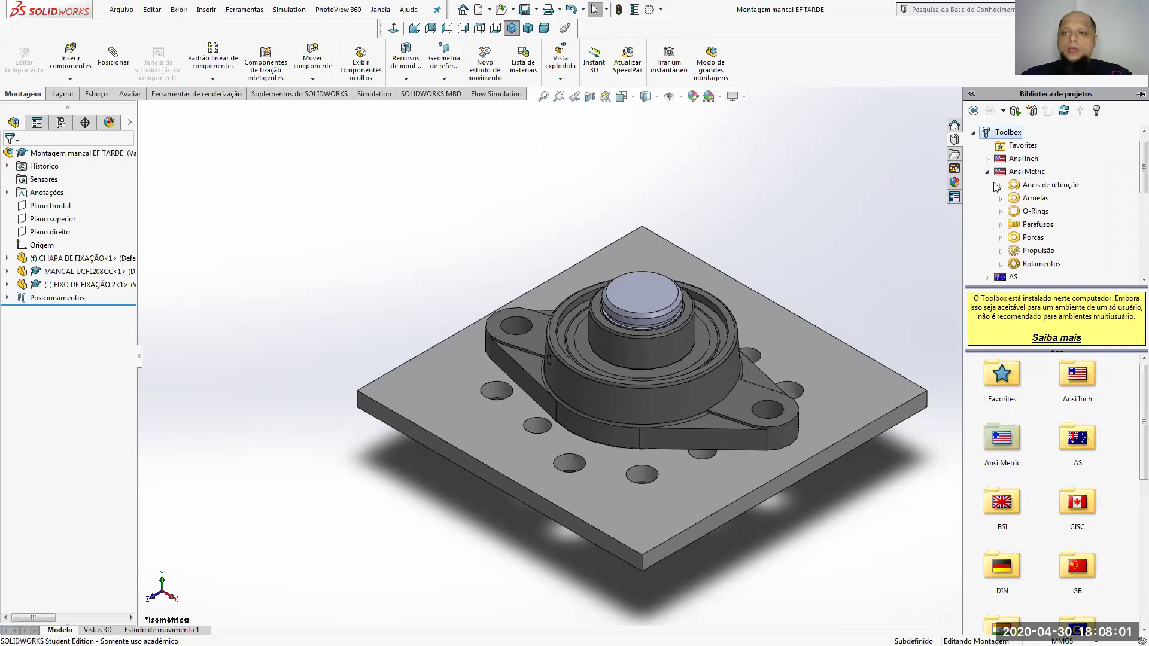
pyautogui.click(1026, 201)
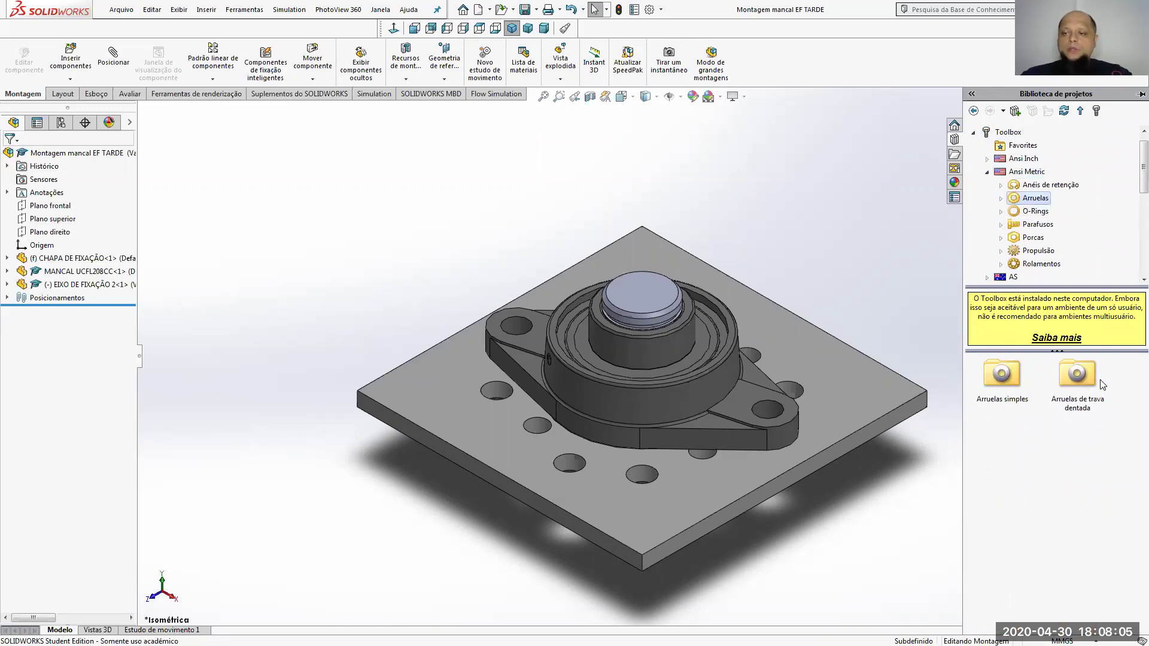
pyautogui.doubleClick(1002, 374)
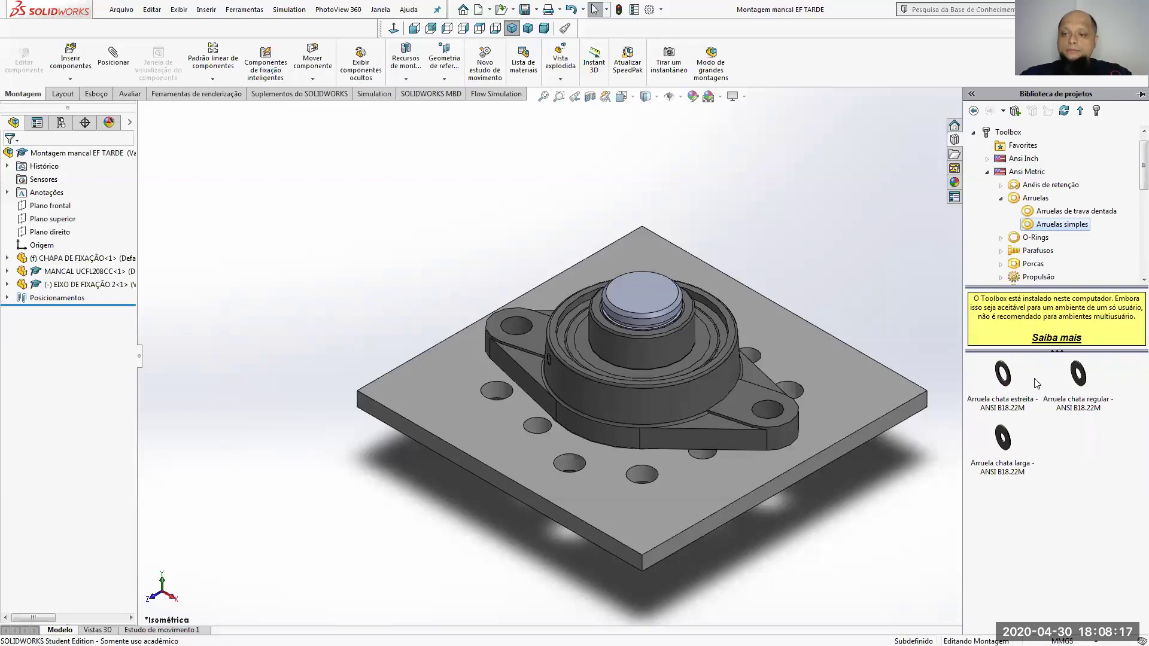
# Insert the narrow flat washer (Arruela chata estreita - ANSI B18.22M) beside the plate and set its size to M12.
pyautogui.moveTo(1007, 375)
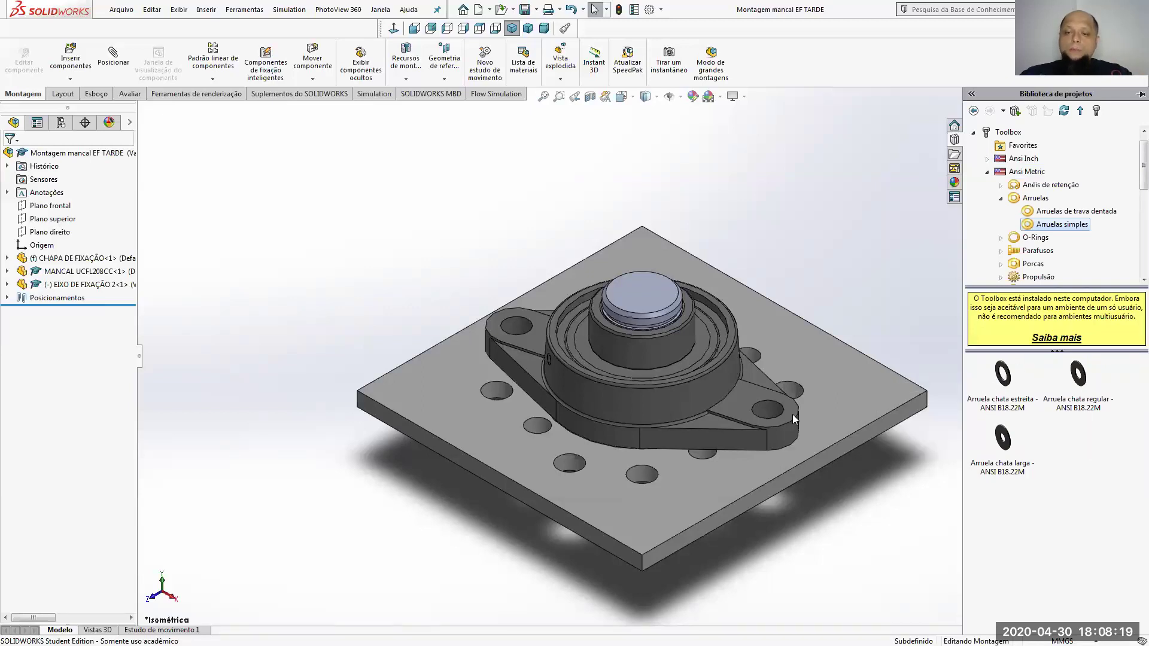
pyautogui.scroll(-5, 790, 414)
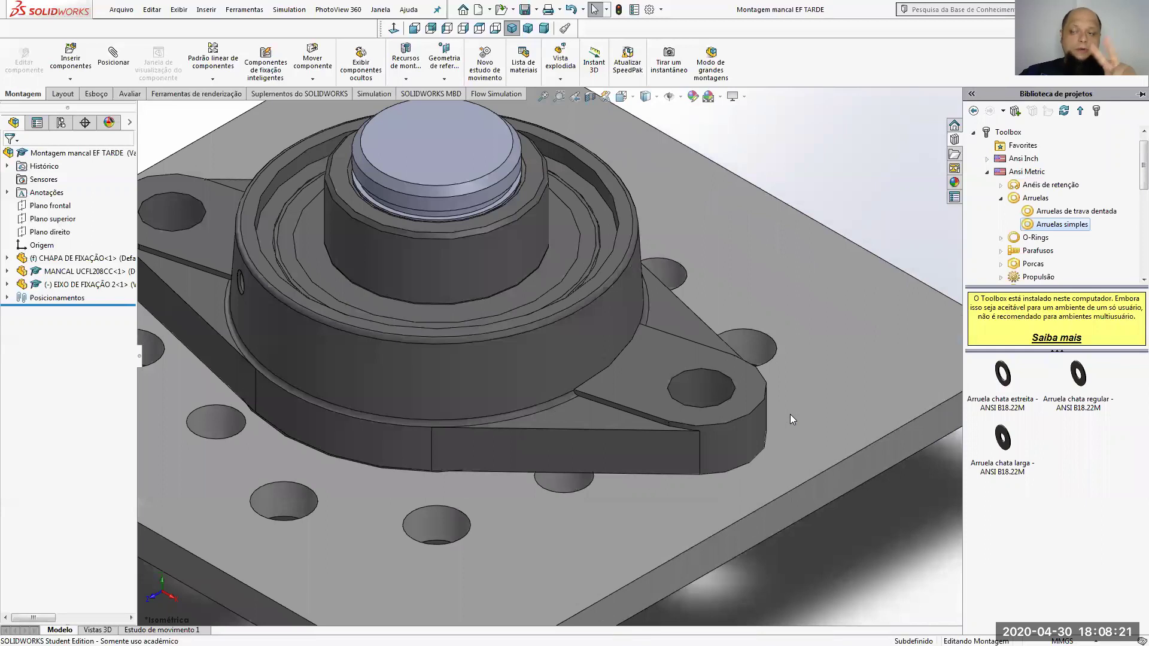
pyautogui.scroll(3, 790, 414)
pyautogui.moveTo(1002, 374); pyautogui.dragTo(895, 463)
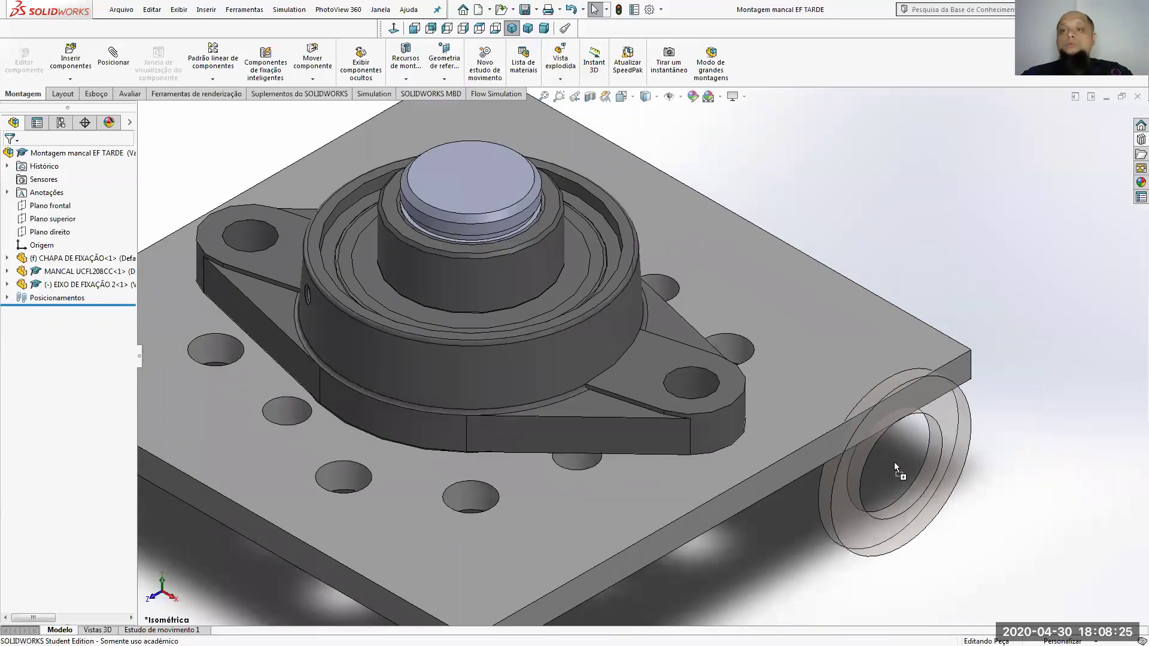
pyautogui.moveTo(895, 462); pyautogui.dragTo(1002, 501)
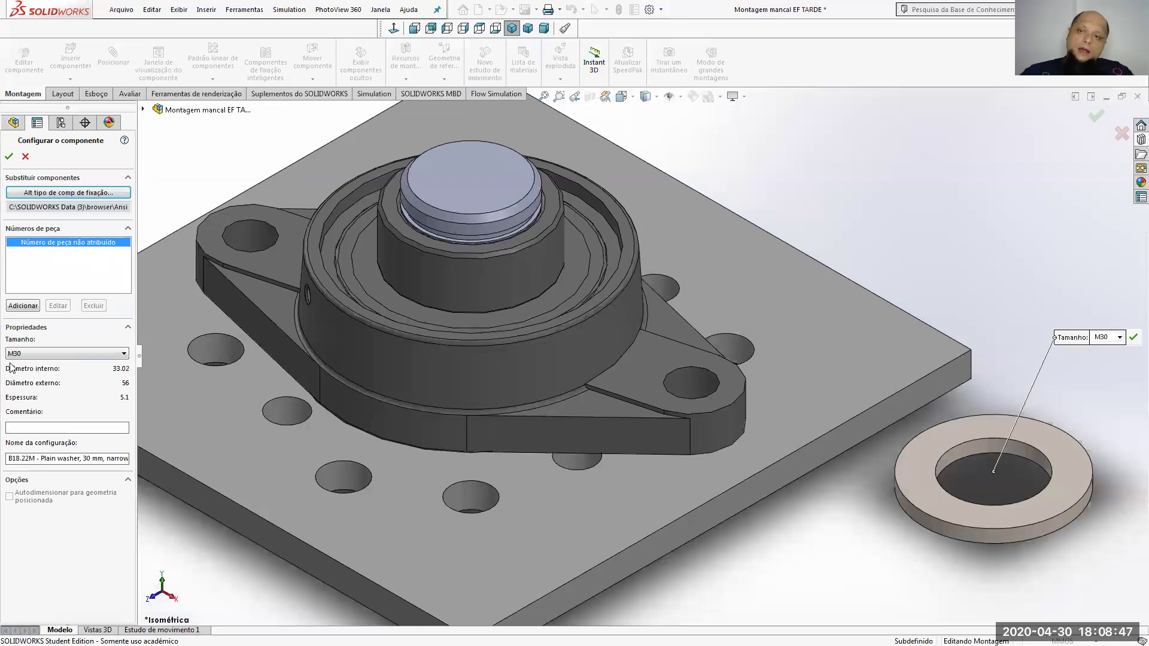
pyautogui.click(28, 353)
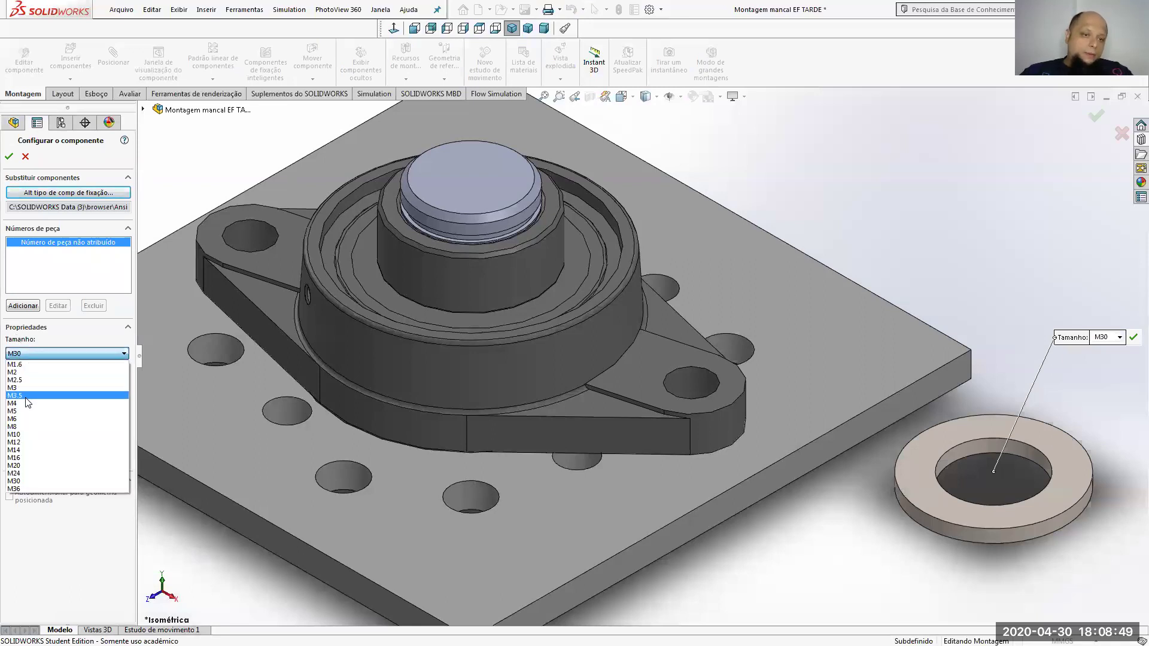
pyautogui.click(20, 440)
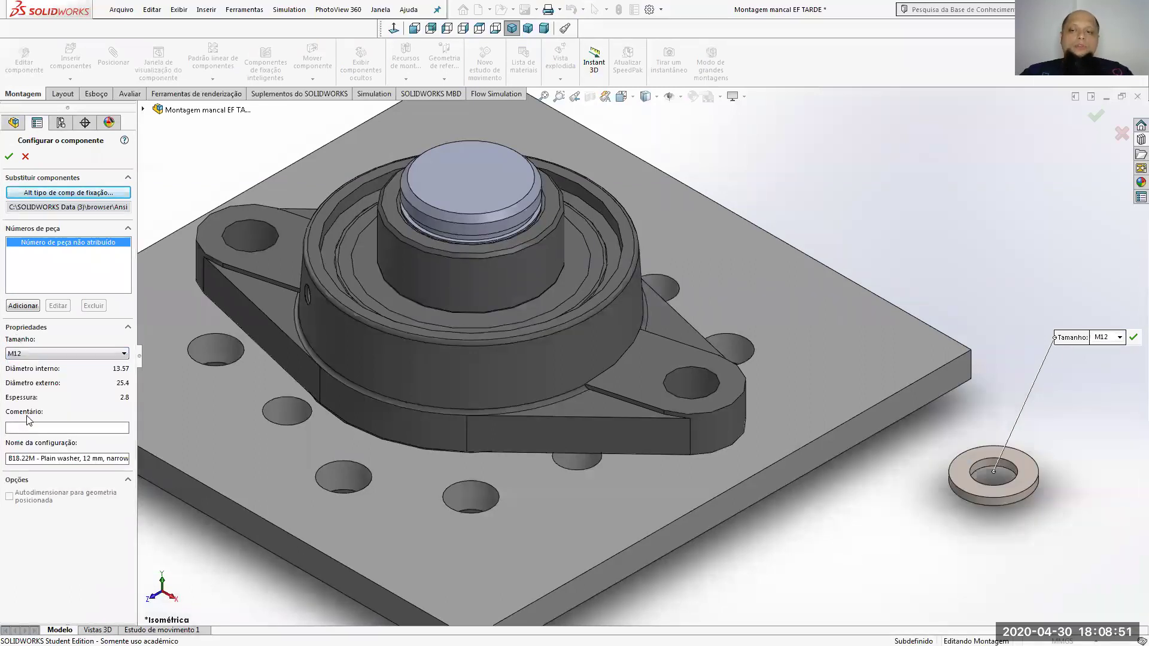
pyautogui.click(9, 156)
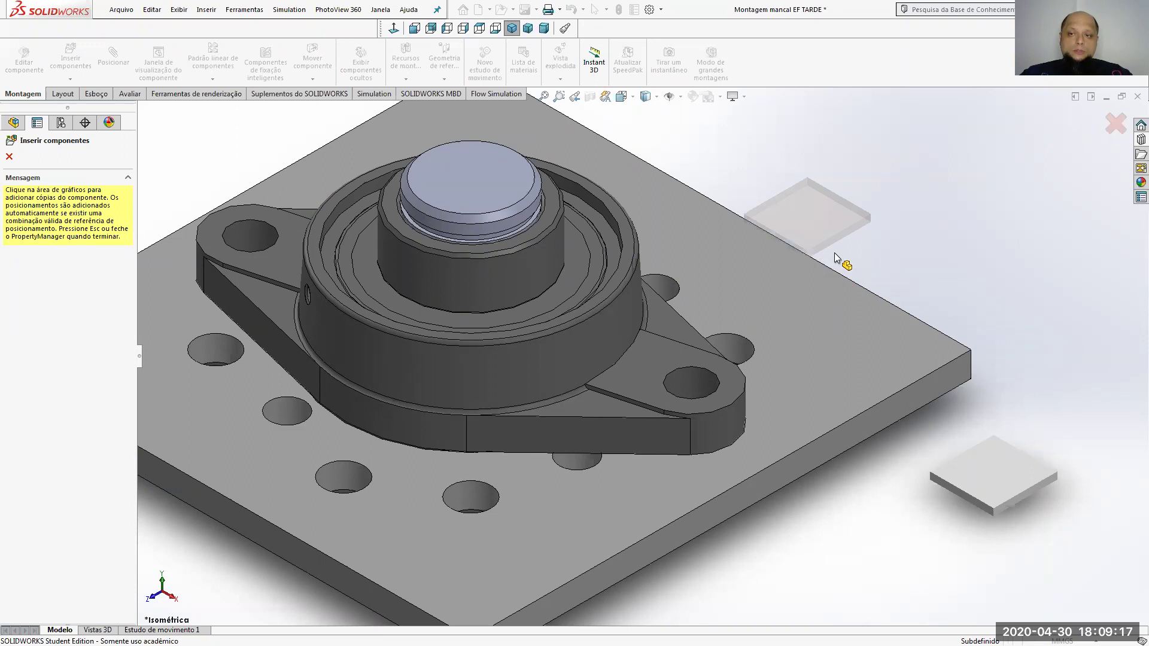
# Place a copy of the M12 narrow washer on each of the two bolt holes of the bearing flange.
pyautogui.scroll(-5, 706, 378)
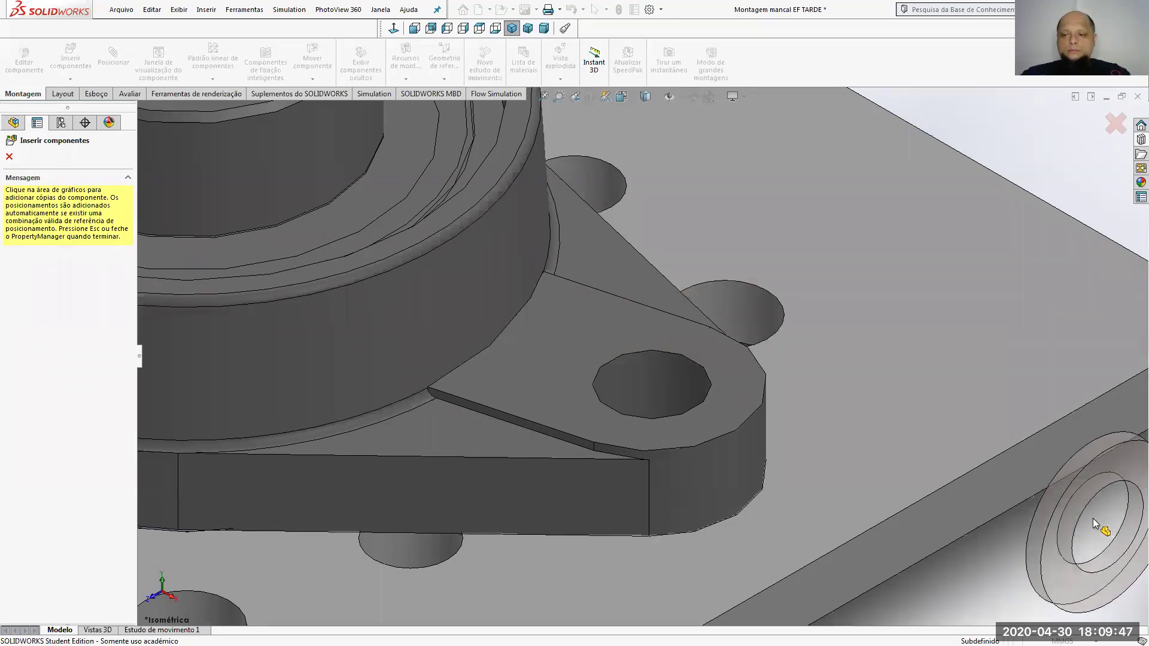
pyautogui.click(706, 417)
pyautogui.scroll(5, 707, 417)
pyautogui.moveTo(829, 443); pyautogui.dragTo(594, 394, button='middle')
pyautogui.scroll(-6, 380, 359)
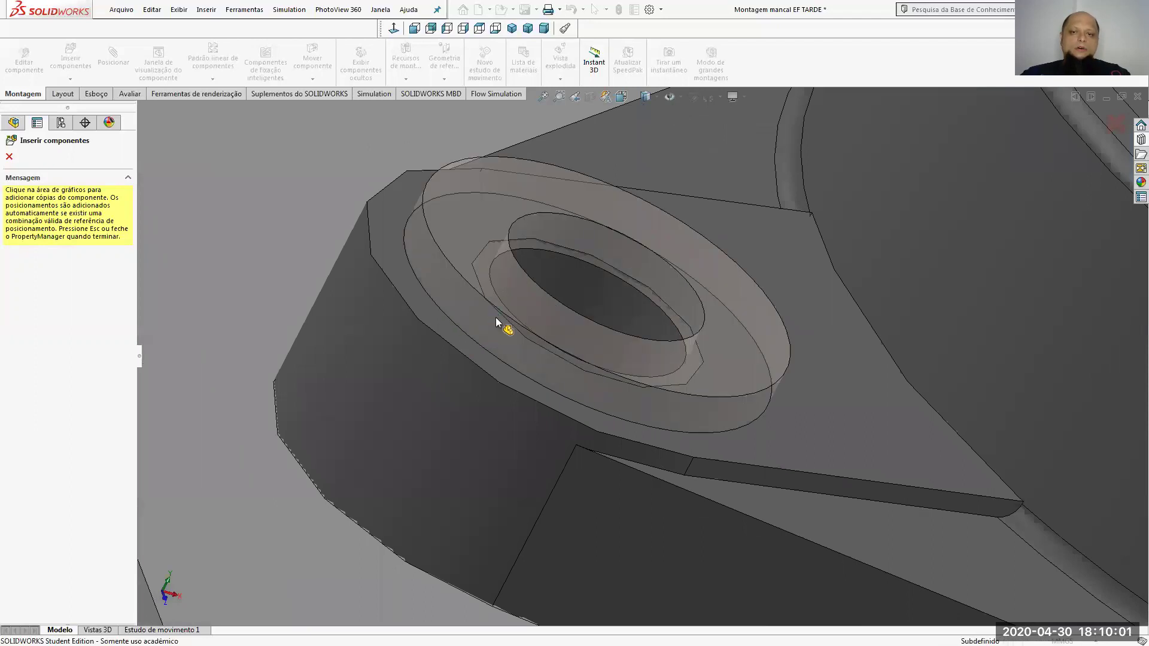
pyautogui.click(496, 317)
pyautogui.scroll(10, 716, 438)
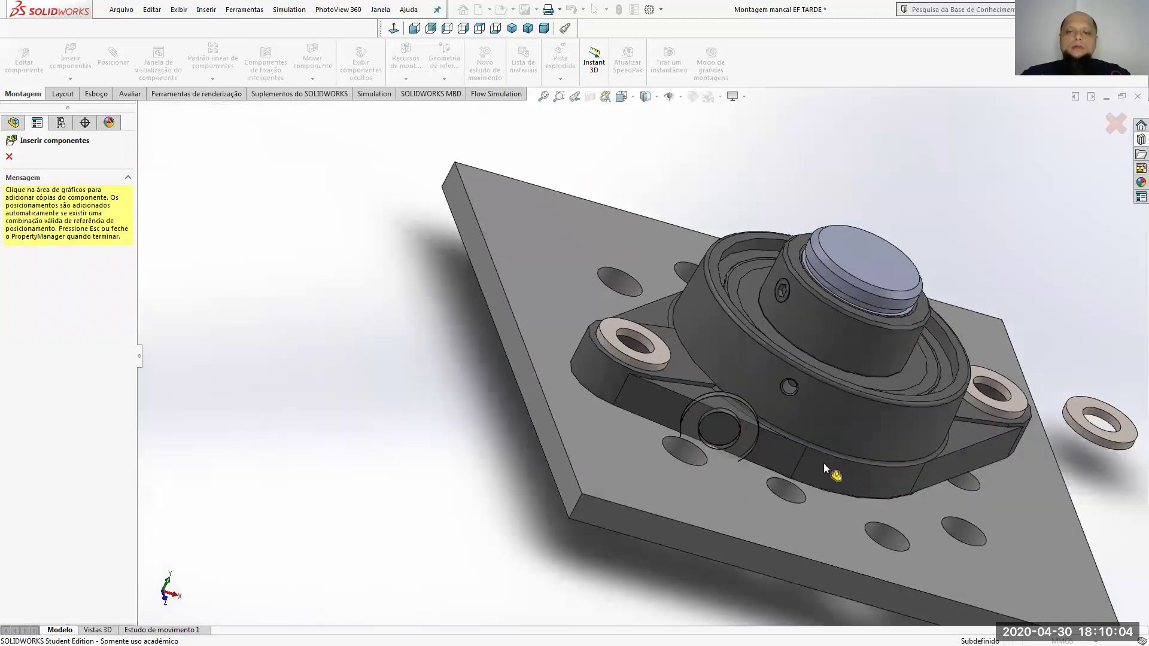
# Place two more M12 washers on the plate's underside at the holes aligned with the flange bolts, and finish inserting.
pyautogui.moveTo(824, 464); pyautogui.dragTo(897, 242, button='middle')
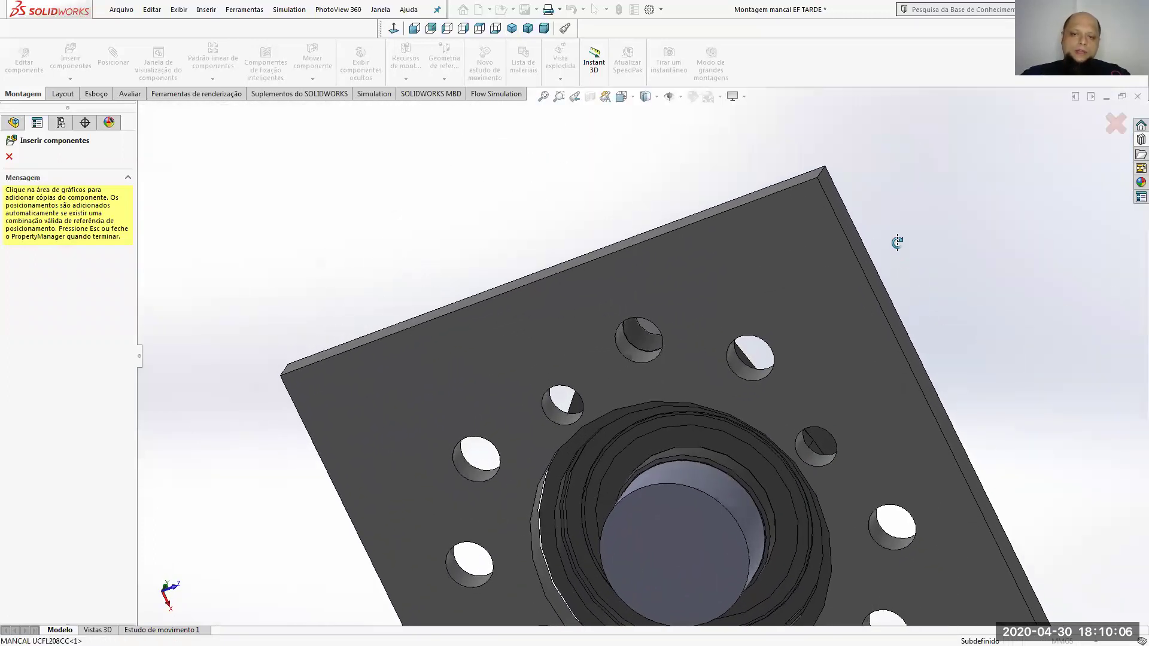
pyautogui.click(653, 369)
pyautogui.scroll(-5, 653, 369)
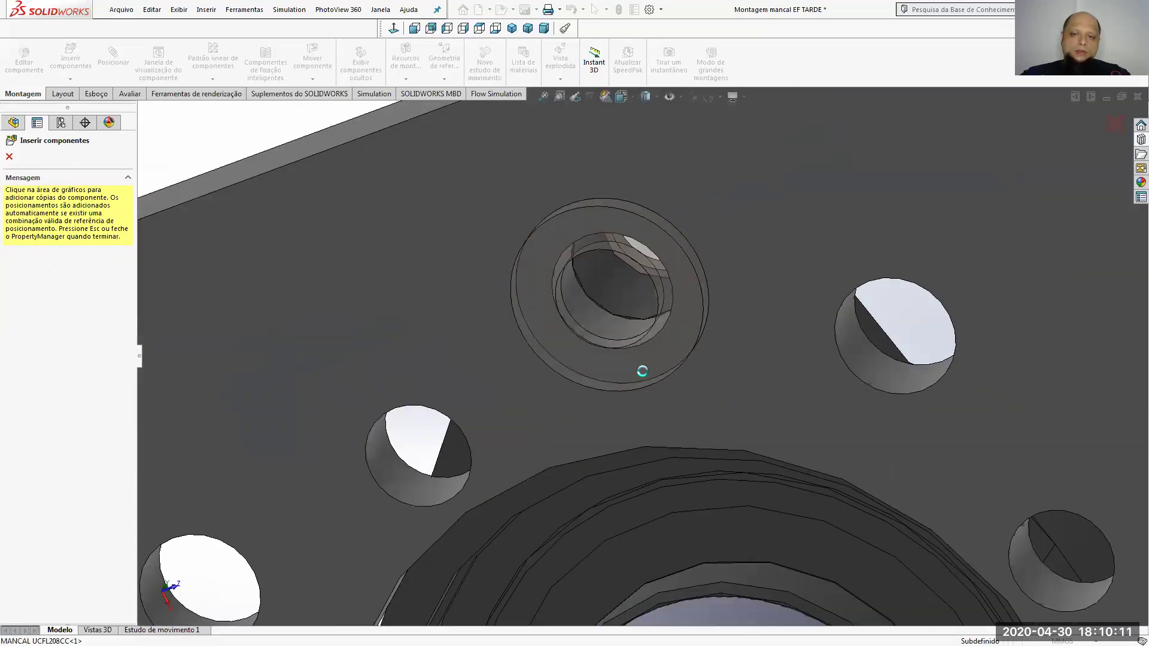
pyautogui.scroll(5, 753, 447)
pyautogui.scroll(5, 763, 459)
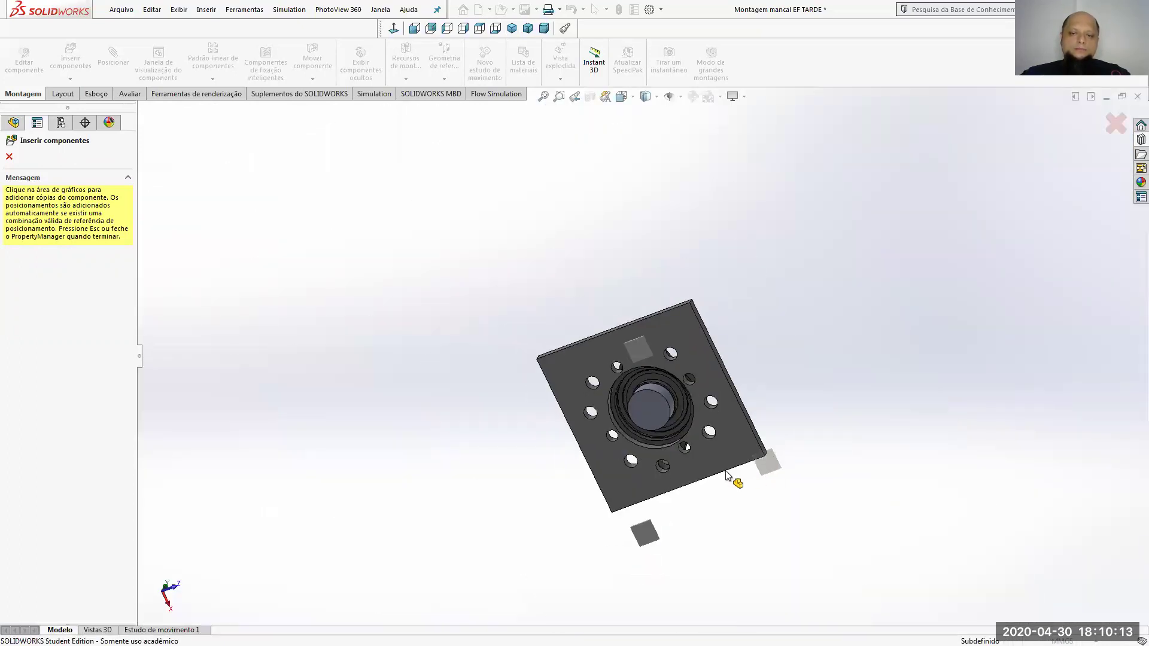
pyautogui.scroll(-8, 664, 453)
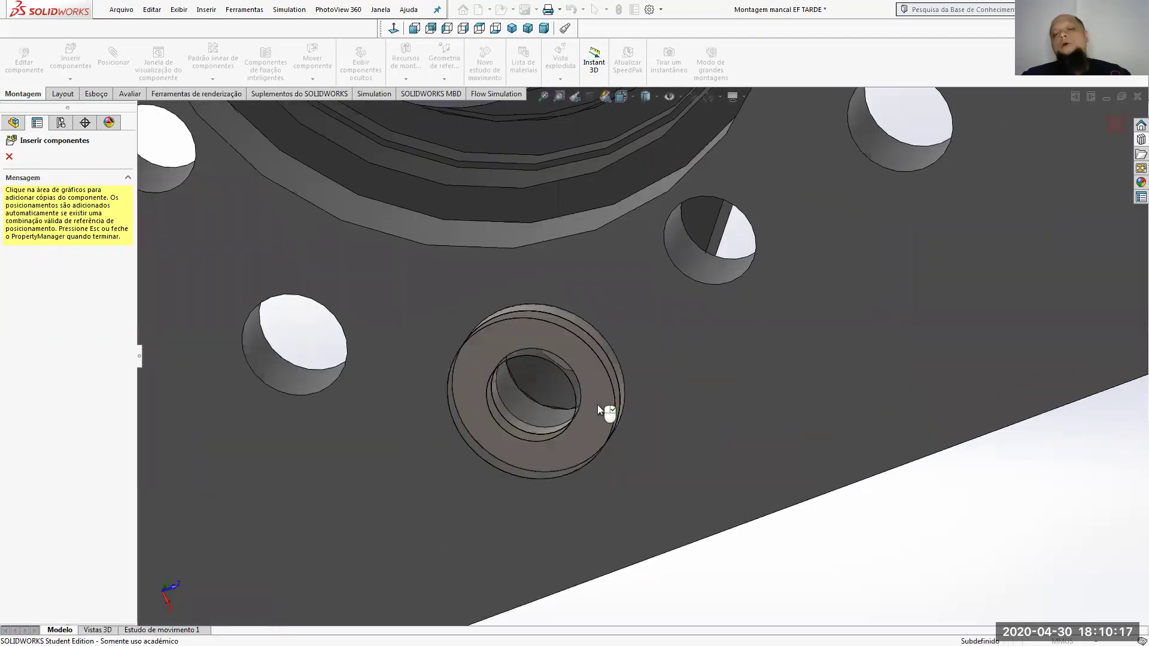
pyautogui.scroll(5, 597, 404)
pyautogui.moveTo(597, 405); pyautogui.dragTo(554, 410, button='middle')
pyautogui.press('Escape')
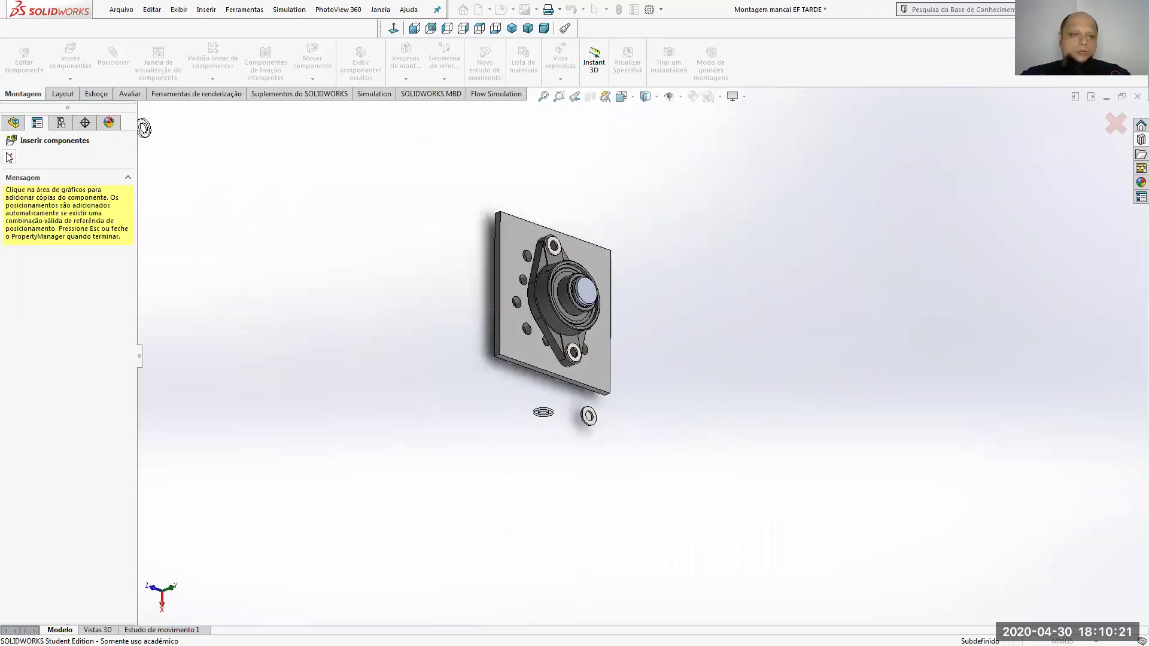
# Delete the loose washer lying beside the plate, keeping the washers seated at the bolt holes.
pyautogui.rightClick(588, 416)
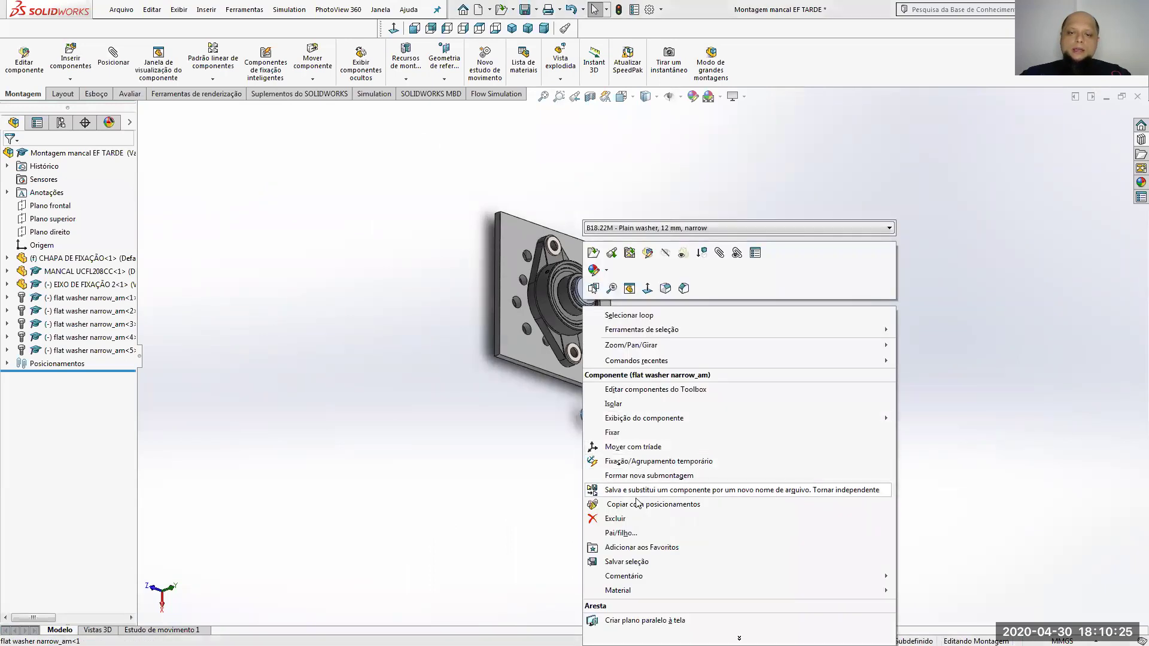
pyautogui.click(691, 511)
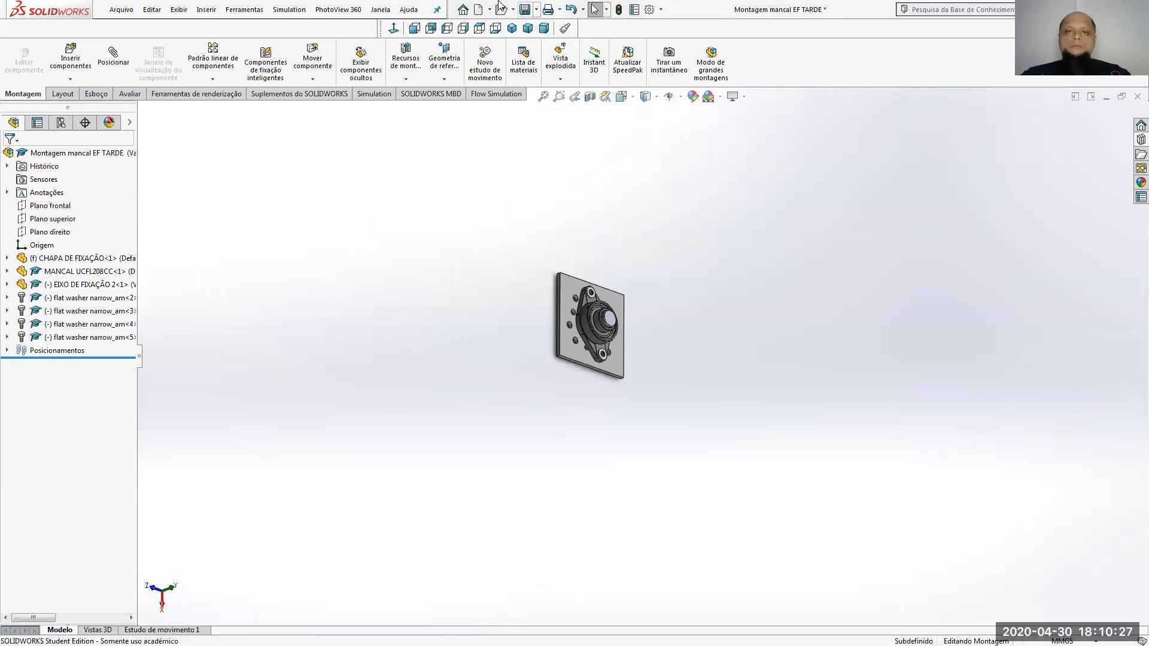
pyautogui.click(511, 28)
pyautogui.moveTo(777, 440); pyautogui.dragTo(800, 272, button='middle')
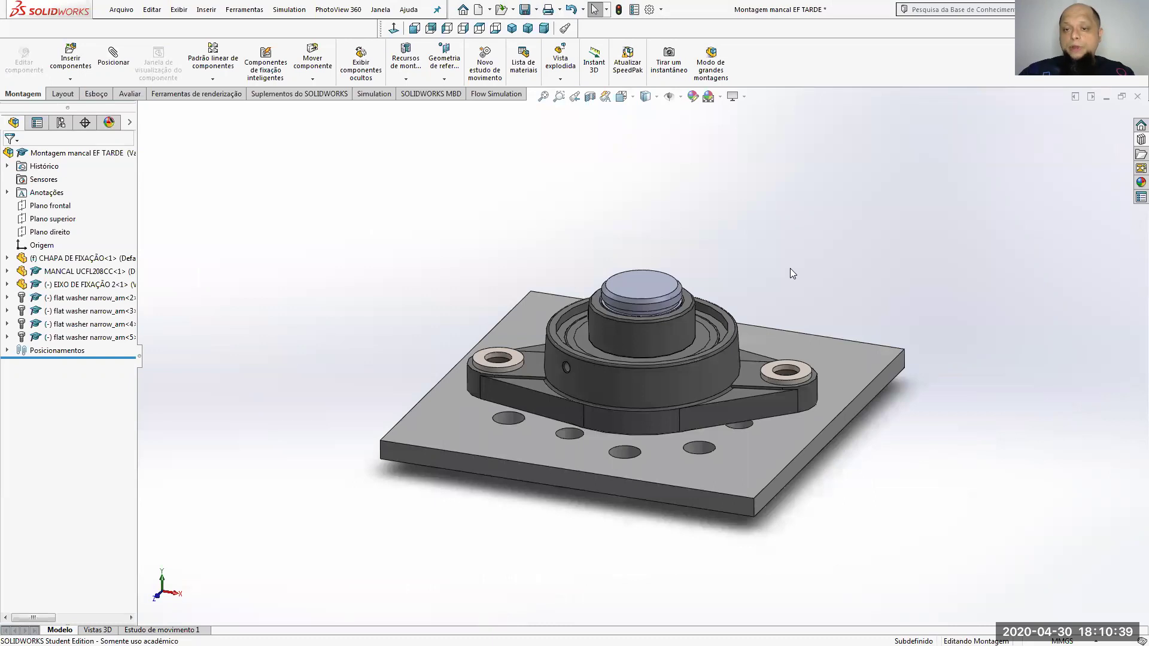
pyautogui.click(799, 378)
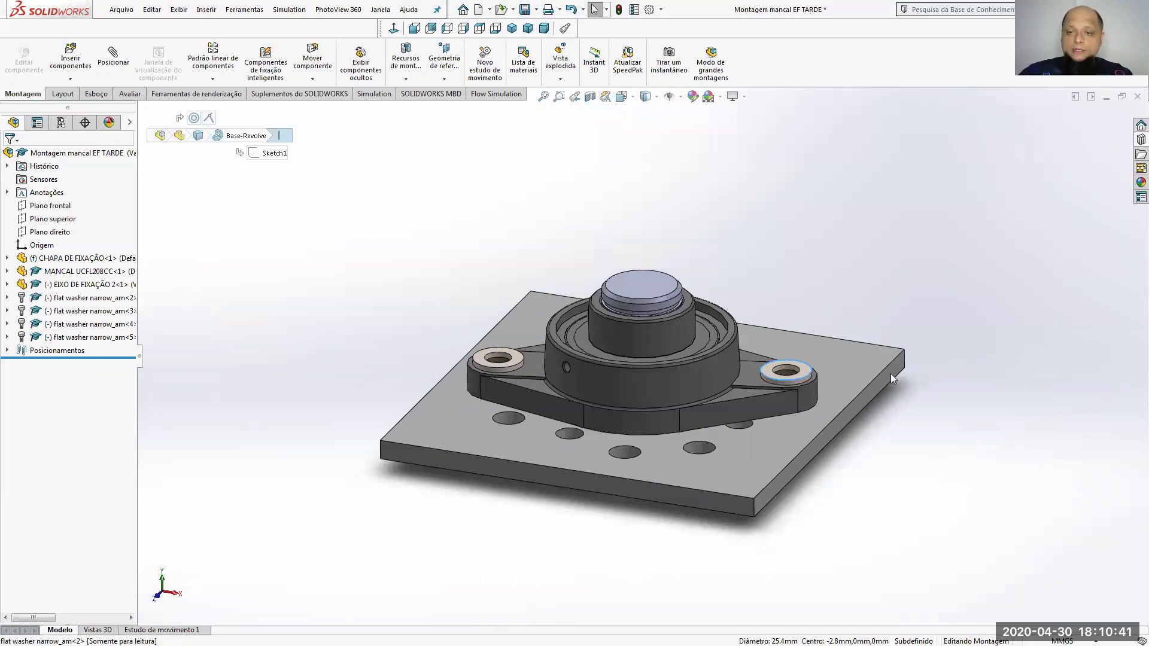
pyautogui.click(503, 367)
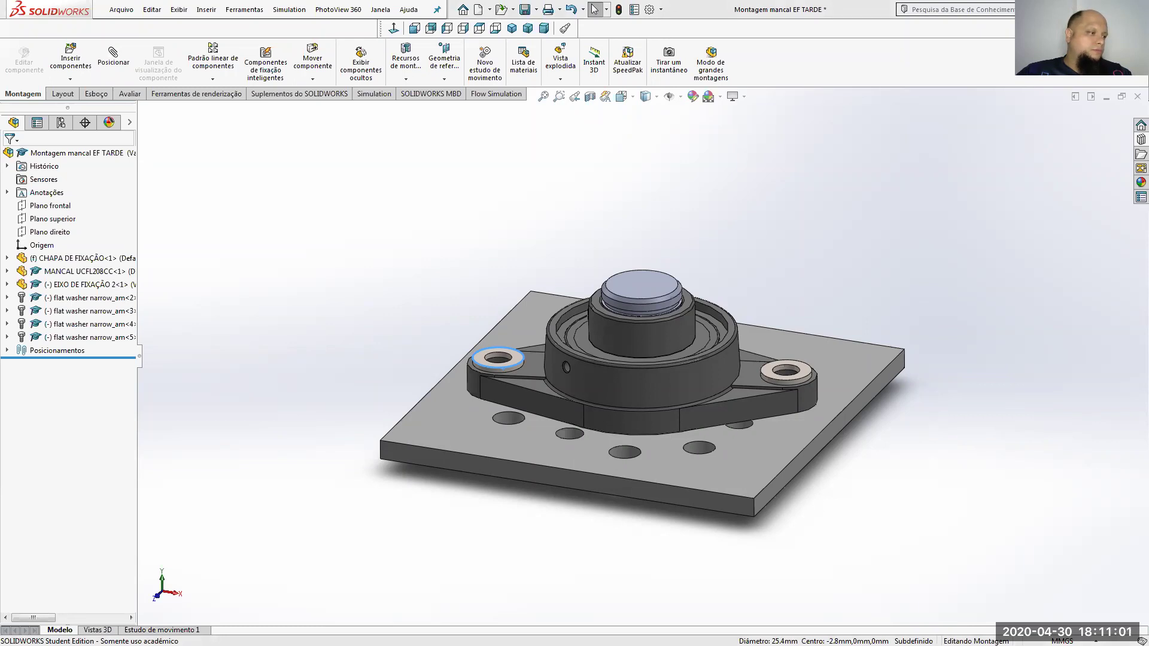
# Switch to the MONTAGEM MANCAL 02 drawing in Adobe Acrobat Reader and examine the Allen screw's row for standard, type, size and length.
pyautogui.hotkey('alt', 'Tab')
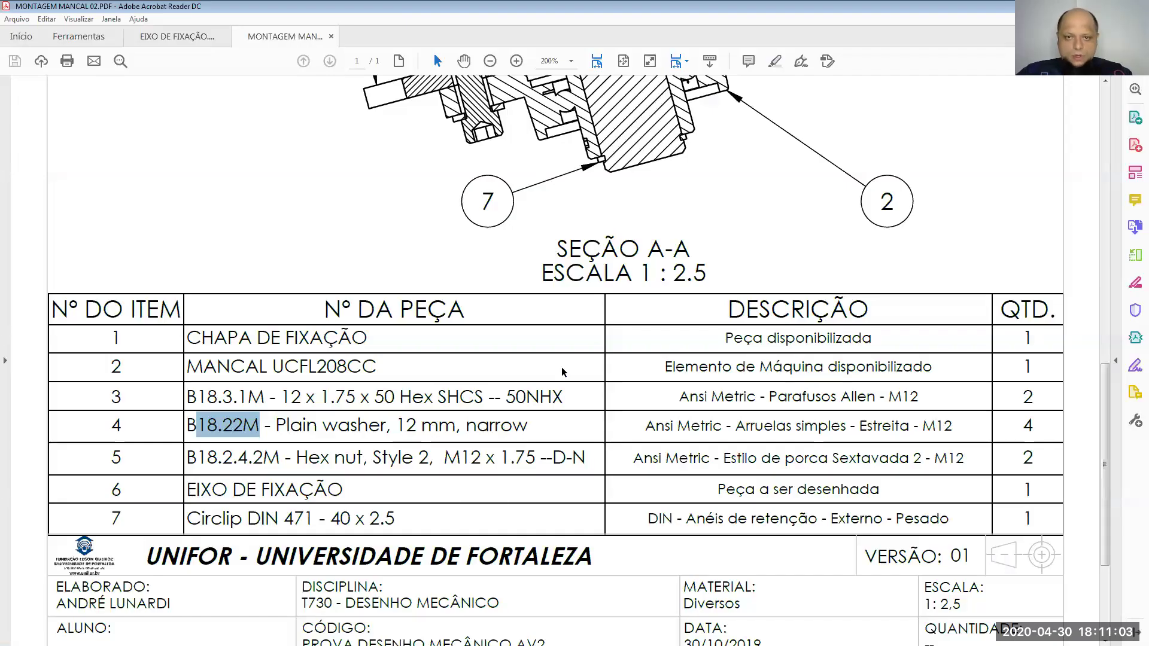
pyautogui.scroll(6, 539, 388)
pyautogui.scroll(-3, 479, 454)
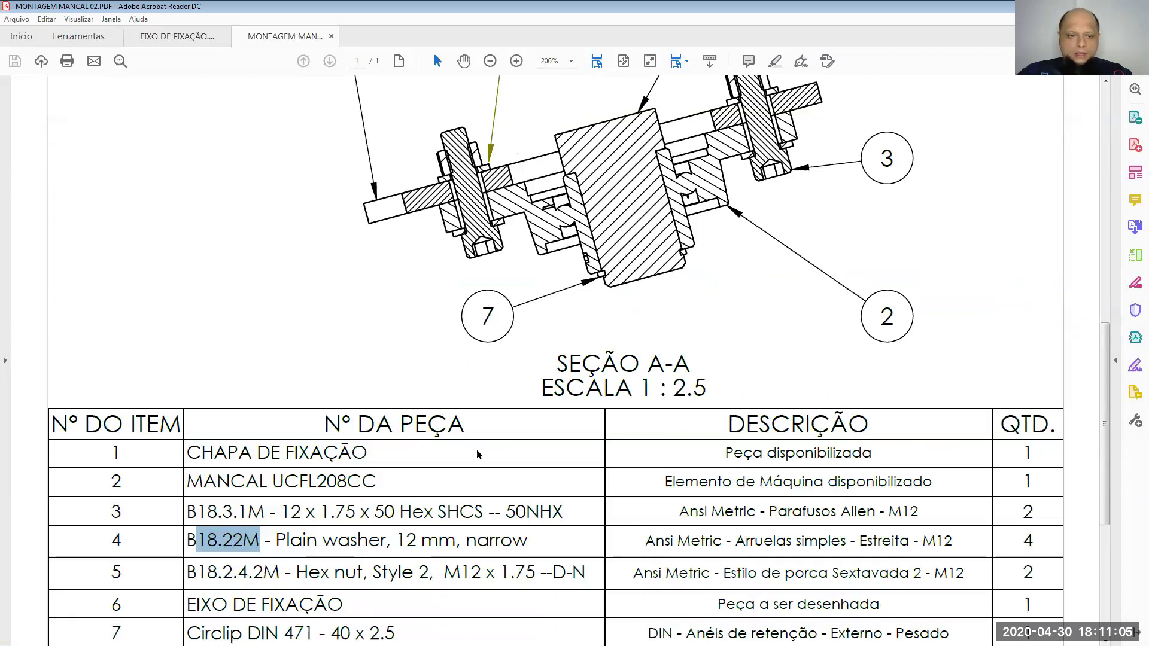
pyautogui.scroll(-3, 479, 455)
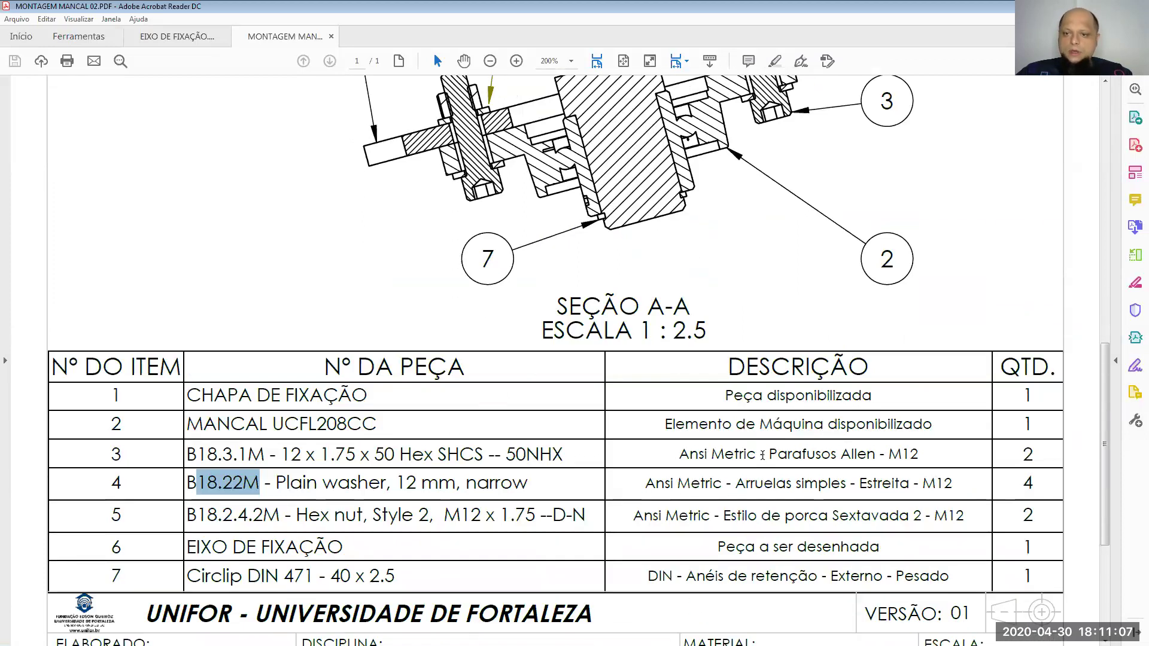
pyautogui.moveTo(768, 454); pyautogui.dragTo(921, 458)
pyautogui.moveTo(757, 455); pyautogui.dragTo(678, 451)
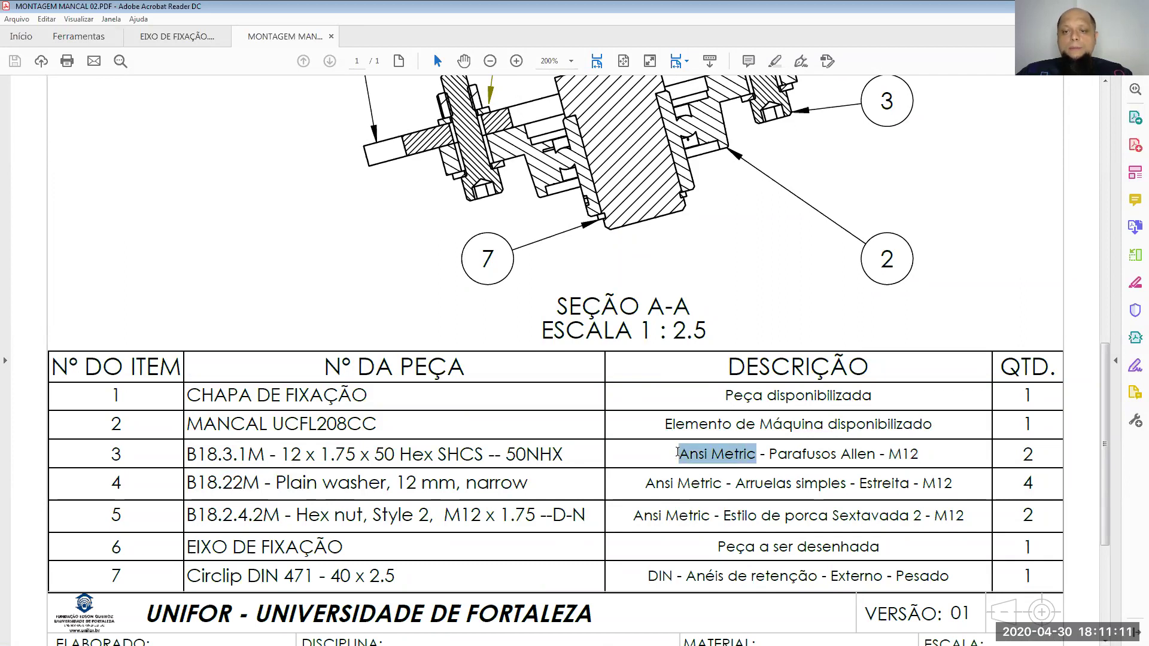
pyautogui.moveTo(188, 453); pyautogui.dragTo(265, 456)
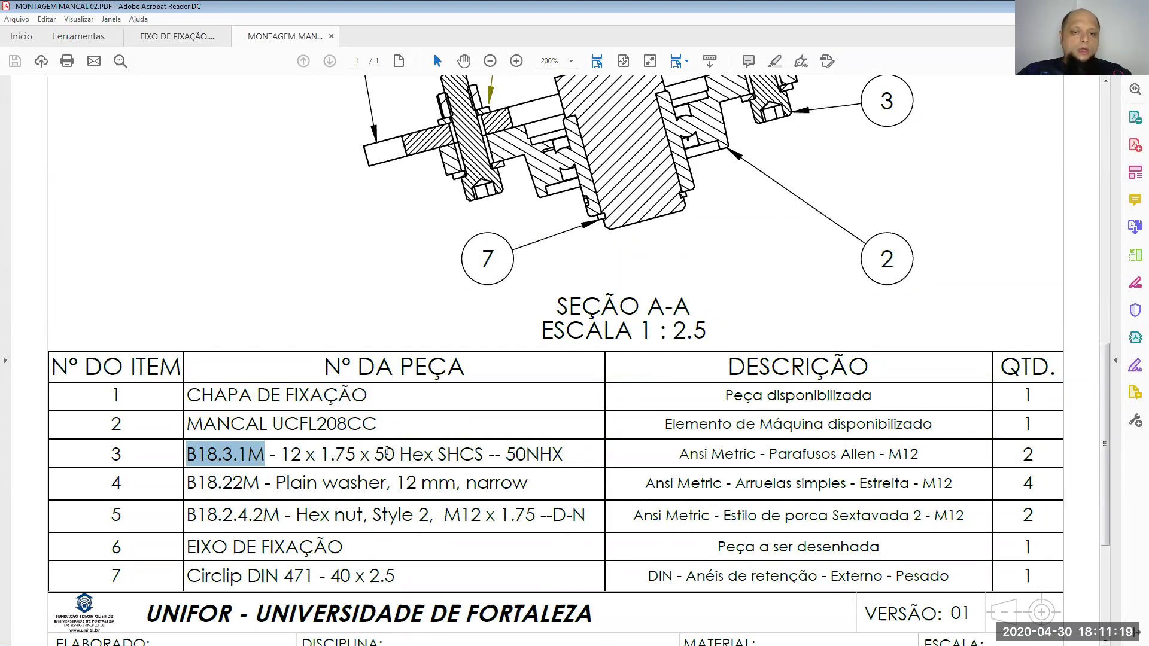
pyautogui.moveTo(375, 455); pyautogui.dragTo(432, 456)
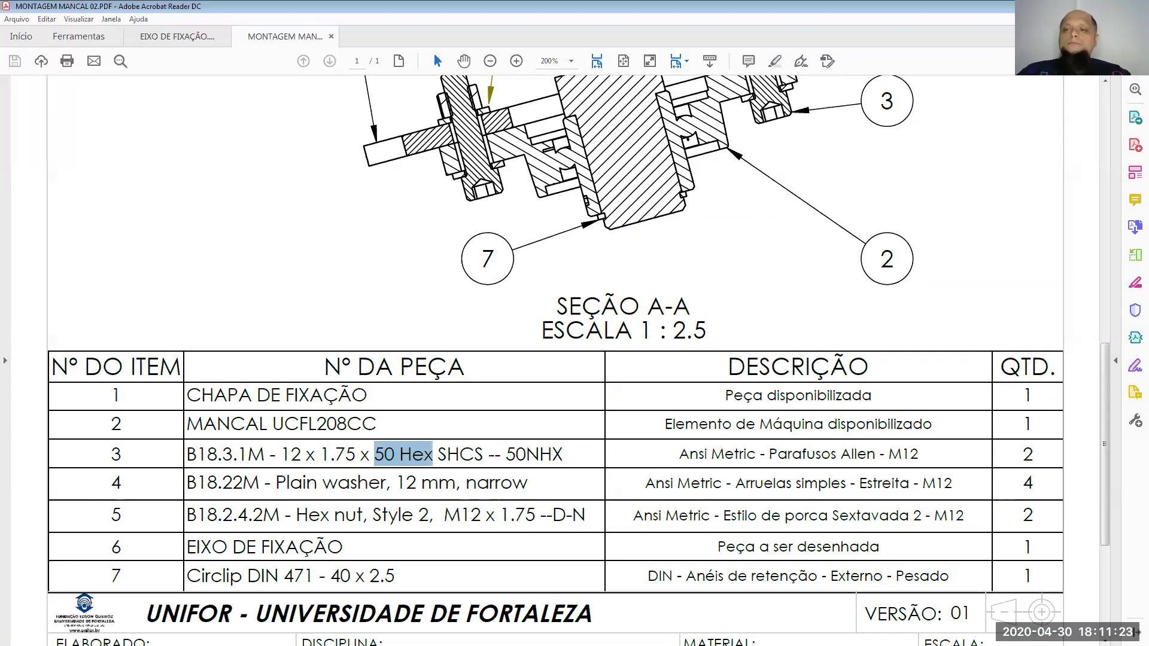
# Switch back to the SOLIDWORKS assembly and open the Allen screws (Parafusos Allen) category of the Ansi Metric standard in the Toolbox.
pyautogui.hotkey('alt', 'Tab')
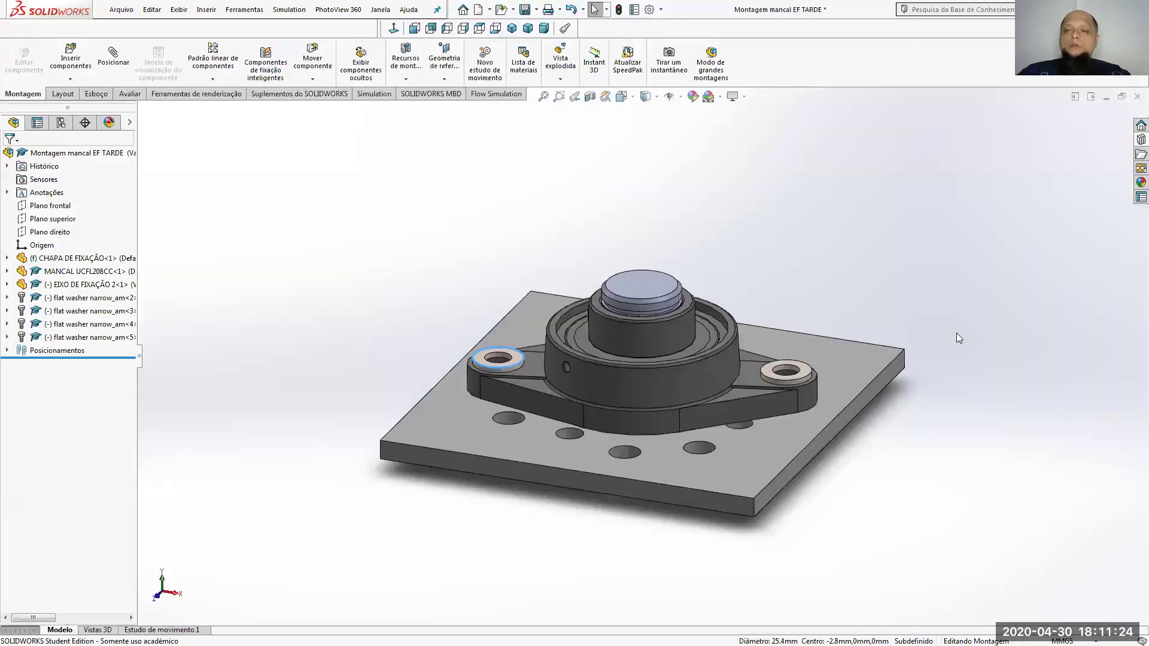
pyautogui.click(1139, 141)
pyautogui.doubleClick(1017, 197)
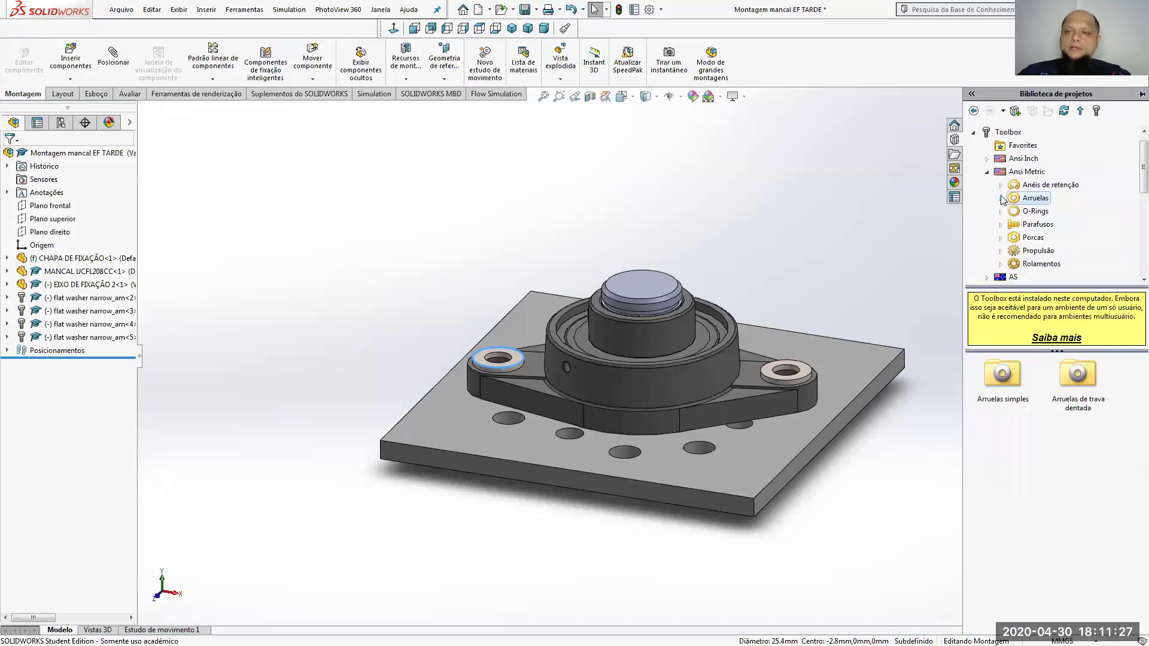
pyautogui.click(1017, 225)
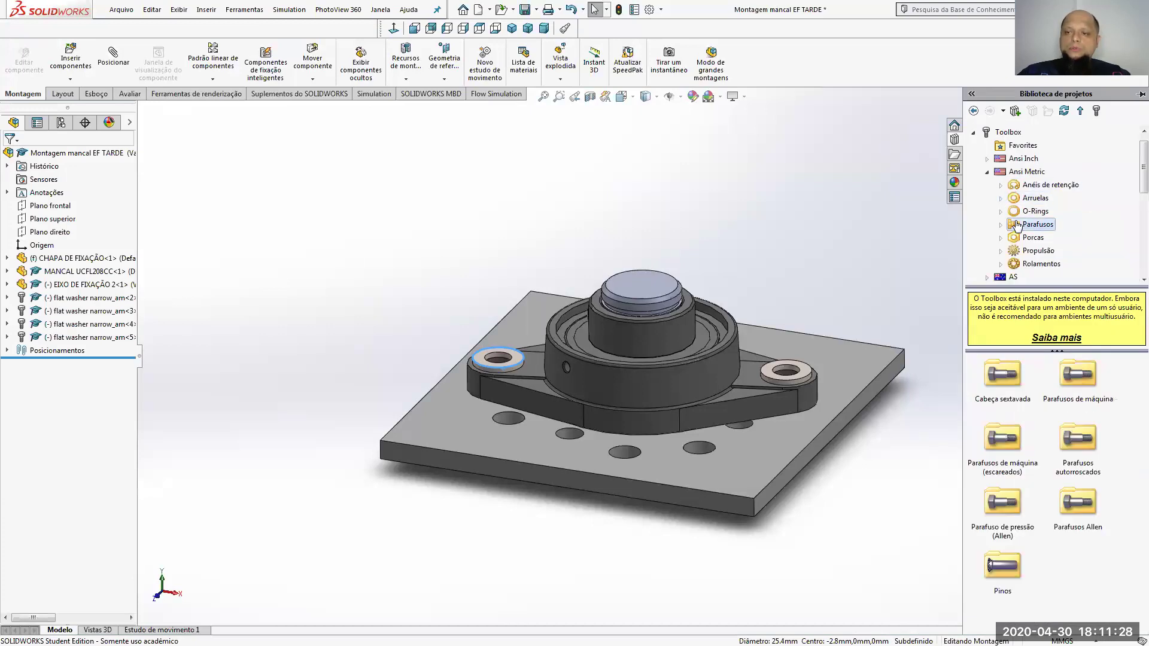
pyautogui.doubleClick(1096, 487)
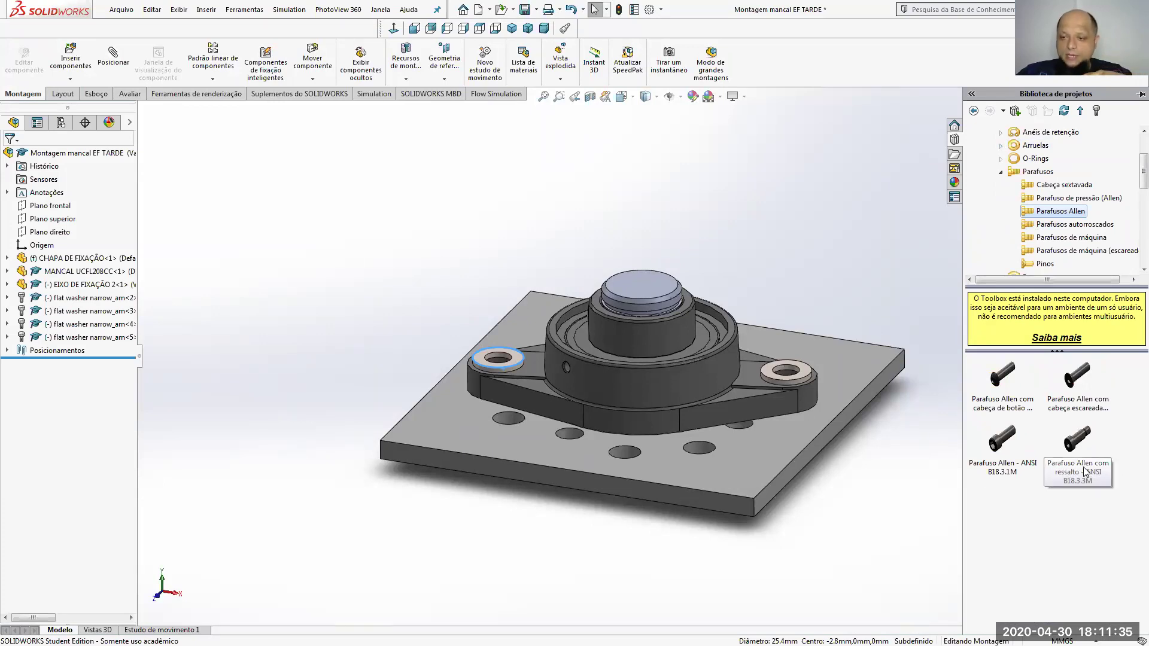
# Compare the Allen screw models in the Toolbox and insert a Parafuso Allen - ANSI B18.3.1M beside the plate.
pyautogui.moveTo(1015, 405)
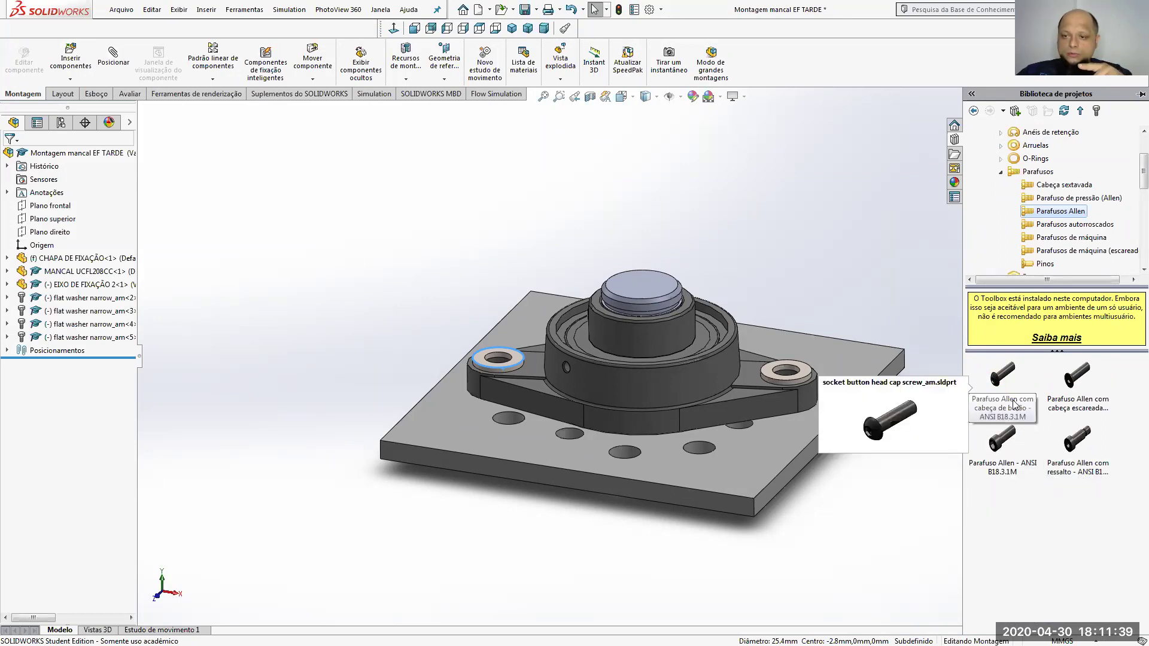
pyautogui.moveTo(1004, 441)
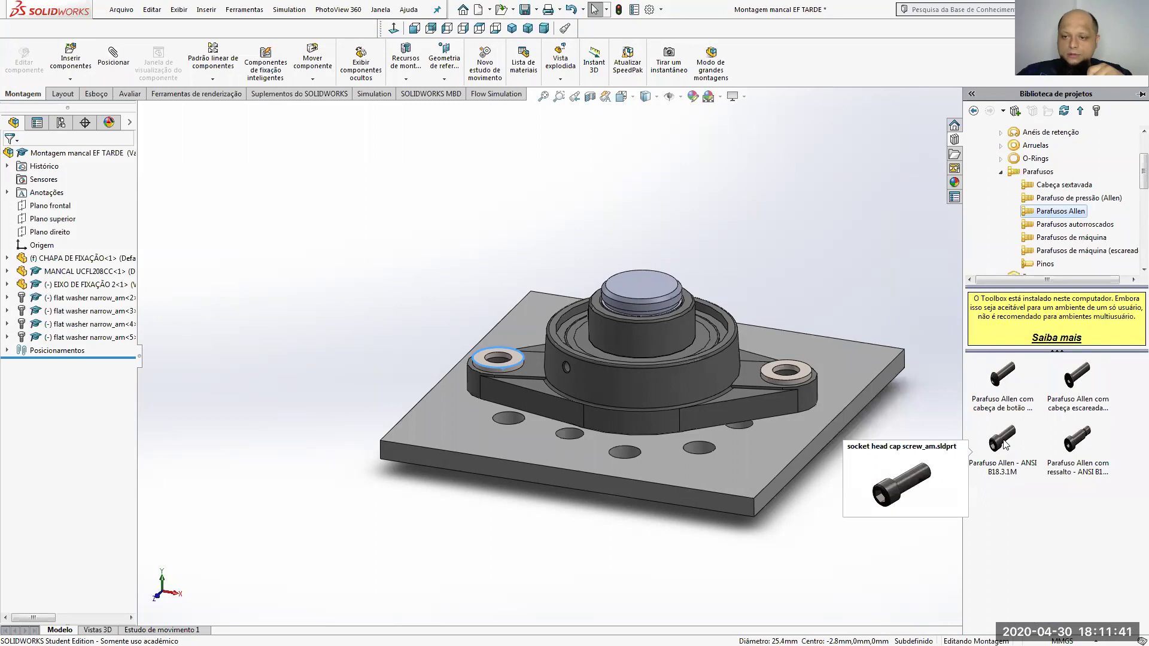
pyautogui.click(996, 473)
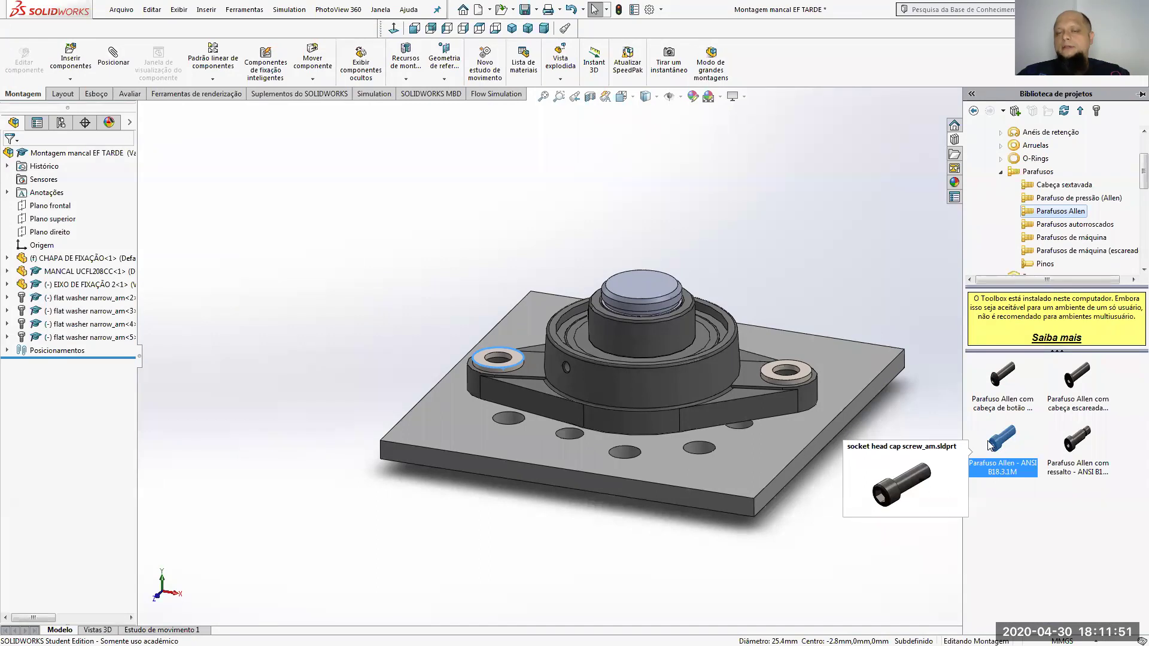
pyautogui.click(993, 386)
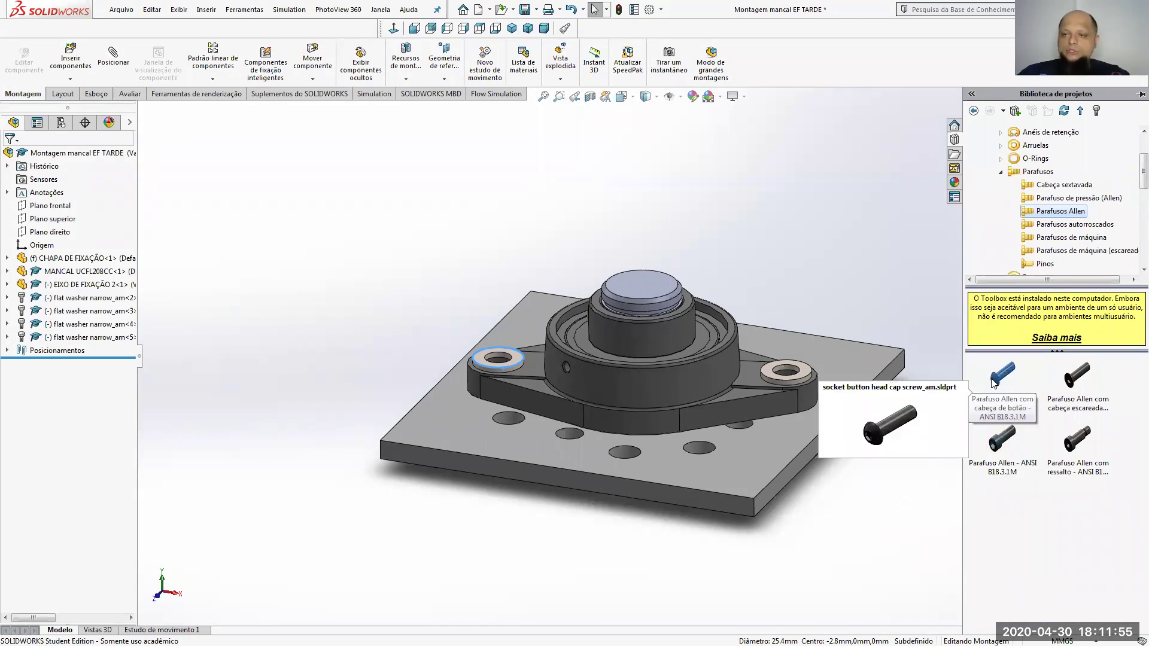
pyautogui.click(1076, 375)
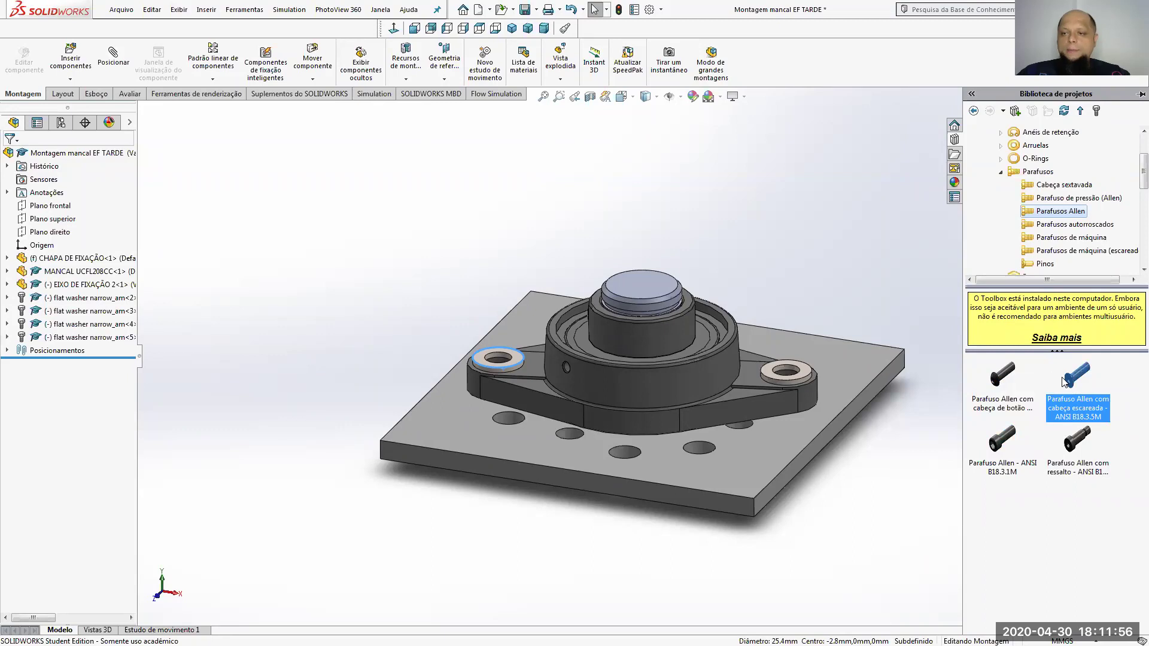
pyautogui.click(1070, 453)
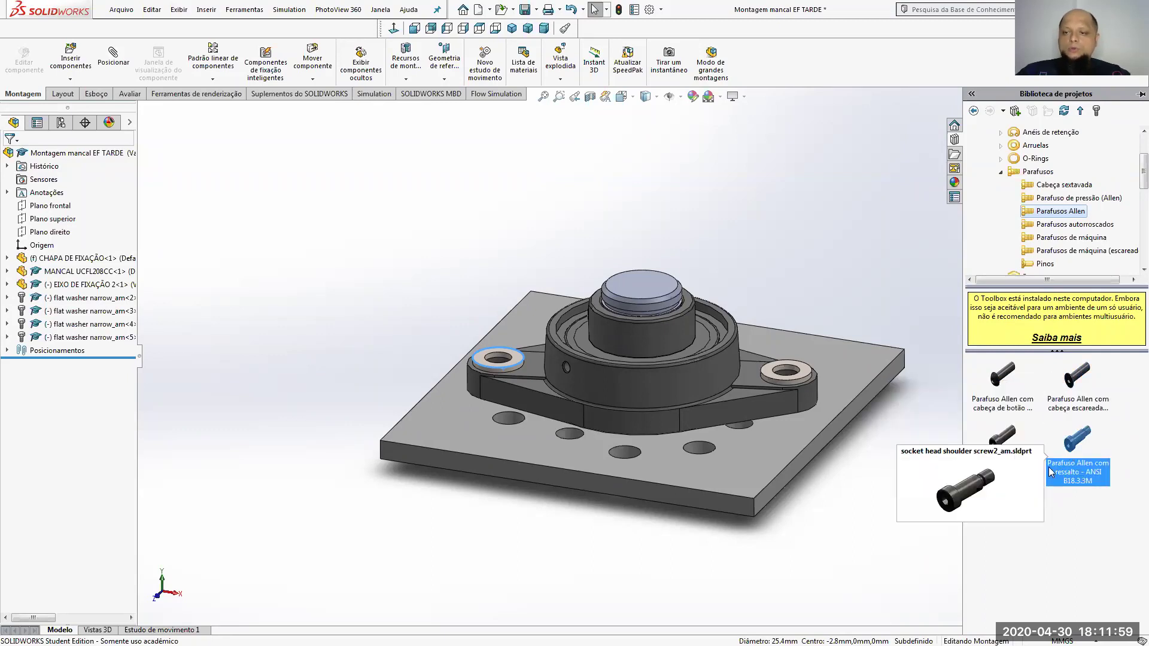
pyautogui.click(1004, 467)
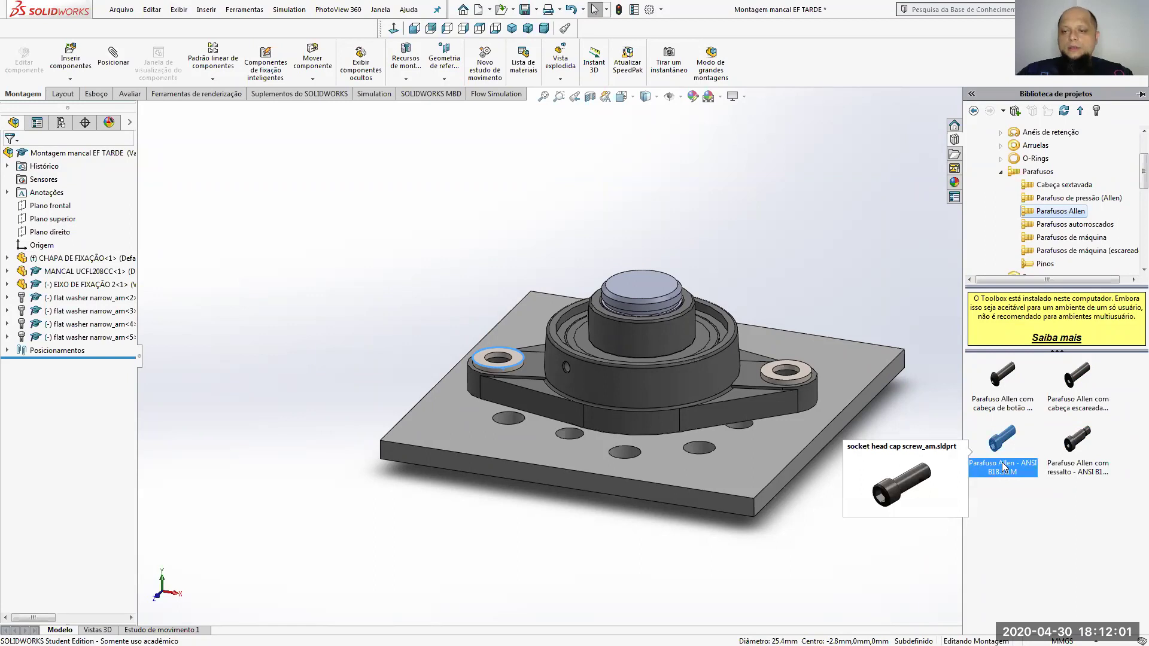
pyautogui.moveTo(822, 380); pyautogui.dragTo(786, 407, button='middle')
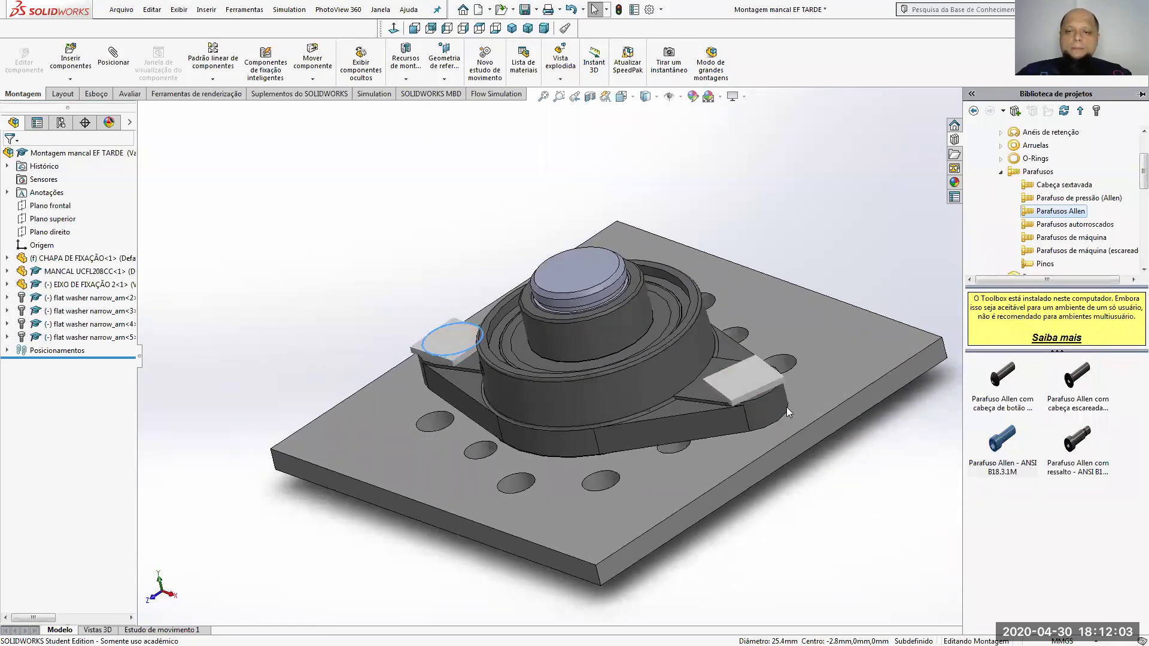
pyautogui.scroll(-3, 788, 405)
pyautogui.moveTo(987, 440); pyautogui.dragTo(881, 524)
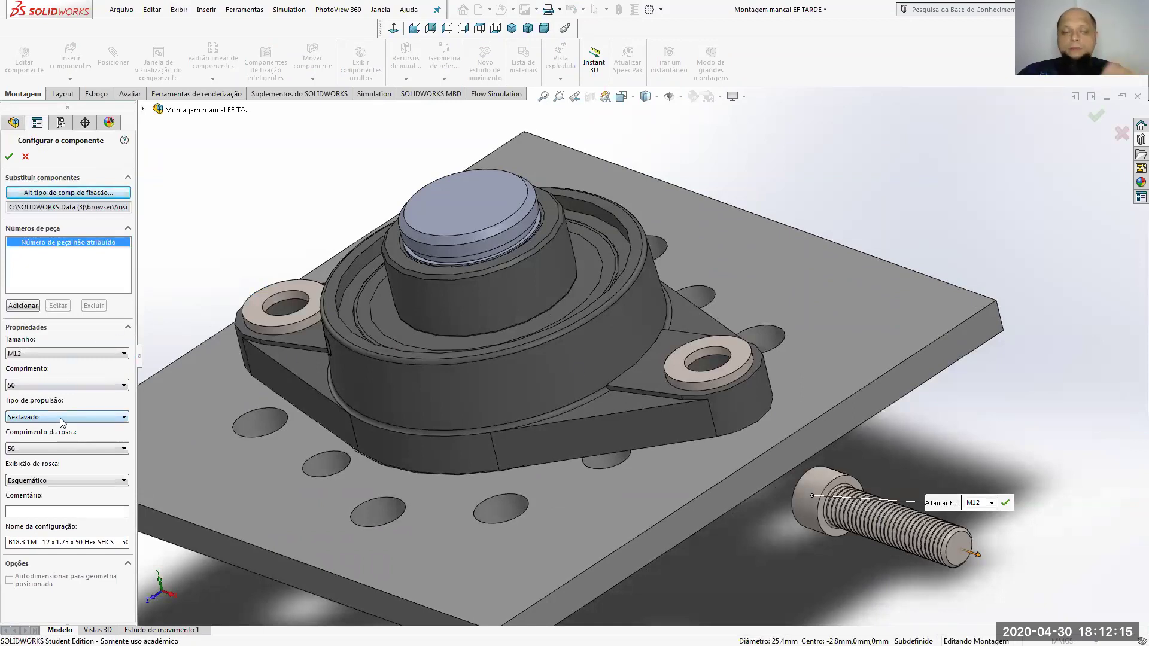
# Configure the inserted Allen screw with size M12 and length 50.
pyautogui.click(47, 355)
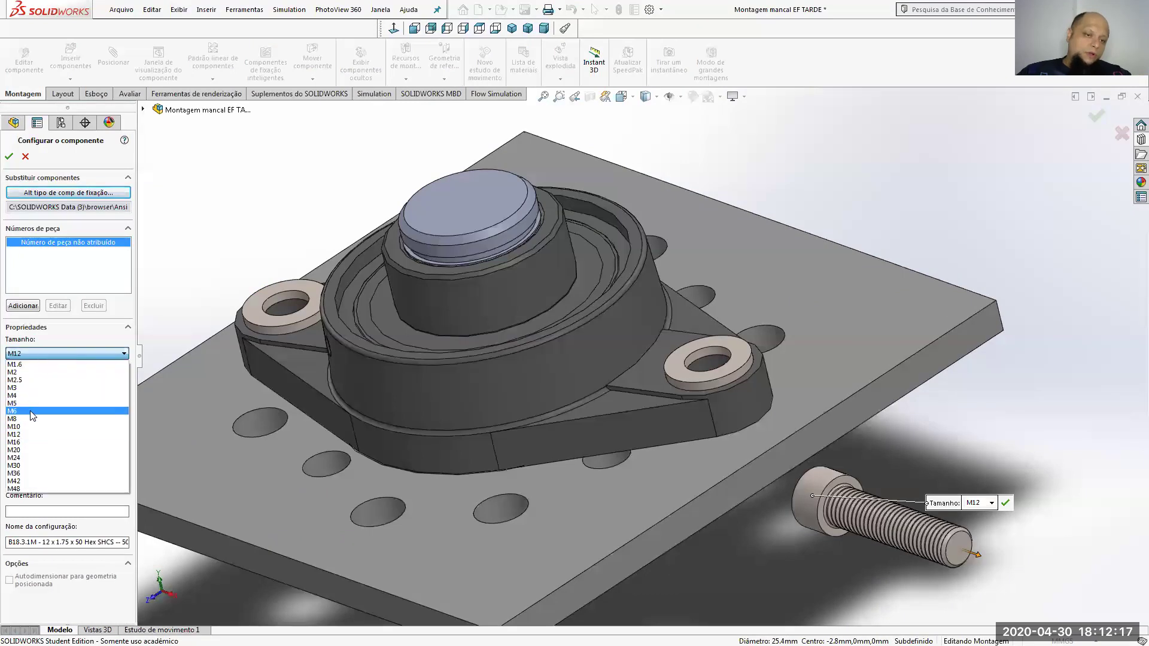
pyautogui.click(29, 432)
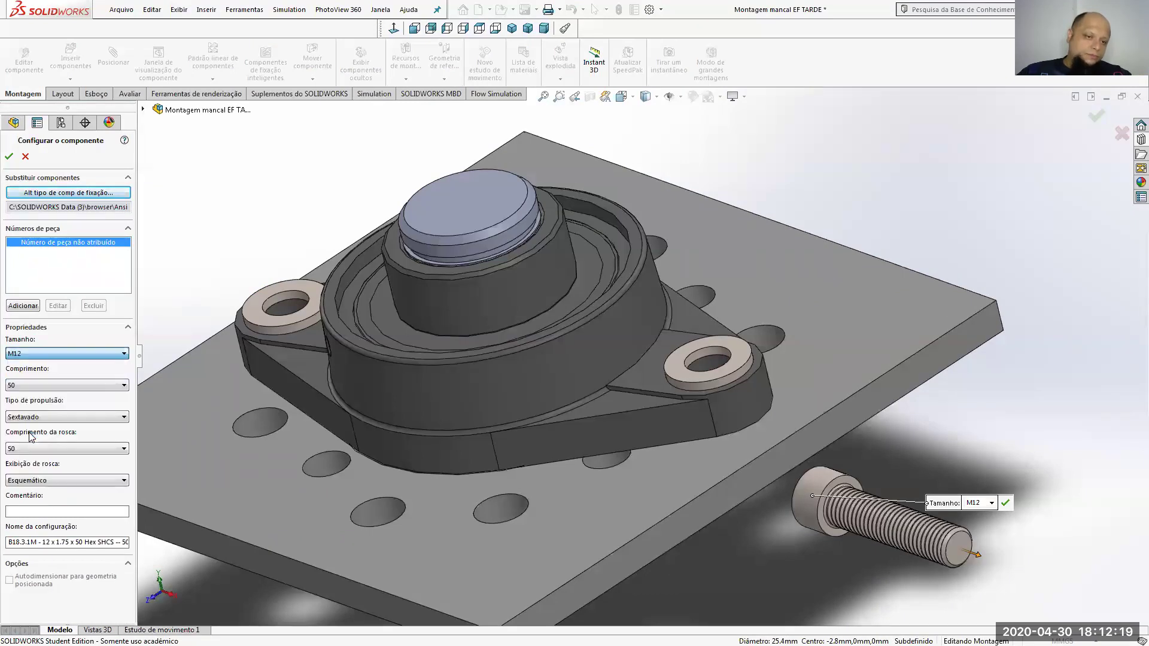
pyautogui.click(33, 387)
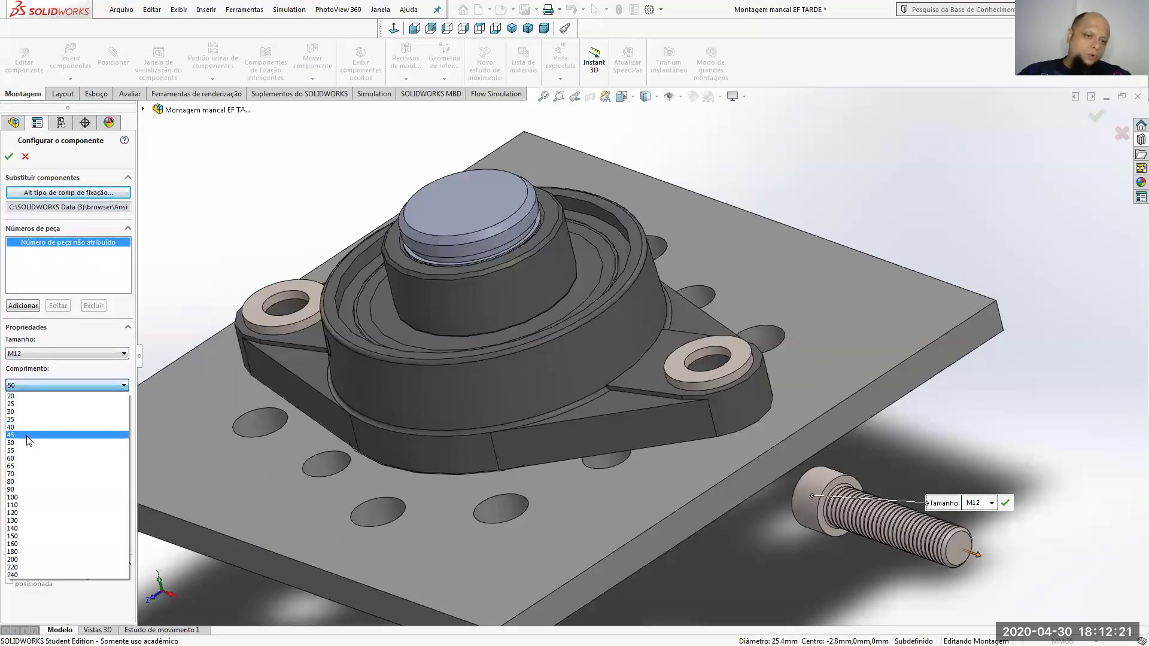
pyautogui.click(27, 439)
# Try the Simplificado and Representação thread displays on the screw, and return the thread display to Esquemático.
pyautogui.click(37, 480)
pyautogui.click(39, 492)
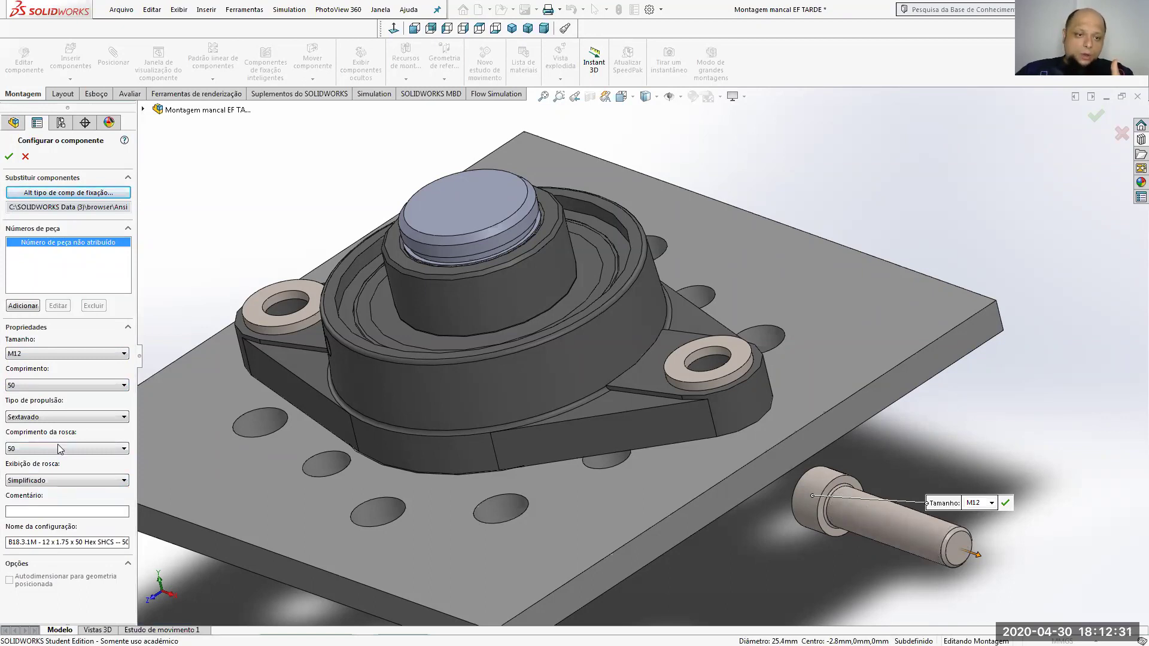
pyautogui.click(38, 481)
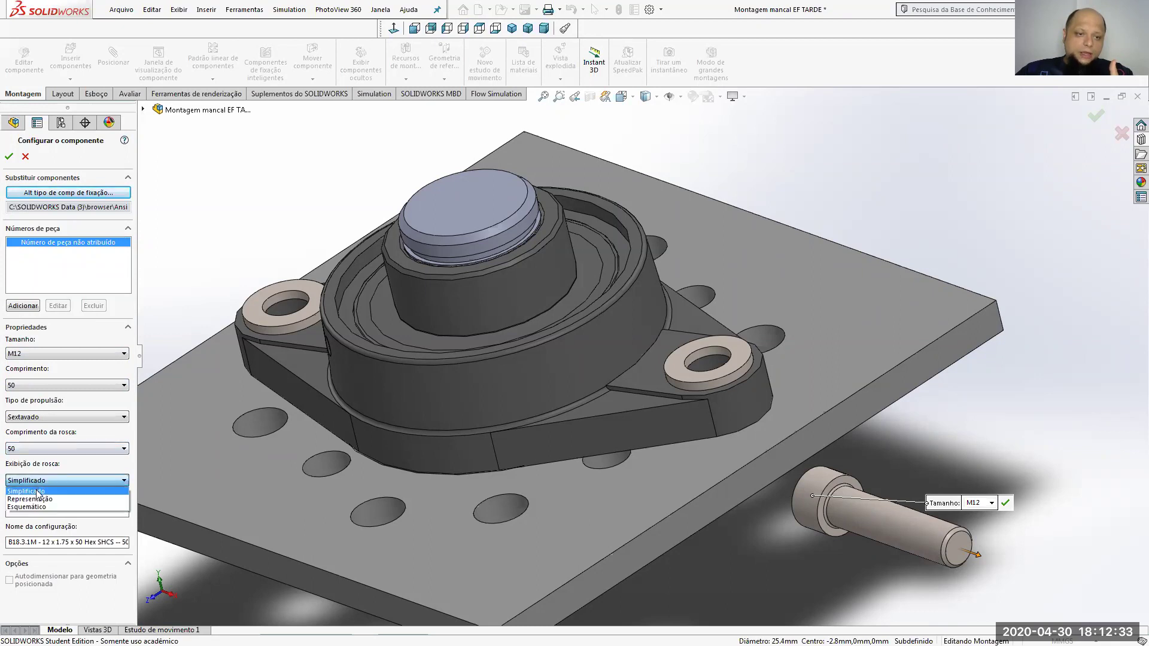
pyautogui.click(35, 499)
pyautogui.moveTo(925, 503); pyautogui.dragTo(939, 463, button='middle')
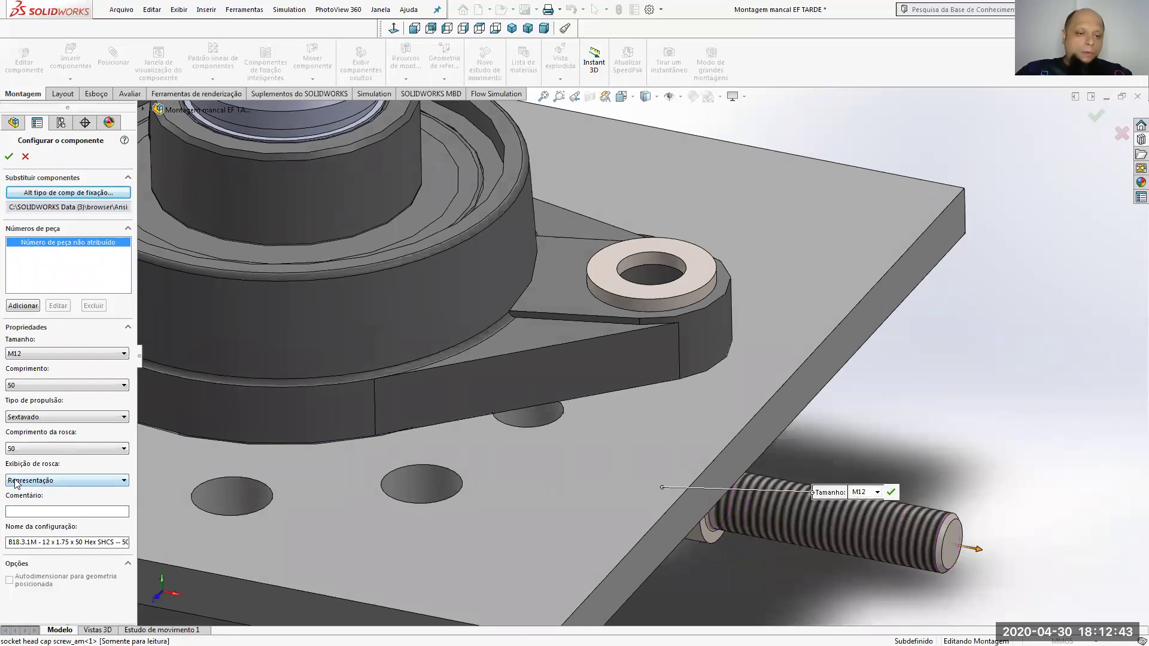
pyautogui.click(16, 481)
pyautogui.click(21, 507)
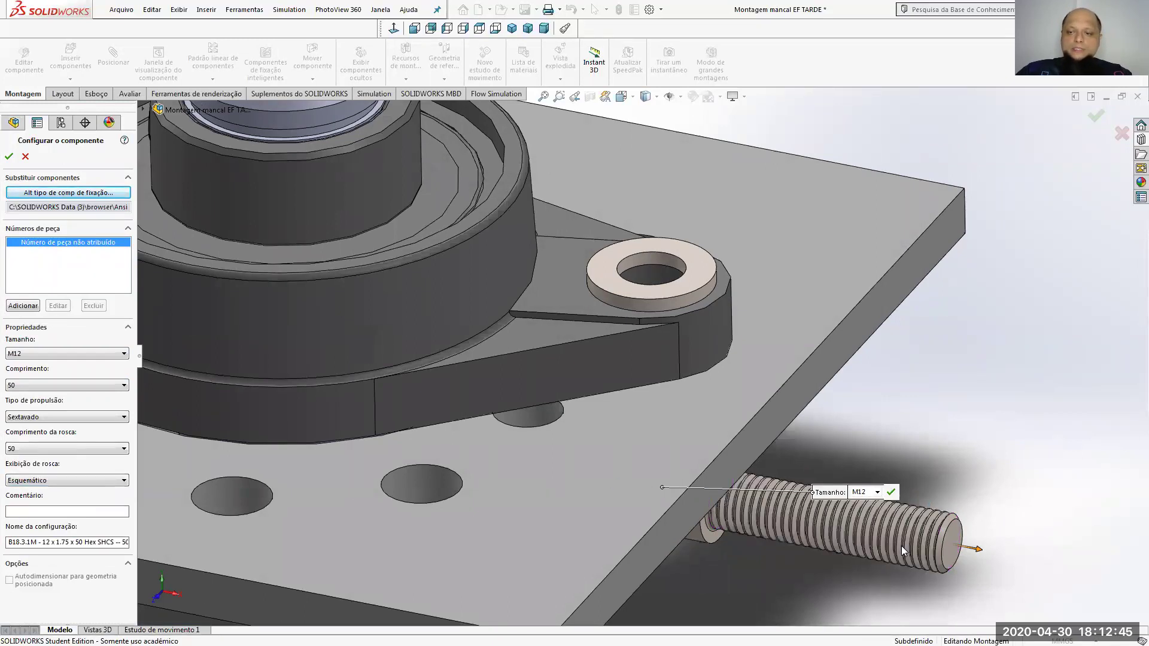
pyautogui.moveTo(919, 503); pyautogui.dragTo(880, 514, button='middle')
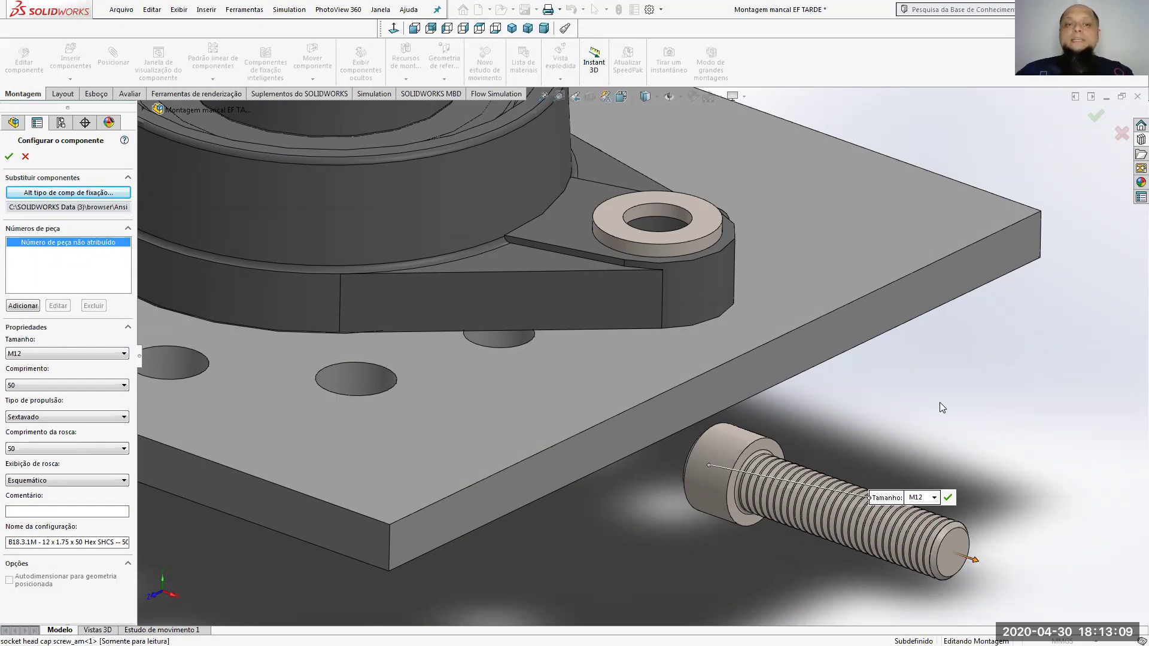
# Accept the screw configuration and seat a copy of the M12 screw in the washer at one end of the flange.
pyautogui.click(8, 156)
pyautogui.scroll(5, 757, 384)
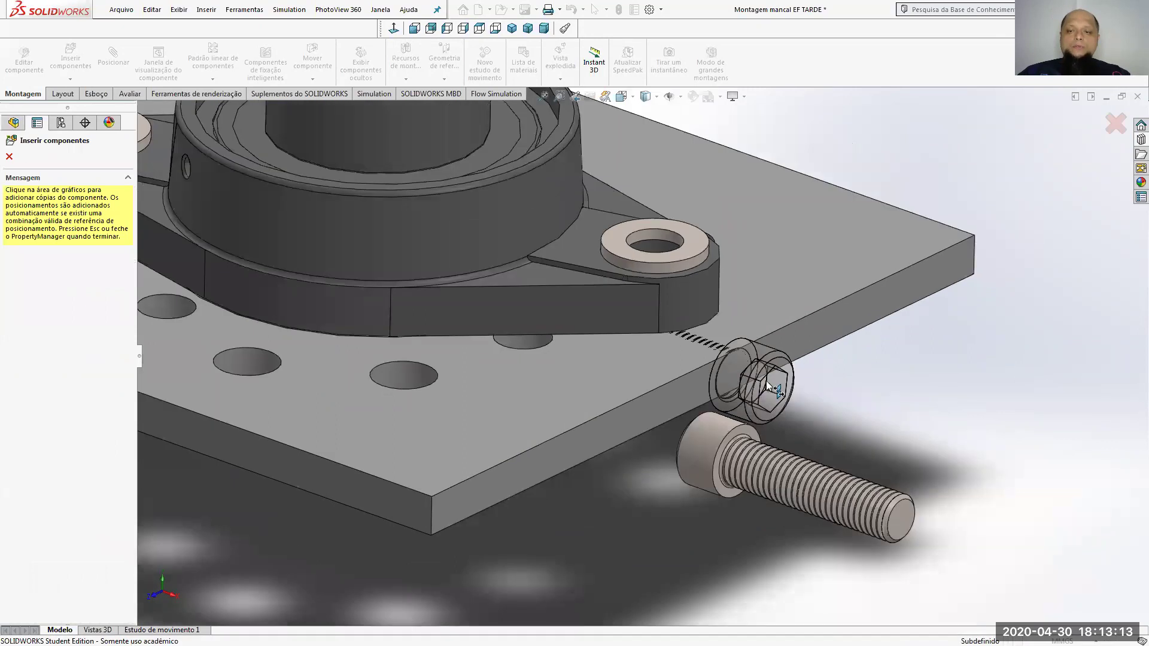
pyautogui.scroll(-5, 645, 322)
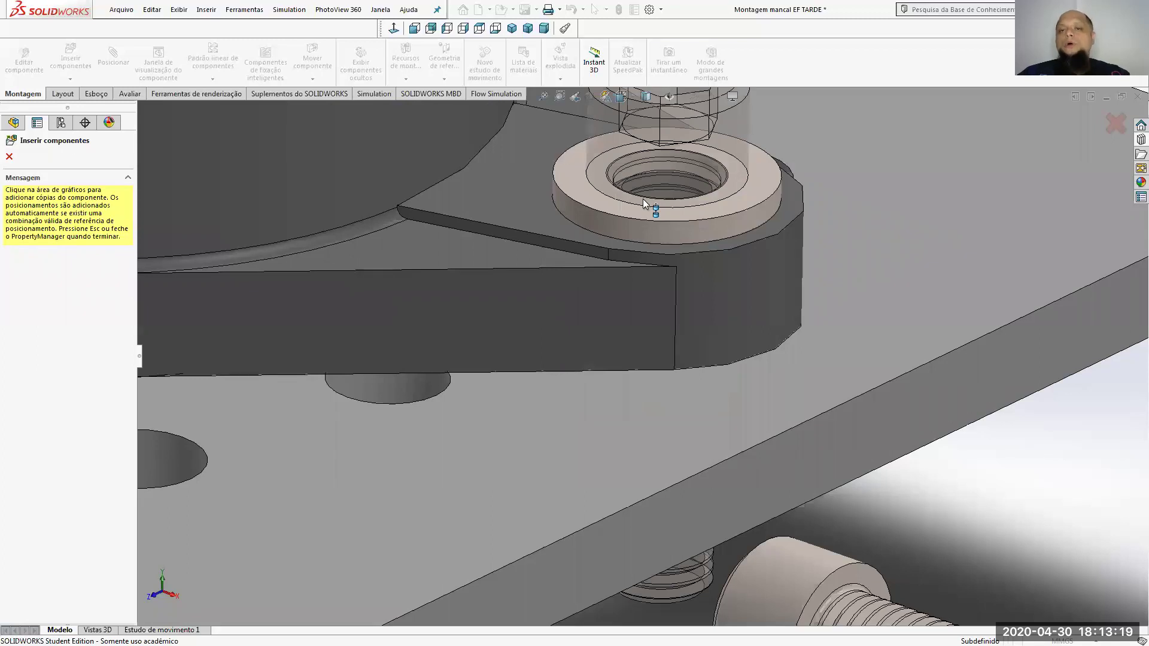
pyautogui.scroll(5, 643, 199)
pyautogui.scroll(-5, 647, 217)
pyautogui.scroll(-2, 645, 257)
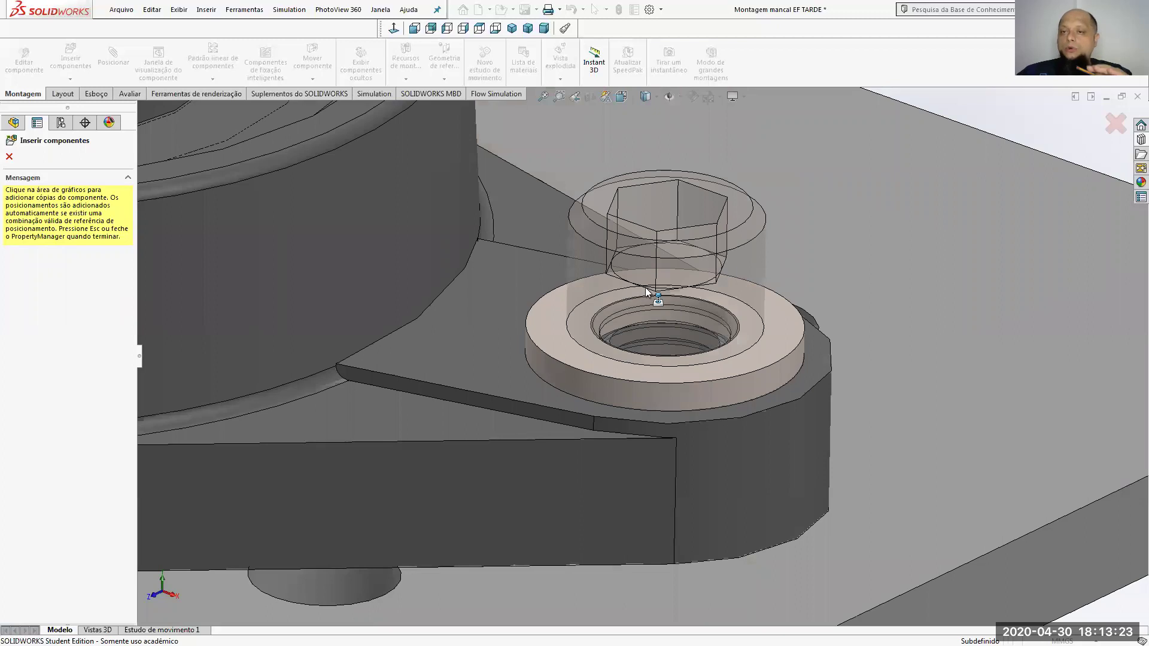
pyautogui.click(646, 291)
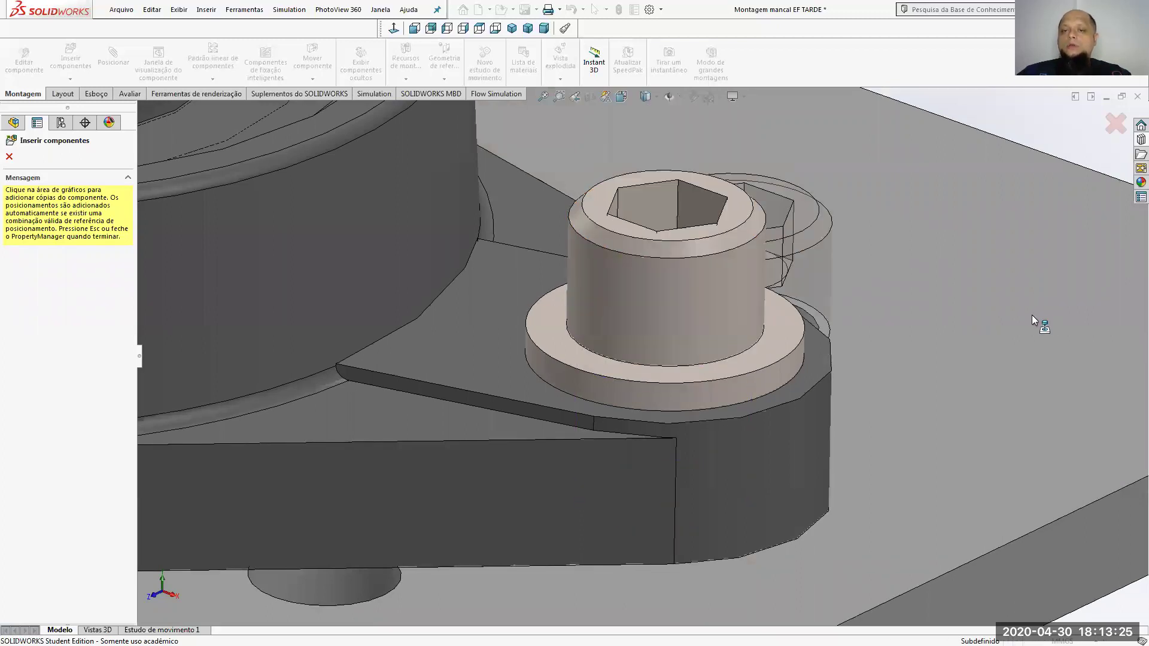
# Seat another M12 Allen screw in the washer at the opposite end of the flange and finish inserting.
pyautogui.scroll(8, 1018, 334)
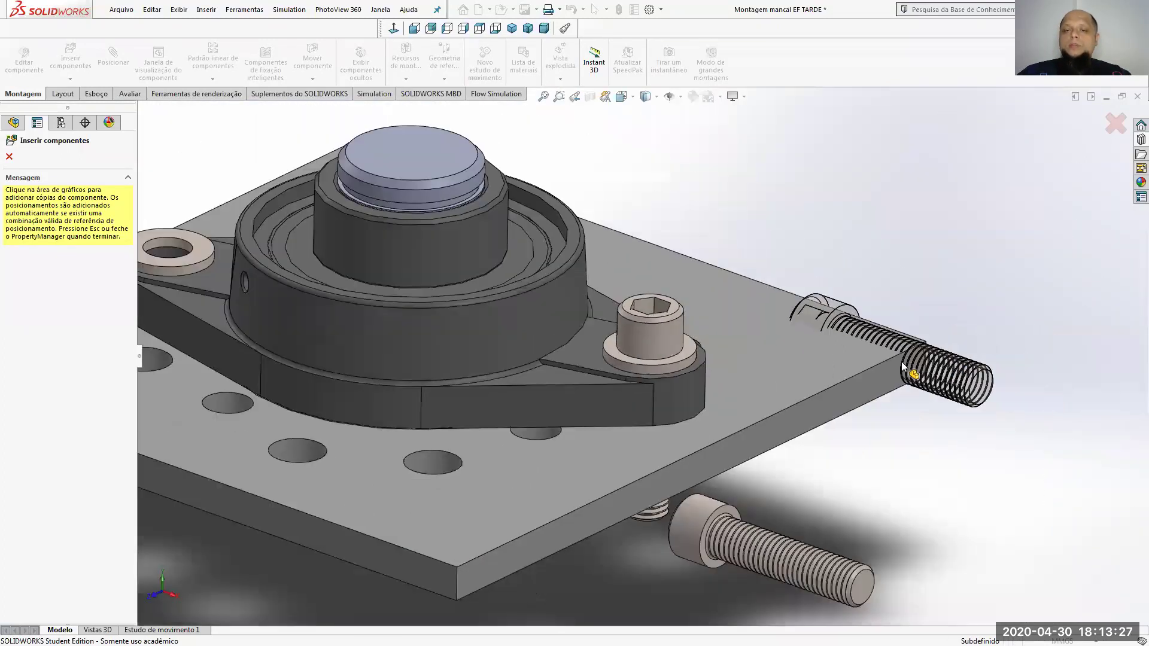
pyautogui.scroll(5, 903, 366)
pyautogui.moveTo(724, 378); pyautogui.dragTo(622, 394, button='middle')
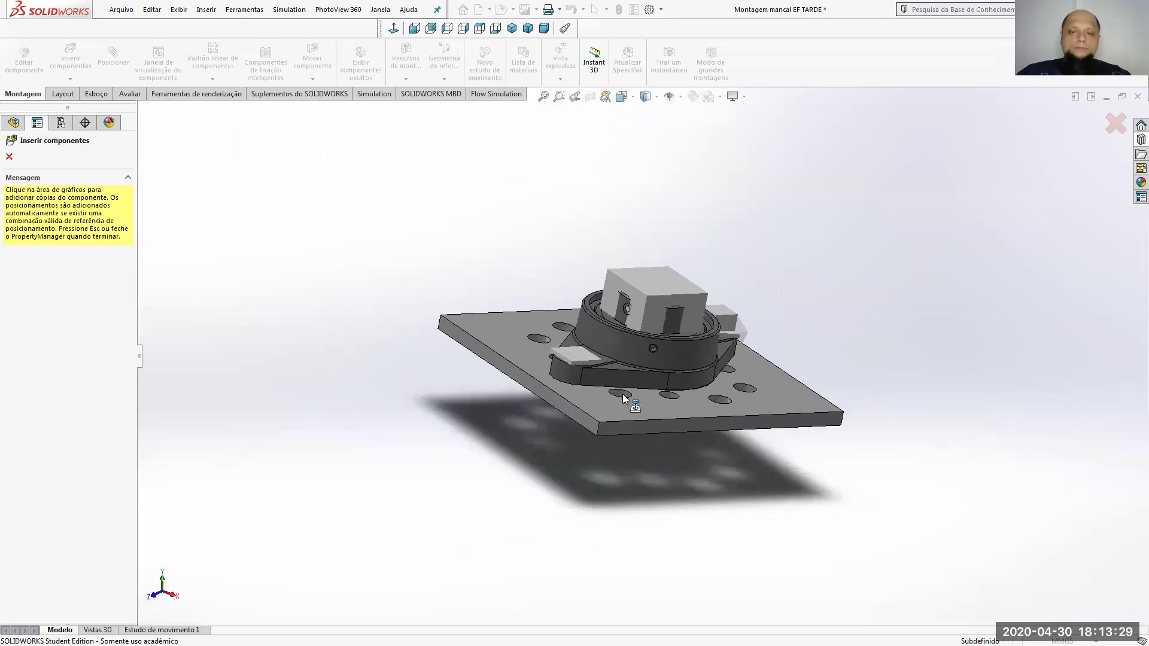
pyautogui.scroll(-10, 579, 344)
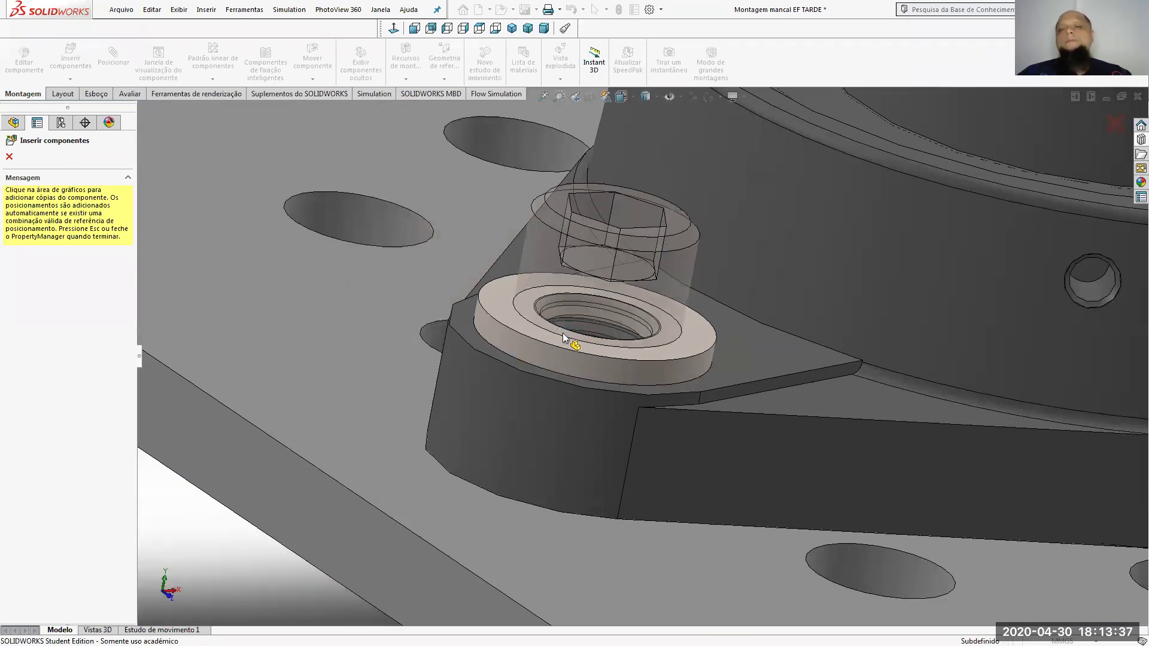
pyautogui.click(563, 332)
pyautogui.scroll(8, 557, 329)
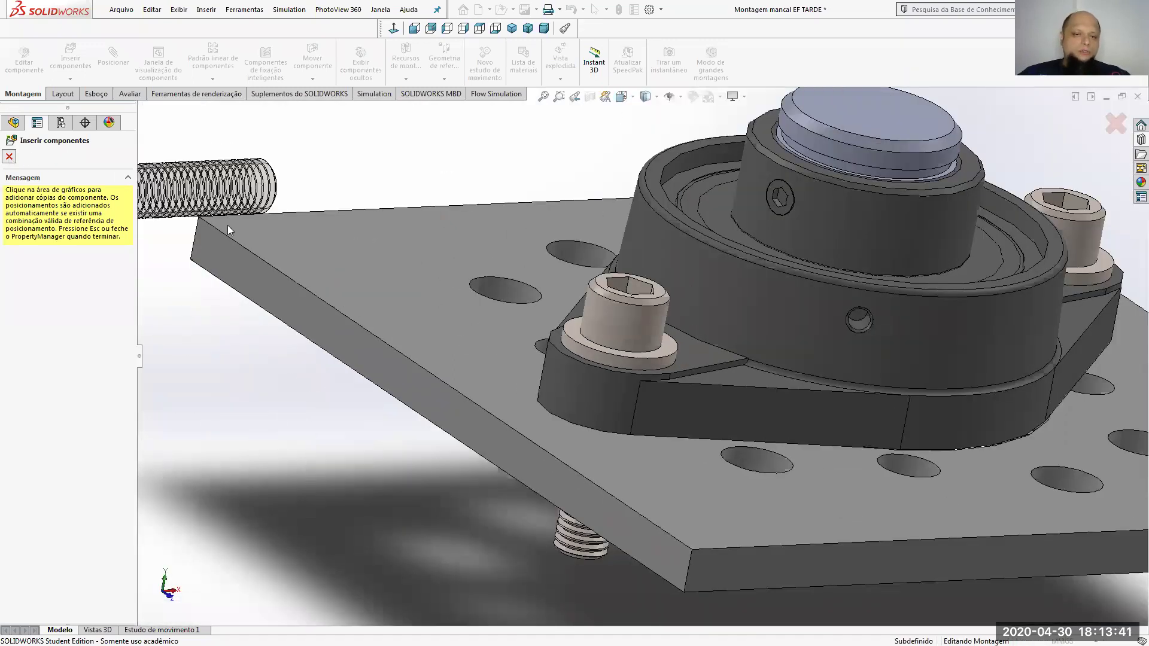
pyautogui.press('Escape')
# Delete the loose Allen screw lying beside the plate, keeping the two seated in the flange.
pyautogui.scroll(2, 681, 312)
pyautogui.scroll(3, 680, 311)
pyautogui.moveTo(681, 311); pyautogui.dragTo(845, 388, button='middle')
pyautogui.rightClick(840, 430)
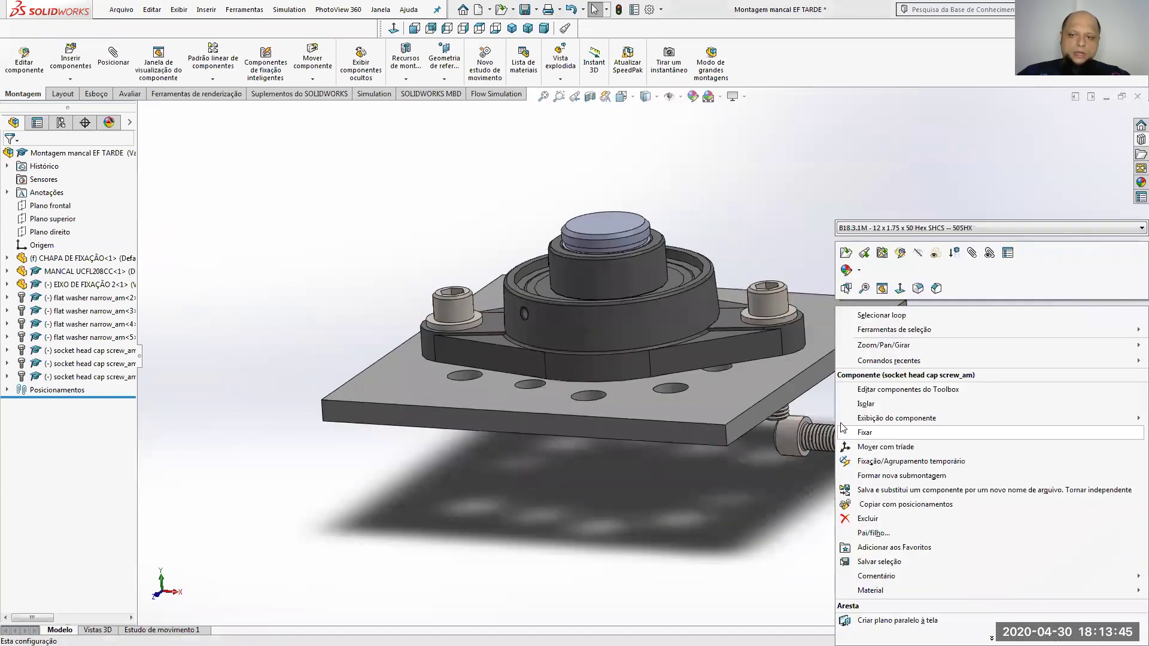
pyautogui.click(868, 519)
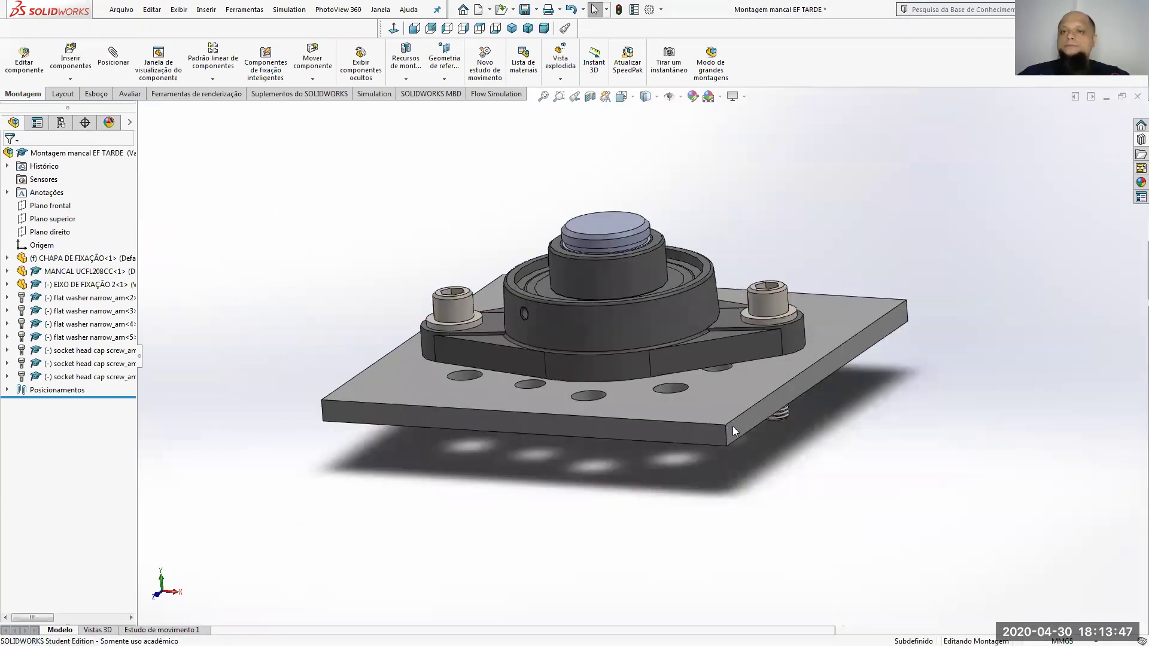
# Switch to the MONTAGEM MANCAL 02 drawing in Adobe Acrobat Reader and examine the hex nut's position, standard, style and size.
pyautogui.moveTo(652, 379); pyautogui.dragTo(749, 413, button='middle')
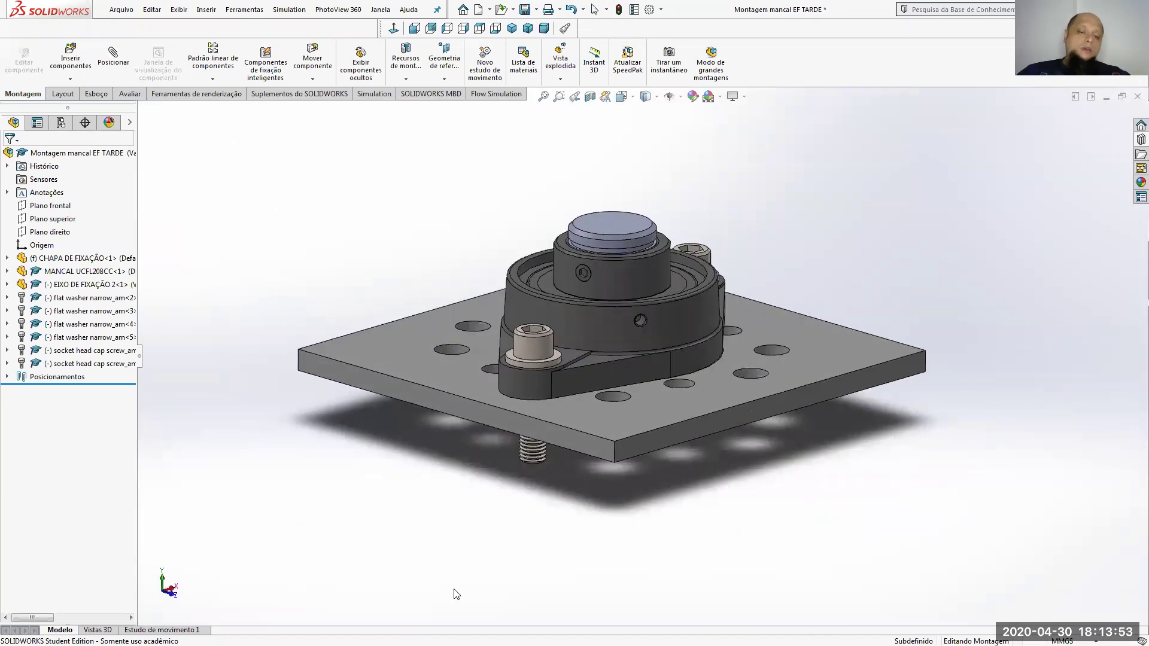
pyautogui.moveTo(535, 431); pyautogui.dragTo(522, 379, button='middle')
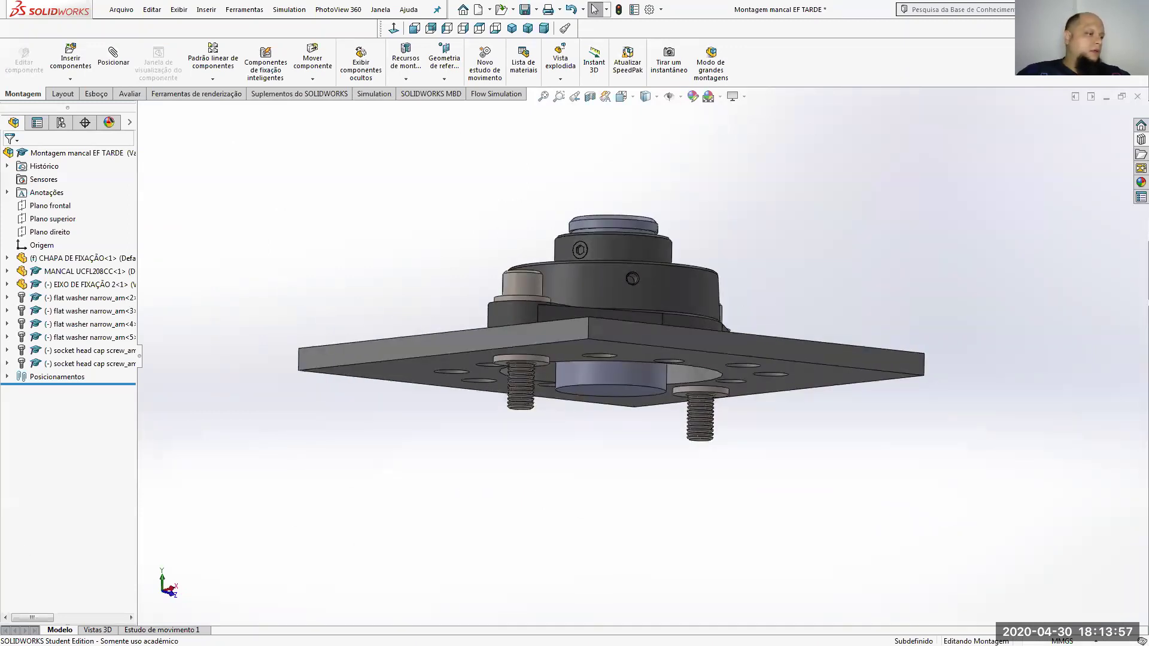
pyautogui.hotkey('alt', 'Tab')
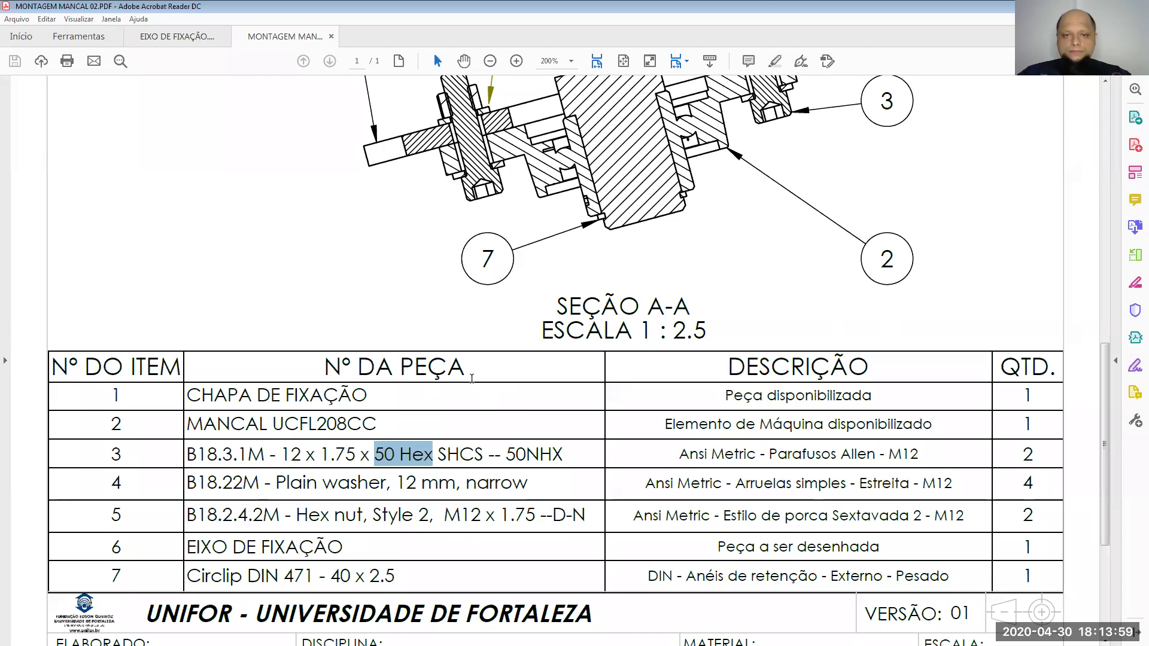
pyautogui.scroll(5, 471, 378)
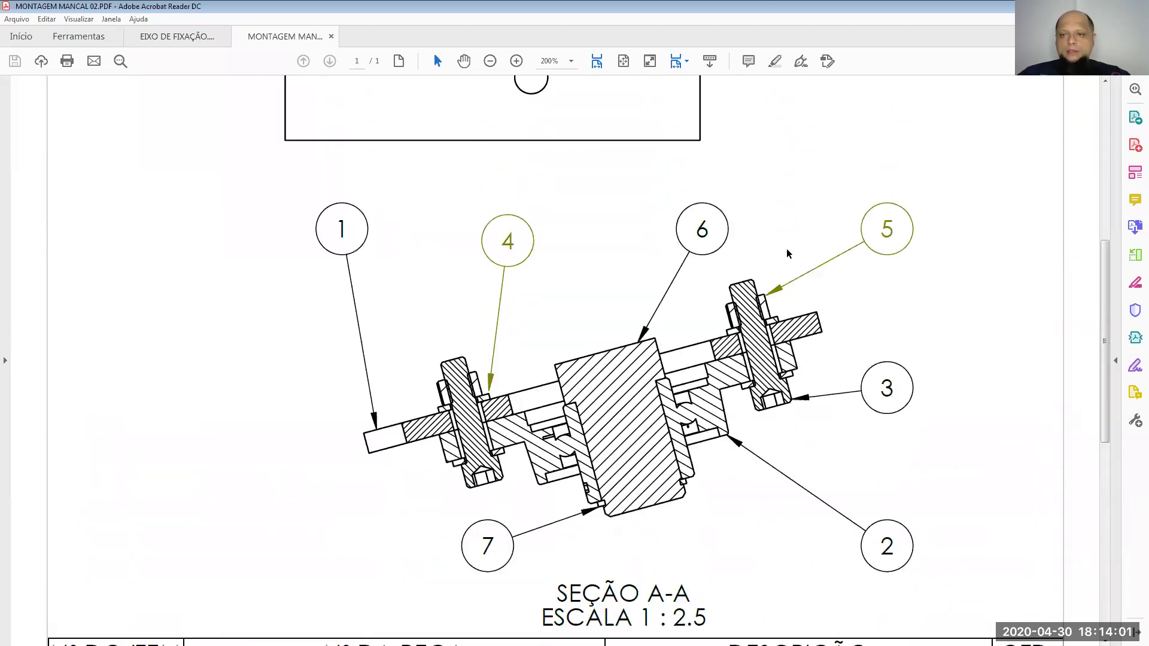
pyautogui.scroll(-6, 816, 397)
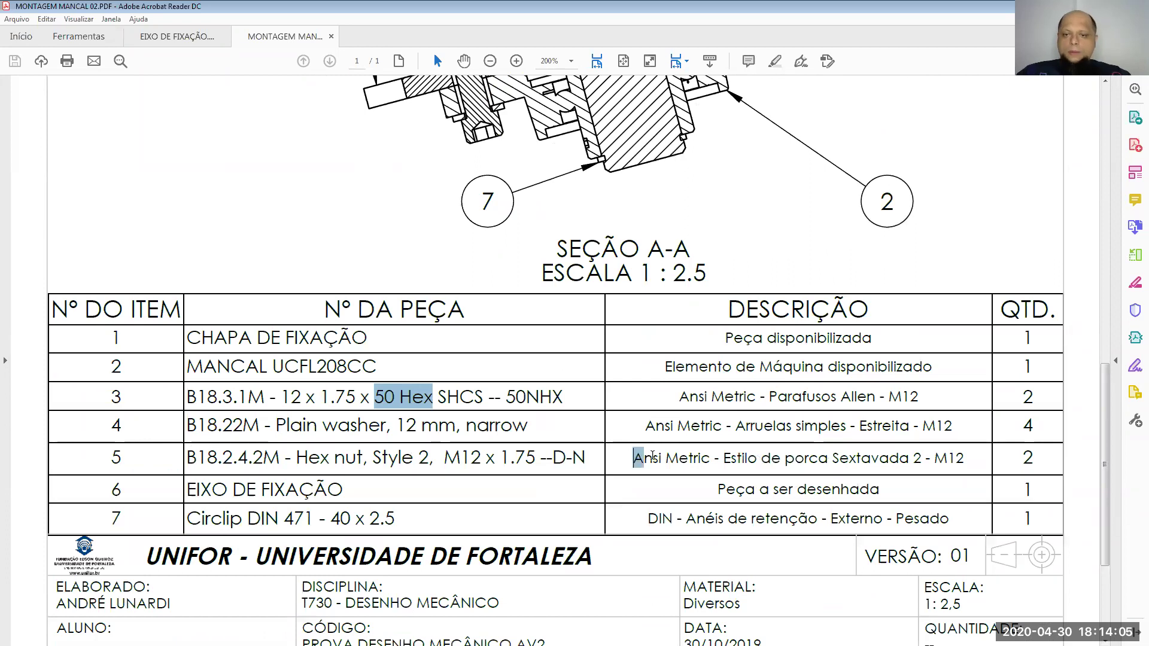
pyautogui.moveTo(633, 458); pyautogui.dragTo(710, 458)
pyautogui.moveTo(789, 458); pyautogui.dragTo(957, 461)
pyautogui.click(916, 462)
pyautogui.doubleClick(917, 462)
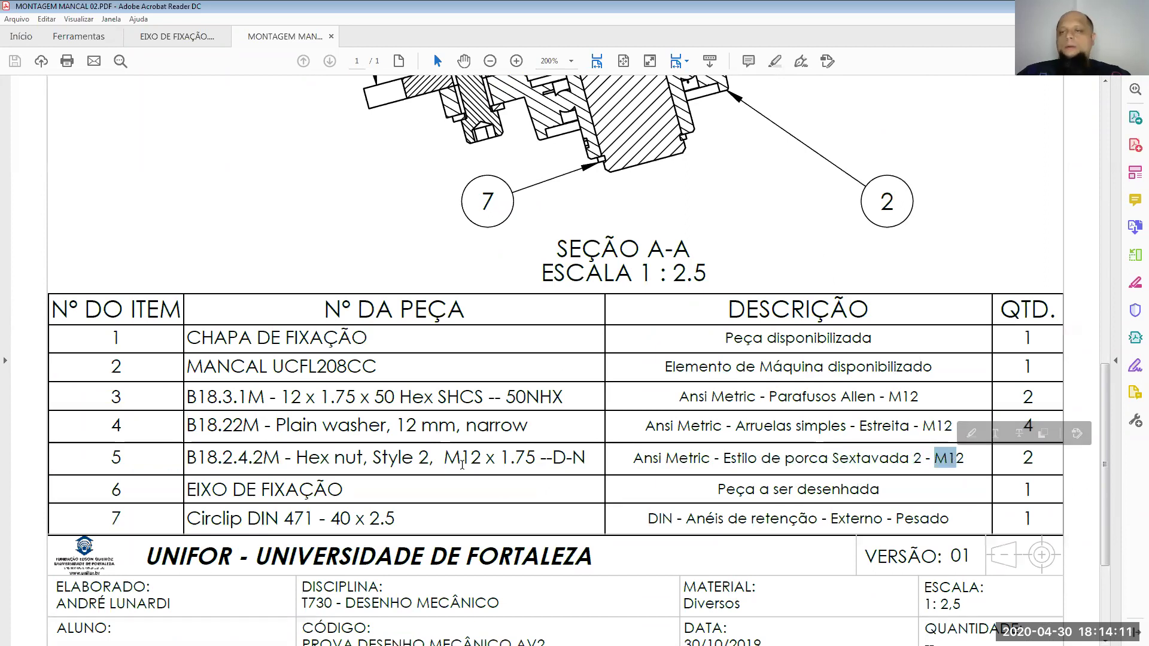
pyautogui.moveTo(195, 458); pyautogui.dragTo(283, 458)
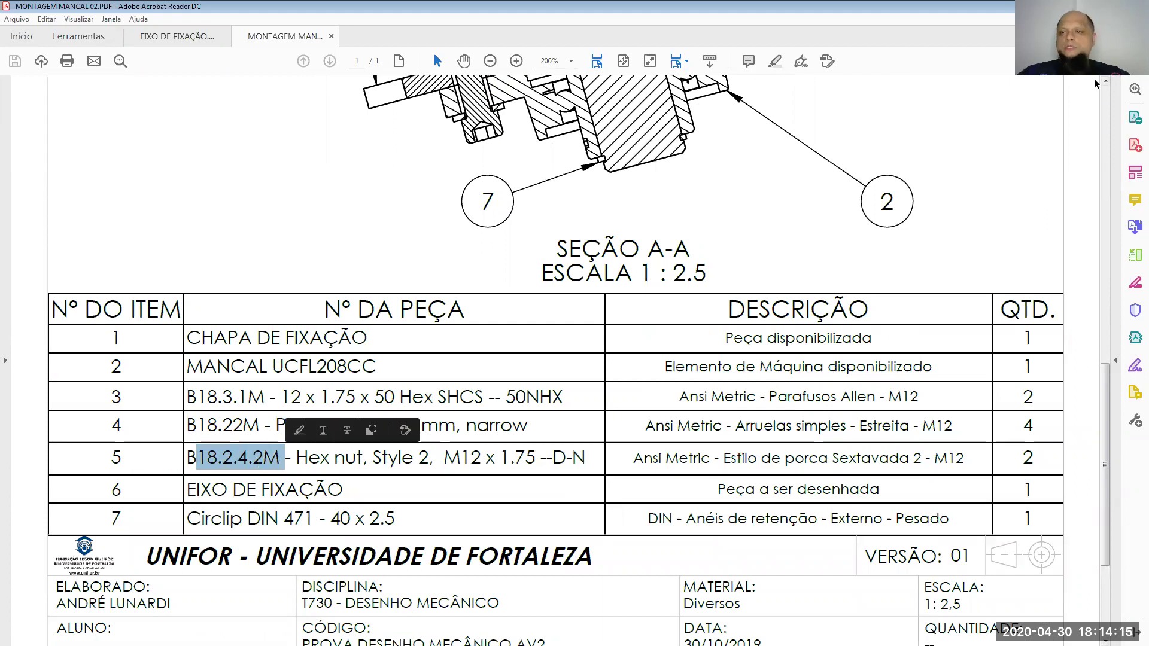
# Switch to SOLIDWORKS and insert an Ansi Metric style 2 hex nut (ANSI B18.2.4.2M) from the Toolbox beside the plate.
pyautogui.hotkey('alt', 'Tab')
pyautogui.click(1140, 154)
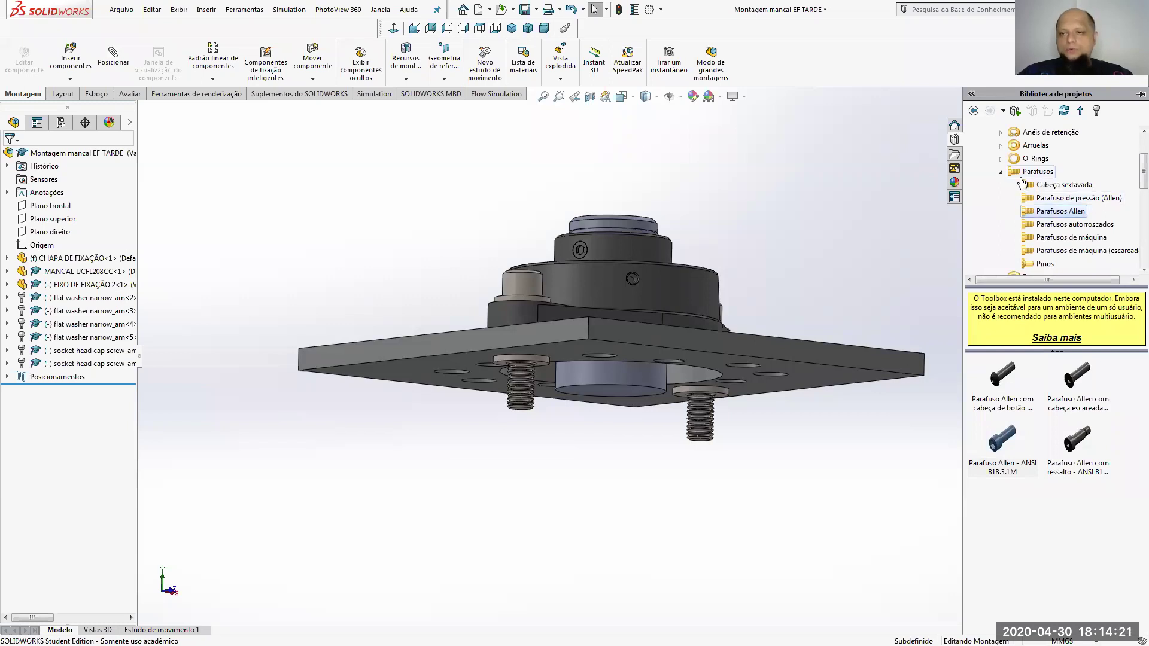
pyautogui.click(1000, 172)
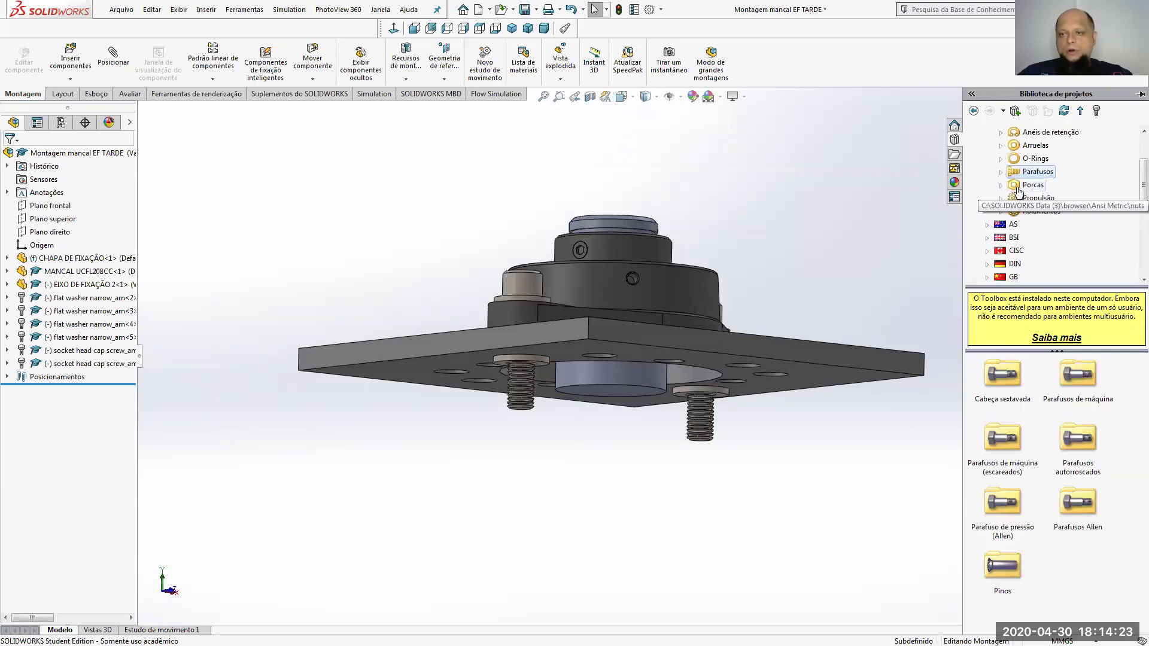
pyautogui.click(1022, 188)
pyautogui.doubleClick(1016, 386)
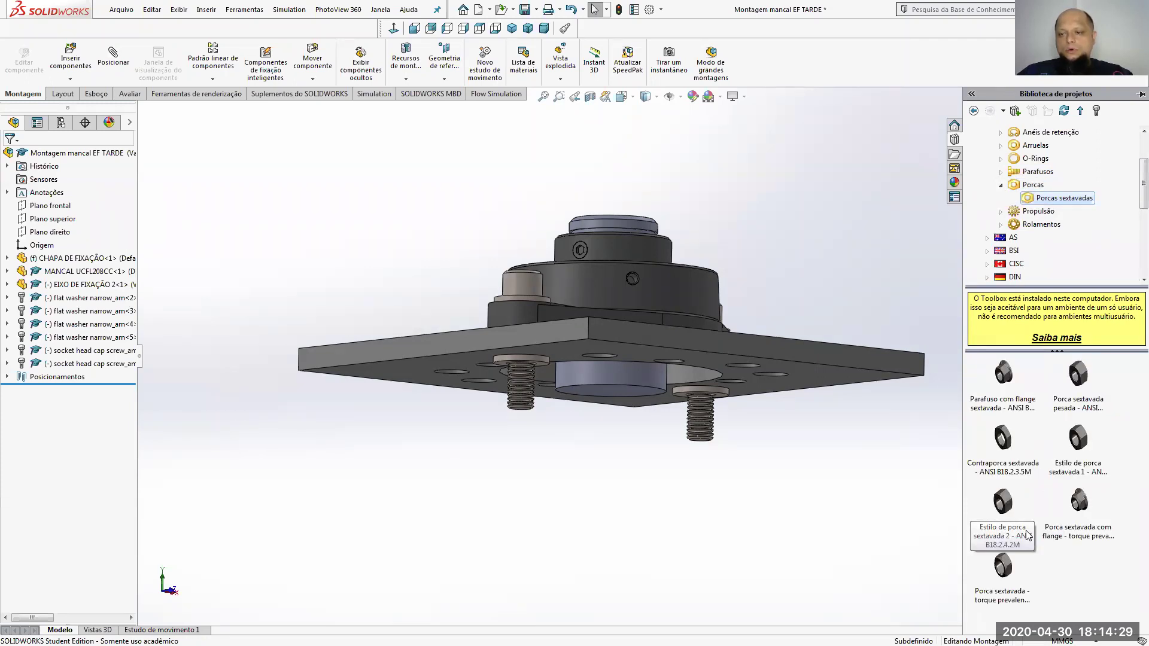
pyautogui.moveTo(1027, 532)
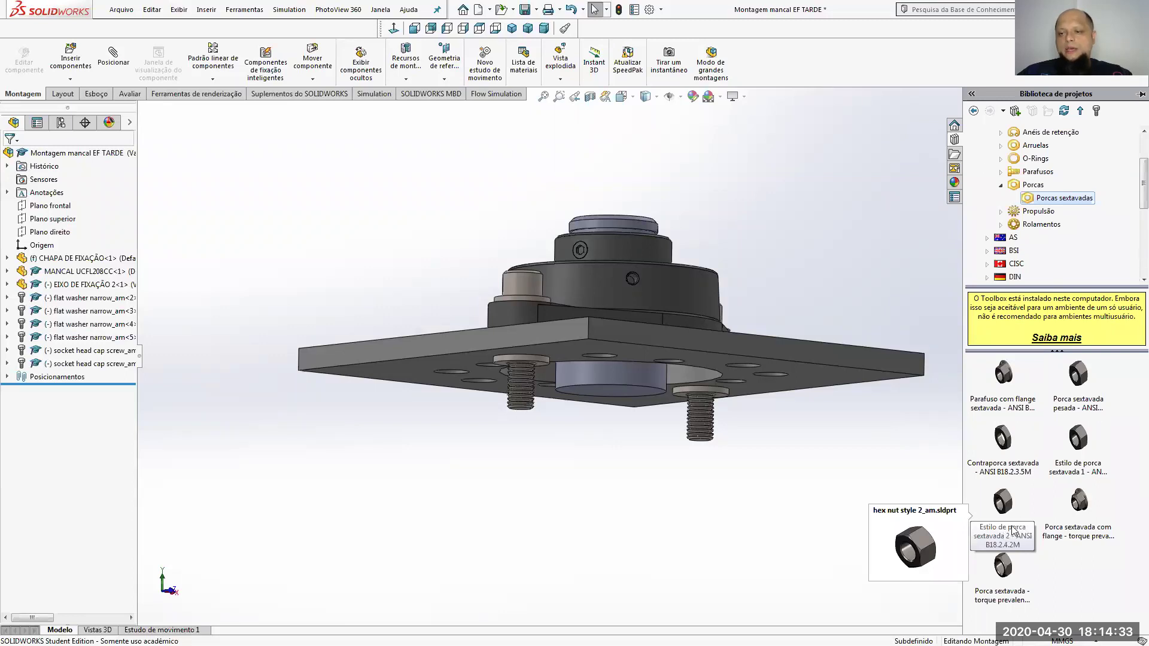
pyautogui.click(1012, 506)
pyautogui.moveTo(1011, 506); pyautogui.dragTo(882, 509)
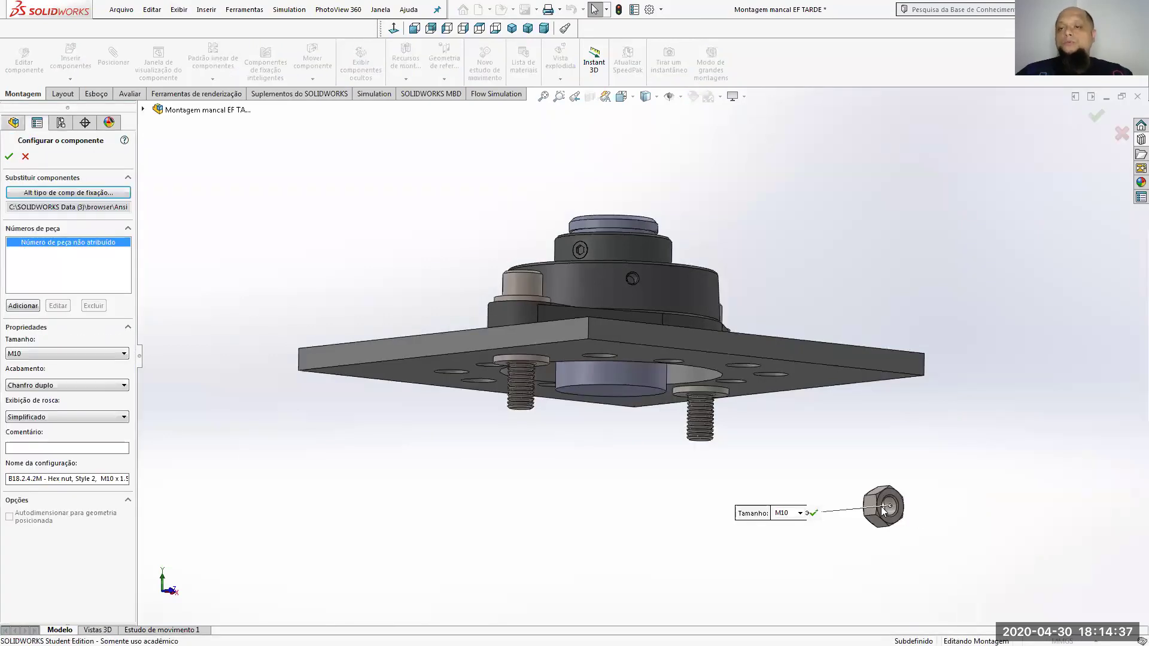
# Configure the nut as size M12 with Esquemático thread display and accept it.
pyautogui.click(50, 352)
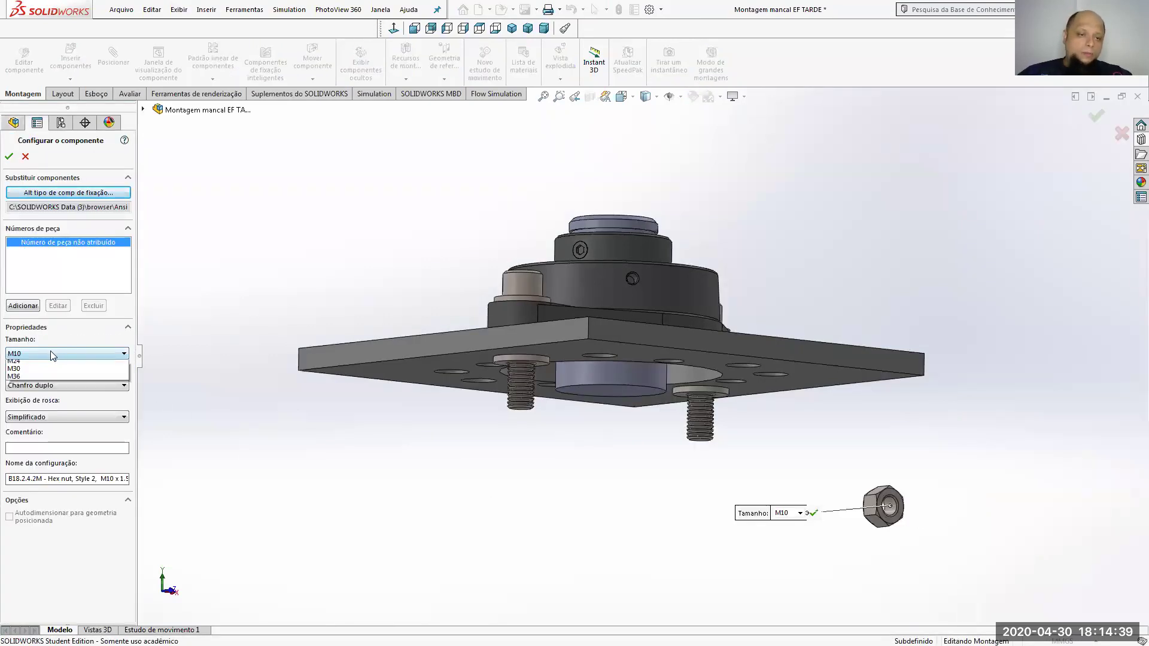
pyautogui.click(28, 417)
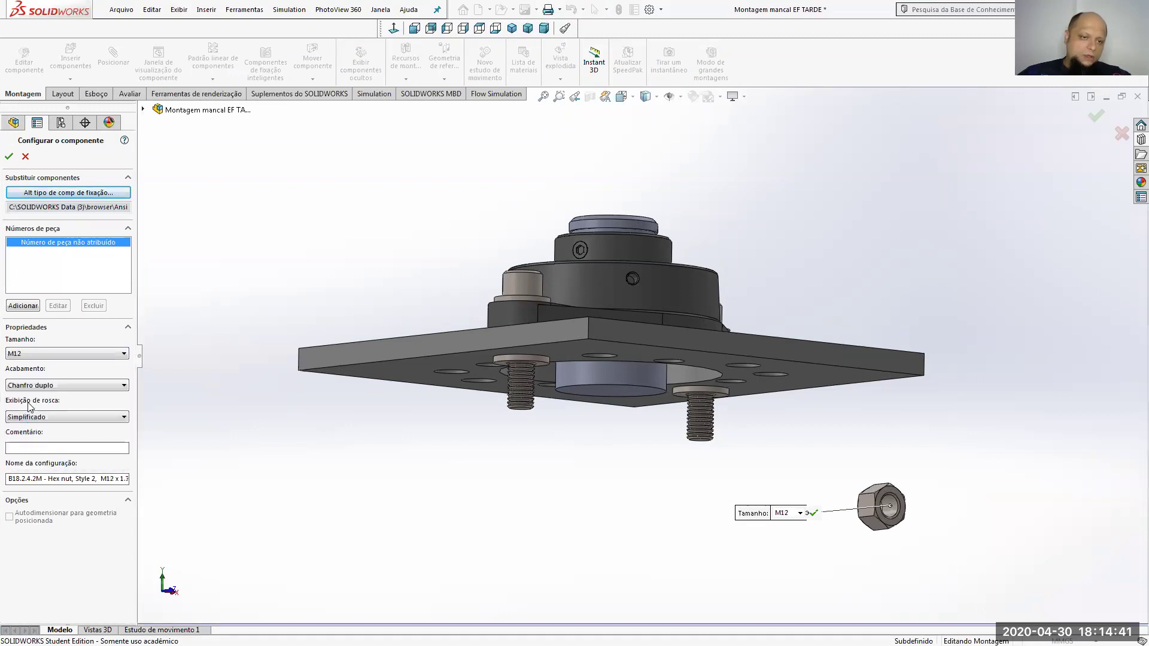
pyautogui.click(28, 416)
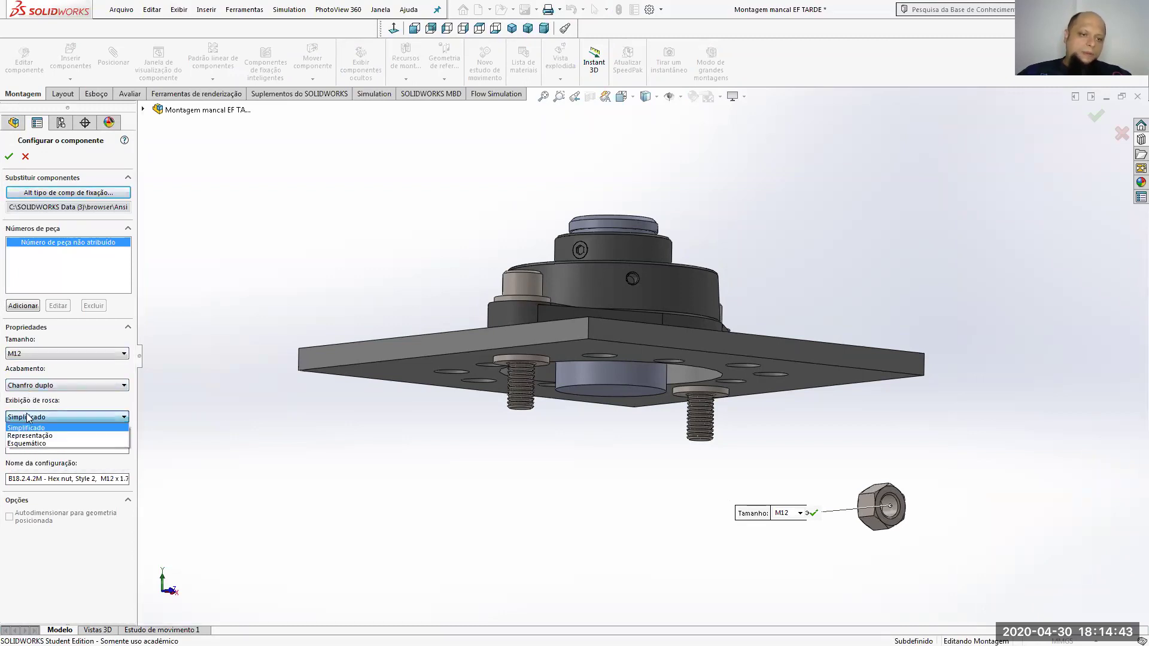
pyautogui.scroll(-5, 916, 519)
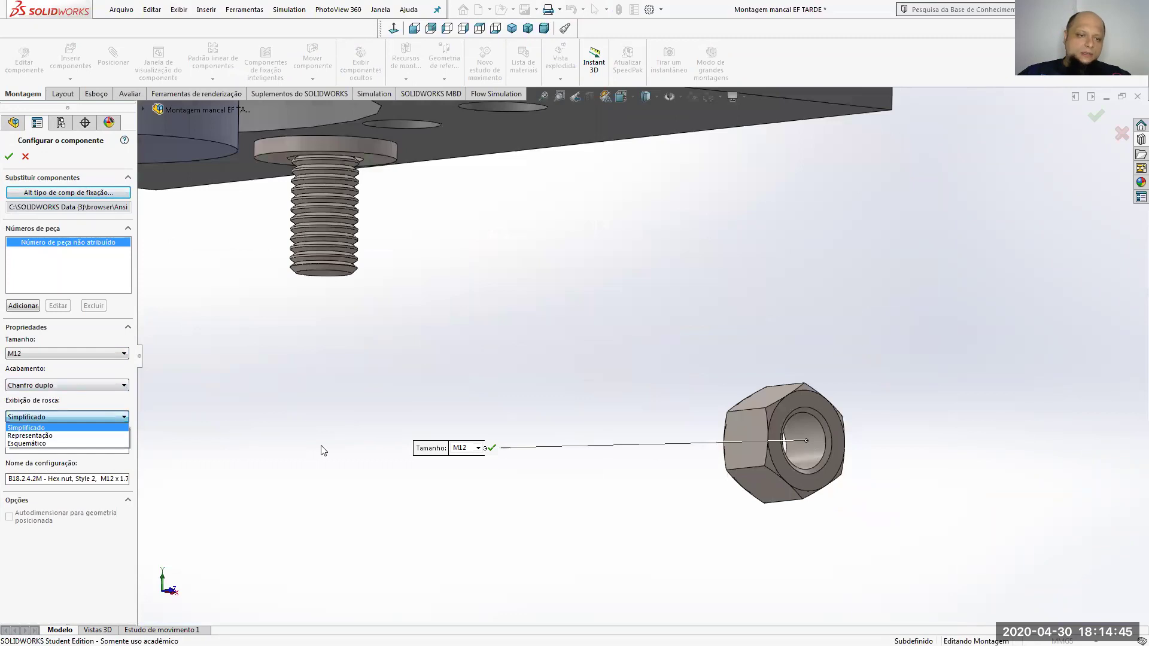
pyautogui.click(75, 436)
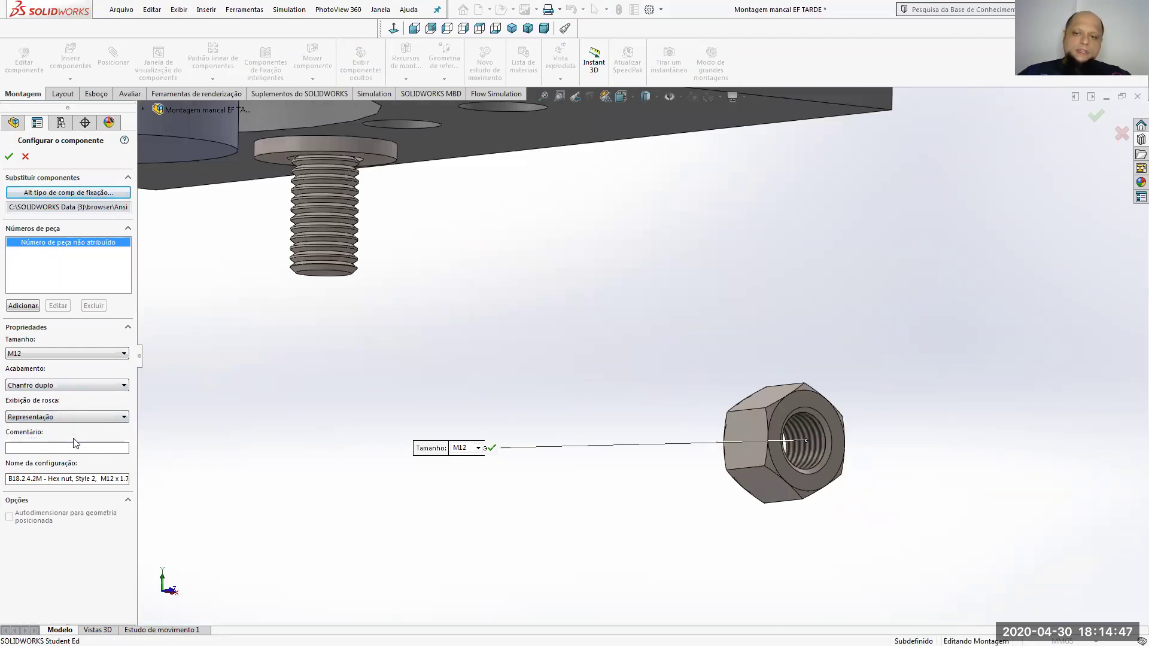
pyautogui.click(59, 417)
pyautogui.click(59, 446)
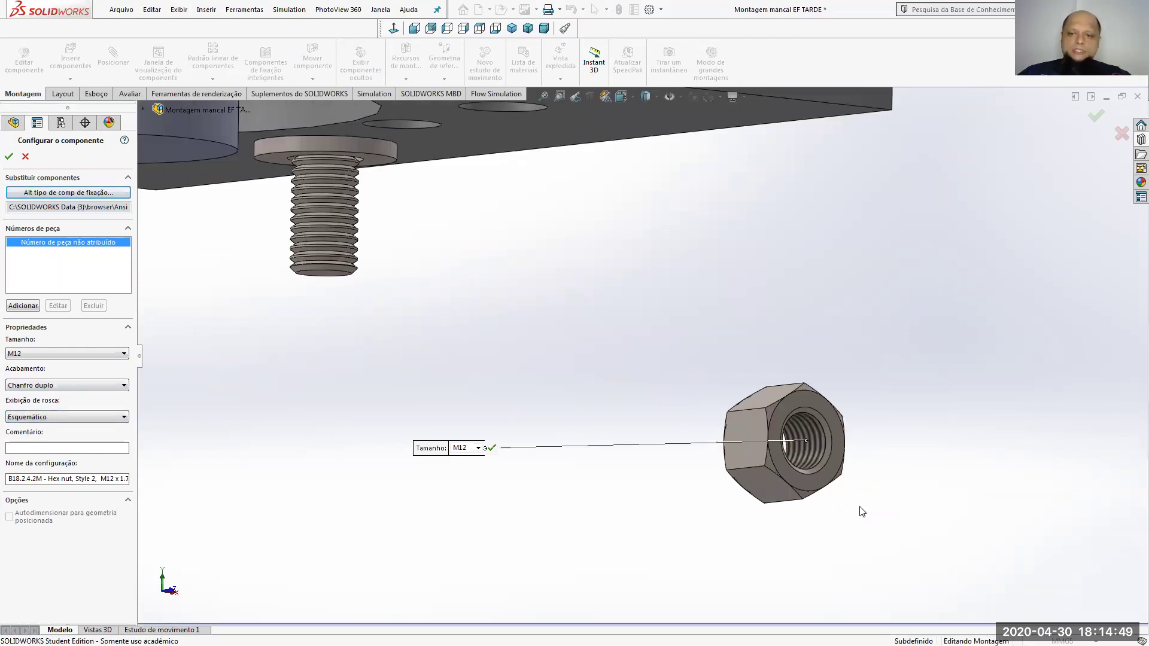
pyautogui.scroll(-2, 805, 473)
pyautogui.moveTo(855, 392); pyautogui.dragTo(822, 383, button='middle')
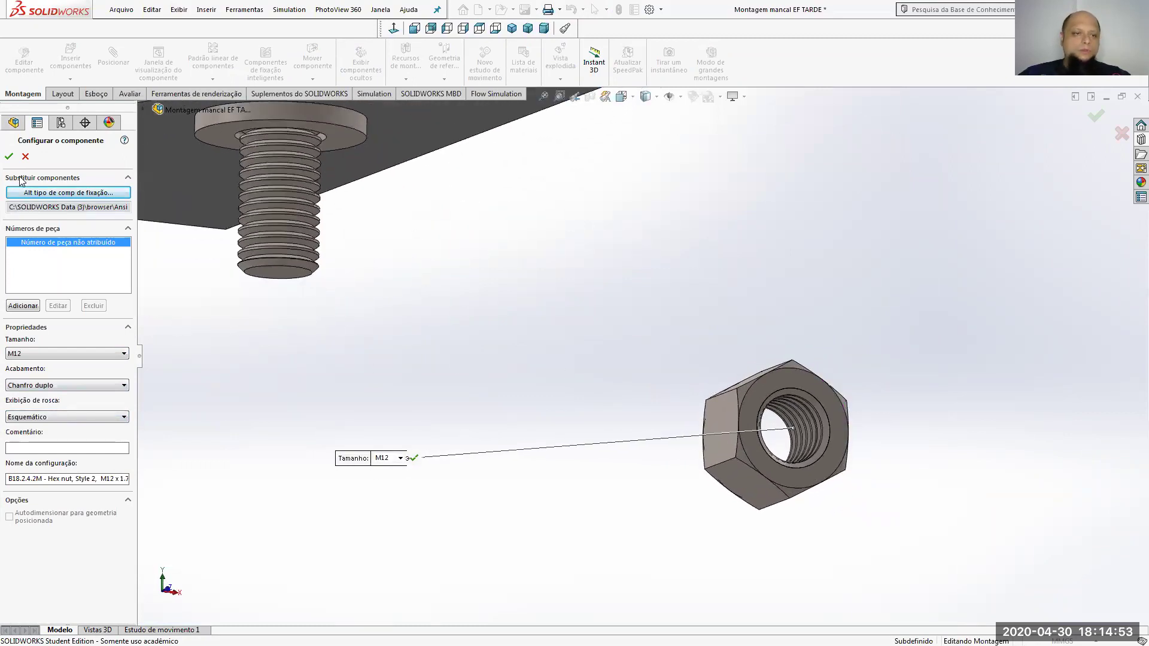
pyautogui.click(9, 156)
# Seat a copy of the M12 nut against the washer on one screw's threaded end beneath the plate.
pyautogui.scroll(2, 675, 493)
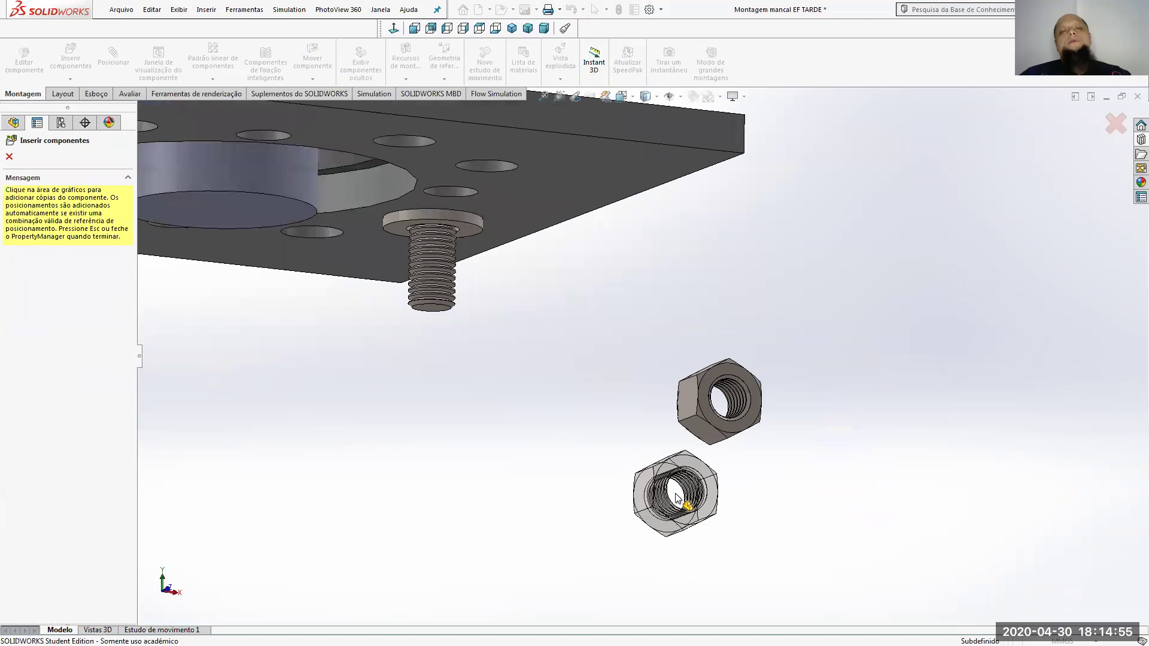
pyautogui.scroll(2, 679, 495)
pyautogui.moveTo(679, 494); pyautogui.dragTo(631, 390, button='middle')
pyautogui.scroll(-2, 573, 314)
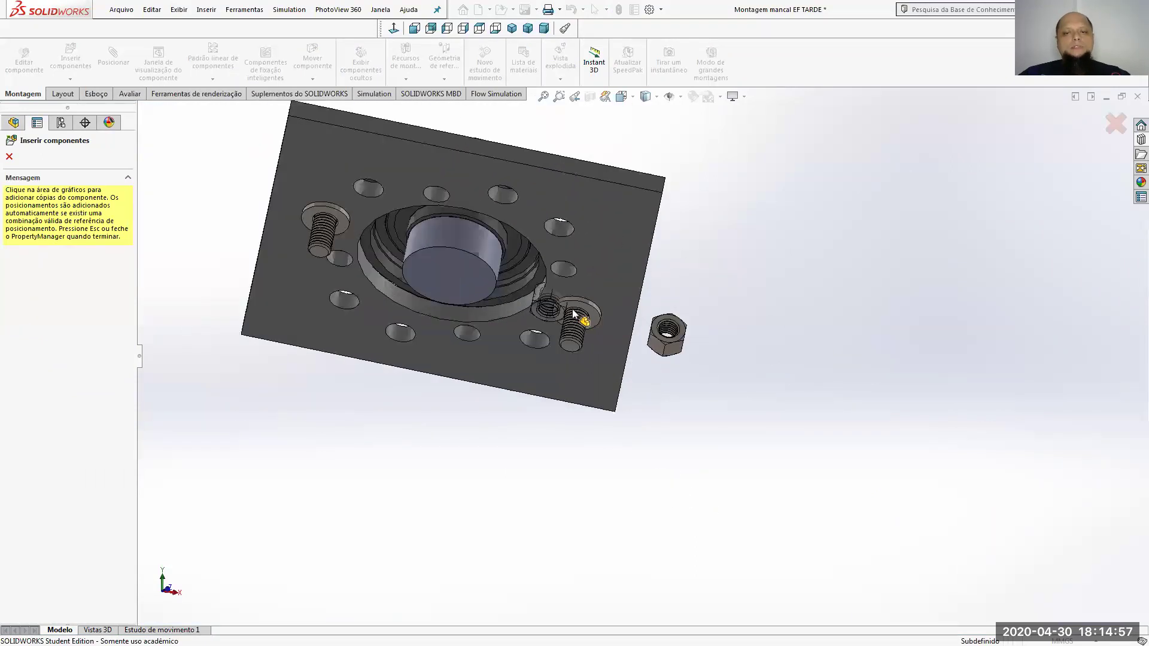
pyautogui.scroll(-4, 573, 313)
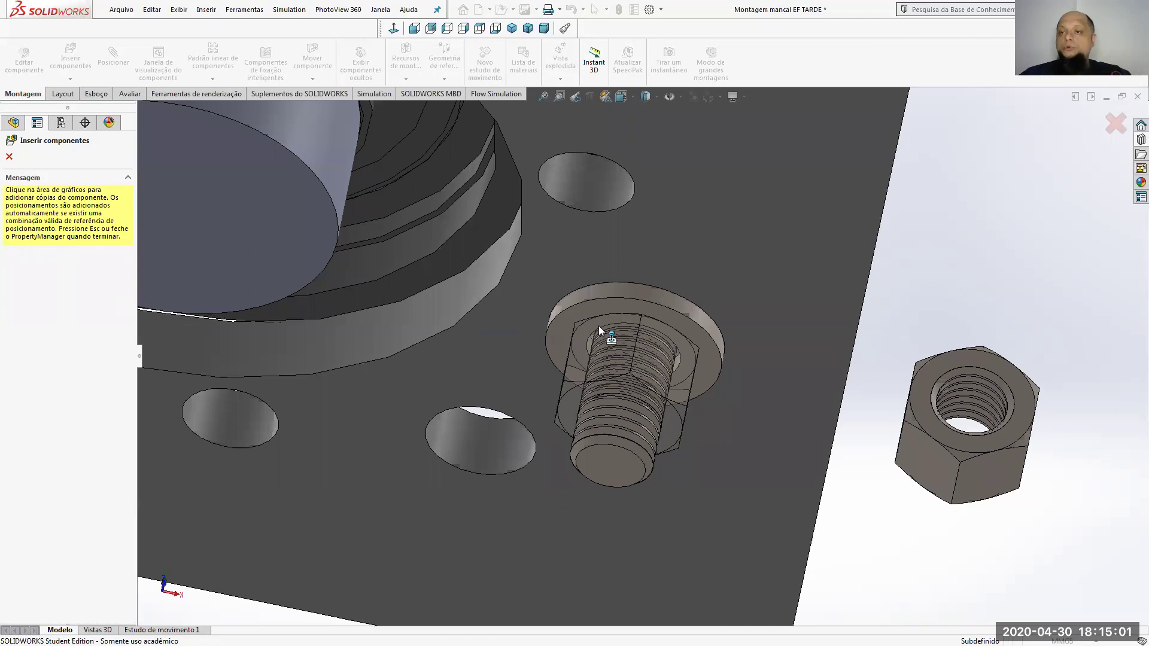
pyautogui.click(598, 325)
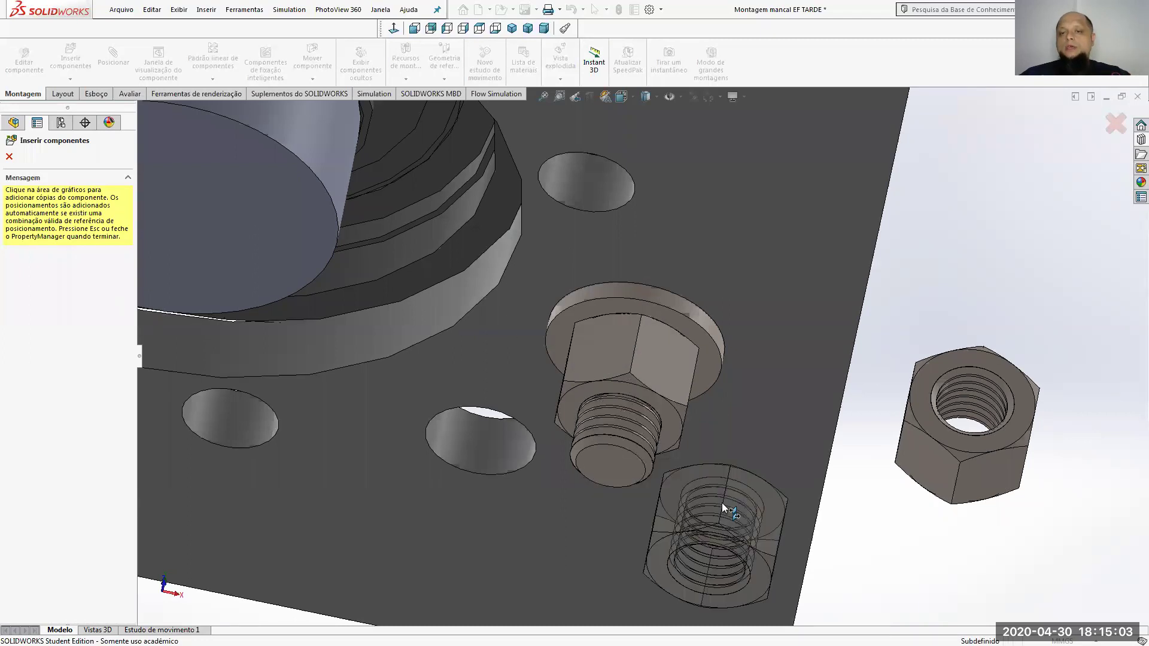
# Seat another M12 nut against the washer on the opposite screw beneath the plate and finish inserting.
pyautogui.scroll(5, 724, 508)
pyautogui.scroll(-3, 415, 294)
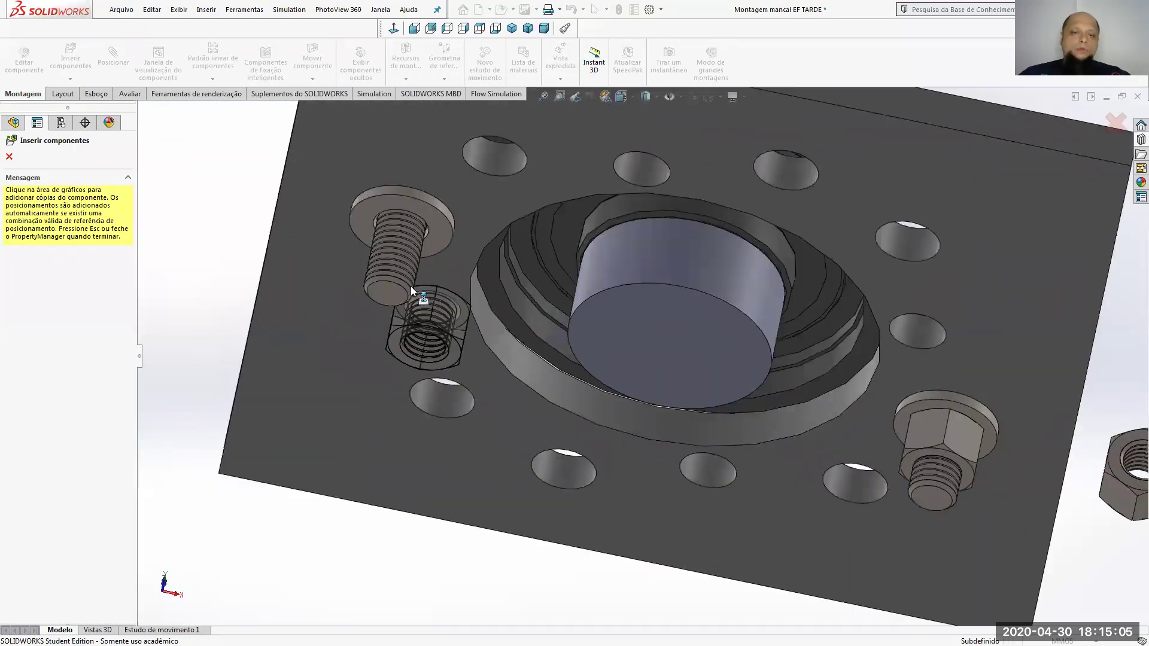
pyautogui.scroll(-3, 410, 286)
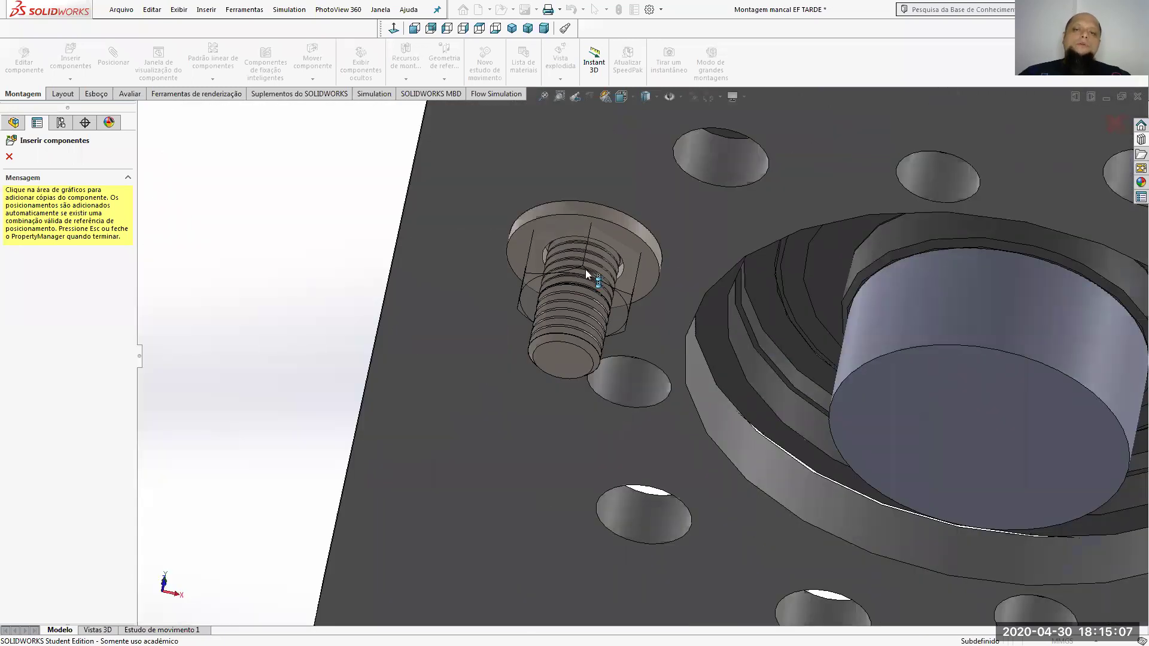
pyautogui.scroll(-2, 586, 272)
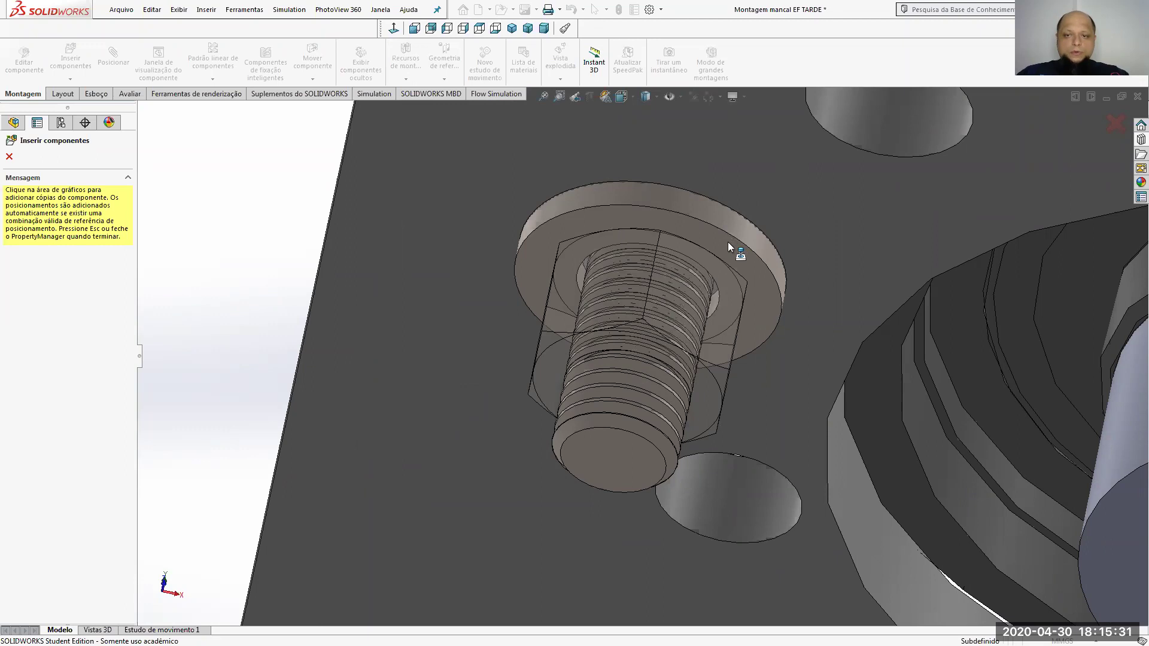
pyautogui.click(730, 242)
pyautogui.scroll(5, 742, 252)
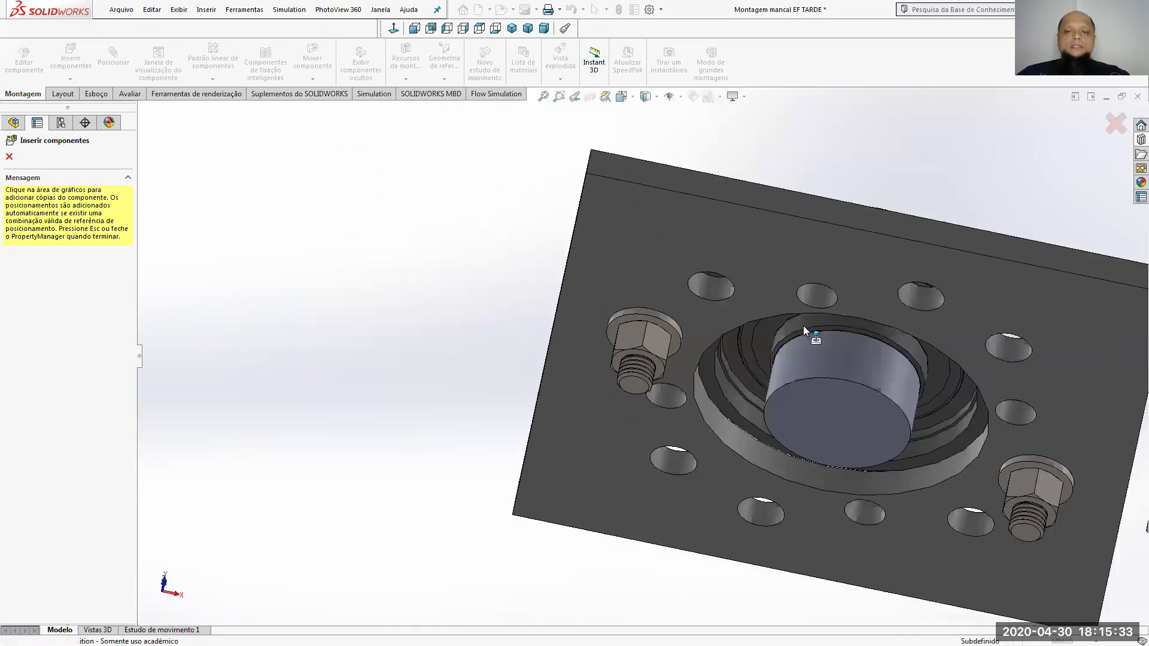
pyautogui.scroll(2, 803, 325)
pyautogui.click(9, 156)
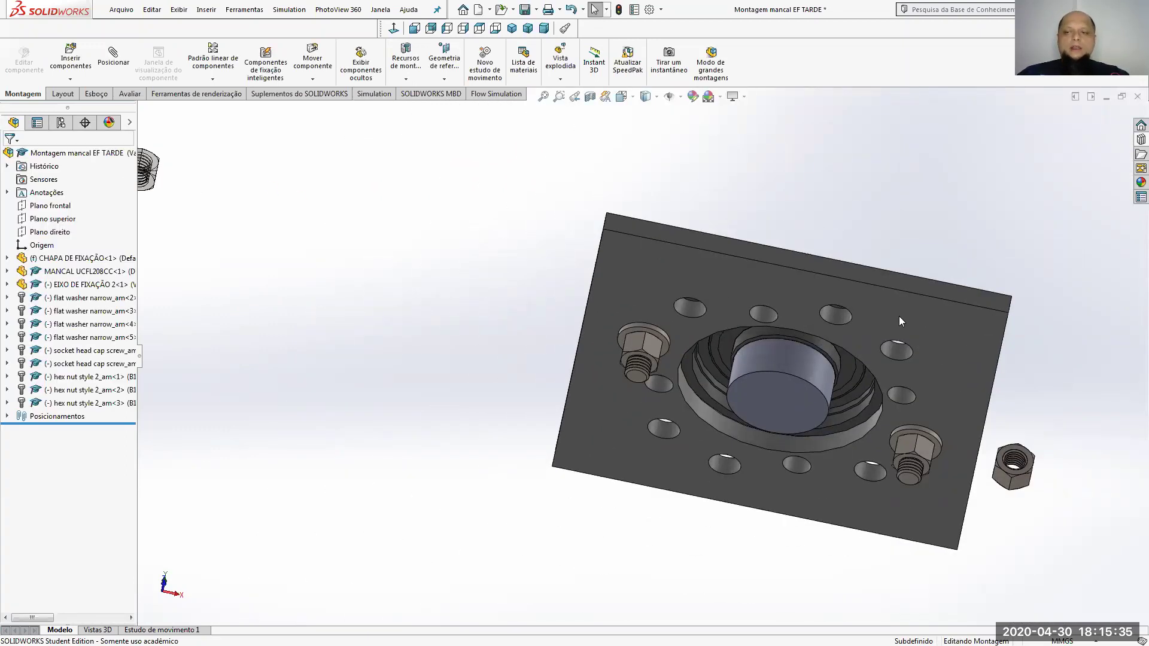
# Delete the loose hex nut beside the plate, keeping the two seated on the screws.
pyautogui.rightClick(1006, 469)
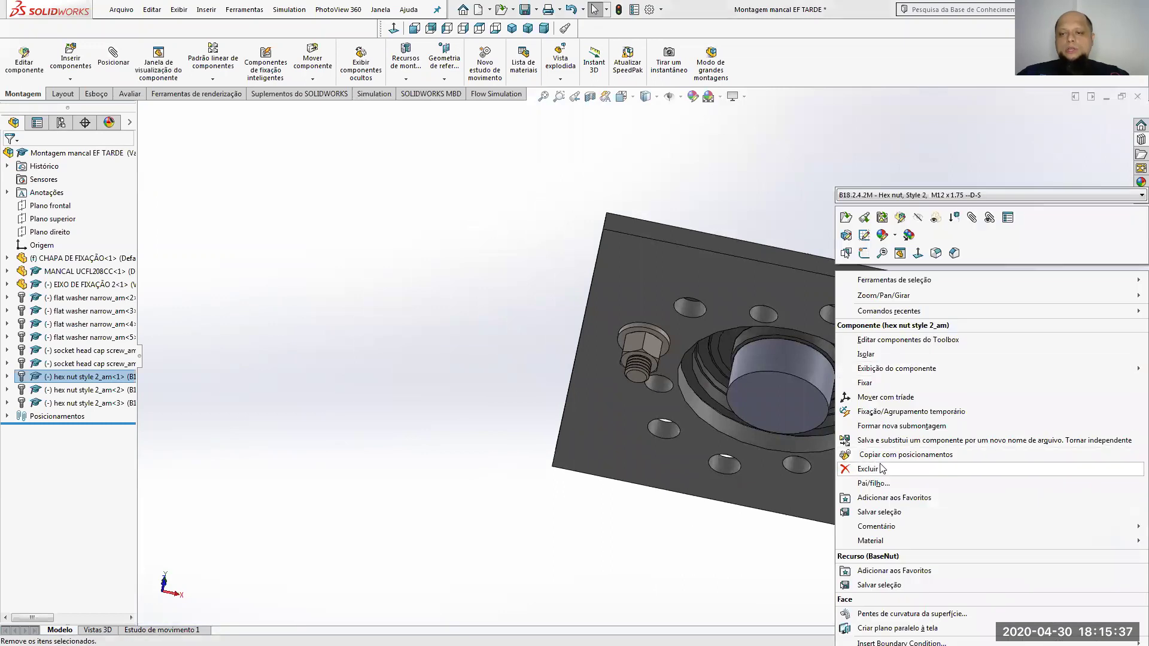
pyautogui.scroll(3, 725, 309)
pyautogui.moveTo(726, 310); pyautogui.dragTo(784, 531, button='middle')
pyautogui.scroll(-8, 694, 323)
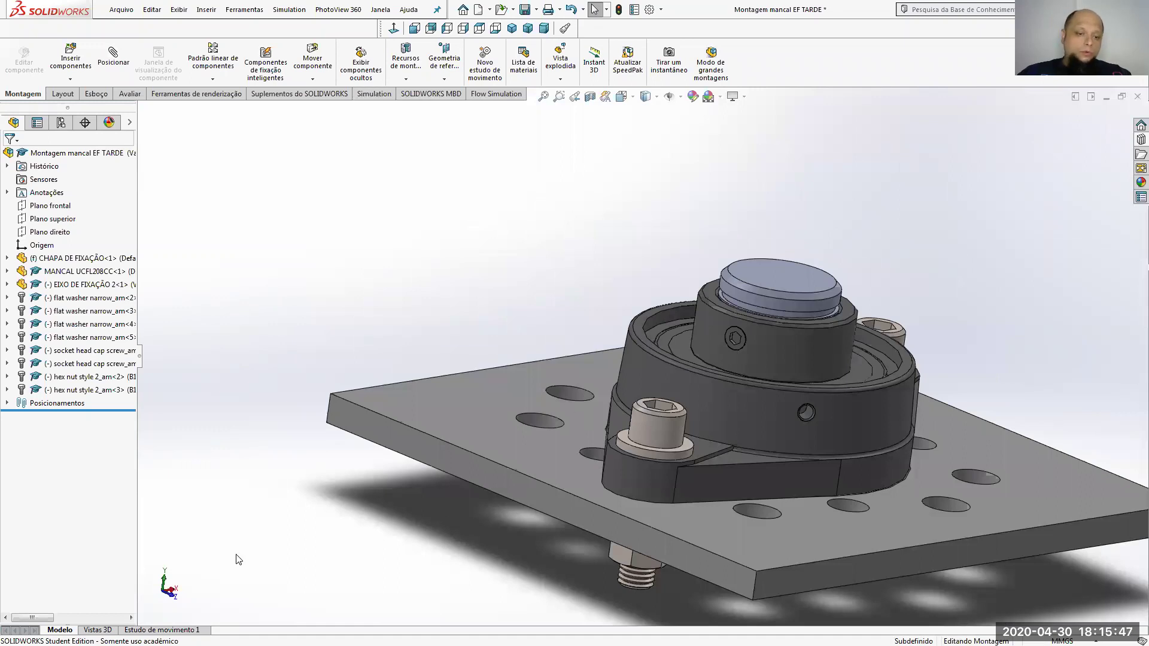
# Switch to the MONTAGEM MANCAL 02 drawing in Adobe Acrobat Reader and examine the retaining ring's position, standard, type and size.
pyautogui.hotkey('alt', 'Tab')
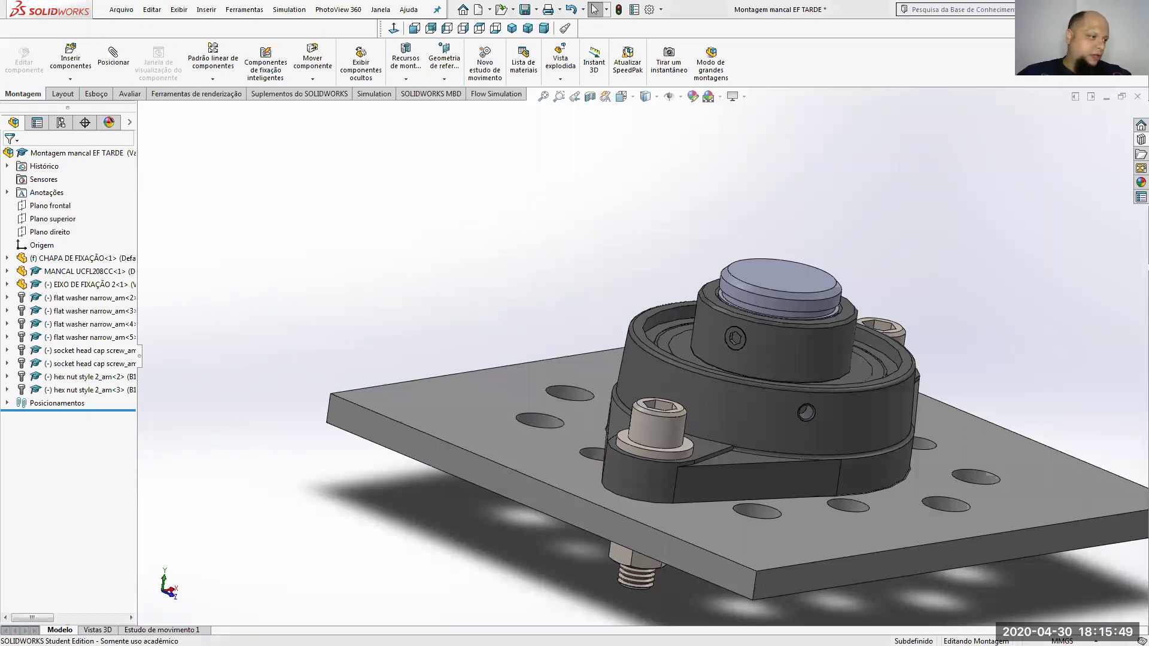
pyautogui.scroll(2, 524, 395)
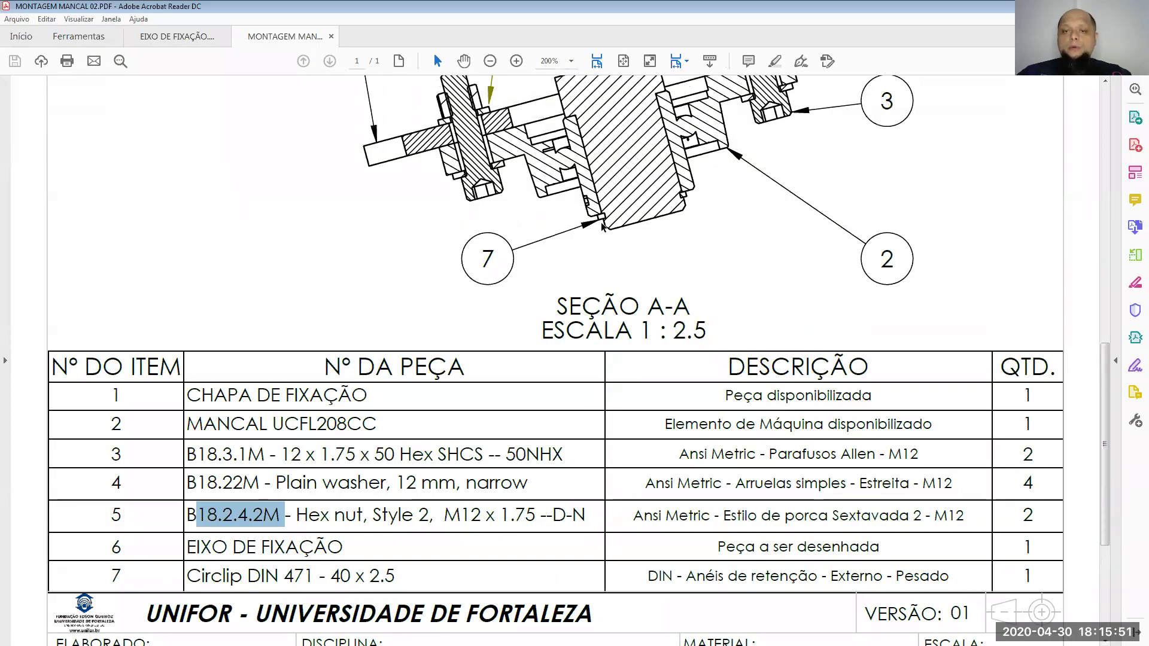
pyautogui.scroll(-5, 525, 399)
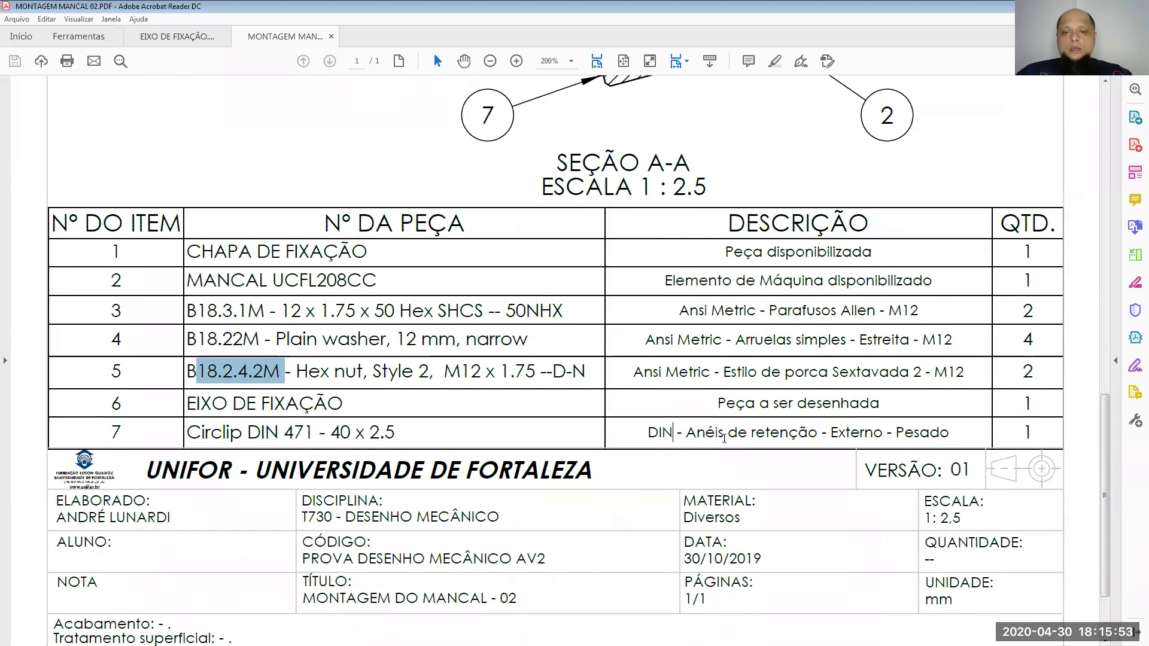
pyautogui.doubleClick(656, 431)
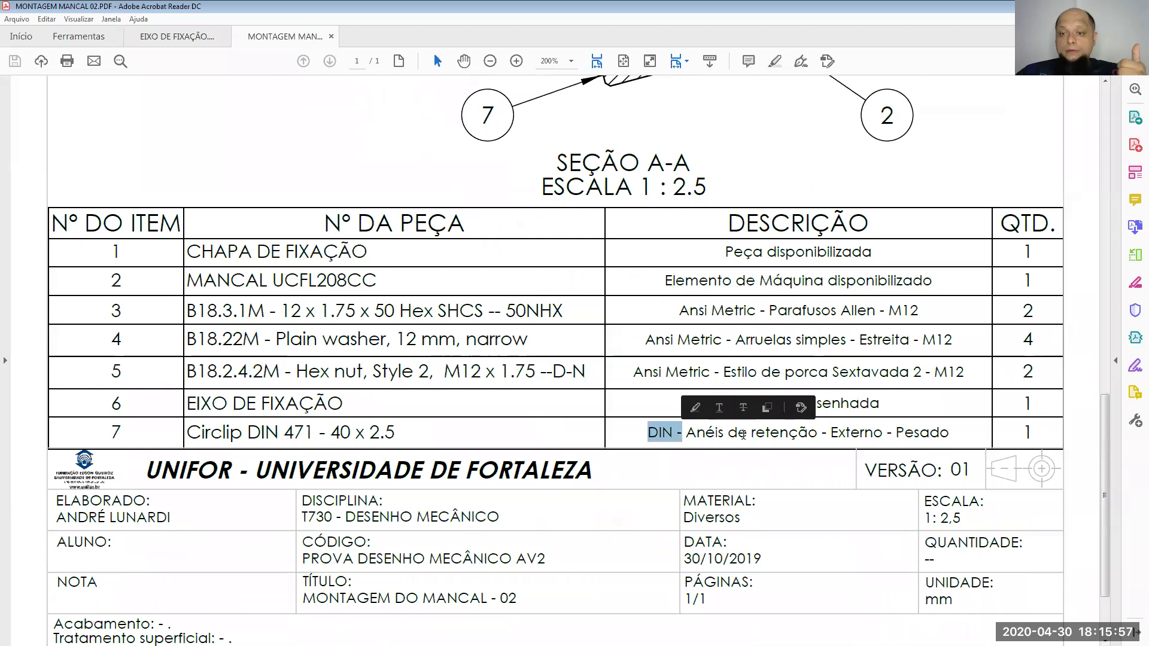
pyautogui.moveTo(686, 432); pyautogui.dragTo(930, 435)
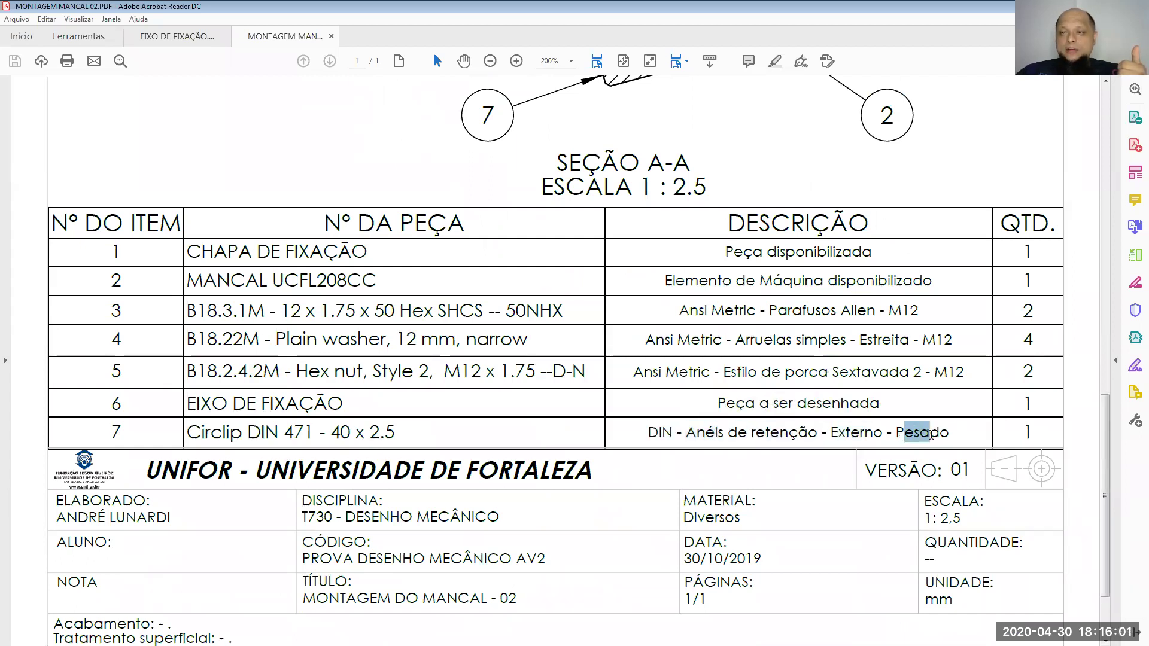
pyautogui.moveTo(339, 432); pyautogui.dragTo(353, 436)
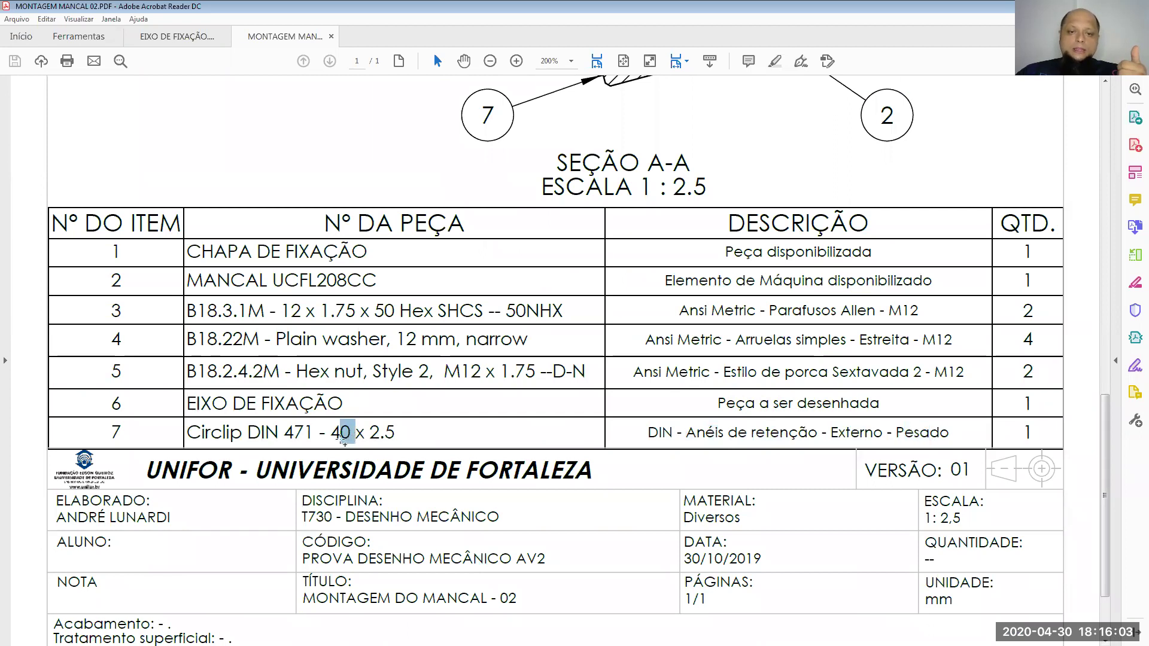
pyautogui.moveTo(283, 432); pyautogui.dragTo(314, 433)
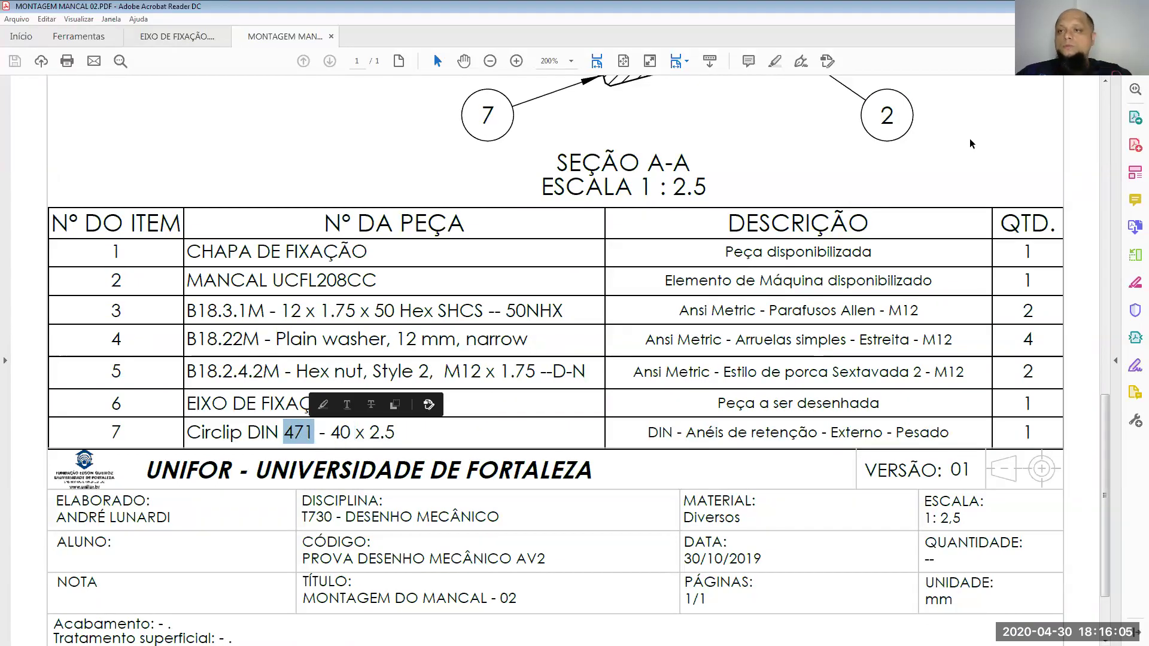
# Return to the assembly in SOLIDWORKS and browse the Toolbox to the DIN external retaining rings.
pyautogui.hotkey('alt', 'Tab')
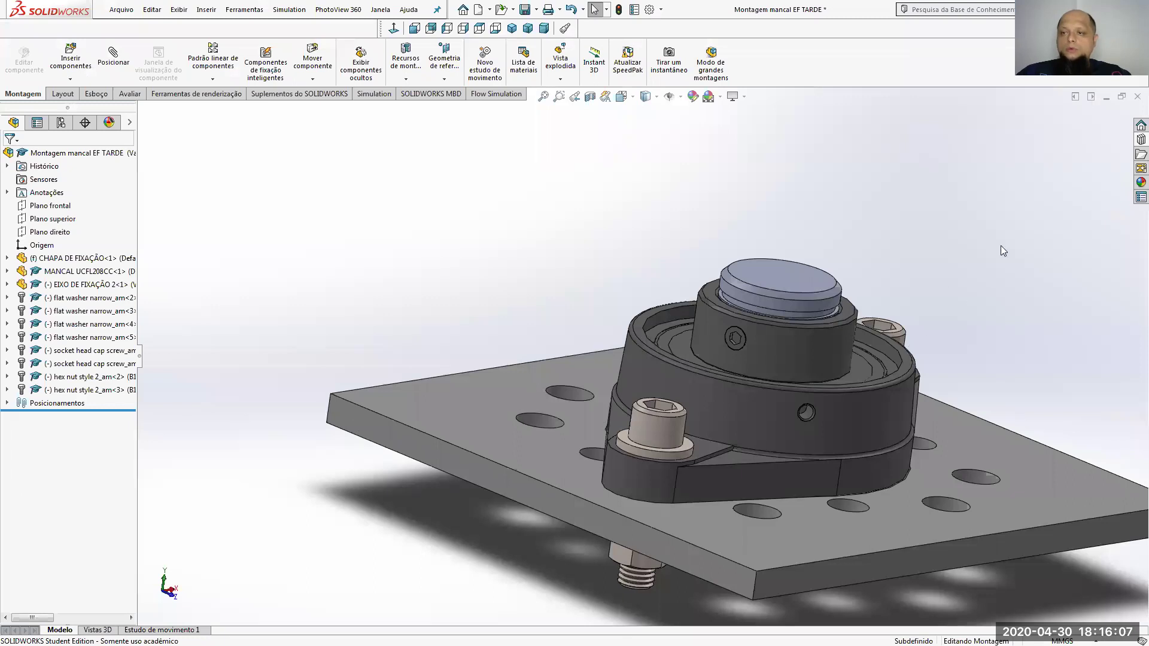
pyautogui.keyDown('ctrl'); pyautogui.moveTo(676, 470); pyautogui.dragTo(1108, 173, button='middle'); pyautogui.keyUp('ctrl')
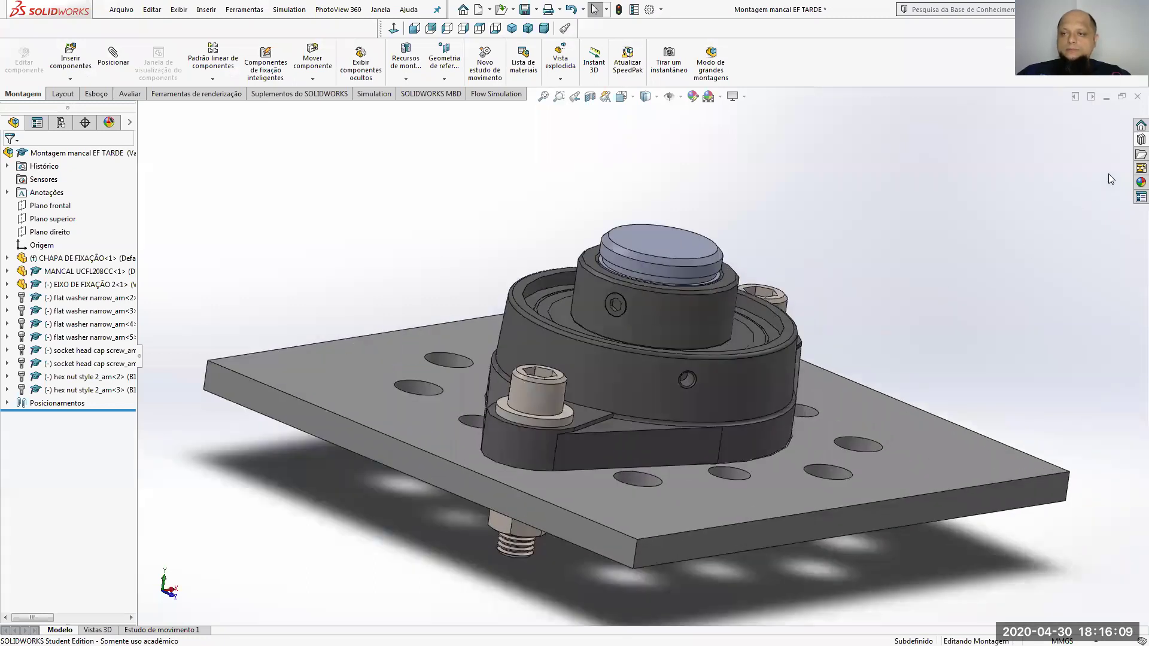
pyautogui.click(1132, 141)
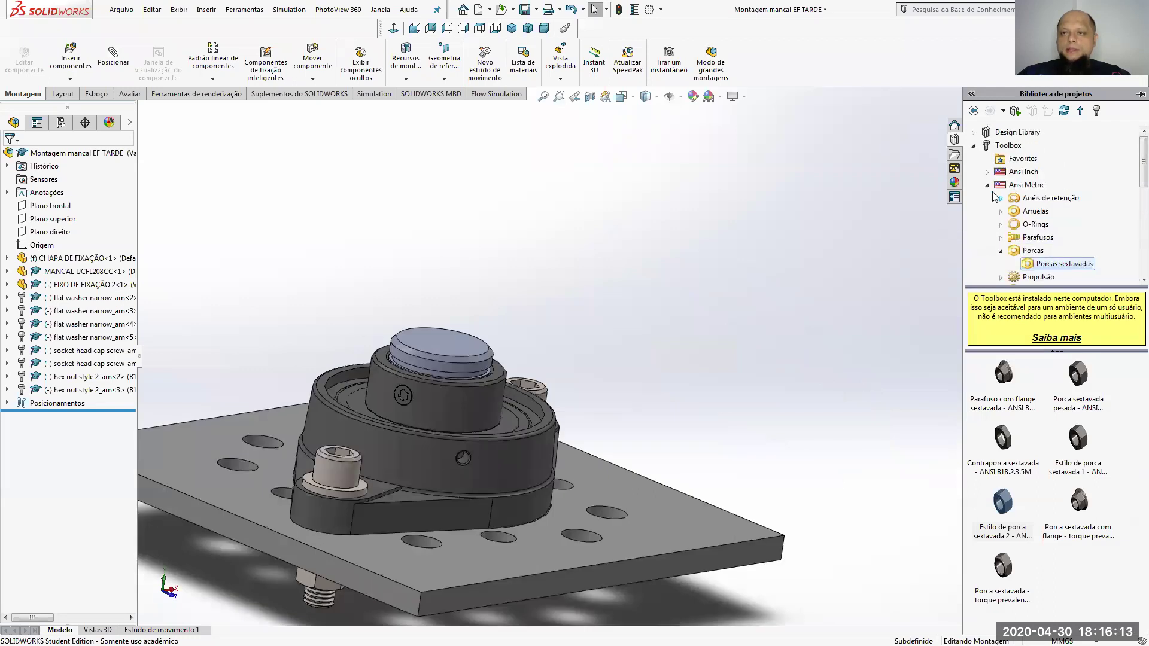
pyautogui.click(987, 186)
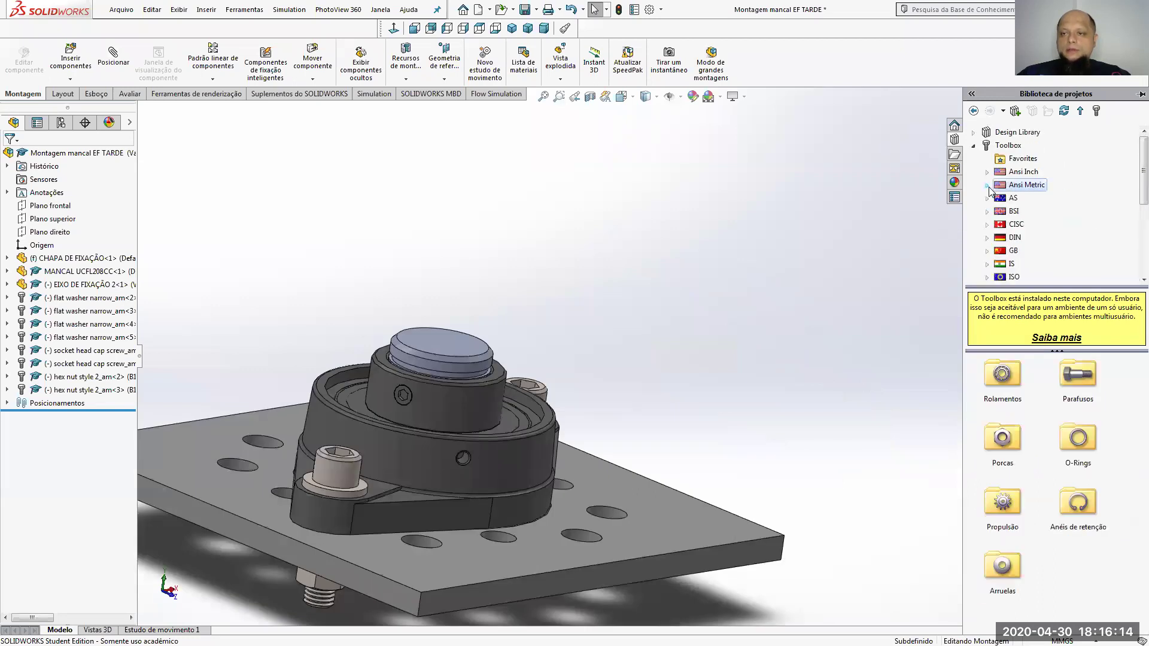
pyautogui.click(987, 239)
pyautogui.click(1048, 160)
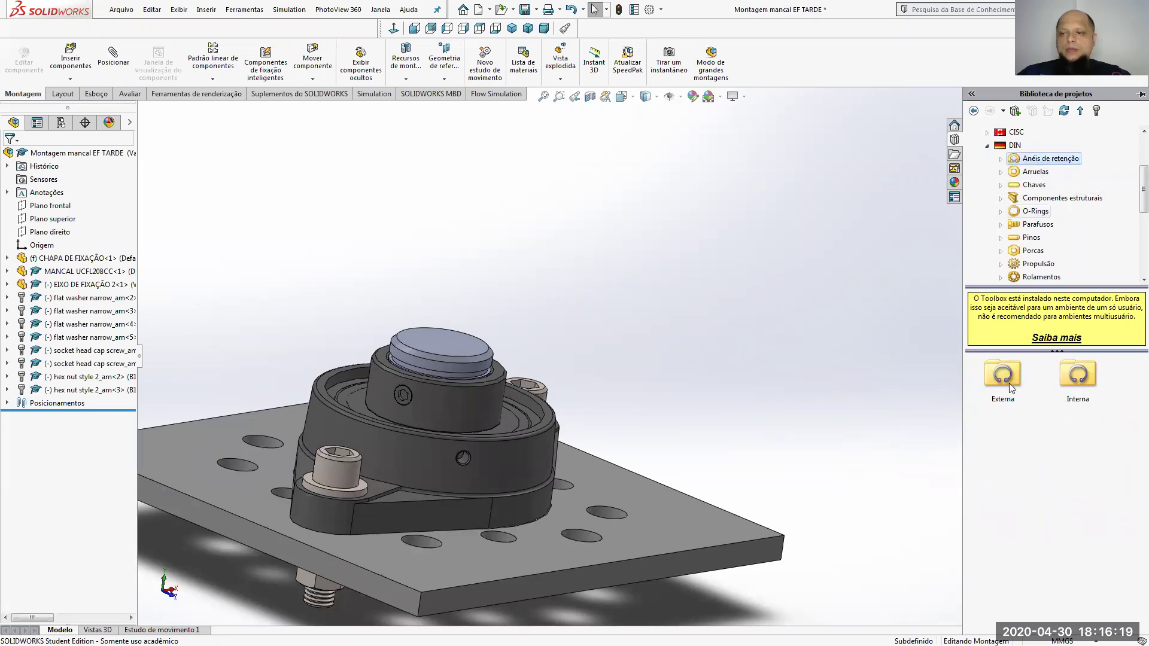
pyautogui.doubleClick(1003, 377)
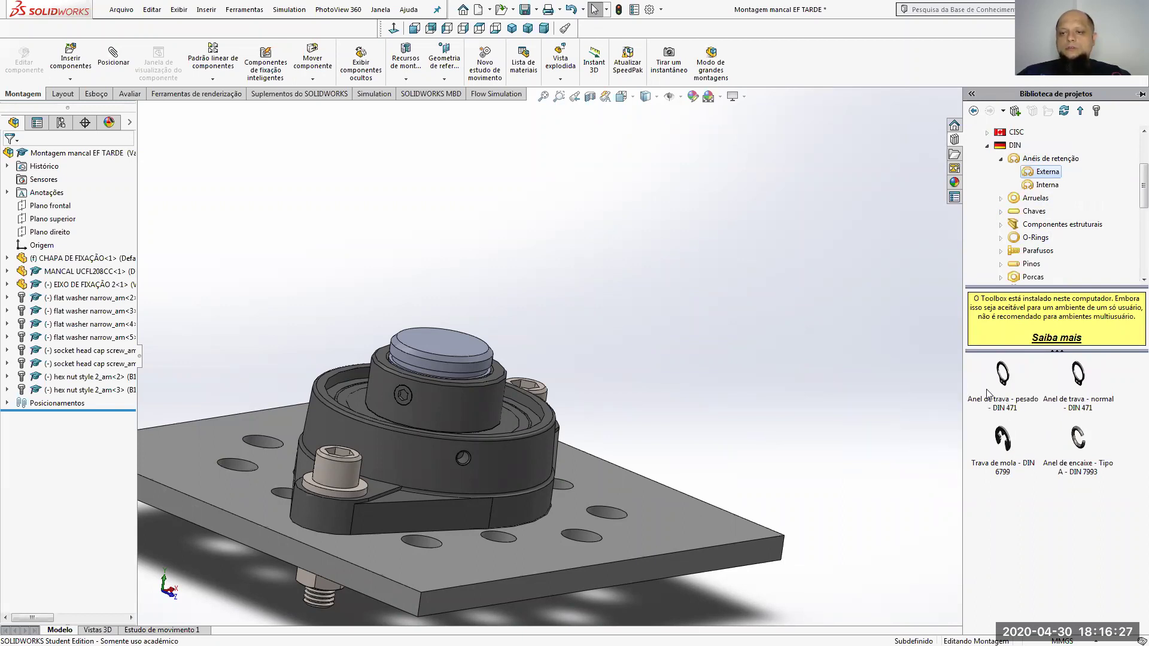
# Insert the heavy DIN 471 retaining ring beside the bearing, configured for a shaft diameter of 40 mm.
pyautogui.moveTo(997, 392)
pyautogui.moveTo(1001, 388); pyautogui.dragTo(682, 388)
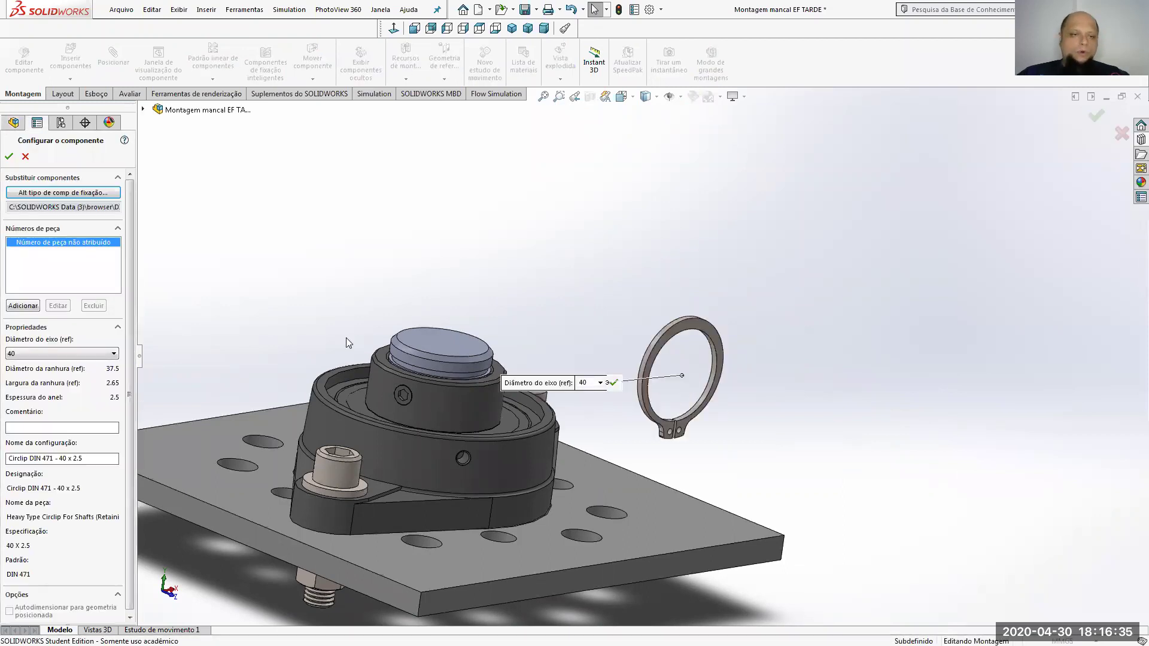
pyautogui.click(49, 354)
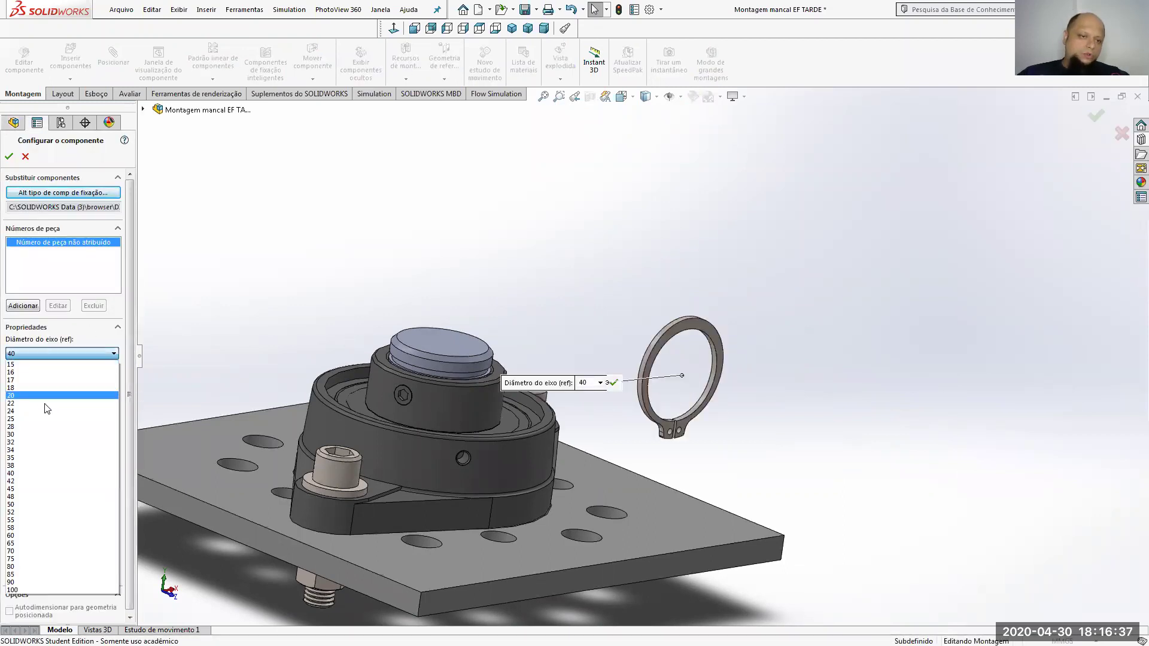
pyautogui.click(41, 473)
pyautogui.click(9, 157)
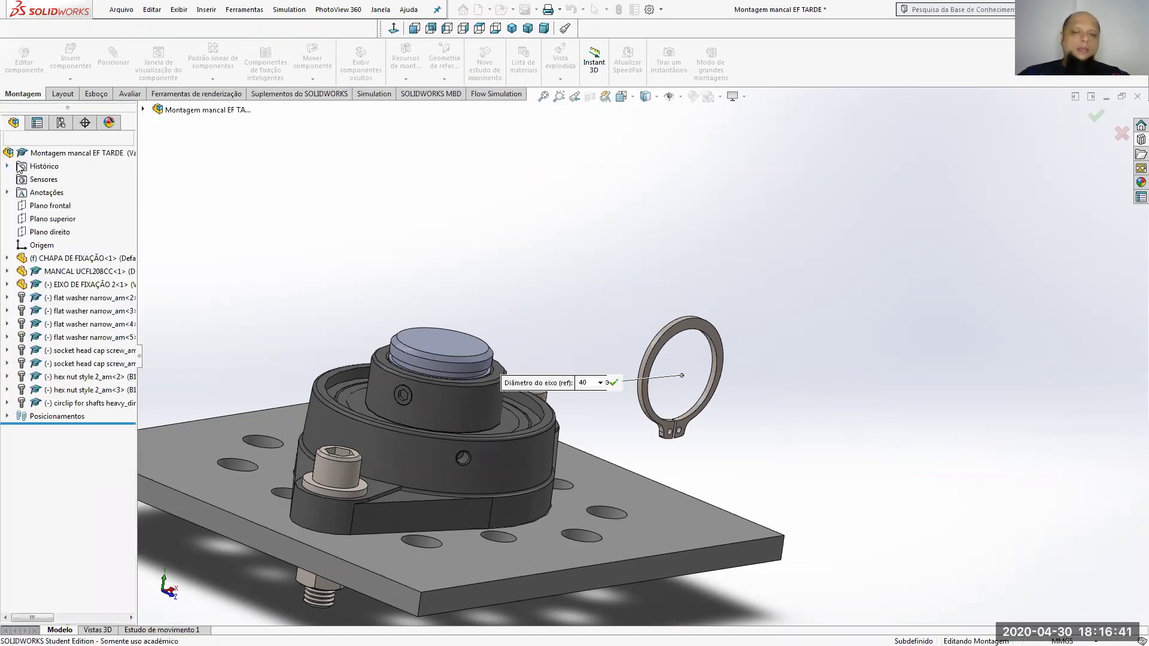
# Seat a copy of the retaining ring in the groove at the shaft's upper end and finish inserting.
pyautogui.scroll(-2, 298, 325)
pyautogui.scroll(-2, 297, 325)
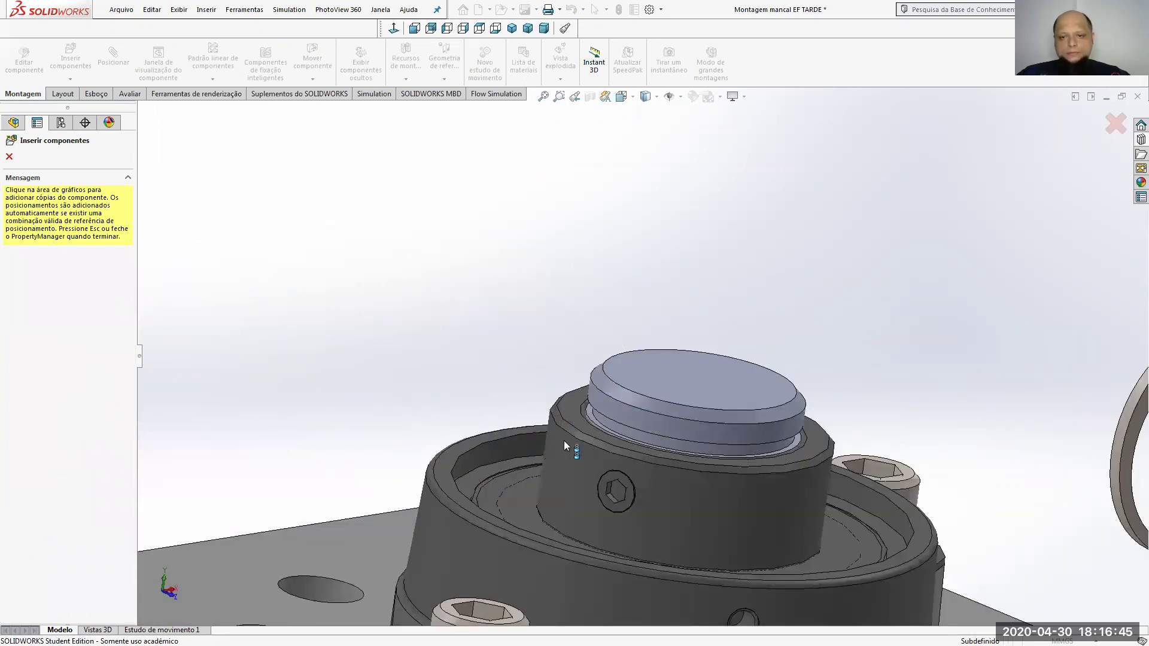
pyautogui.click(599, 421)
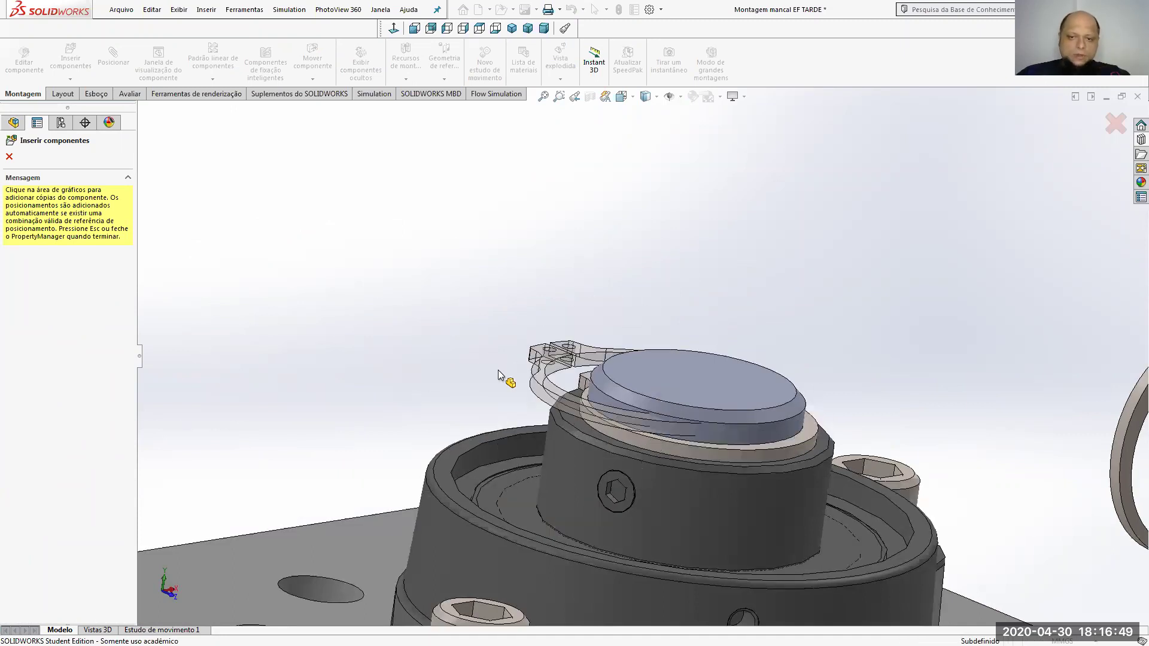
pyautogui.press('Escape')
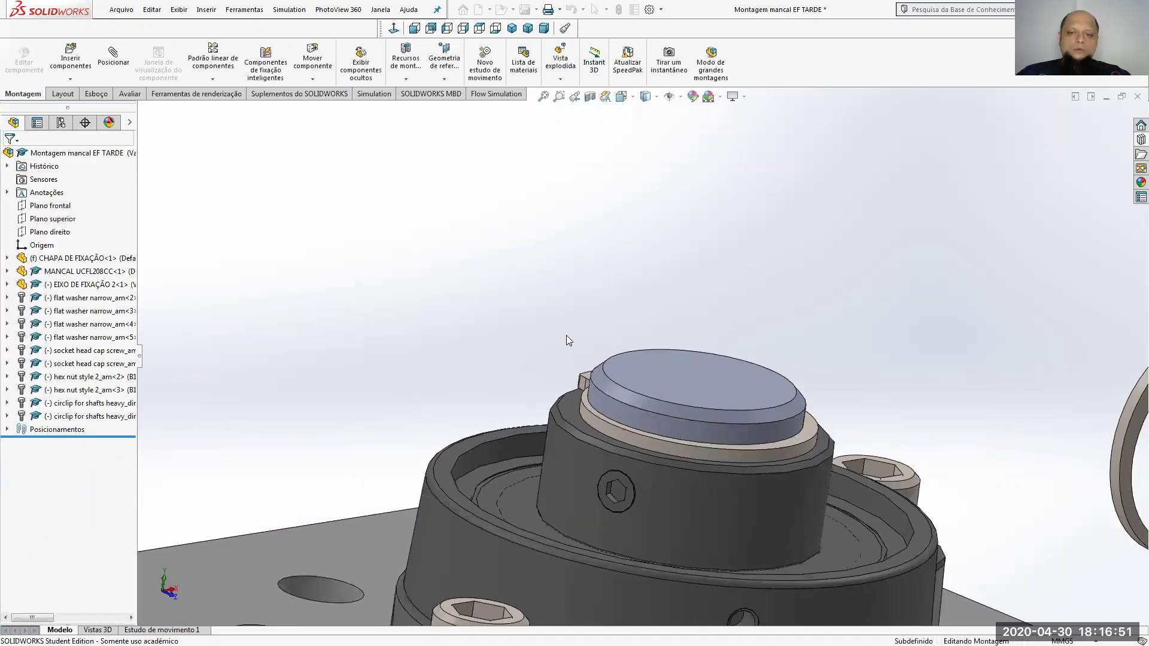
# Delete the loose retaining ring beside the assembly, keeping the one seated on the shaft.
pyautogui.scroll(5, 566, 335)
pyautogui.rightClick(1016, 355)
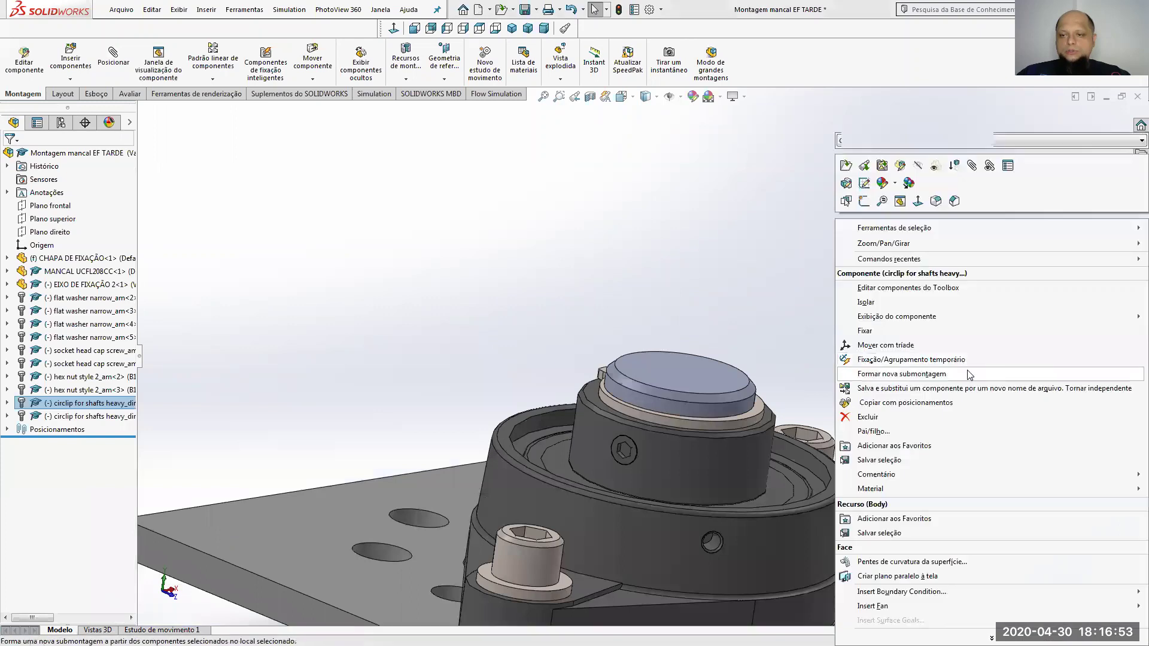
pyautogui.click(868, 416)
# Turn the seated retaining ring around the shaft to check its free rotation.
pyautogui.moveTo(837, 422); pyautogui.dragTo(709, 436, button='middle')
pyautogui.moveTo(626, 416); pyautogui.dragTo(759, 496)
pyautogui.moveTo(625, 512); pyautogui.dragTo(638, 469)
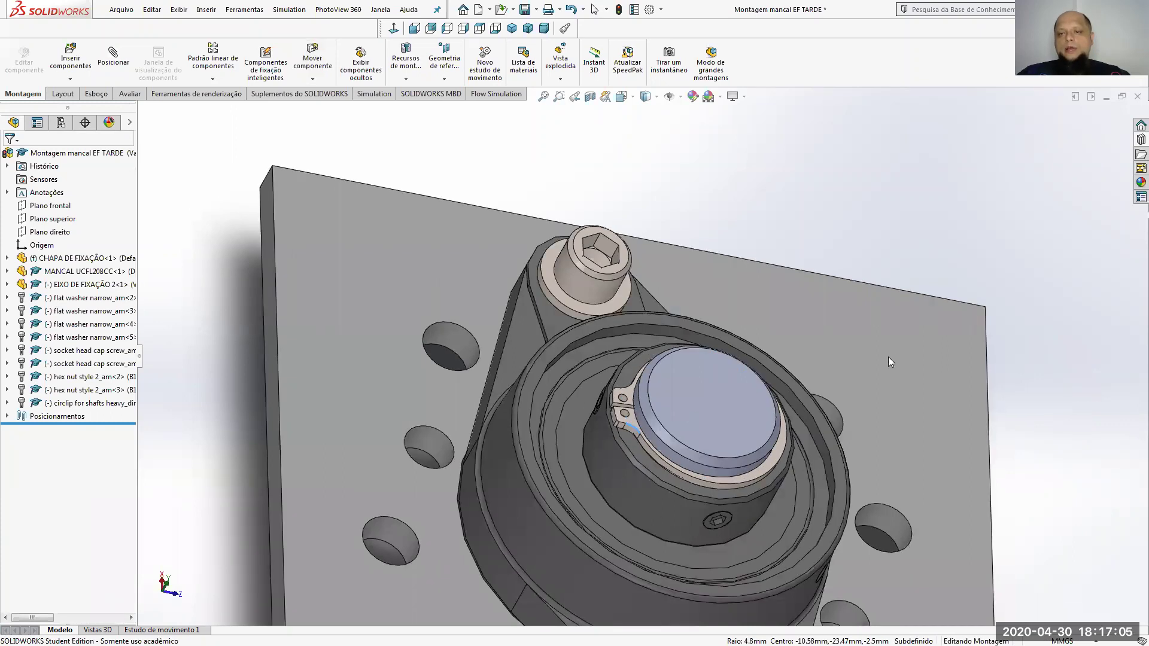
pyautogui.press('z')
pyautogui.click(1140, 140)
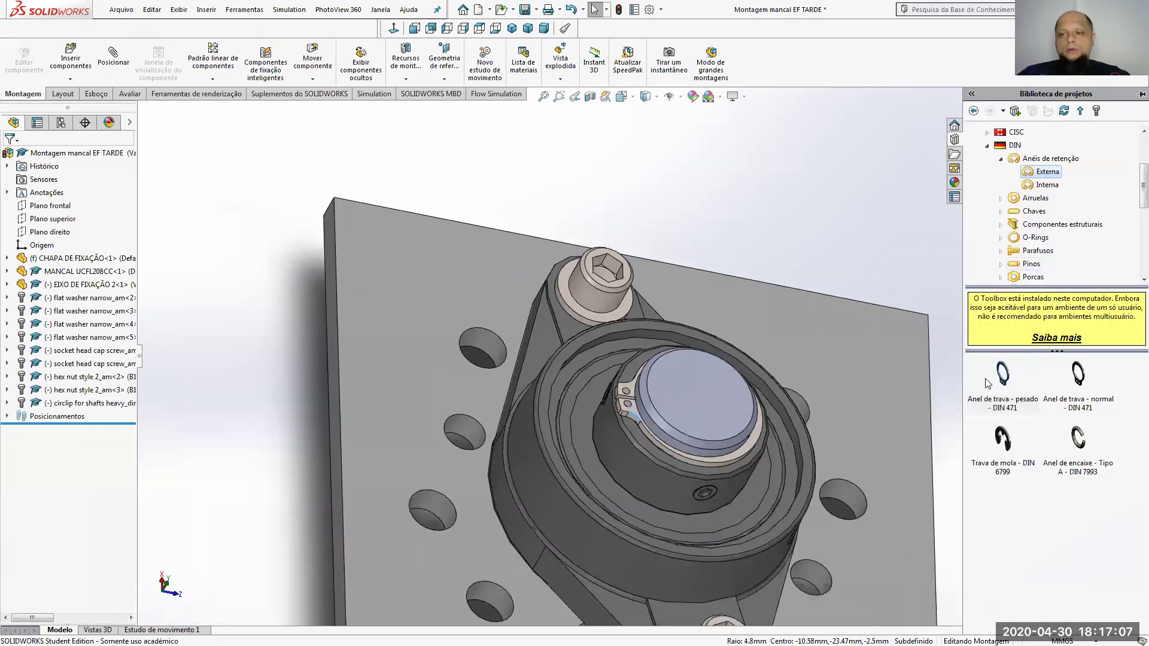
pyautogui.moveTo(1015, 389); pyautogui.dragTo(745, 207)
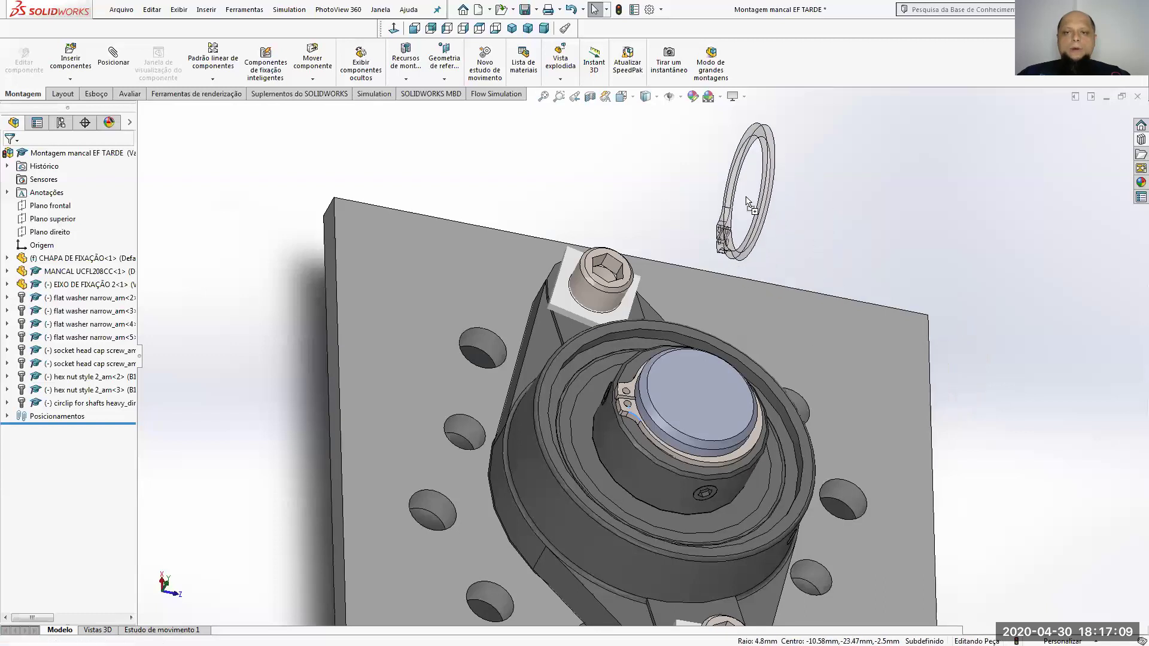
pyautogui.moveTo(694, 204); pyautogui.dragTo(810, 227, button='middle')
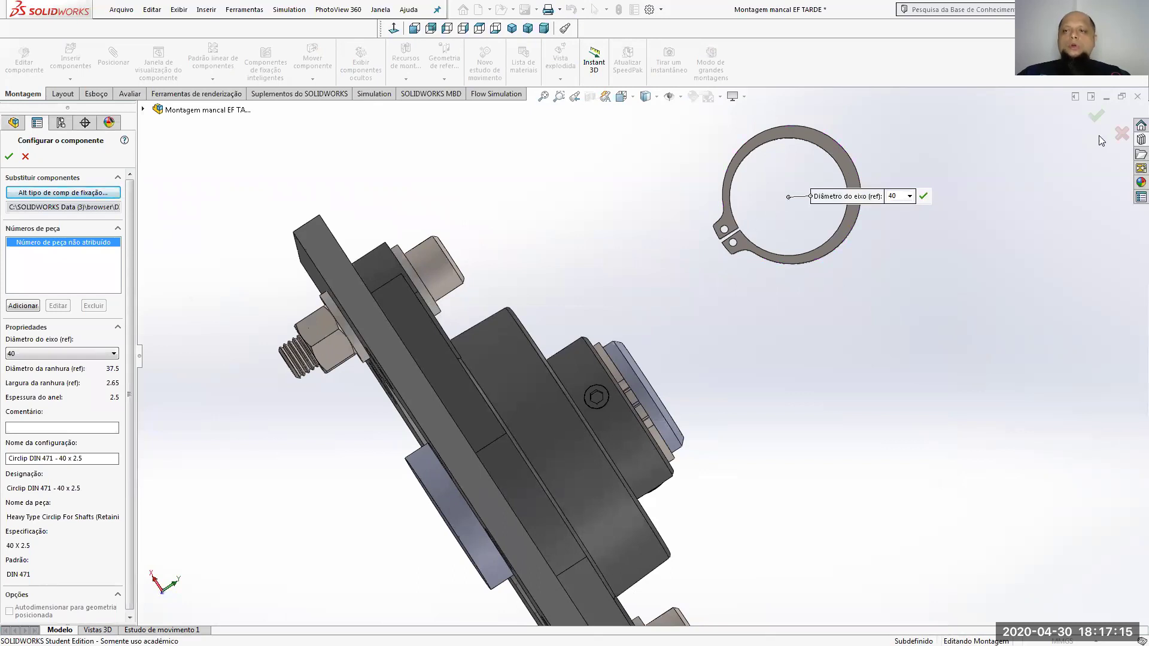
pyautogui.click(1119, 134)
# Examine the seated retaining ring from above and rotate it within the shaft groove to demonstrate its remaining movement.
pyautogui.moveTo(779, 349); pyautogui.dragTo(607, 408, button='middle')
pyautogui.scroll(-6, 569, 415)
pyautogui.scroll(-2, 526, 418)
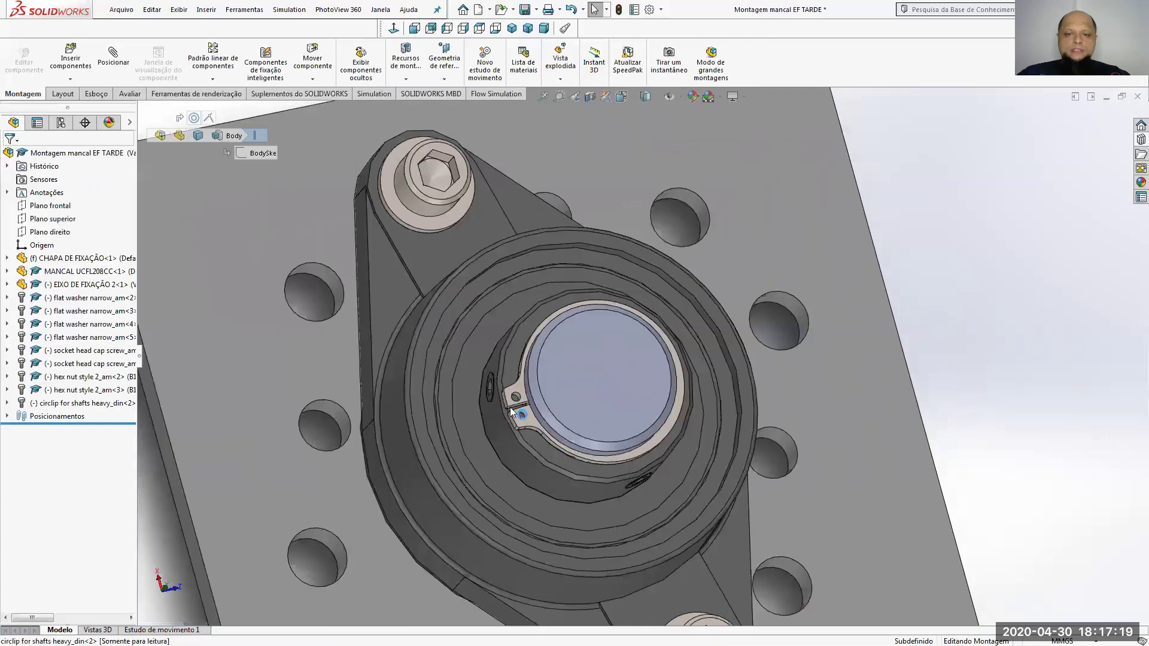
pyautogui.click(518, 411)
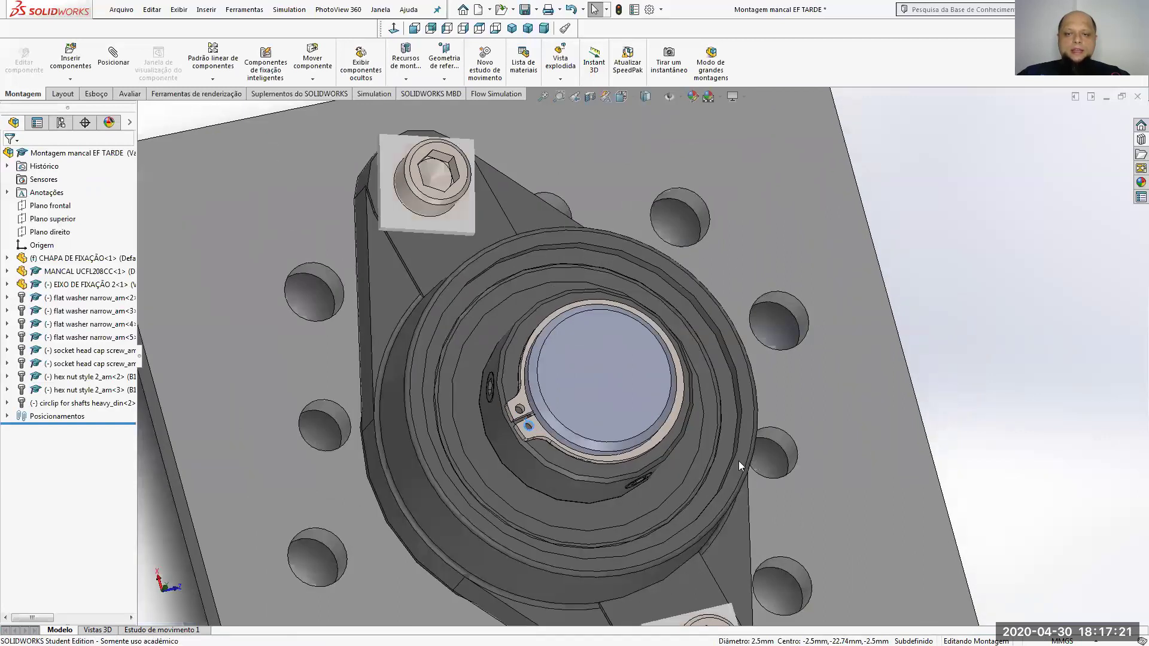
pyautogui.click(659, 432)
pyautogui.moveTo(662, 321); pyautogui.dragTo(989, 321)
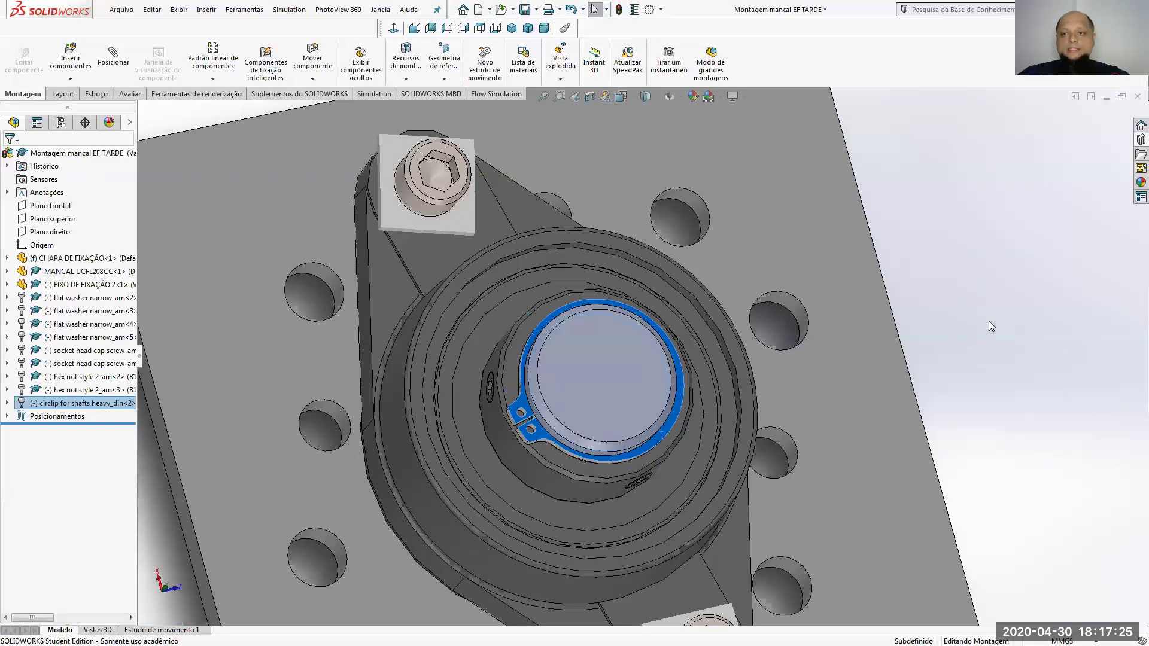
pyautogui.click(988, 320)
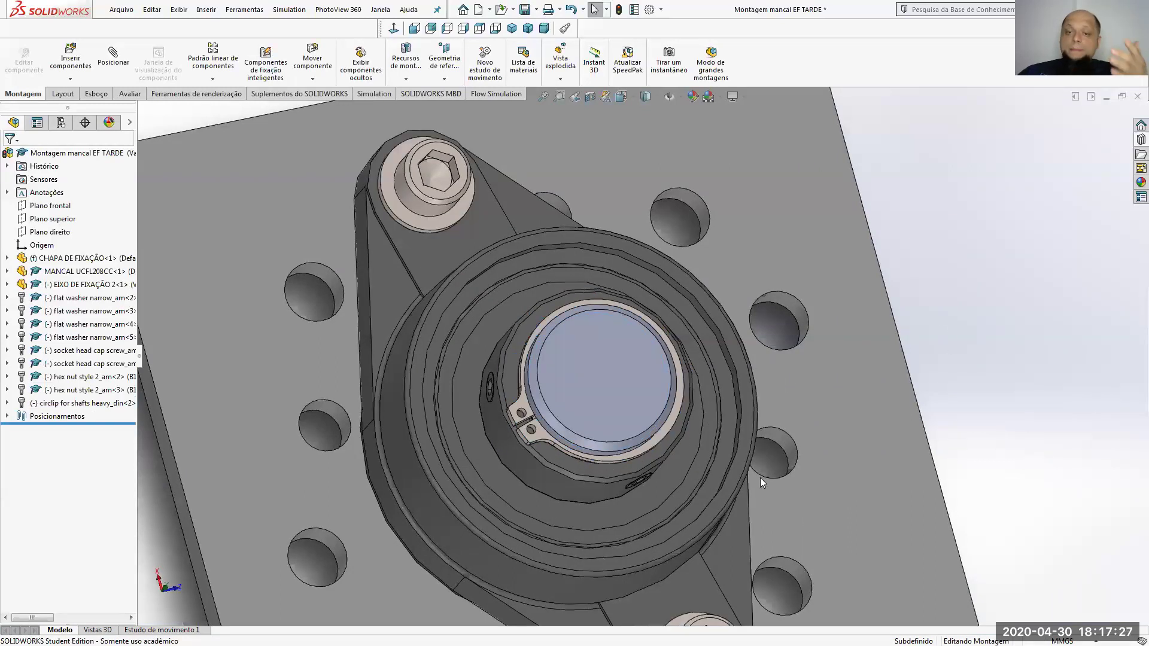
# Inspect the underside of the plate and test whether one seated hex nut can be turned on its screw.
pyautogui.scroll(-3, 760, 475)
pyautogui.scroll(4, 723, 506)
pyautogui.moveTo(722, 506); pyautogui.dragTo(741, 265, button='middle')
pyautogui.click(648, 533)
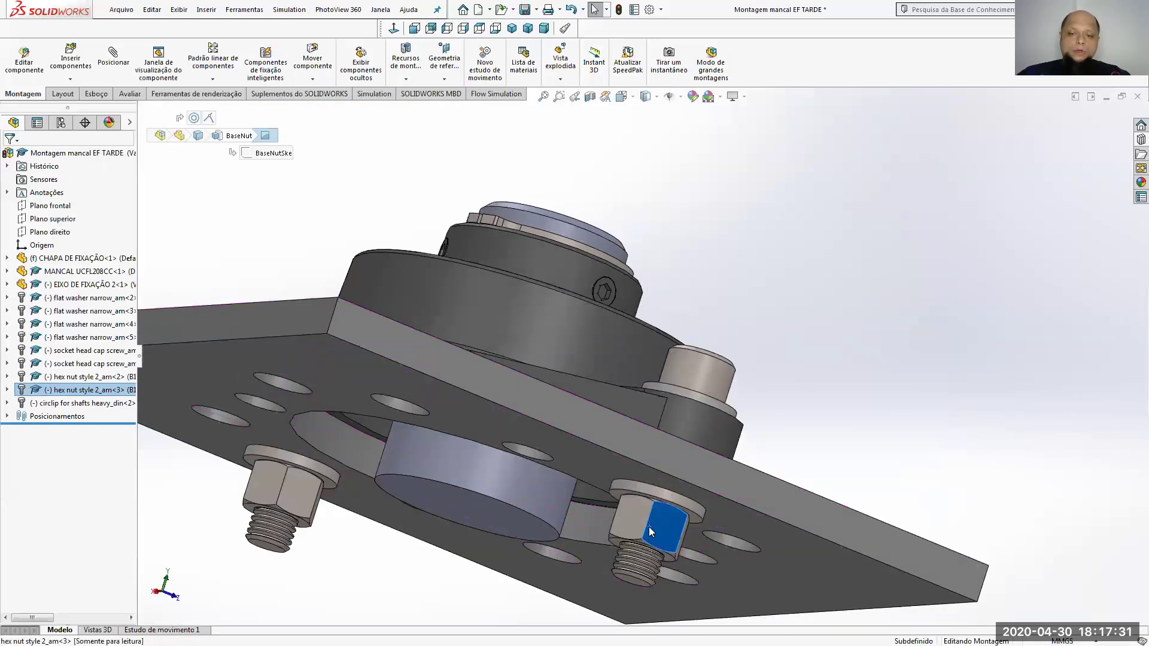
pyautogui.moveTo(645, 529); pyautogui.dragTo(681, 546)
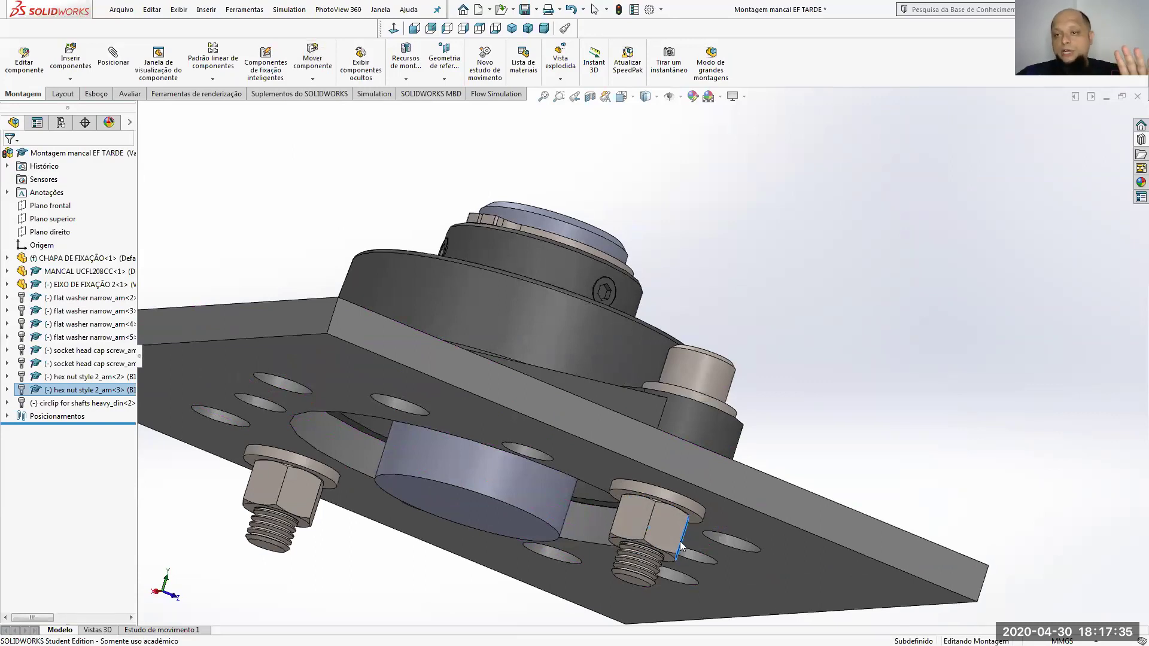
# Clear the nut selection and show the whole assembly in isometric view.
pyautogui.scroll(5, 682, 539)
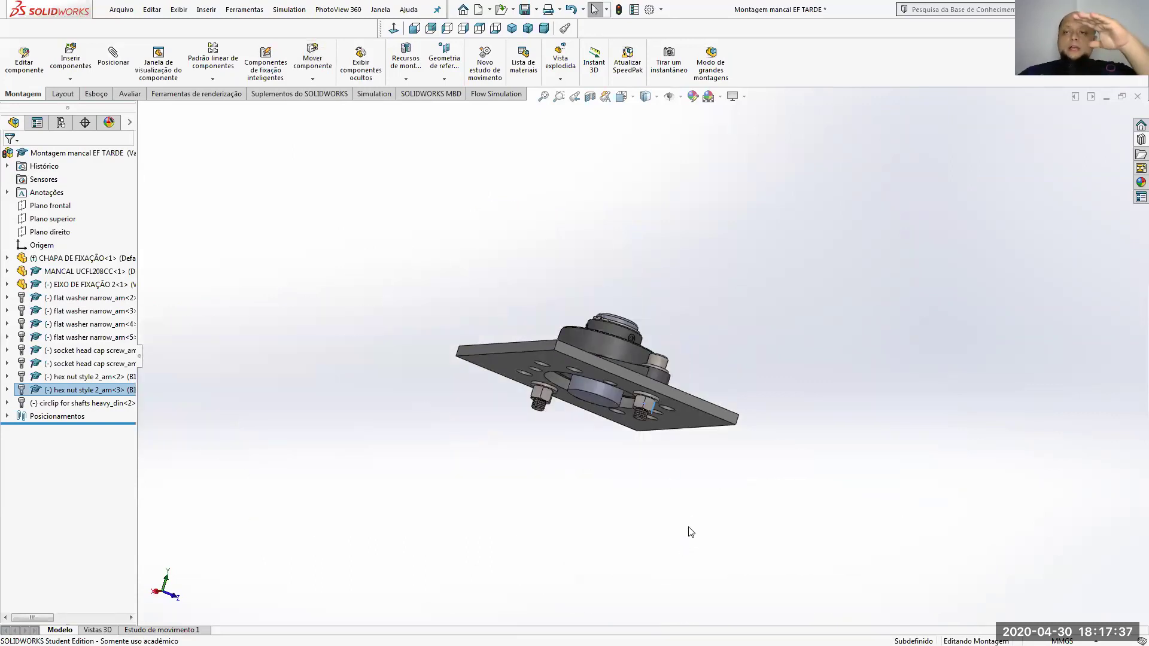
pyautogui.moveTo(691, 531); pyautogui.dragTo(666, 325, button='middle')
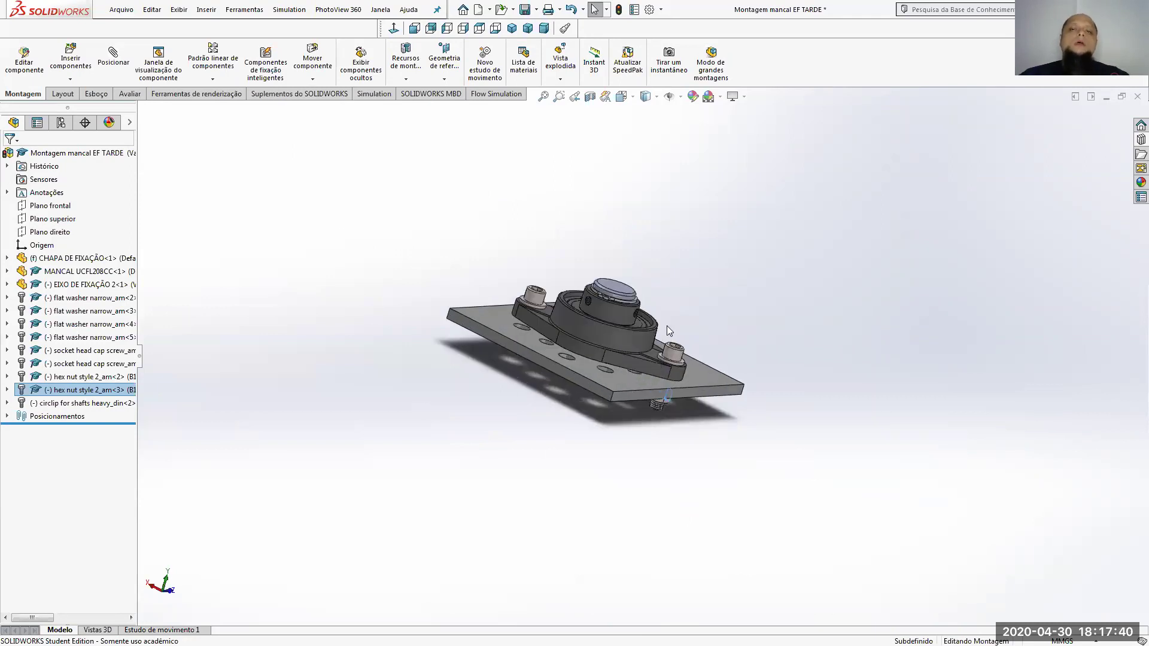
pyautogui.click(623, 97)
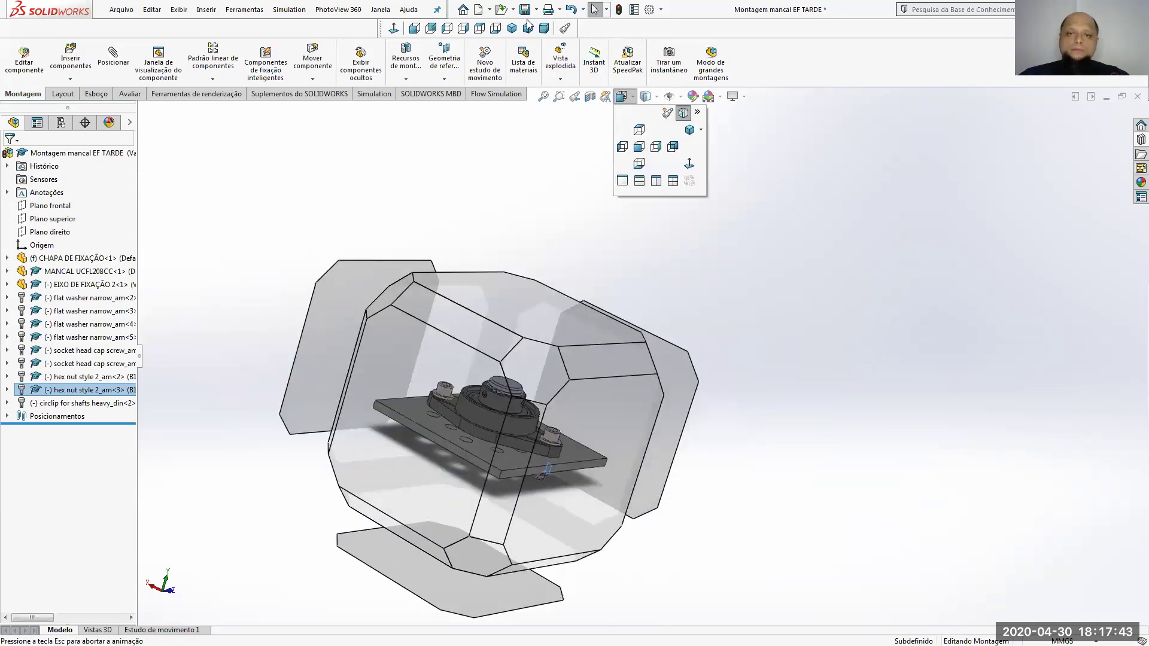
pyautogui.click(528, 27)
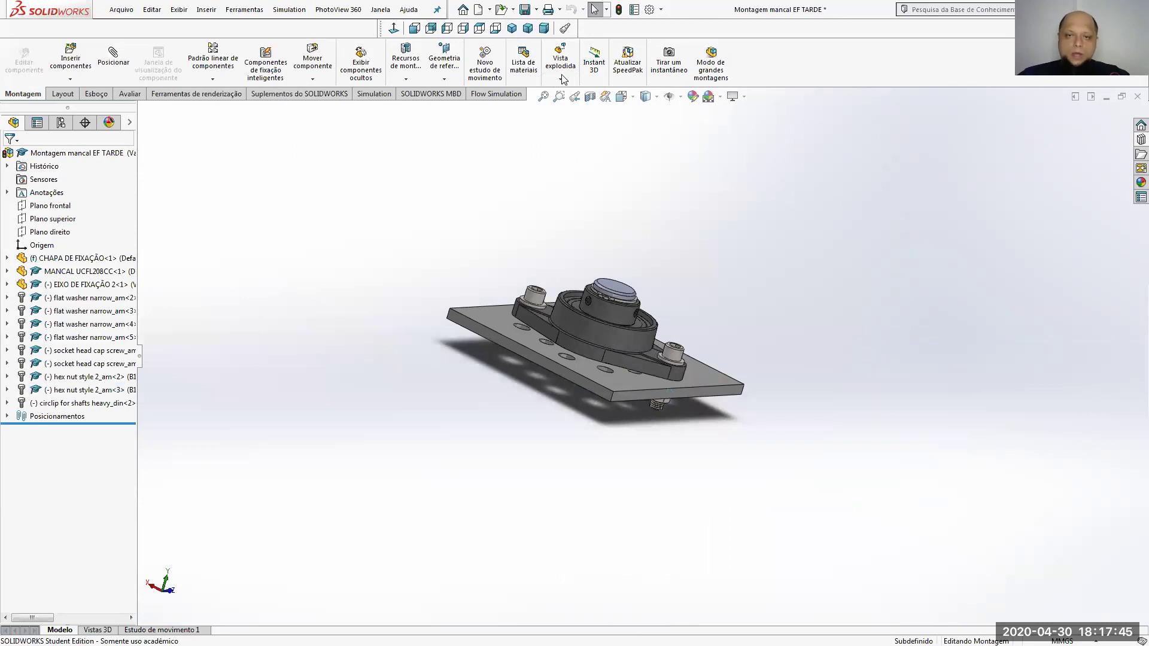
pyautogui.click(511, 28)
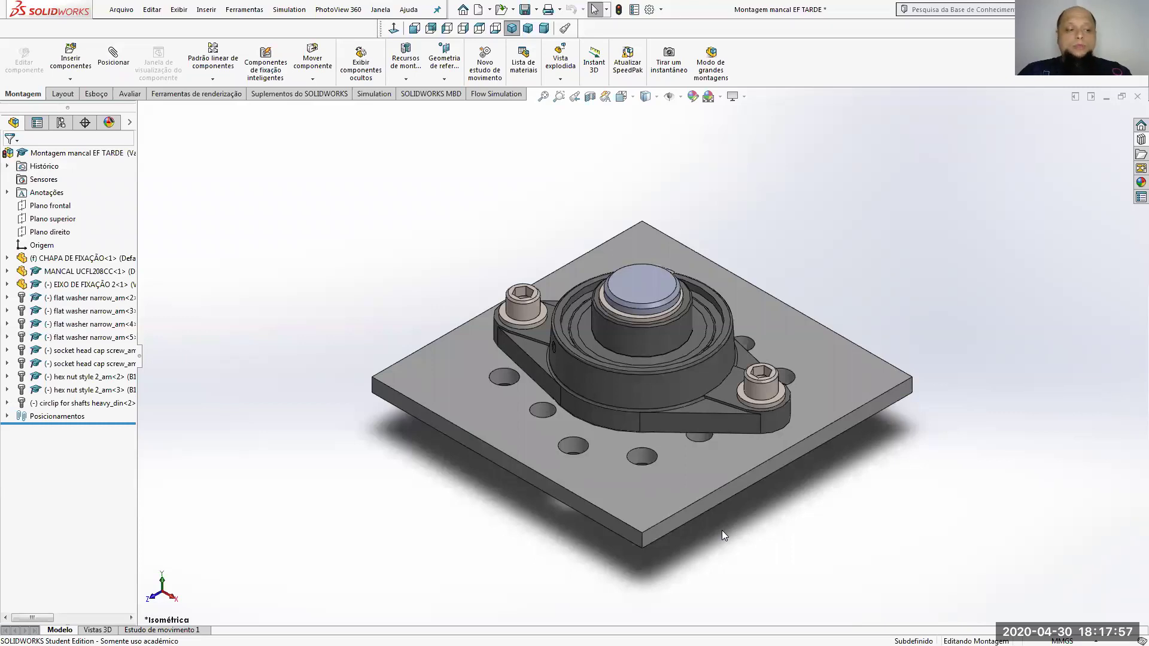
# Change the length of one M12 Allen screw to 45 mm by editing its Toolbox component.
pyautogui.moveTo(636, 509); pyautogui.dragTo(542, 481, button='middle')
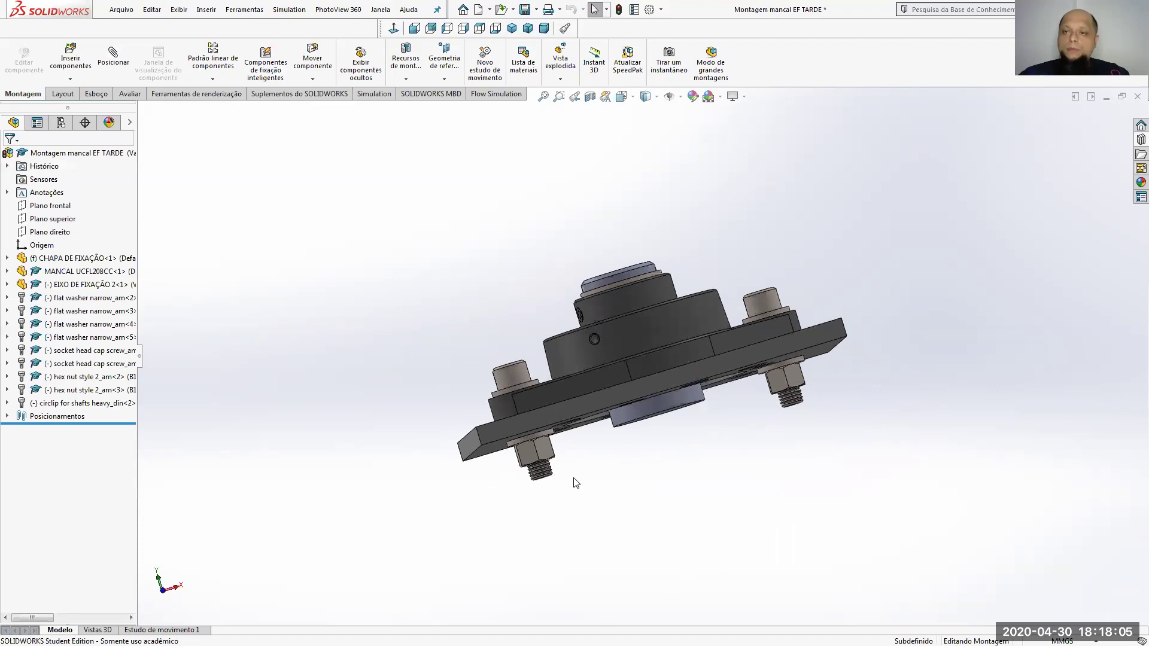
pyautogui.scroll(-1, 573, 436)
pyautogui.scroll(-1, 485, 454)
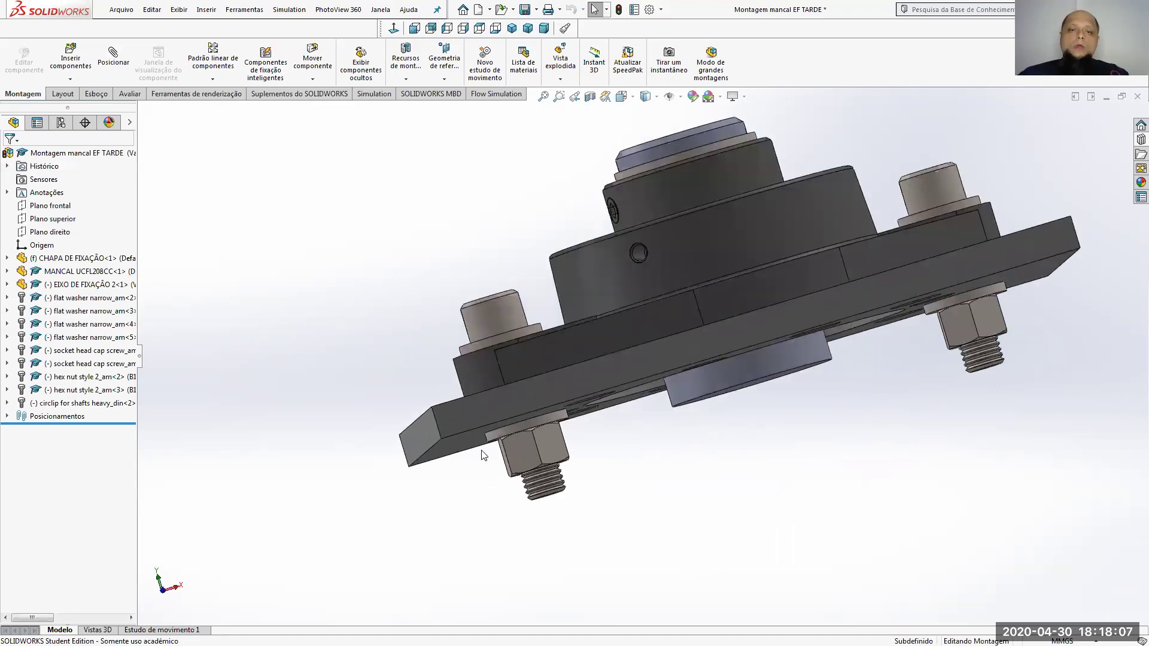
pyautogui.click(493, 324)
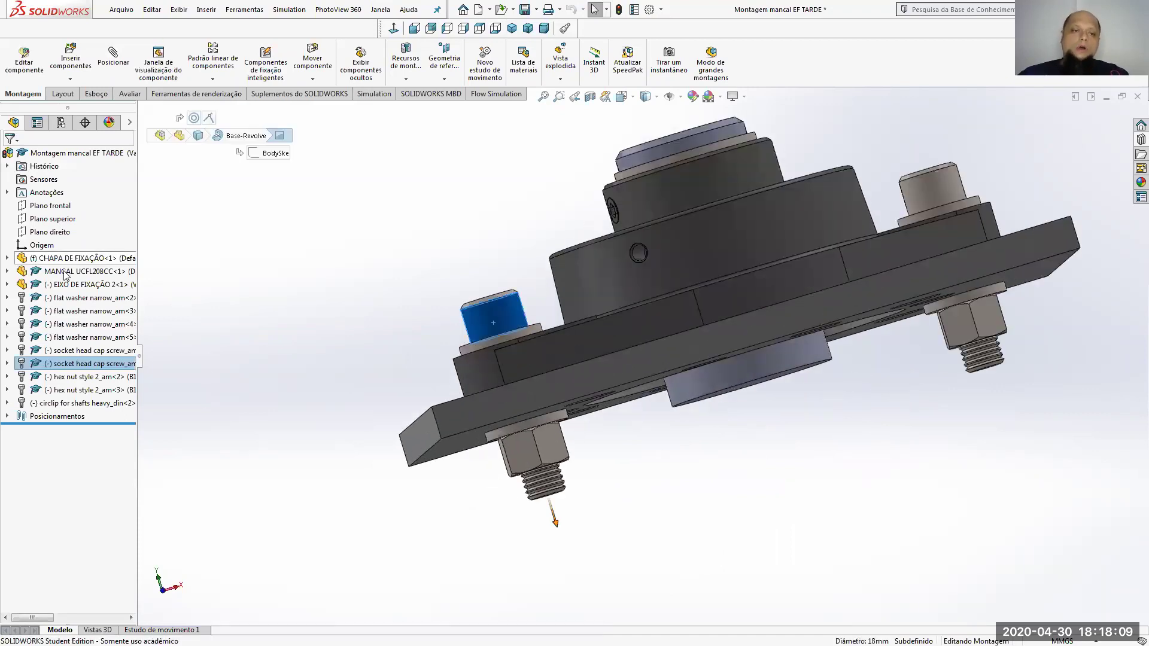
pyautogui.rightClick(61, 364)
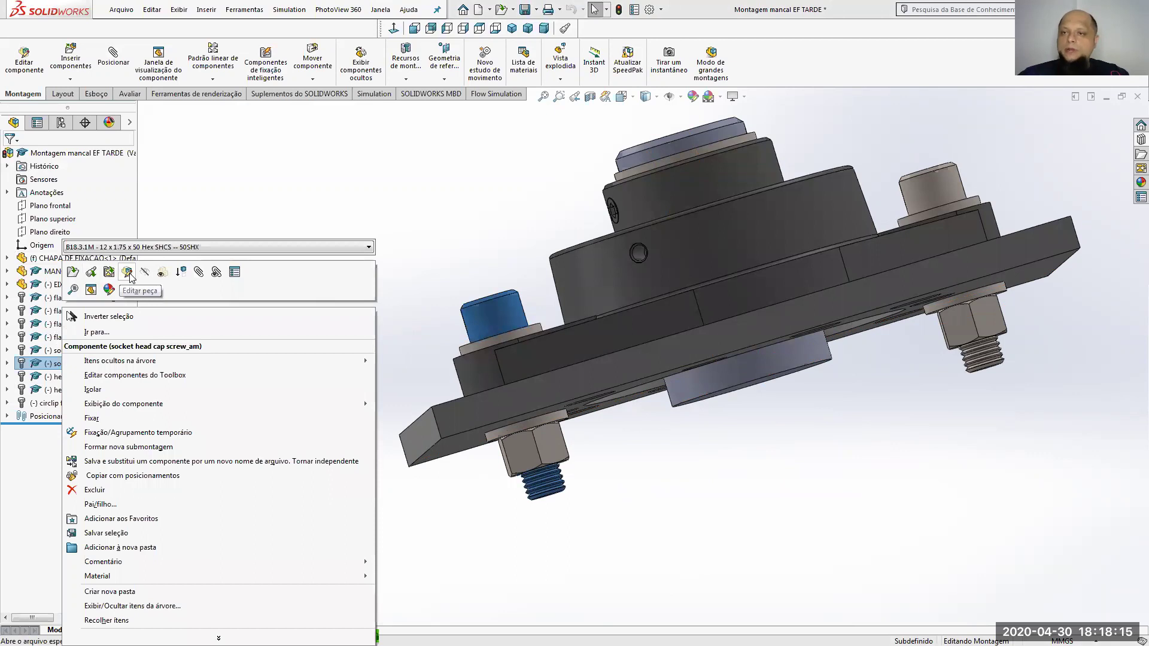
pyautogui.click(187, 377)
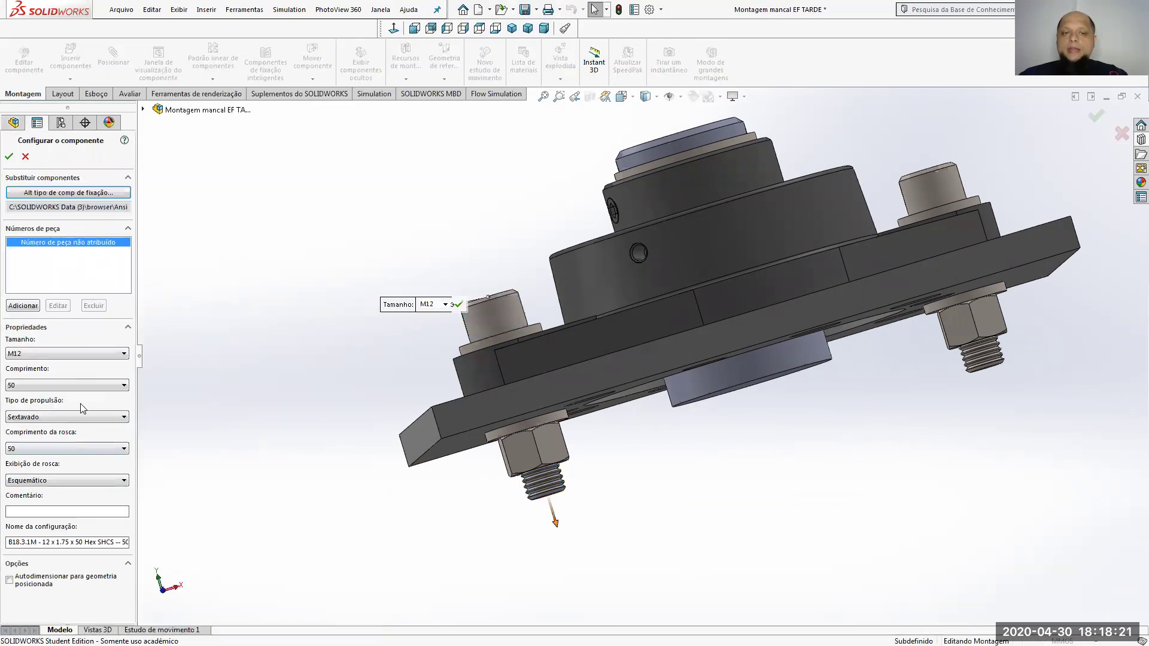
pyautogui.click(37, 384)
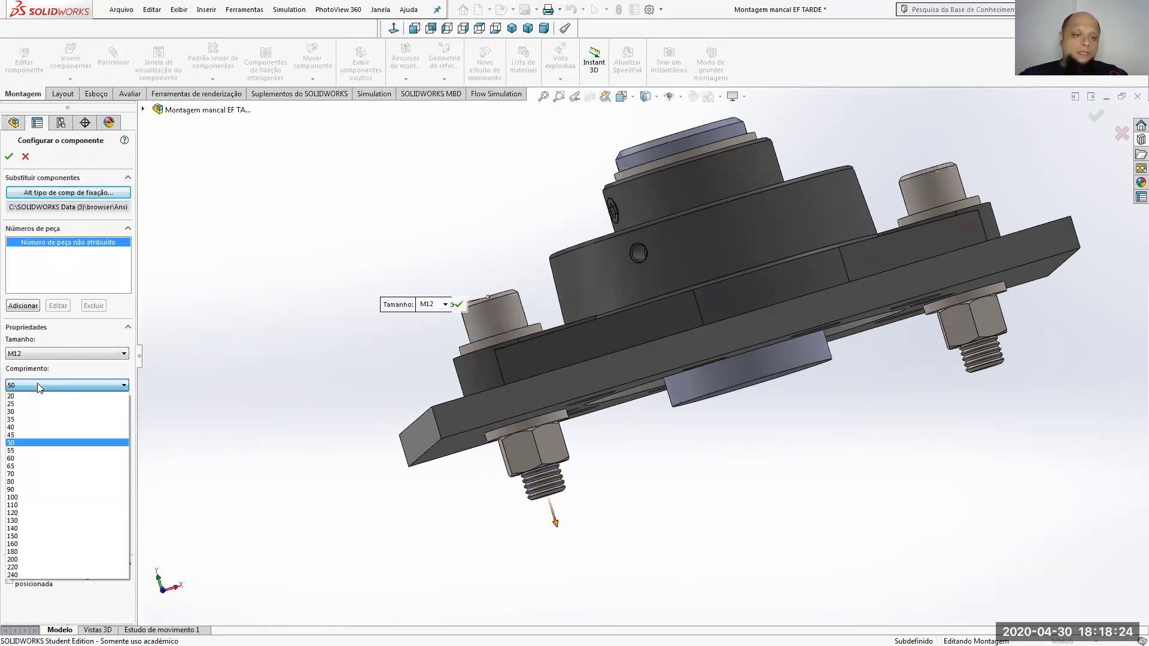
pyautogui.click(24, 435)
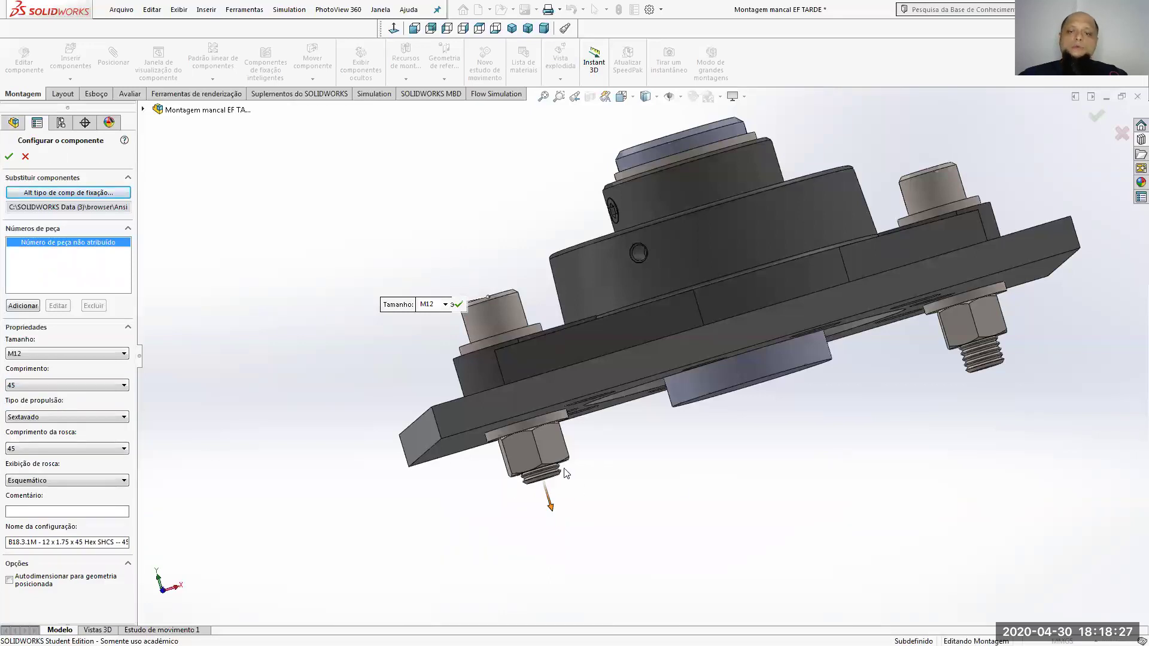
pyautogui.click(9, 156)
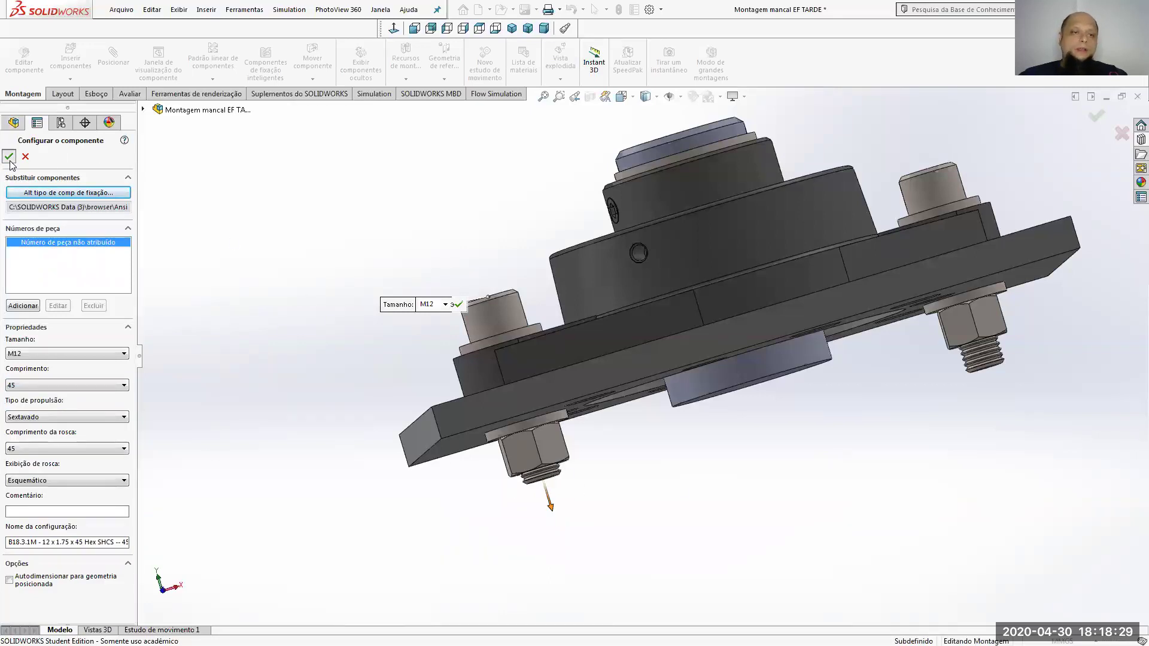
# Set the other M12 Allen screw's length to 45 mm through its Toolbox configuration.
pyautogui.click(933, 192)
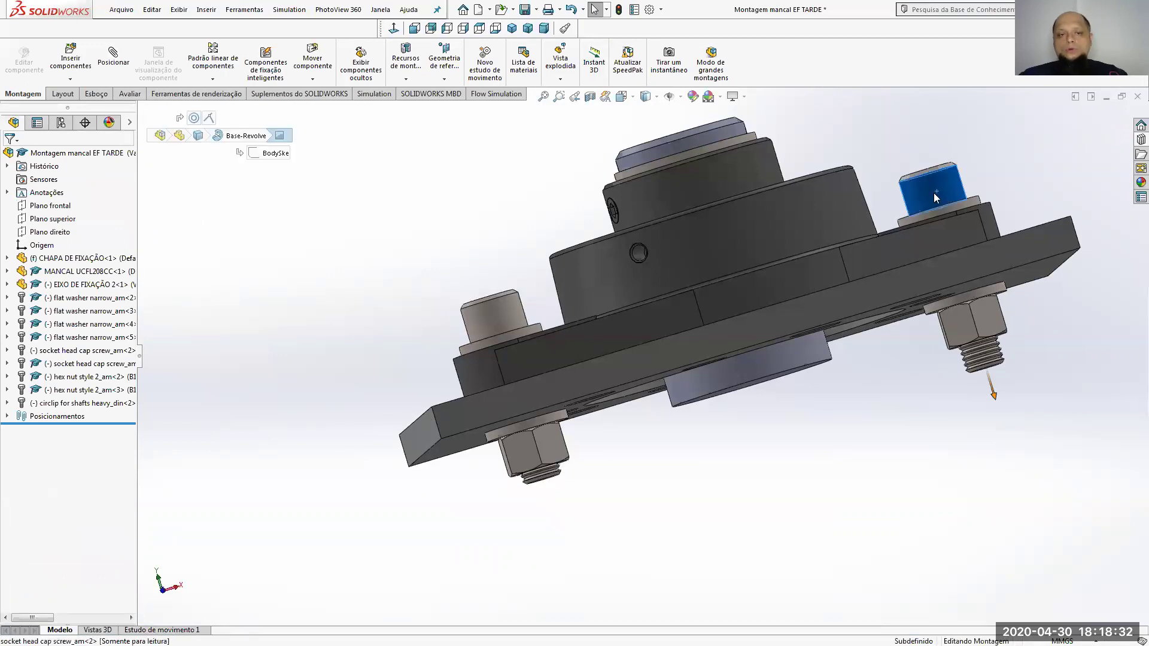
pyautogui.rightClick(79, 352)
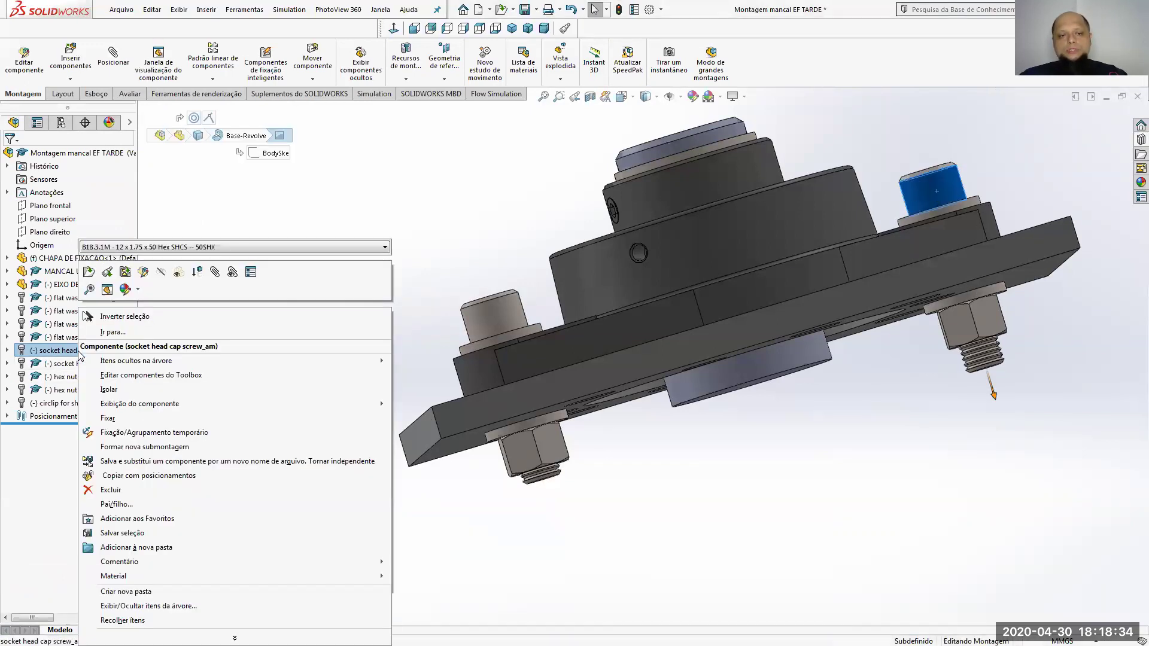
pyautogui.click(164, 377)
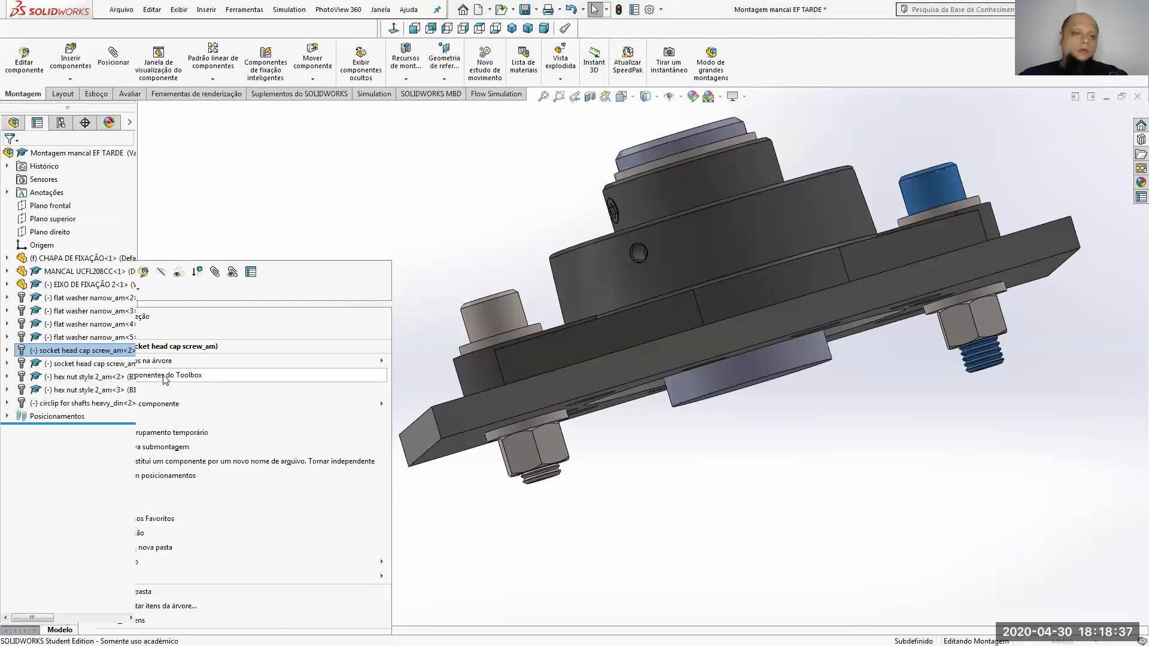
pyautogui.click(29, 384)
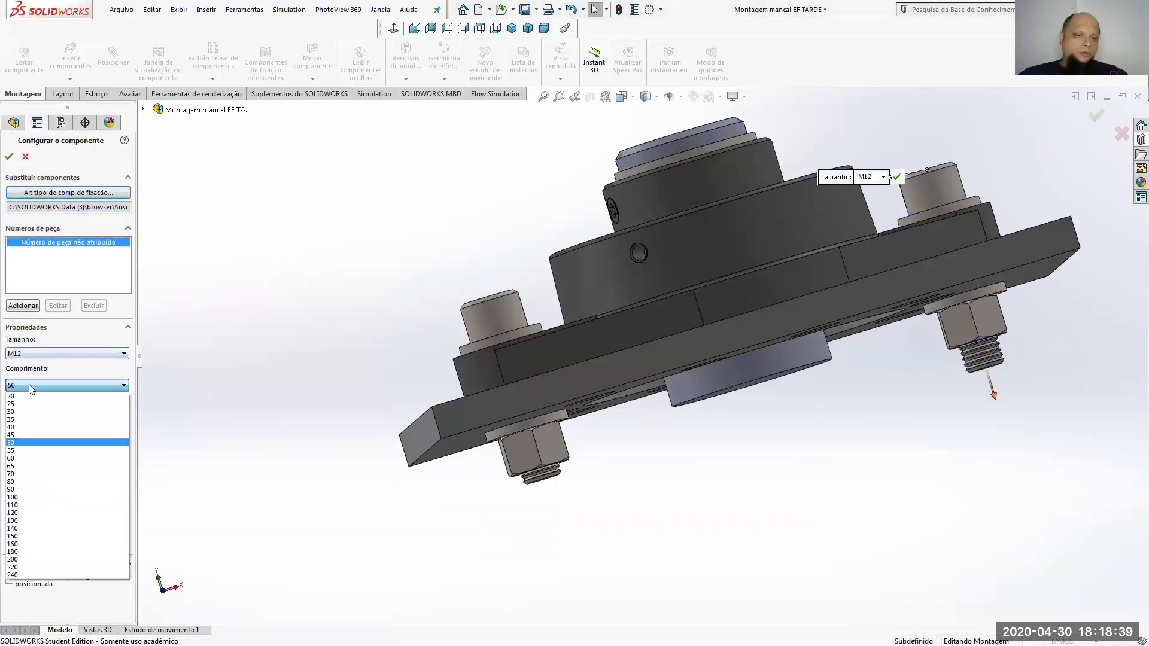
pyautogui.click(39, 435)
pyautogui.click(9, 156)
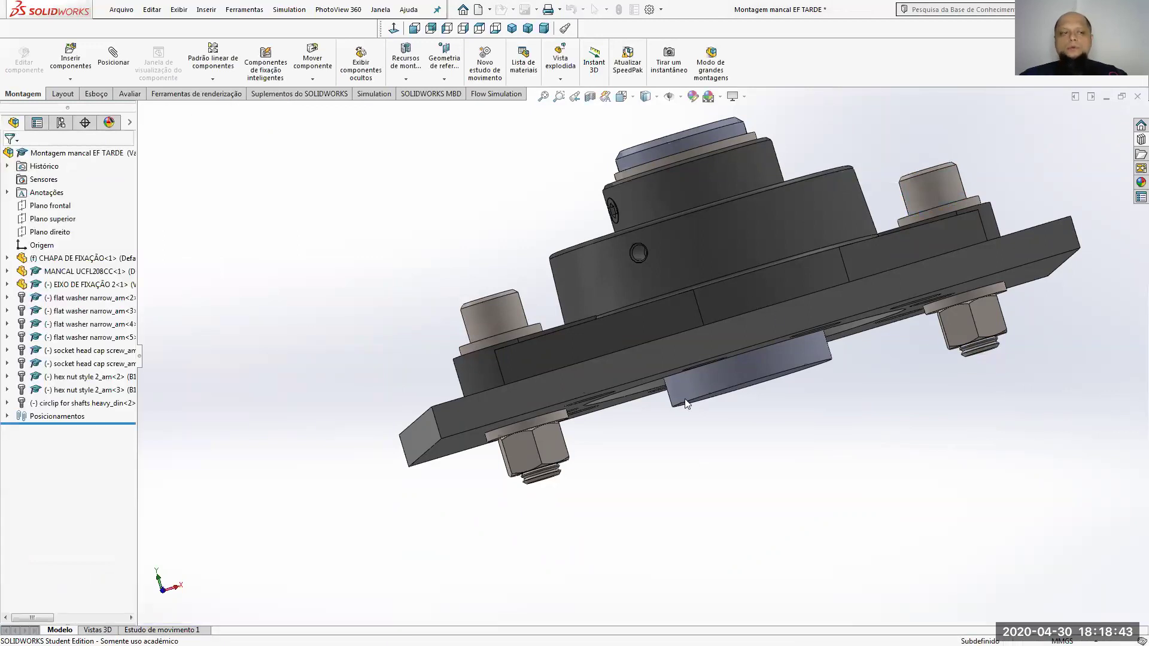
# Show the assembly in isometric view and save it.
pyautogui.scroll(3, 688, 404)
pyautogui.moveTo(797, 341); pyautogui.dragTo(547, 455, button='middle')
pyautogui.click(621, 96)
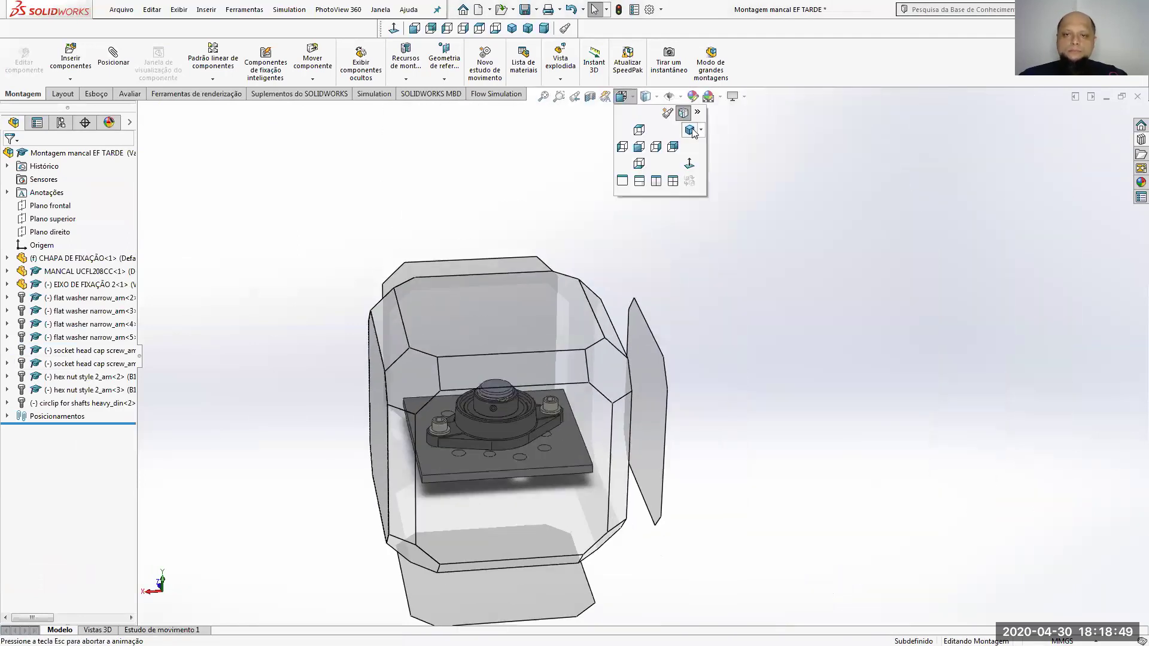
pyautogui.click(695, 133)
pyautogui.click(525, 9)
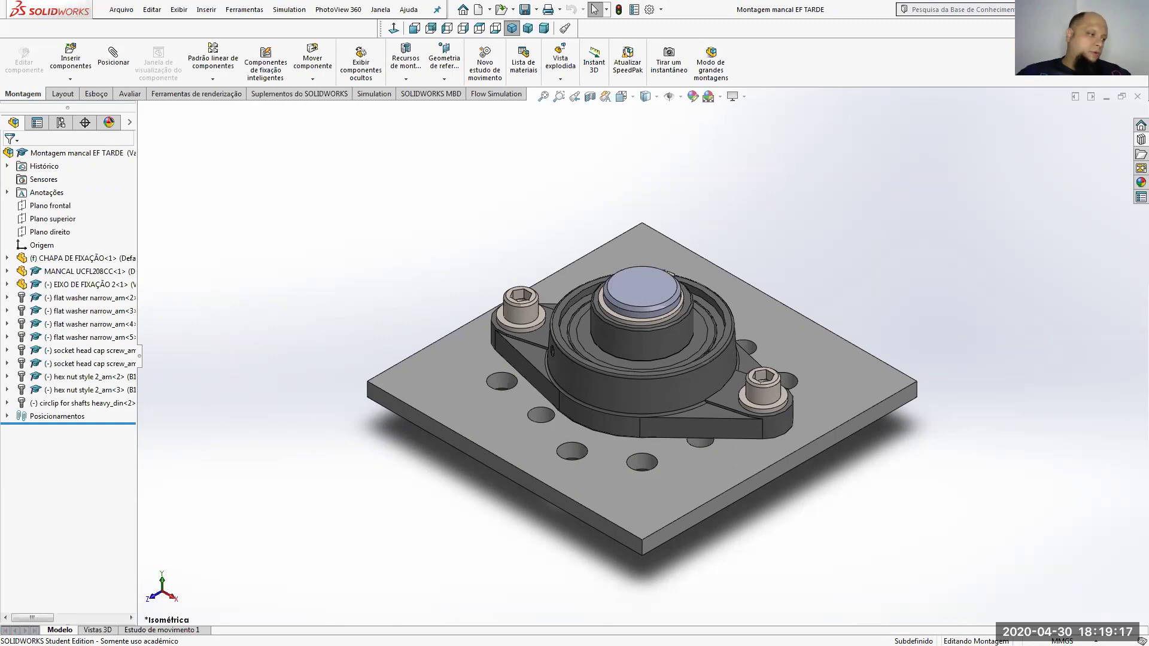
# Switch to the assembly drawing PDF in Acrobat Reader, examine the parts list and section A-A, and return to the SOLIDWORKS assembly.
pyautogui.hotkey('alt', 'Tab')
pyautogui.scroll(3, 510, 486)
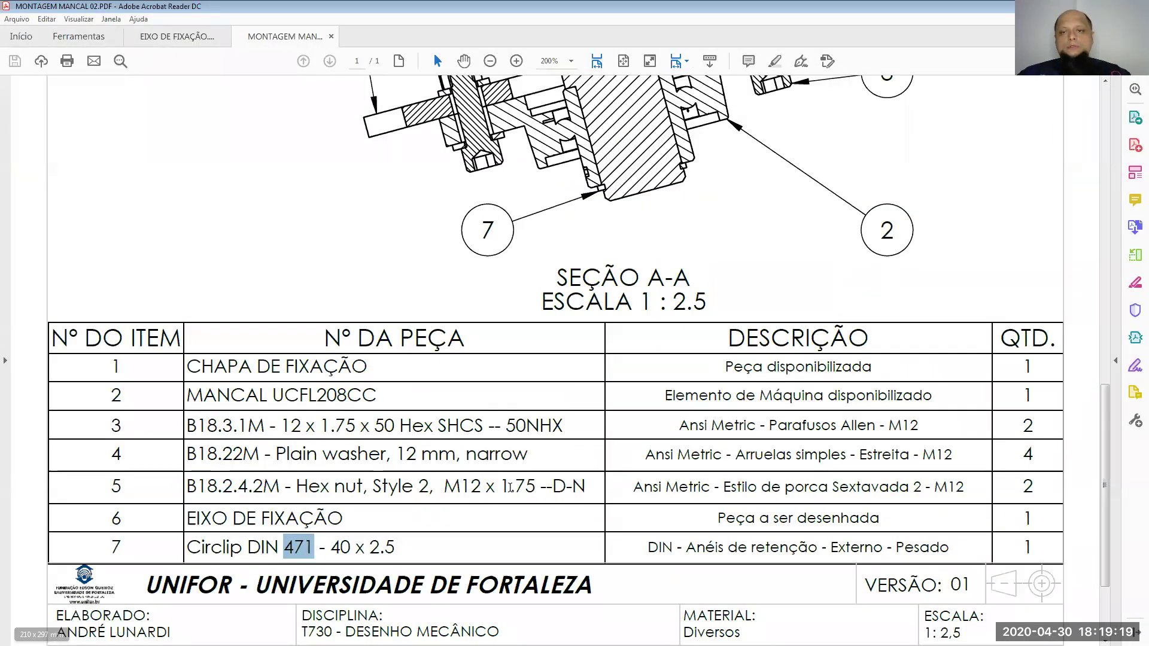
pyautogui.scroll(5, 509, 487)
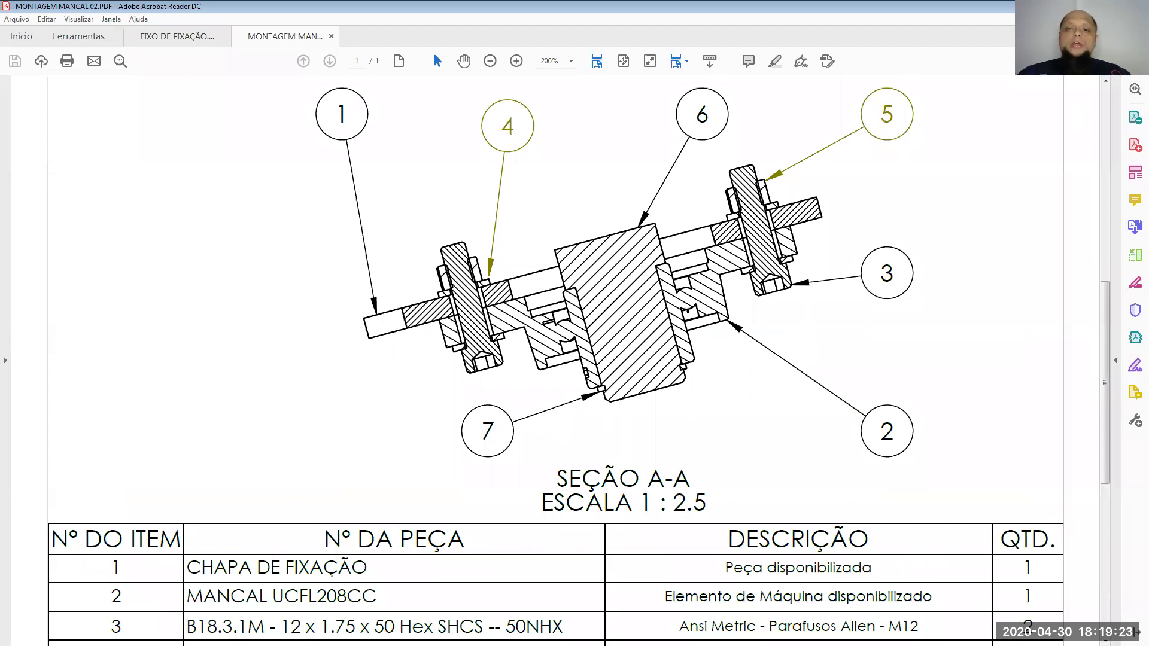
pyautogui.hotkey('alt', 'Tab')
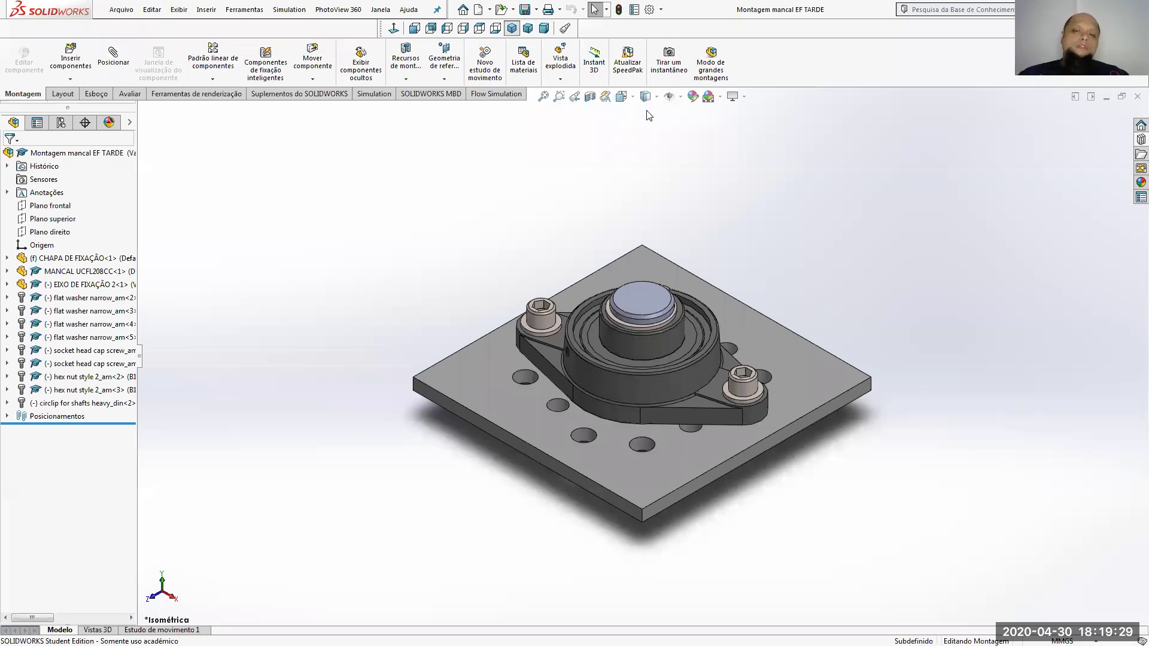
pyautogui.hotkey('shift', 'z')
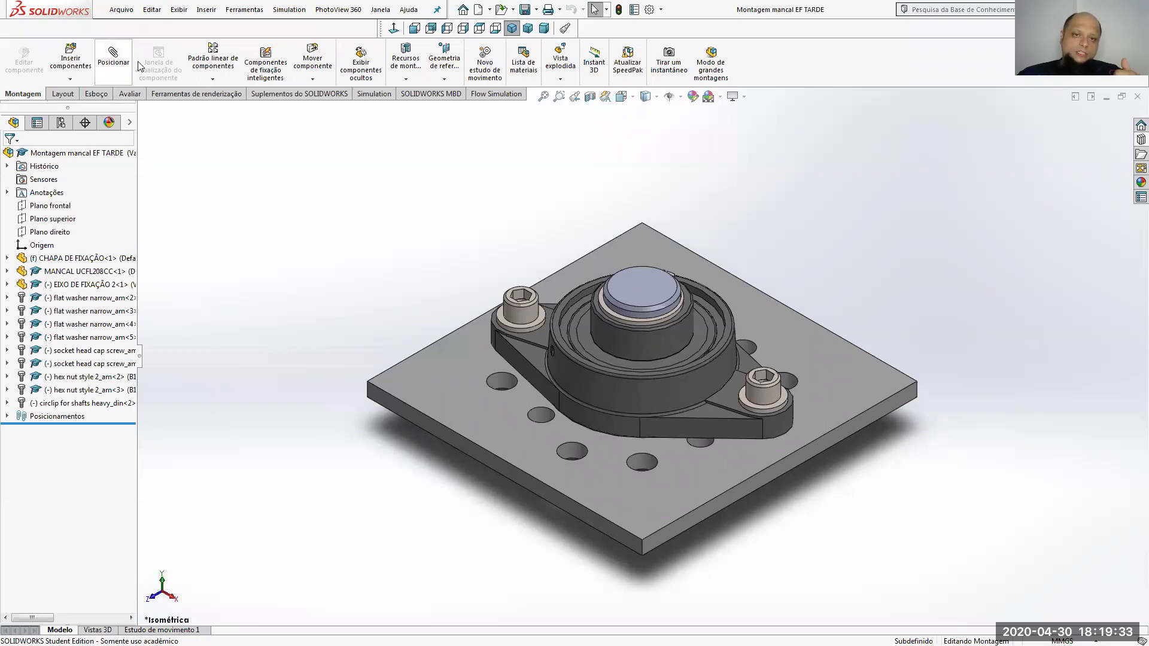
# Start an exploded view of the assembly with the regular translate-and-rotate step type, widening the settings pane.
pyautogui.click(563, 70)
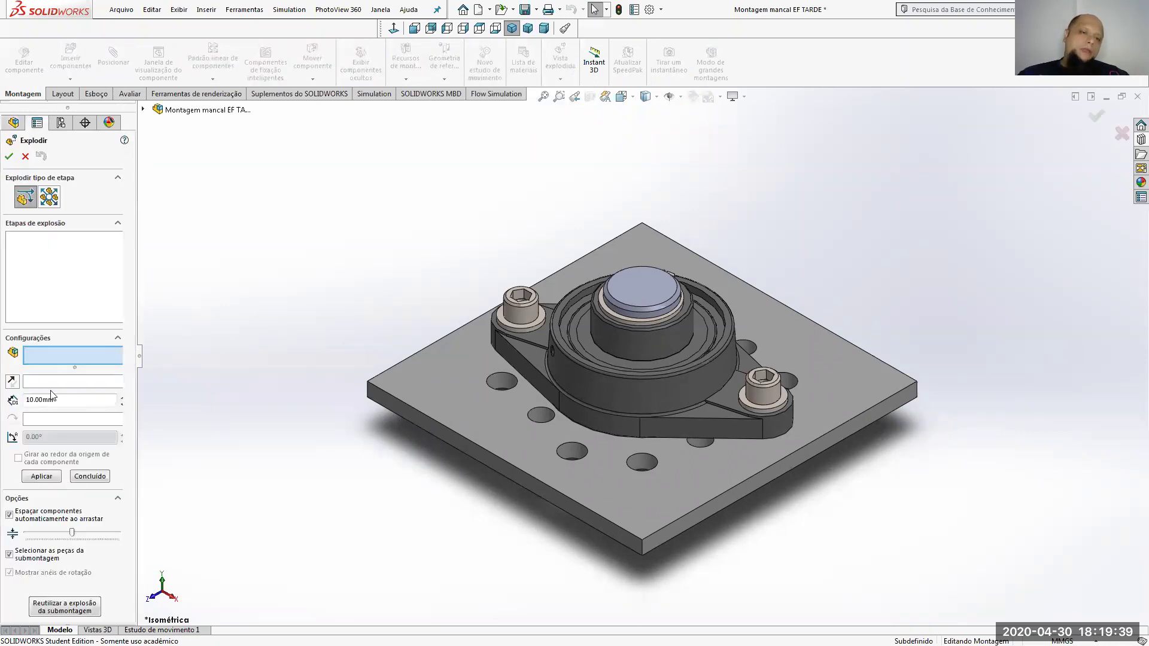
pyautogui.moveTo(137, 262); pyautogui.dragTo(197, 262)
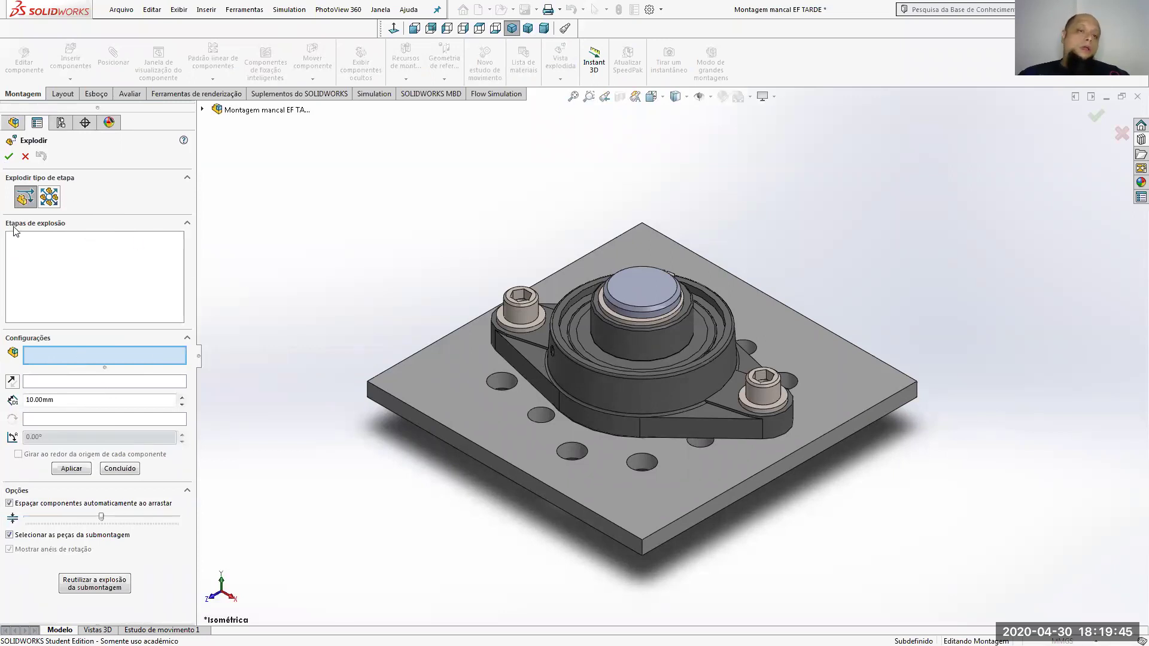
pyautogui.click(47, 198)
pyautogui.click(25, 197)
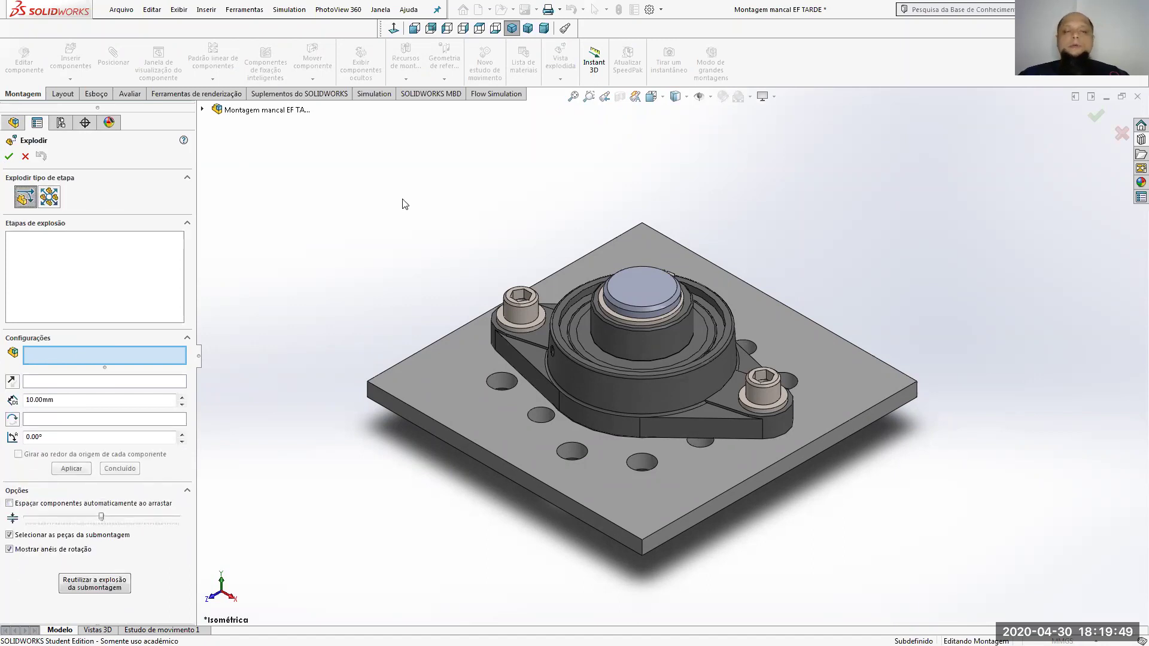
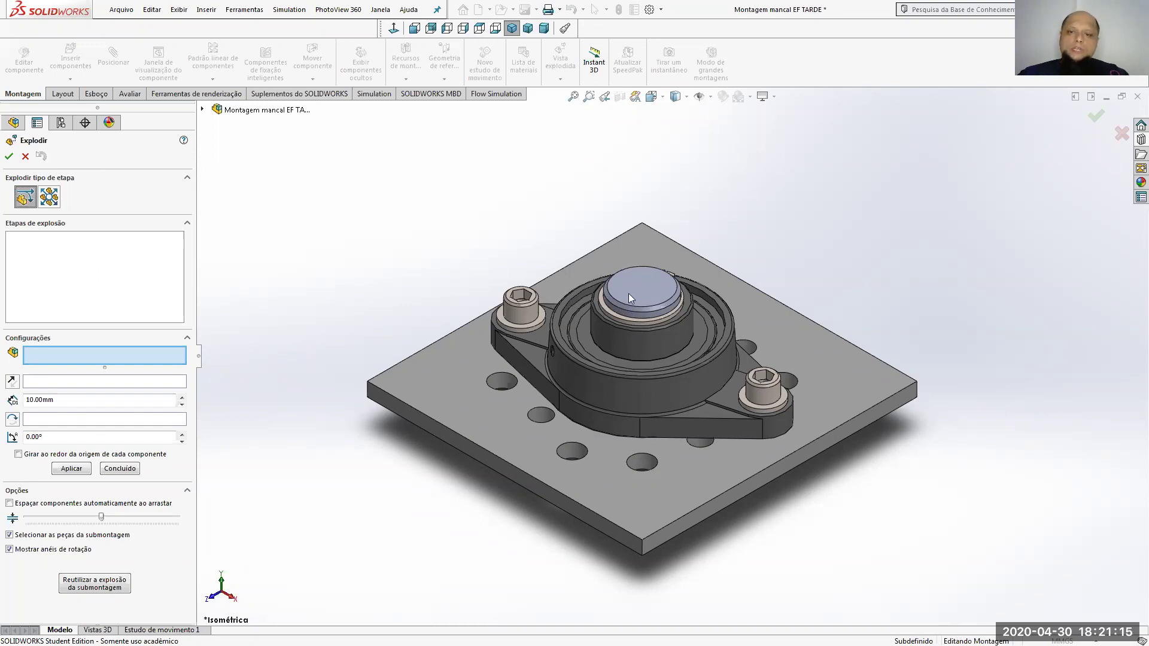
# Create an explode step that moves the shaft retaining ring 60 mm along the Z axis in the reversed direction.
pyautogui.scroll(-4, 625, 326)
pyautogui.click(621, 321)
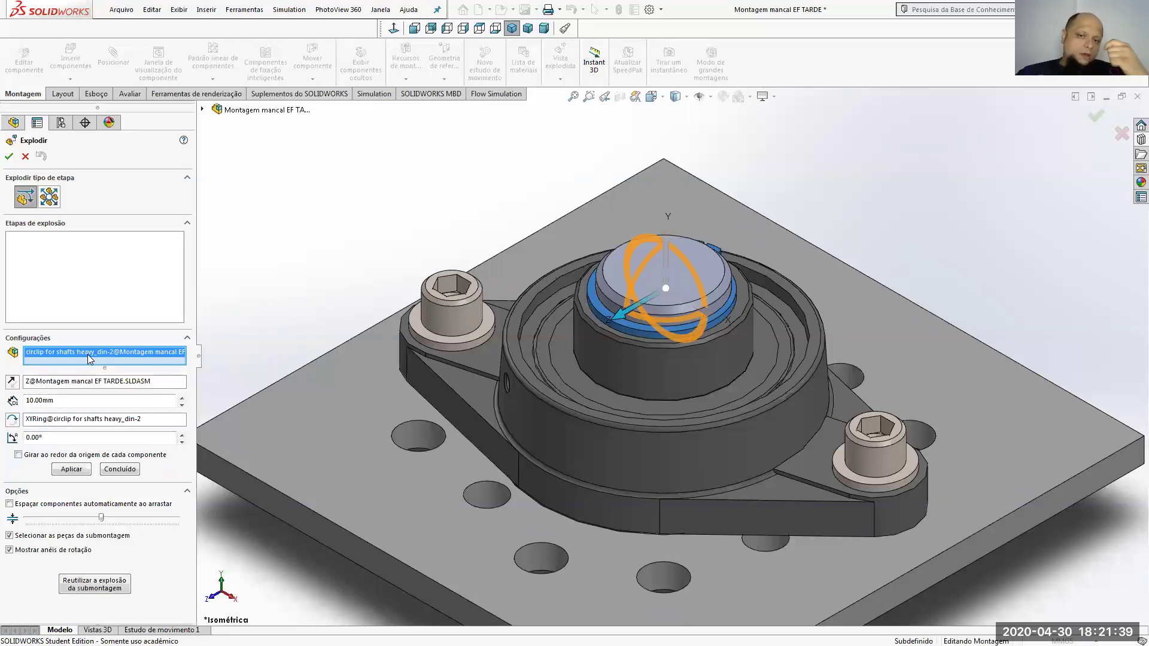
pyautogui.click(83, 399)
pyautogui.hotkey('ctrl', 'a')
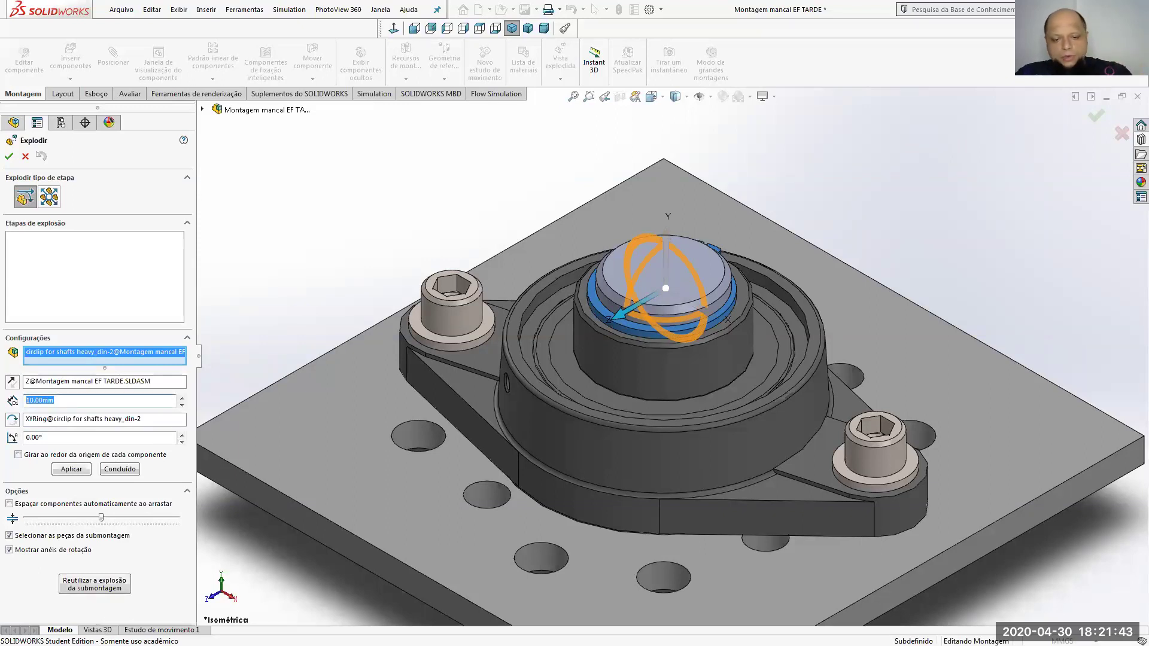
pyautogui.write('60')
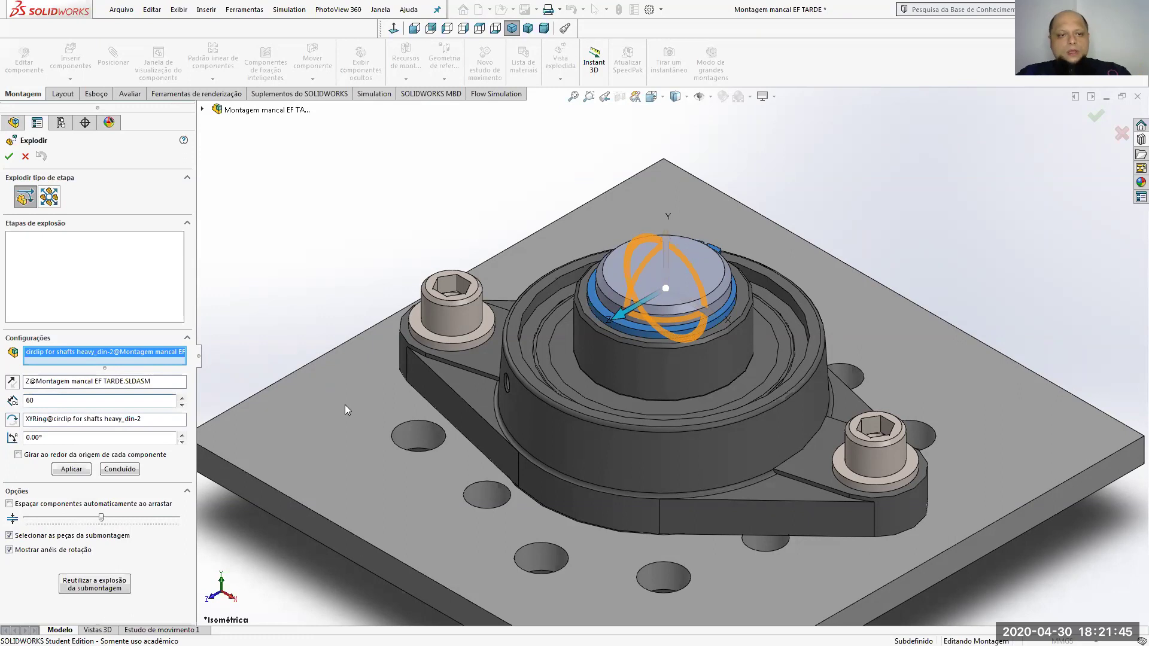
pyautogui.scroll(4, 715, 322)
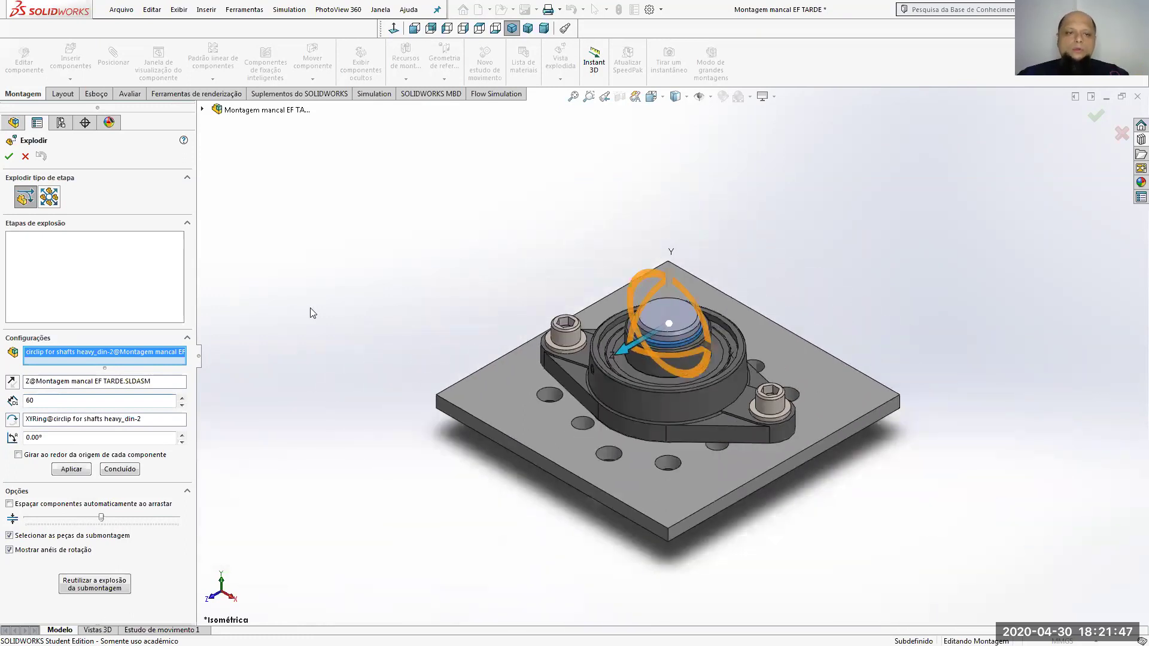
pyautogui.click(71, 470)
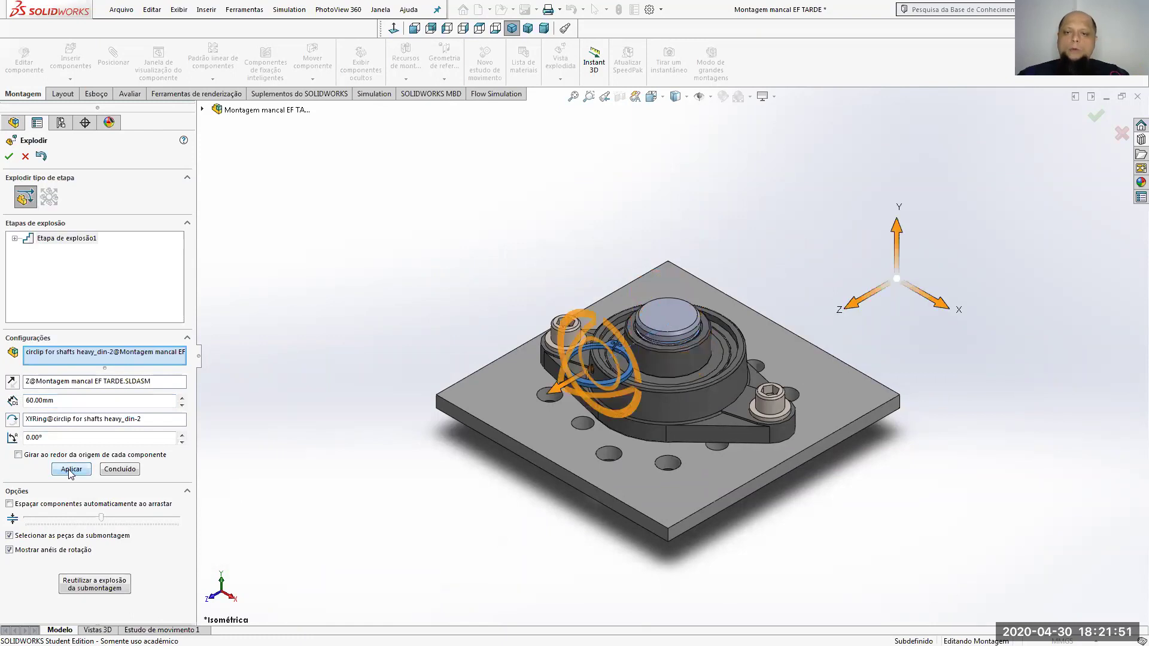
pyautogui.click(15, 386)
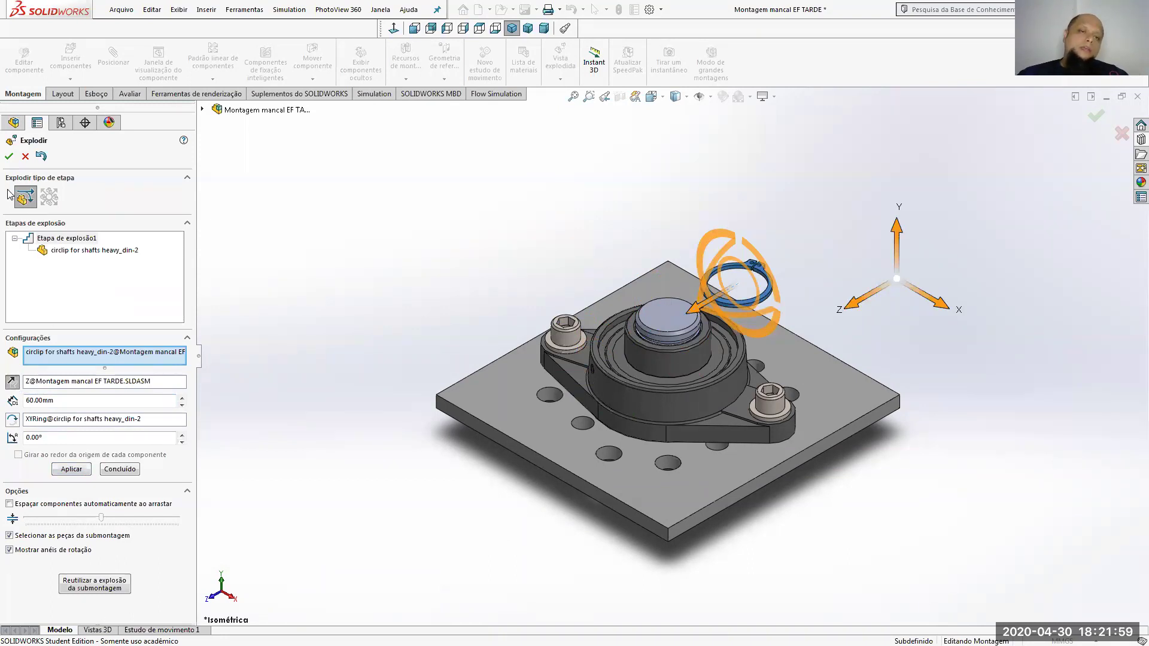
pyautogui.click(113, 472)
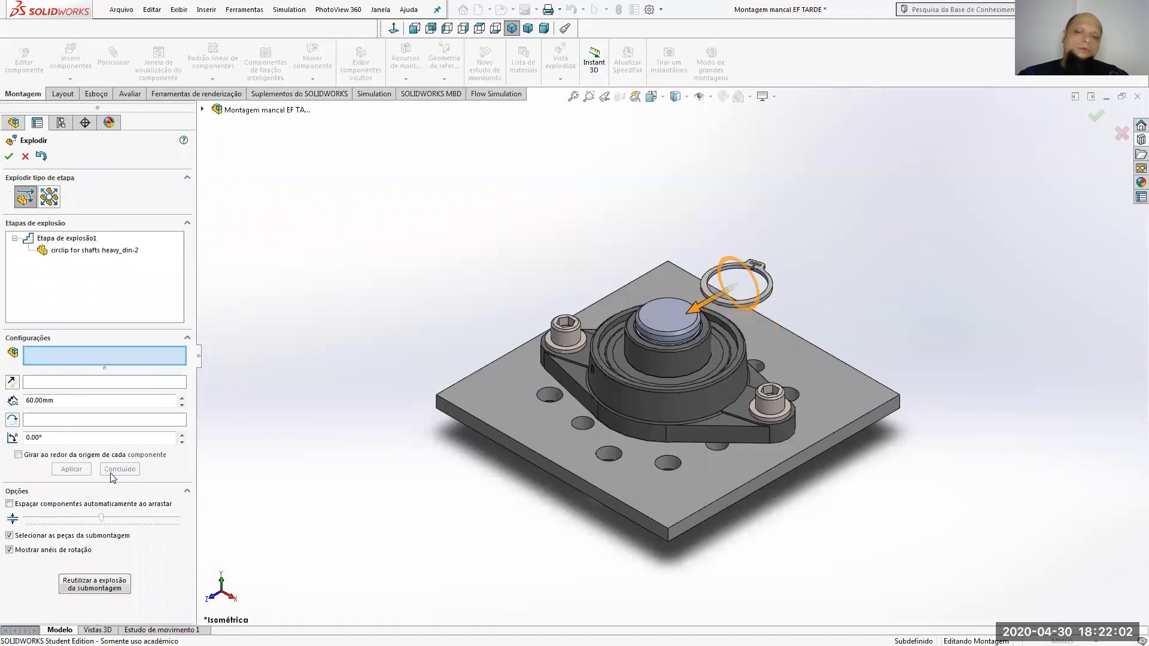
# Add an explode step that moves the retaining ring 200 mm upward along the Y axis.
pyautogui.click(764, 276)
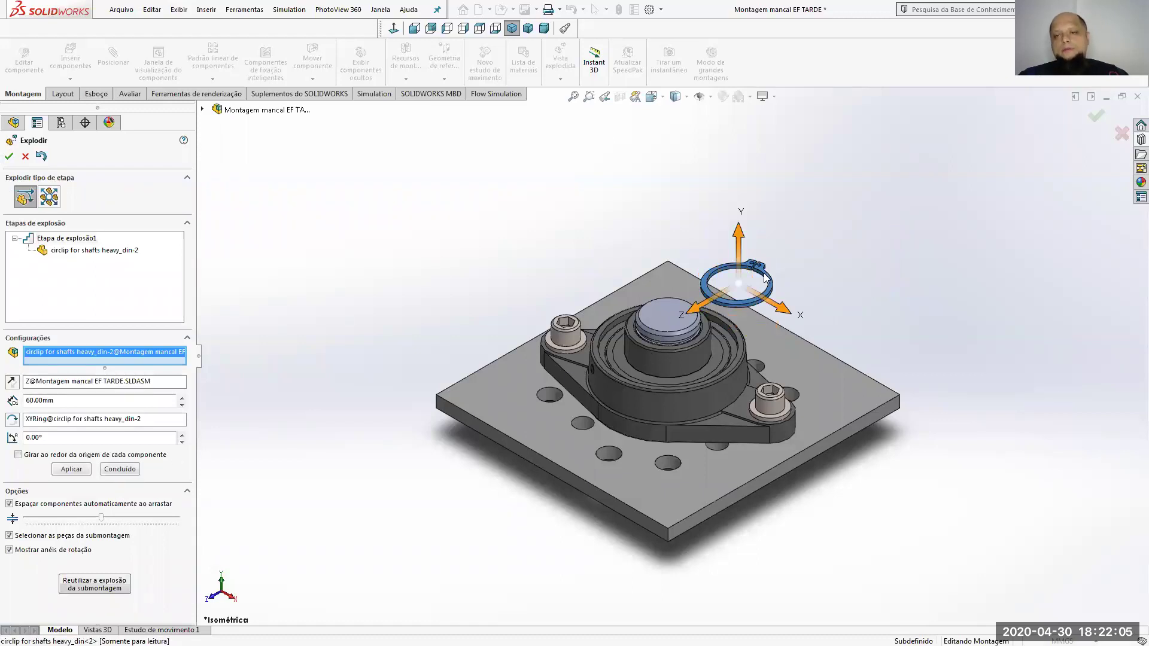
pyautogui.click(737, 231)
pyautogui.doubleClick(84, 401)
pyautogui.write('200')
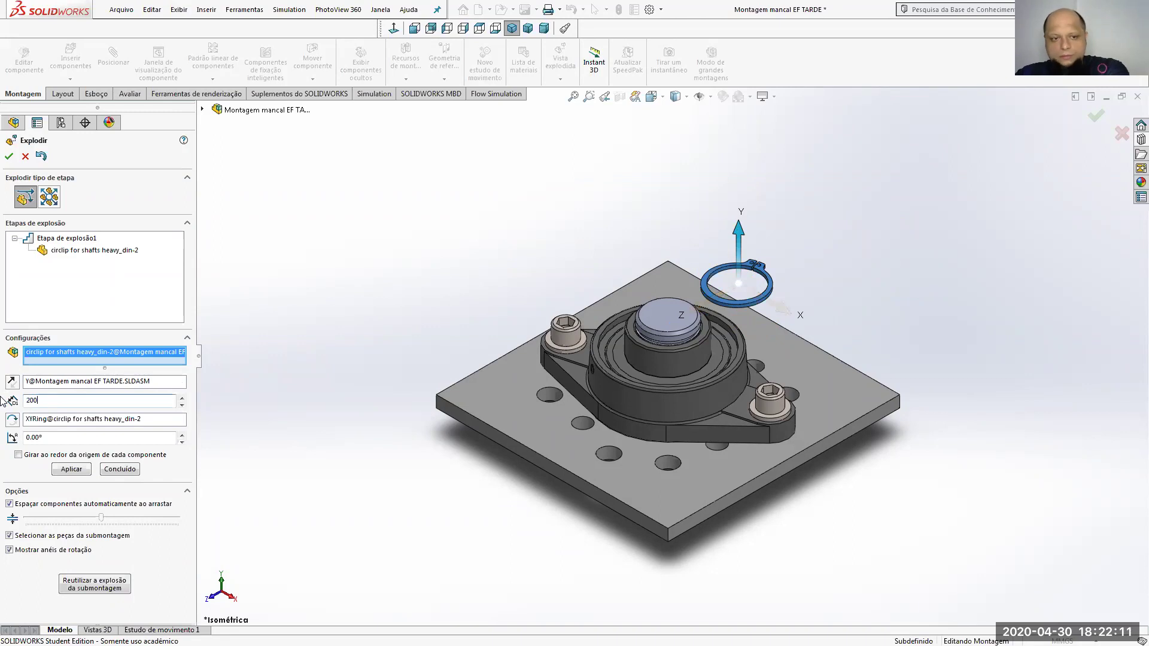
pyautogui.click(75, 469)
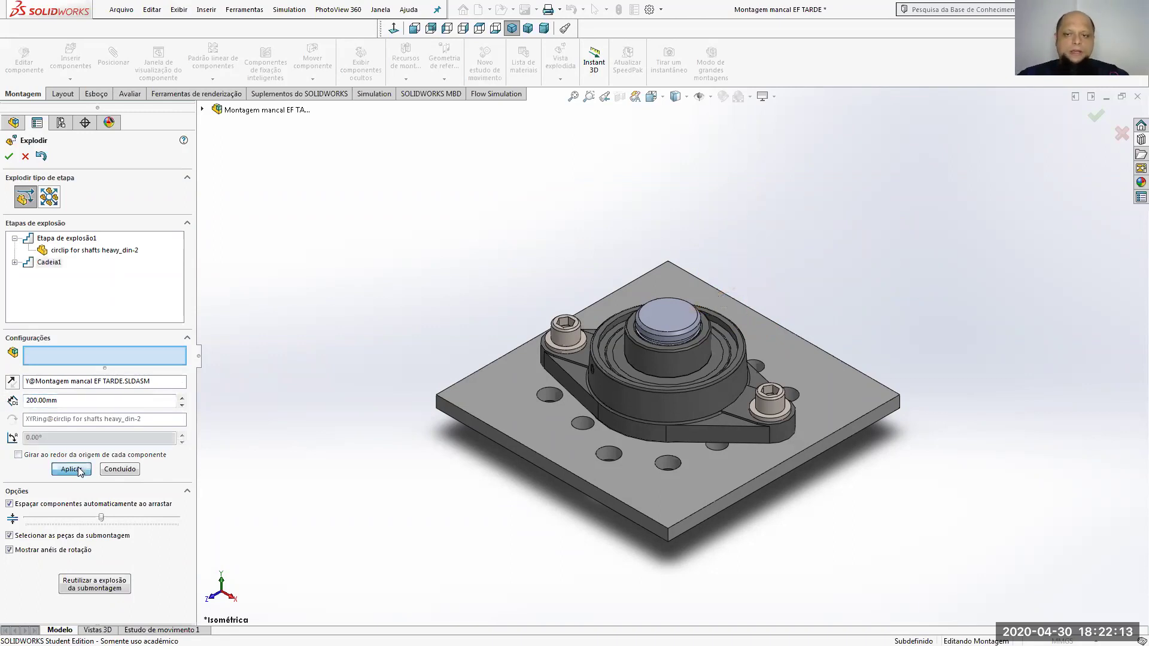
pyautogui.scroll(4, 739, 288)
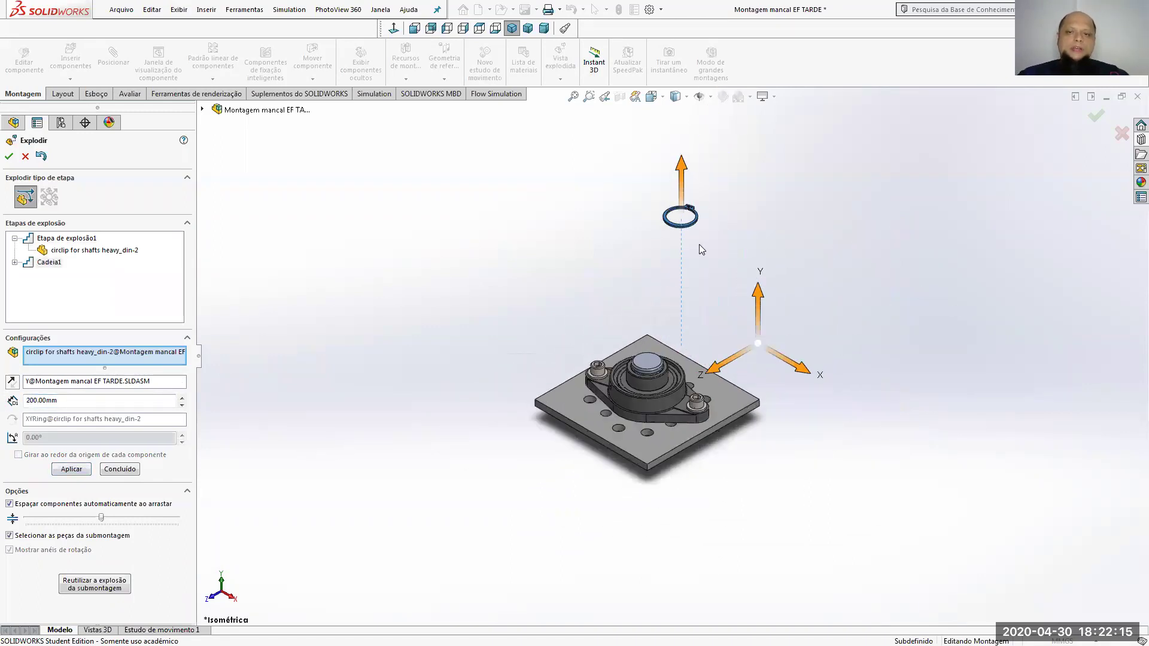
pyautogui.scroll(-2, 699, 246)
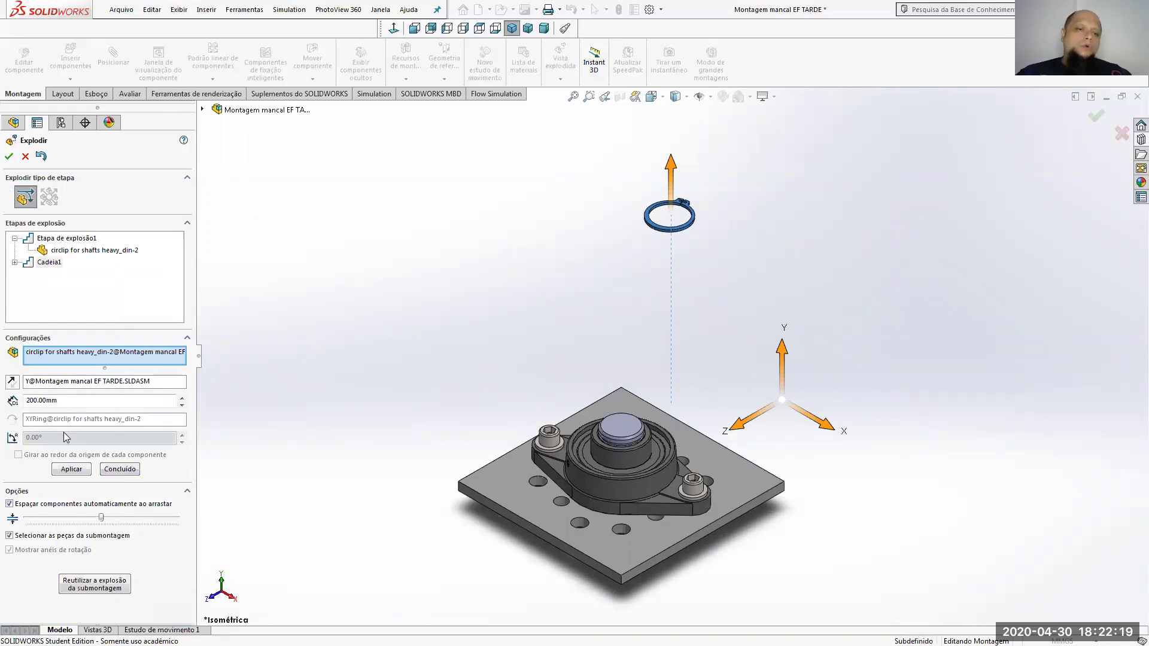
# Complete the retaining ring step and add an explode step moving the fixing shaft 200 mm downward along the Y axis.
pyautogui.click(118, 472)
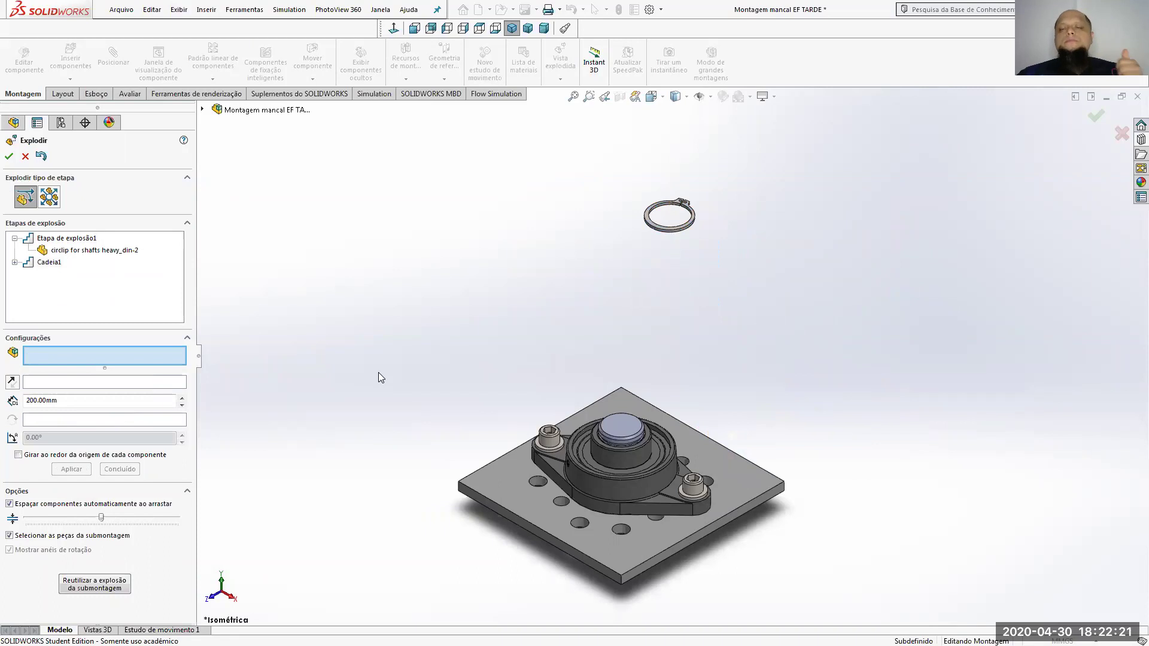
pyautogui.scroll(4, 378, 372)
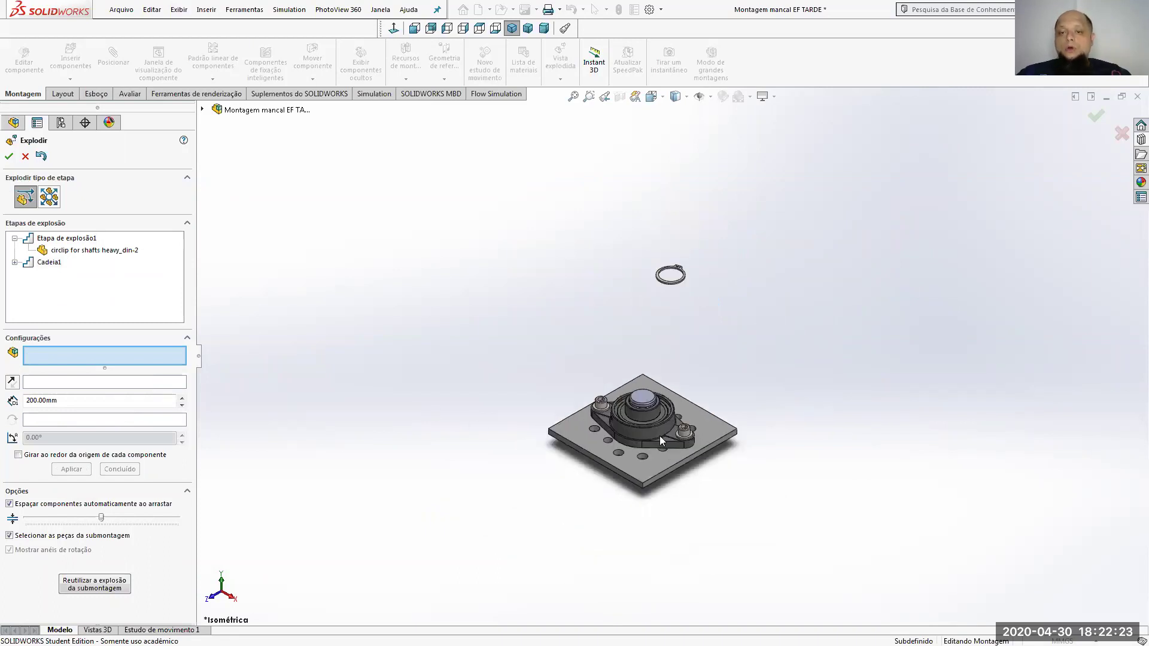
pyautogui.scroll(-4, 646, 413)
pyautogui.click(635, 352)
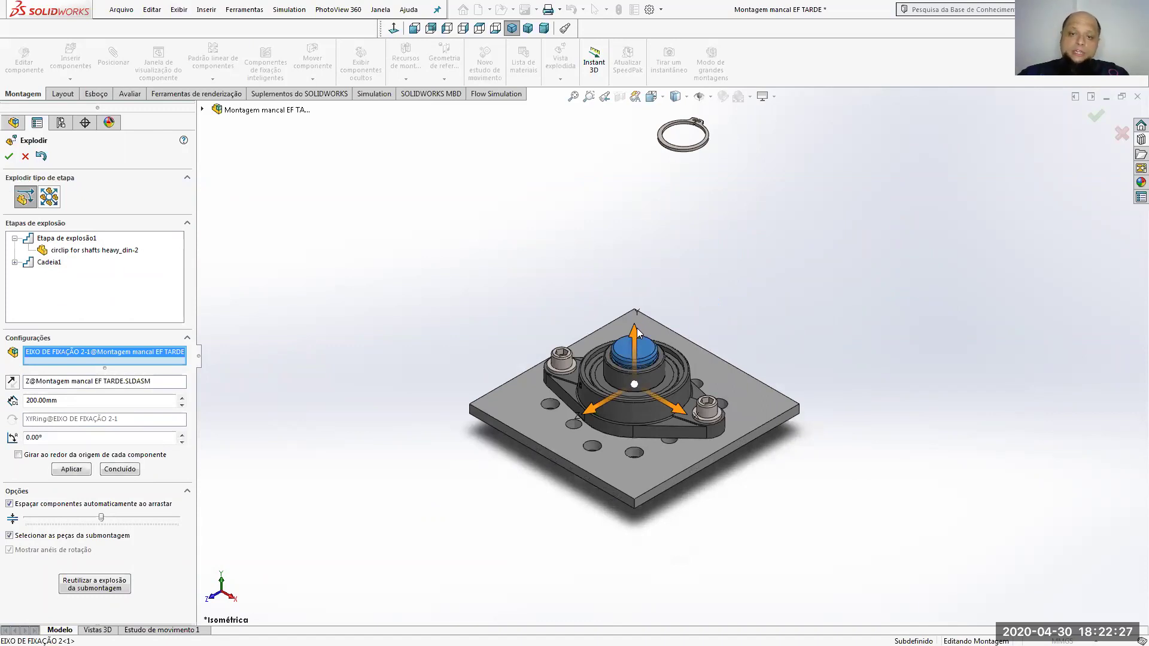
pyautogui.click(633, 337)
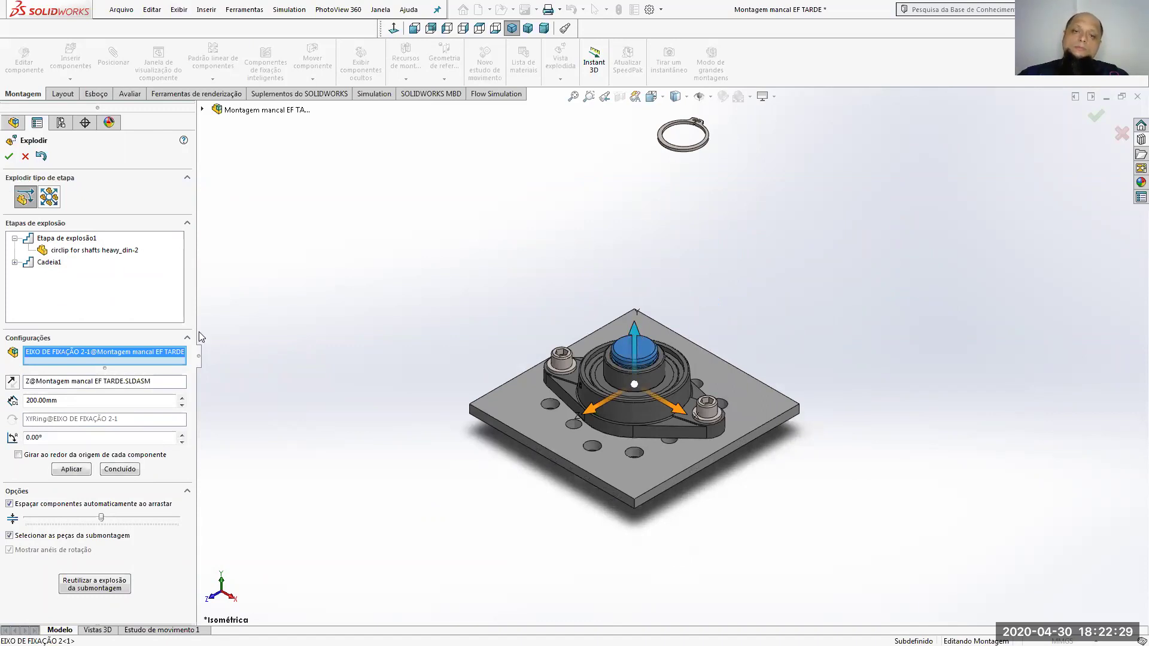
pyautogui.click(13, 382)
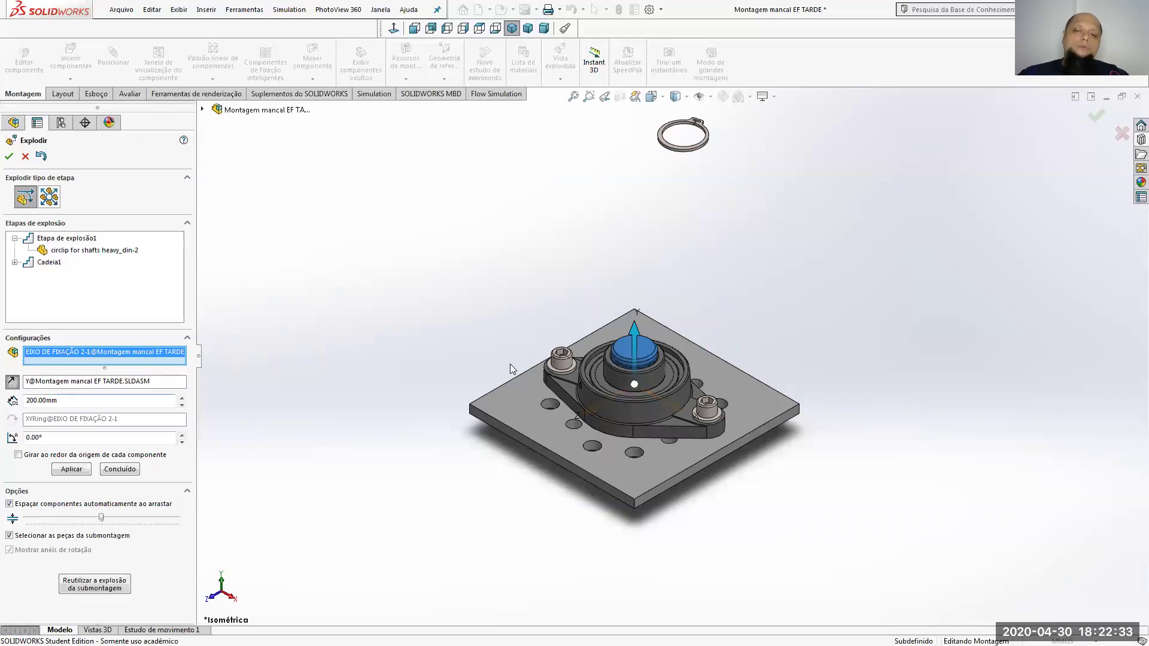
pyautogui.hotkey('shift', 'z')
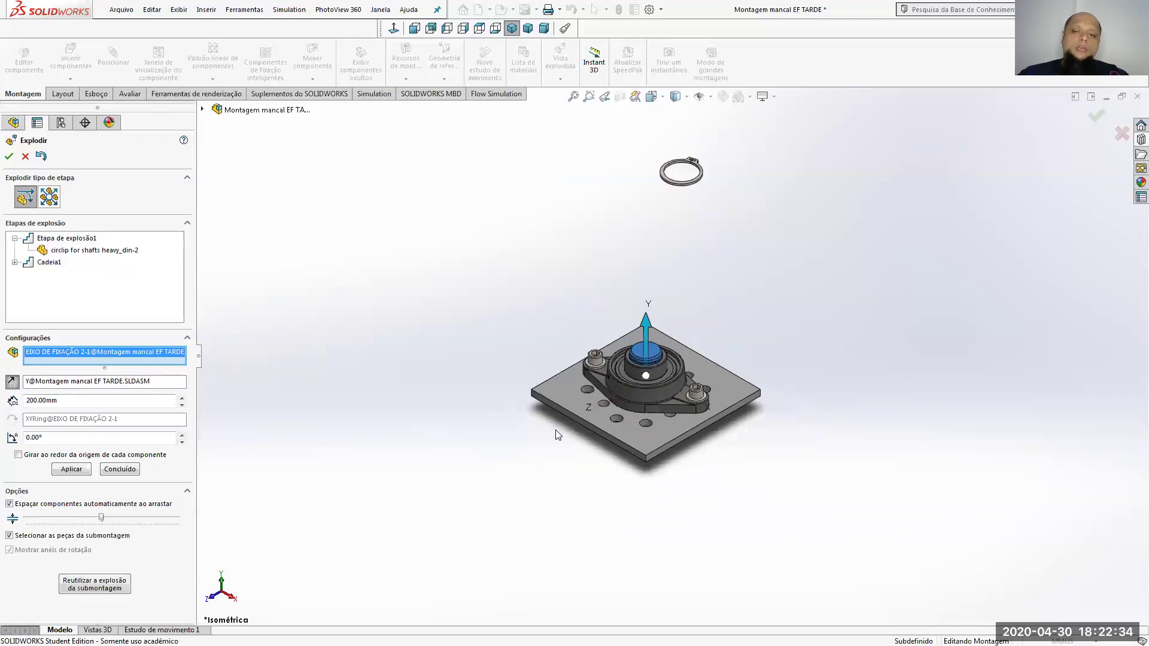
pyautogui.click(71, 469)
pyautogui.scroll(-3, 643, 490)
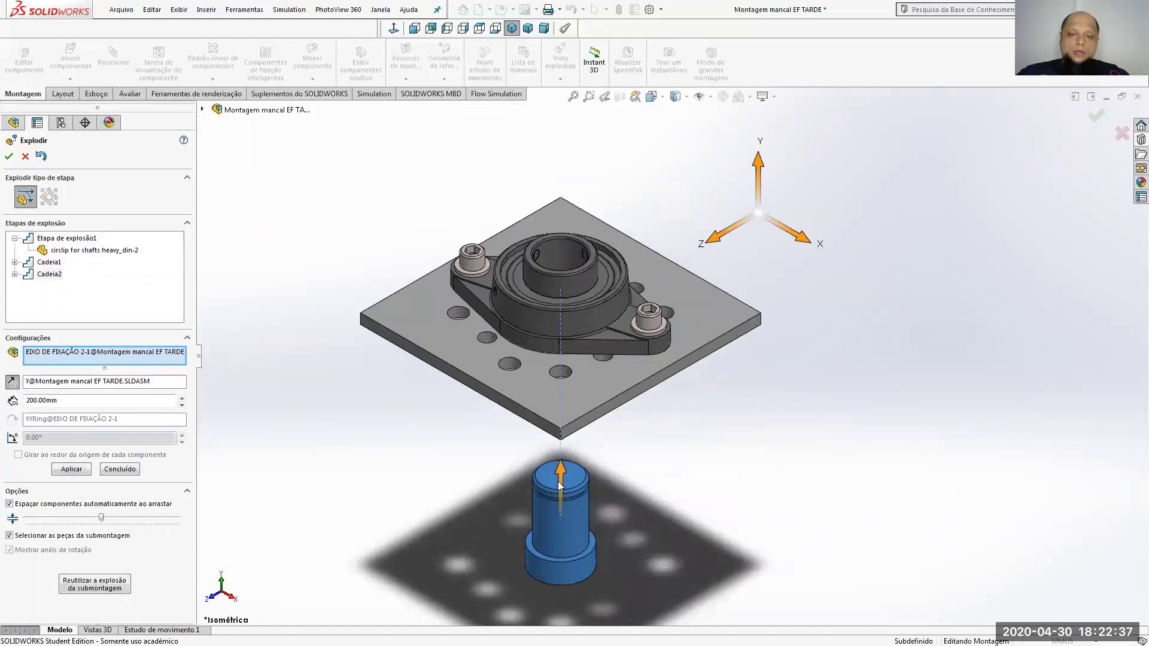
# Set the fixing shaft's explode distance to 230 mm and complete its step.
pyautogui.click(181, 397)
pyautogui.click(182, 398)
pyautogui.scroll(3, 593, 519)
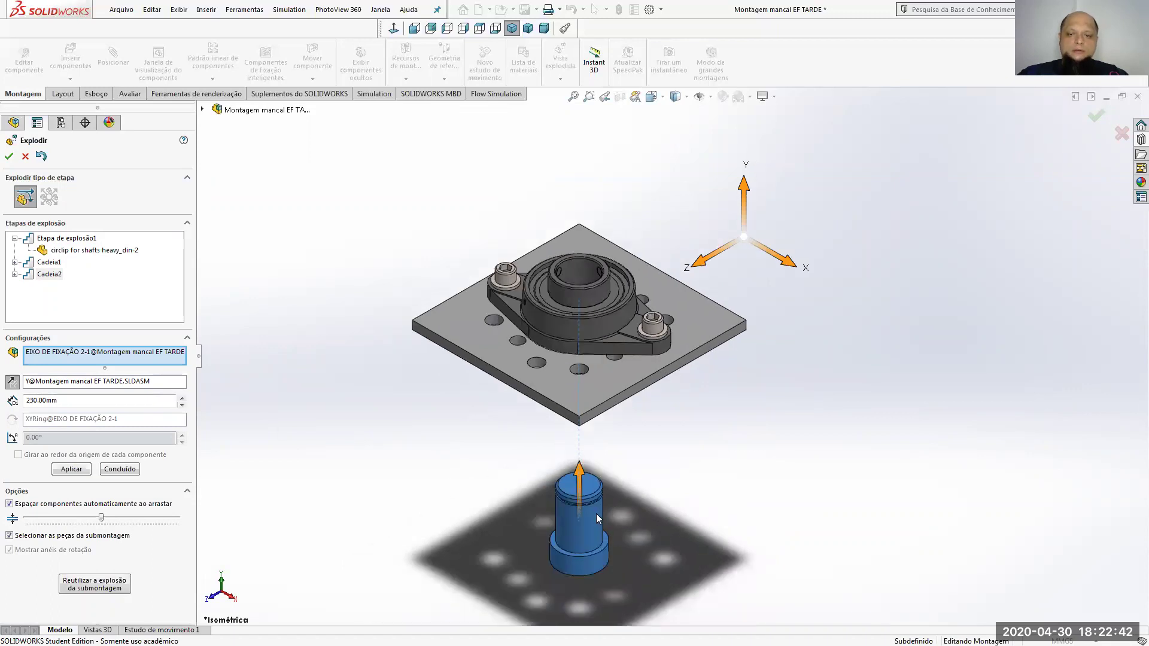
pyautogui.click(132, 469)
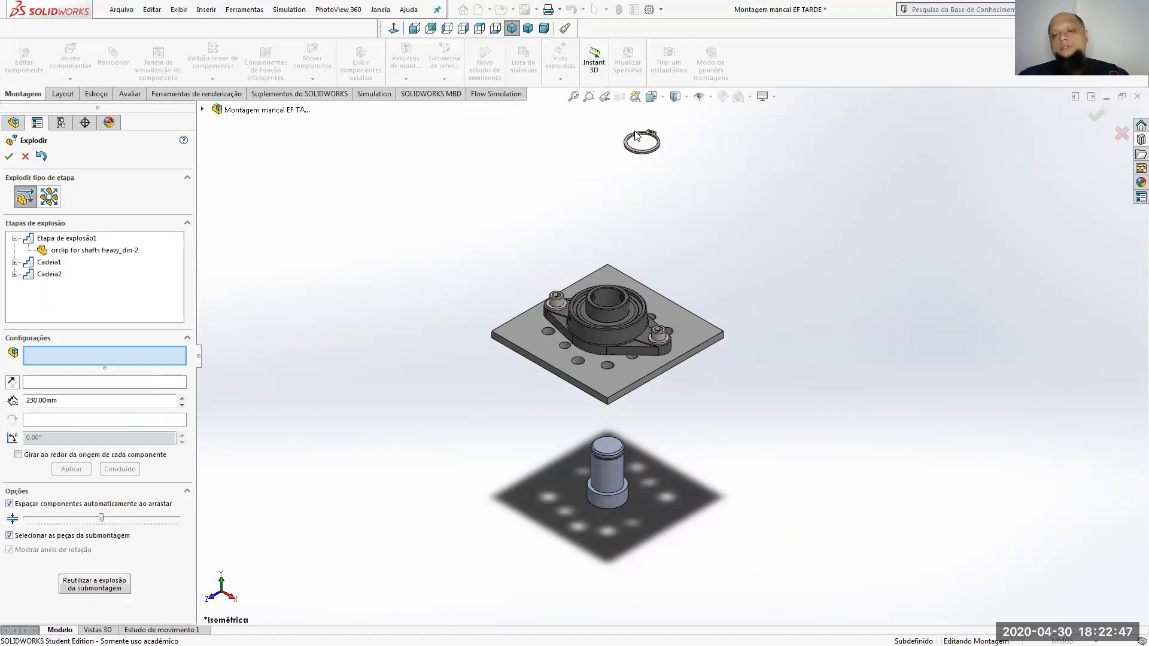
# Add one explode step that moves both hex nuts under the plate 230 mm downward along the Y axis.
pyautogui.moveTo(616, 292); pyautogui.dragTo(616, 264, button='middle')
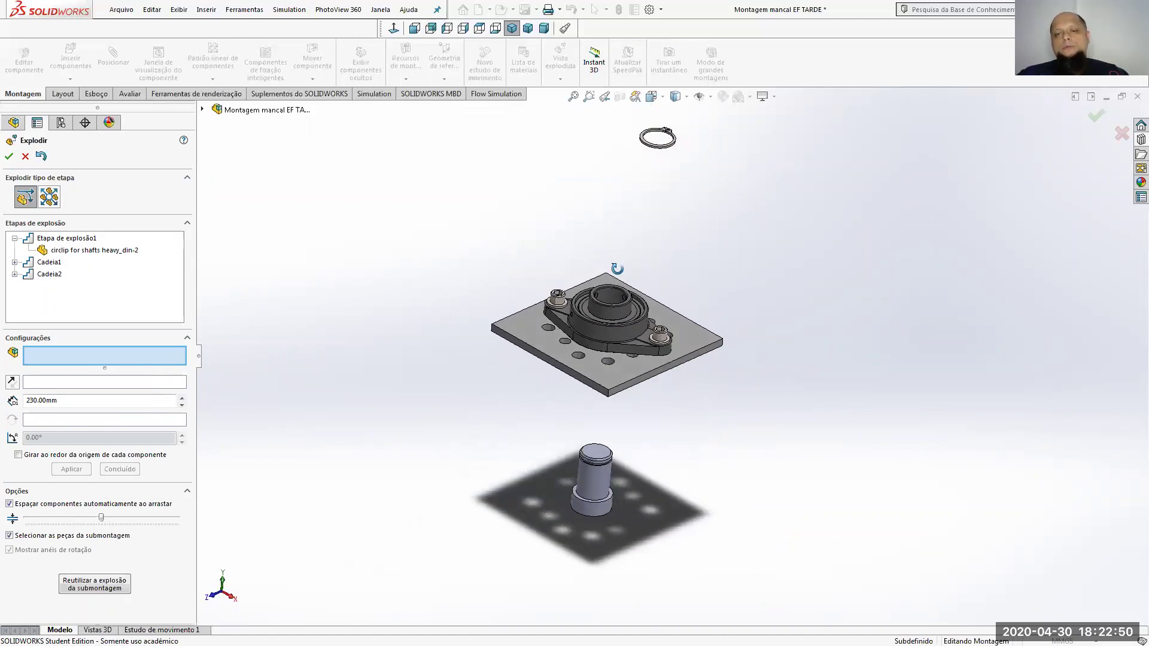
pyautogui.click(512, 29)
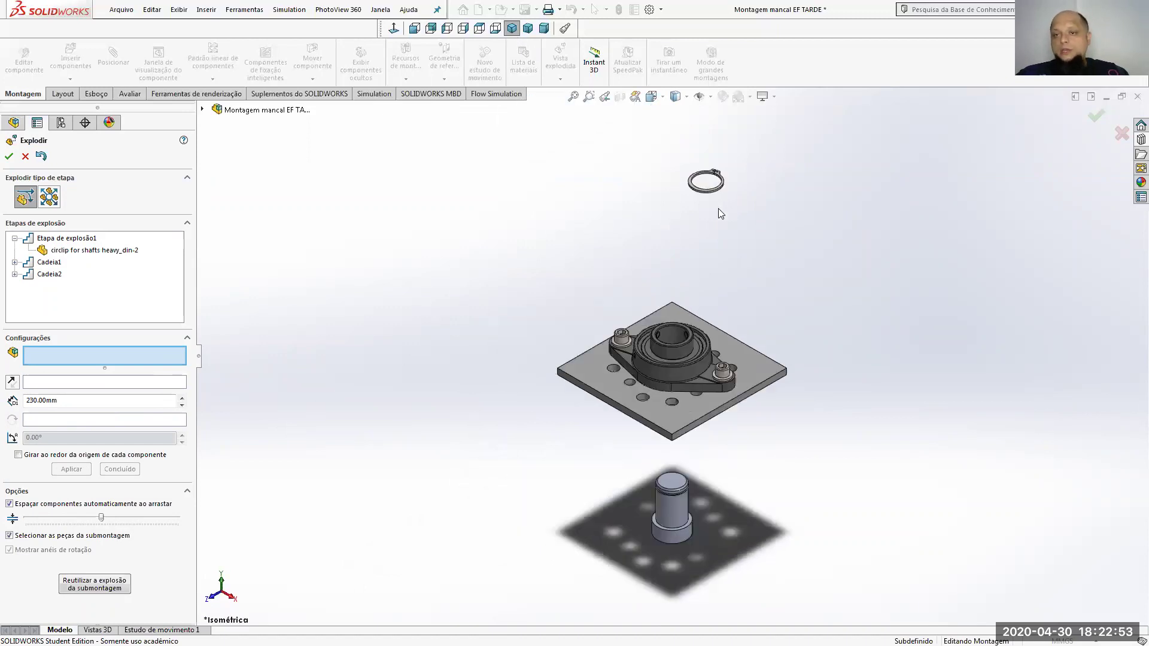
pyautogui.scroll(-3, 740, 404)
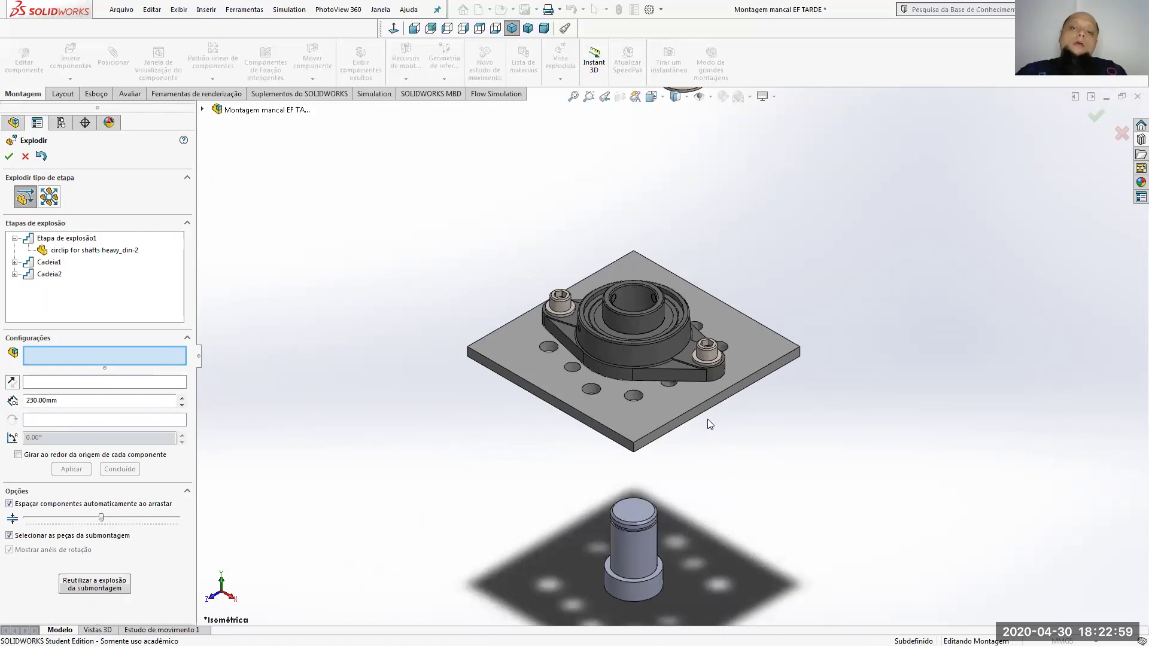
pyautogui.moveTo(708, 420); pyautogui.dragTo(547, 412, button='middle')
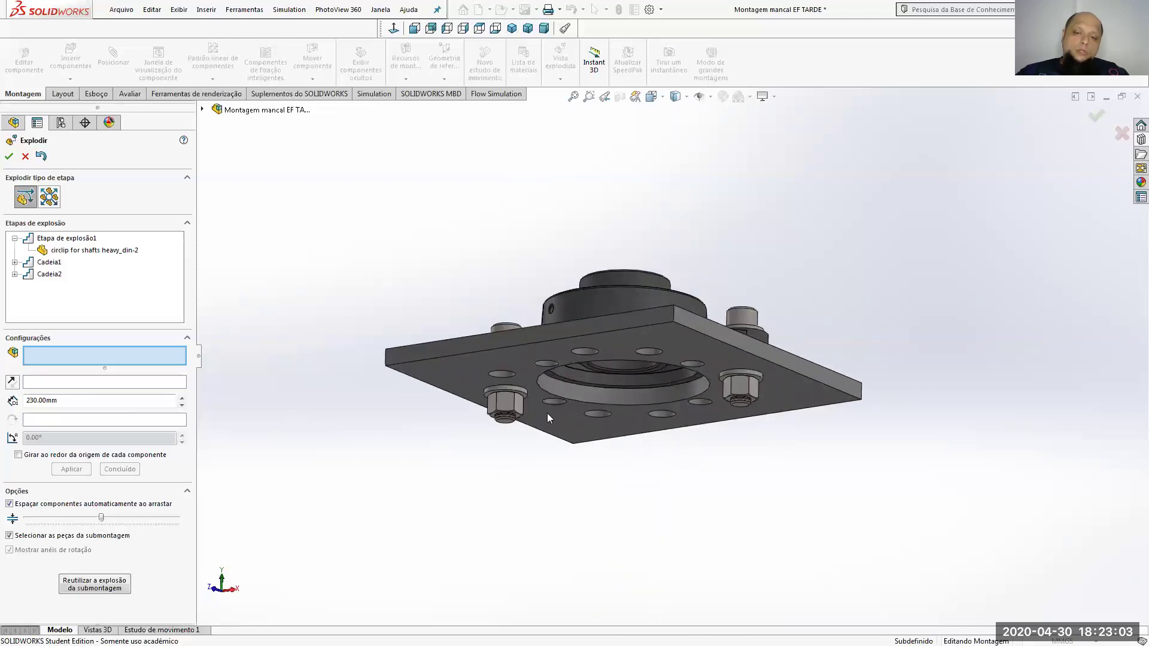
pyautogui.click(503, 404)
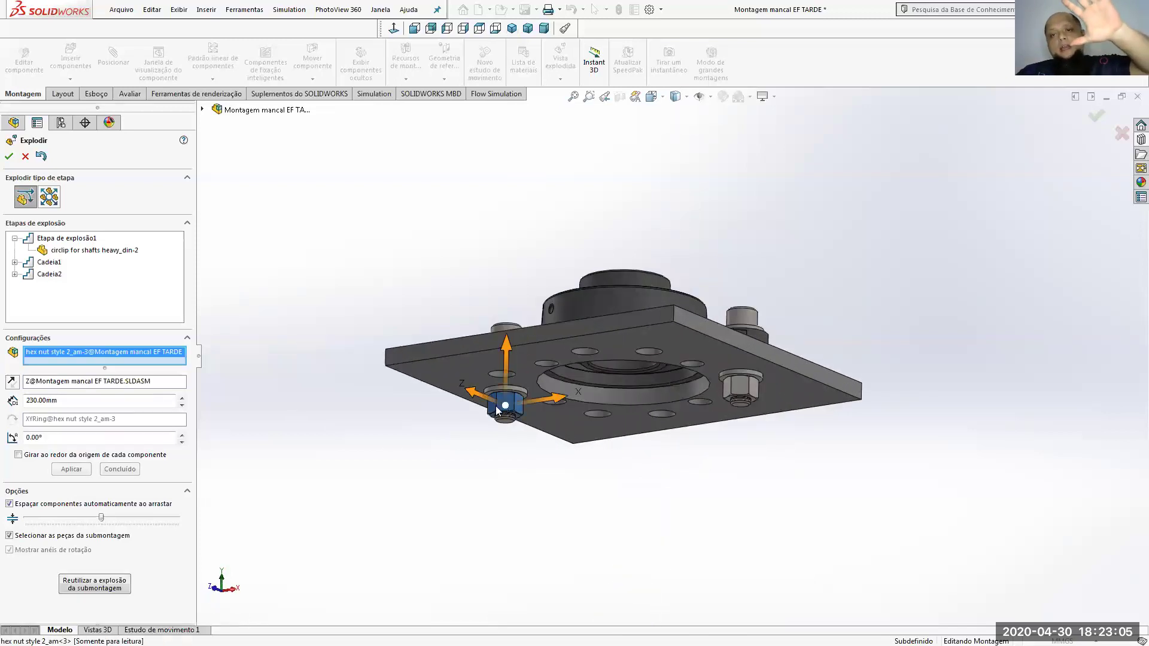
pyautogui.click(735, 389)
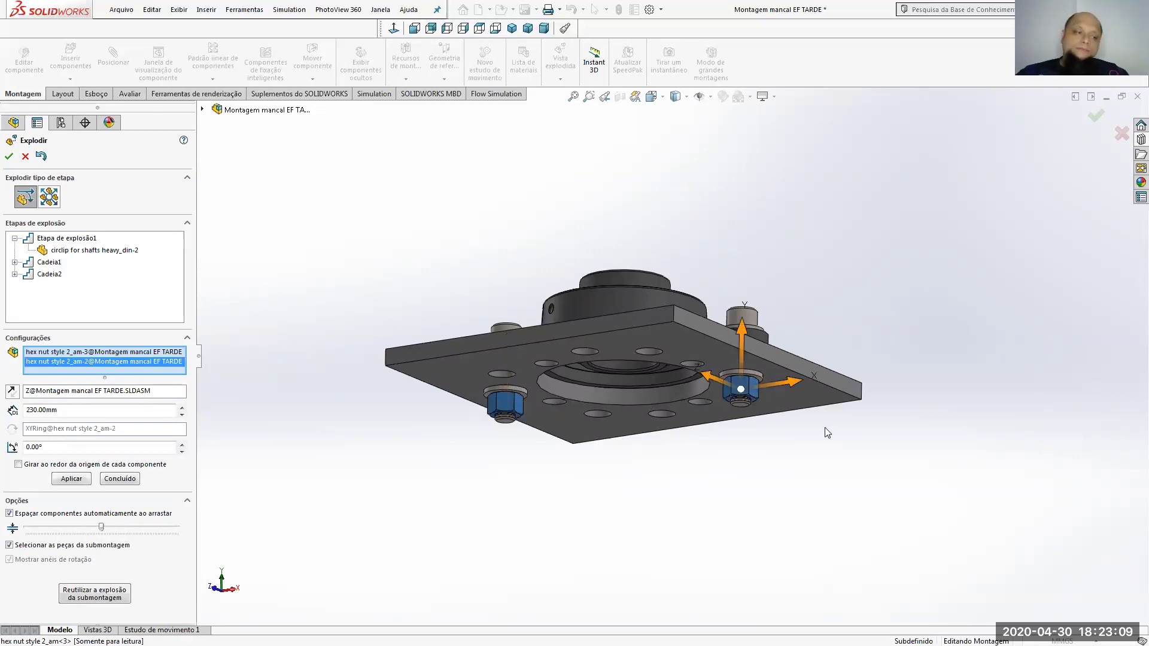
pyautogui.moveTo(825, 427); pyautogui.dragTo(820, 449, button='middle')
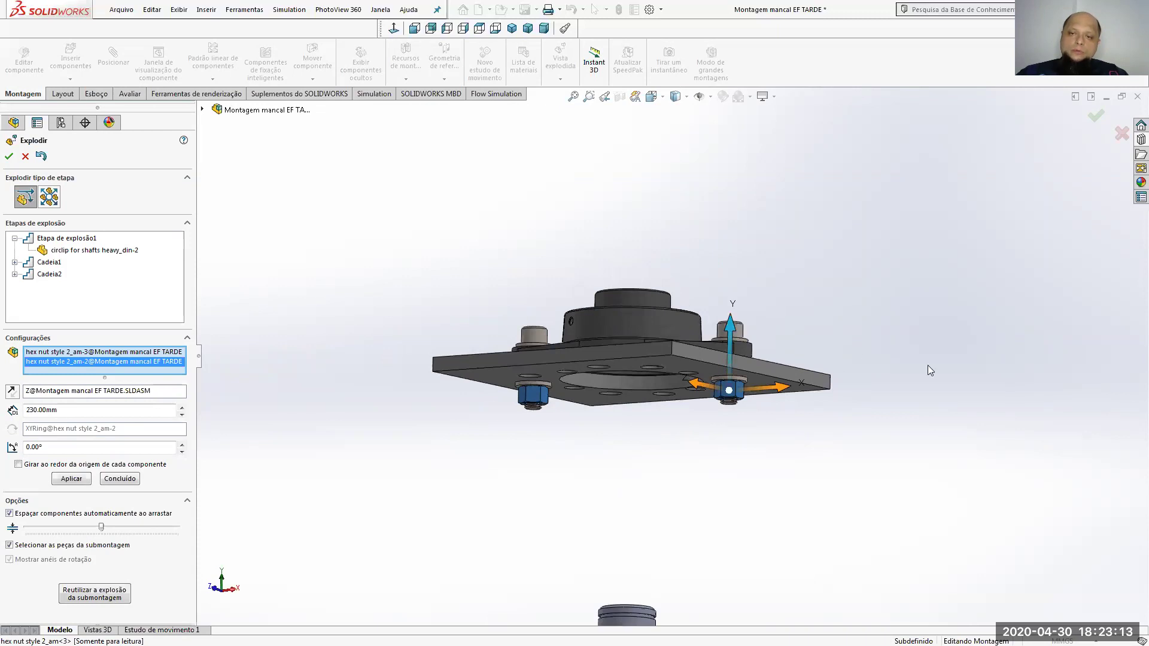
pyautogui.click(512, 28)
pyautogui.click(716, 350)
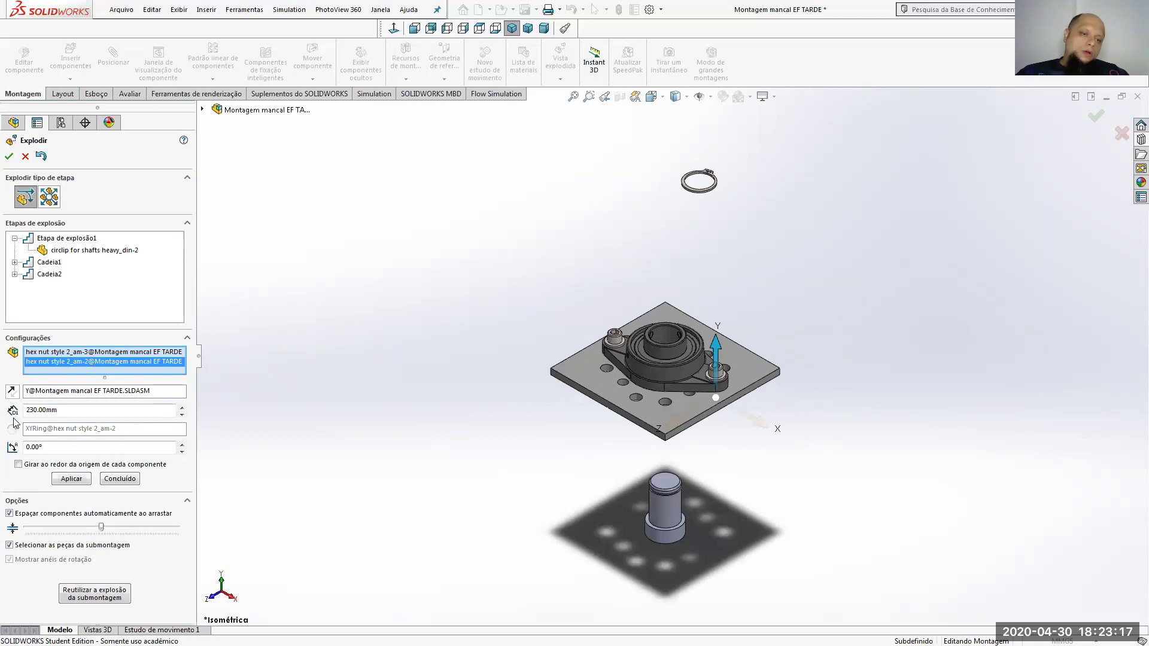
pyautogui.click(77, 481)
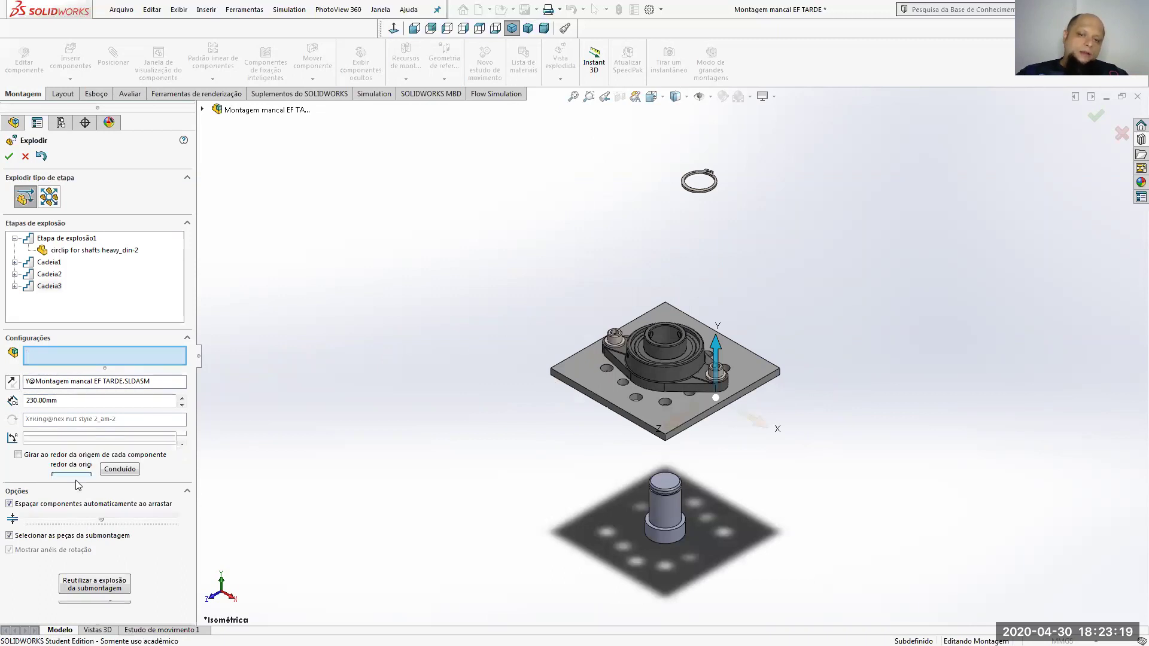
pyautogui.click(11, 392)
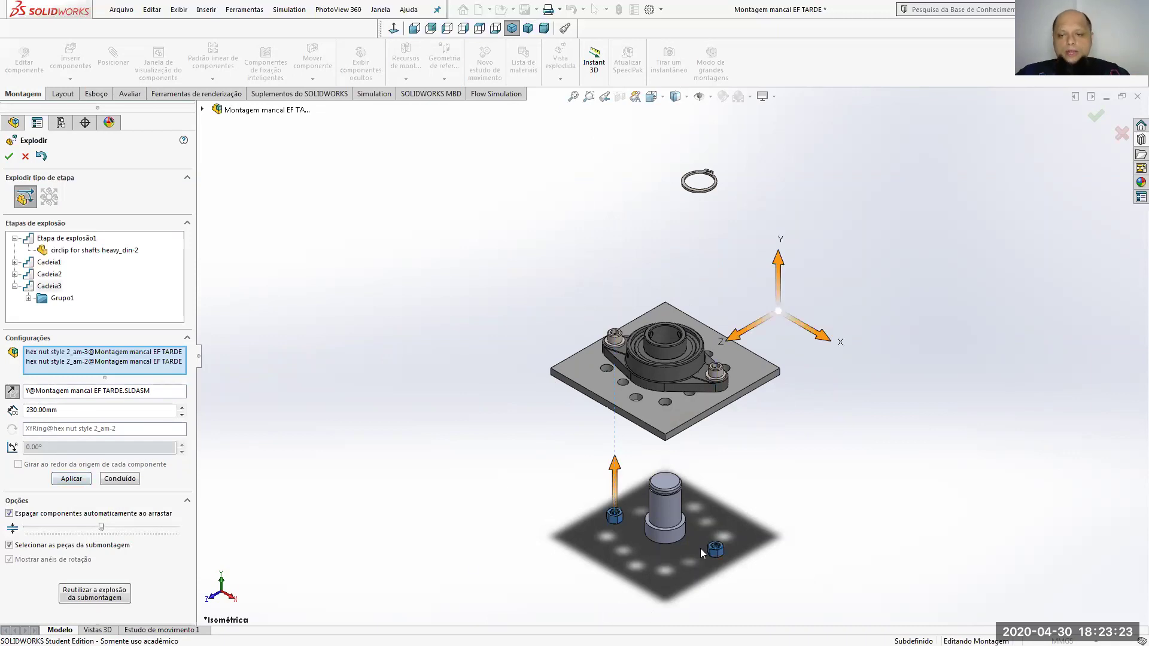
# Set the hex nuts' explode distance to 180 mm and complete their step.
pyautogui.scroll(3, 701, 548)
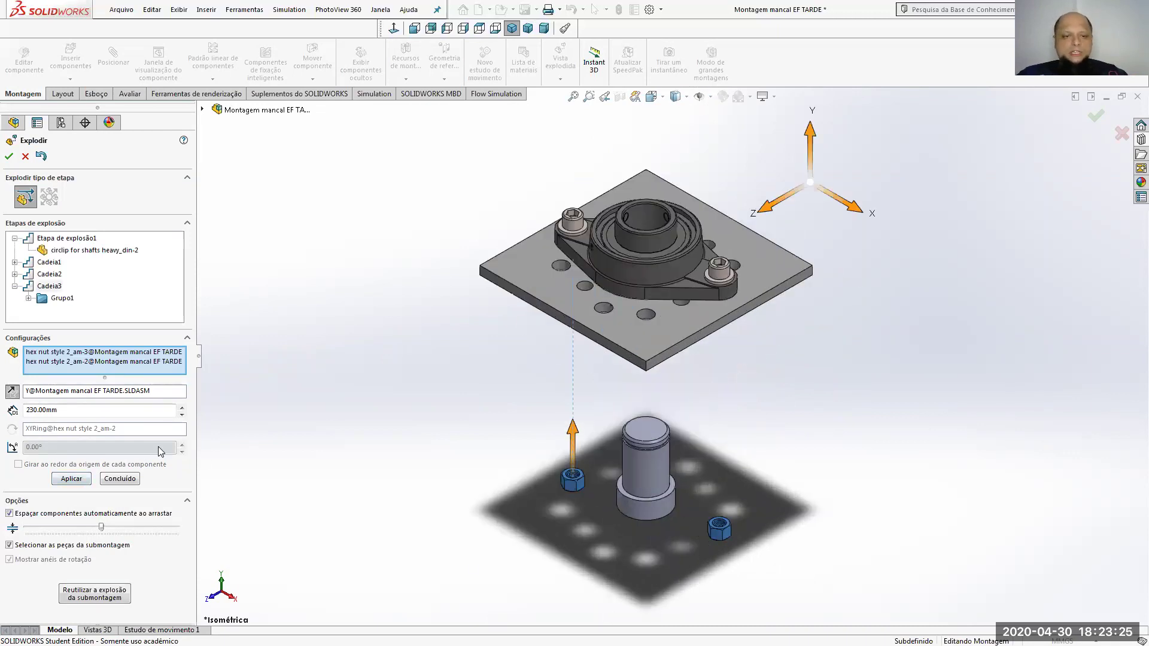
pyautogui.click(182, 414)
pyautogui.click(181, 414)
pyautogui.click(182, 414)
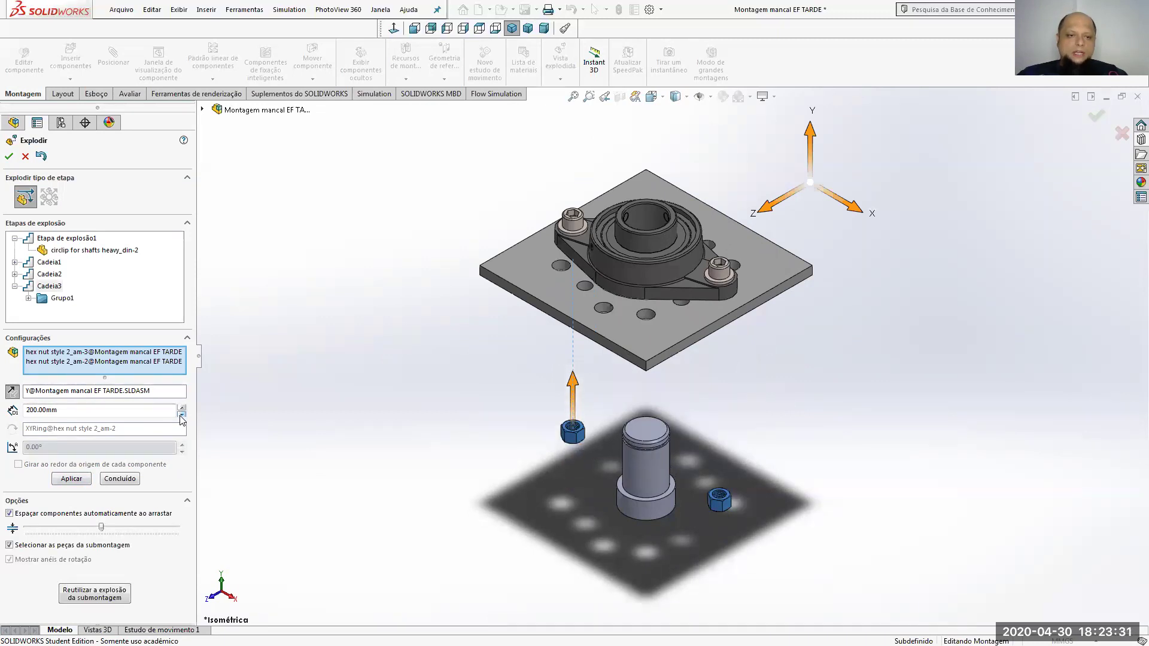
pyautogui.click(119, 479)
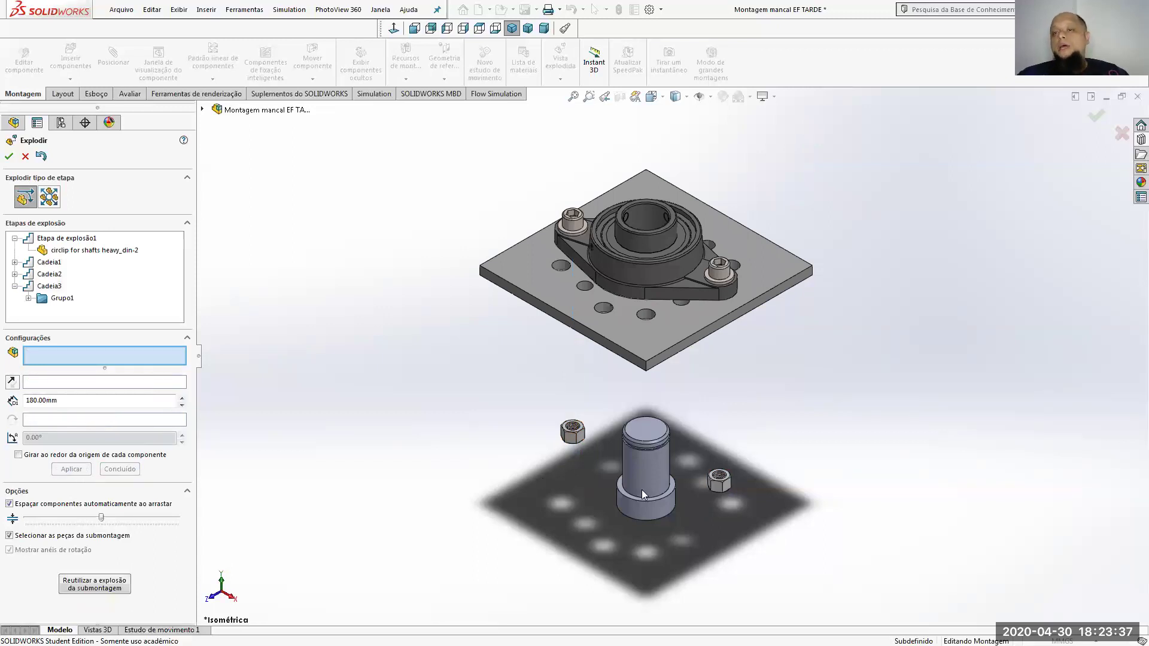
# Add an explode step moving the two flat washers under the plate 130 mm downward along the Y axis, and accept the exploded view.
pyautogui.moveTo(643, 498); pyautogui.dragTo(727, 363, button='middle')
pyautogui.scroll(-5, 768, 261)
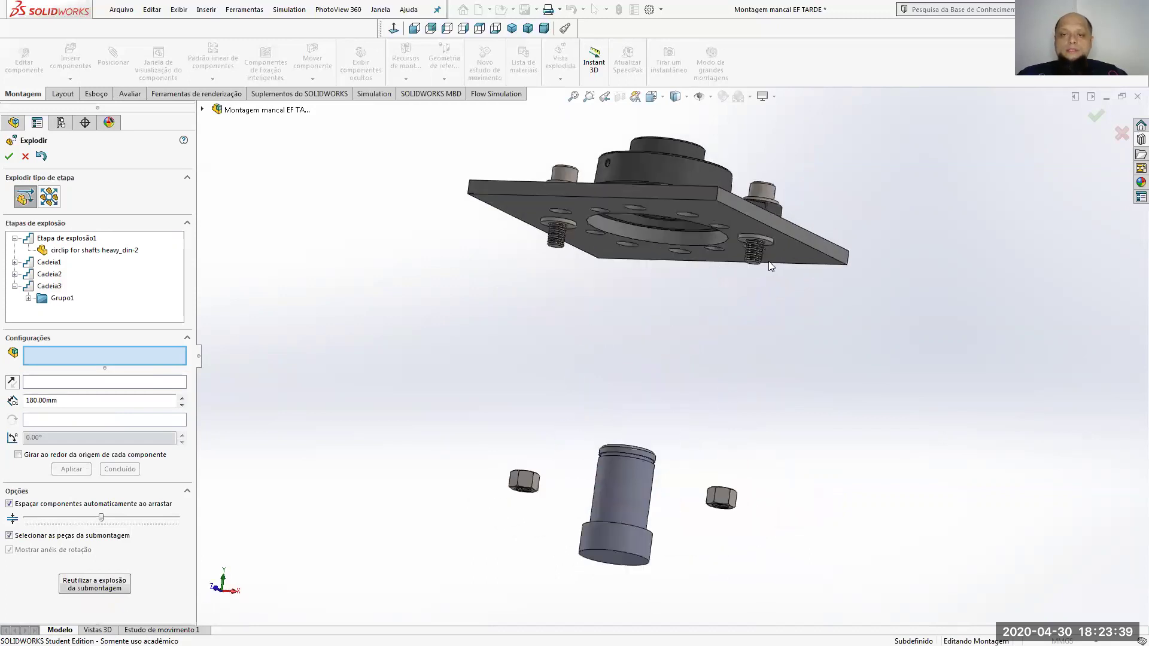
pyautogui.click(757, 247)
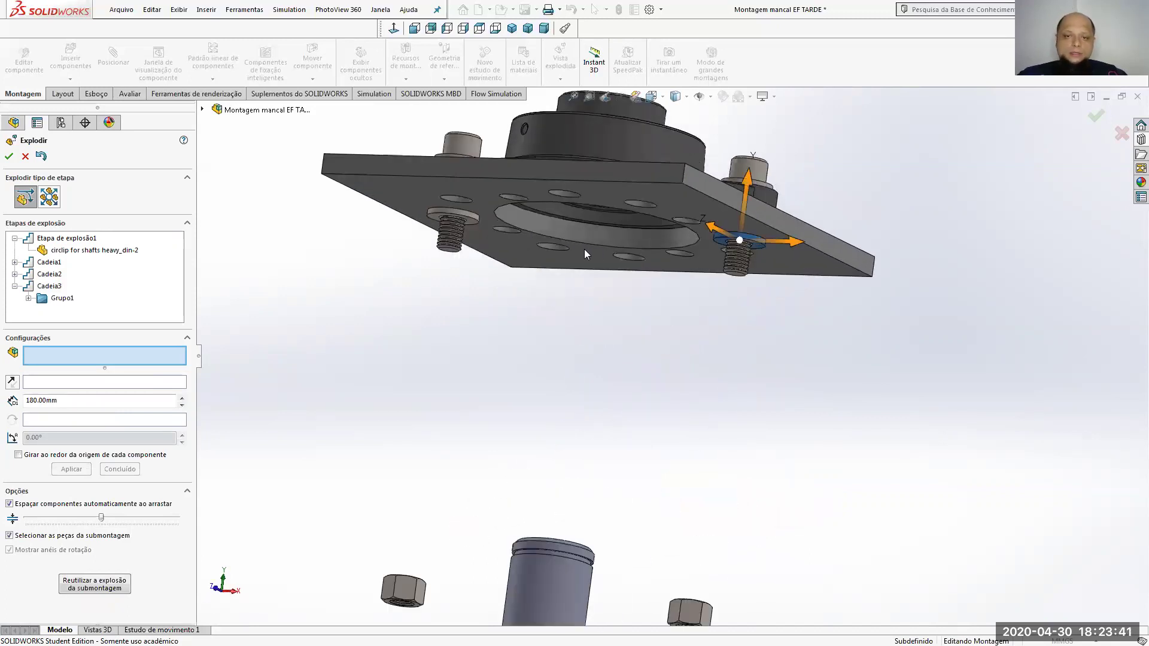
pyautogui.keyDown('ctrl'); pyautogui.click(474, 220); pyautogui.keyUp('ctrl')
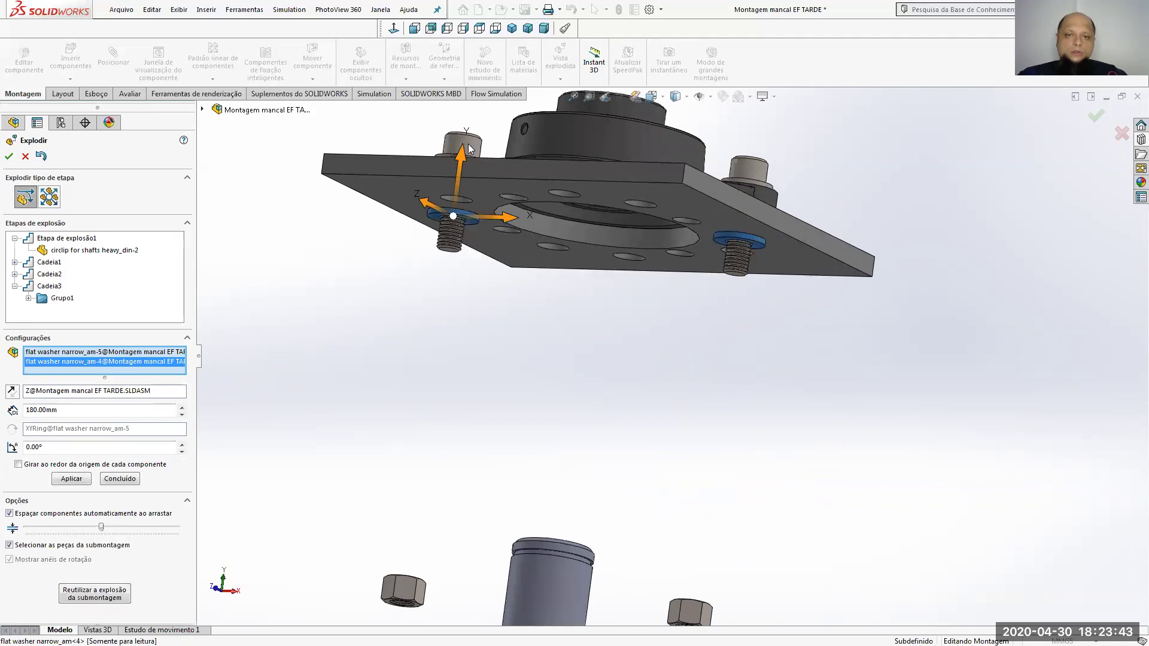
pyautogui.click(465, 157)
pyautogui.click(514, 28)
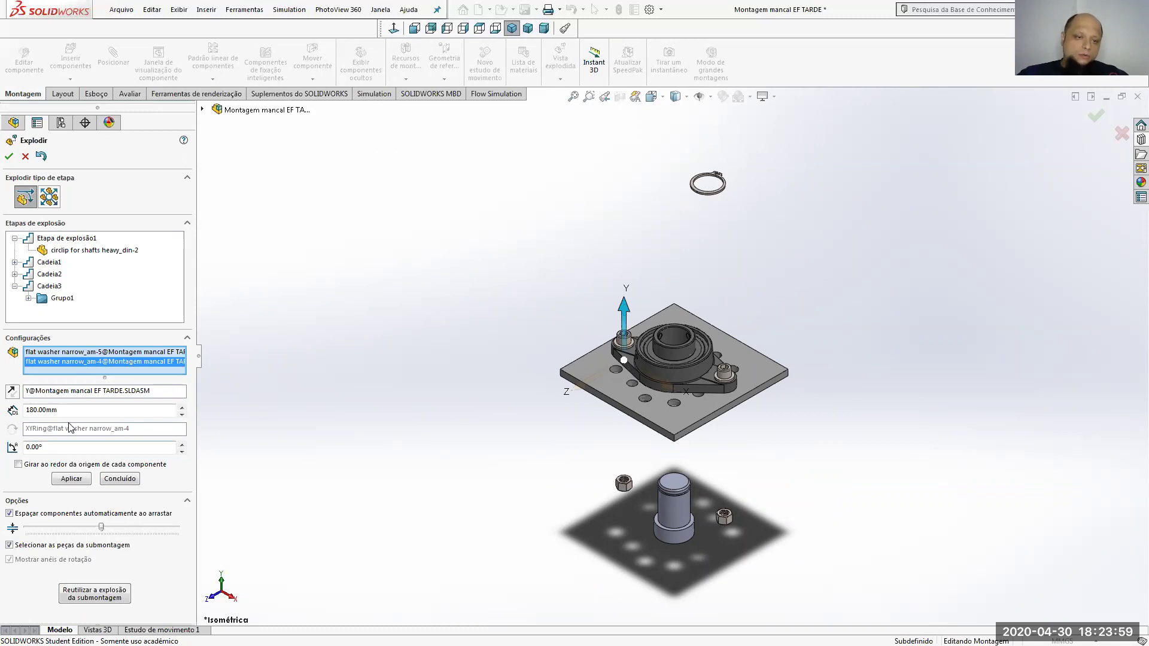
pyautogui.click(80, 482)
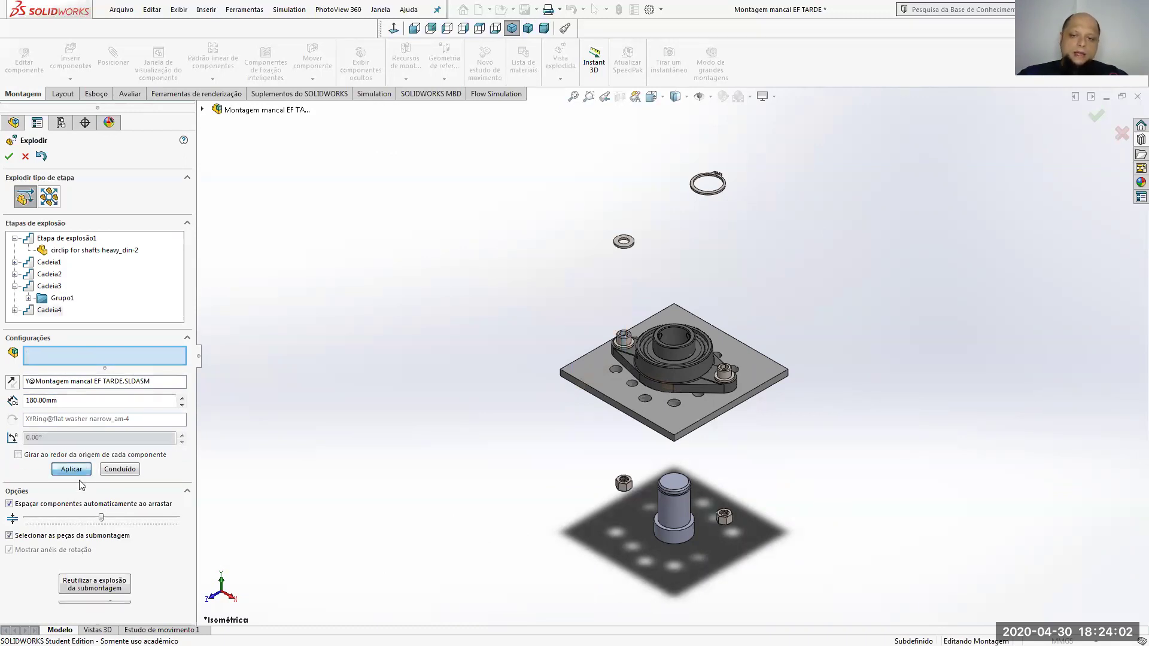
pyautogui.click(12, 391)
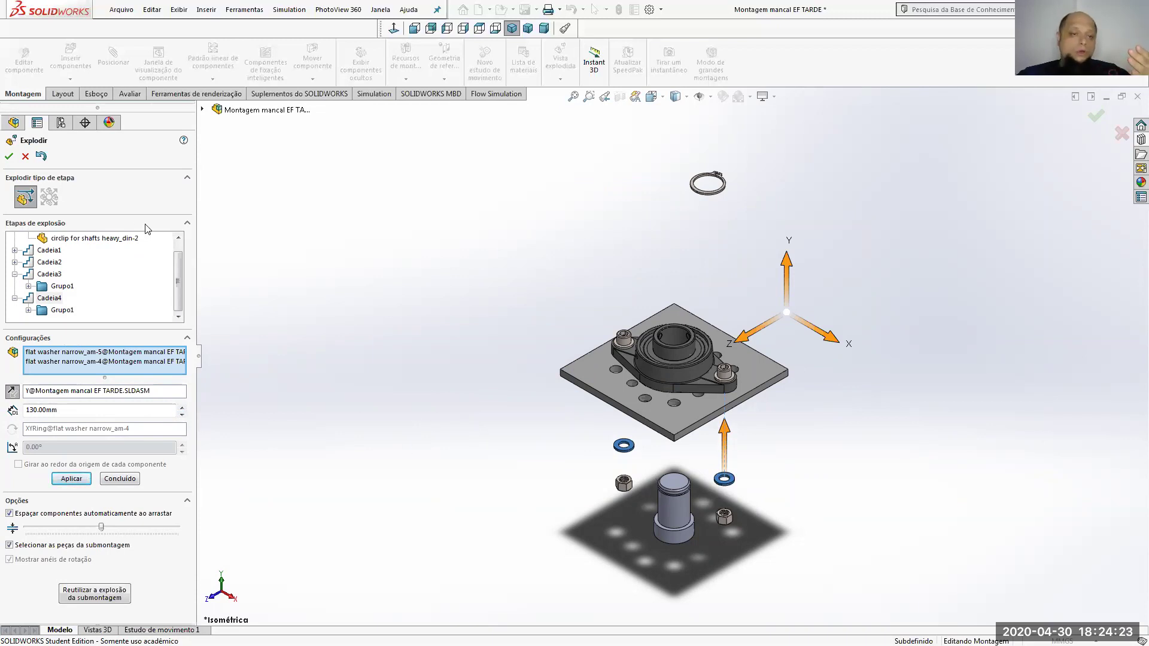
pyautogui.click(8, 158)
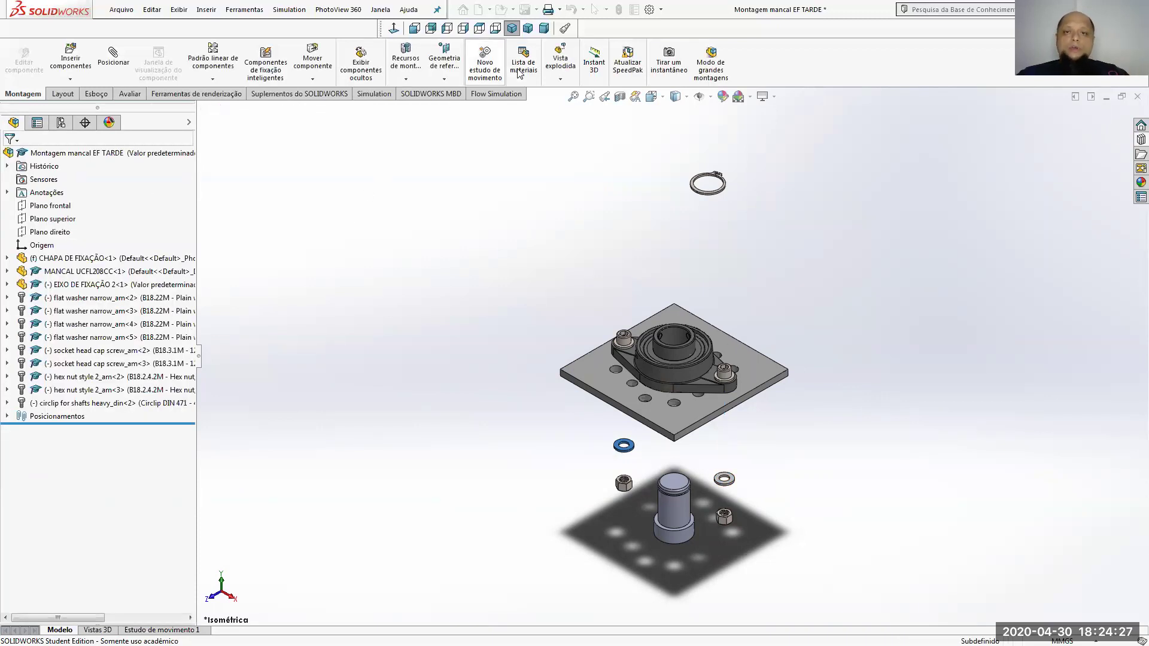
# Reopen the existing exploded view of the assembly's default configuration for editing.
pyautogui.click(560, 60)
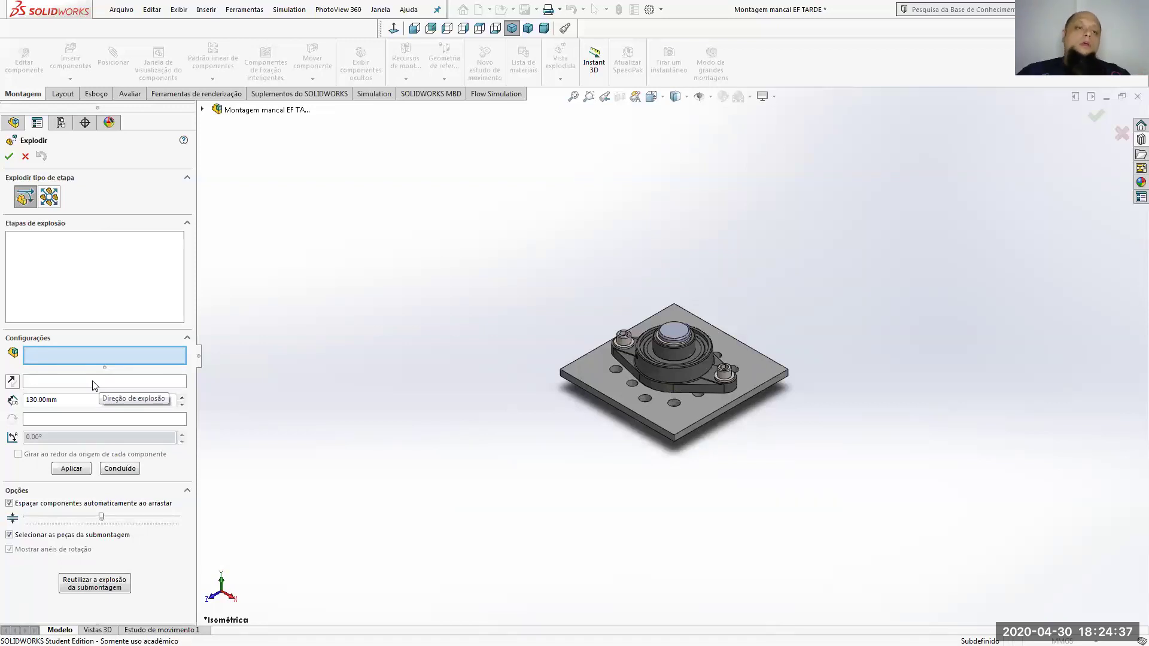
pyautogui.click(25, 157)
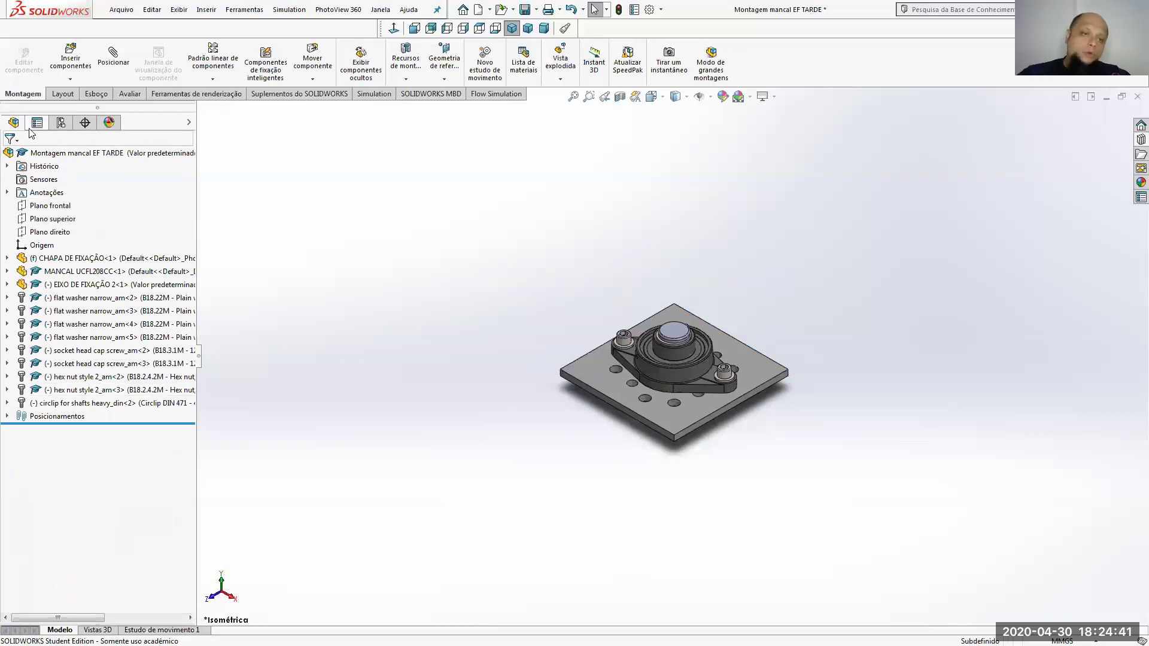
pyautogui.click(60, 123)
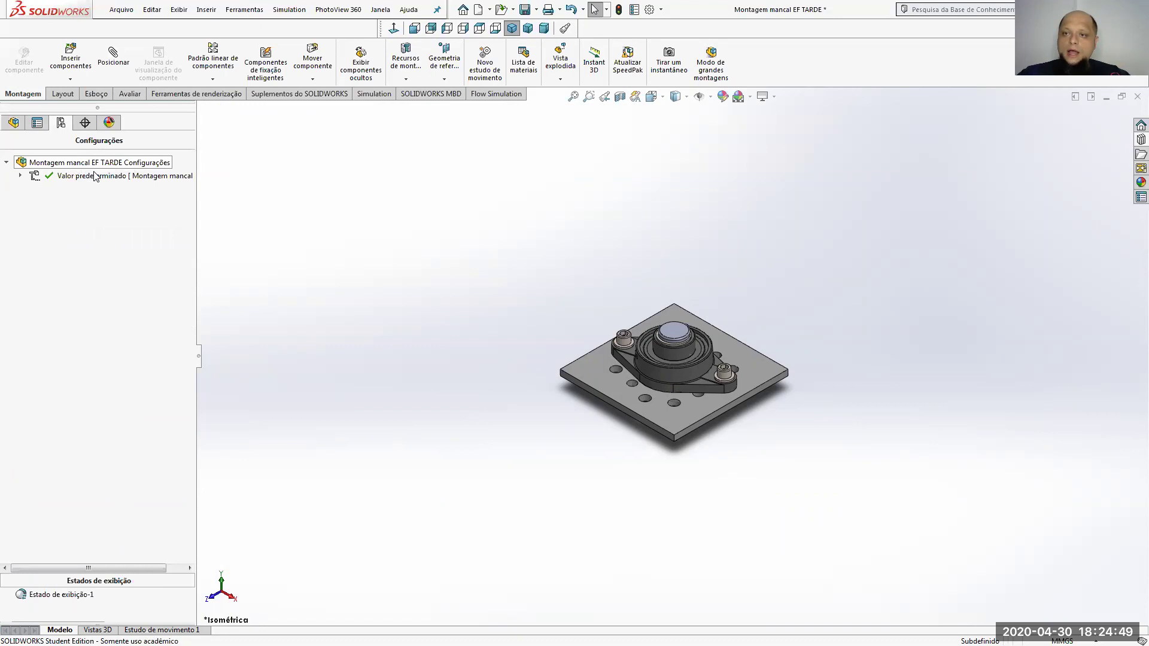
pyautogui.click(21, 176)
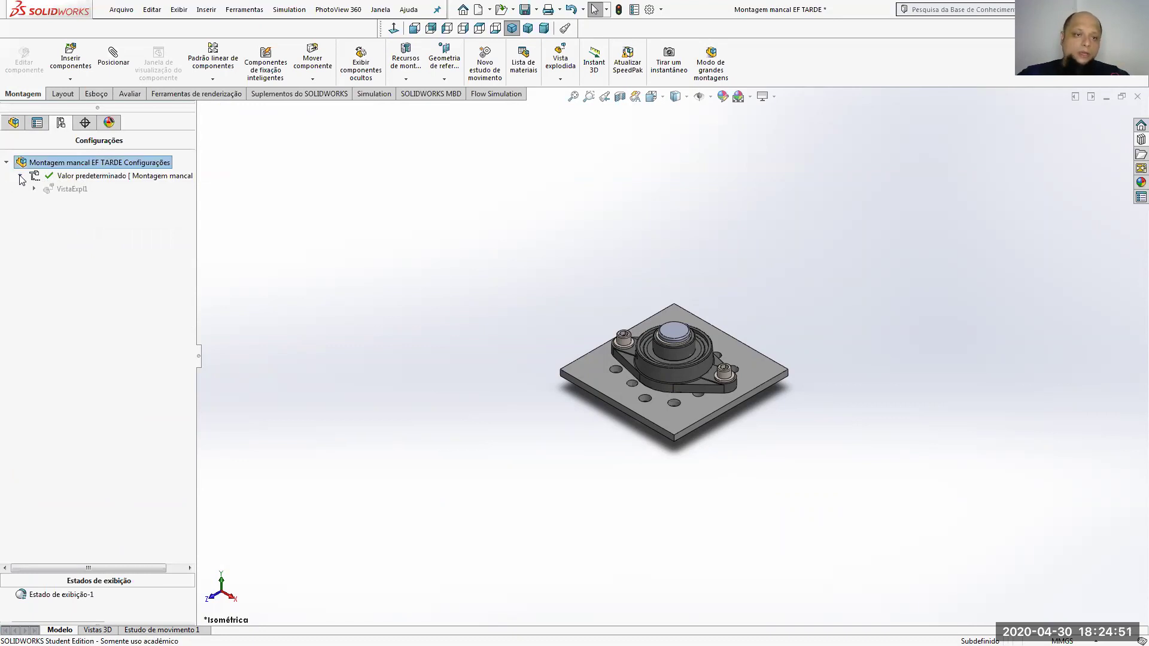
pyautogui.rightClick(58, 190)
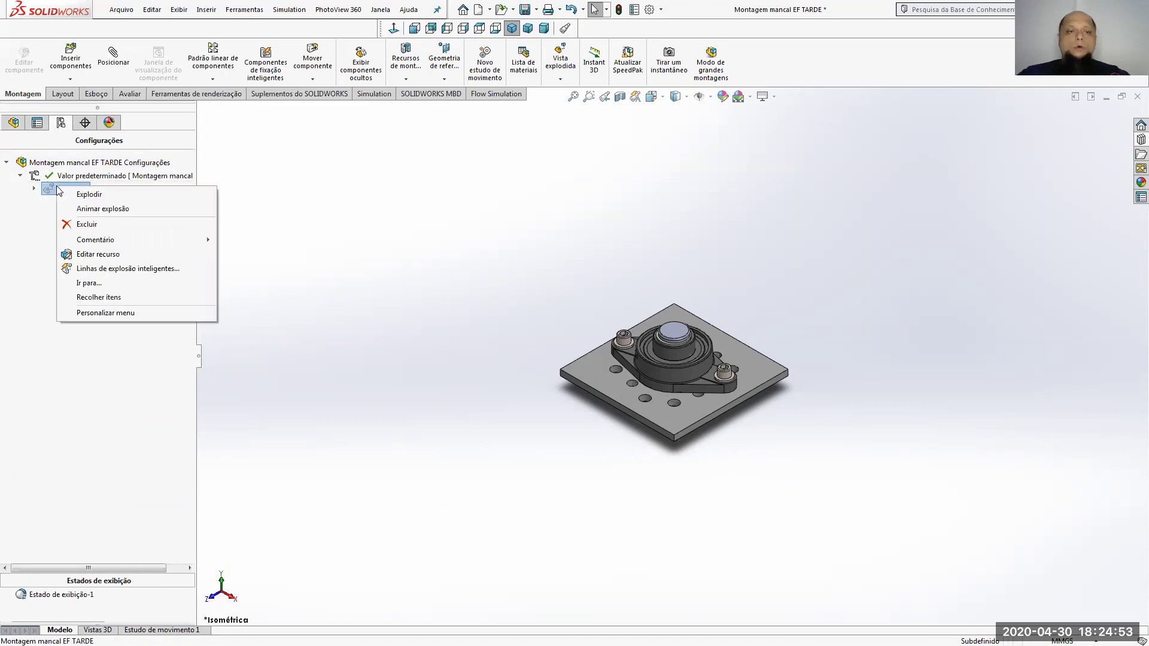
pyautogui.click(117, 254)
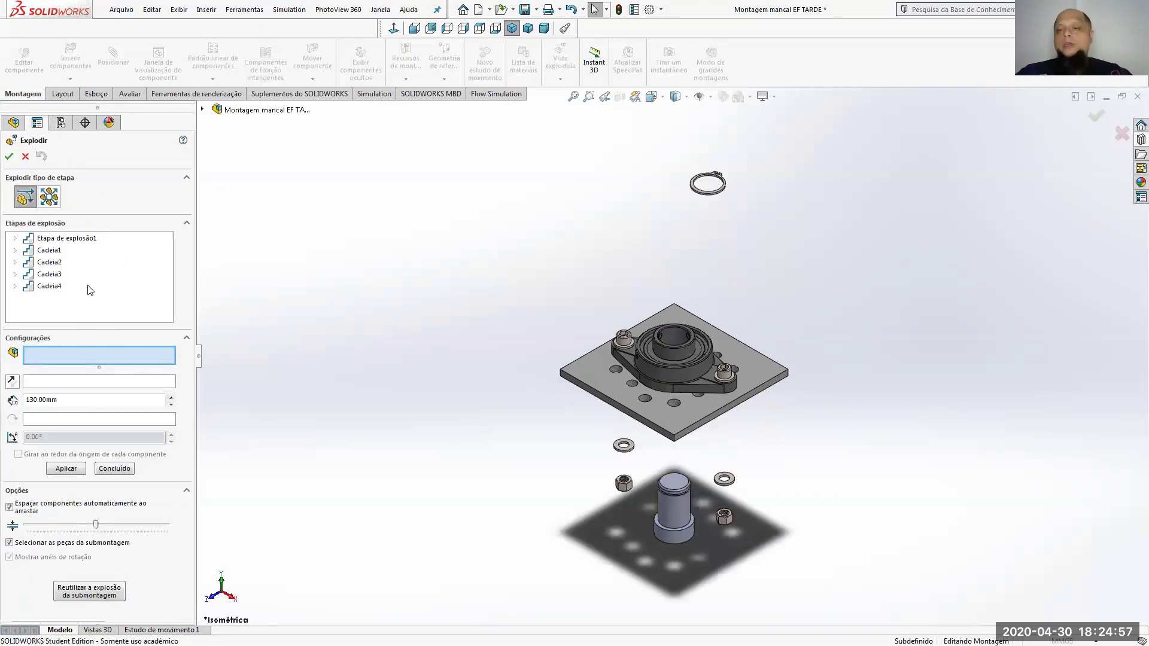
# Add an explode step that moves both socket head cap screws upward along the Y axis, clear of the flange.
pyautogui.click(53, 286)
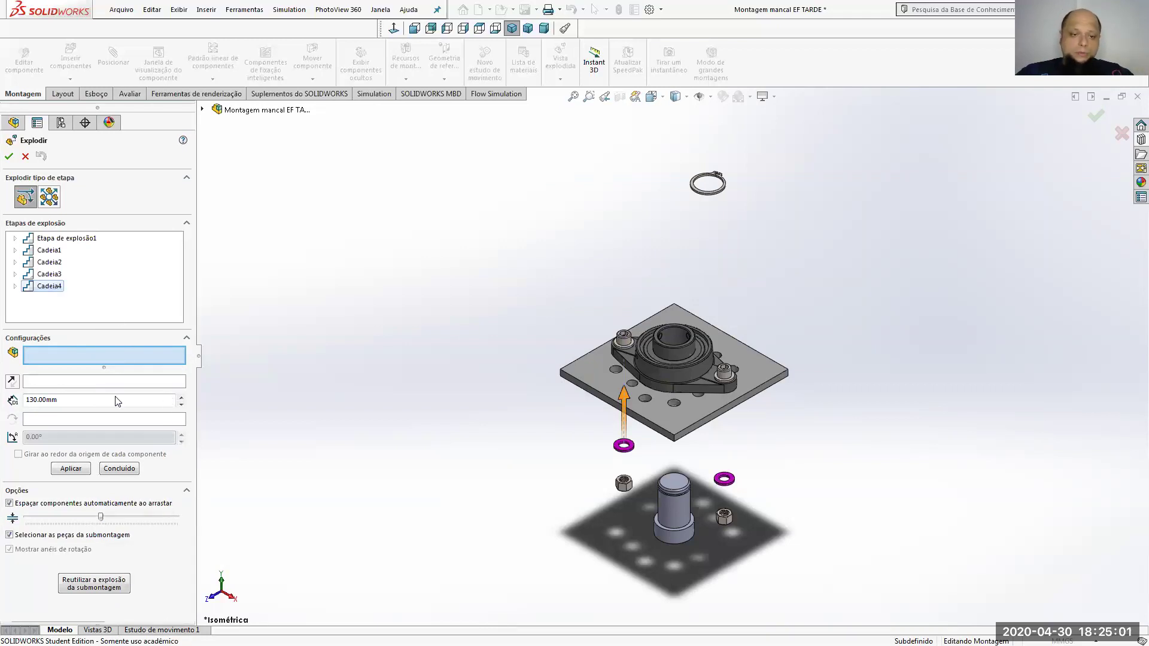
pyautogui.click(119, 468)
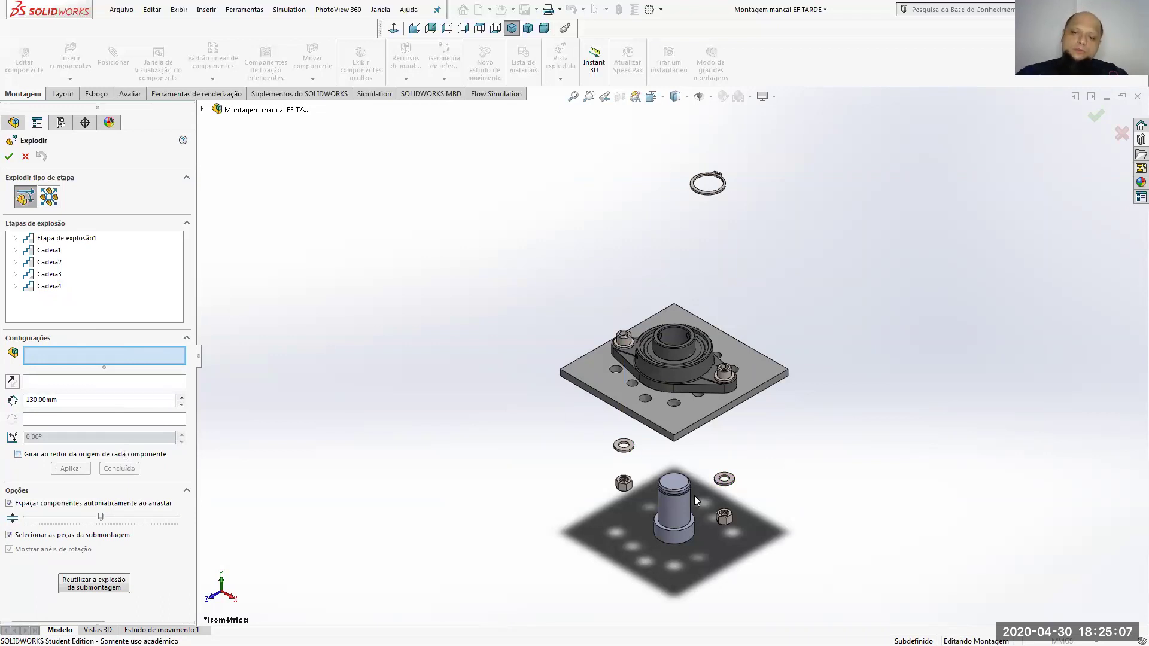
pyautogui.scroll(-3, 622, 341)
pyautogui.click(631, 347)
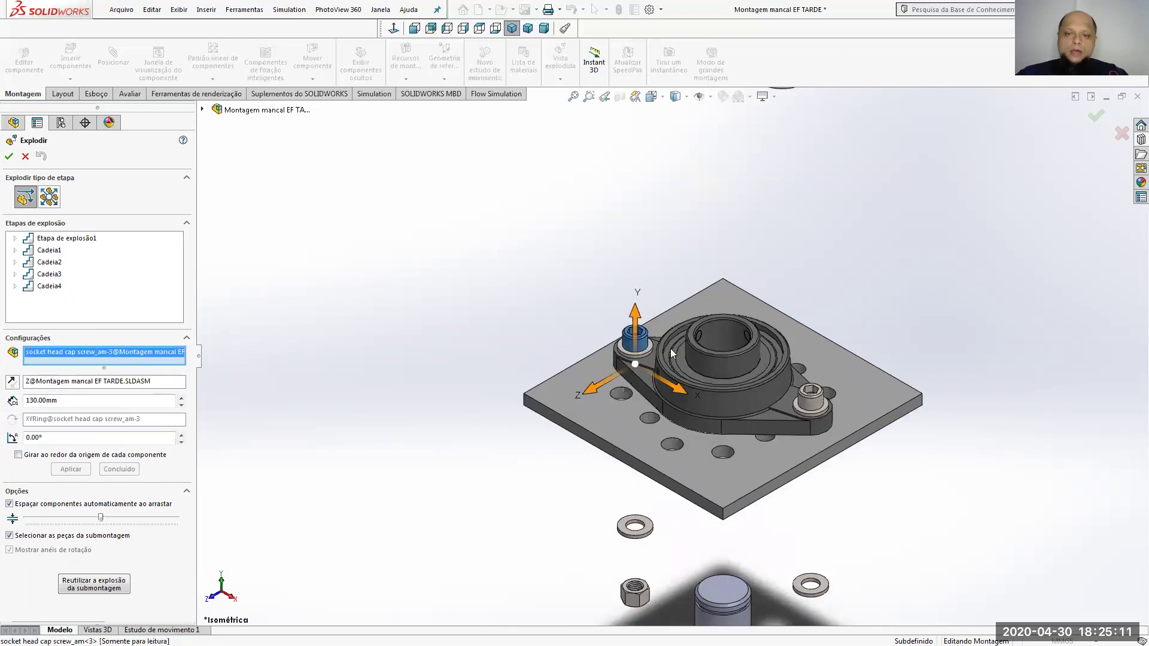
pyautogui.click(813, 402)
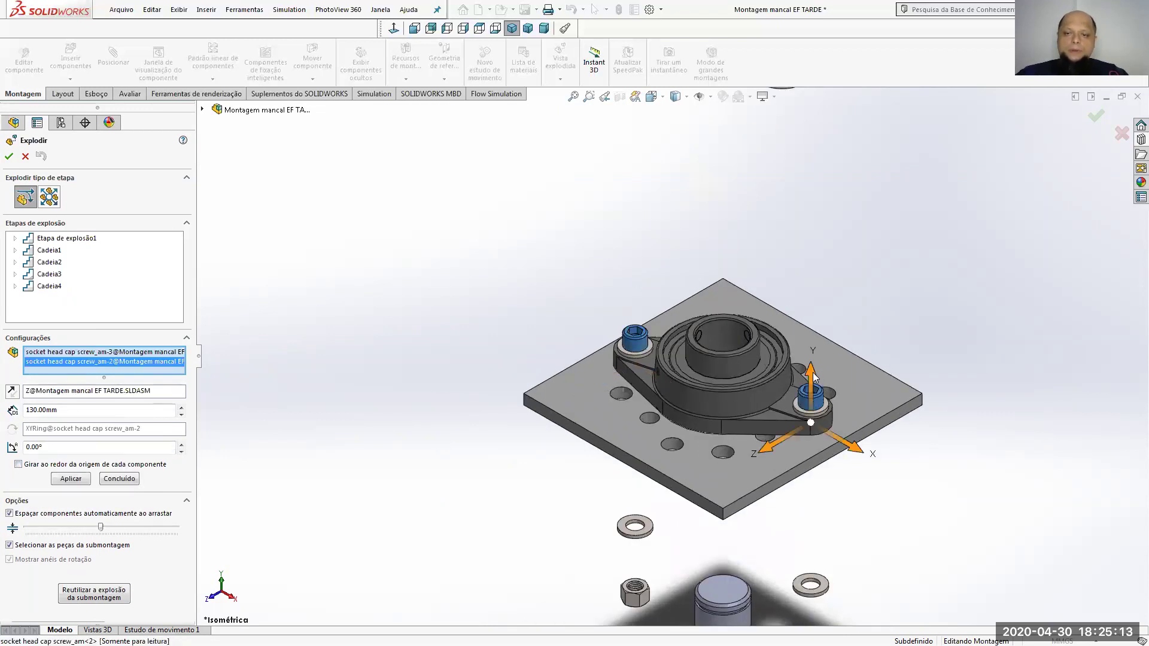
pyautogui.moveTo(812, 373); pyautogui.dragTo(814, 371)
pyautogui.press('f')
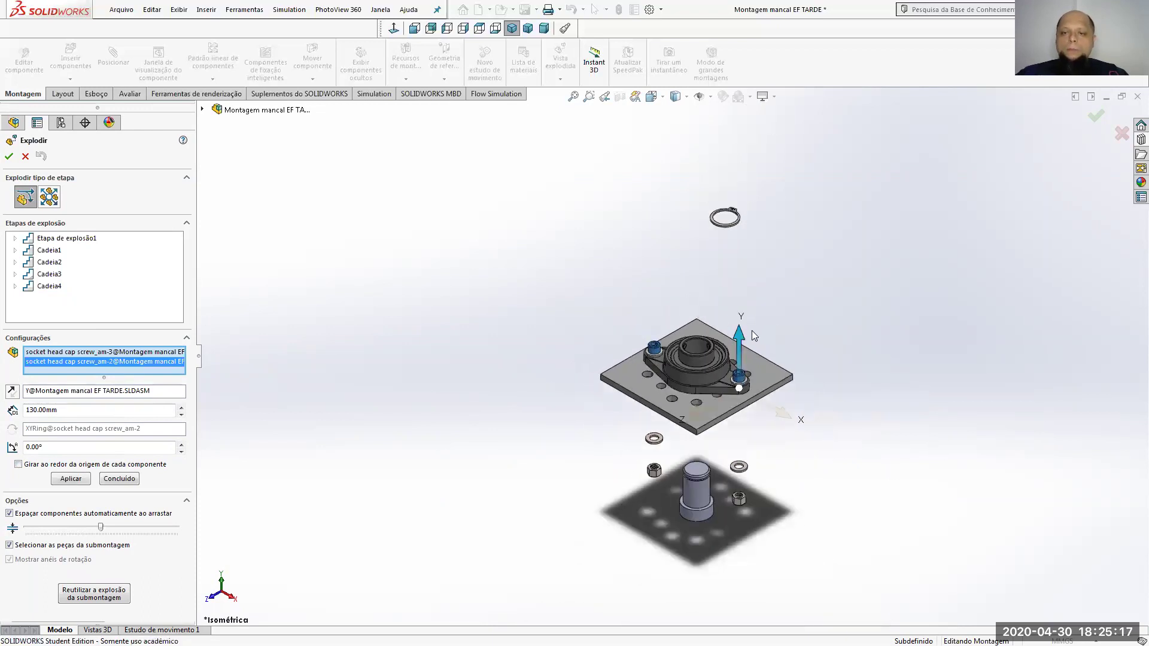
pyautogui.moveTo(738, 351); pyautogui.dragTo(755, 263)
# Try to set the cap screws' explode distance to 200 mm and apply it.
pyautogui.moveTo(91, 406); pyautogui.dragTo(18, 401)
pyautogui.write('200')
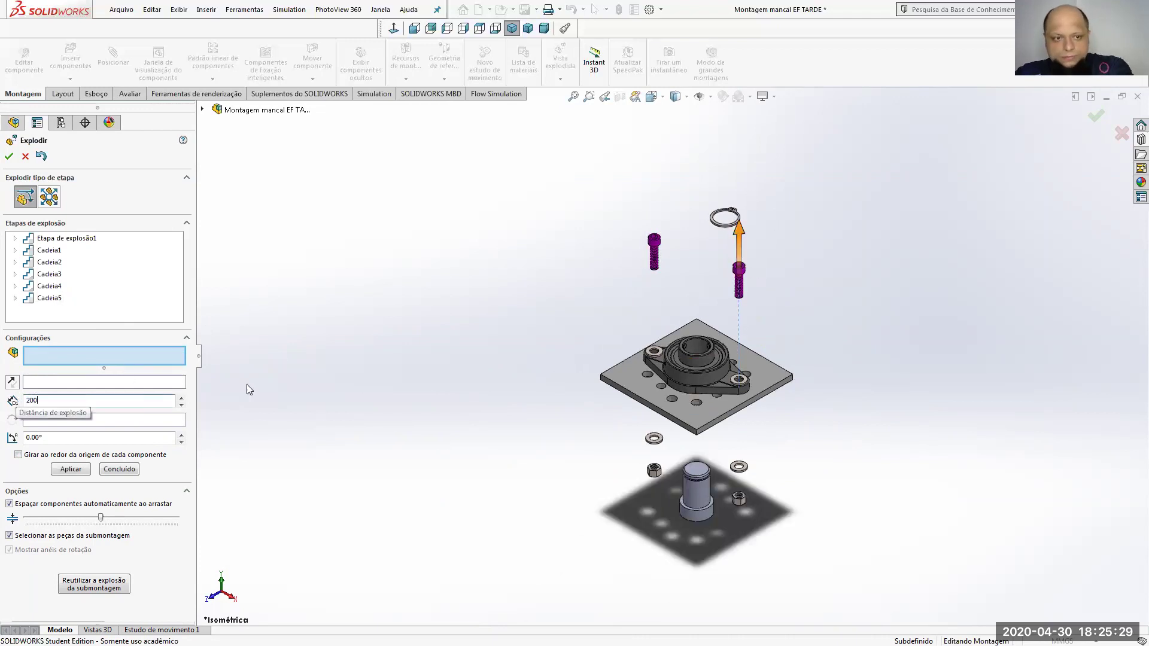
pyautogui.press('Return')
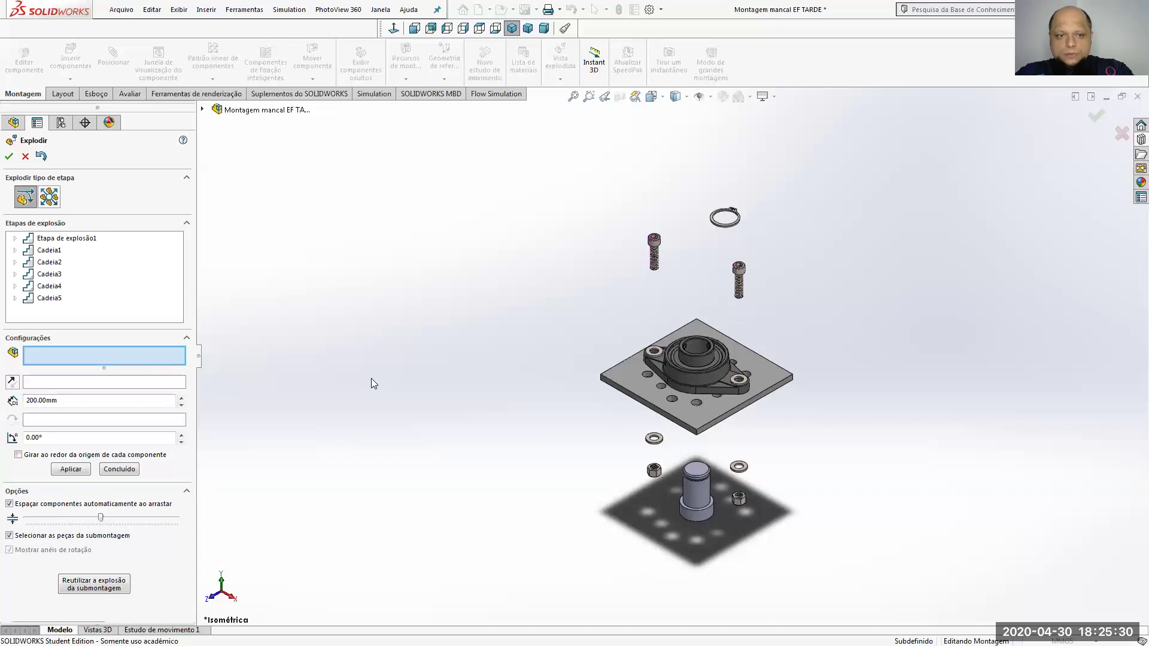
pyautogui.click(70, 469)
pyautogui.click(646, 326)
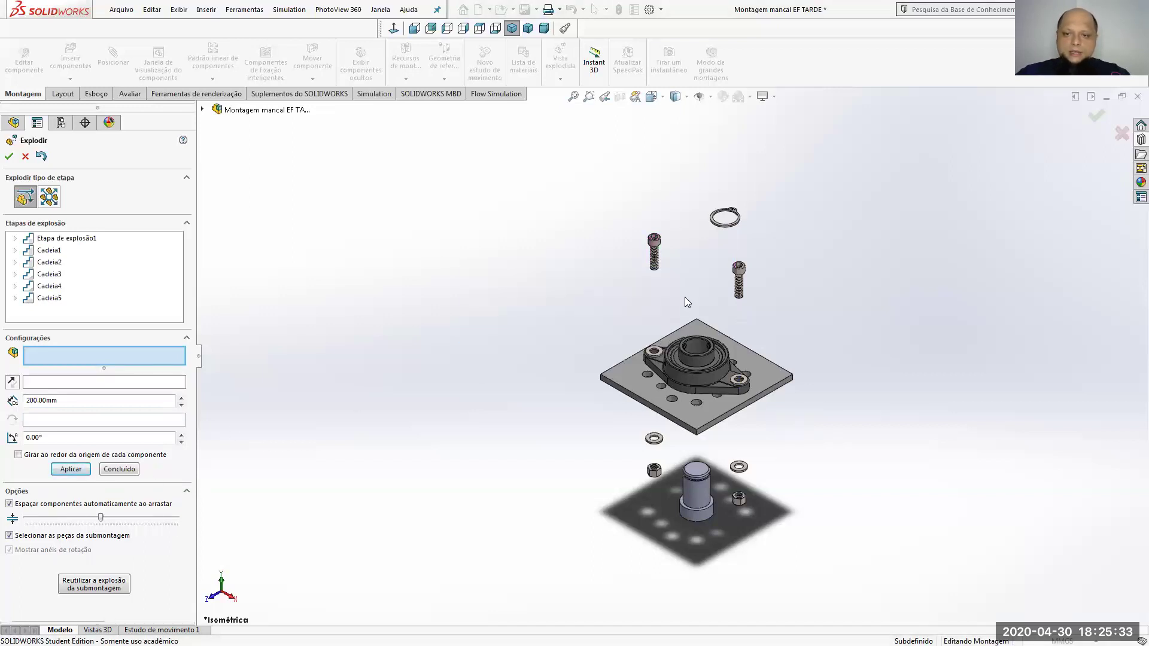
# Try to apply an explode distance of 220 mm without selecting any components.
pyautogui.scroll(-4, 684, 297)
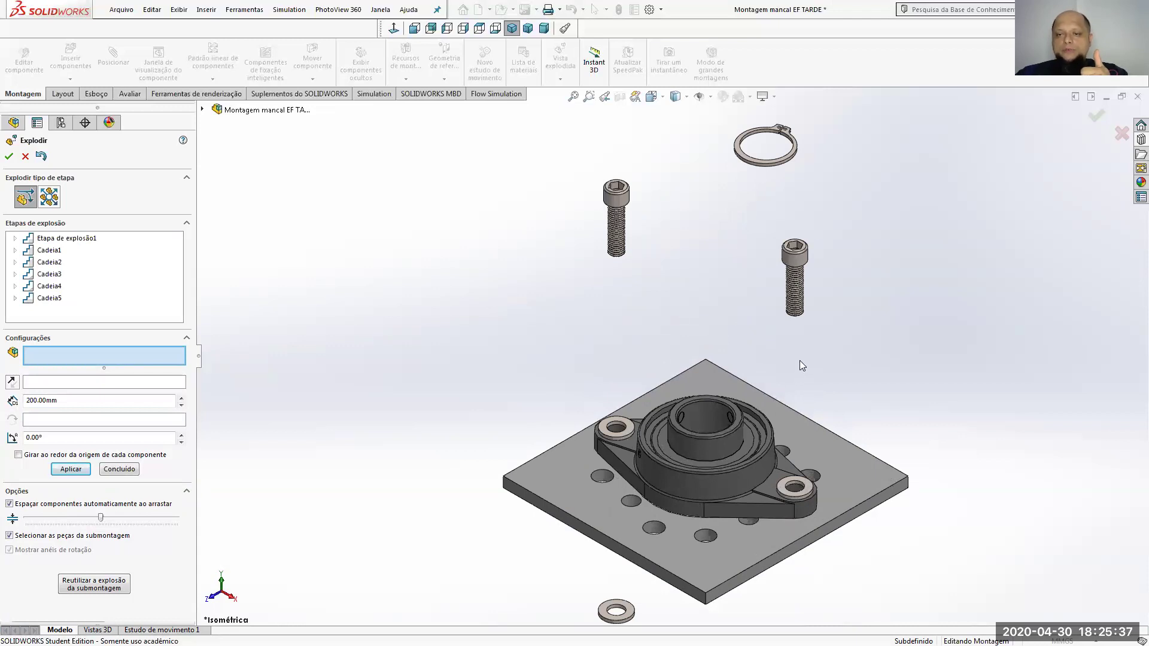
pyautogui.click(182, 398)
pyautogui.click(182, 397)
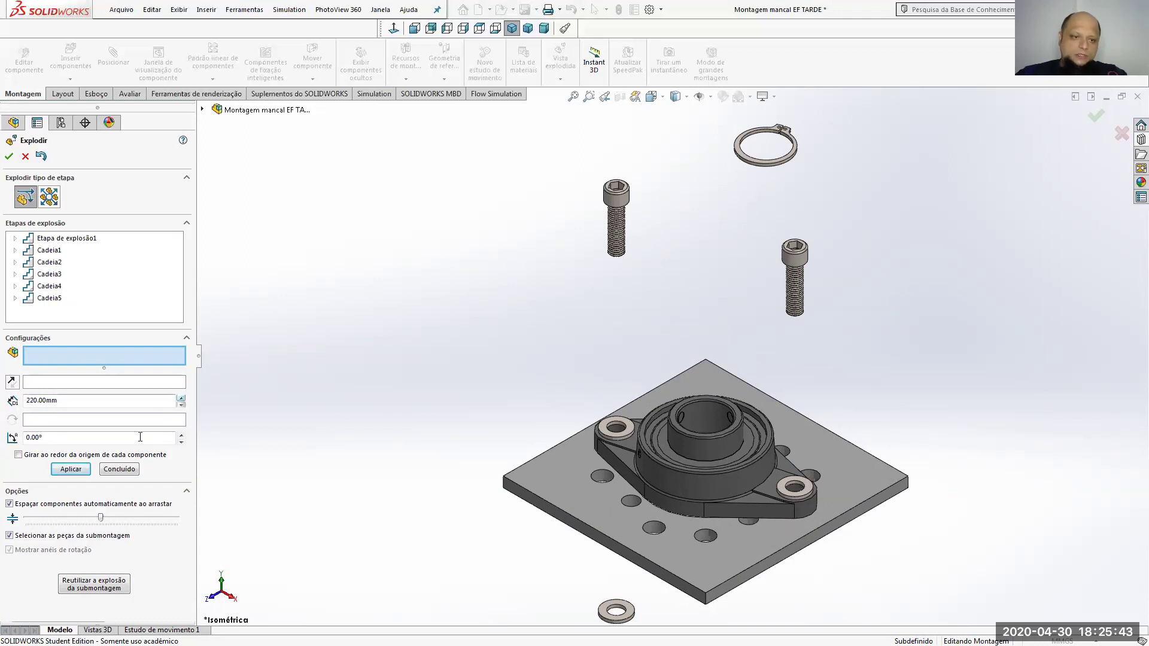
pyautogui.click(70, 469)
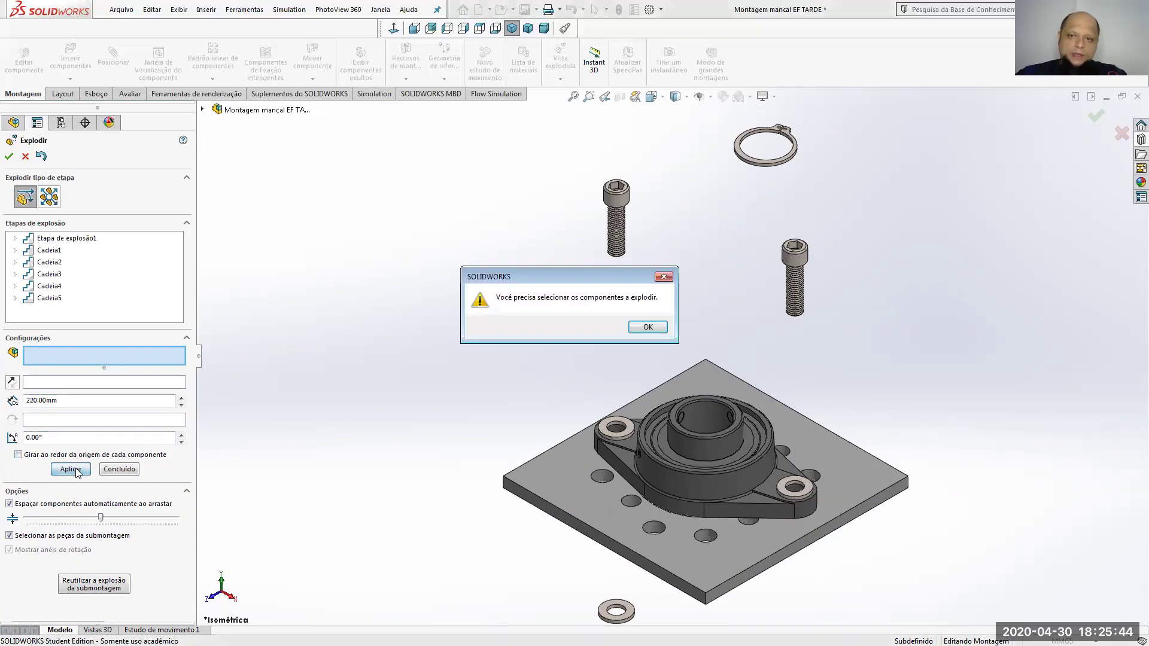
pyautogui.click(636, 325)
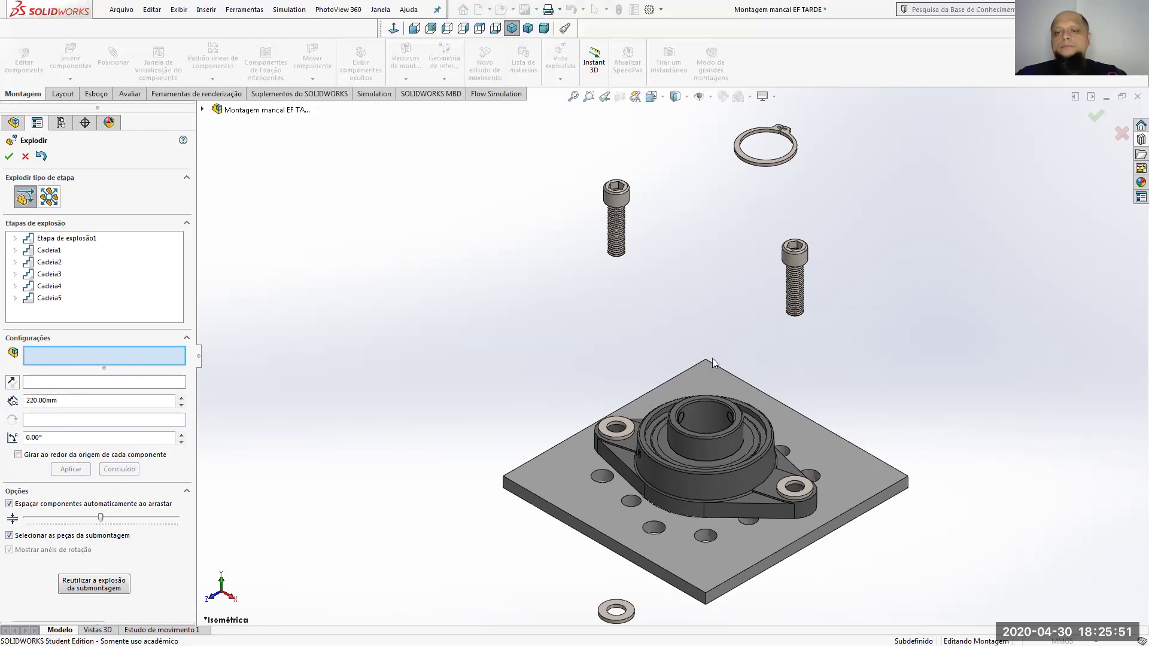
# Try to explode the two flat washers on the flange 220 mm along the Z axis, clearing the direction before completing the step.
pyautogui.click(629, 422)
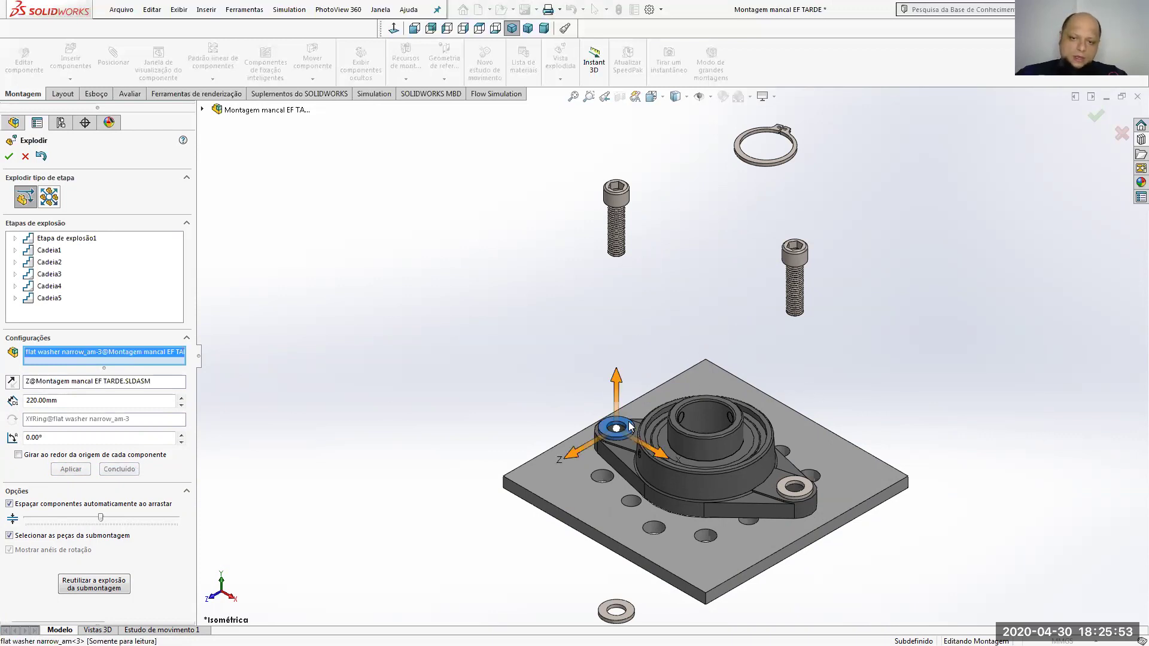
pyautogui.click(812, 490)
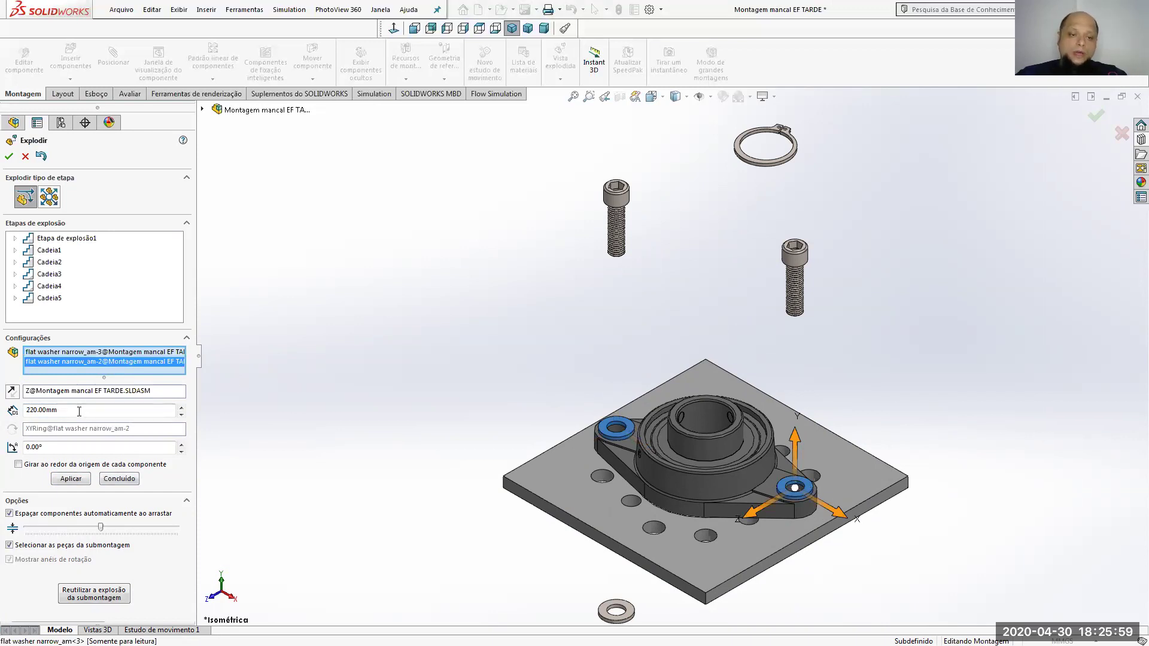
pyautogui.click(71, 479)
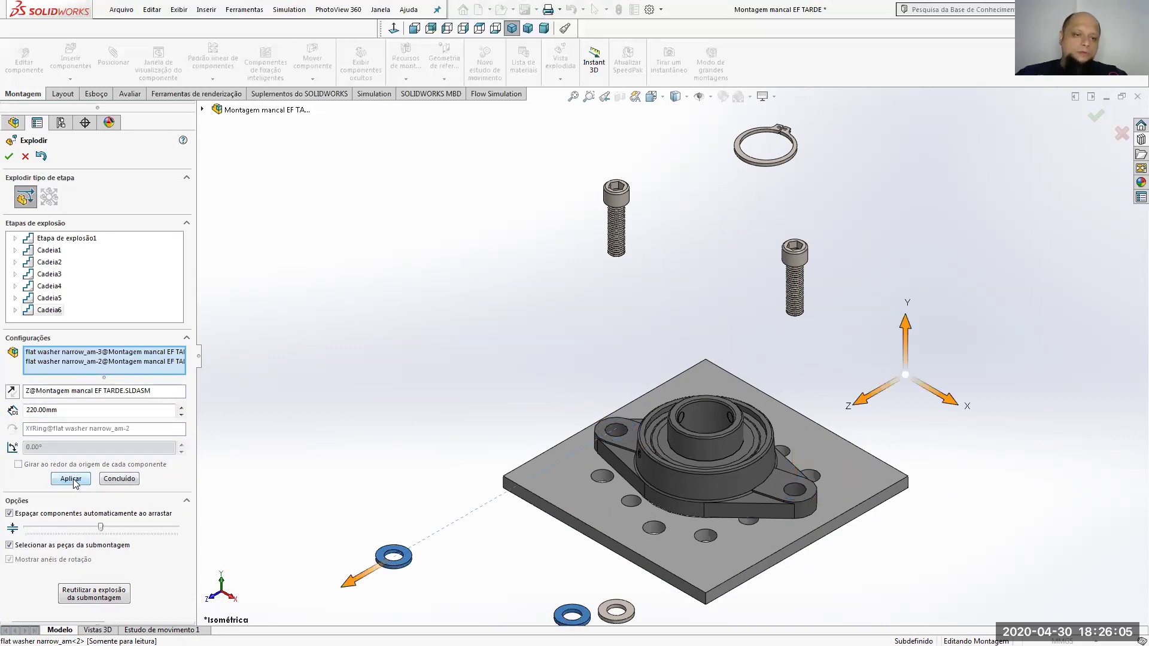
pyautogui.rightClick(50, 395)
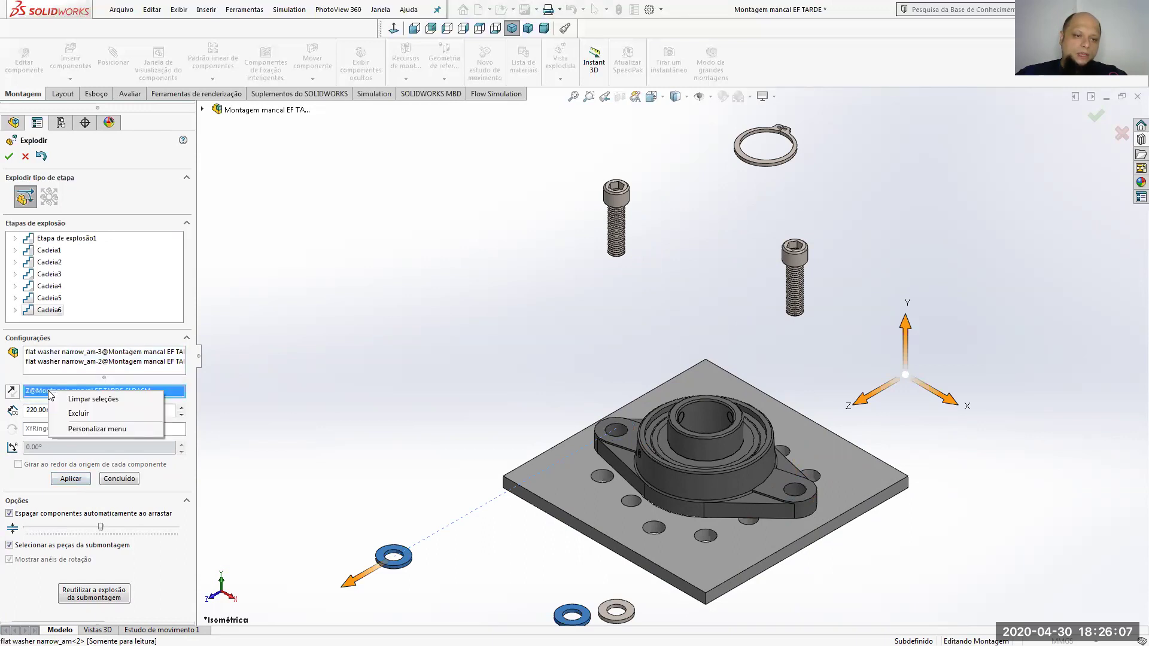
pyautogui.click(71, 413)
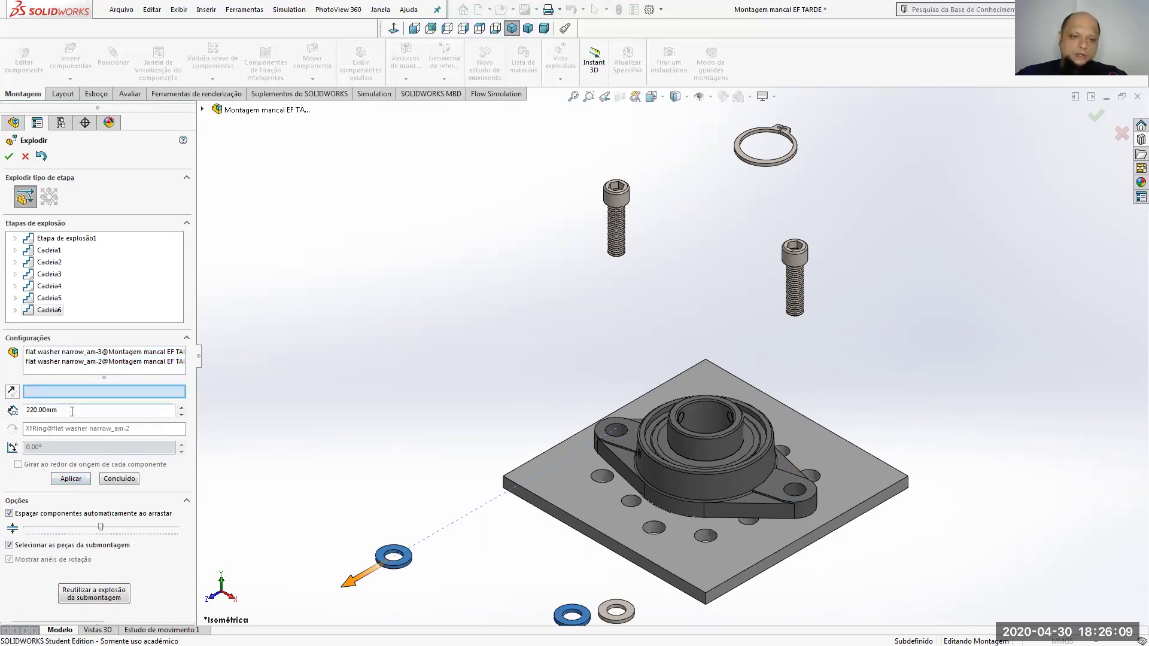
pyautogui.click(133, 479)
# Delete the Z-axis explode step of the two flange washers, Cadeia6.
pyautogui.click(47, 310)
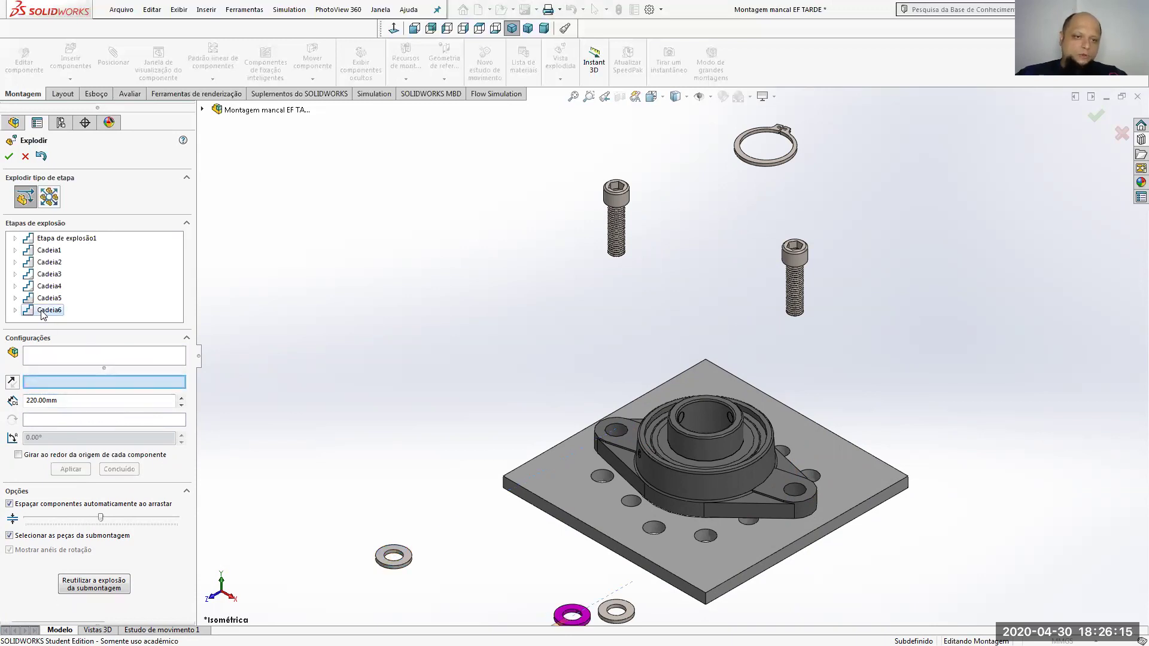
pyautogui.rightClick(43, 310)
pyautogui.click(71, 320)
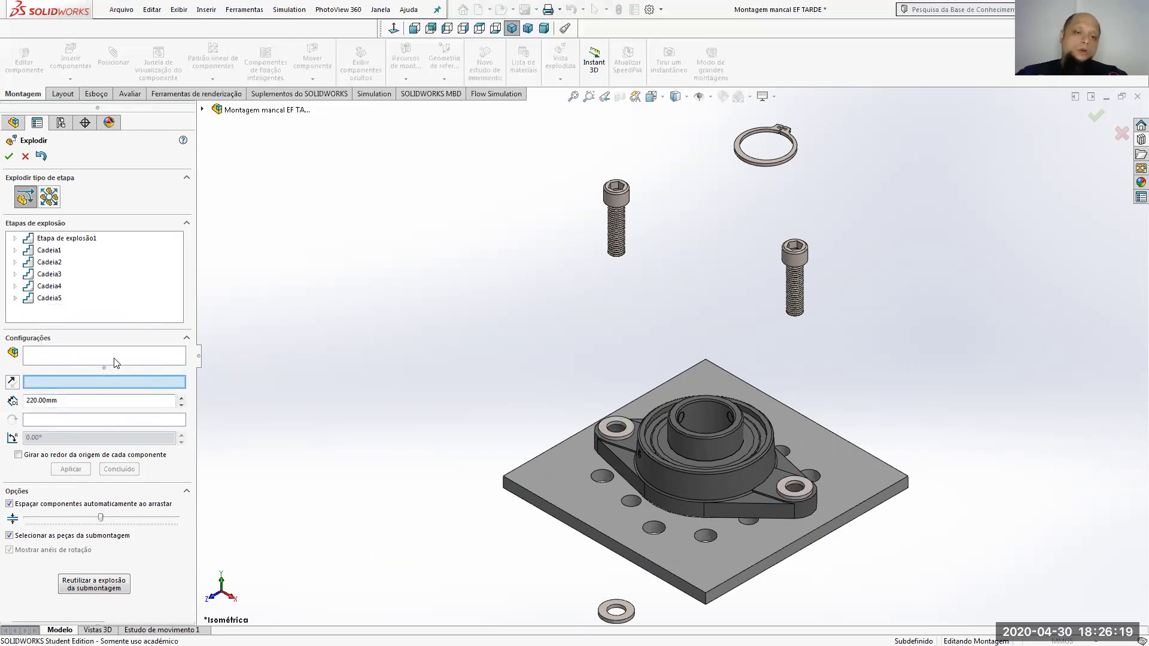
# Try to explode the flange's front flat washer 220 mm, using the face of the other flange washer as the direction.
pyautogui.click(631, 428)
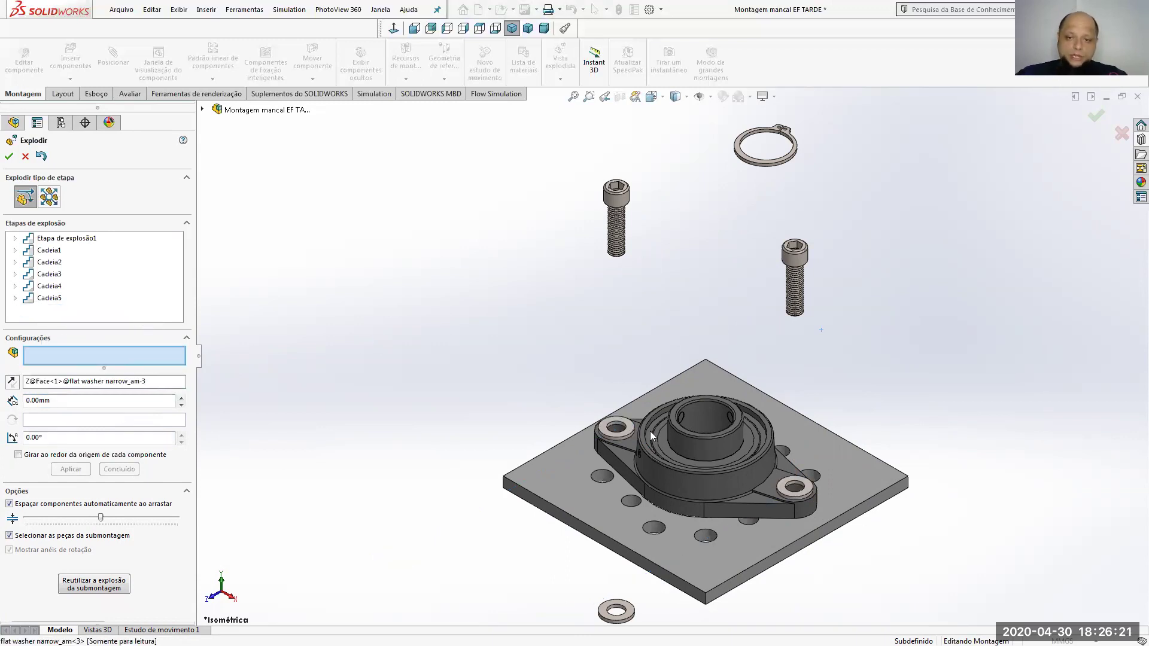
pyautogui.click(809, 482)
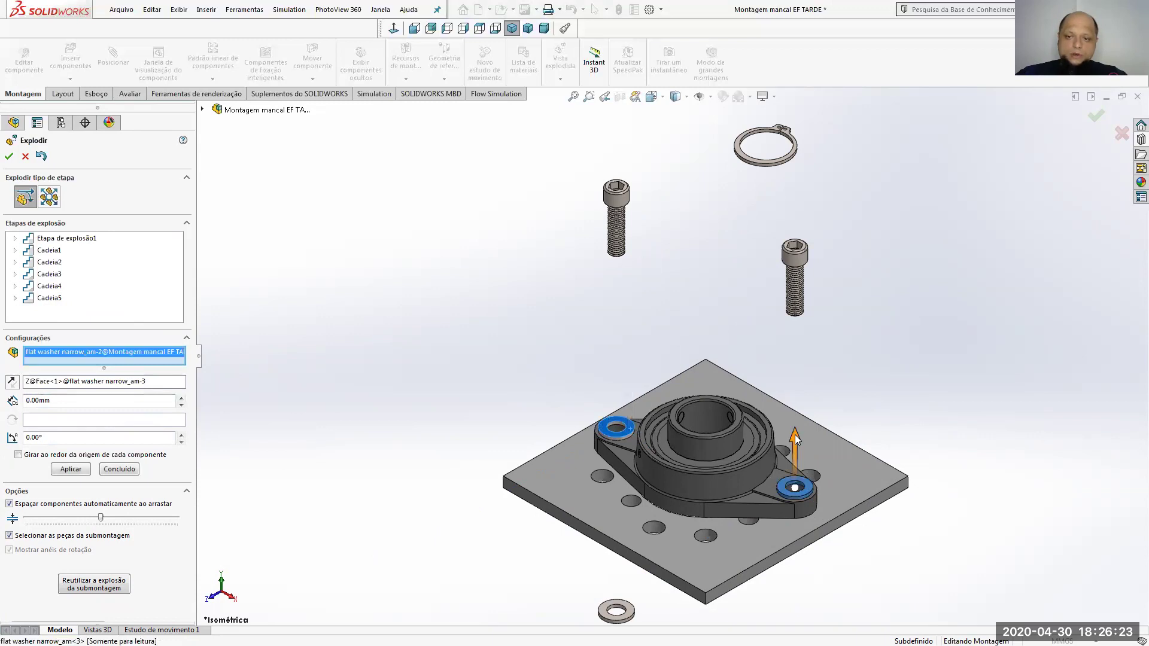
pyautogui.moveTo(48, 400); pyautogui.dragTo(14, 401)
pyautogui.write('220')
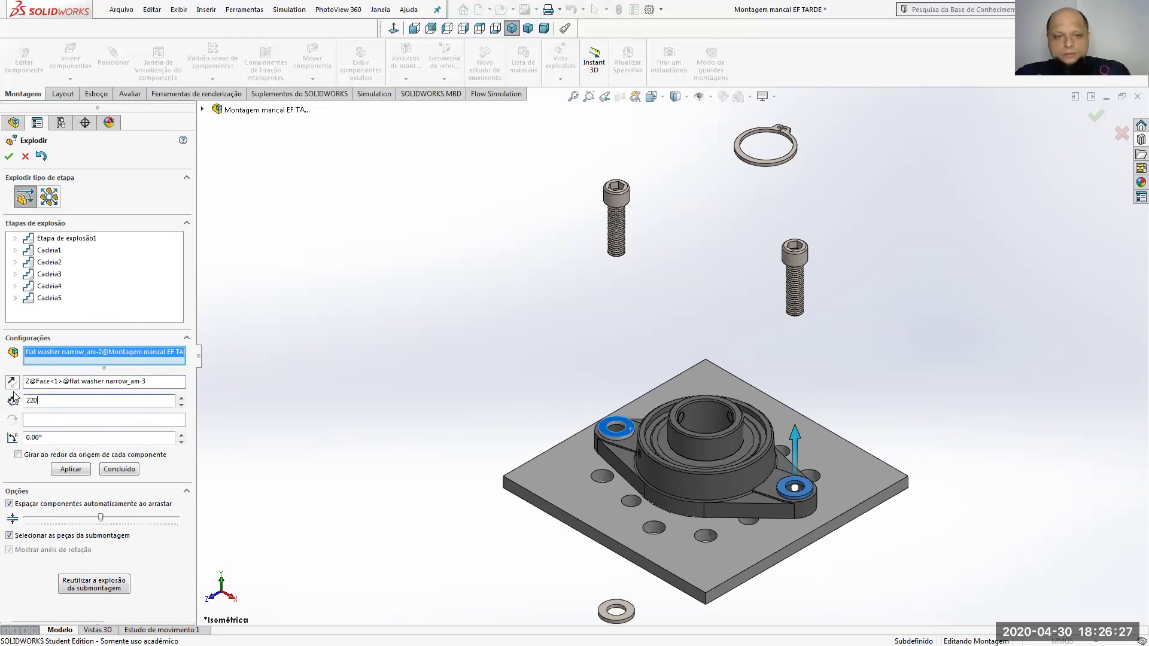
pyautogui.click(84, 470)
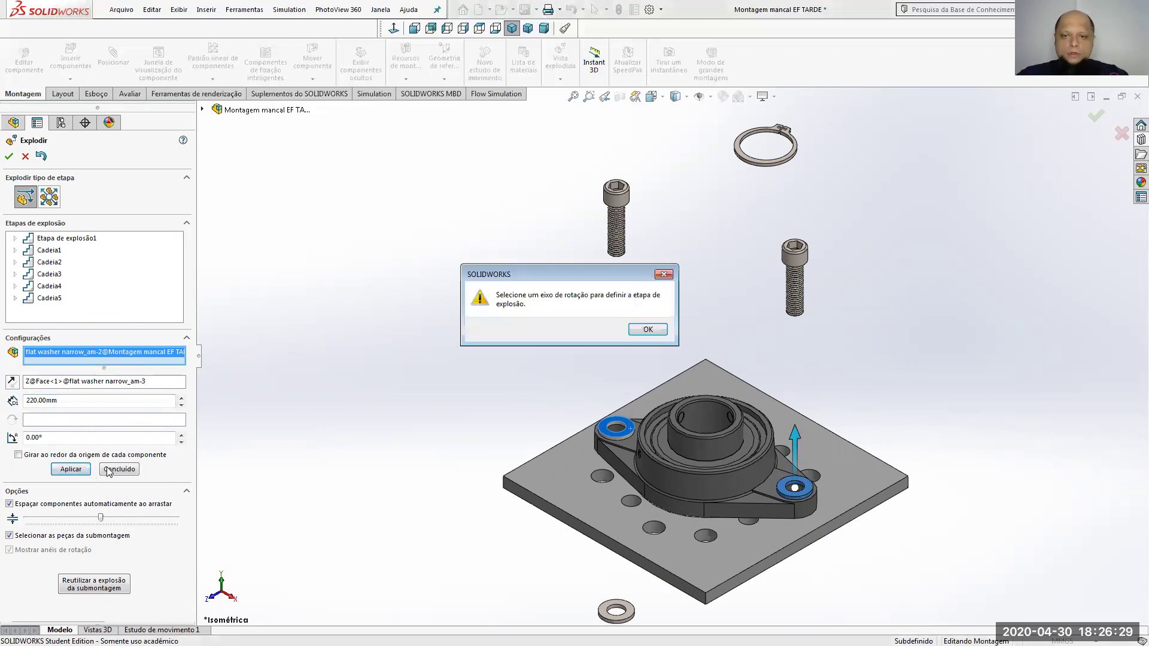
pyautogui.click(644, 330)
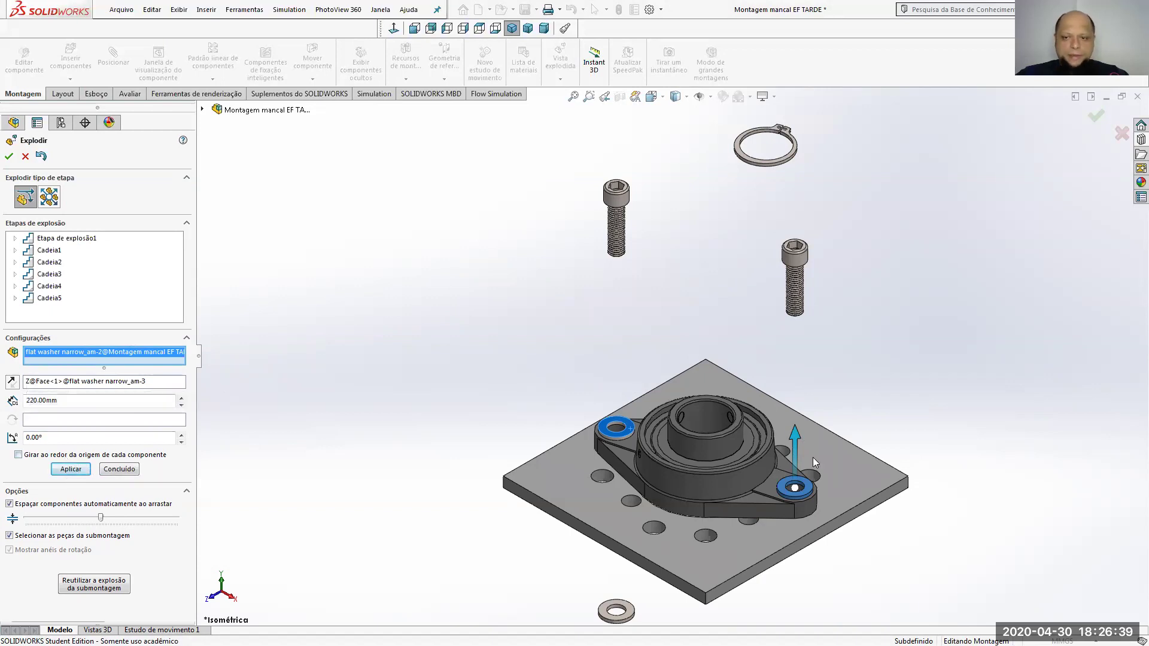
# Move the flange's front flat washer slightly upward along the face-based direction and accept the exploded view.
pyautogui.moveTo(795, 455); pyautogui.dragTo(812, 407)
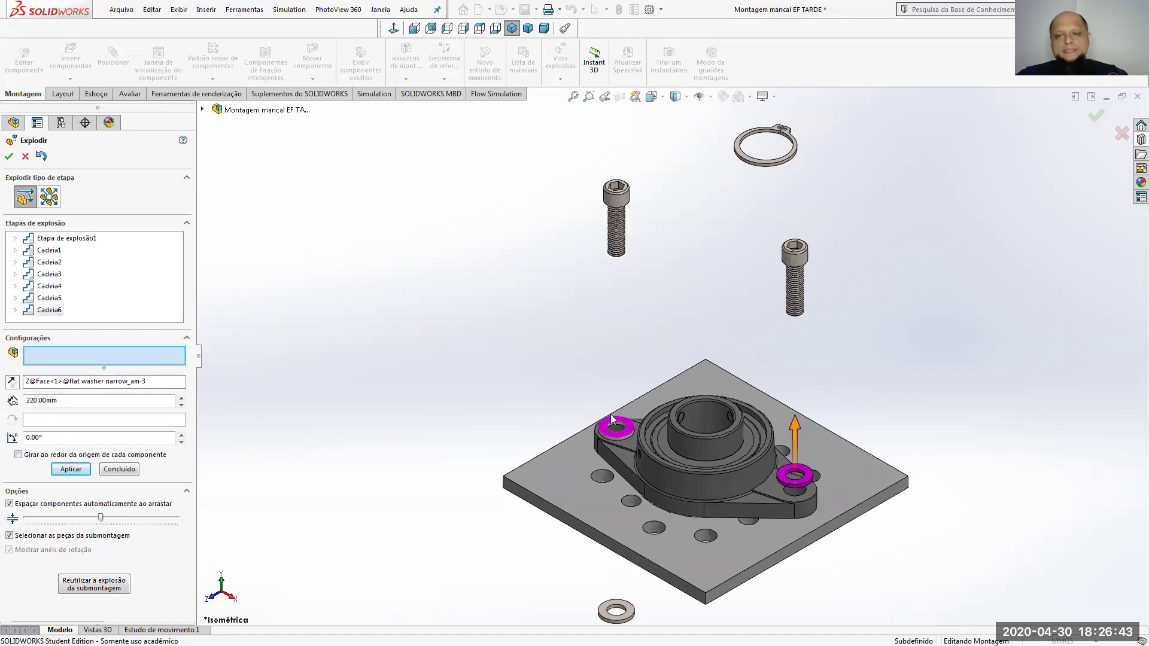
pyautogui.click(410, 336)
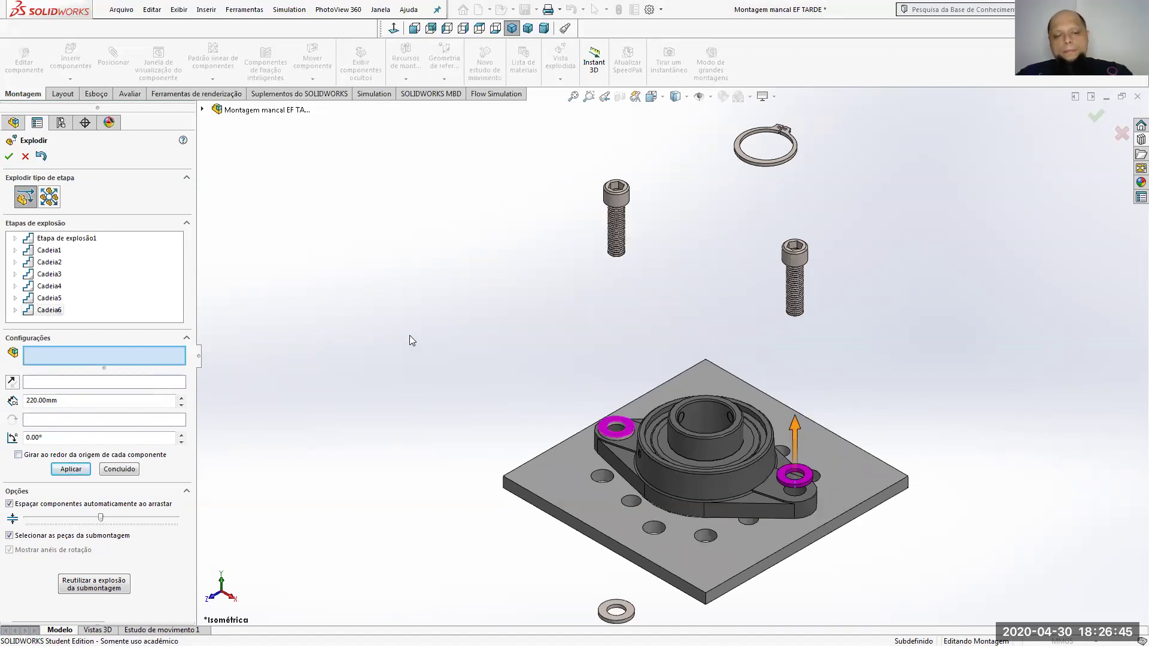
pyautogui.press('Return')
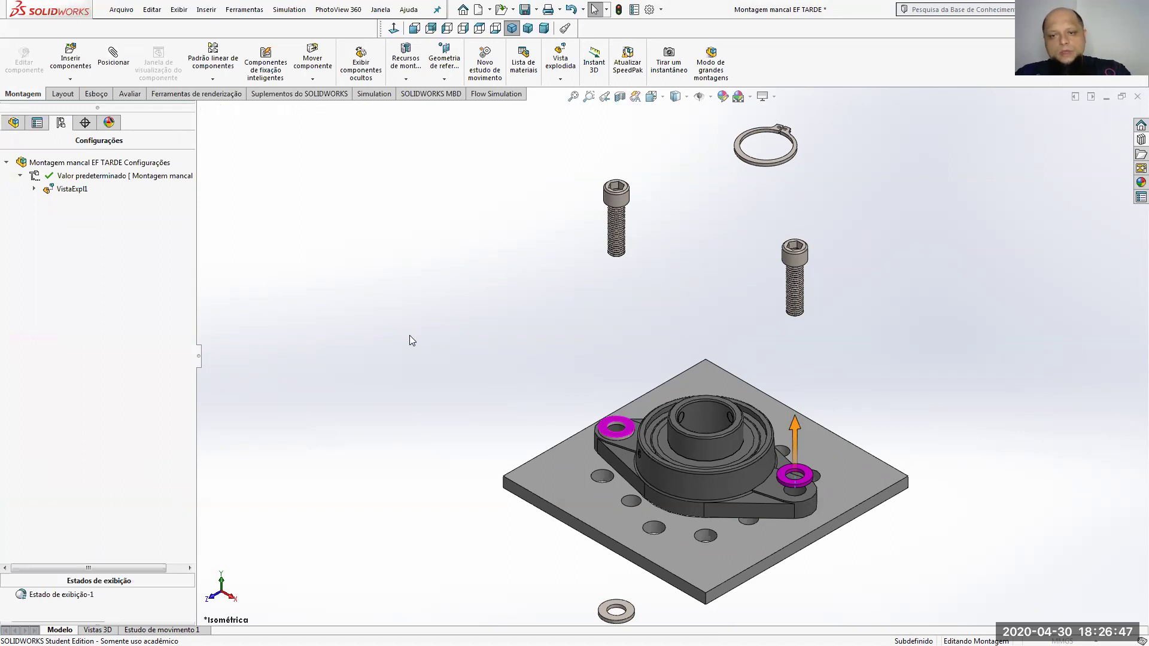
# Reopen the exploded view VistaExpl1 for editing and delete the single washer's explode step, Cadeia6.
pyautogui.rightClick(67, 189)
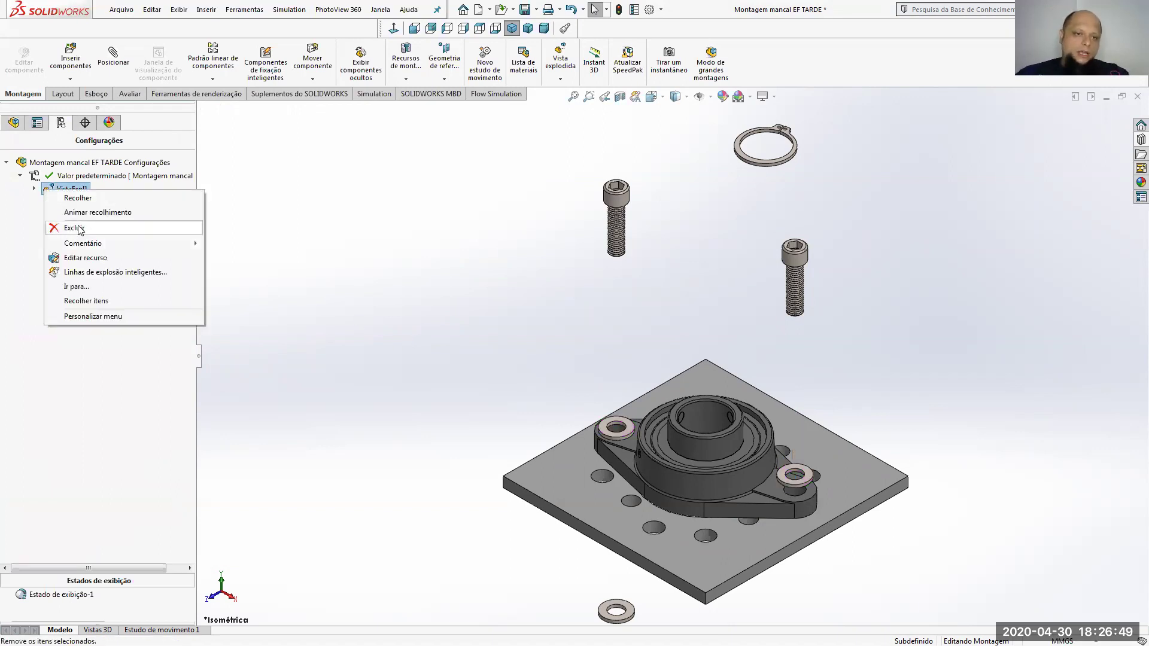
pyautogui.click(87, 258)
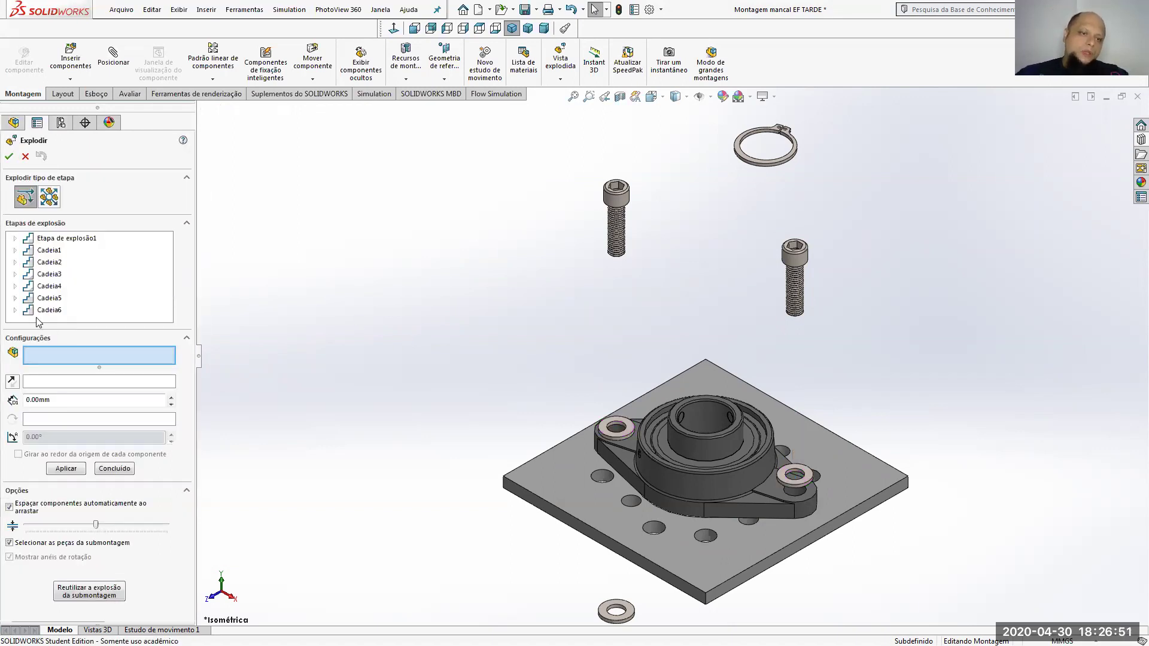
pyautogui.rightClick(40, 313)
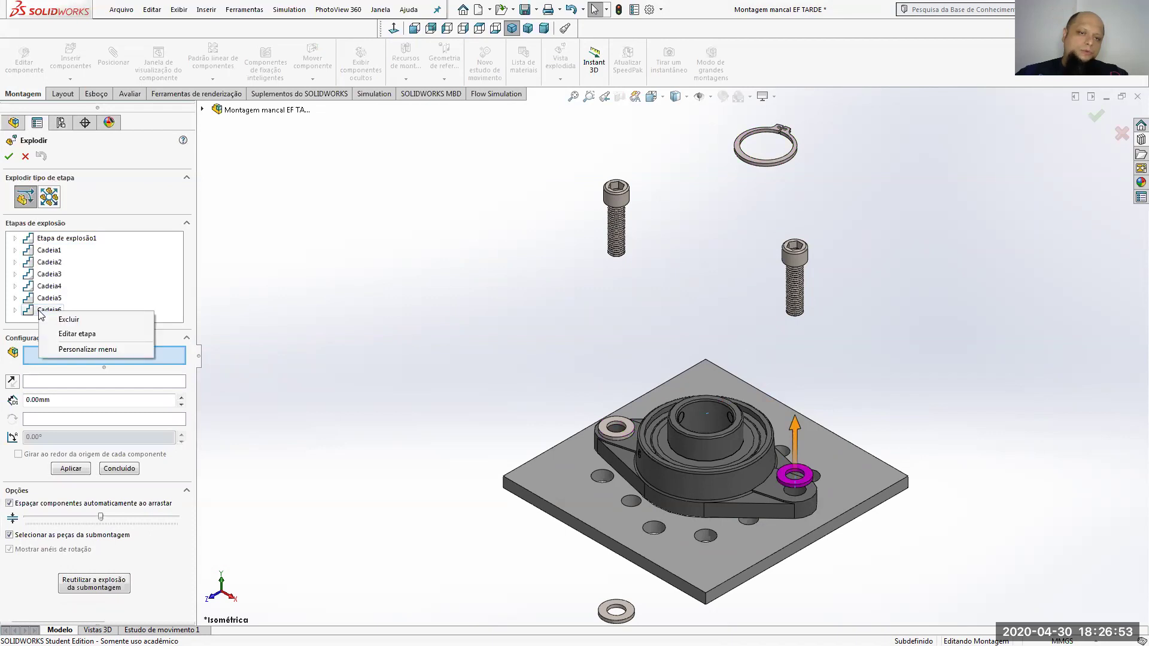
pyautogui.click(72, 319)
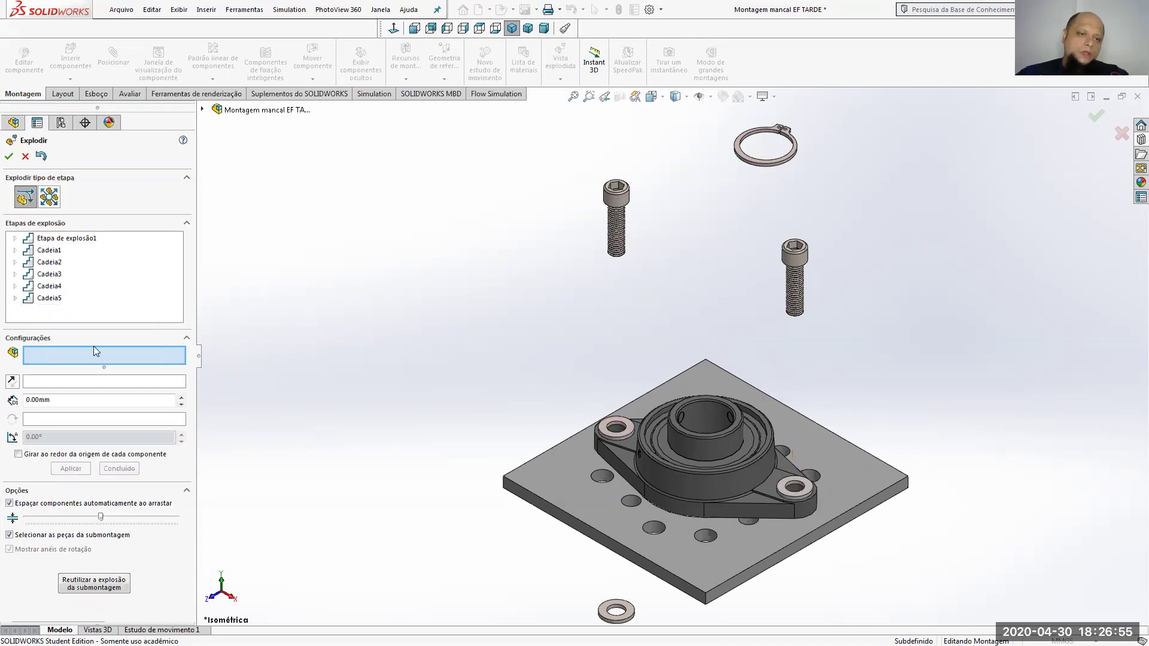
# Explode the two flat washers on the bearing flange 220 mm along the Y axis.
pyautogui.click(624, 434)
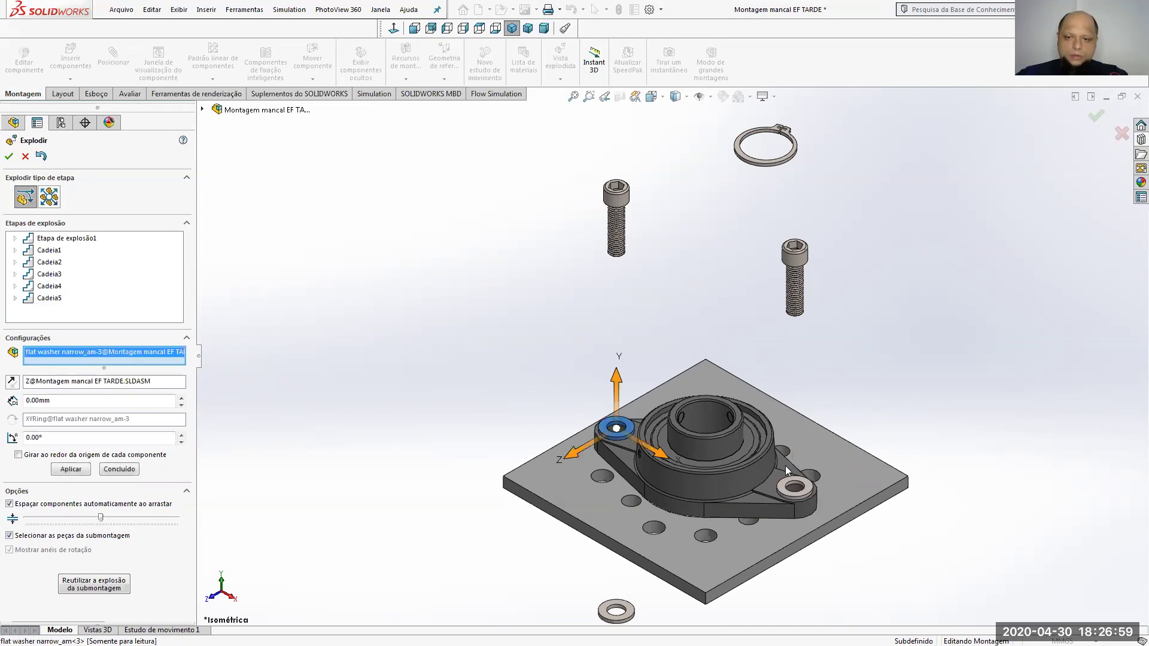
pyautogui.click(793, 484)
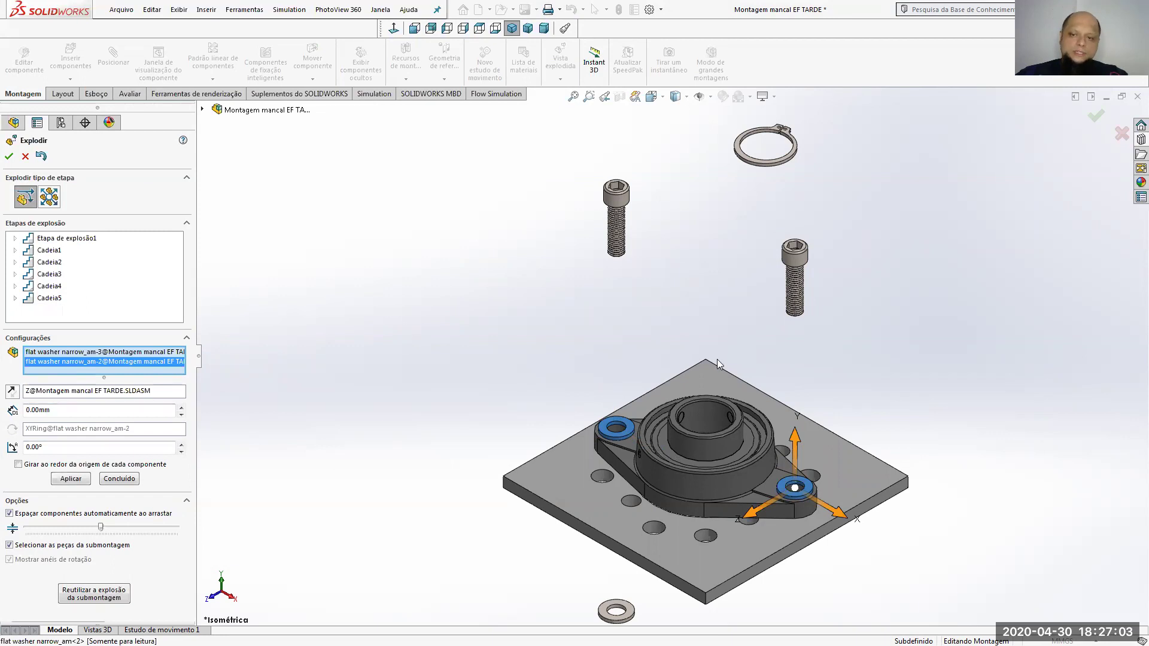
pyautogui.click(795, 426)
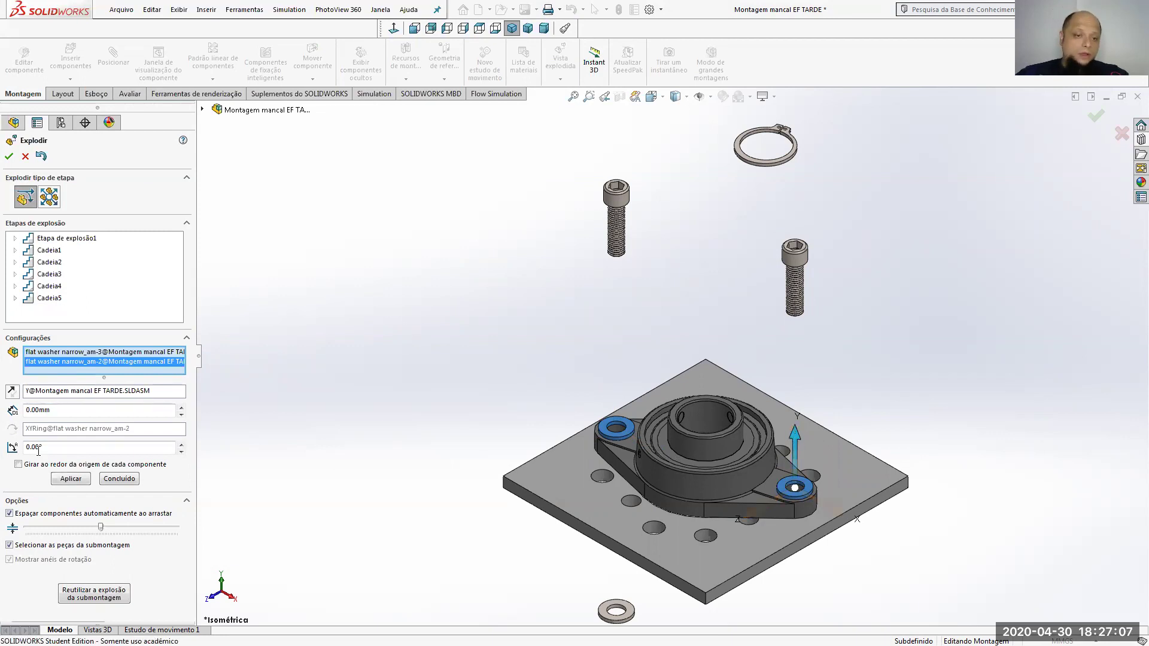
pyautogui.doubleClick(36, 410)
pyautogui.write('220')
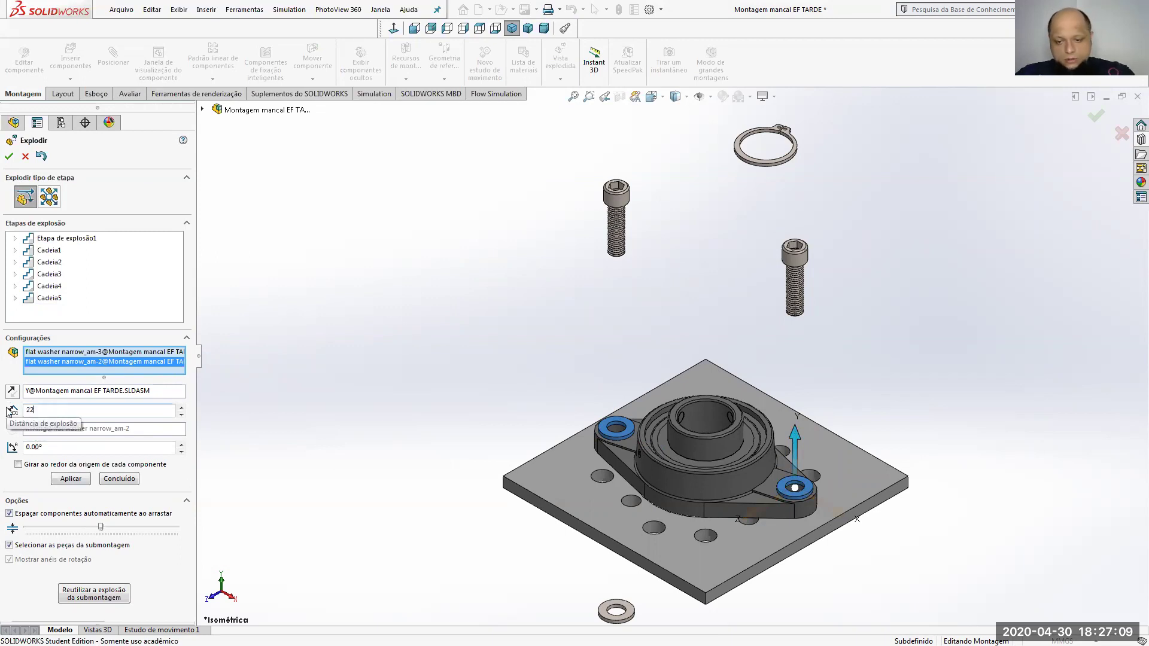
pyautogui.click(89, 477)
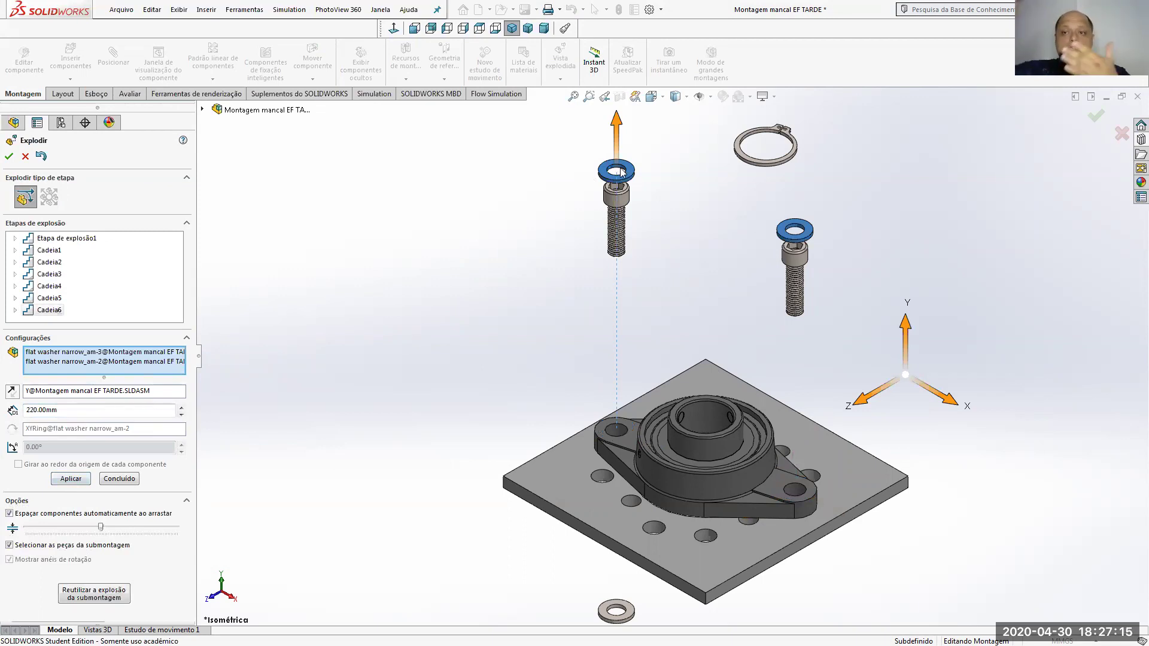
# Reduce the two flange washers' explode distance to 110 mm and finish the explode step.
pyautogui.click(182, 414)
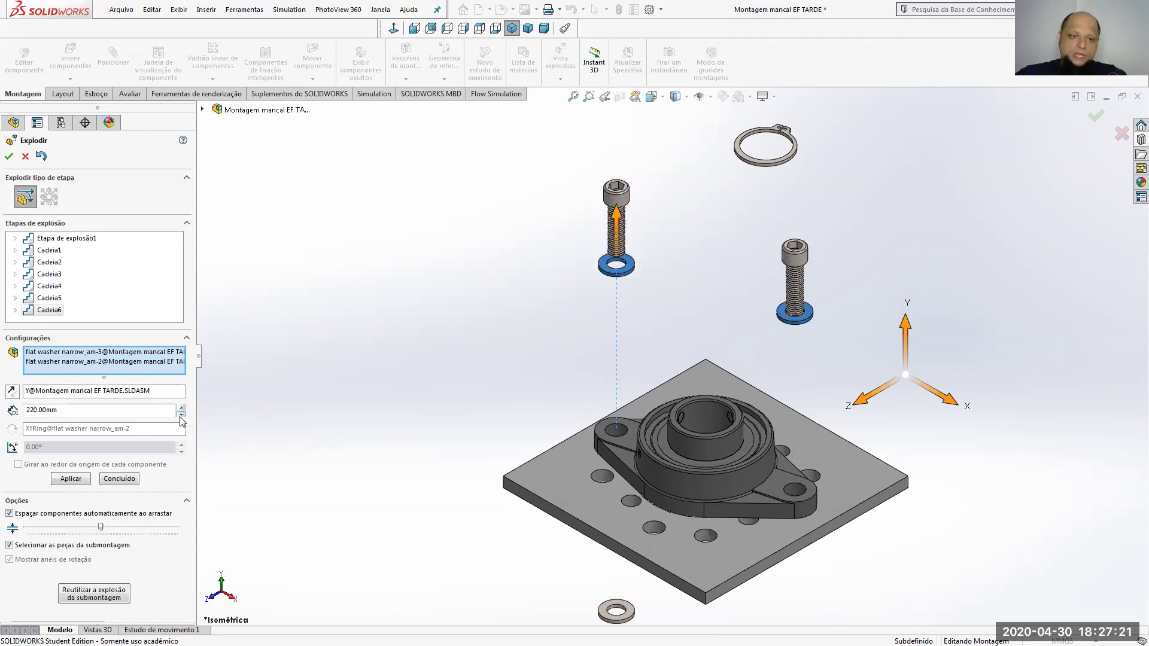
pyautogui.click(180, 416)
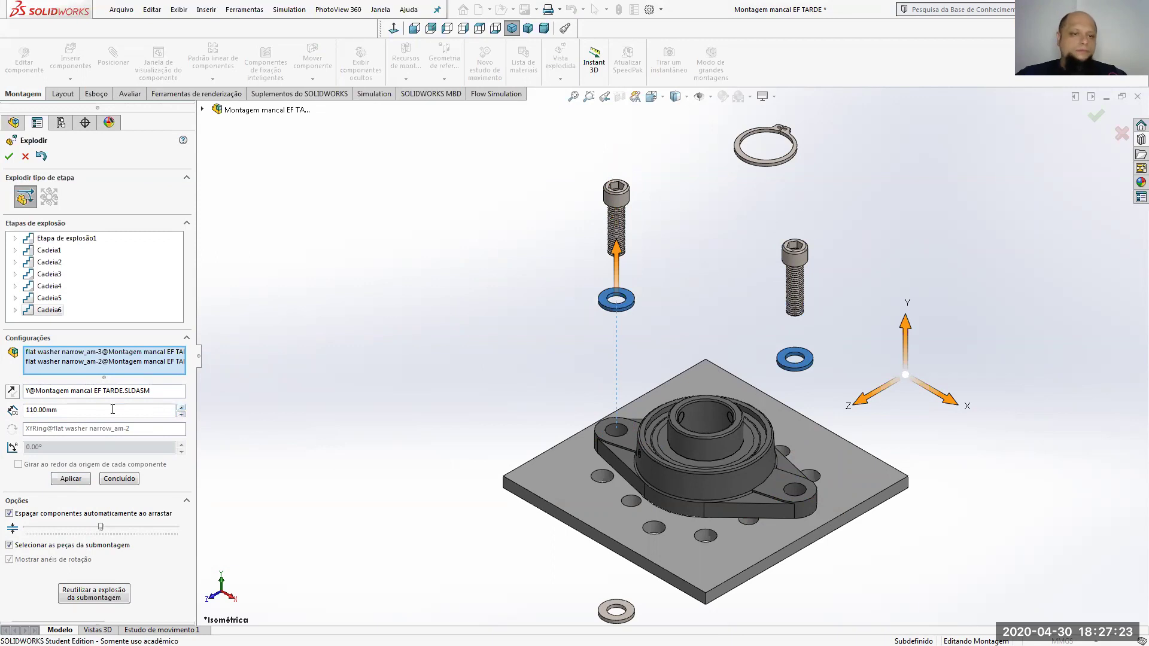
pyautogui.click(107, 482)
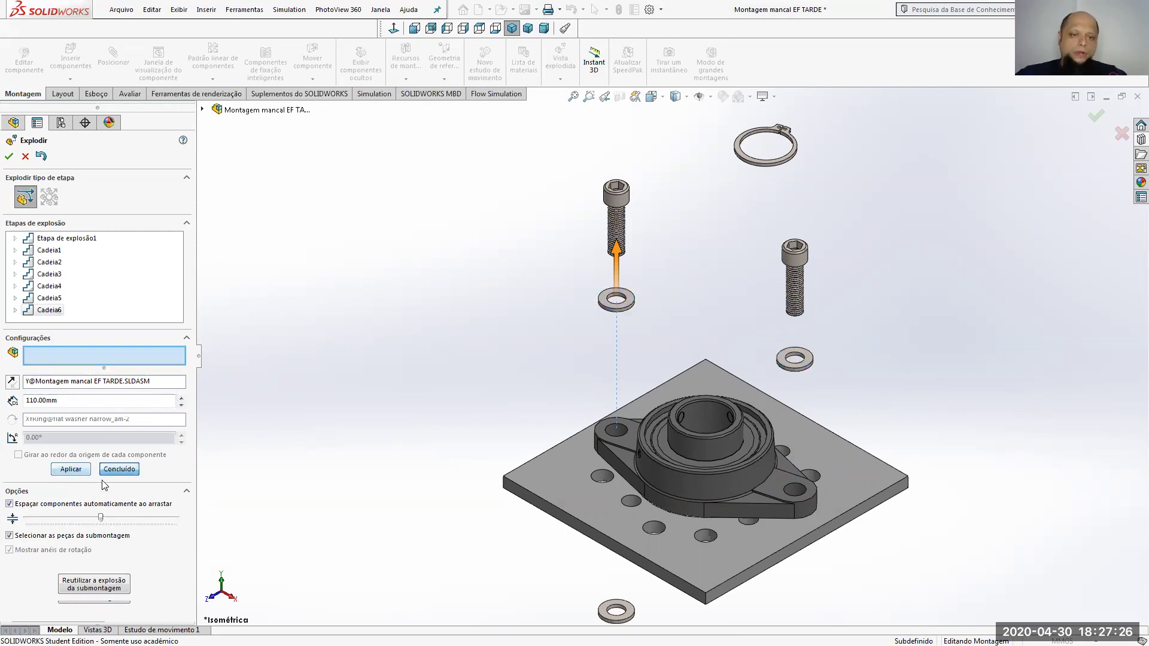
# Explode the flange bearing MANCAL UCFL208CC 20 mm along the Y axis, off the plate.
pyautogui.click(713, 480)
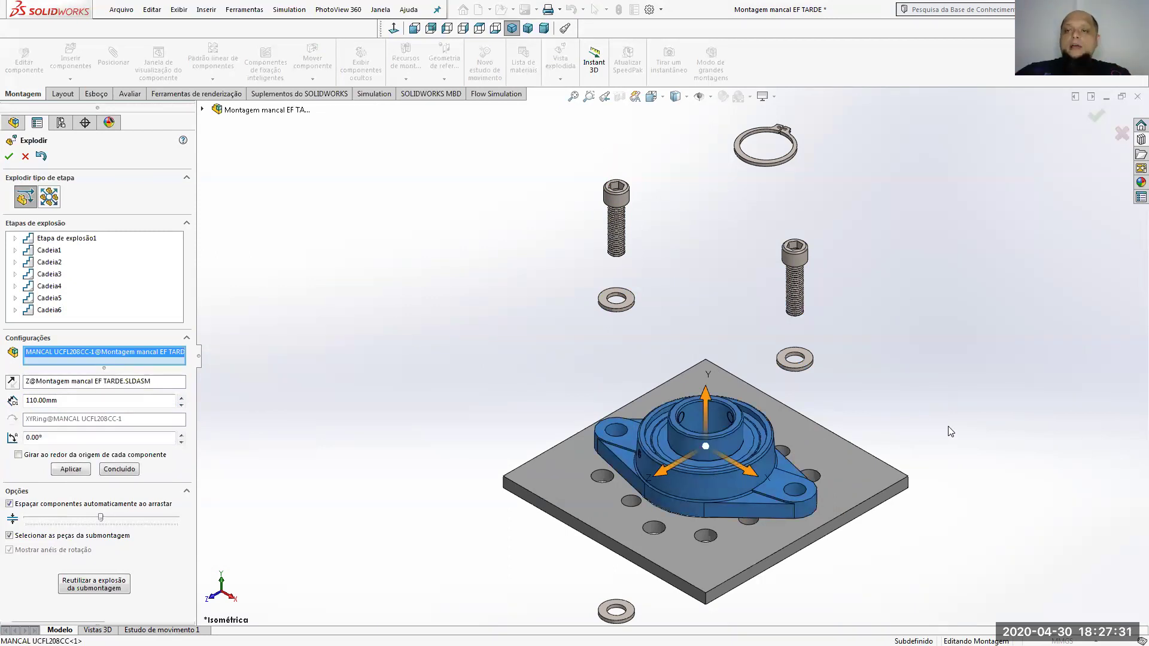
pyautogui.click(707, 402)
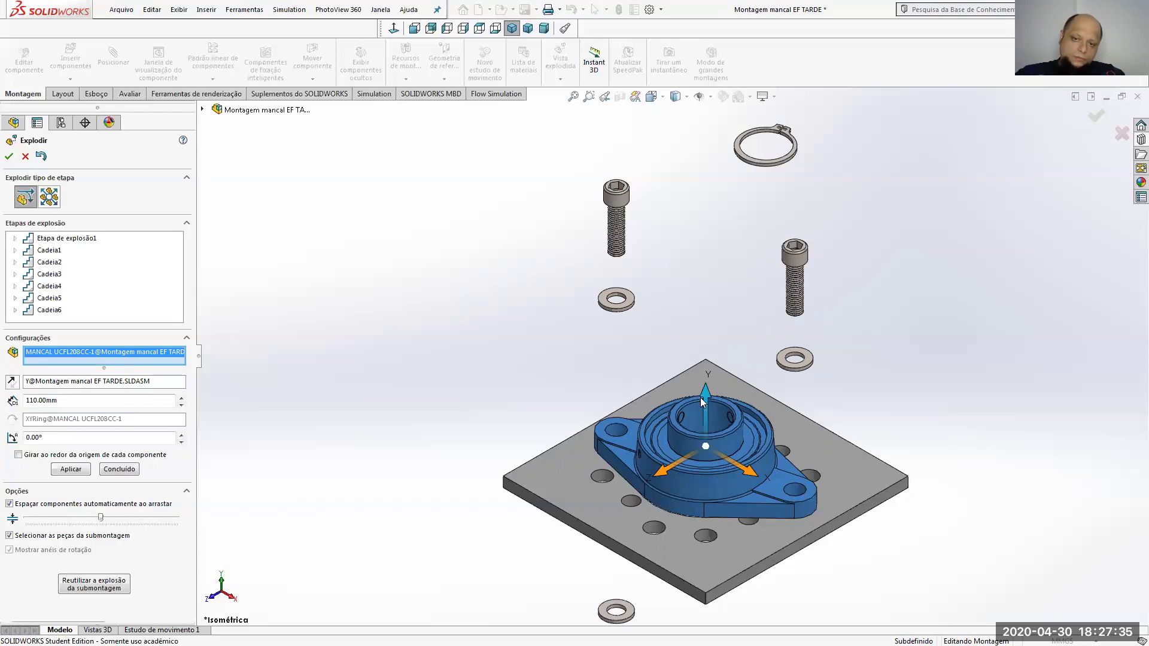
pyautogui.moveTo(80, 404); pyautogui.dragTo(4, 401)
pyautogui.write('1')
pyautogui.press('BackSpace')
pyautogui.write('20')
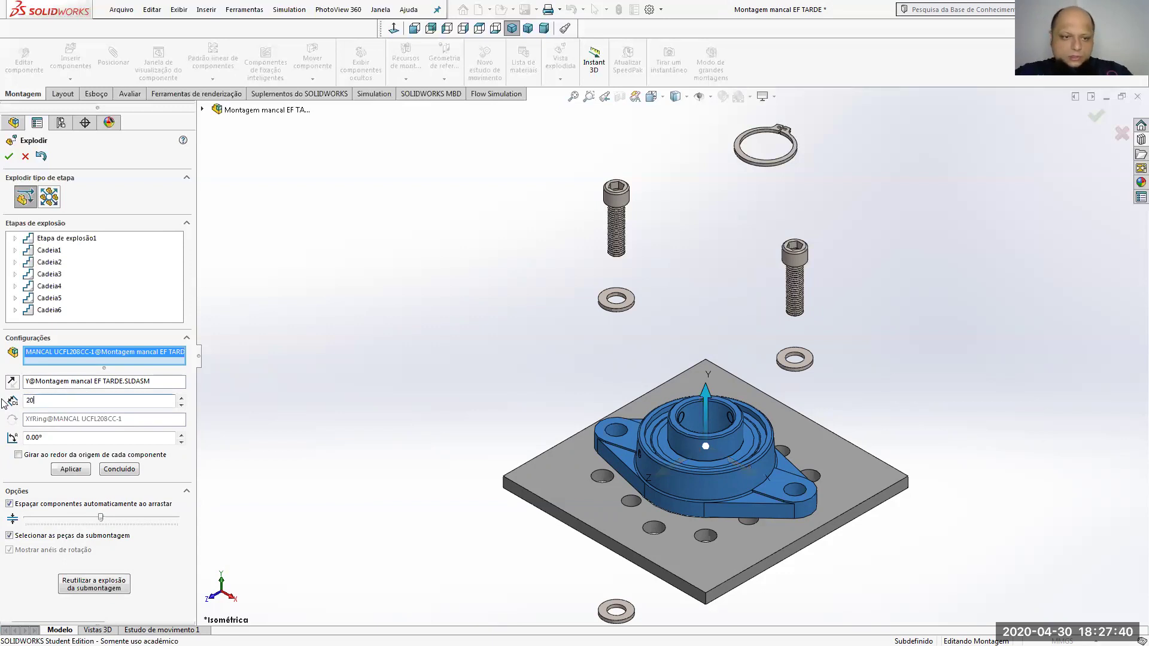
pyautogui.click(104, 471)
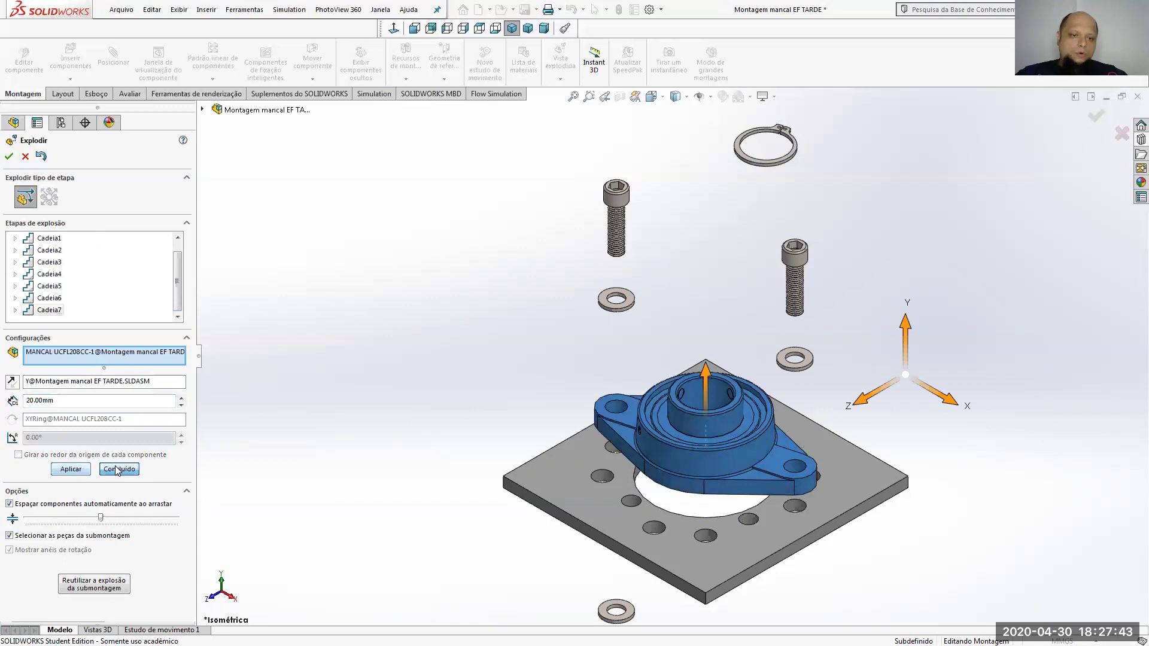
# Explode the flange bearing MANCAL UCFL208CC 200 mm along the reversed X direction.
pyautogui.click(697, 425)
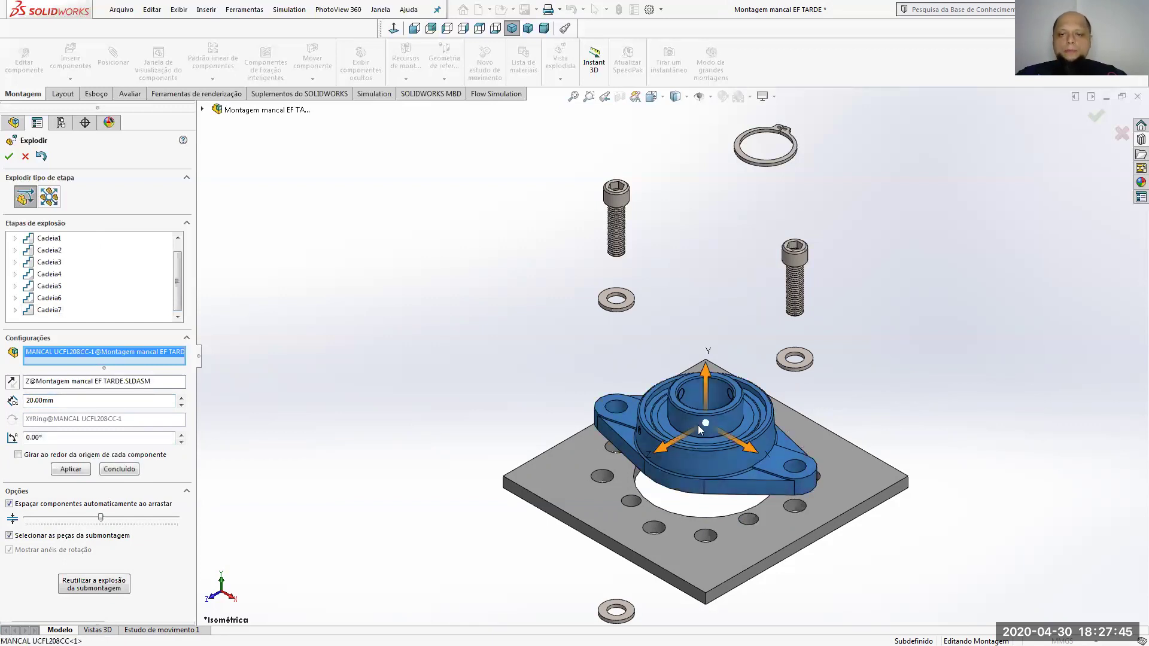
pyautogui.click(747, 449)
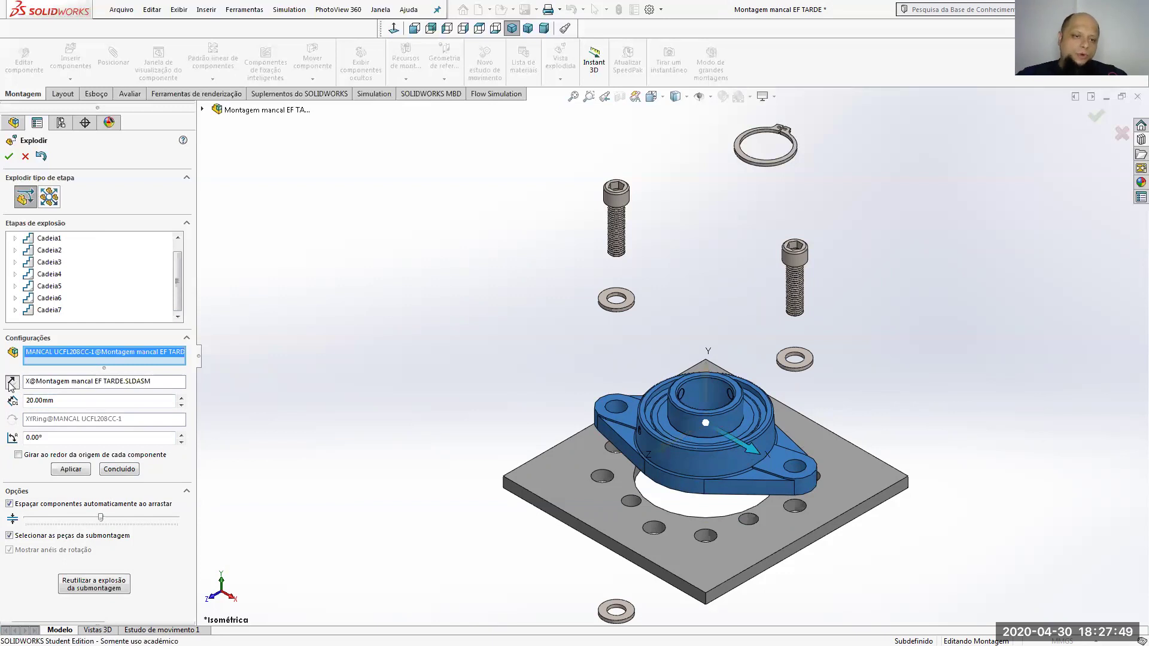
pyautogui.doubleClick(85, 400)
pyautogui.write('200')
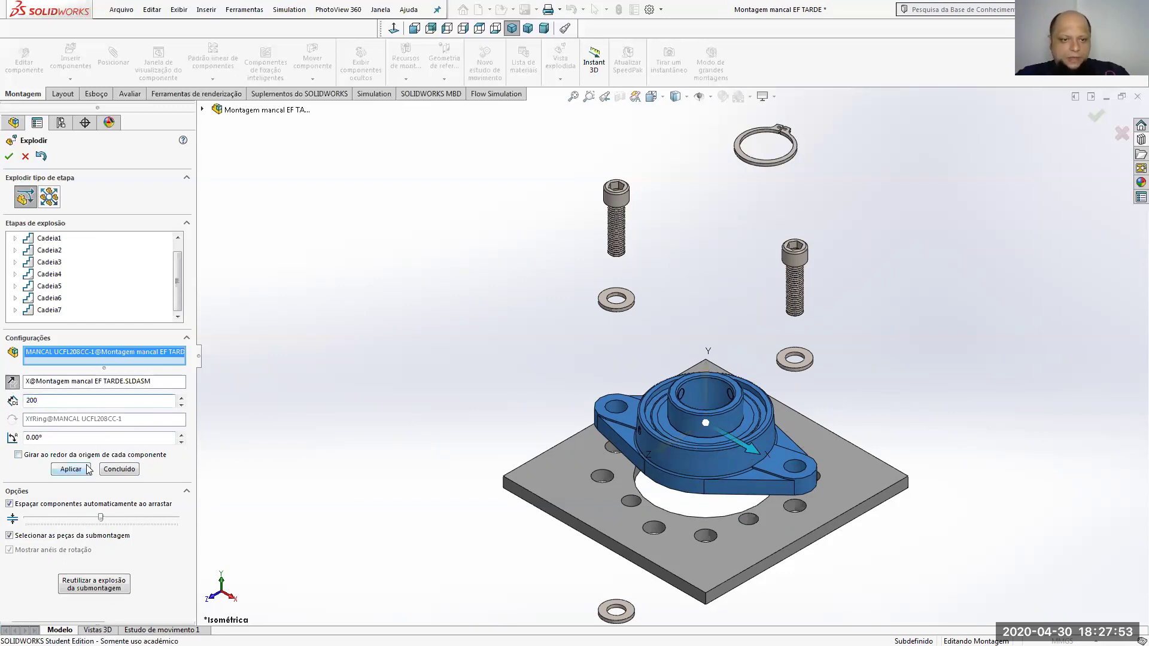
pyautogui.click(84, 468)
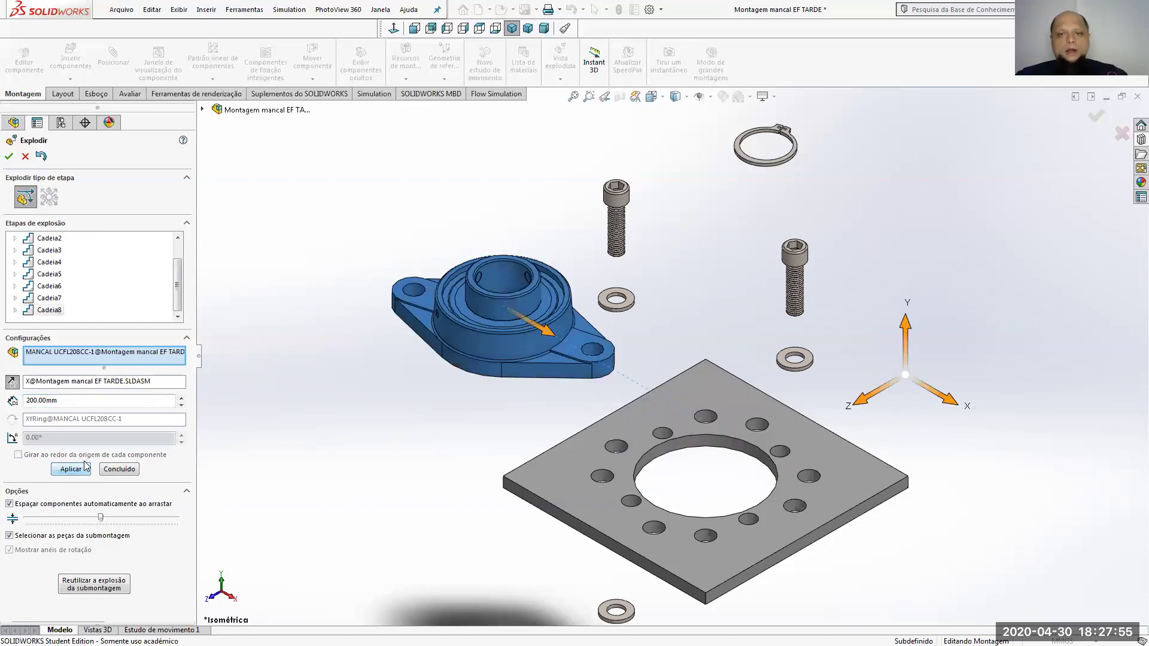
# Increase the bearing's X-axis explode distance to 250 mm, finish the step and accept the exploded view.
pyautogui.click(180, 397)
pyautogui.click(180, 397)
pyautogui.click(180, 397)
pyautogui.click(180, 397)
pyautogui.click(181, 397)
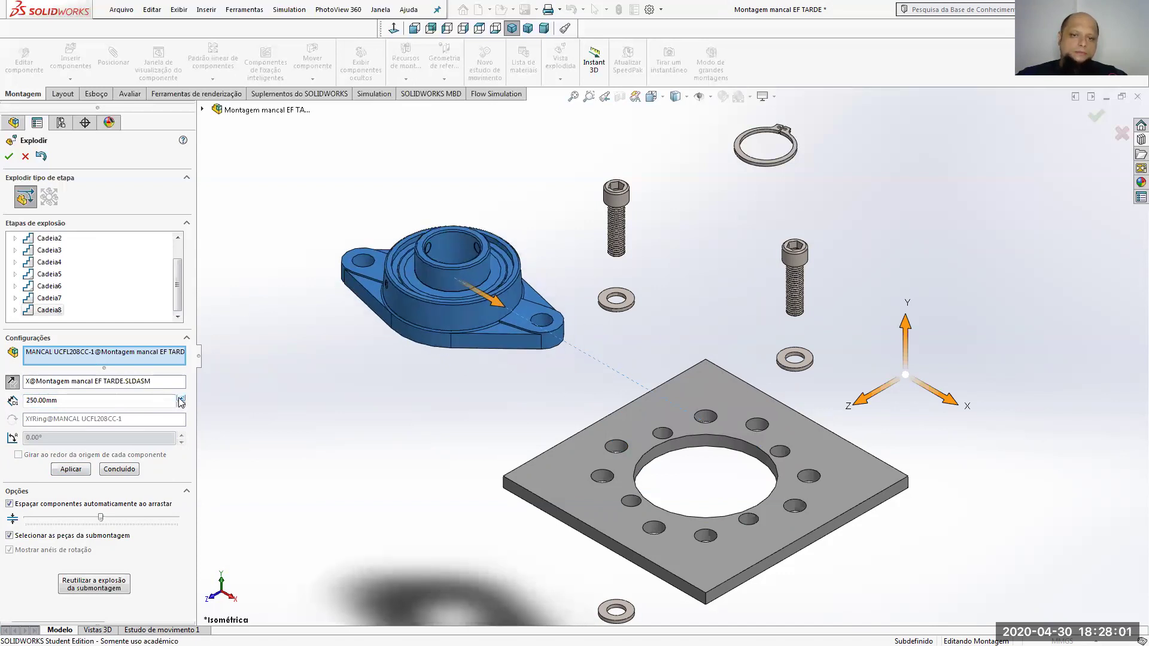
pyautogui.click(72, 469)
pyautogui.click(116, 470)
pyautogui.press('f')
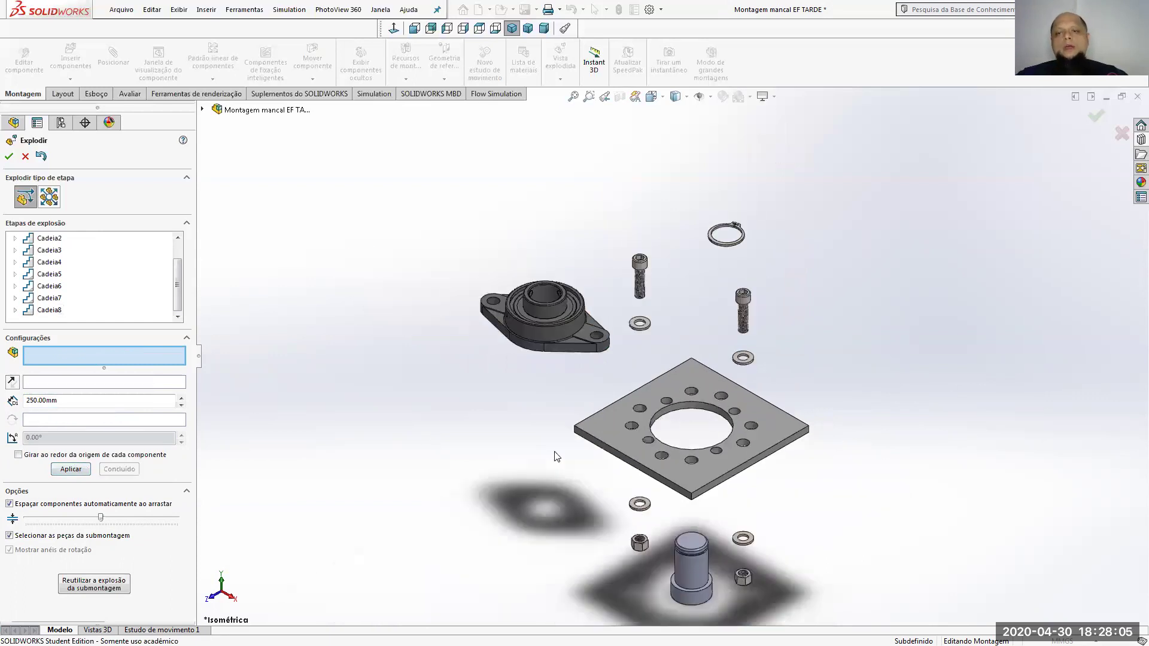
pyautogui.scroll(-1, 701, 545)
pyautogui.scroll(-1, 701, 536)
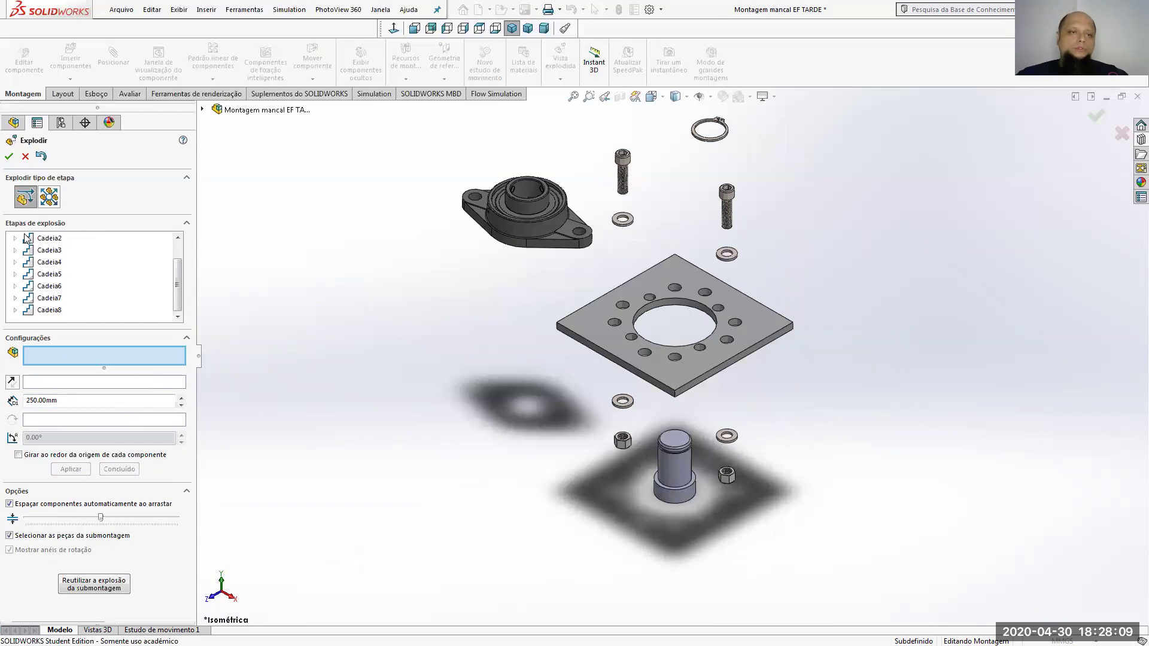
pyautogui.click(9, 156)
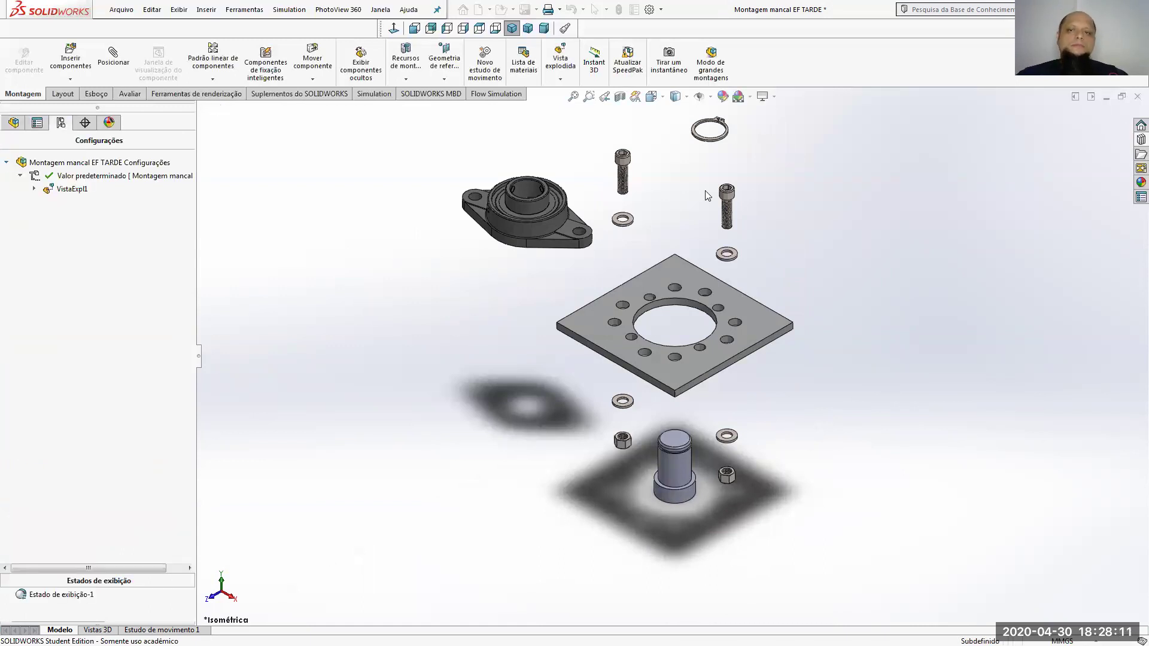
pyautogui.press('f')
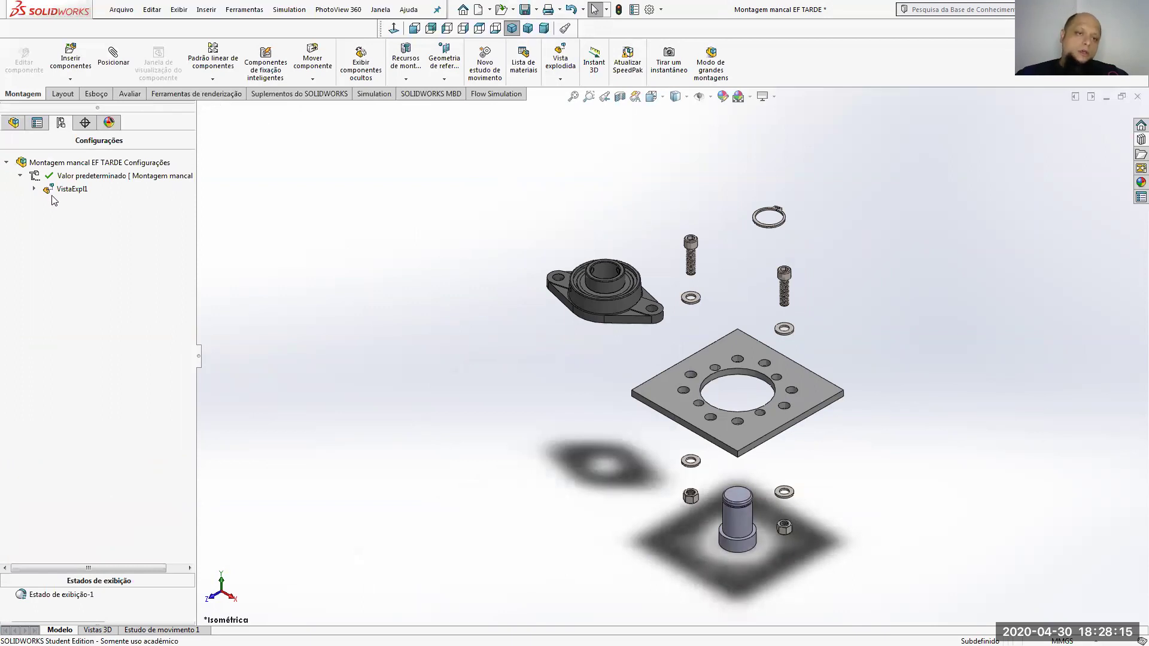
# Collapse the exploded assembly Montagem mancal EF TARDE from the component tree and explode it again.
pyautogui.click(18, 125)
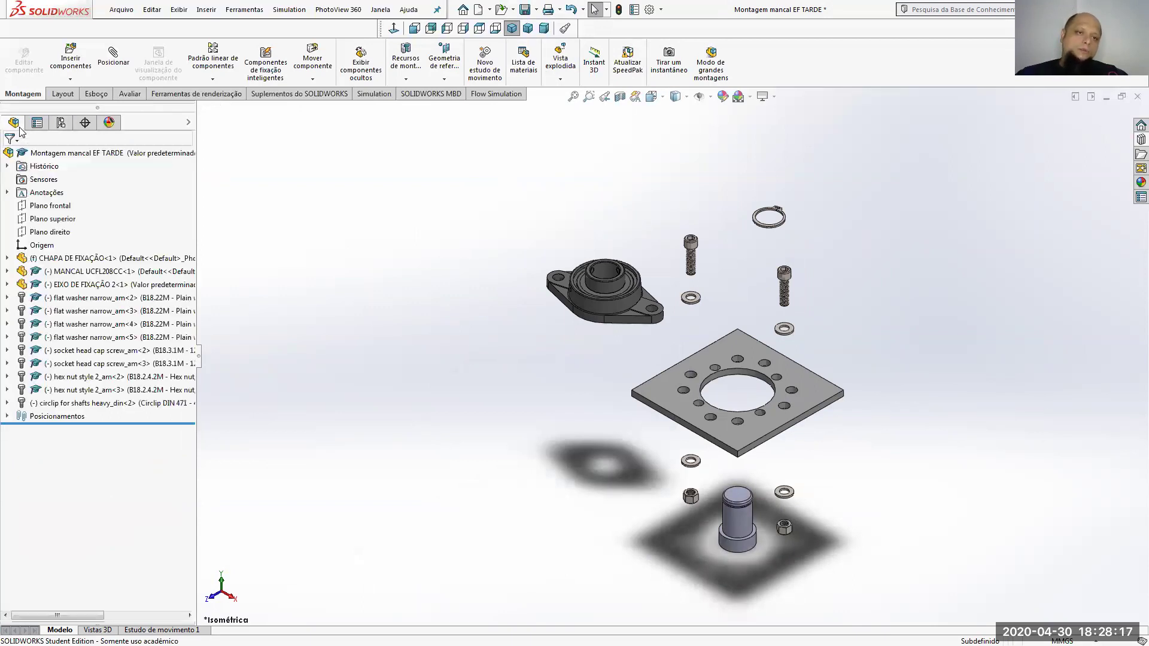
pyautogui.rightClick(37, 155)
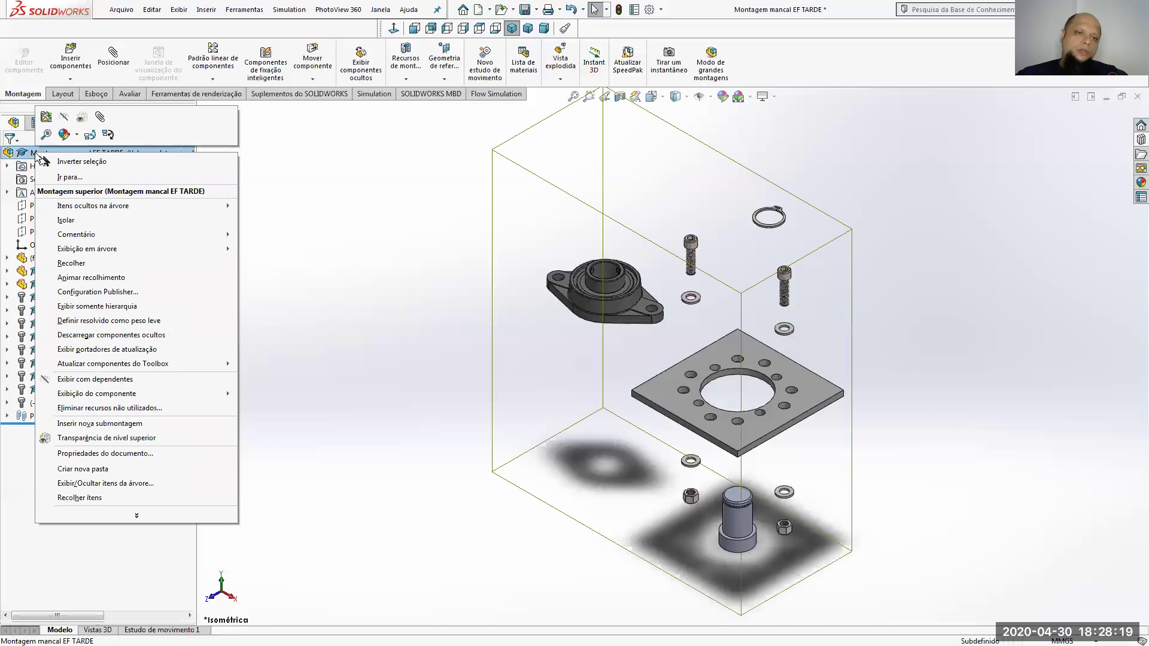
pyautogui.click(98, 262)
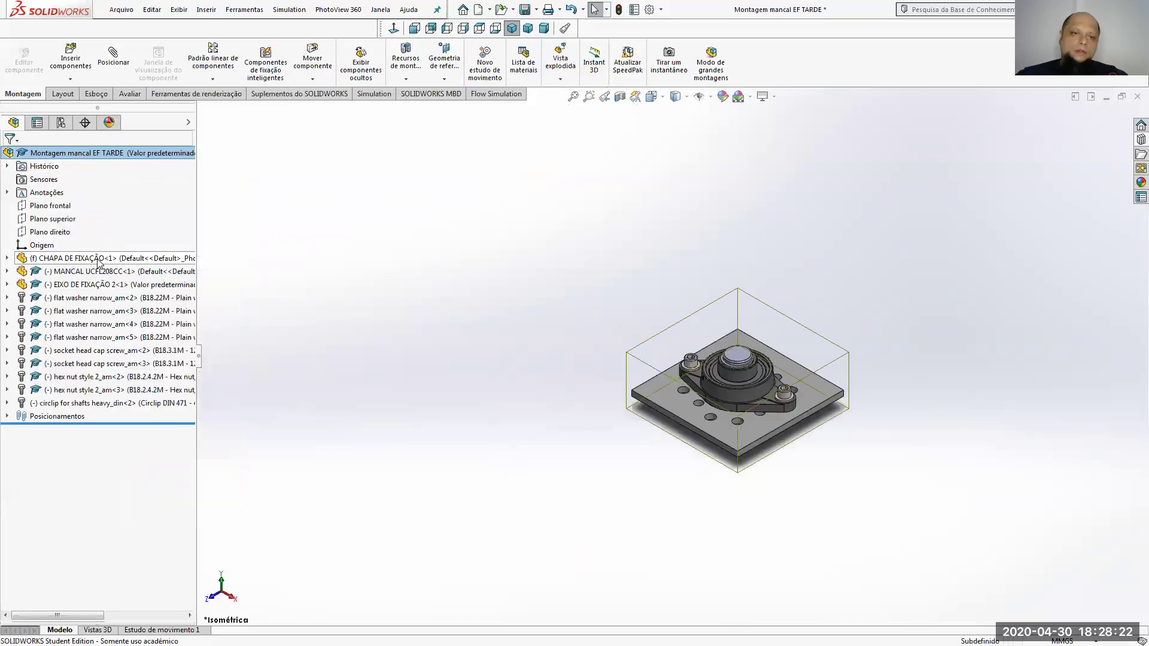
pyautogui.rightClick(75, 155)
pyautogui.click(106, 264)
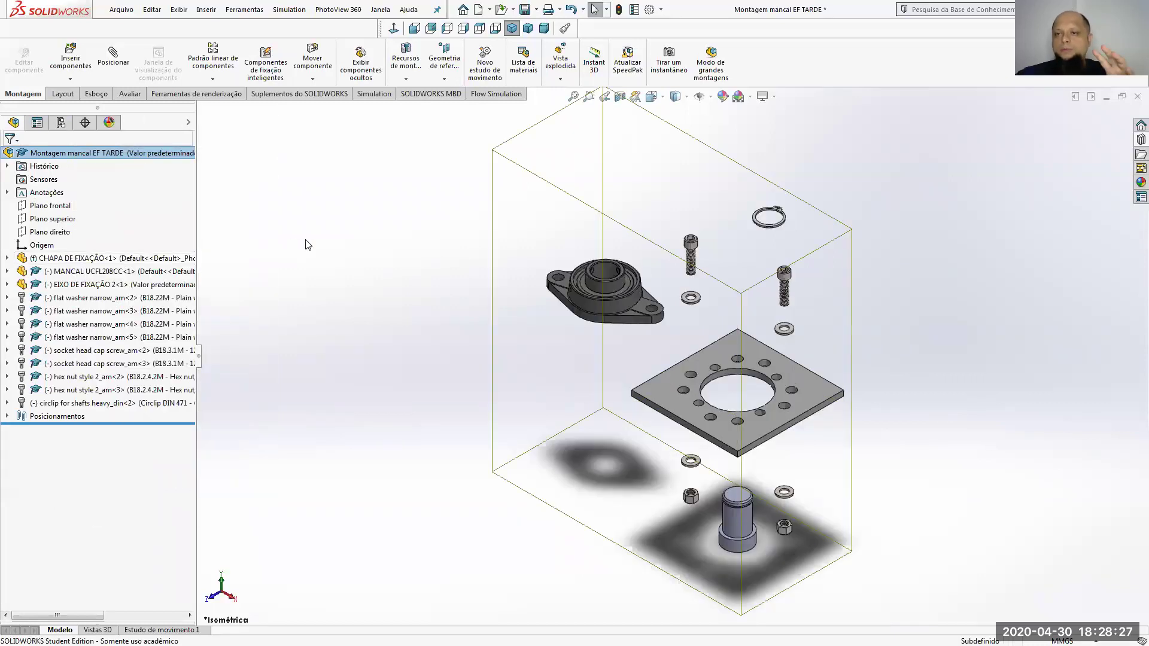
# Animate the assembly's collapse, switch playback from back-and-forth to a single pass, and close the animation controls.
pyautogui.rightClick(50, 155)
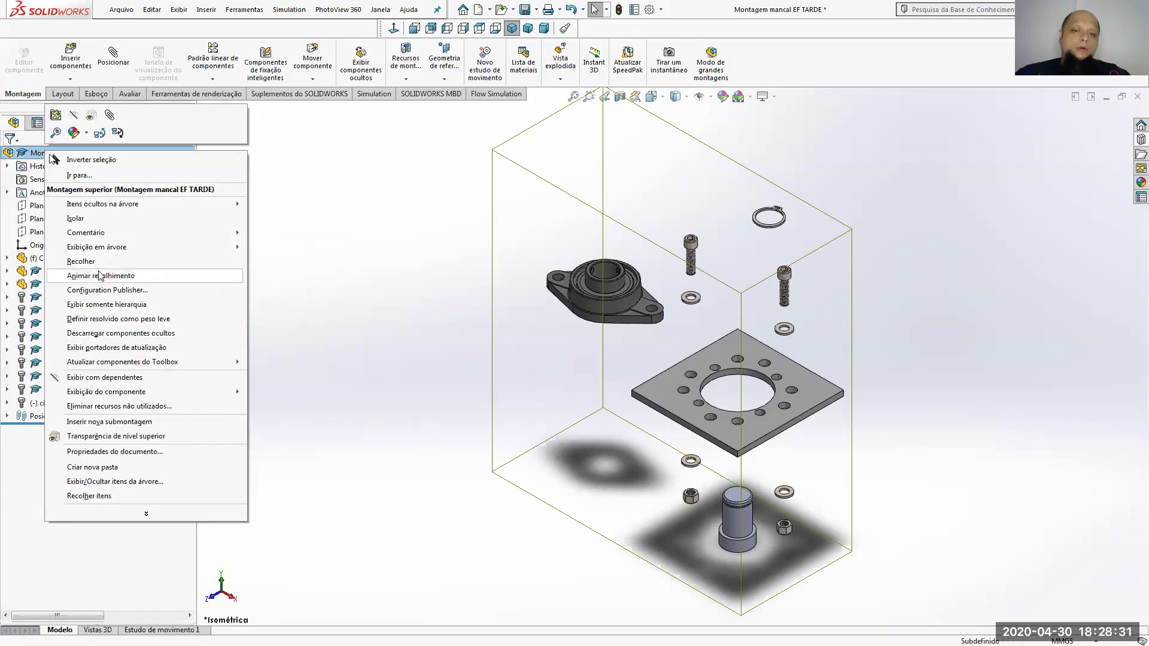
pyautogui.click(72, 275)
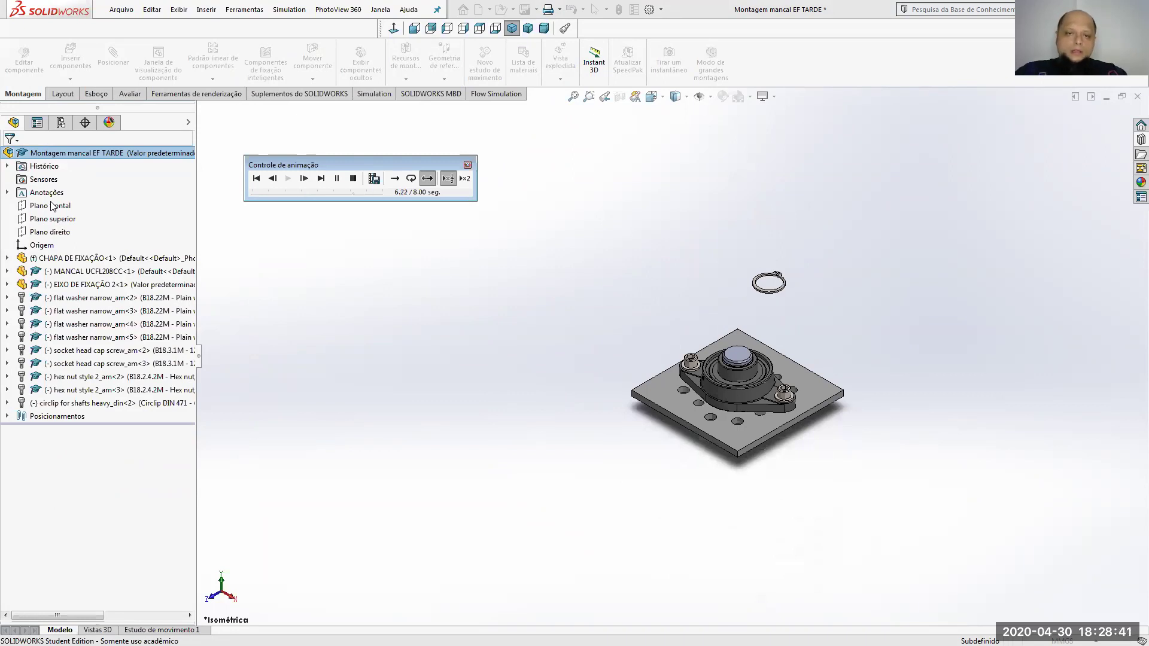
pyautogui.click(393, 179)
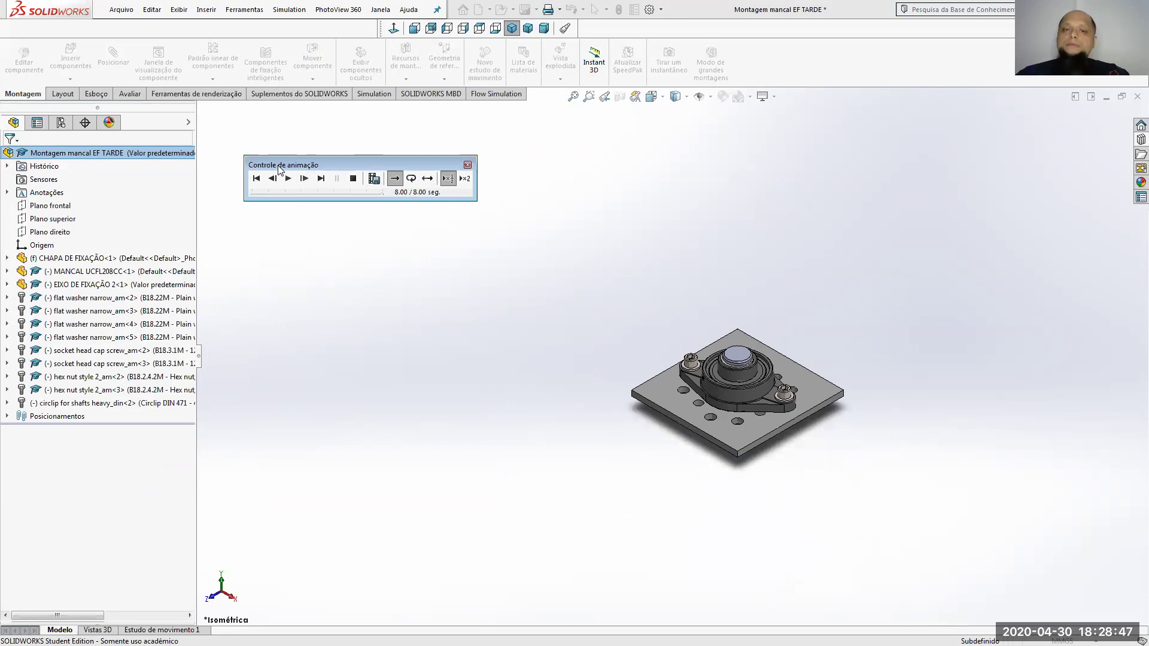
pyautogui.click(468, 165)
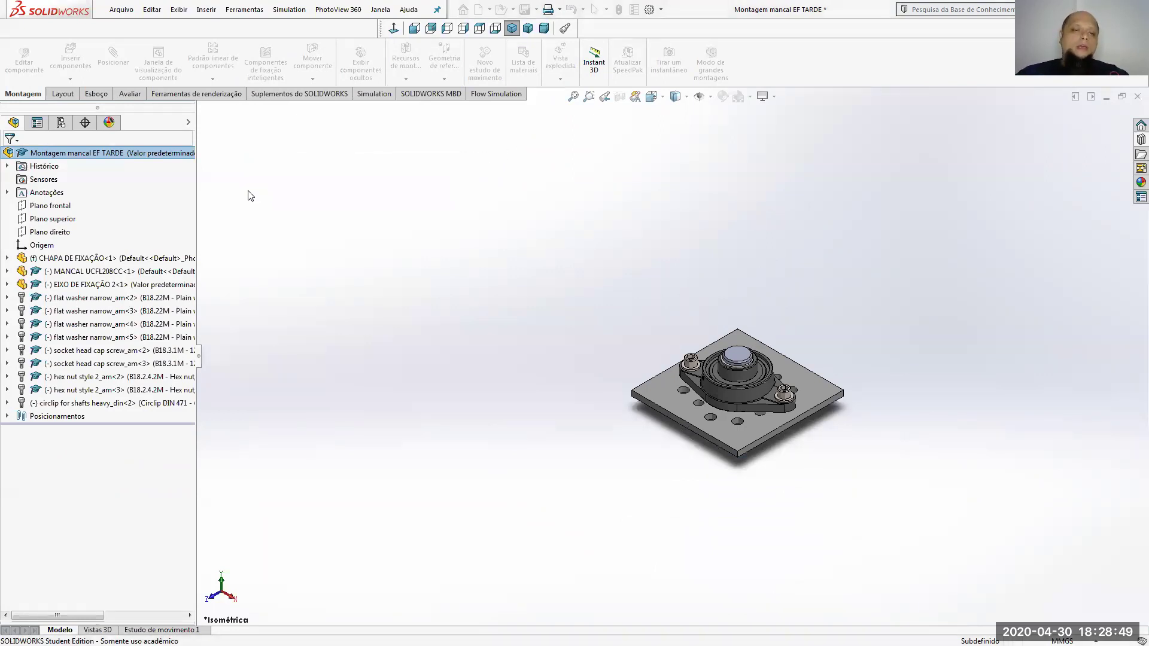
# Animate the assembly's explosion and check the options for saving the animation as an AVI file without saving it.
pyautogui.rightClick(81, 156)
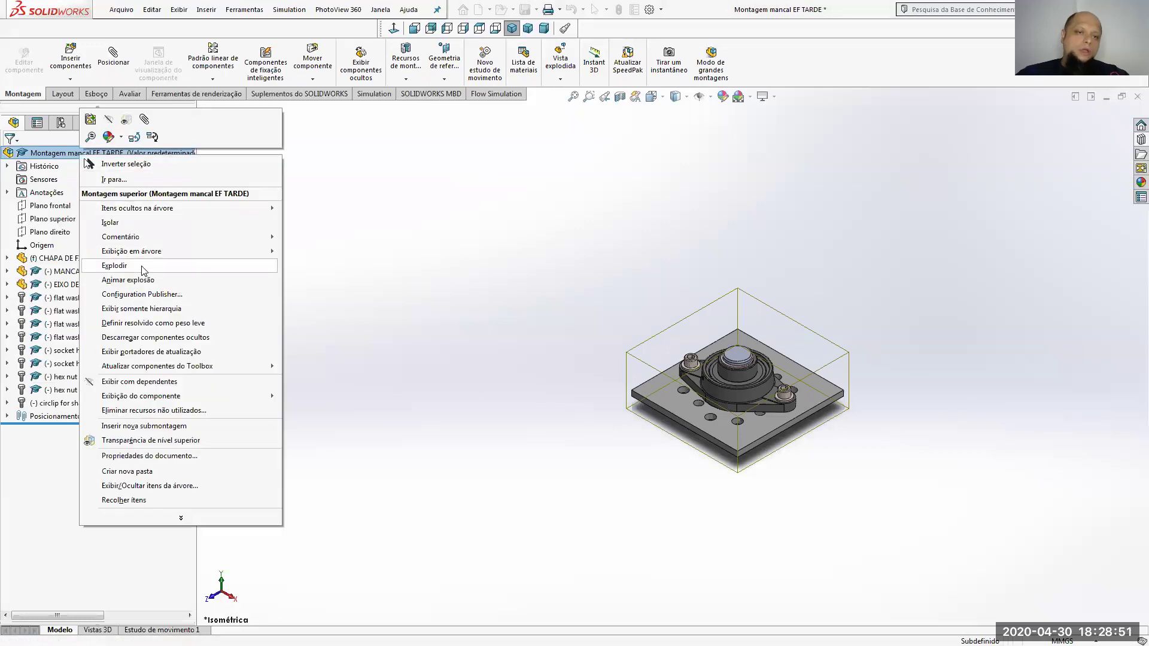
pyautogui.click(157, 281)
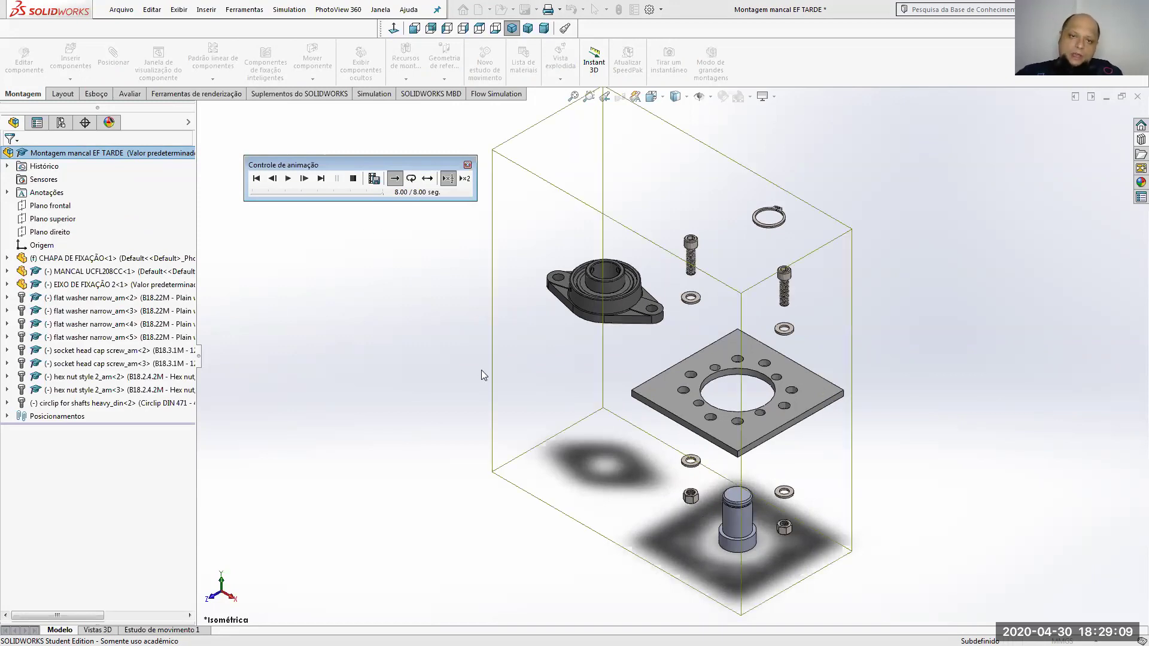
pyautogui.click(374, 179)
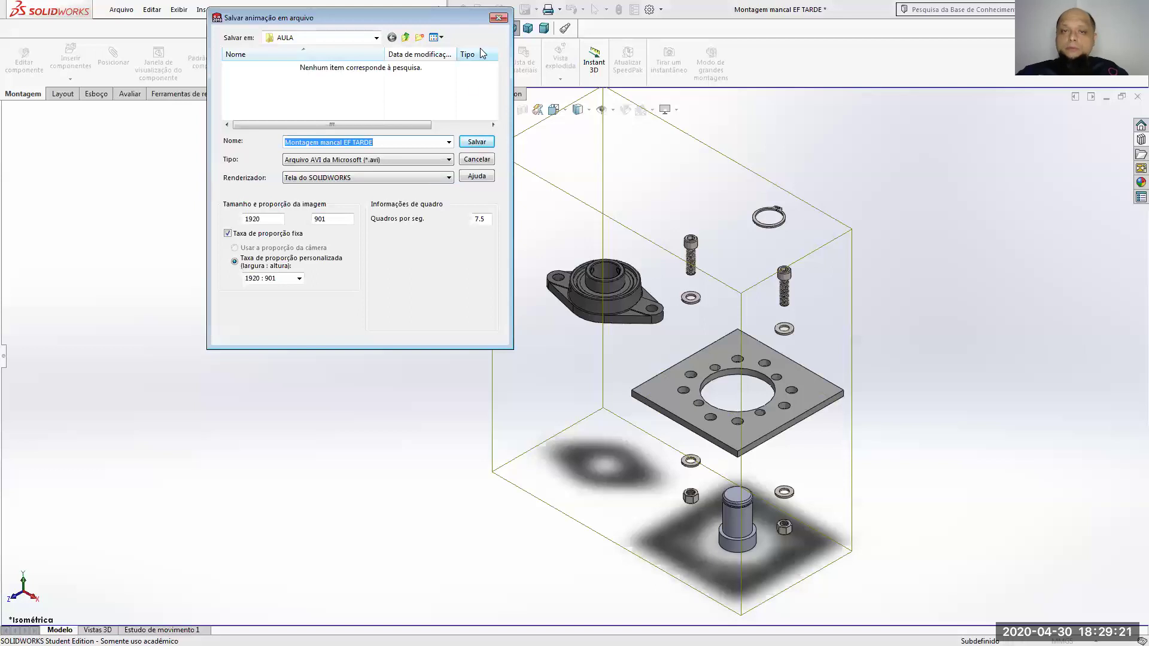
pyautogui.click(497, 18)
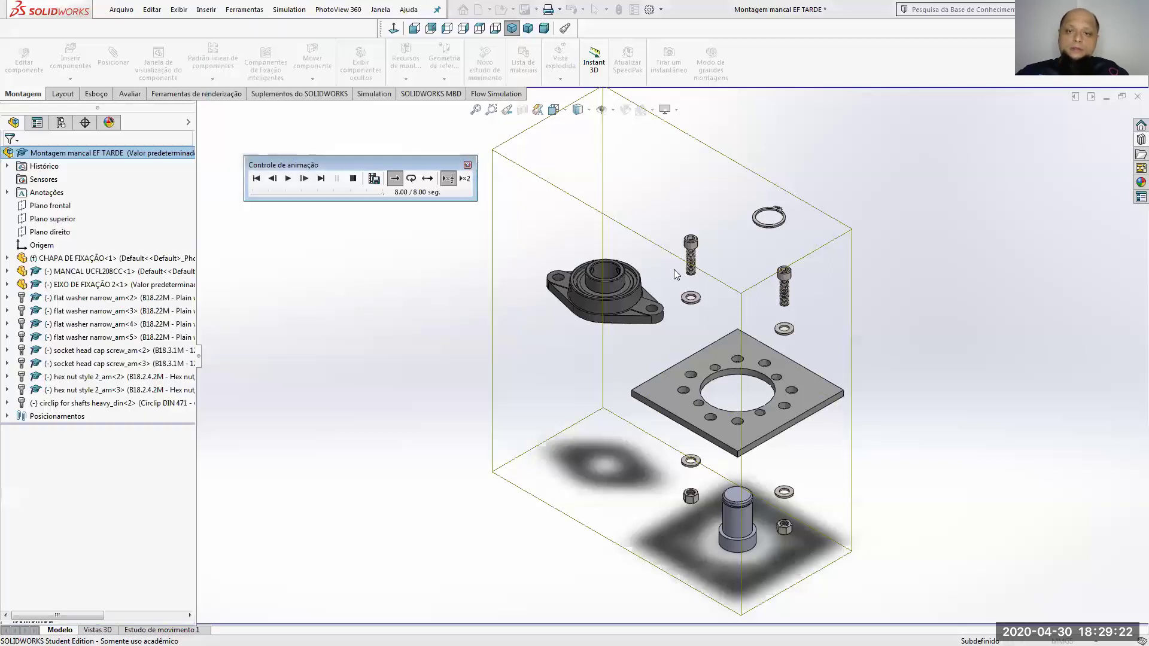
pyautogui.click(467, 165)
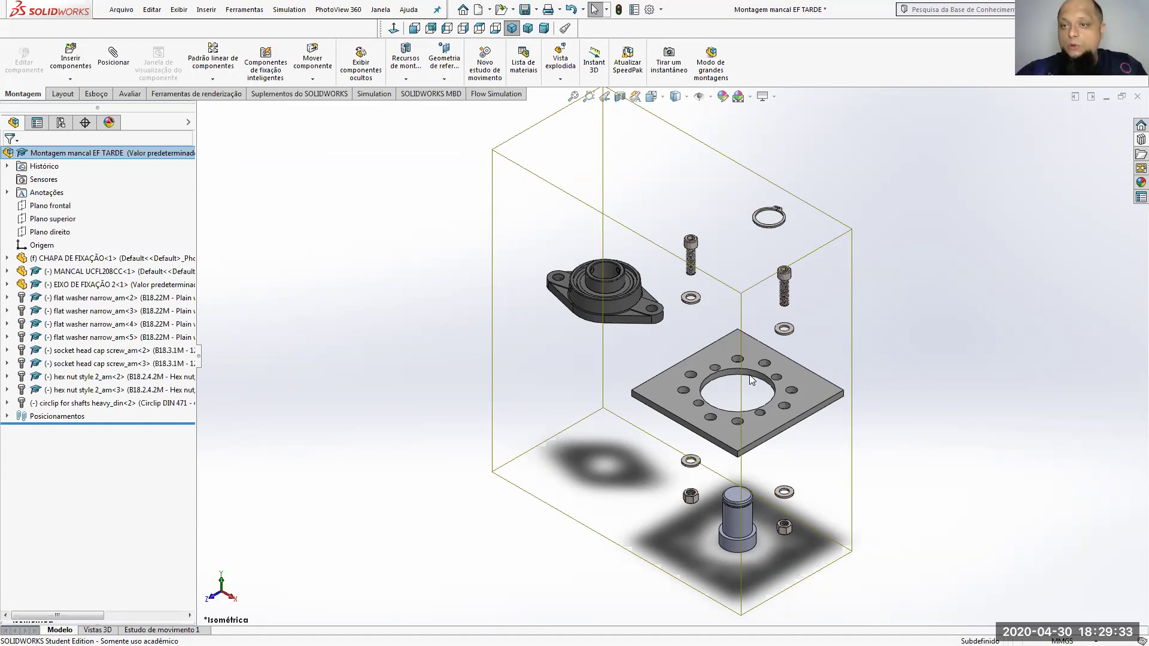
# Animate the collapse of Montagem mancal EF TARDE with back-and-forth playback, stop it and close the animation controls.
pyautogui.rightClick(57, 156)
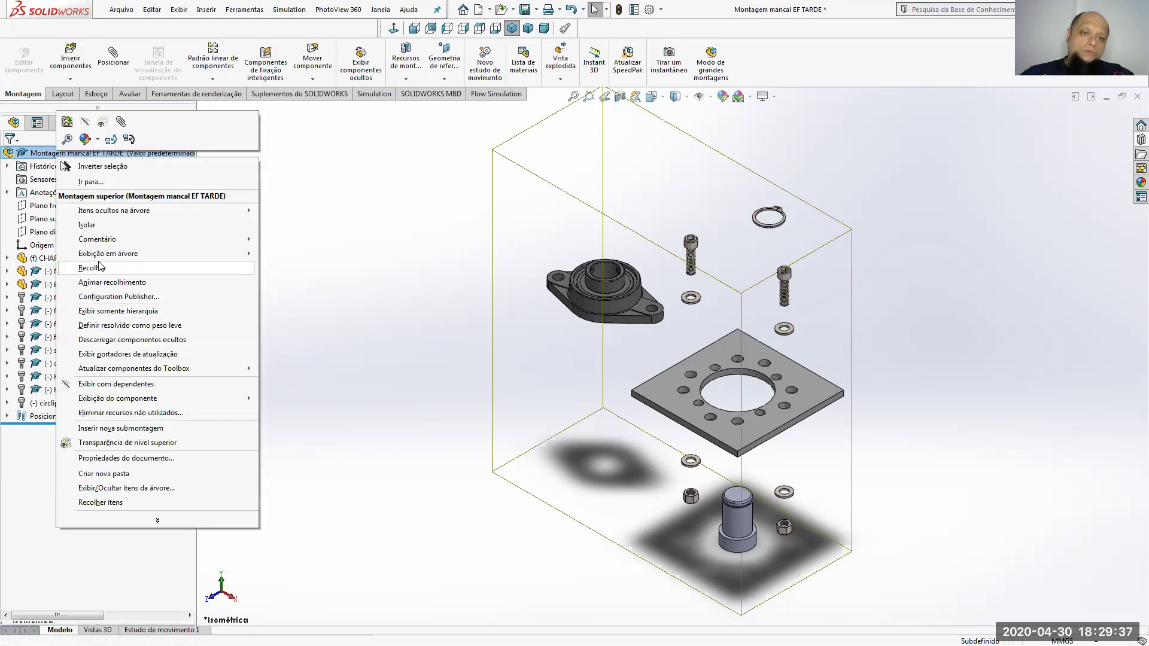
pyautogui.click(103, 282)
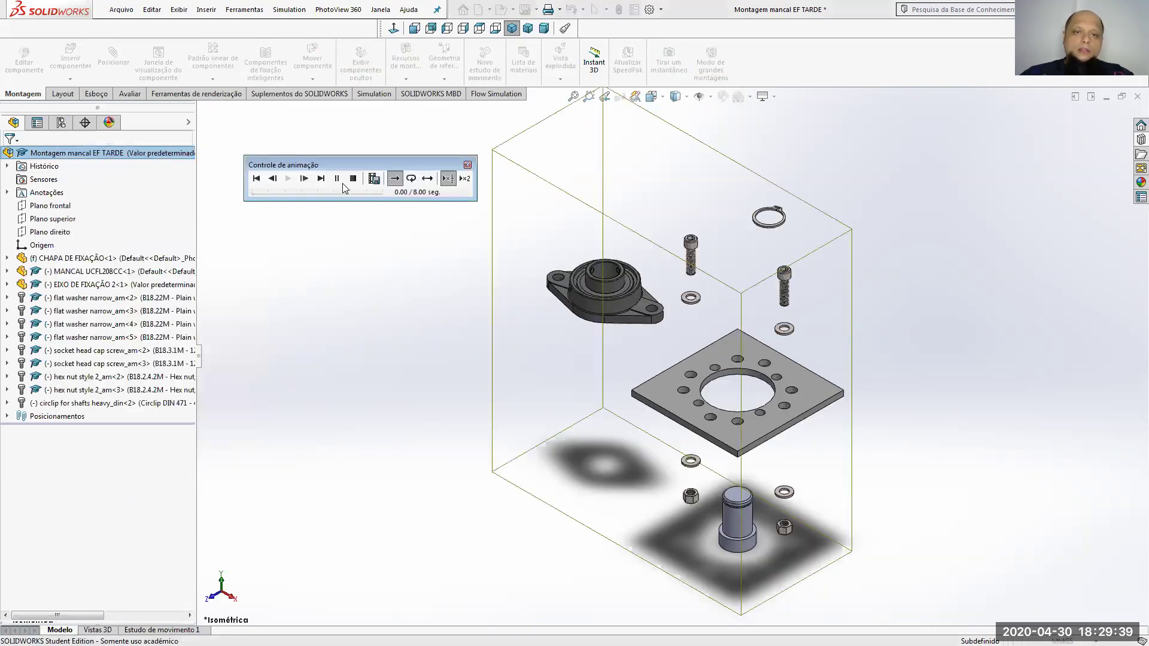
pyautogui.click(427, 178)
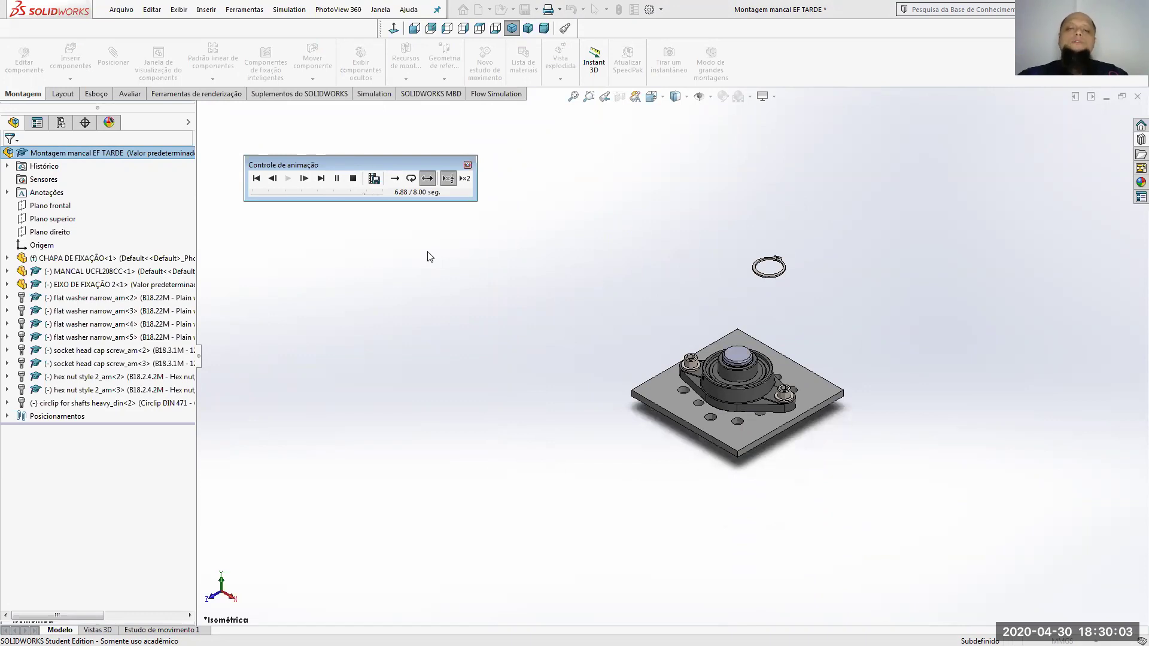
pyautogui.click(354, 178)
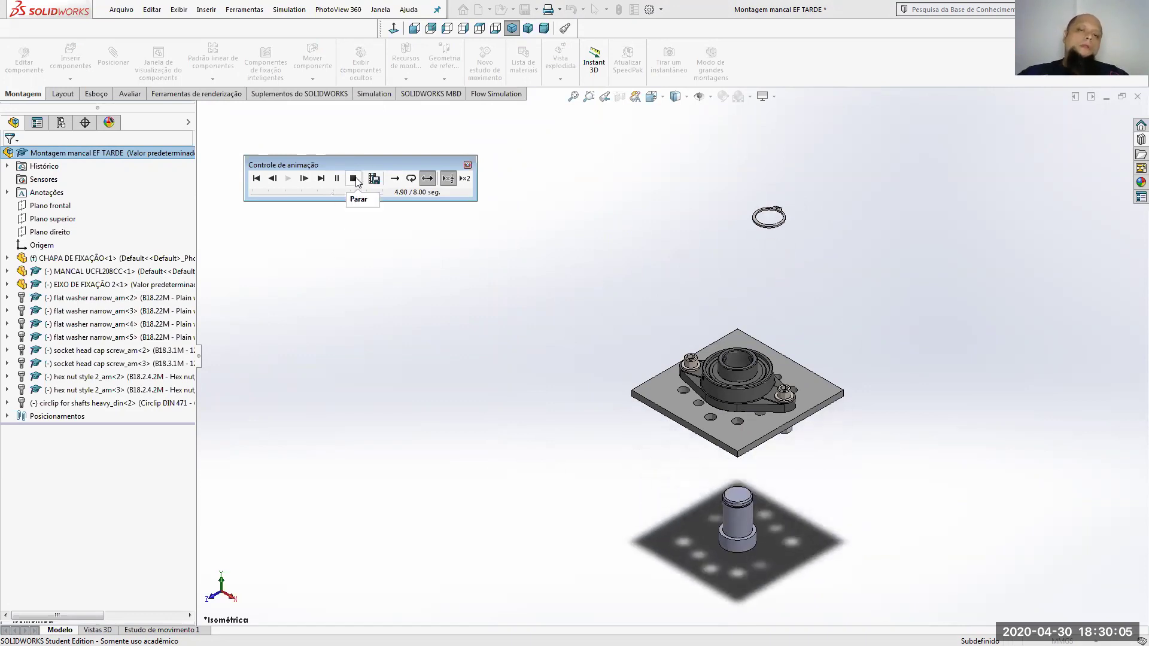
pyautogui.click(354, 179)
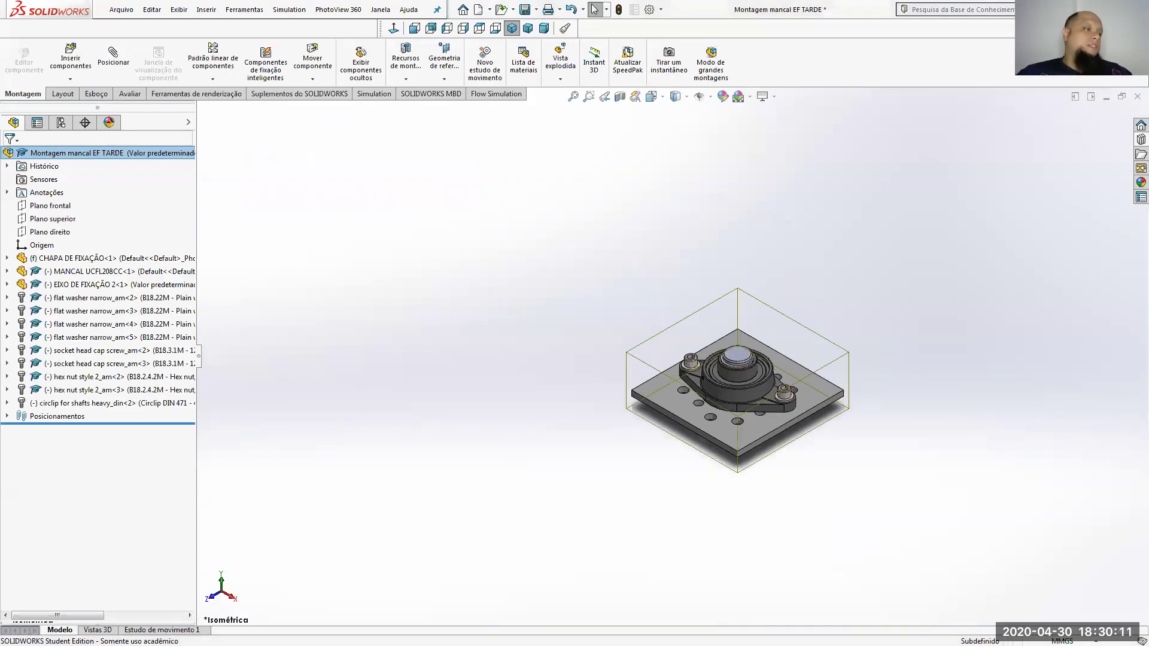
# Switch to the Unifor Online course page in the browser and list the instructor's lecture notes under Material Didático.
pyautogui.hotkey('alt', 'Tab')
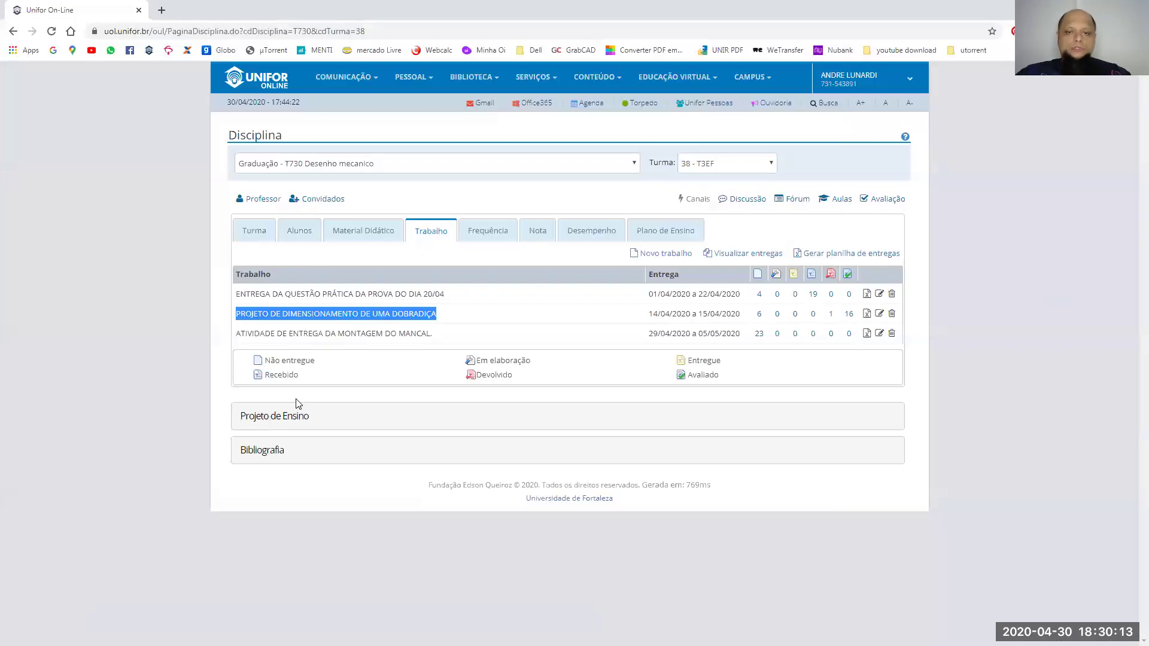
pyautogui.click(371, 232)
pyautogui.click(784, 291)
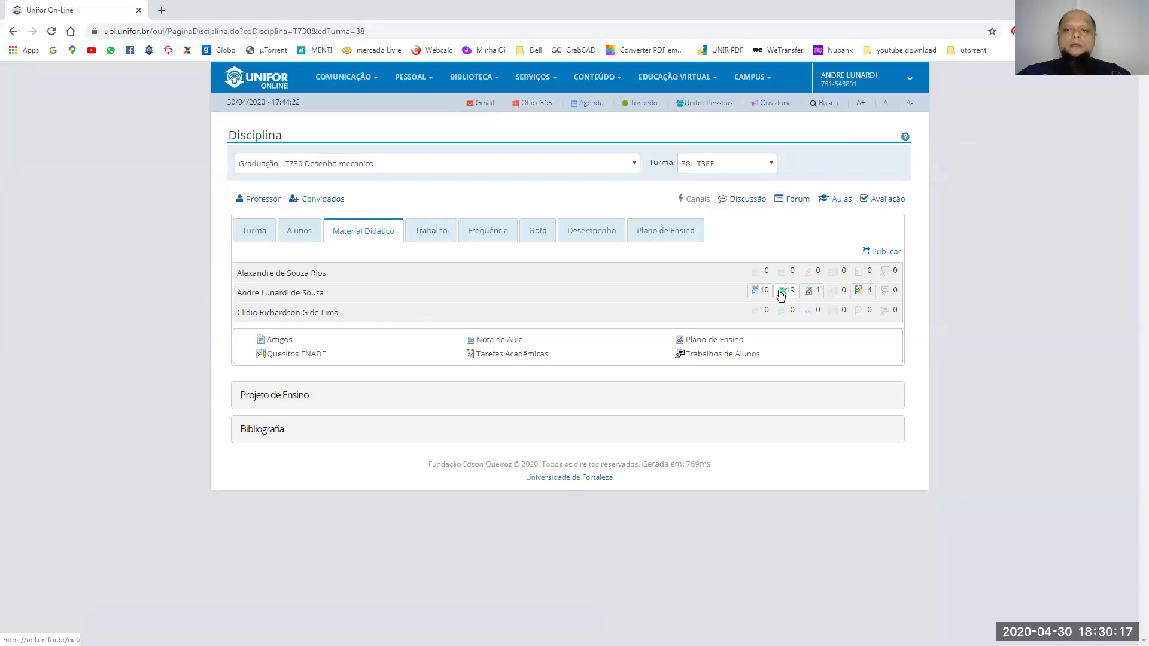
pyautogui.scroll(-3, 531, 376)
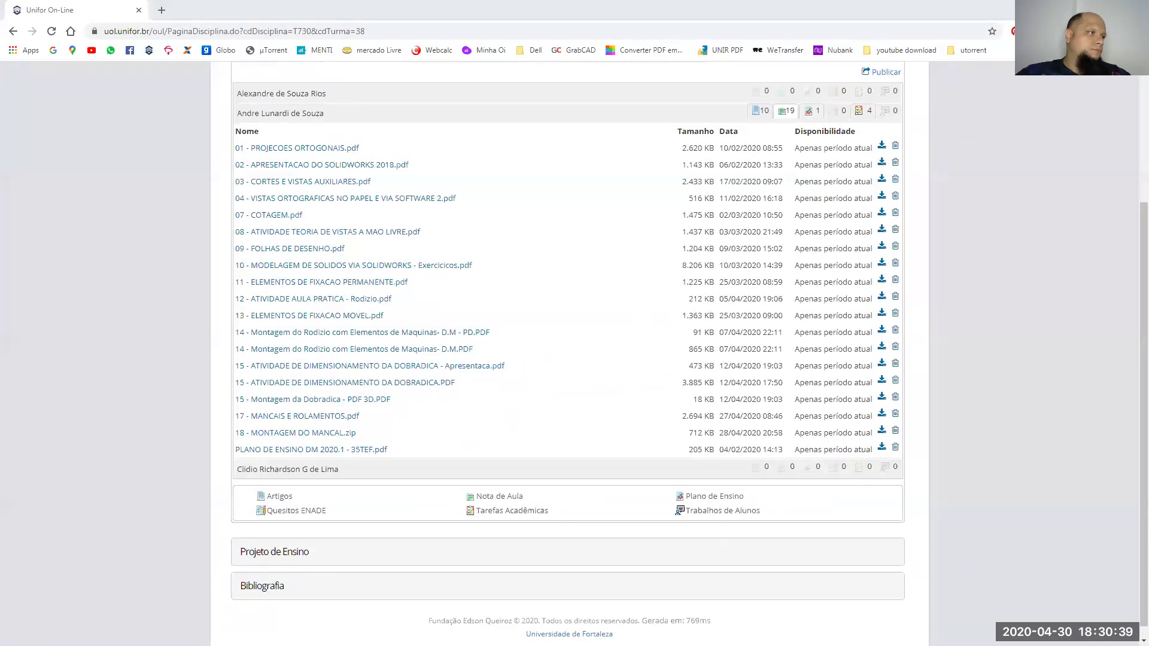
# Switch to the folder 18 - MONTAGEM DO MANCAL, point out the two EIXO DE FIXAÇÃO PDFs and open MONTAGEM MANCAL 17.
pyautogui.hotkey('alt', 'Tab')
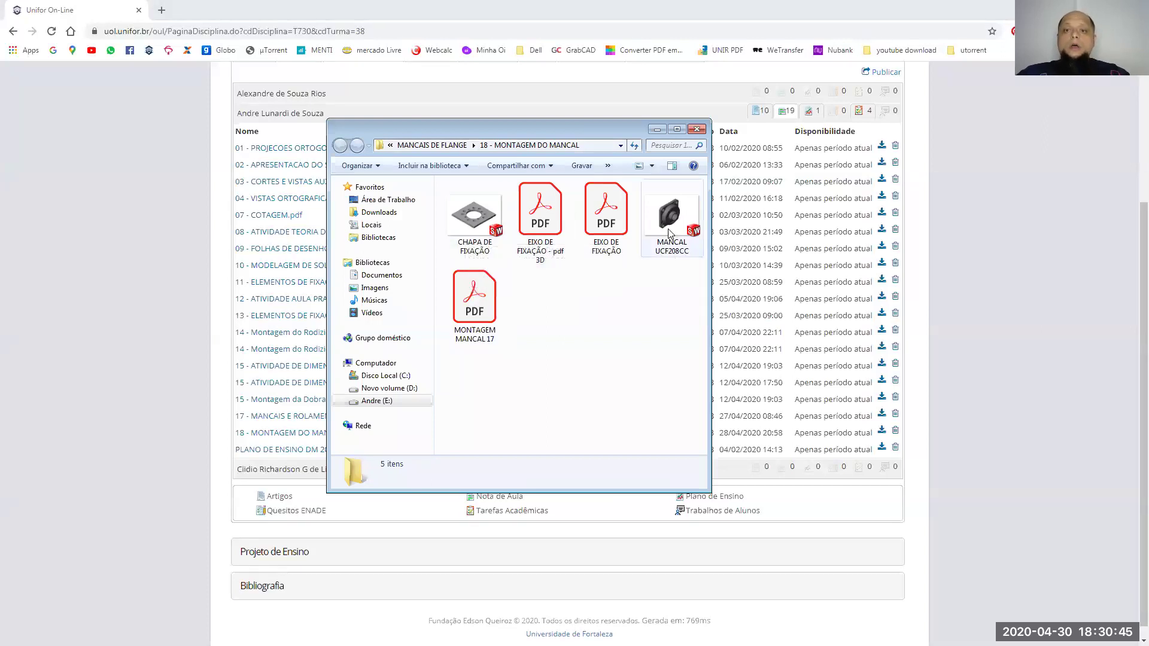
pyautogui.click(561, 222)
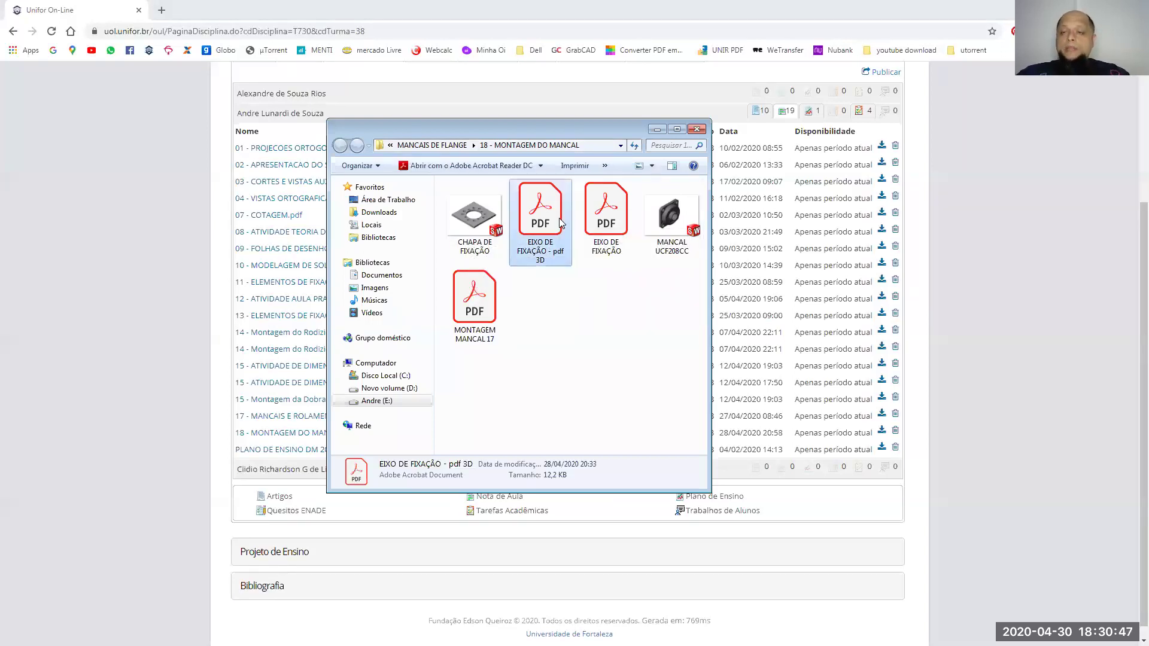
pyautogui.click(610, 224)
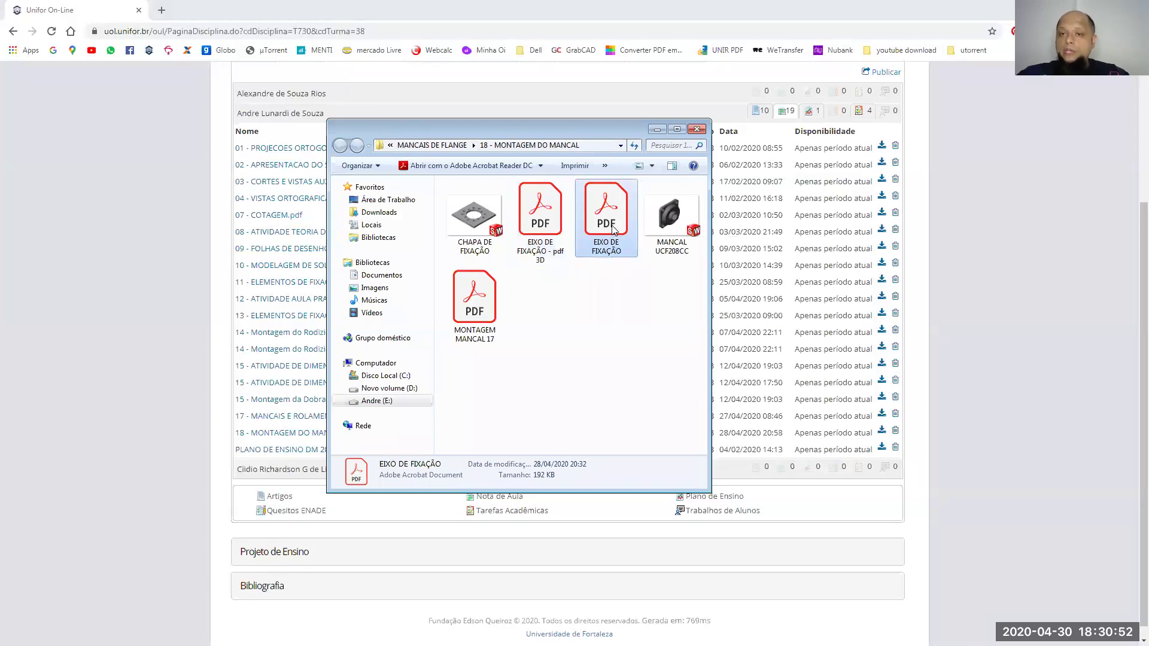
pyautogui.doubleClick(482, 304)
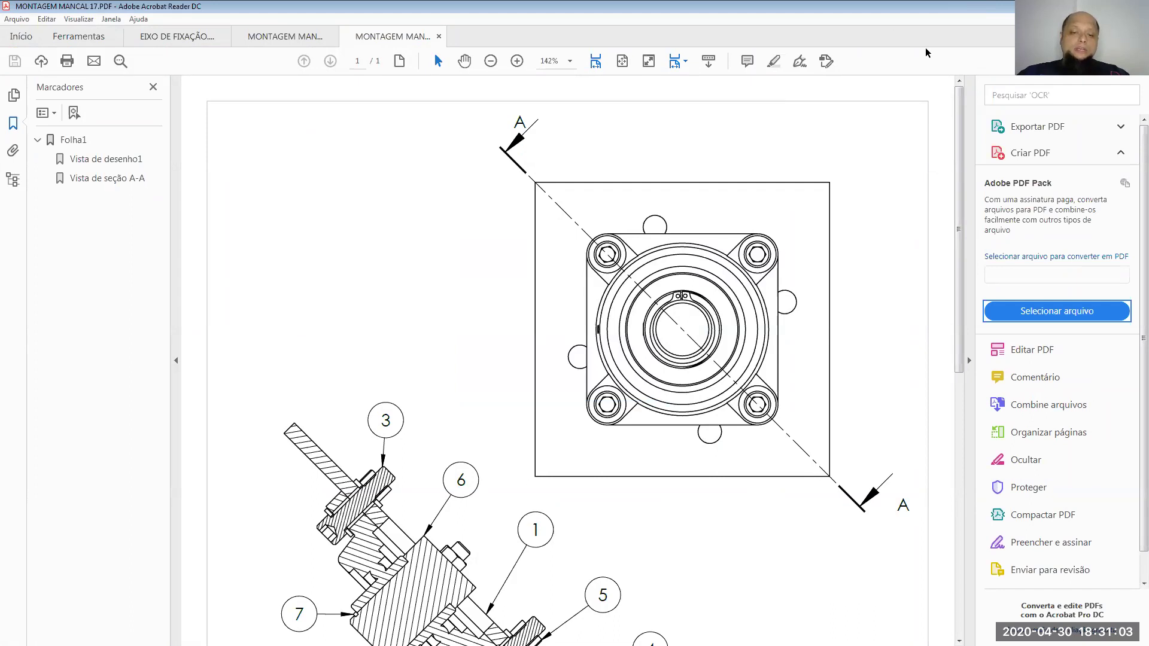
# Examine the assembly drawing's section A-A and parts list, highlighting the plain washer row and the hex nut quantity.
pyautogui.scroll(-5, 374, 462)
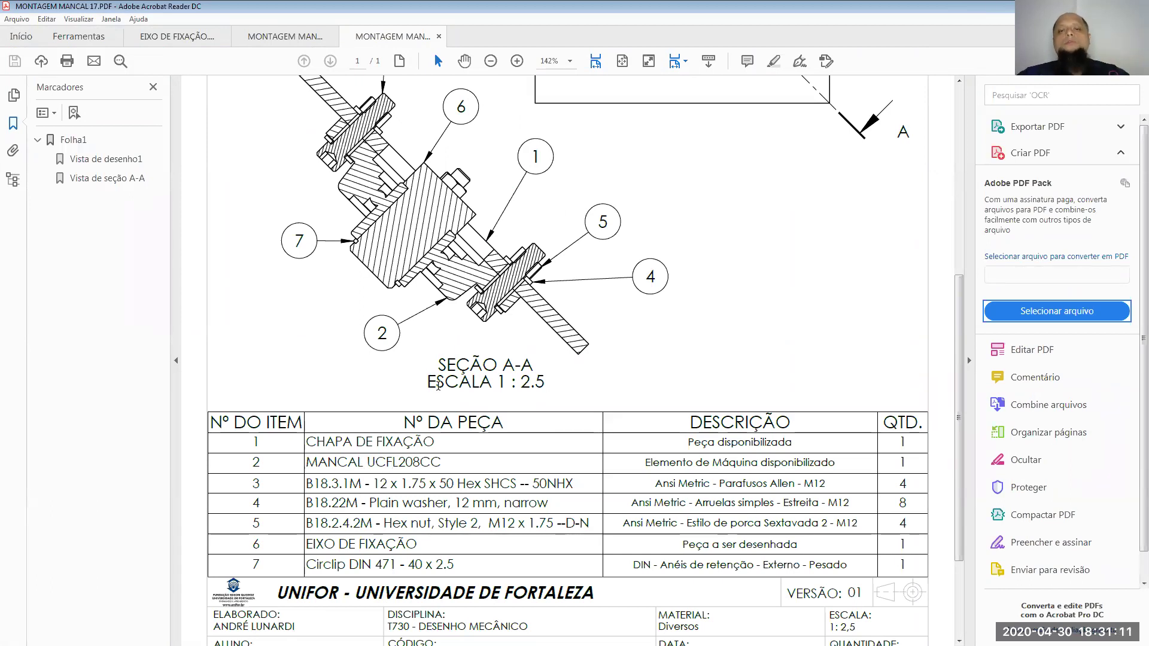
pyautogui.scroll(2, 609, 374)
pyautogui.scroll(2, 609, 374)
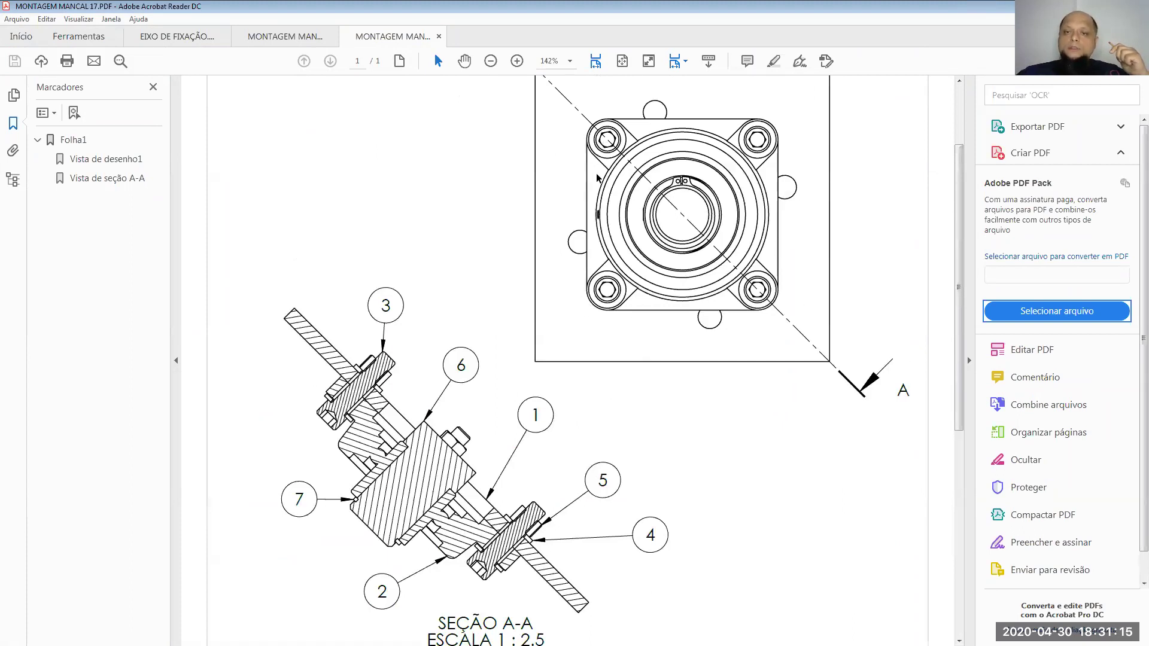
pyautogui.scroll(-3, 679, 413)
pyautogui.scroll(-3, 680, 413)
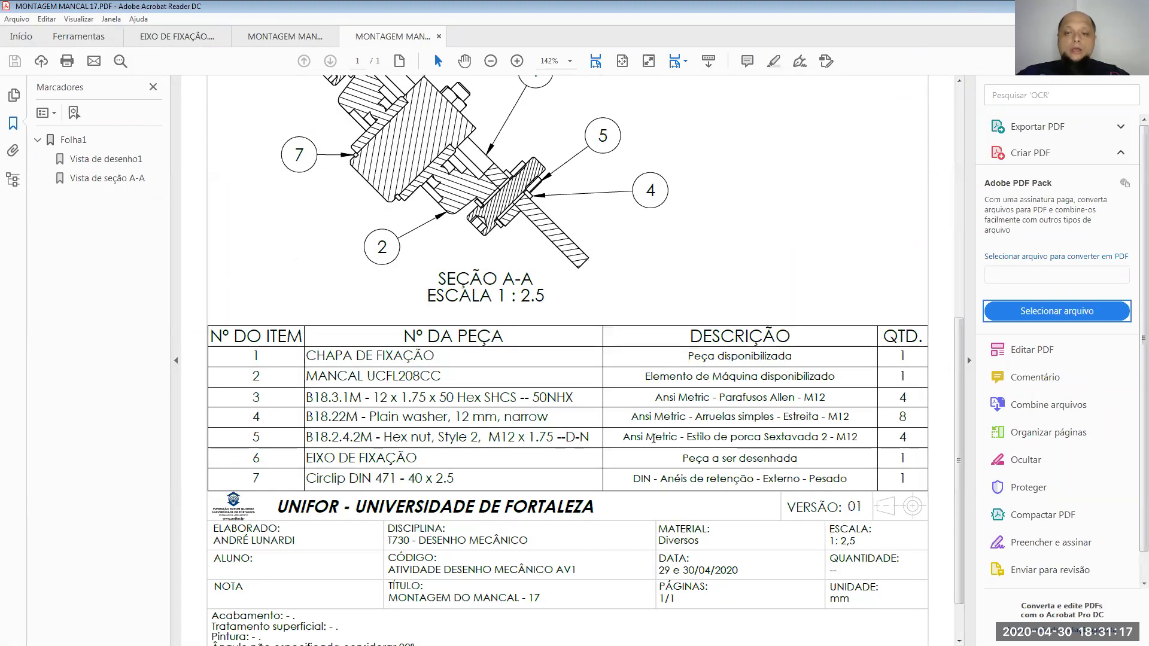
pyautogui.moveTo(880, 398); pyautogui.dragTo(848, 391)
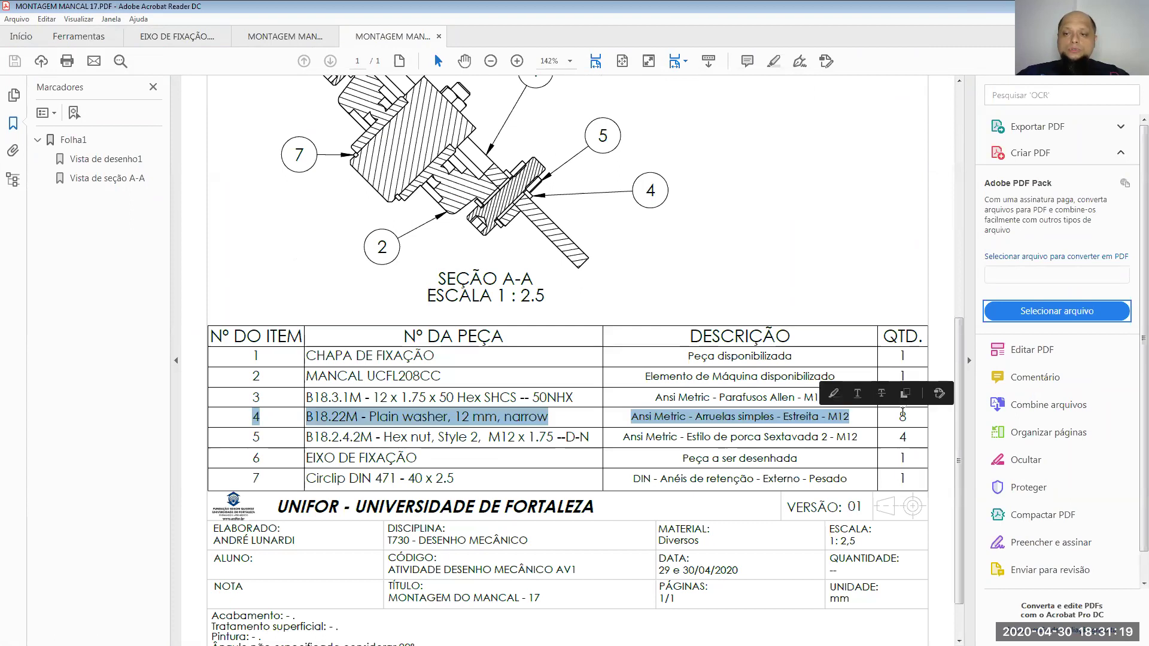
pyautogui.doubleClick(902, 437)
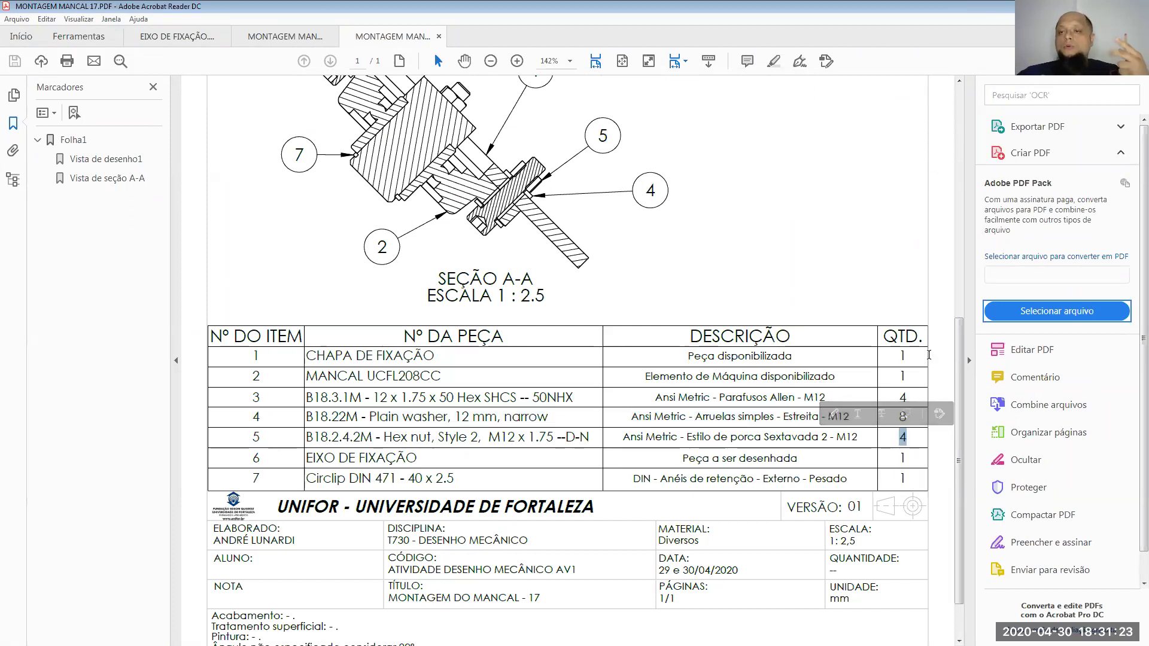
pyautogui.scroll(2, 469, 254)
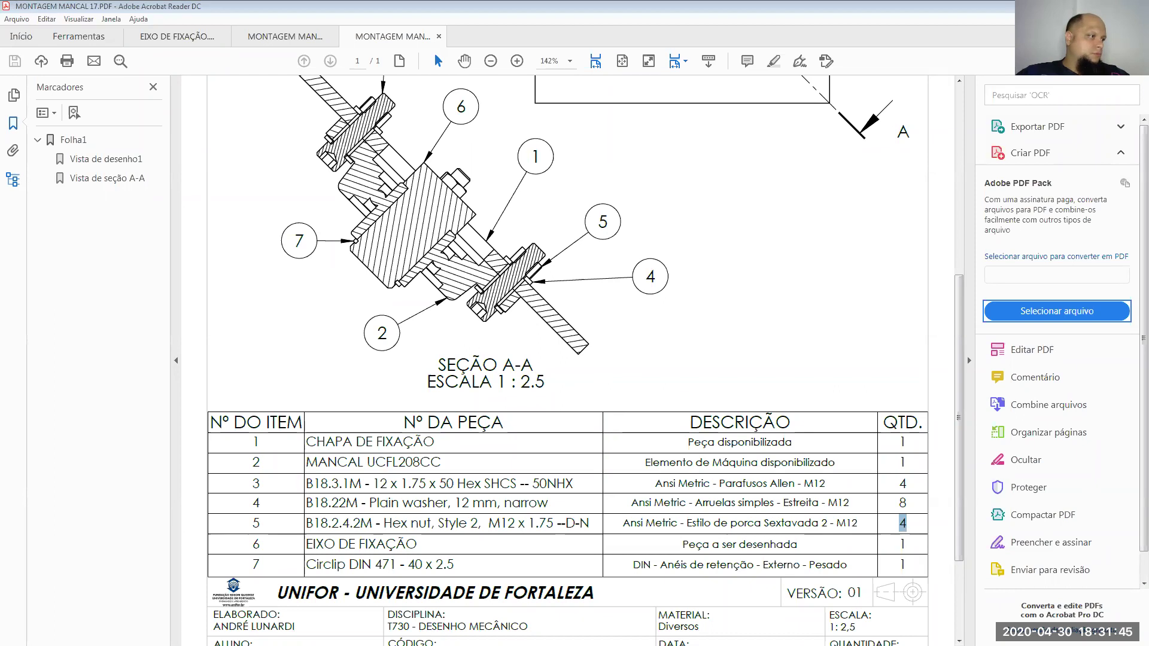
# Switch to SOLIDWORKS, load the MONTAGEM MANCAL 17 assembly and inspect its fasteners from the side and front.
pyautogui.hotkey('alt', 'Tab')
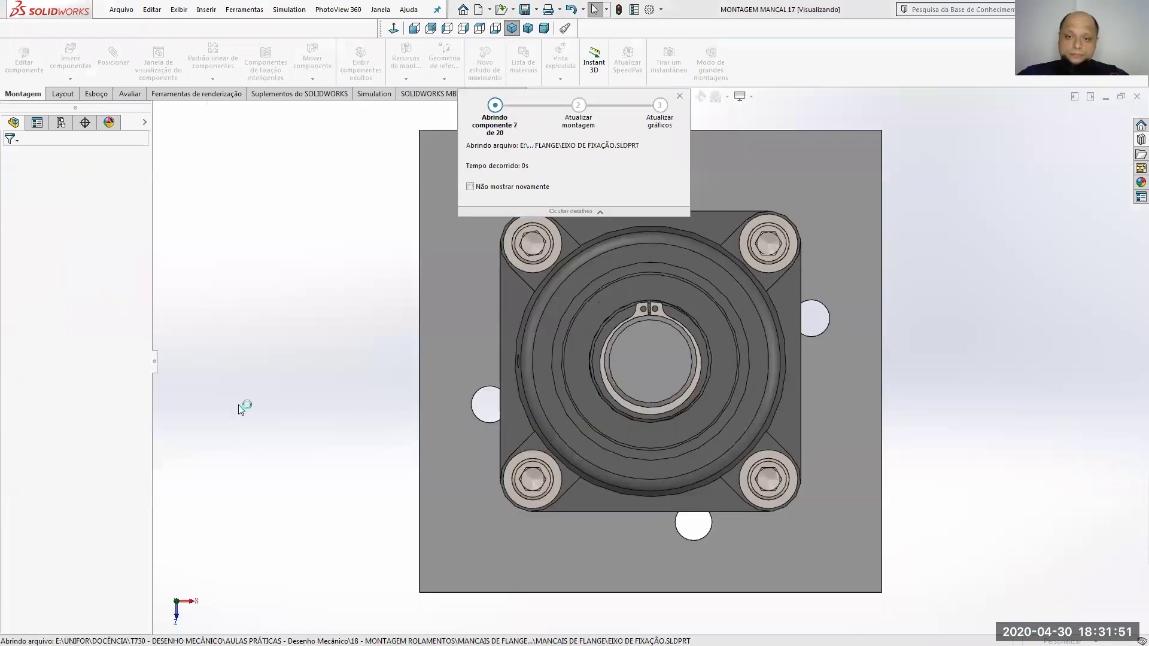
pyautogui.click(575, 339)
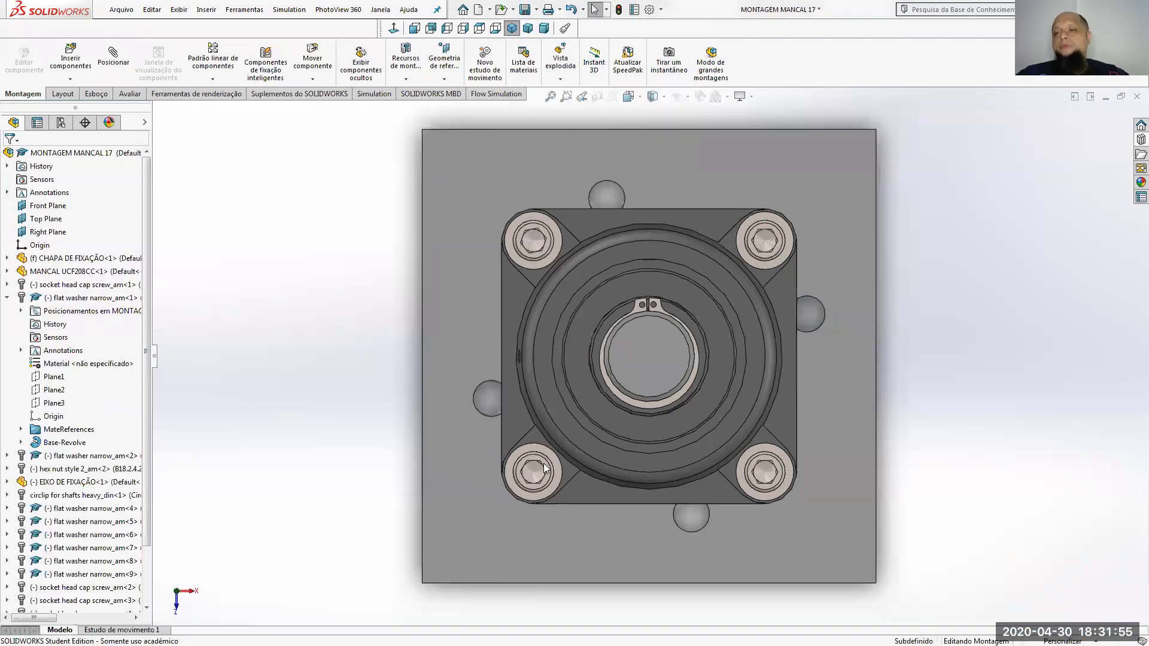
pyautogui.moveTo(527, 272); pyautogui.dragTo(605, 332, button='middle')
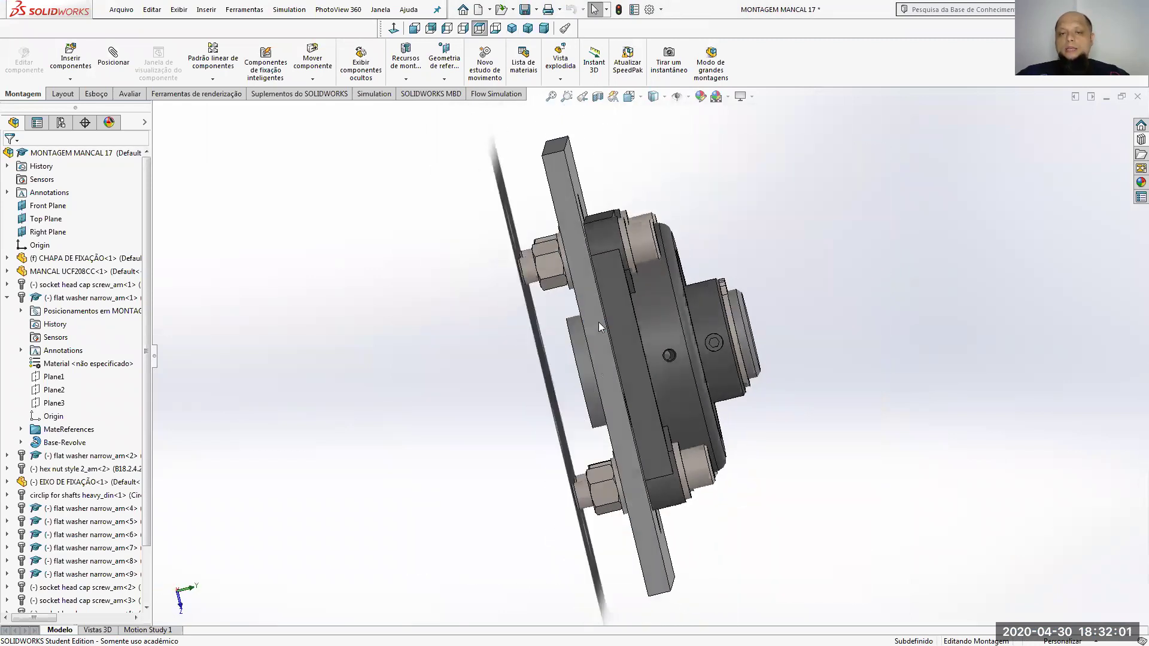
pyautogui.moveTo(674, 331); pyautogui.dragTo(467, 349, button='middle')
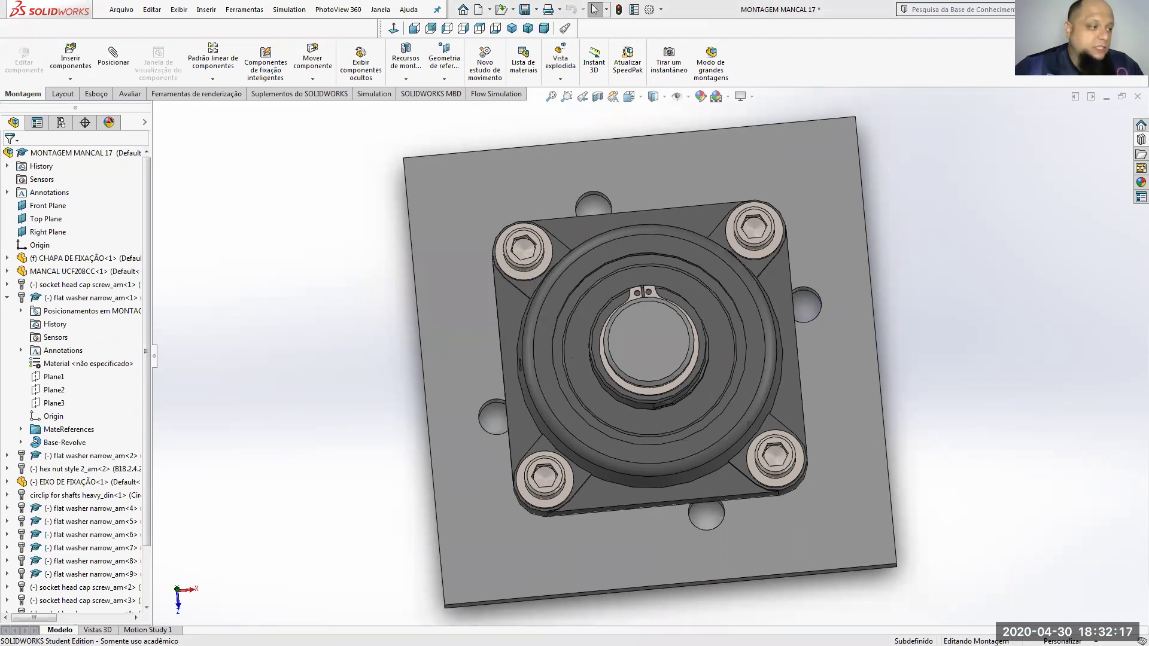
# Switch back to the Unifor Online course page and show the assignments listed under Trabalho.
pyautogui.hotkey('alt', 'Tab')
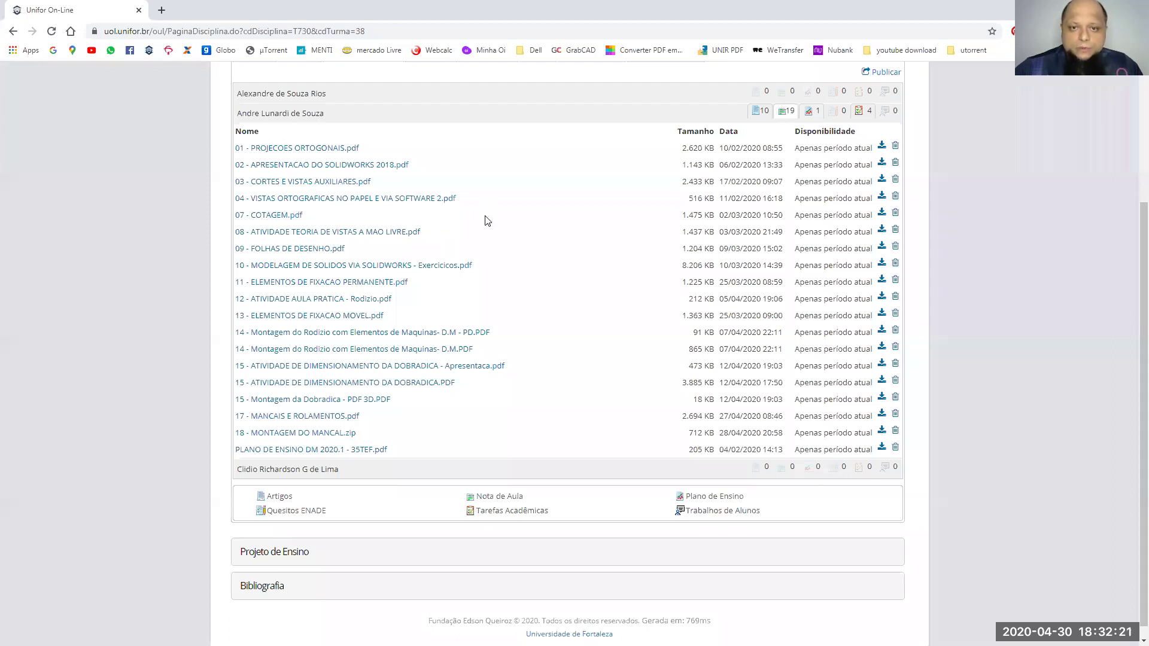
pyautogui.scroll(5, 458, 236)
pyautogui.click(441, 231)
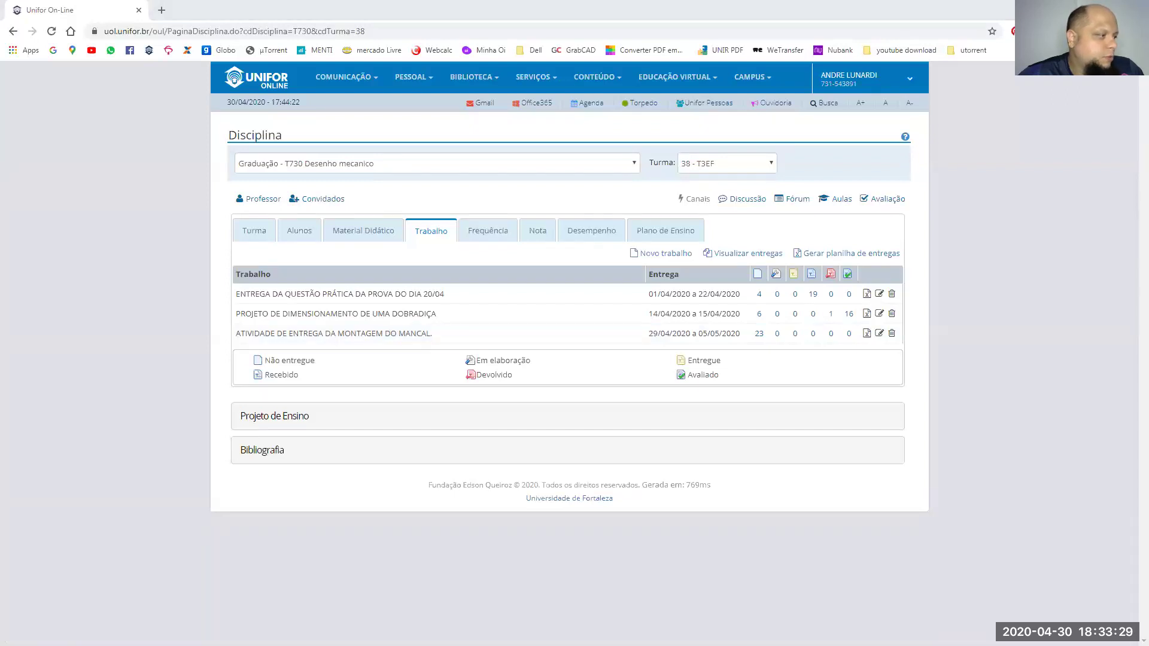
# Reopen the MONTAGEM MANCAL 17 PDF from its folder, review its front and section views, and fit the whole page.
pyautogui.hotkey('alt', 'Tab')
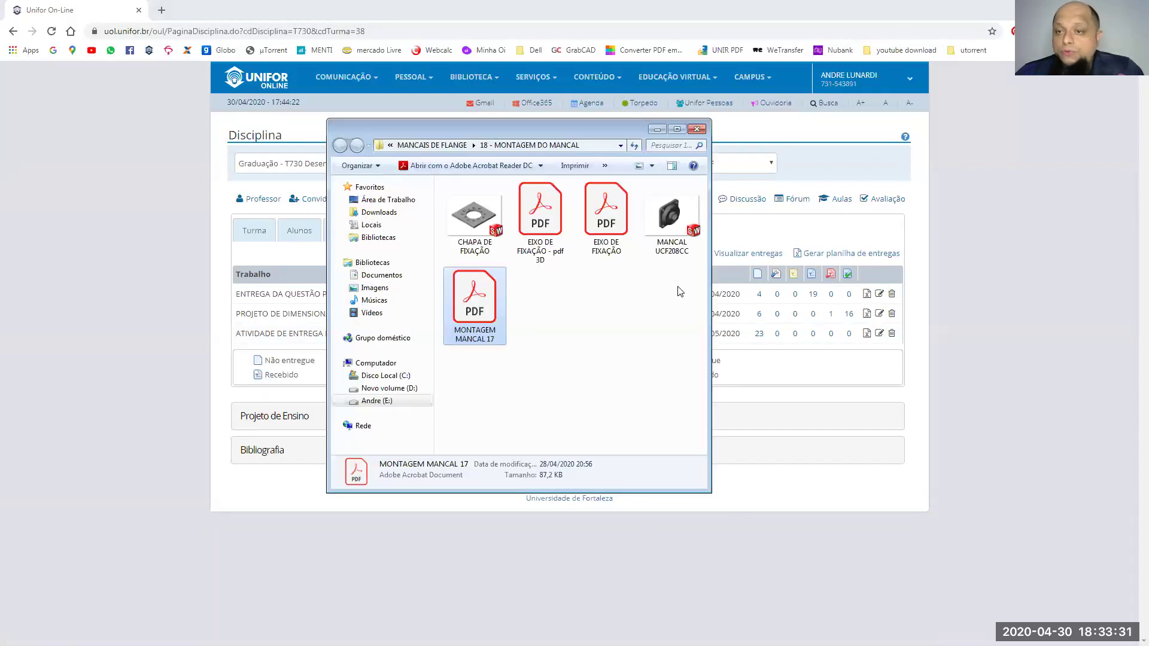
pyautogui.doubleClick(496, 295)
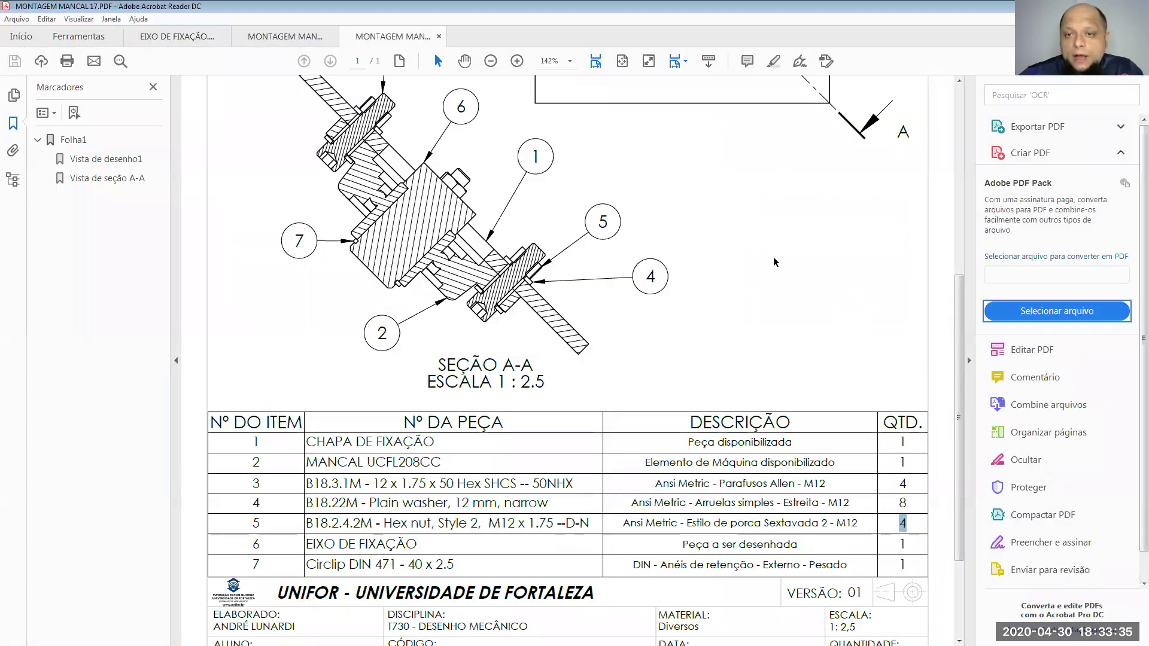
pyautogui.scroll(4, 678, 331)
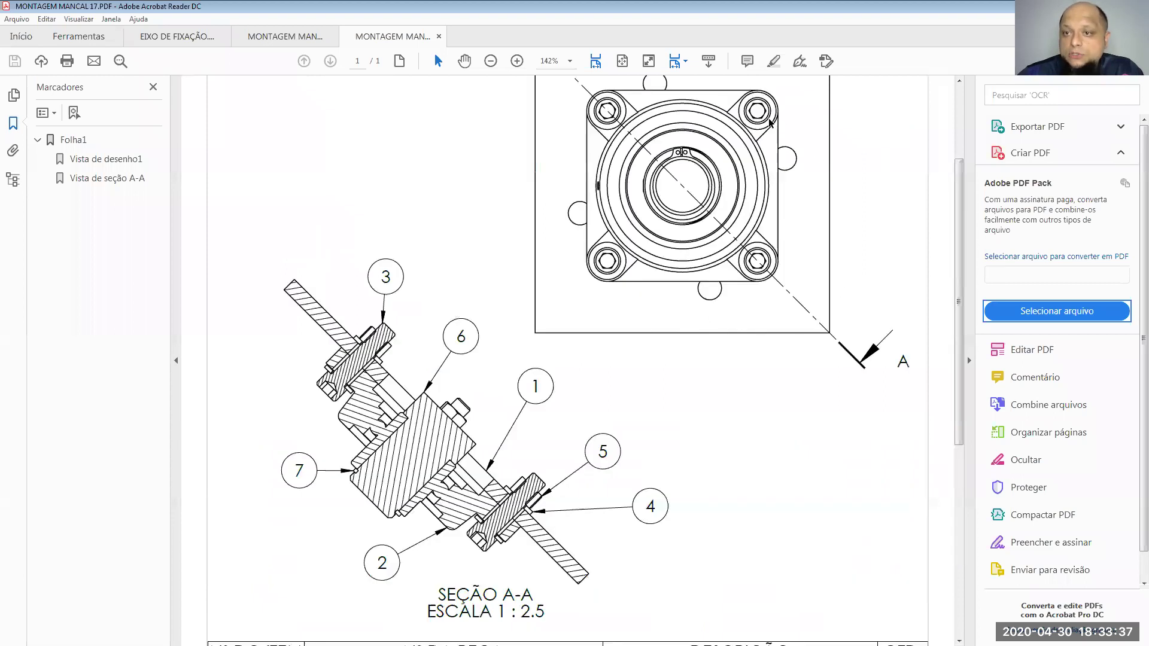
pyautogui.scroll(-1, 568, 425)
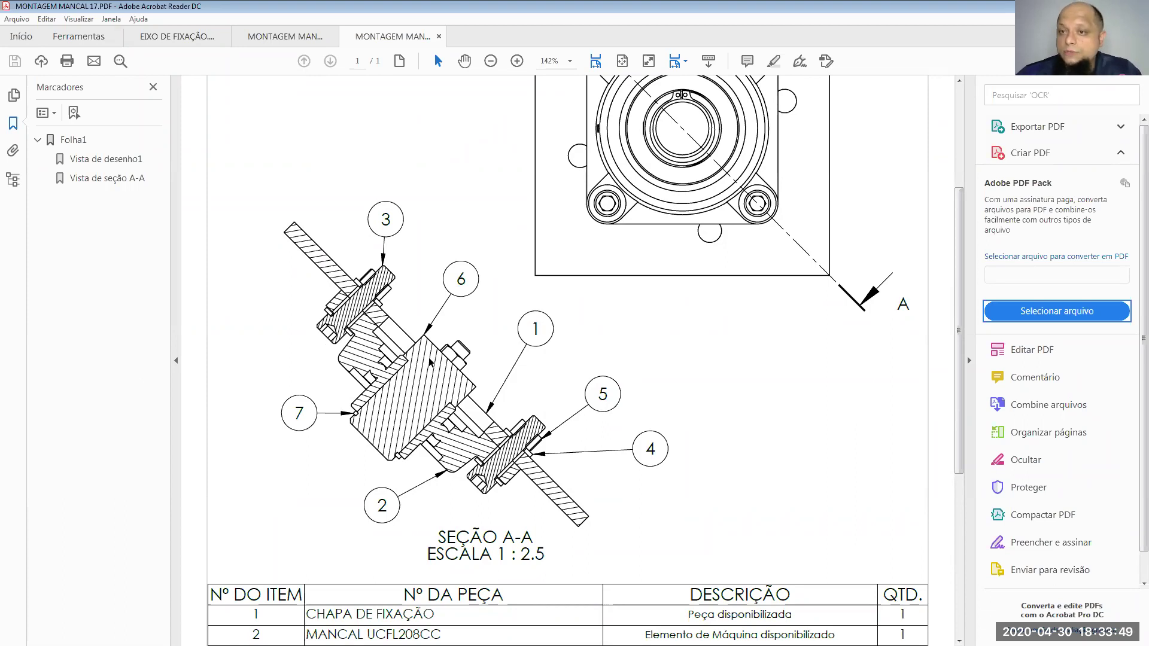
pyautogui.scroll(2, 520, 368)
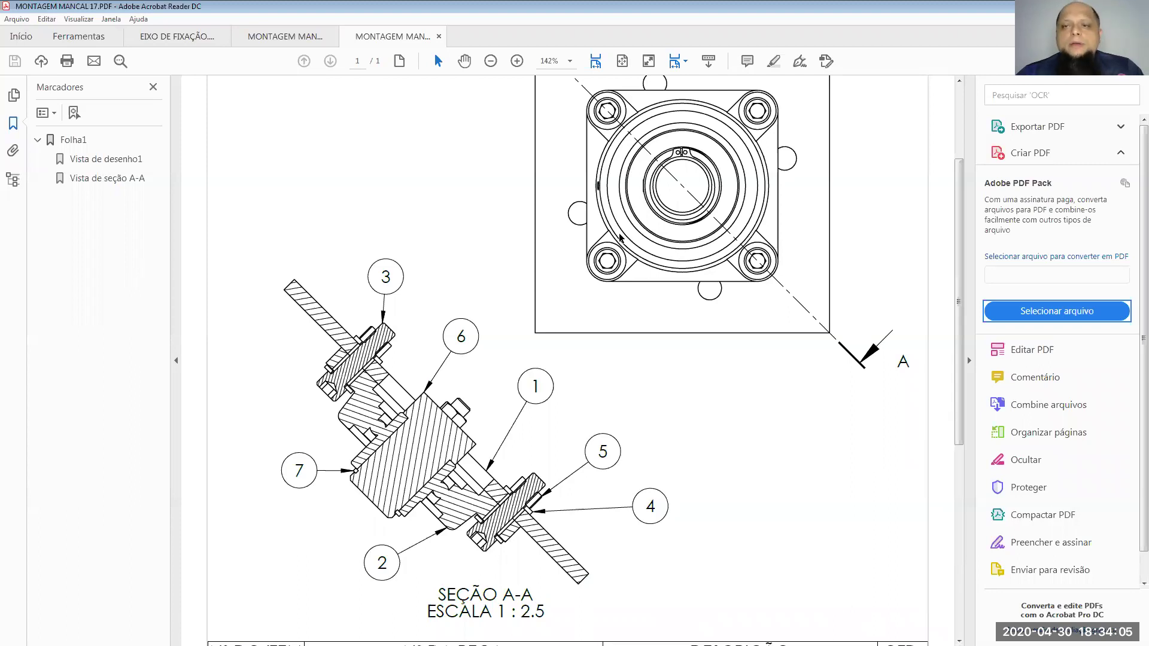
pyautogui.hotkey('ctrl', '0')
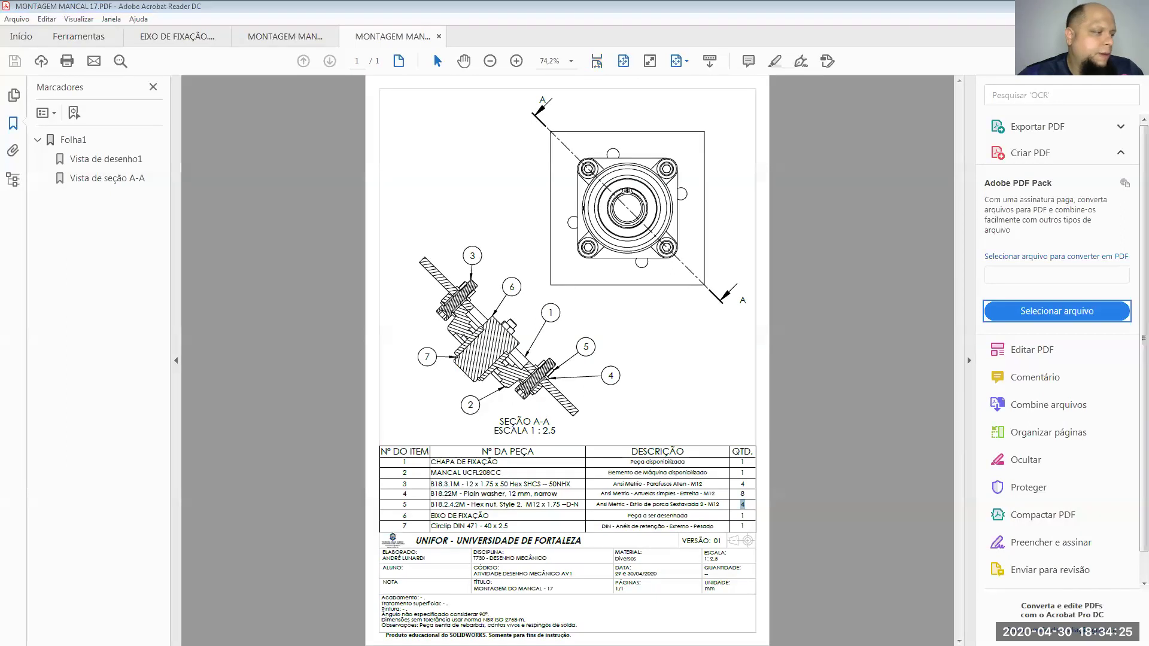
# Return to the assembly folder, point out the MANCAL UCF208CC and CHAPA DE FIXAÇÃO parts, and open the EIXO DE FIXAÇÃO PDF.
pyautogui.hotkey('alt', 'Tab')
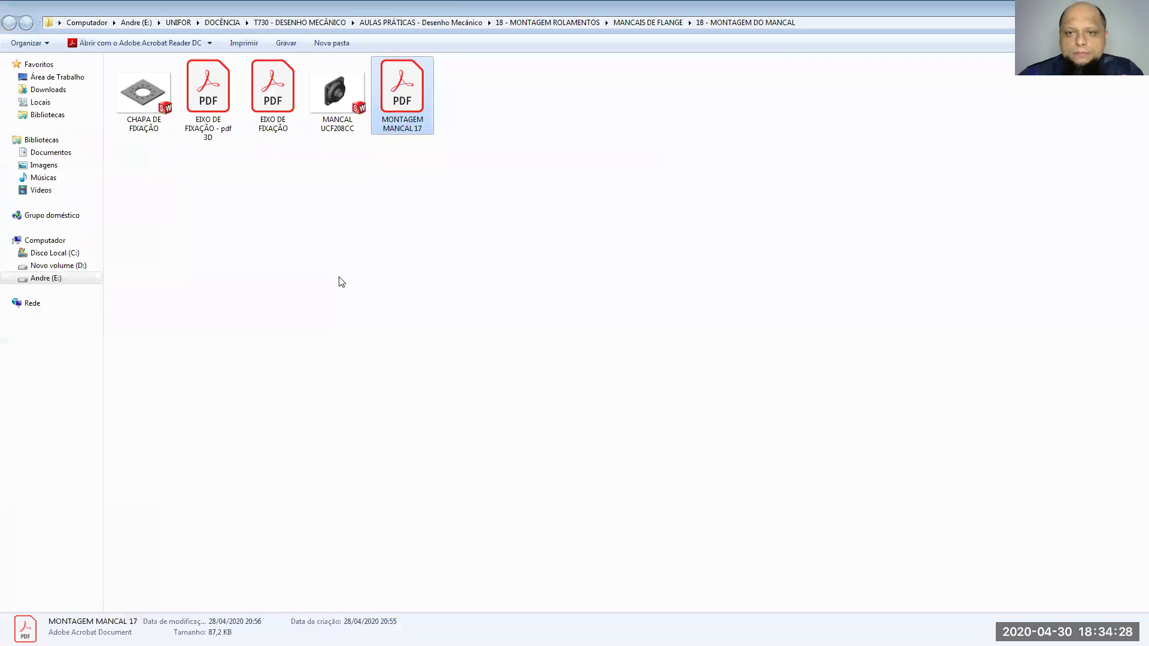
pyautogui.click(677, 129)
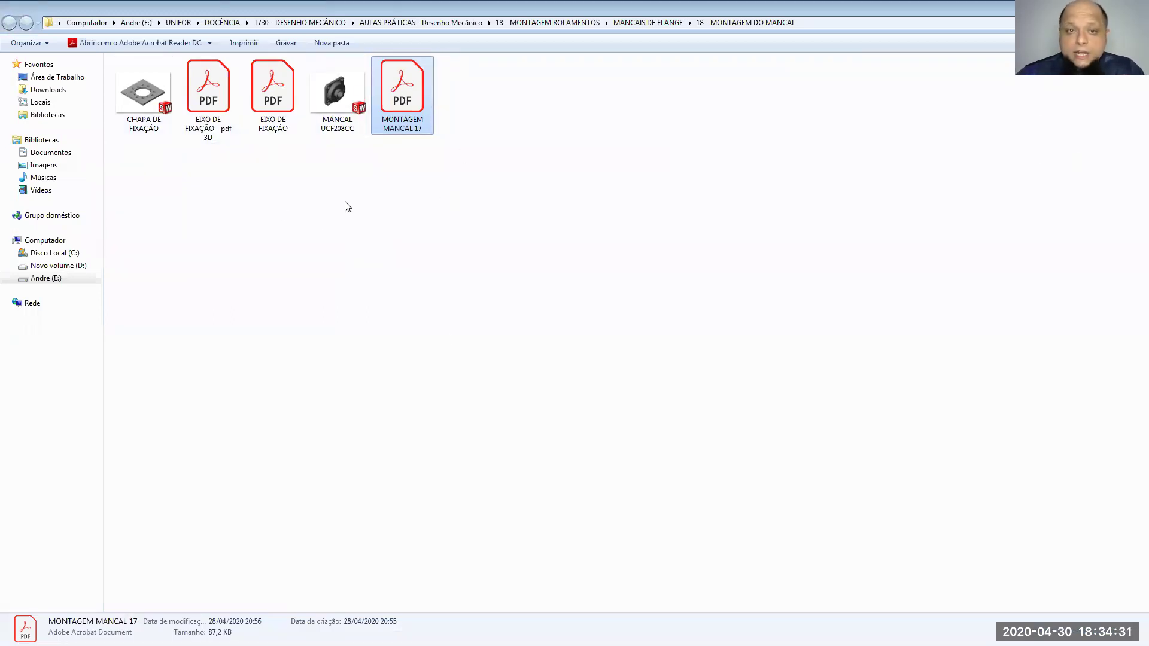
pyautogui.click(347, 117)
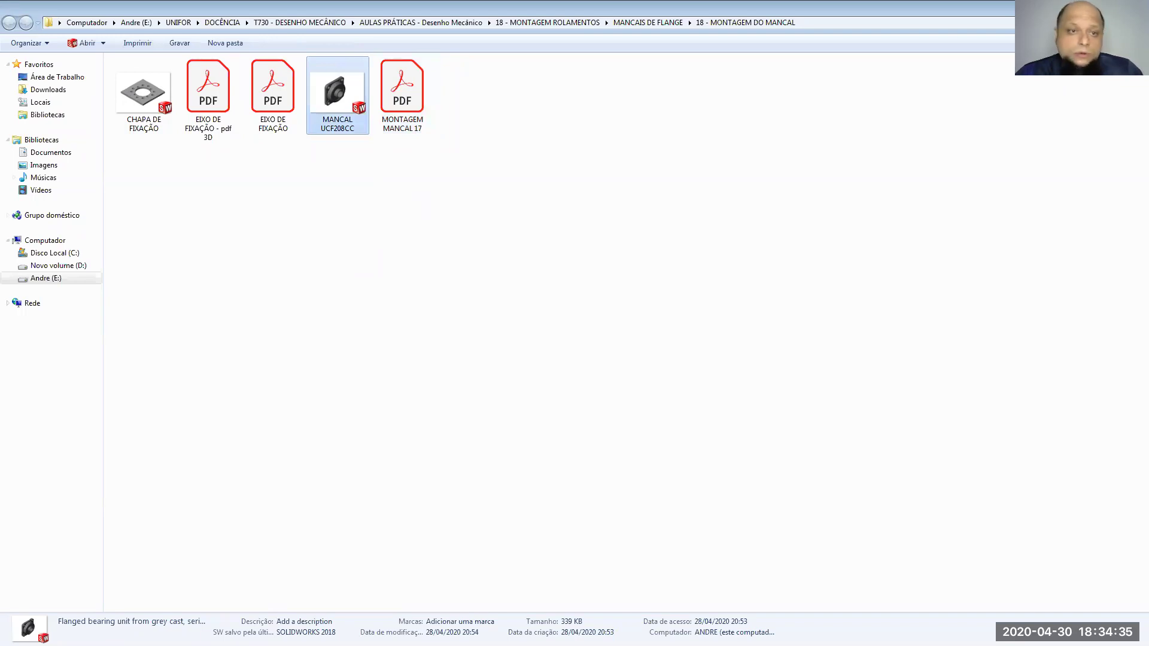
pyautogui.click(134, 123)
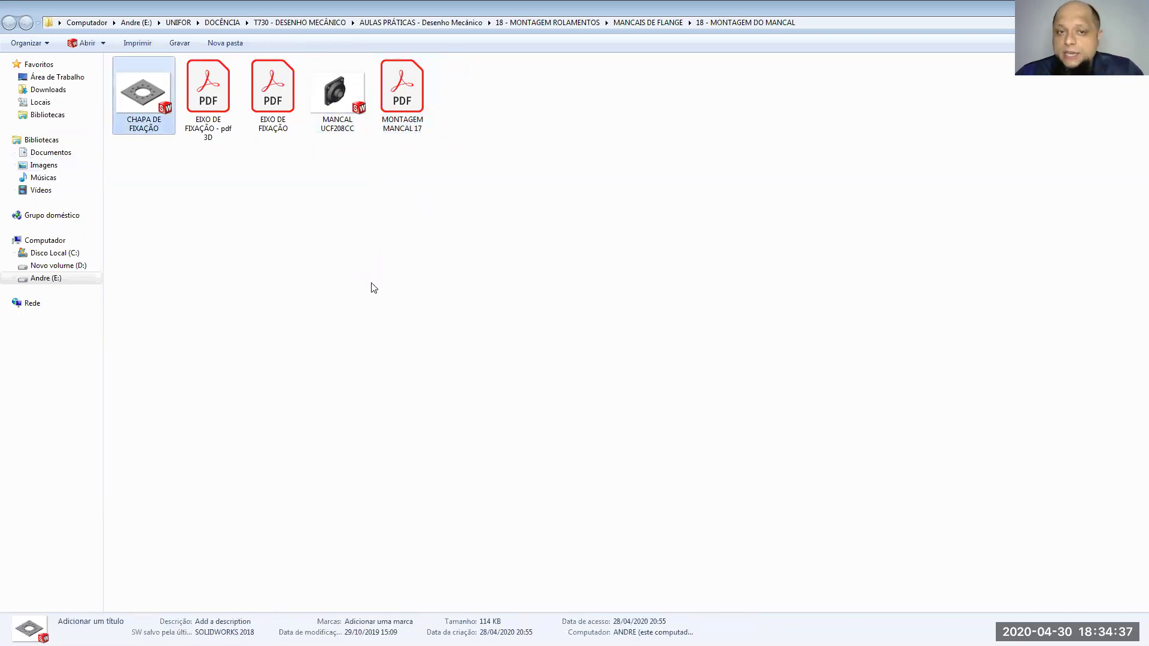
pyautogui.doubleClick(272, 96)
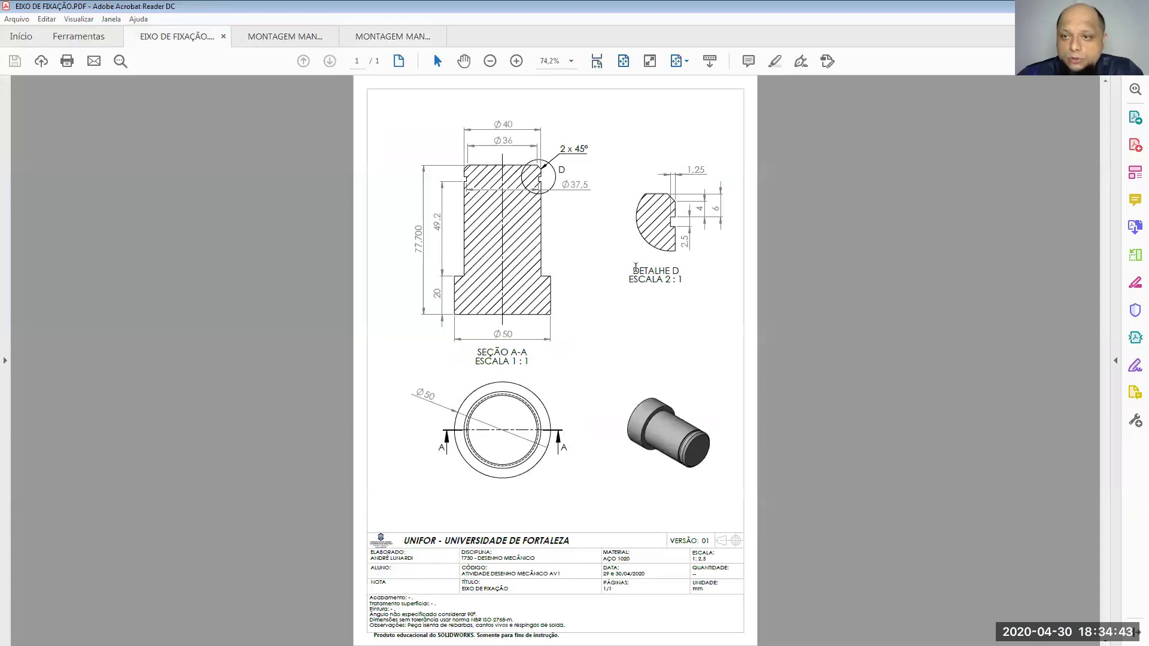
# Return to the assembly folder, open the MONTAGEM MANCAL 17 PDF and highlight "de retenção" in the circlip's parts-list description.
pyautogui.hotkey('alt', 'Tab')
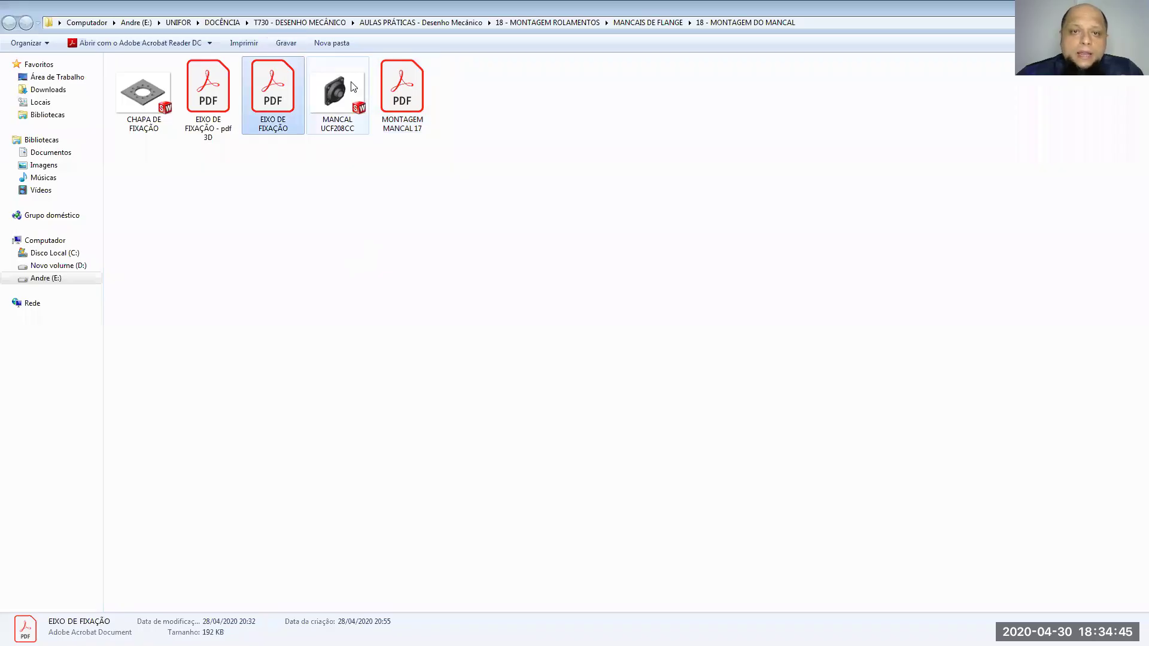
pyautogui.press('Right')
pyautogui.press('Right')
pyautogui.press('Return')
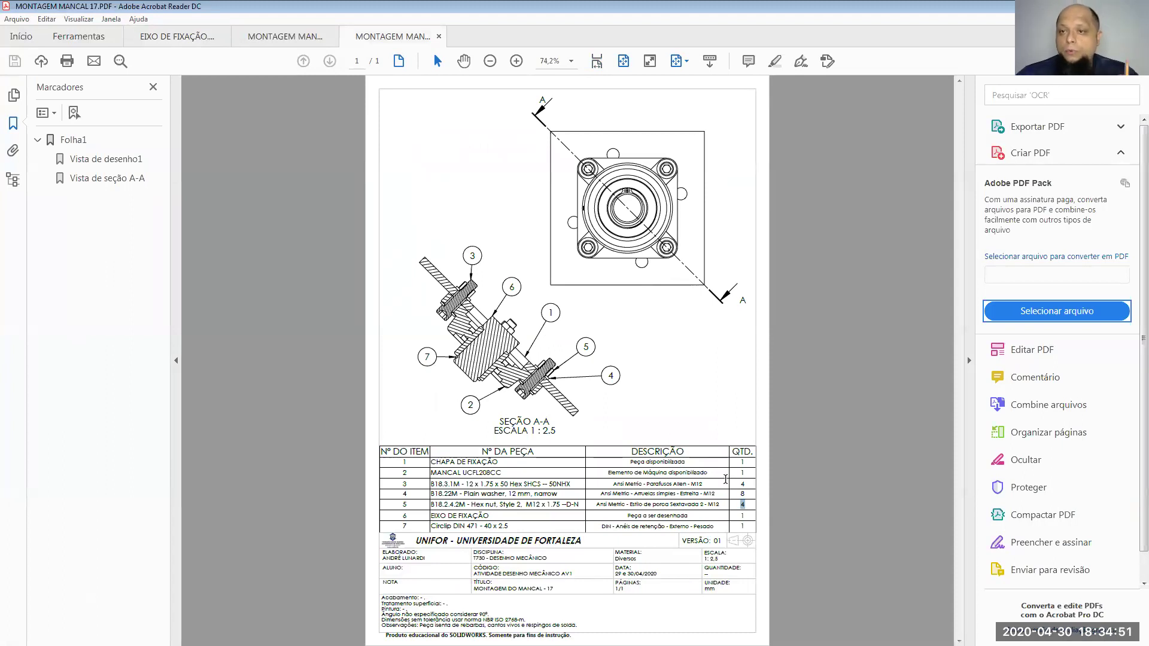
pyautogui.moveTo(630, 526); pyautogui.dragTo(665, 527)
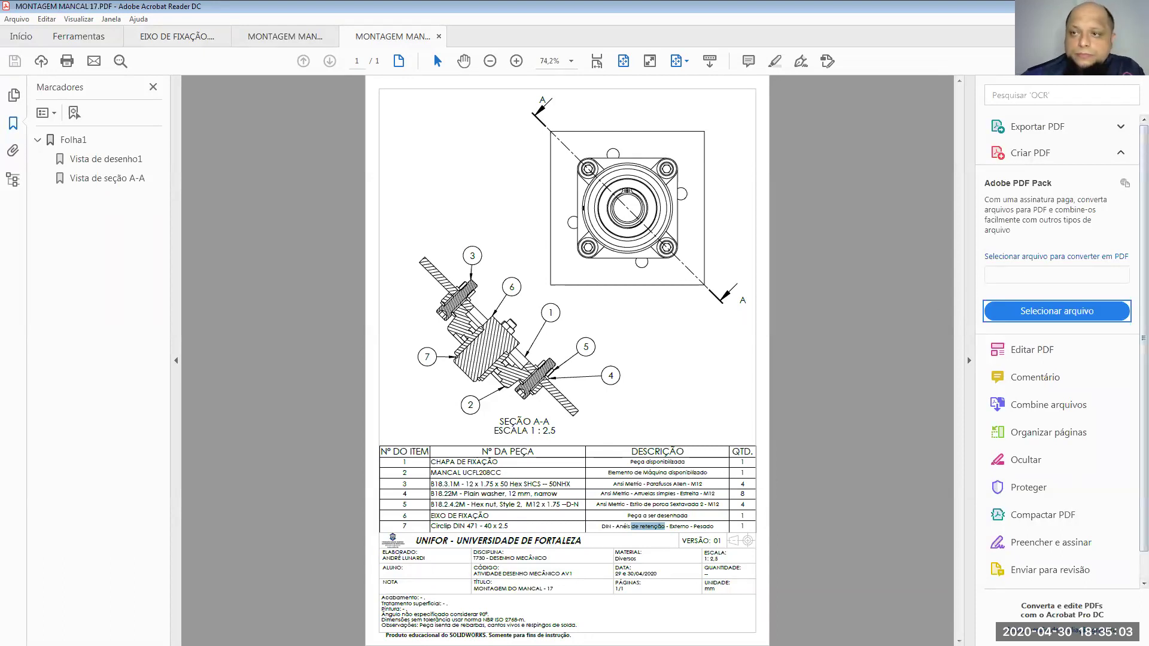
# Go back to the 18 - MONTAGEM DO MANCAL folder window and close it to return to the Unifor Online course page.
pyautogui.hotkey('alt', 'Tab')
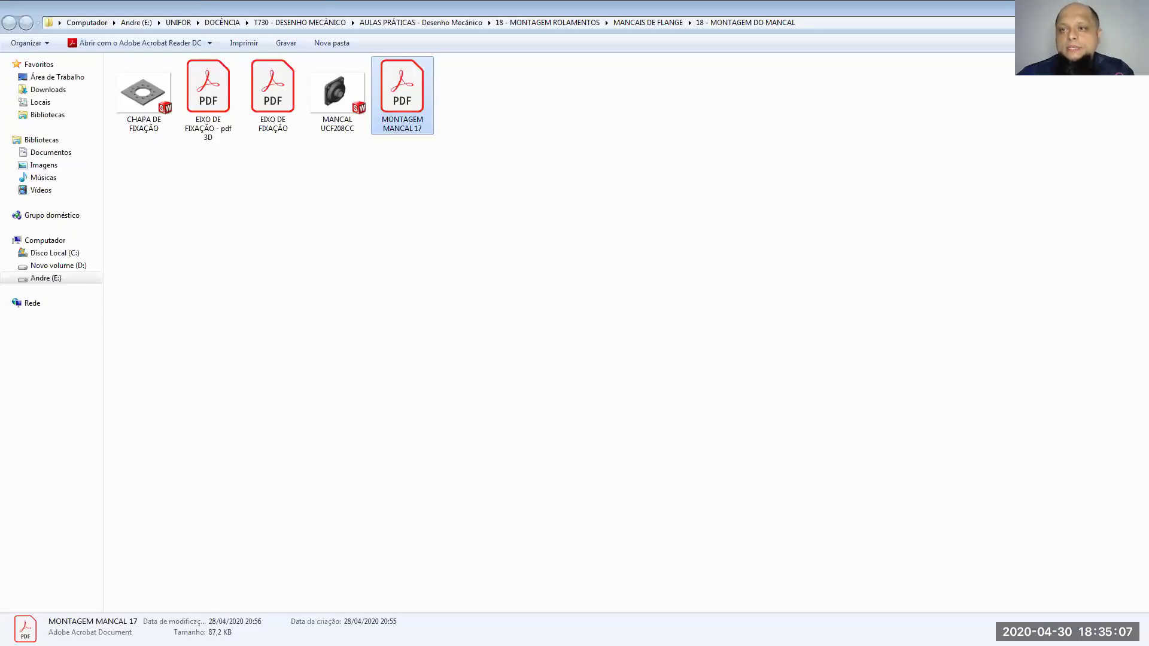
pyautogui.press('super+Down')
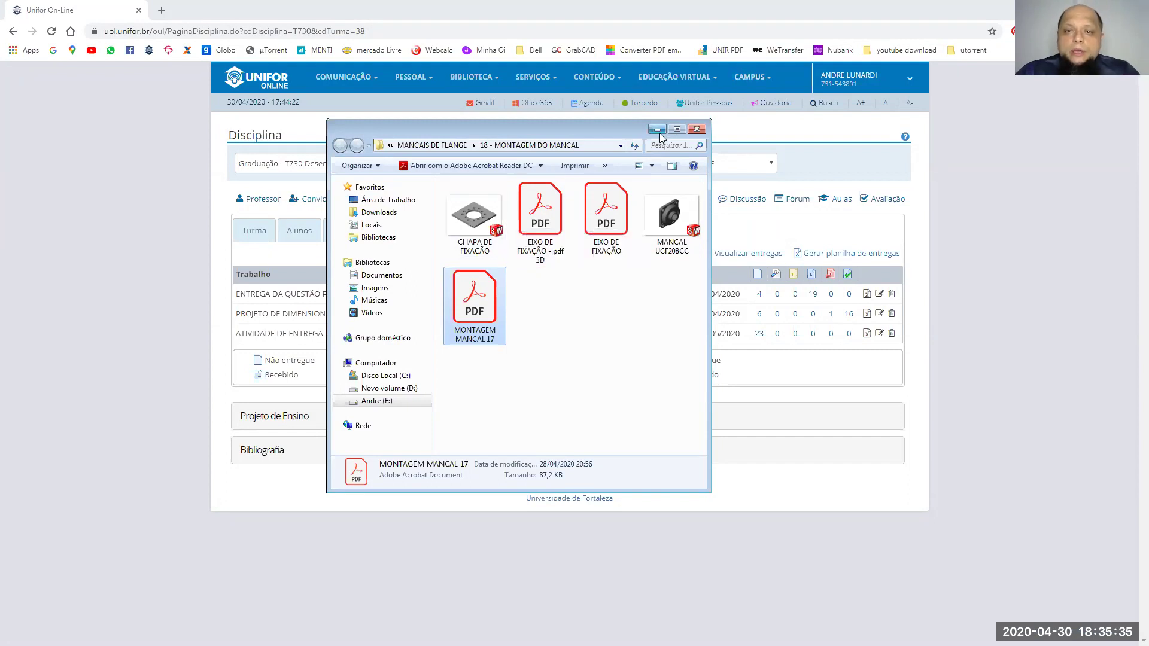
pyautogui.click(696, 130)
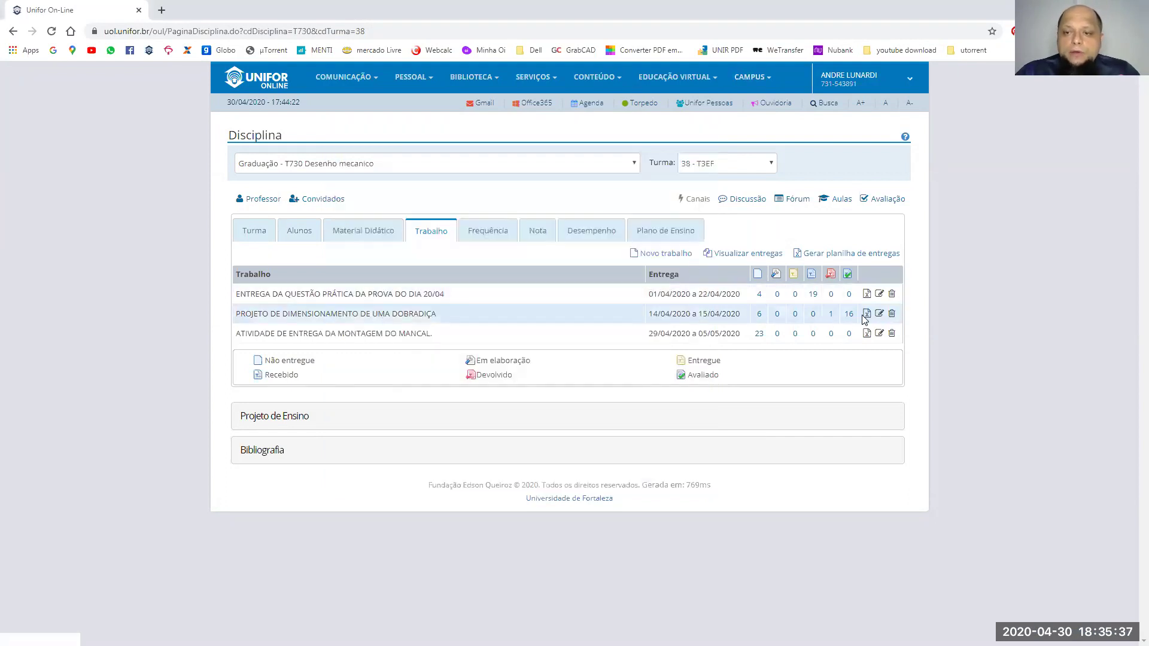
# Point out the PROJETO DE DIMENSIONAMENTO DE UMA DOBRADIÇA assignment by highlighting its title, and open the course's Avaliação page.
pyautogui.moveTo(254, 314); pyautogui.dragTo(461, 319)
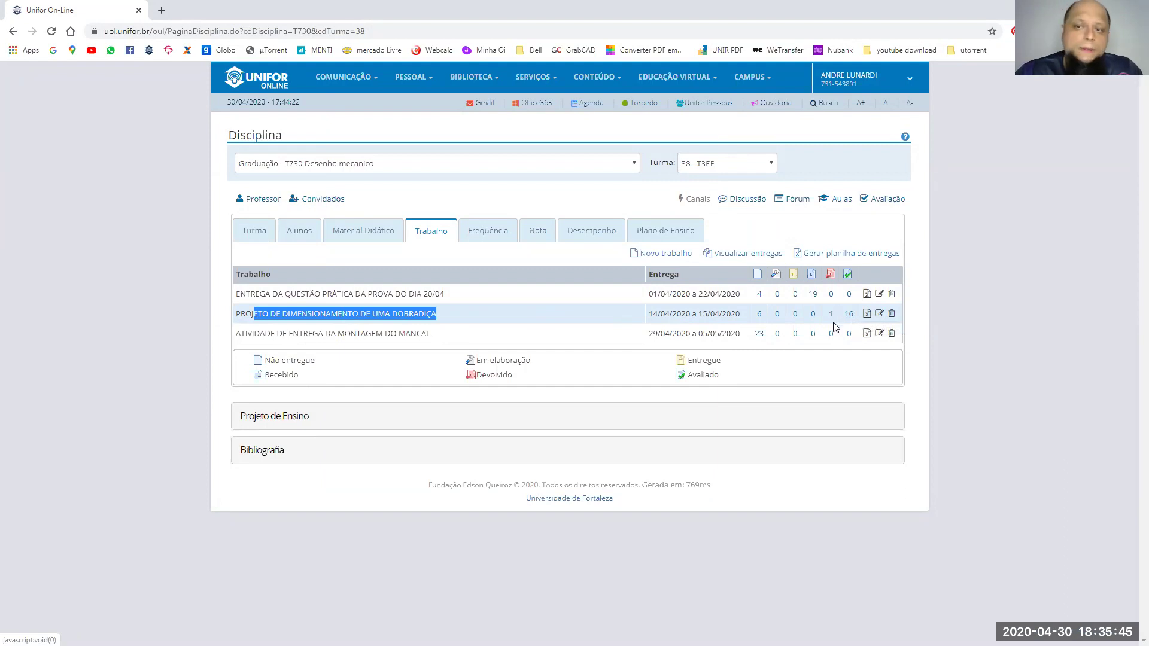
pyautogui.click(887, 200)
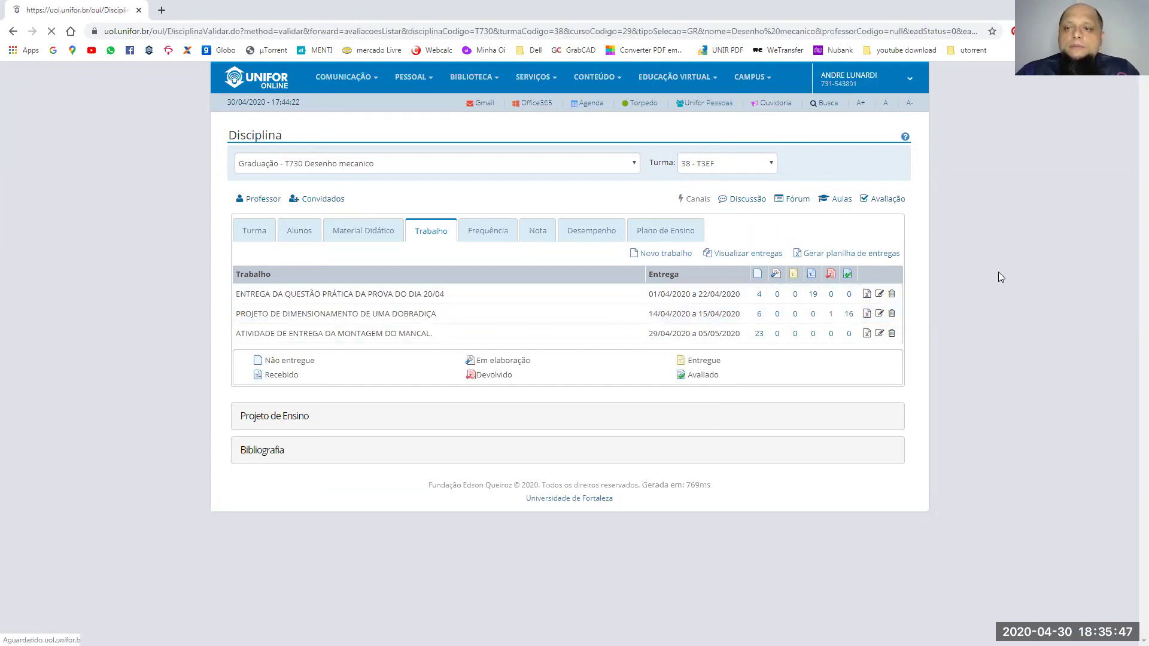